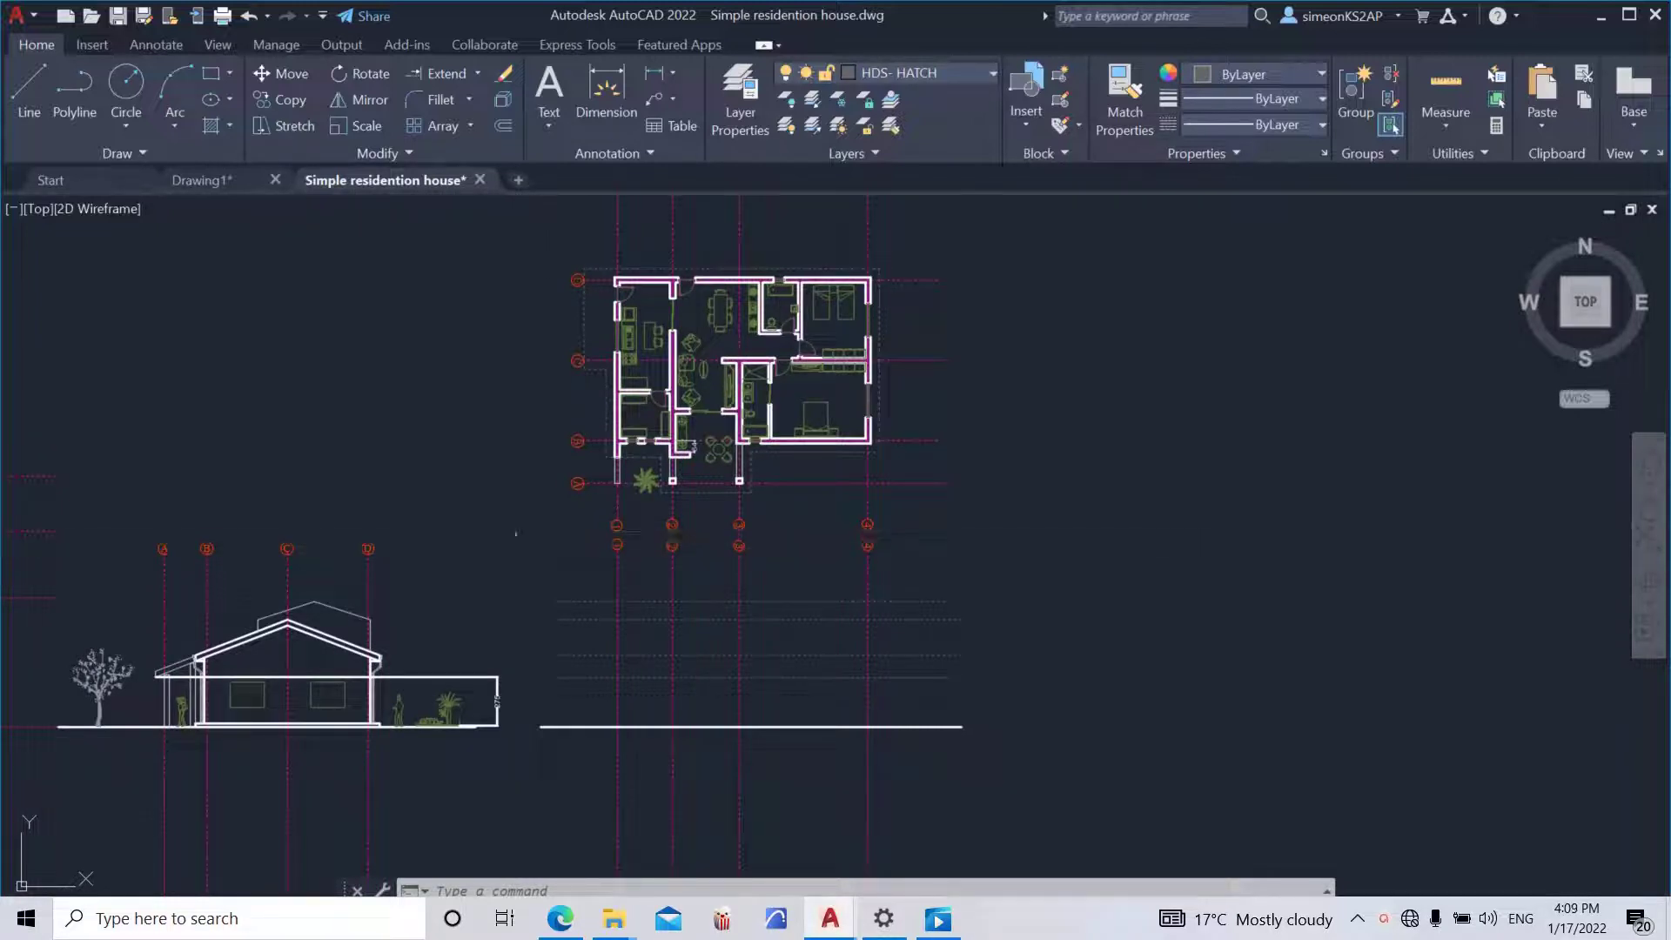
- Pan and zoom to frame the floor plan, selecting and then clearing the edge hatch
{"action": "middle_click_drag", "start_coordinate": [601, 615], "coordinate": [610, 600]}
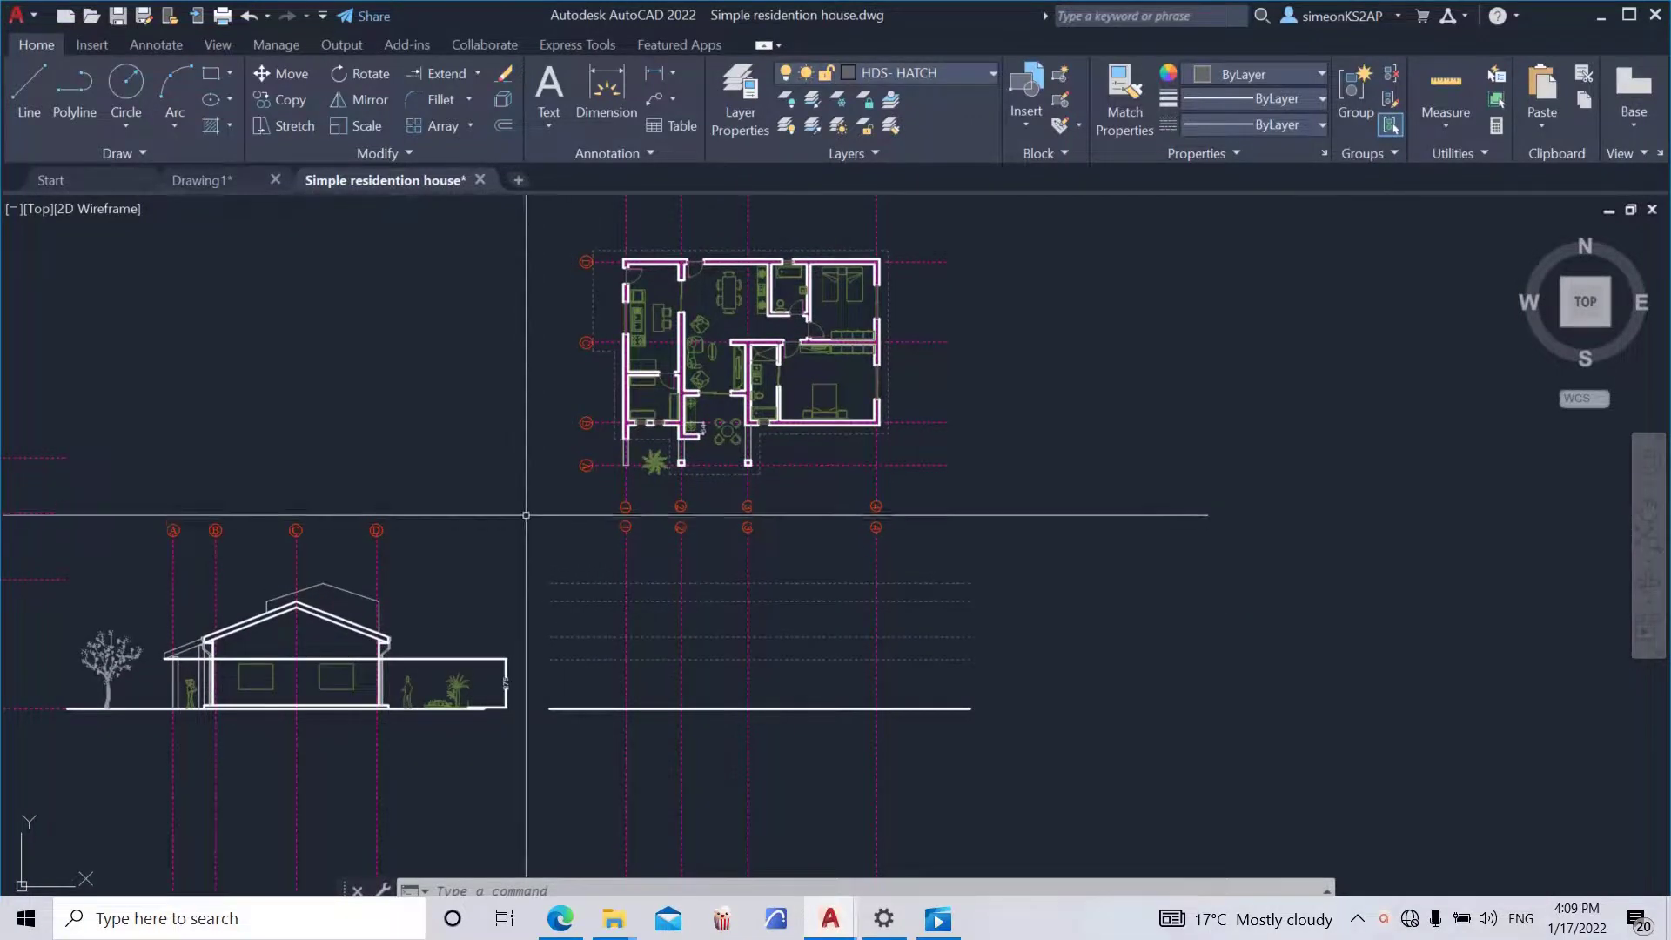
{"action": "middle_click_drag", "start_coordinate": [548, 542], "coordinate": [549, 534]}
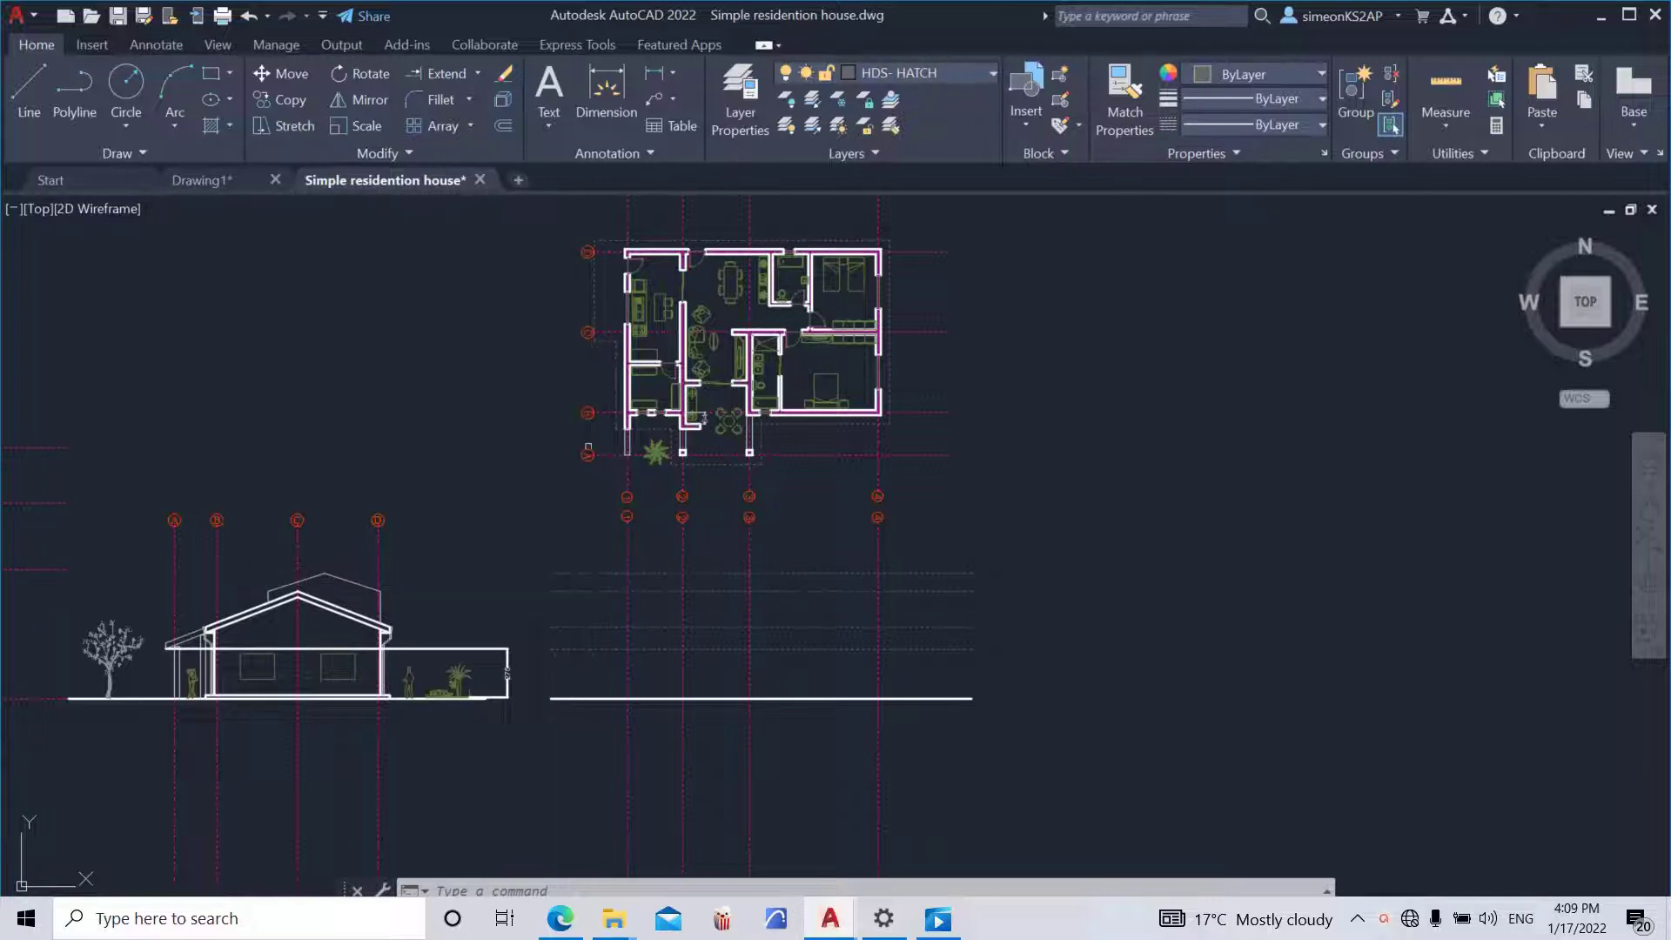
{"action": "middle_click_drag", "start_coordinate": [620, 529], "coordinate": [627, 563]}
{"action": "scroll", "coordinate": [633, 564], "scroll_direction": "down", "scroll_amount": 4}
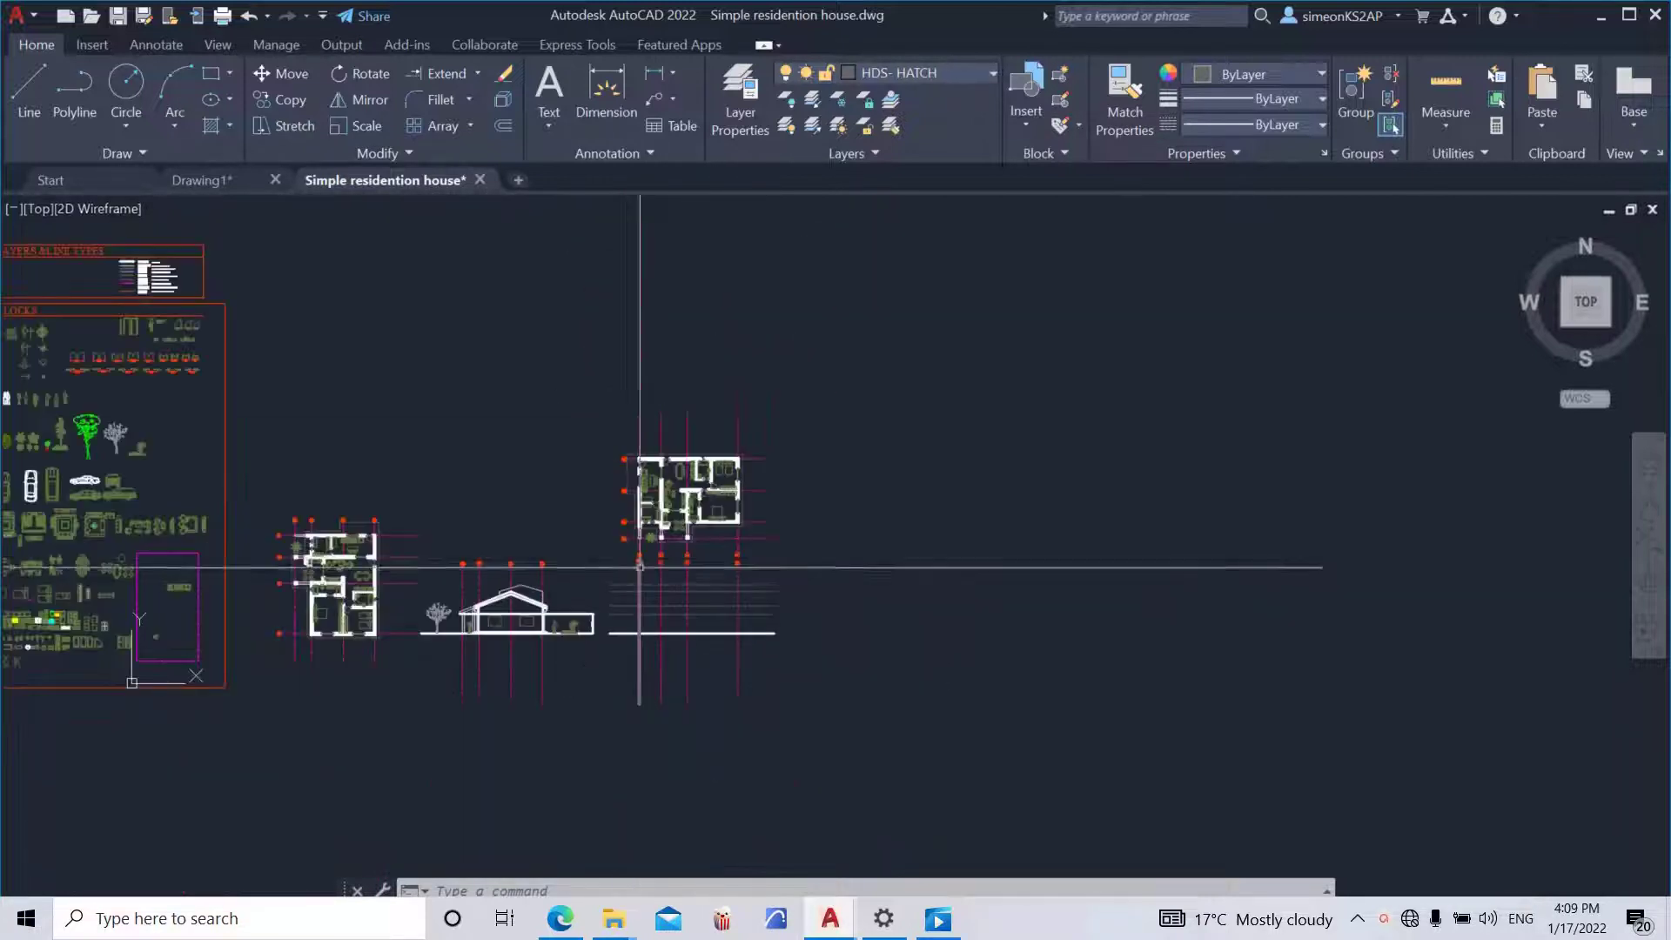
{"action": "scroll", "coordinate": [326, 534], "scroll_direction": "up", "scroll_amount": 2}
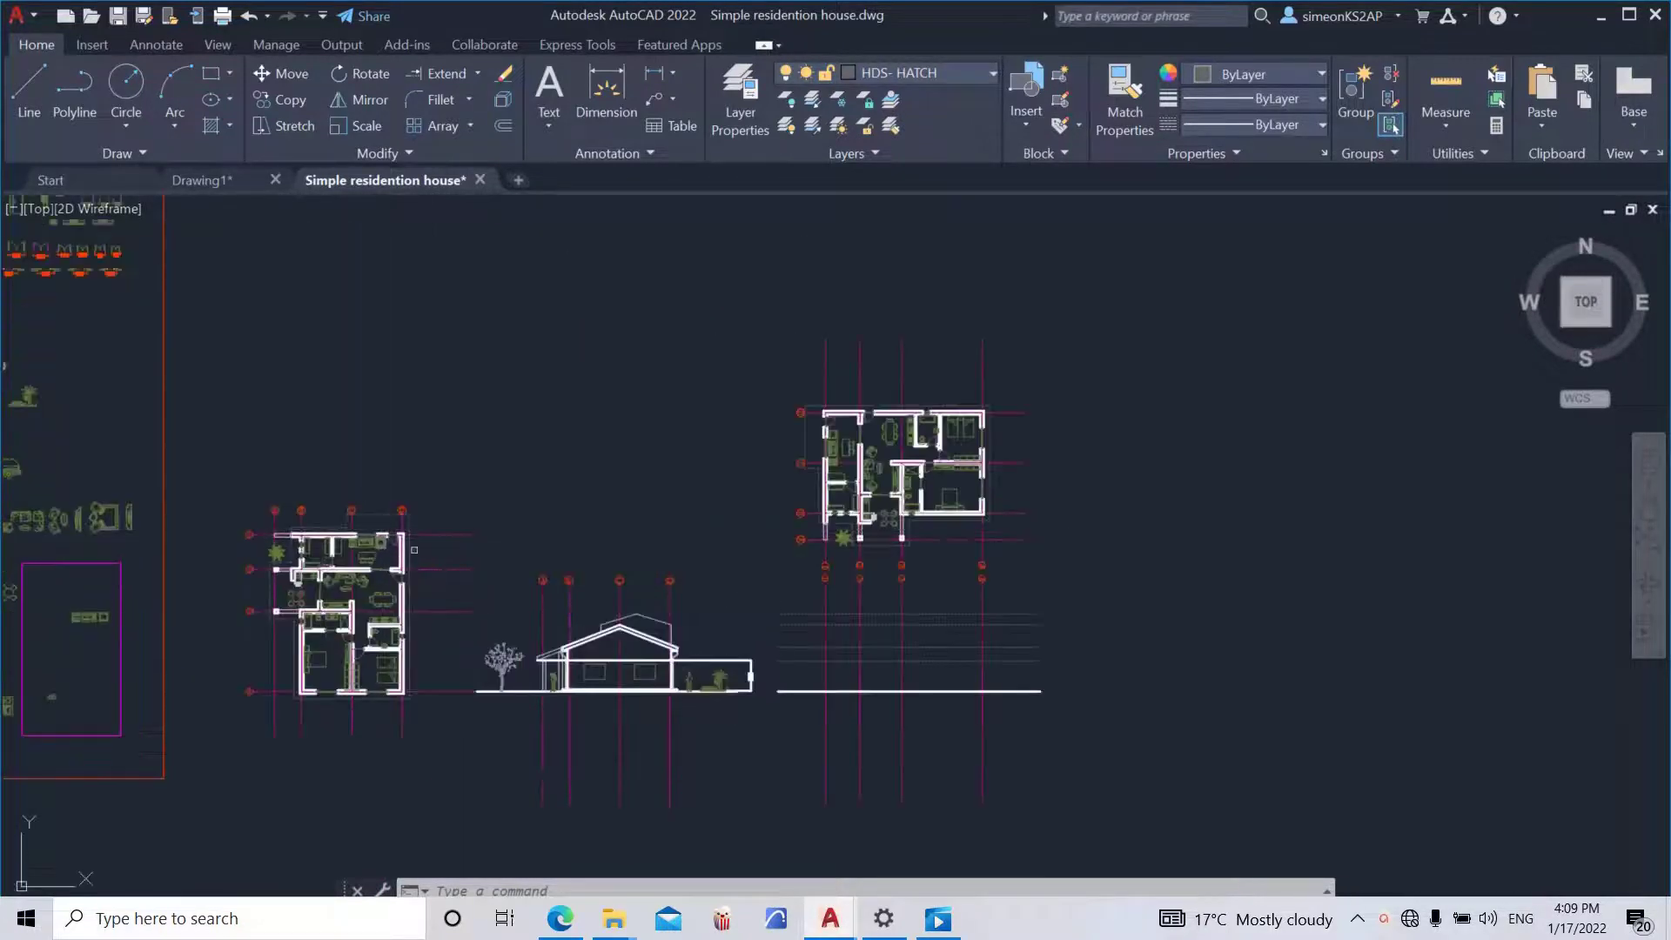
{"action": "mouse_move", "coordinate": [416, 550]}
{"action": "middle_mouse_down"}
{"action": "mouse_move", "coordinate": [417, 535]}
{"action": "mouse_move", "coordinate": [454, 533]}
{"action": "middle_mouse_up"}
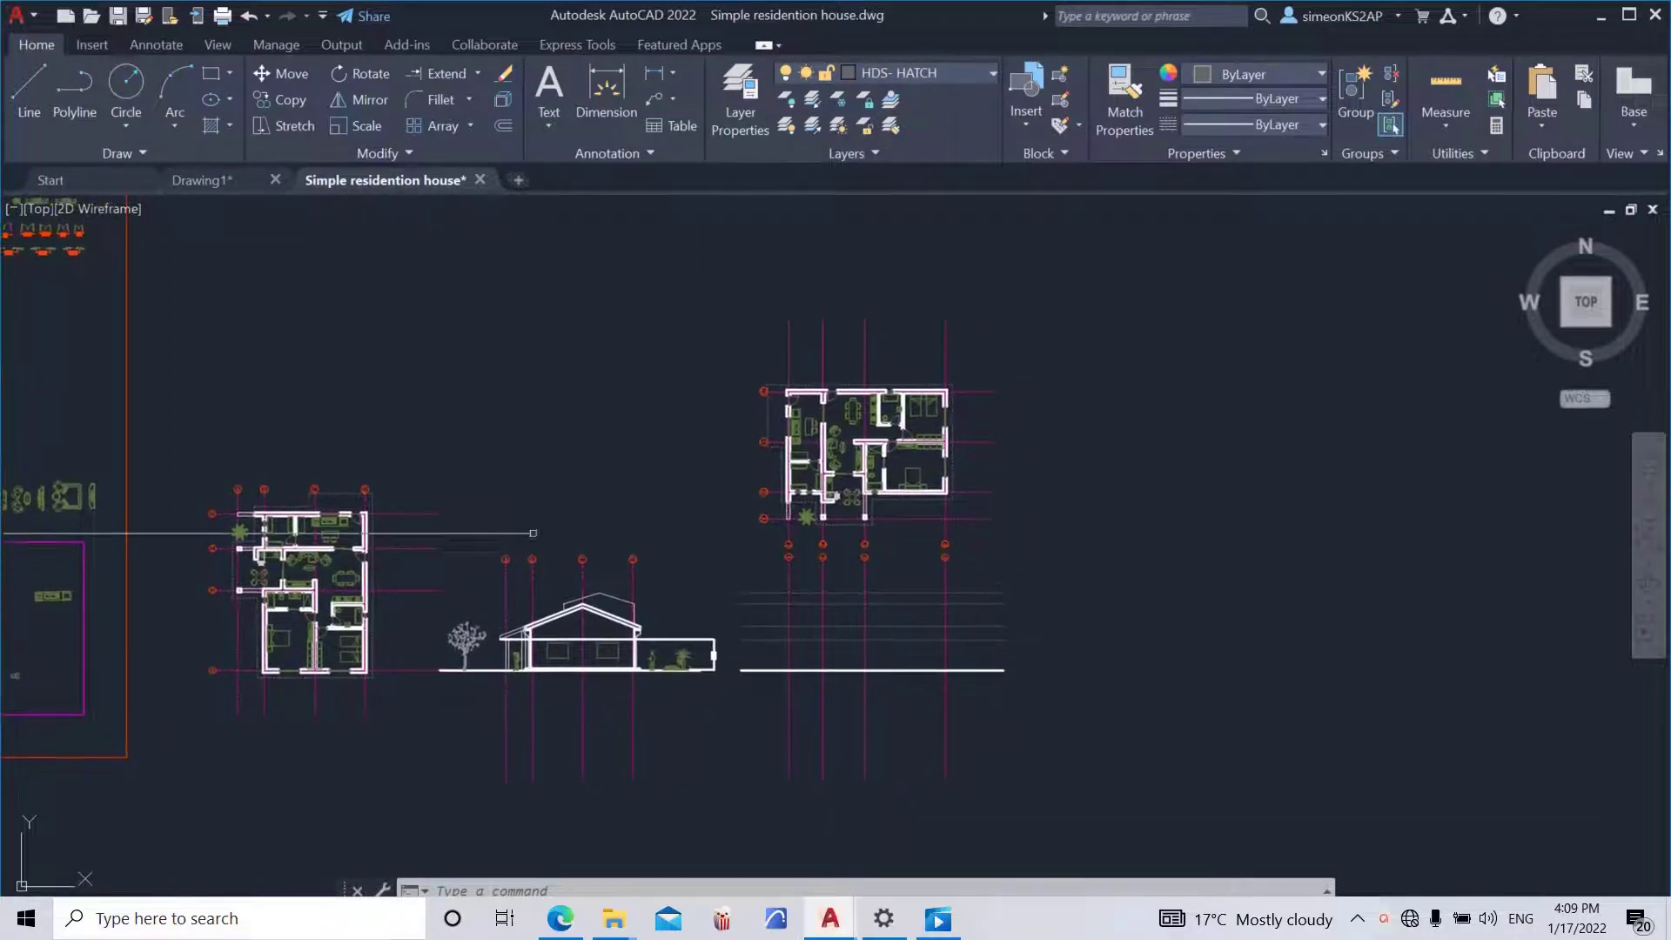
{"action": "middle_click_drag", "start_coordinate": [746, 535], "coordinate": [705, 533]}
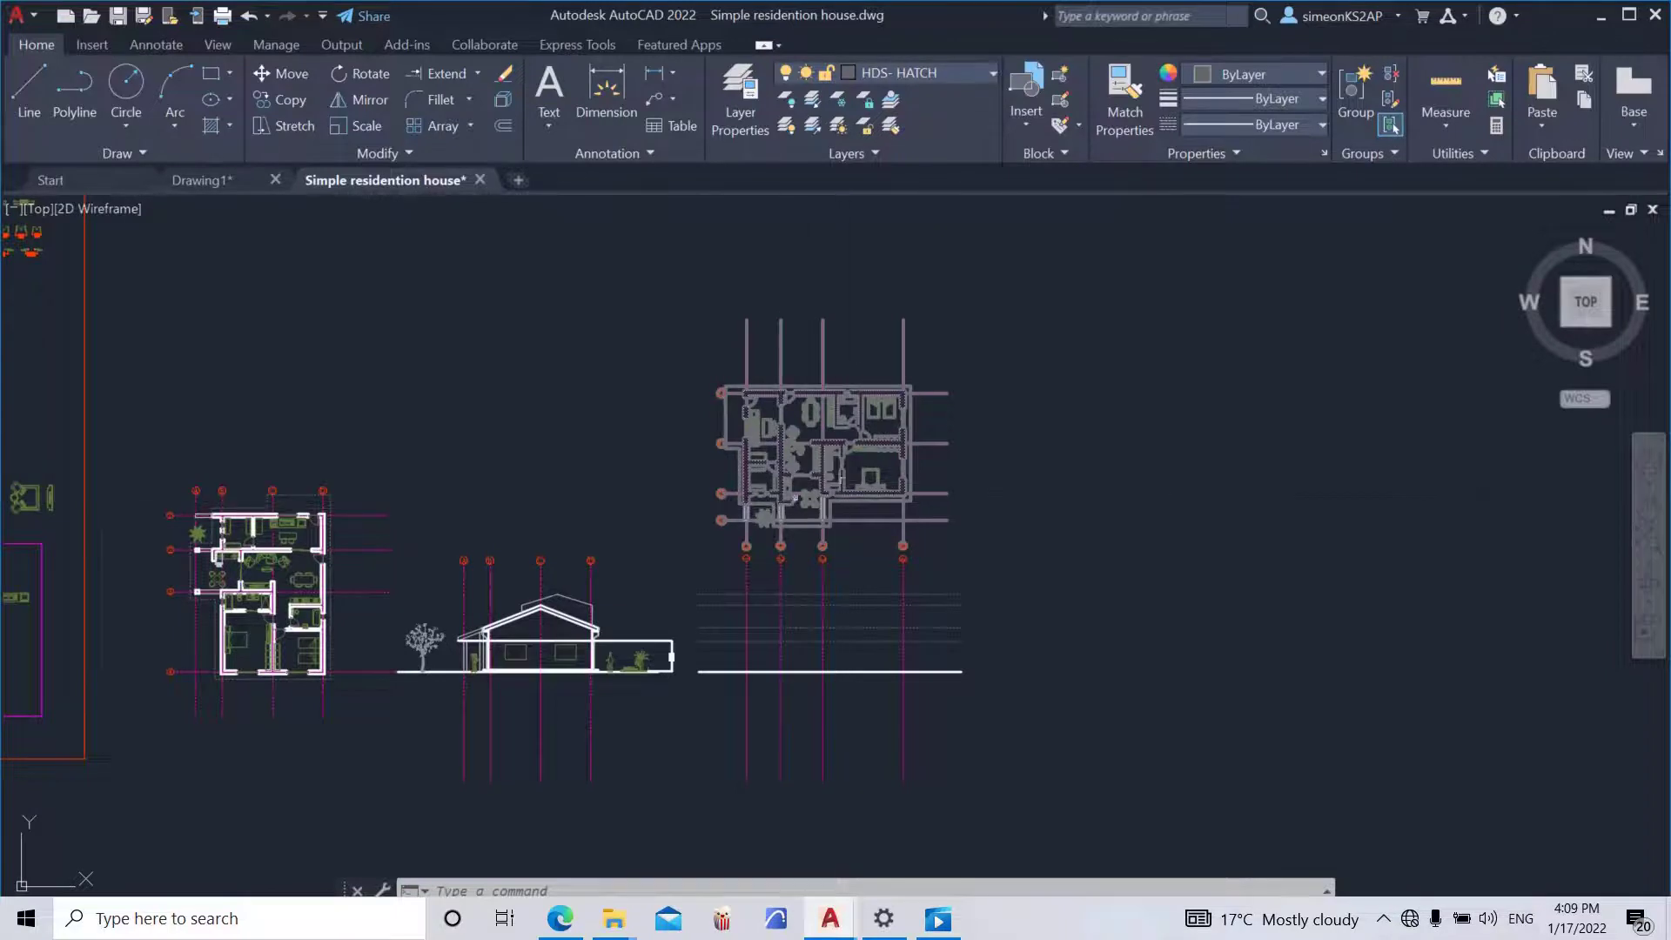
{"action": "scroll", "coordinate": [785, 526], "scroll_direction": "up", "scroll_amount": 3}
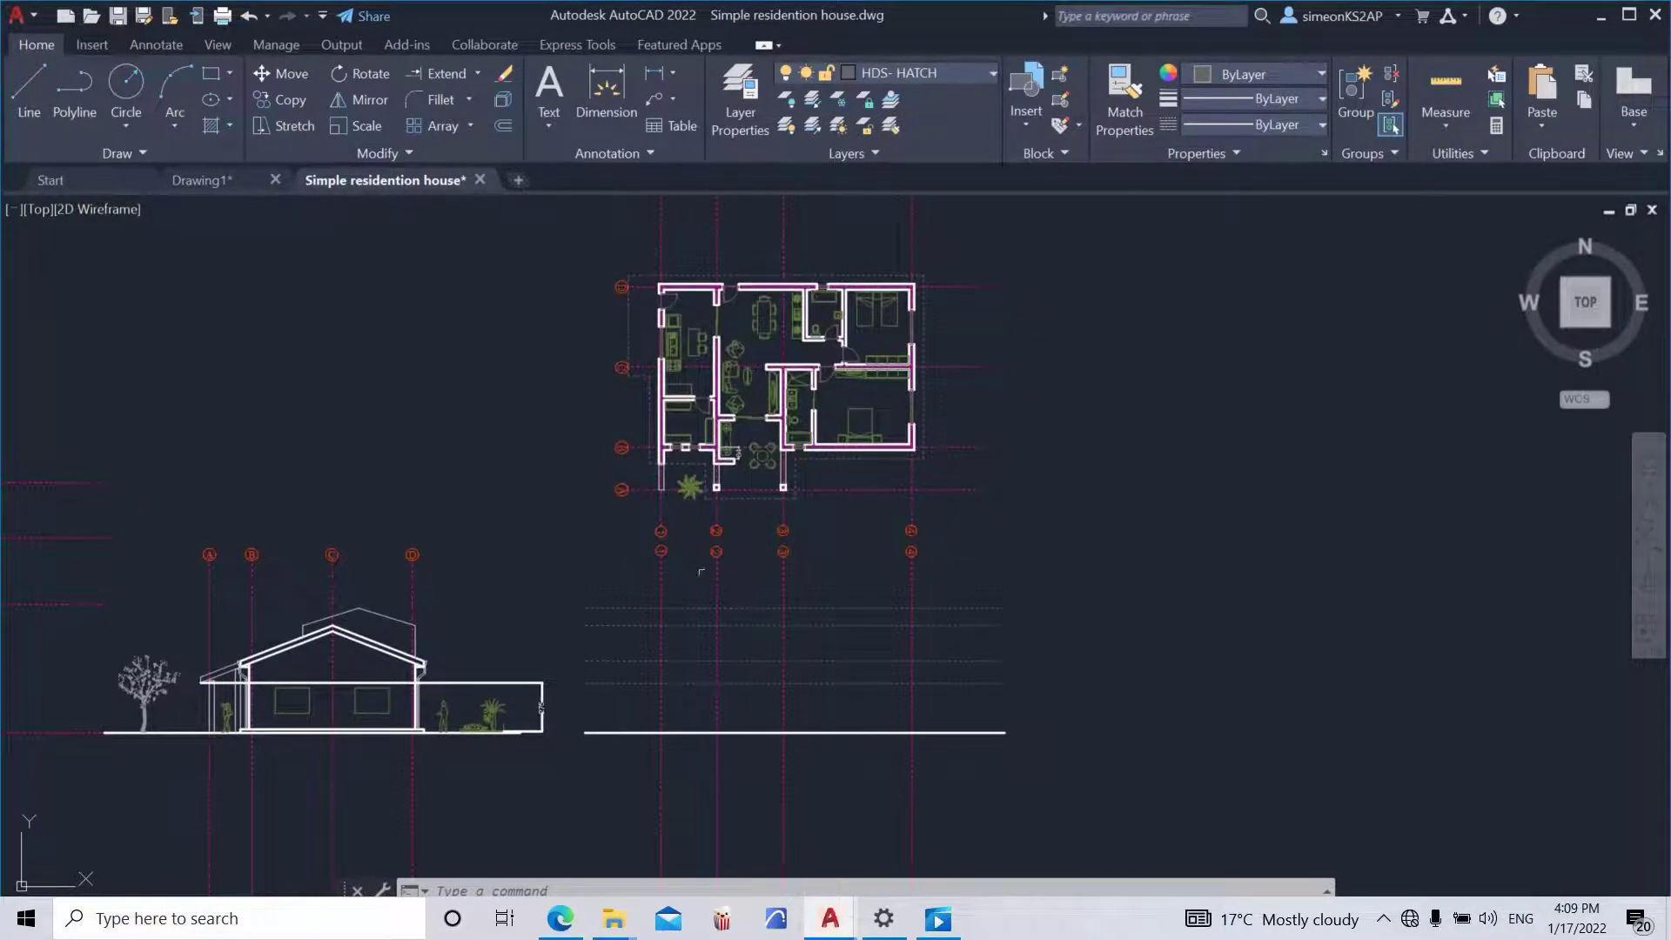
{"action": "key", "text": "Escape"}
{"action": "key", "text": "Escape"}
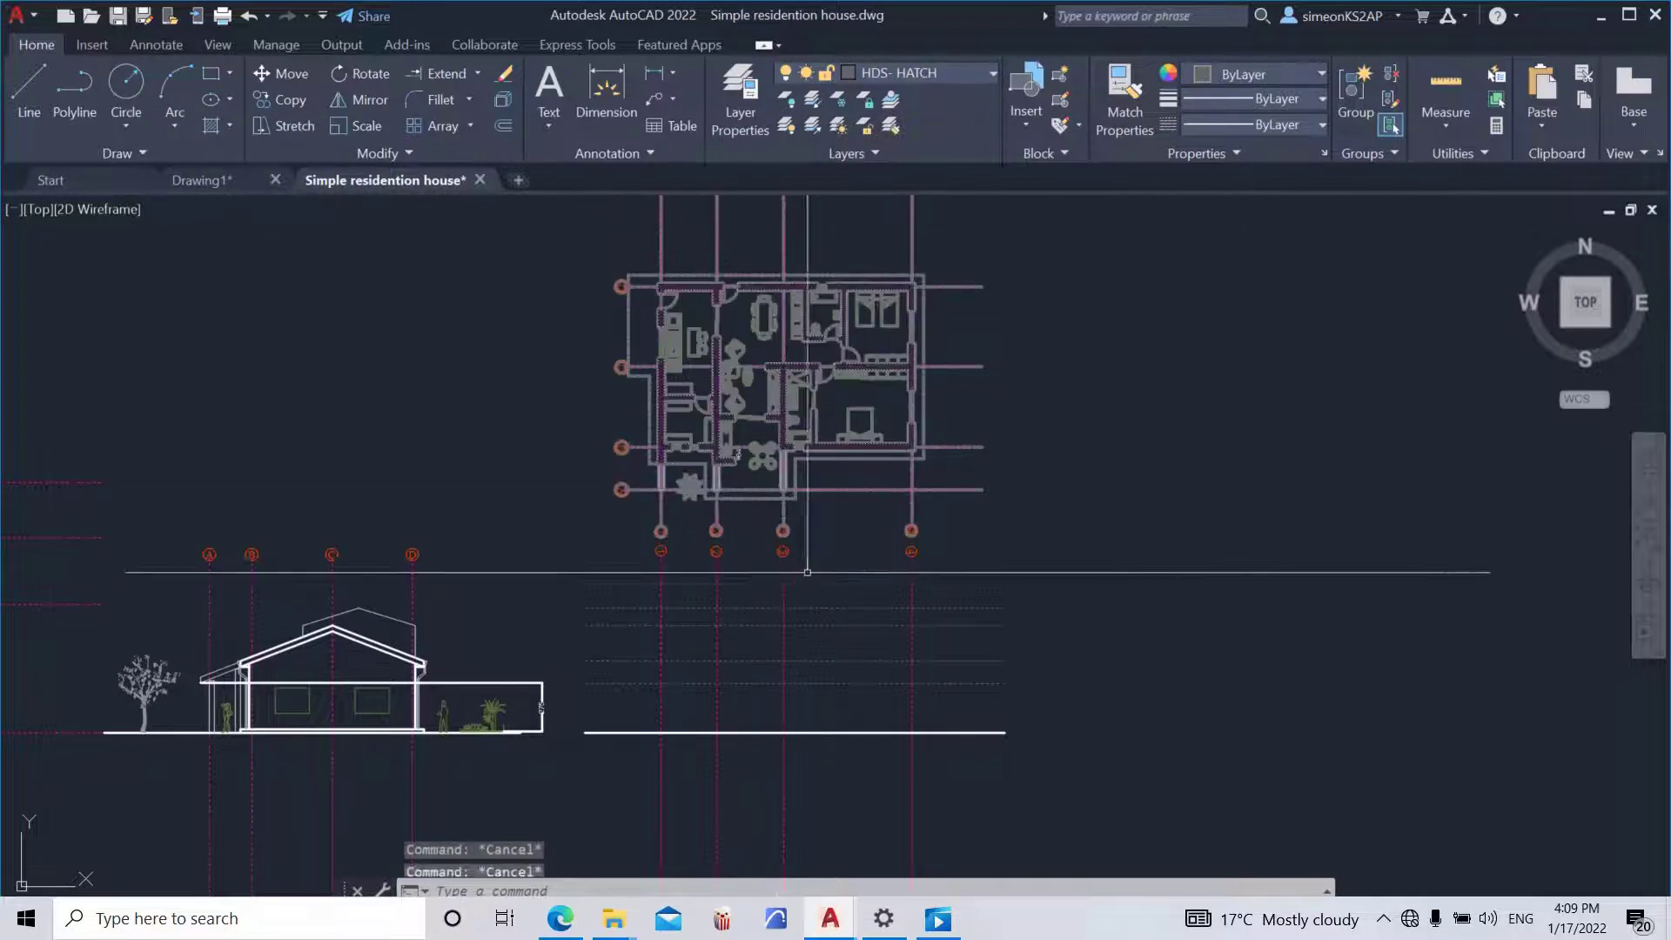
{"action": "middle_click_drag", "start_coordinate": [735, 597], "coordinate": [735, 561]}
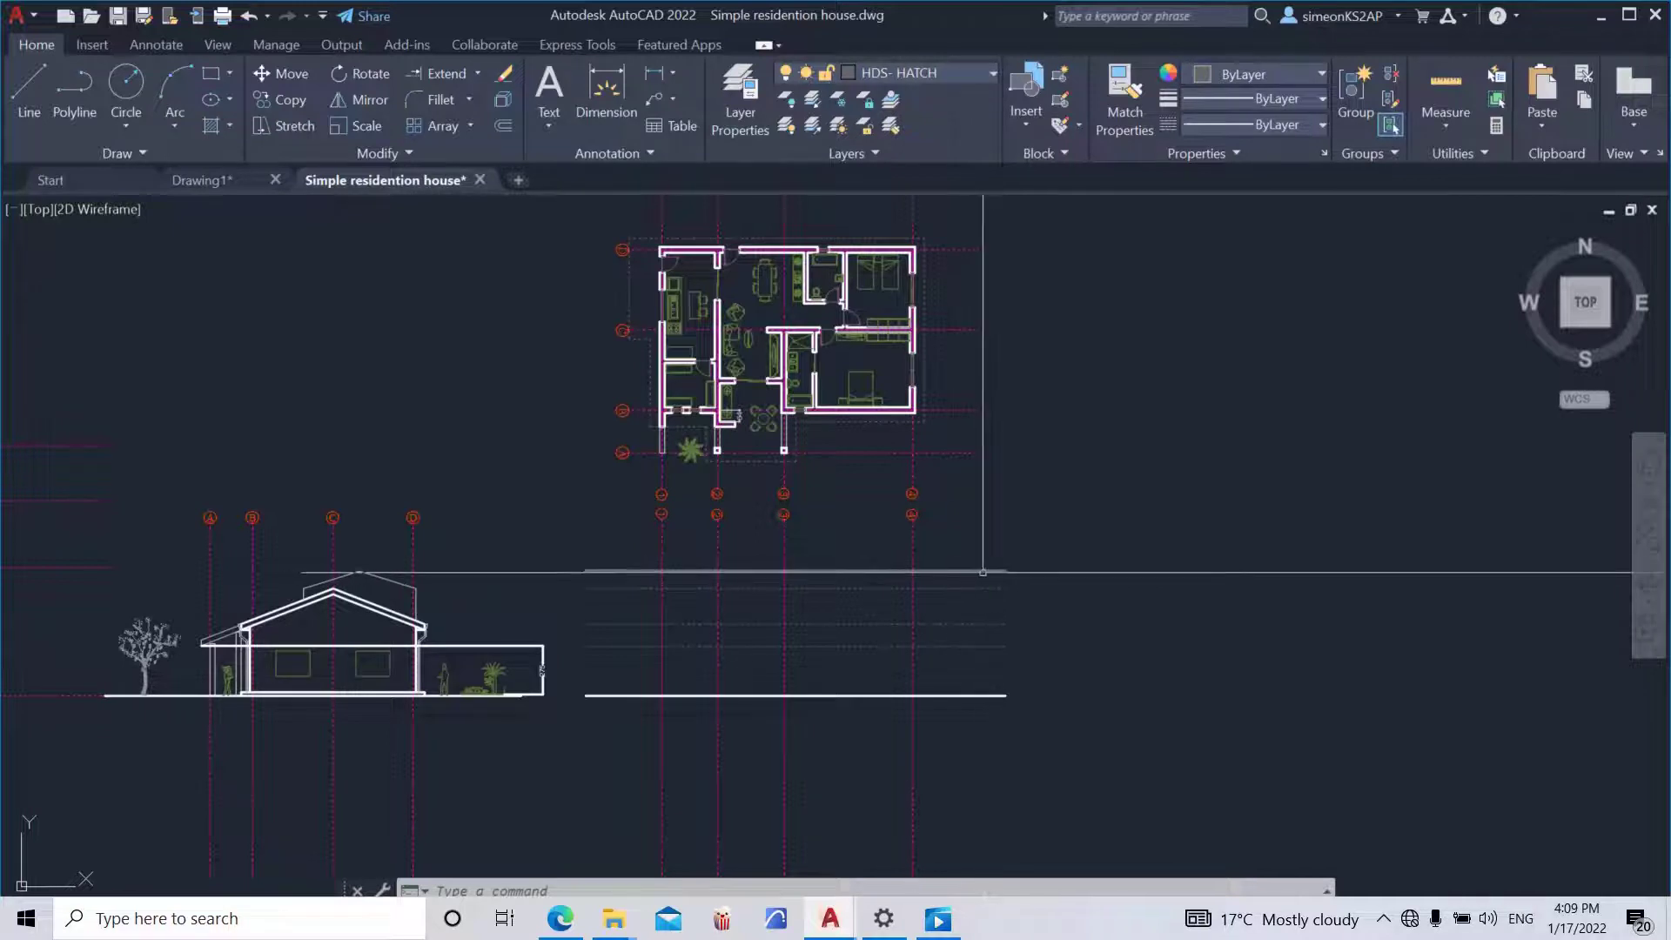
{"action": "middle_click_drag", "start_coordinate": [951, 601], "coordinate": [951, 583]}
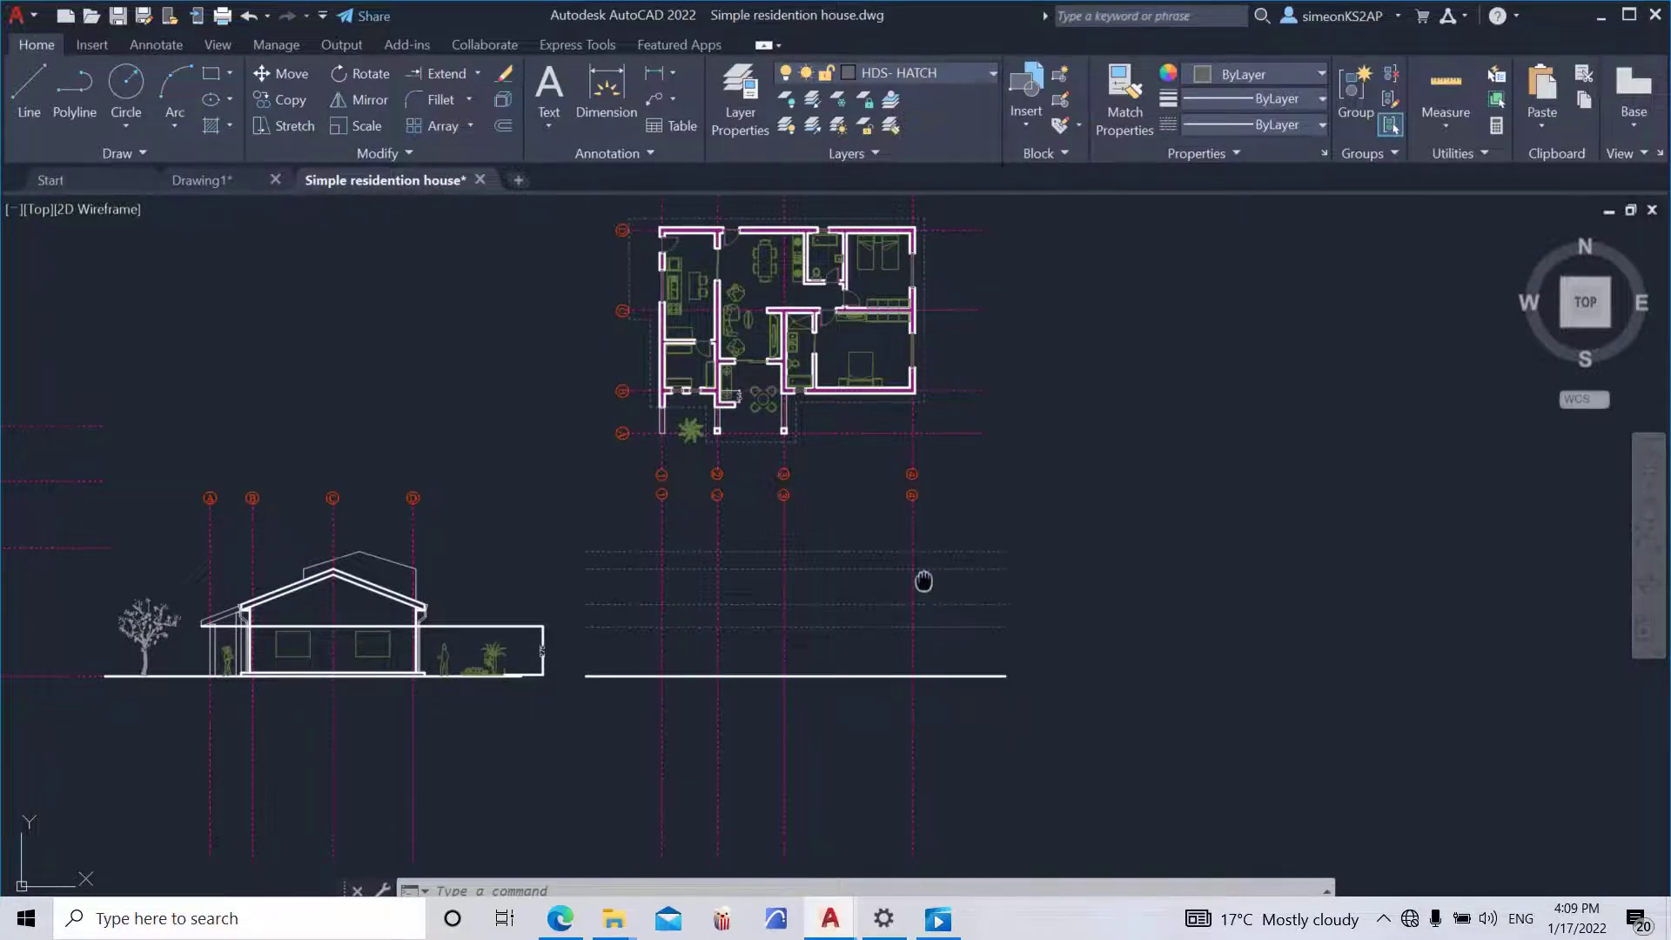
{"action": "middle_click_drag", "start_coordinate": [923, 580], "coordinate": [915, 666]}
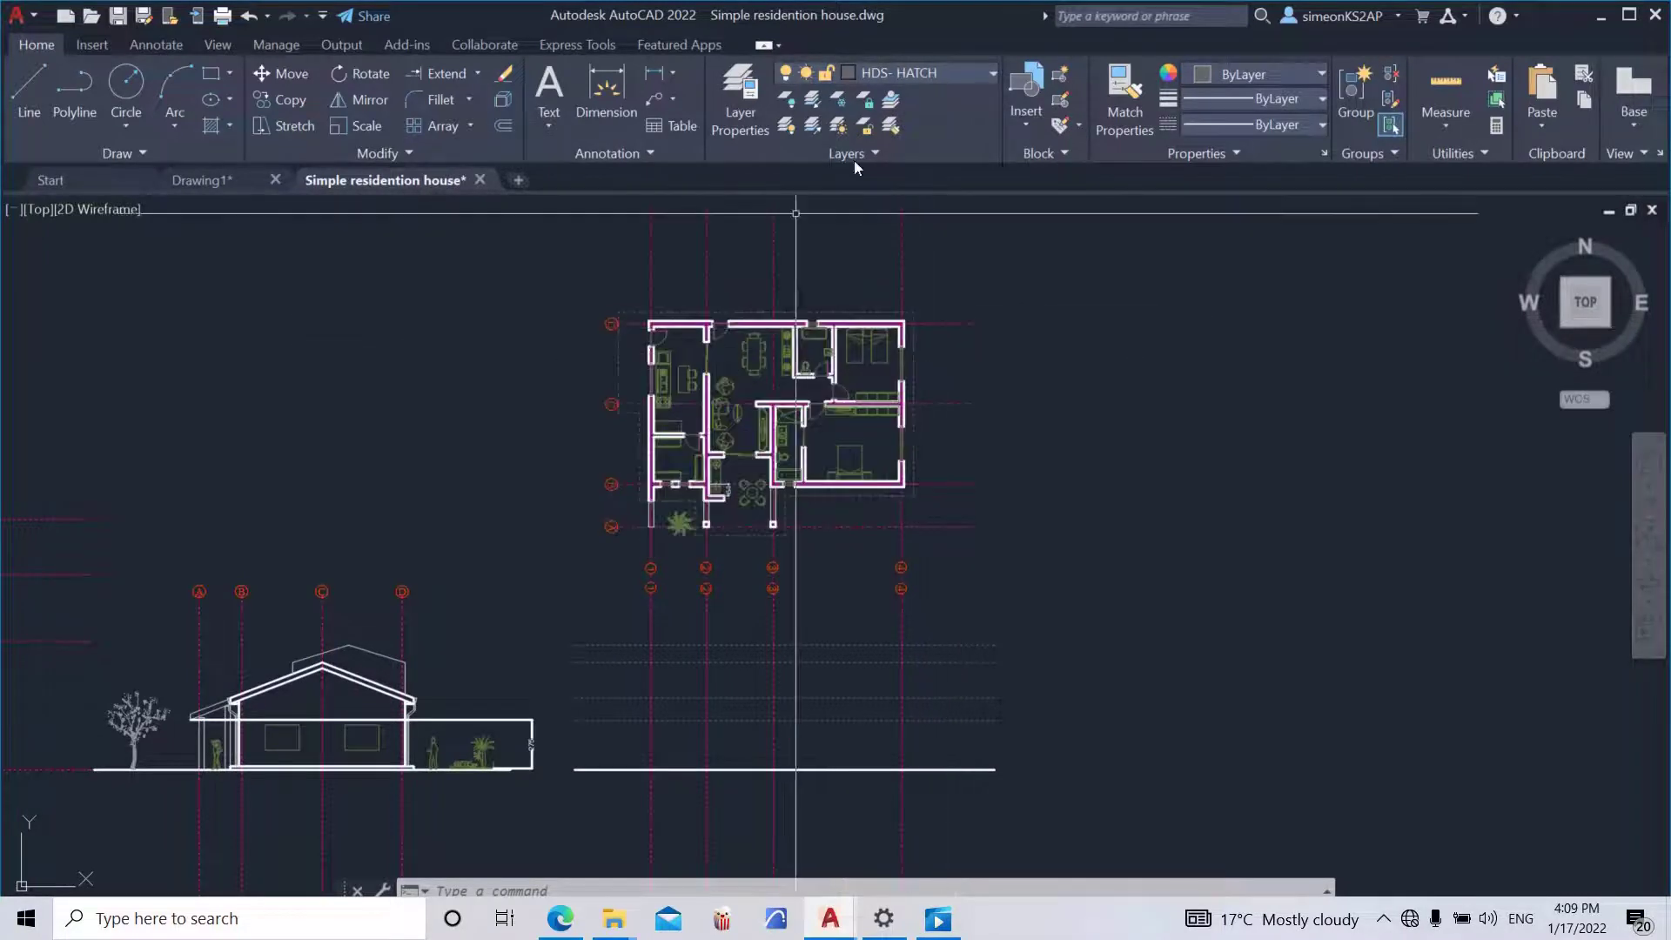
{"action": "scroll", "coordinate": [652, 558], "scroll_direction": "up", "scroll_amount": 5}
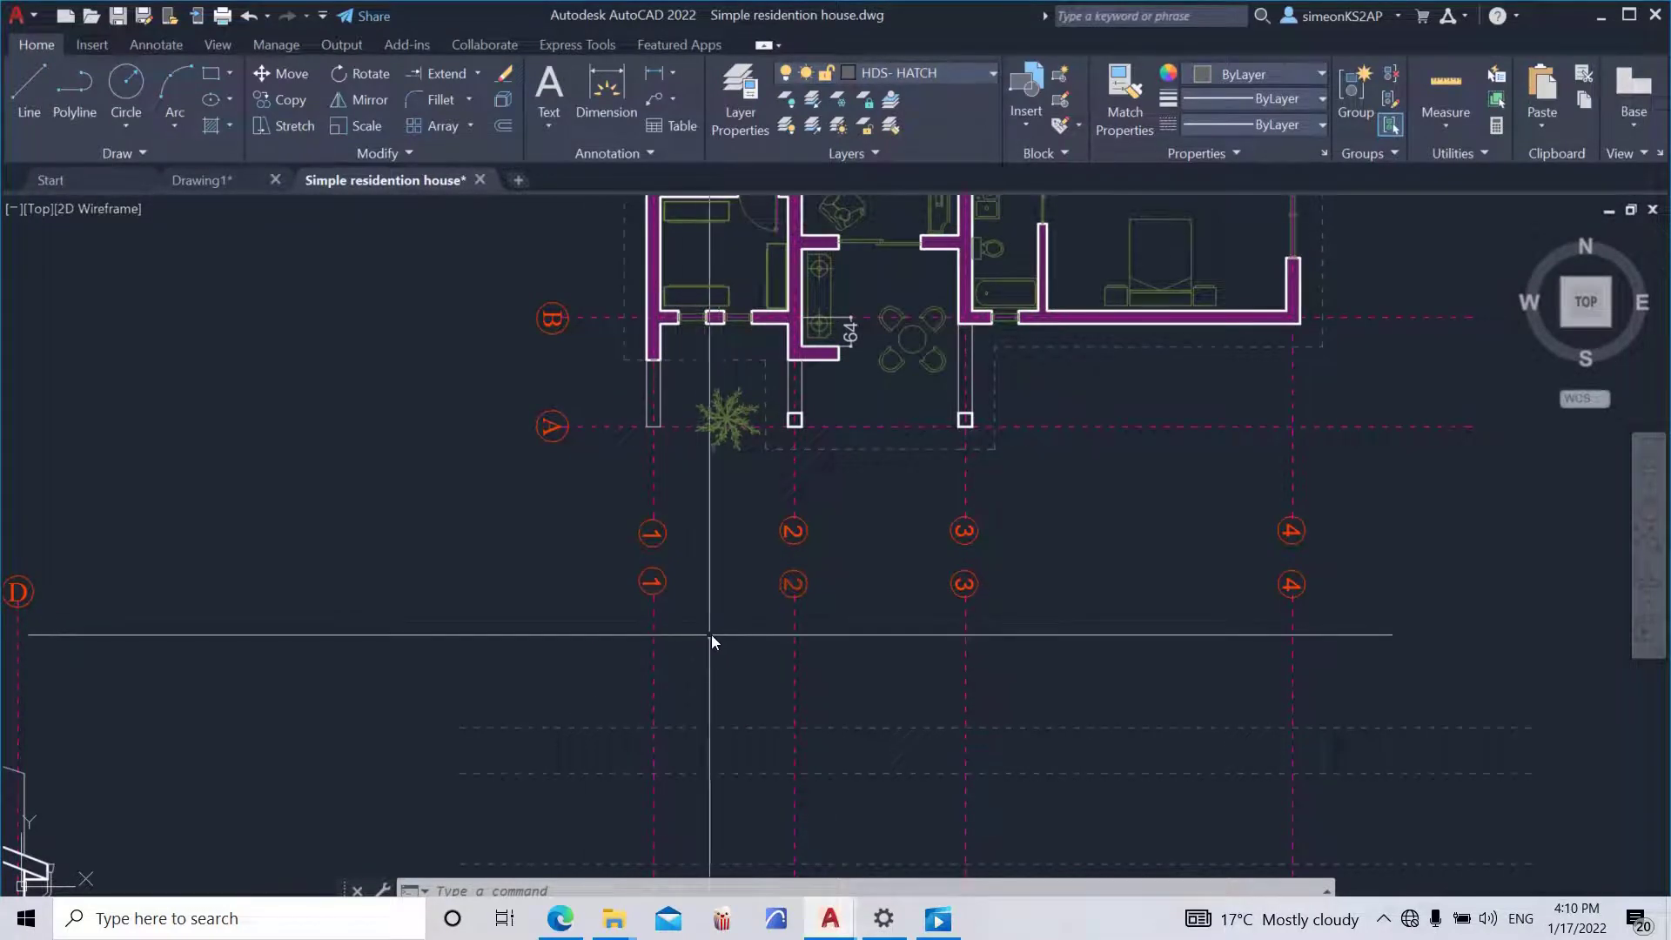
{"action": "scroll", "coordinate": [726, 595], "scroll_direction": "down", "scroll_amount": 5}
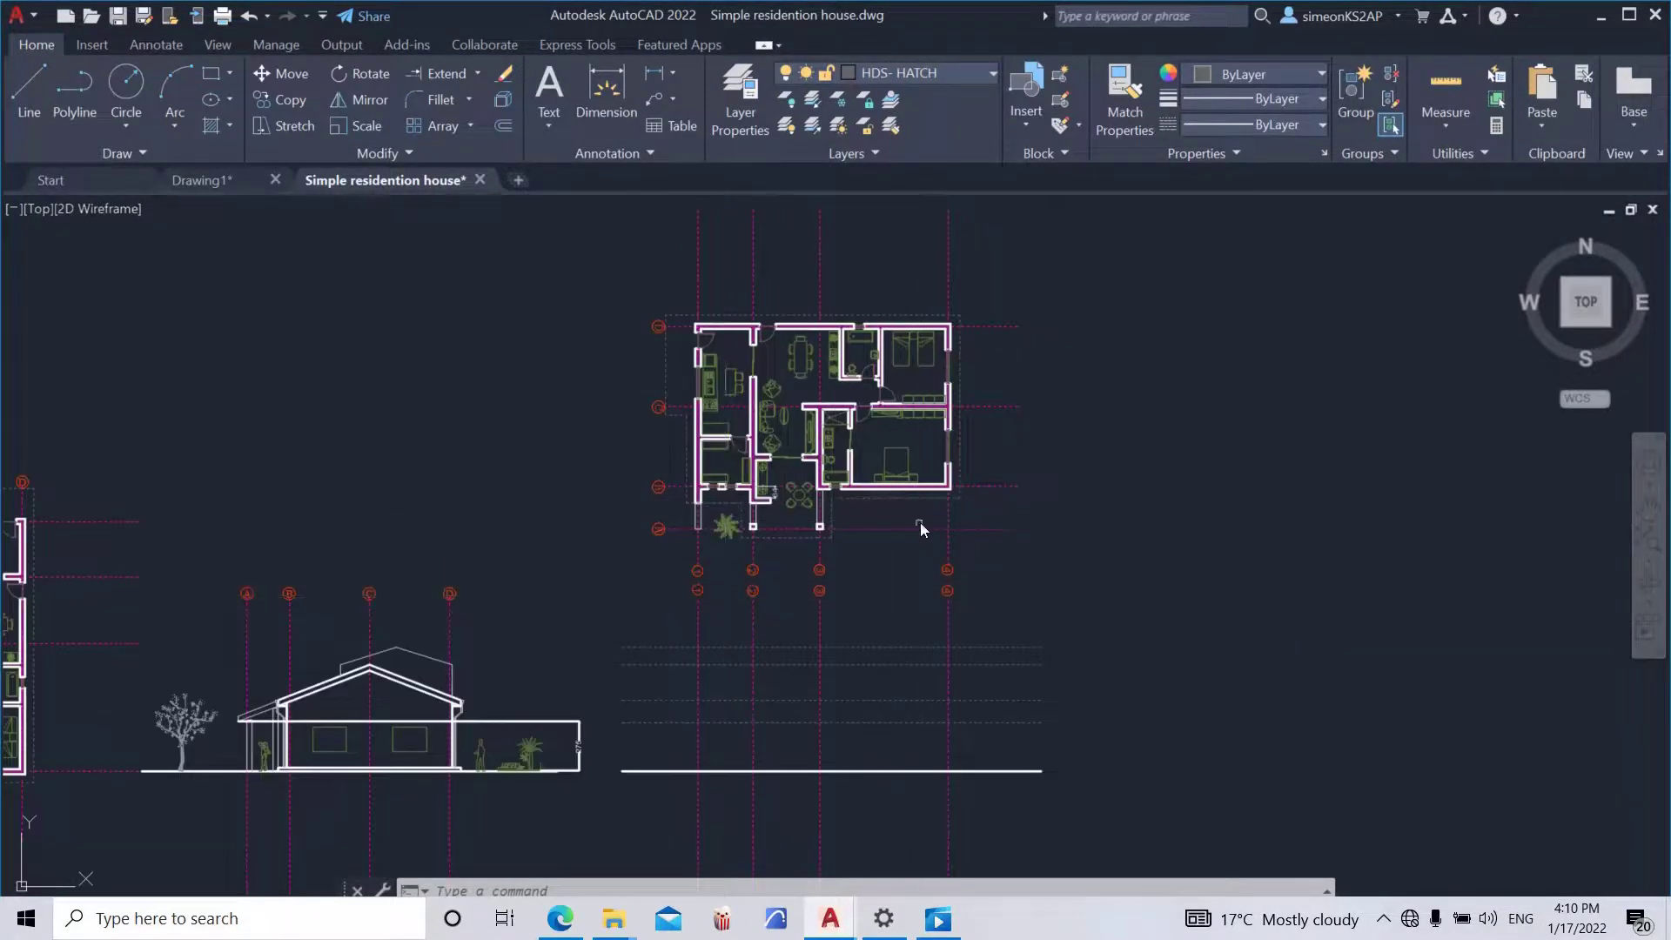
{"action": "left_click", "coordinate": [1004, 488]}
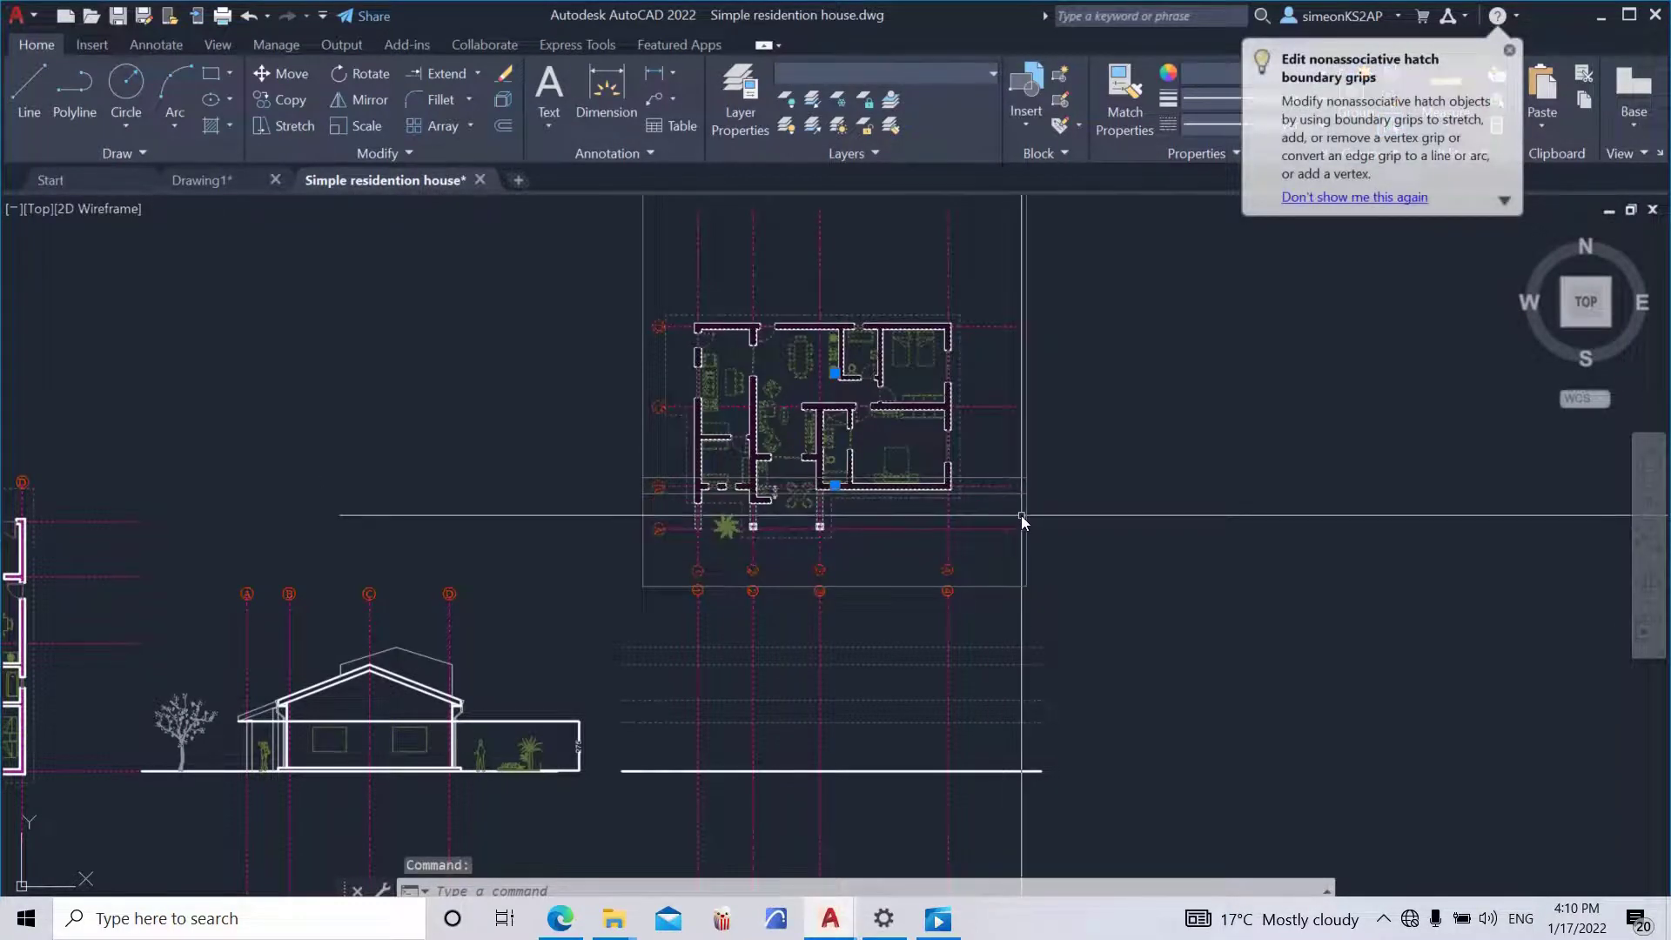
{"action": "key", "text": "Escape"}
{"action": "key", "text": "Escape"}
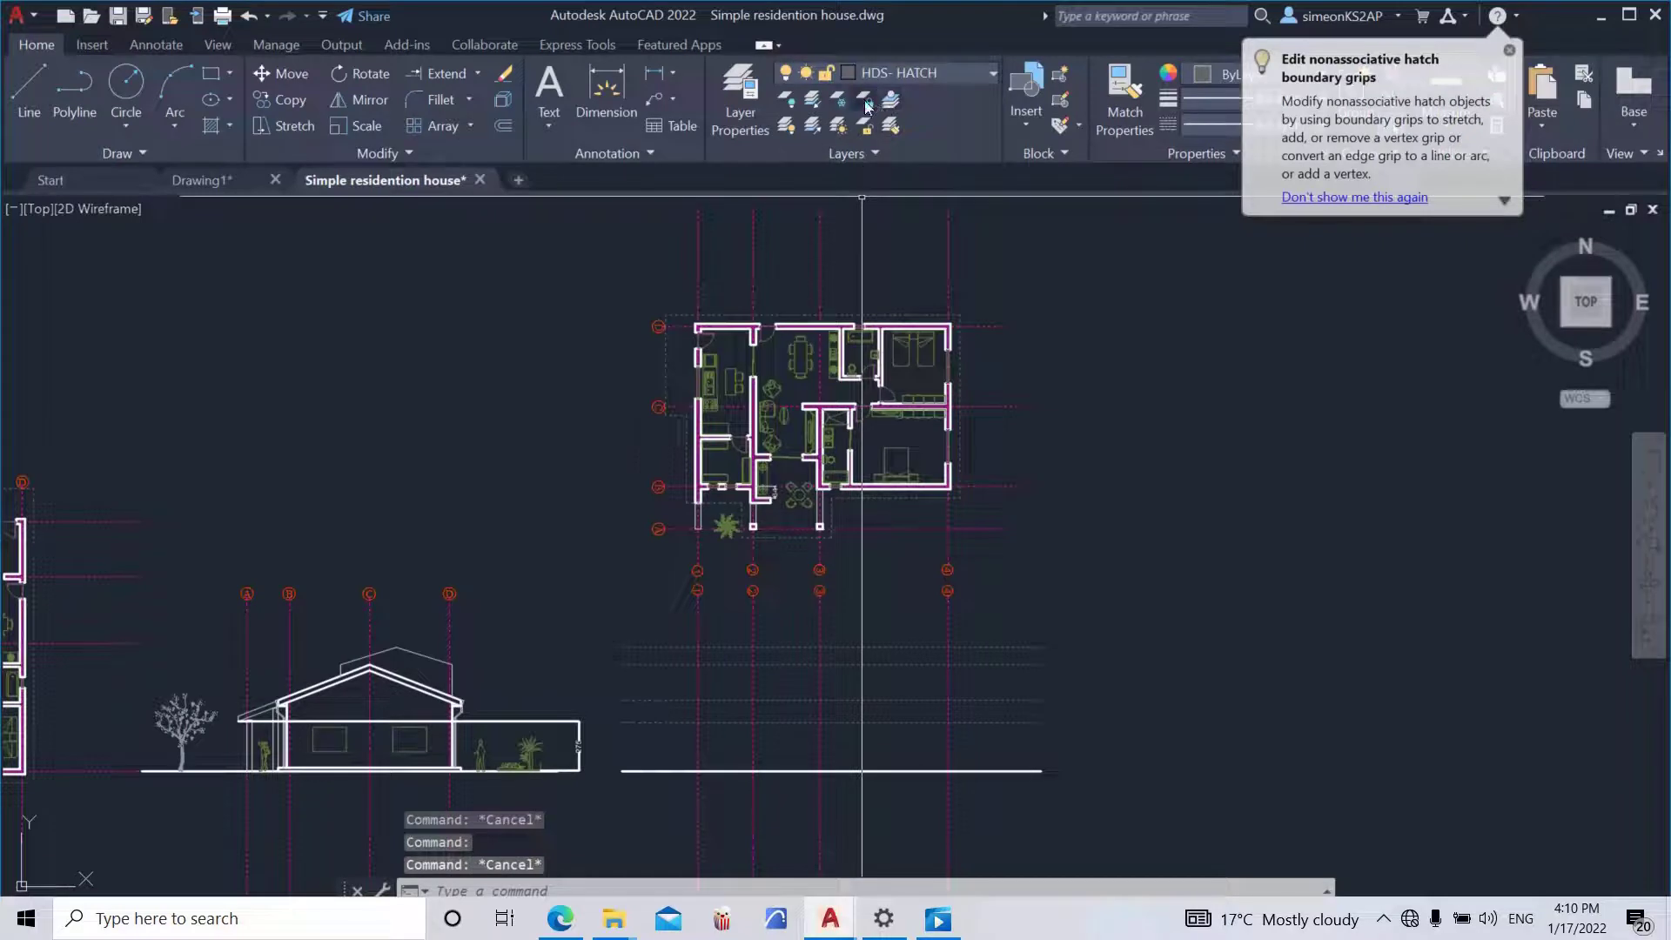
- Lock the HDS-GRIDS layer with LAYLCK by picking one of the grid lines
{"action": "type", "text": "laylck"}
{"action": "key", "text": "Return"}
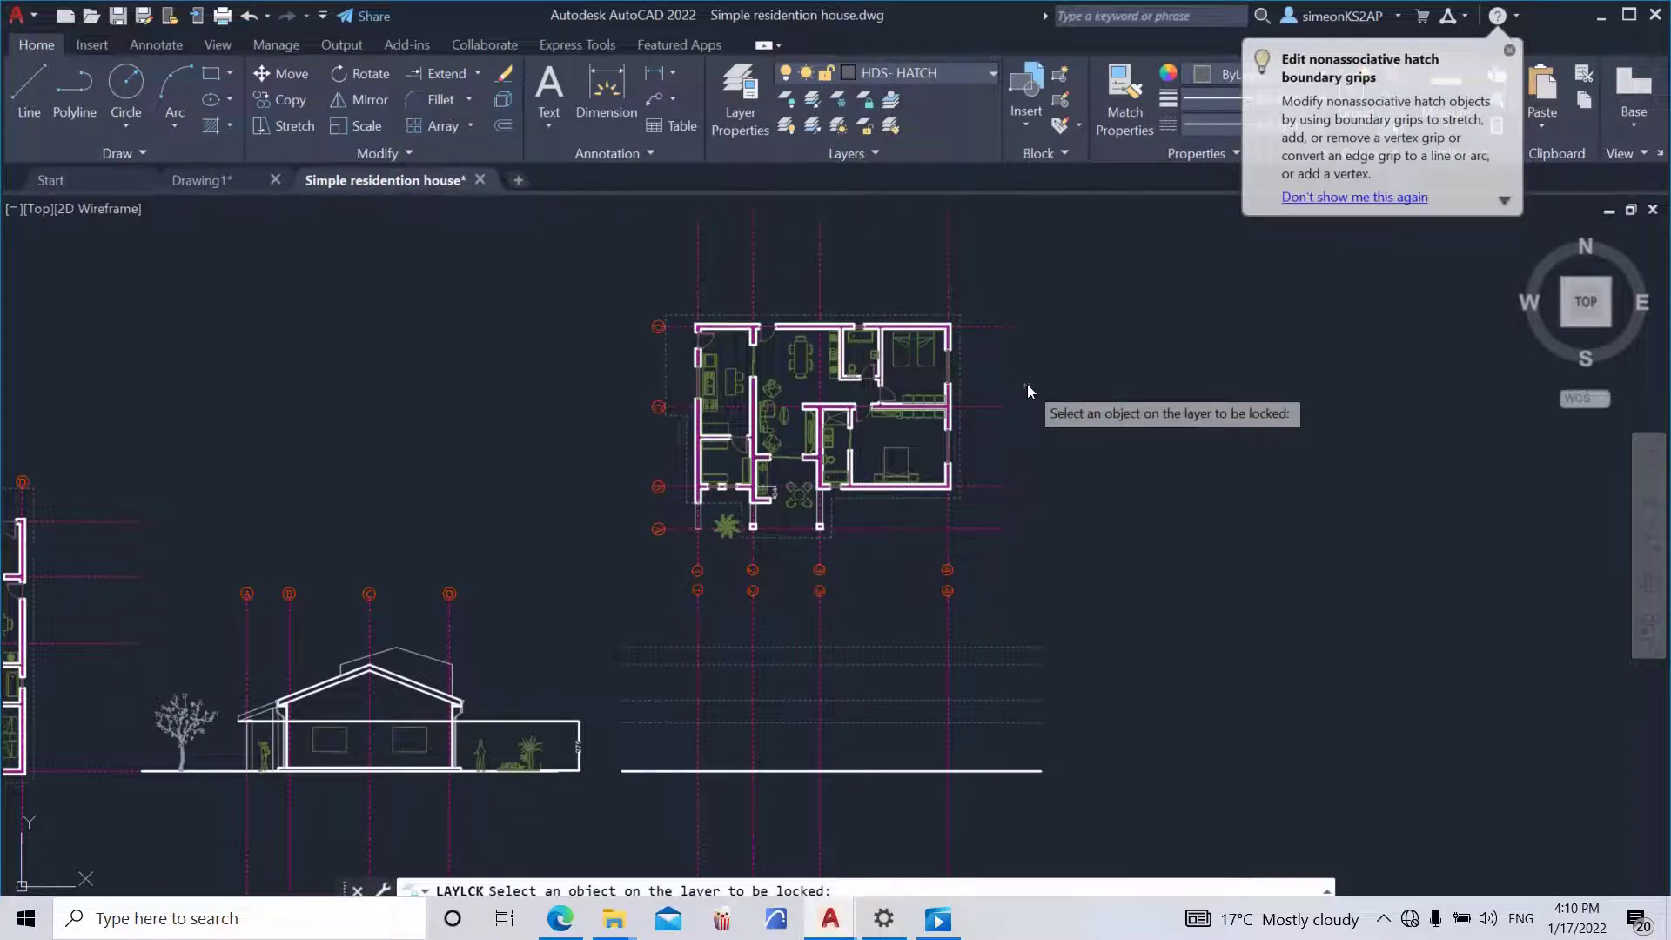
{"action": "left_click", "coordinate": [1005, 327]}
{"action": "middle_click_drag", "start_coordinate": [1011, 475], "coordinate": [988, 417]}
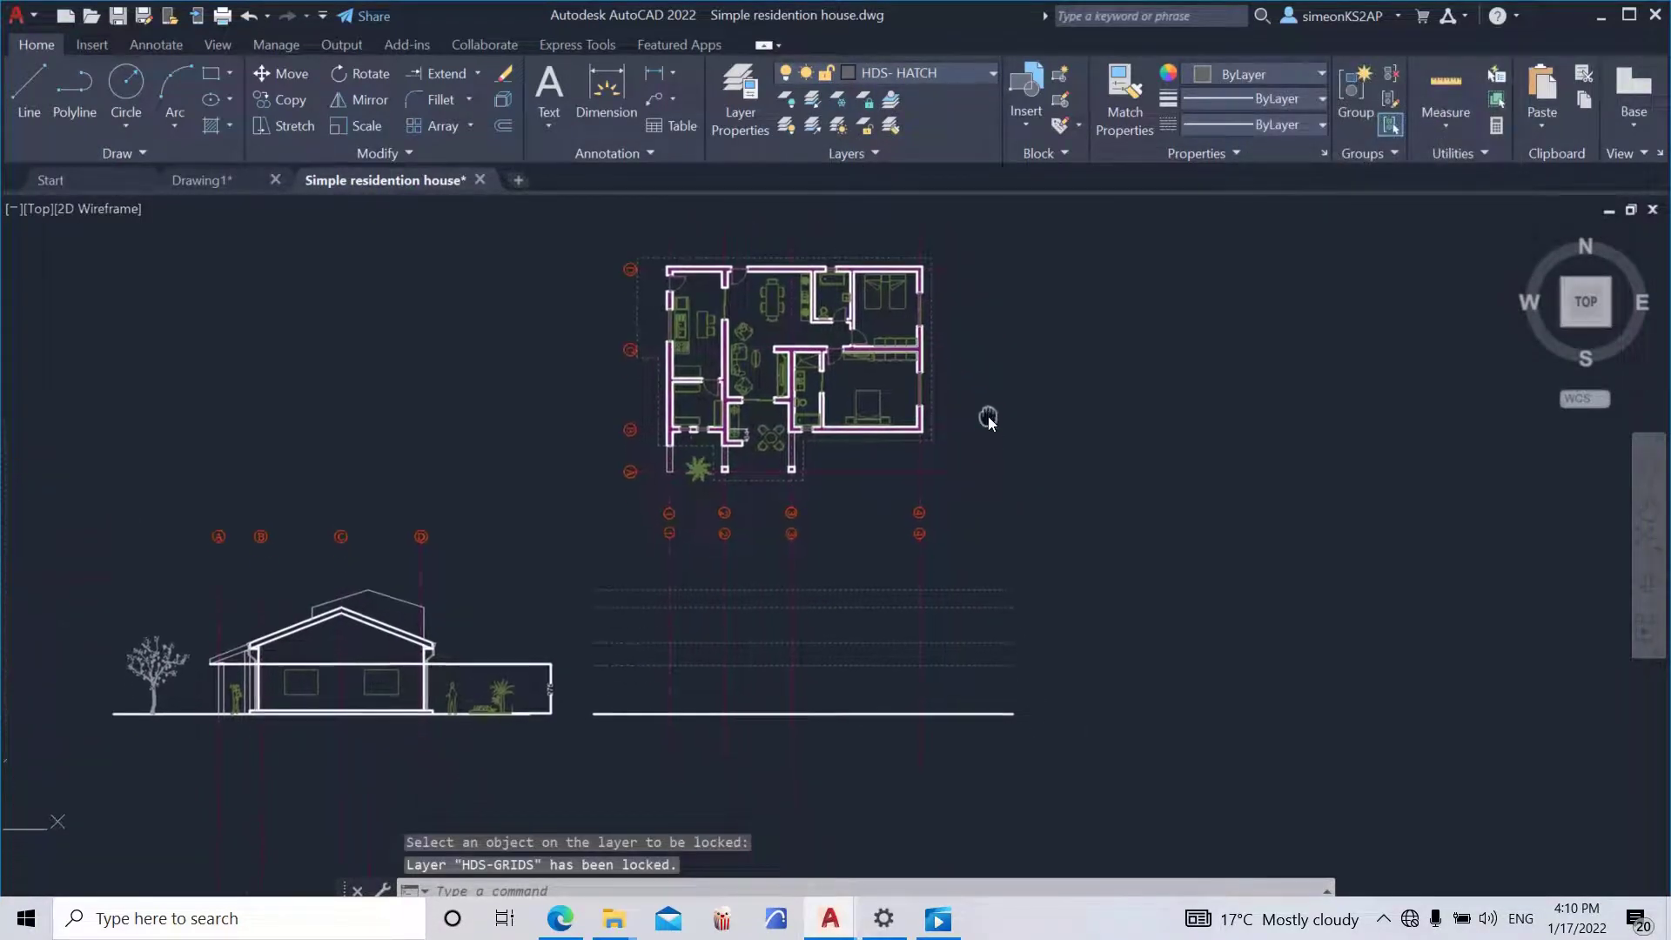
{"action": "scroll", "coordinate": [759, 529], "scroll_direction": "up", "scroll_amount": 2}
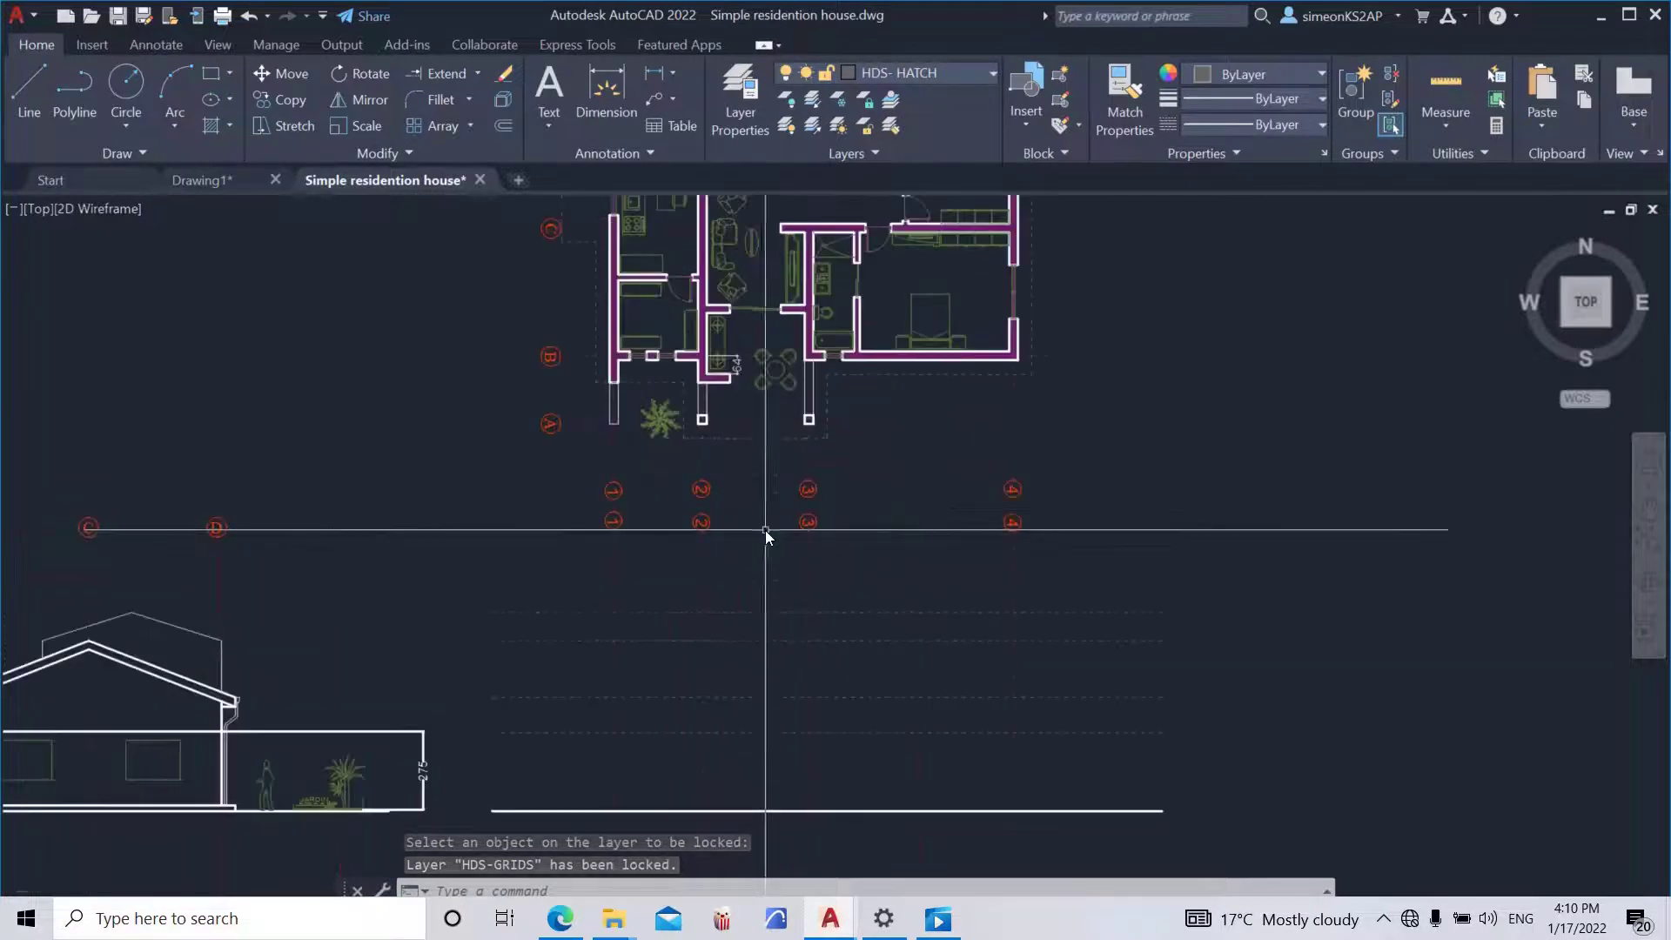
{"action": "scroll", "coordinate": [765, 530], "scroll_direction": "down", "scroll_amount": 2}
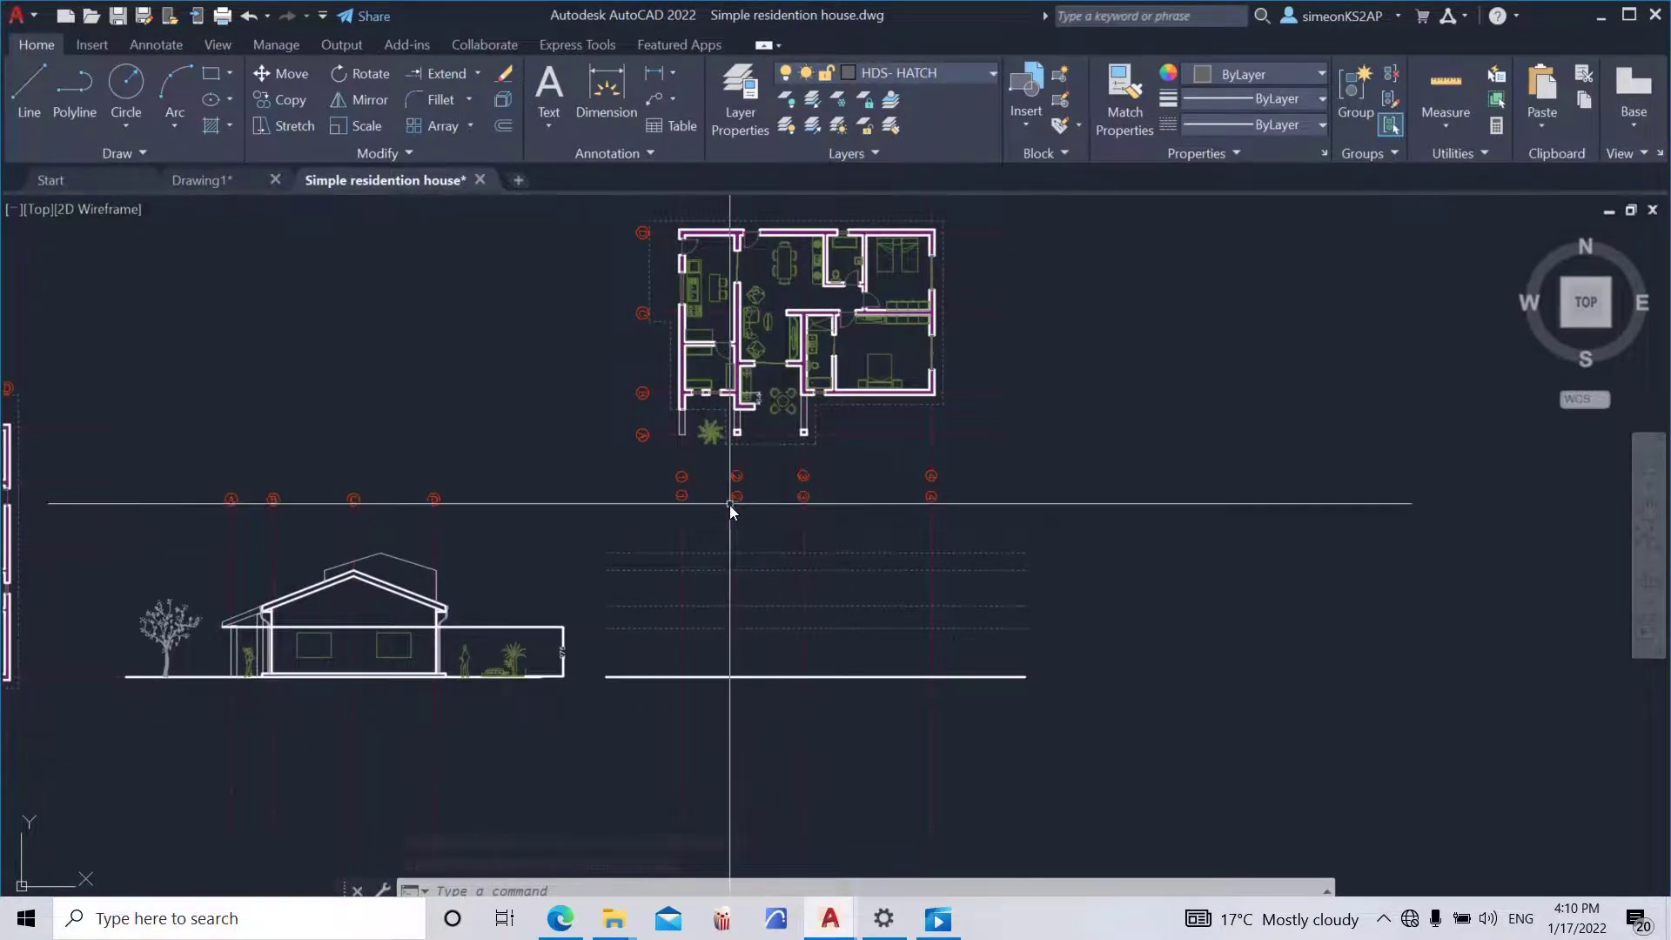
{"action": "scroll", "coordinate": [729, 504], "scroll_direction": "up", "scroll_amount": 2}
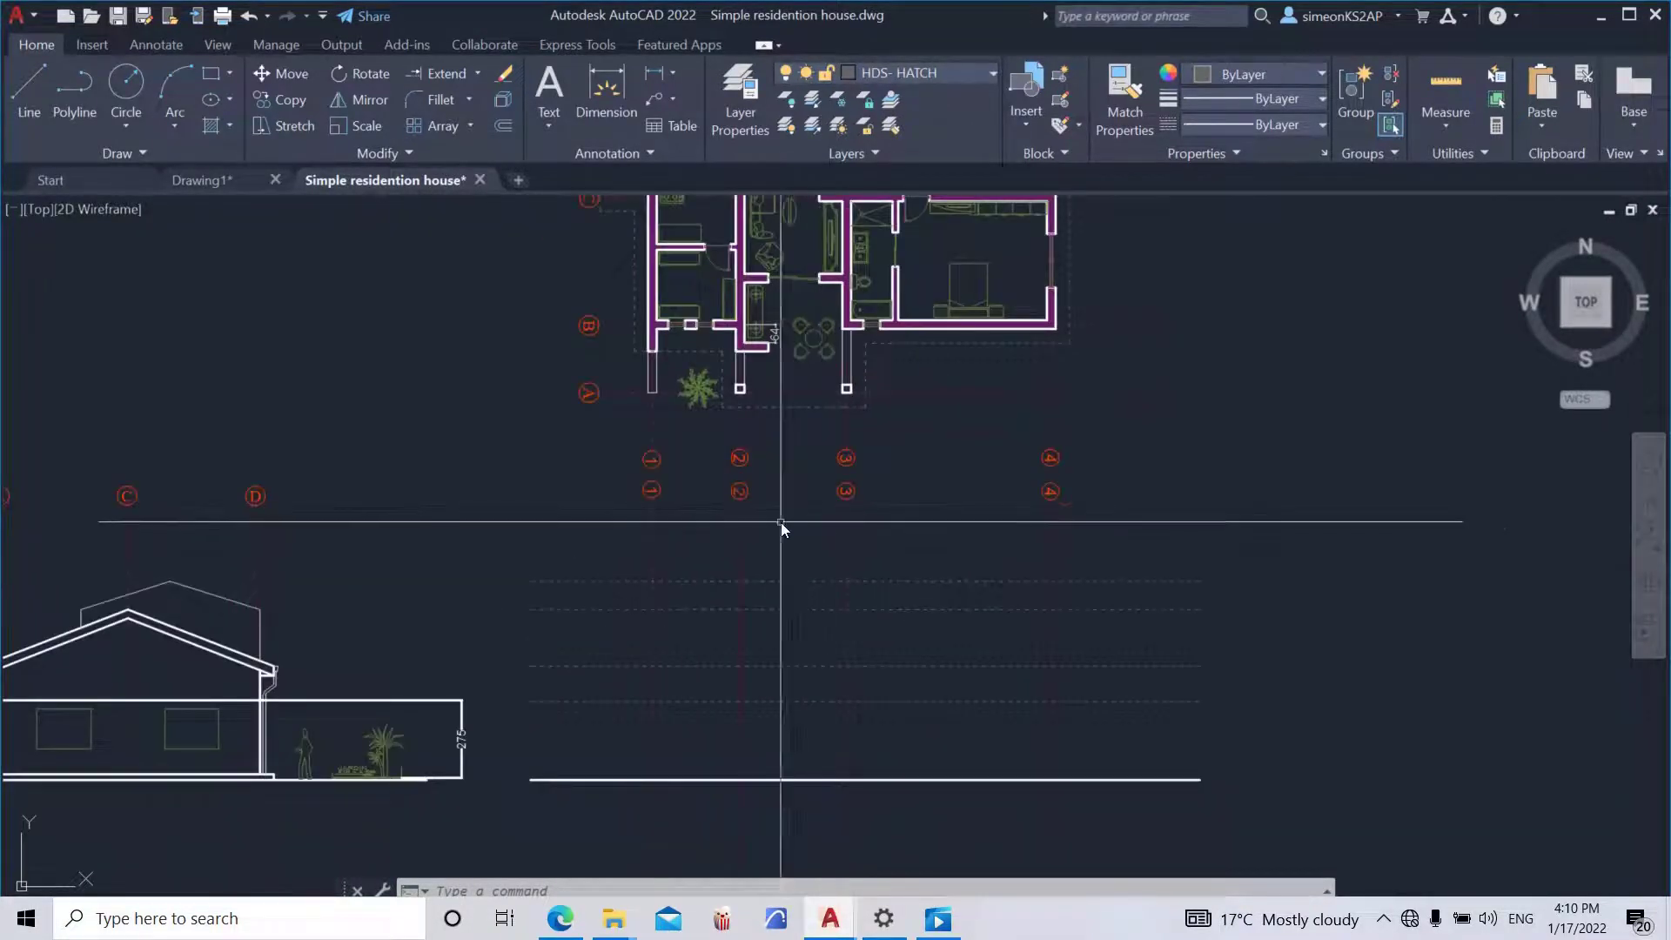
{"action": "scroll", "coordinate": [811, 526], "scroll_direction": "down", "scroll_amount": 2}
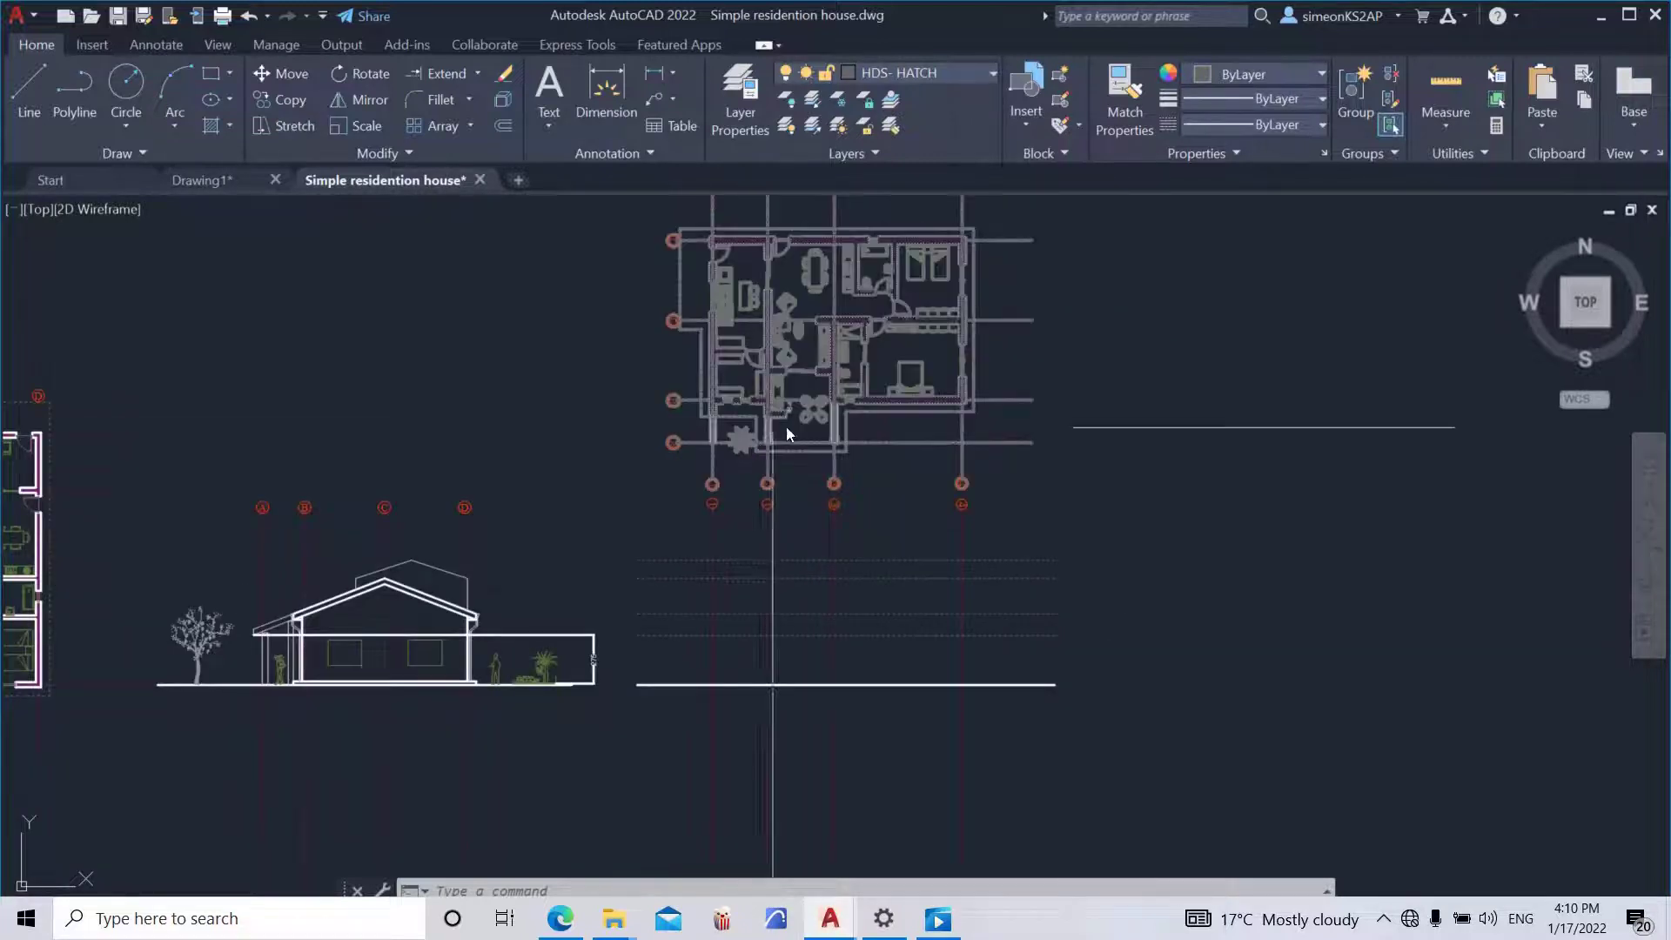
{"action": "middle_click_drag", "start_coordinate": [802, 557], "coordinate": [801, 545]}
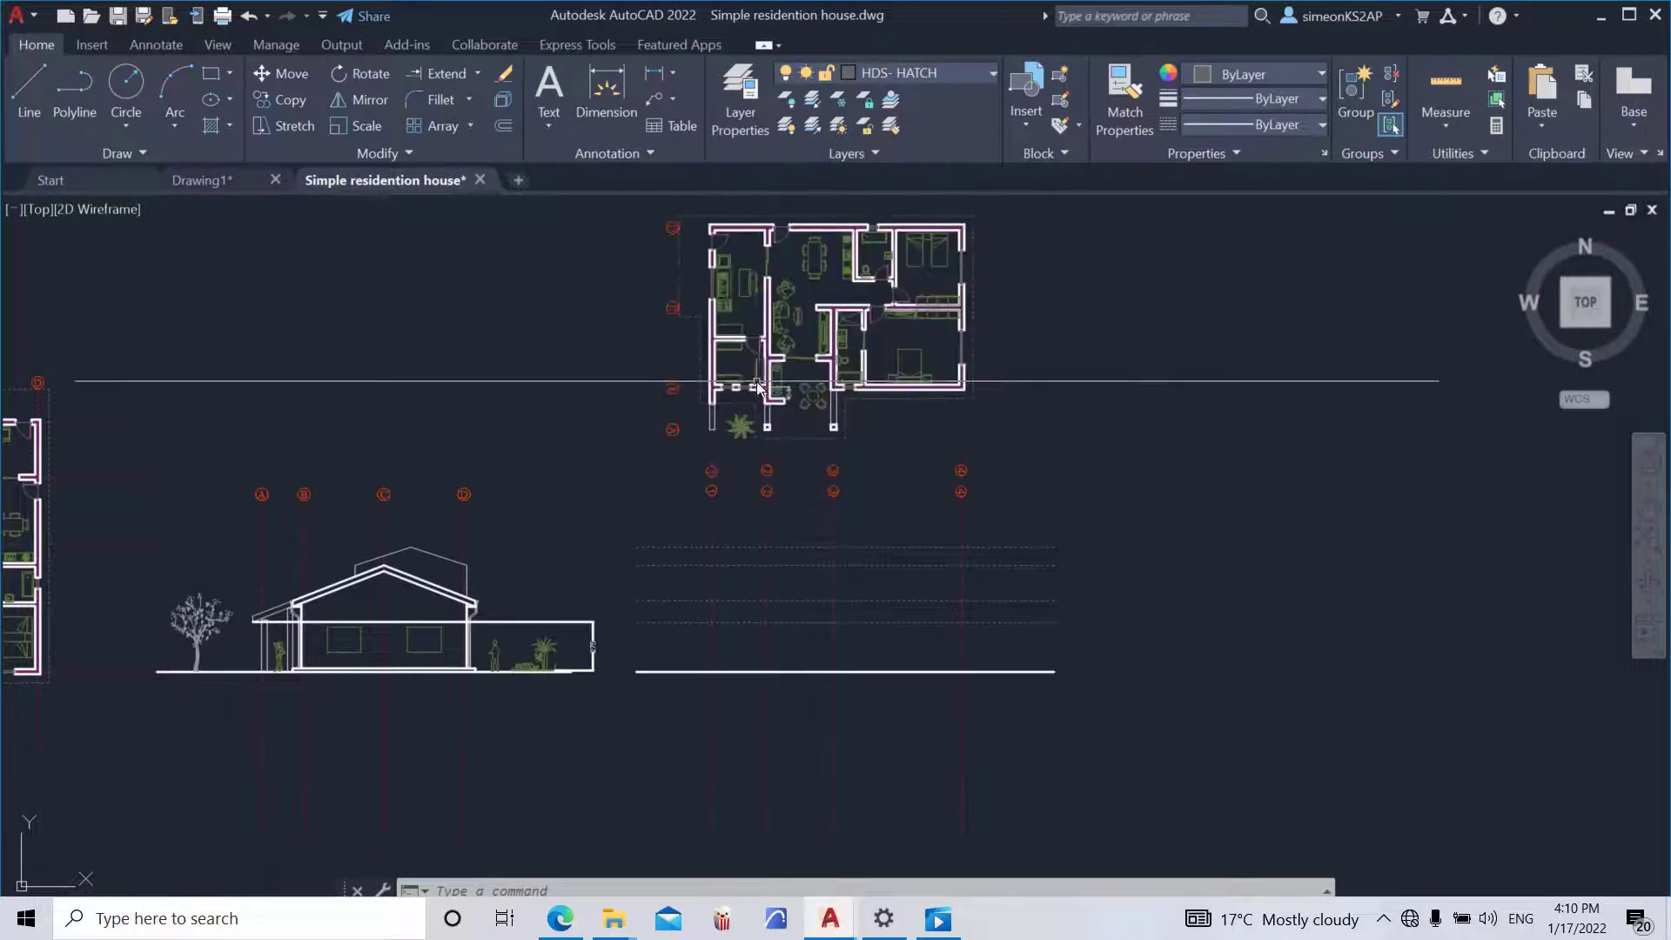
{"action": "scroll", "coordinate": [757, 388], "scroll_direction": "up", "scroll_amount": 2}
{"action": "scroll", "coordinate": [758, 389], "scroll_direction": "down", "scroll_amount": 2}
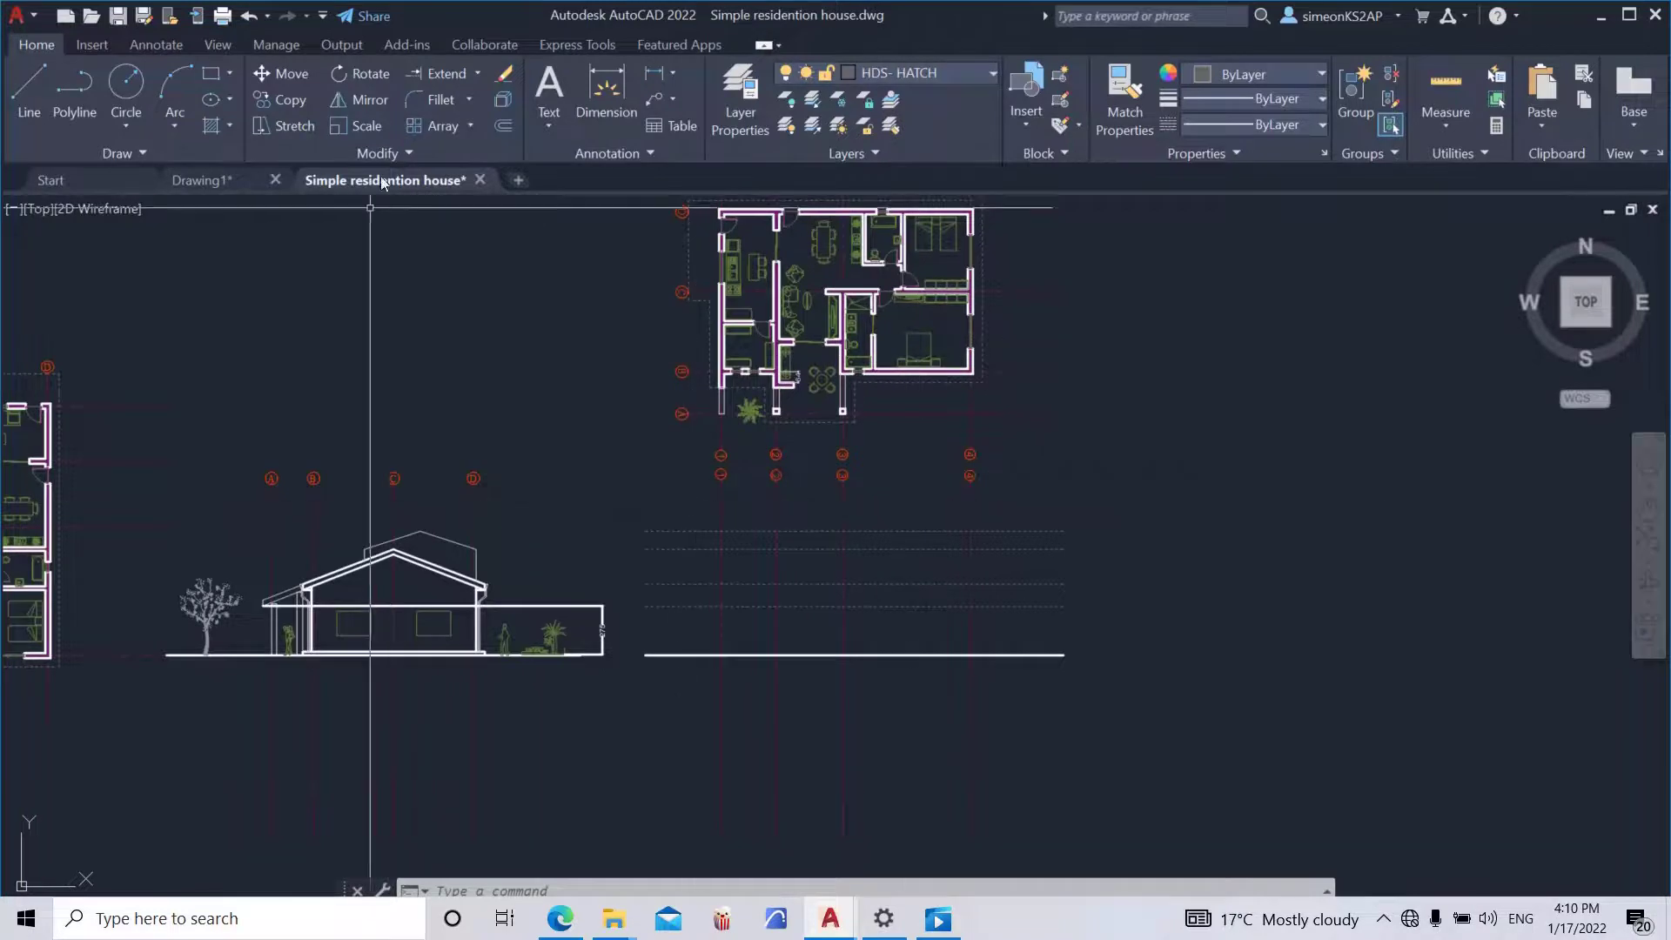
- Make HDS-MEDIUM current, then switch the current layer to HDS-LIGHT
{"action": "left_click", "coordinate": [849, 217]}
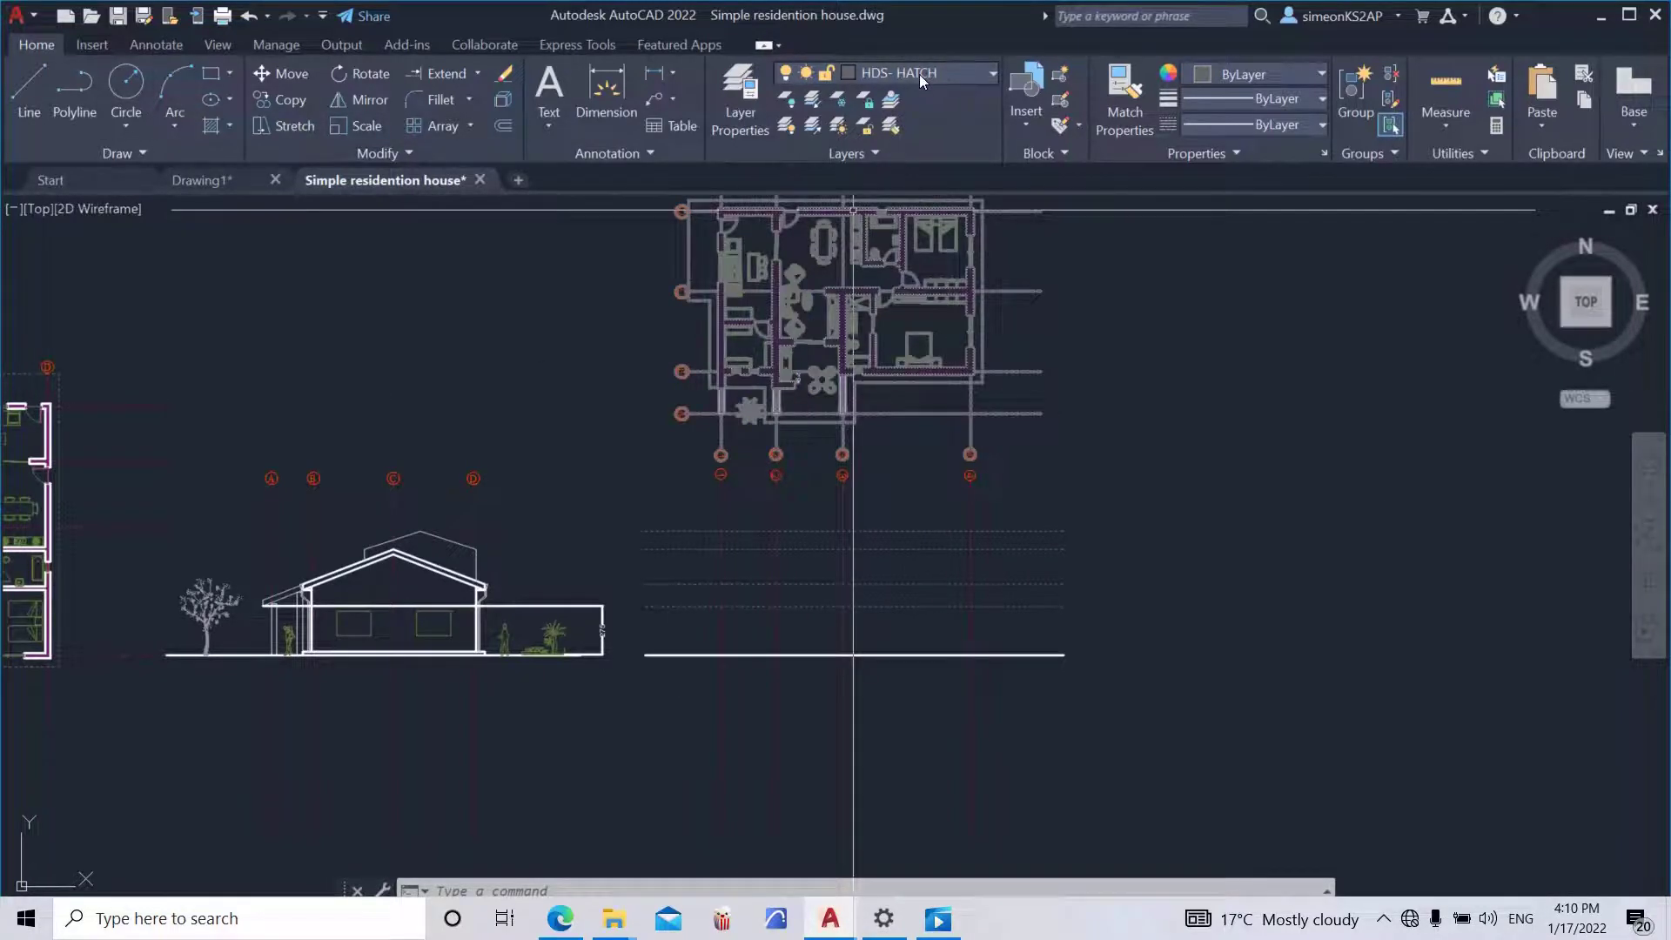
{"action": "left_click", "coordinate": [919, 75]}
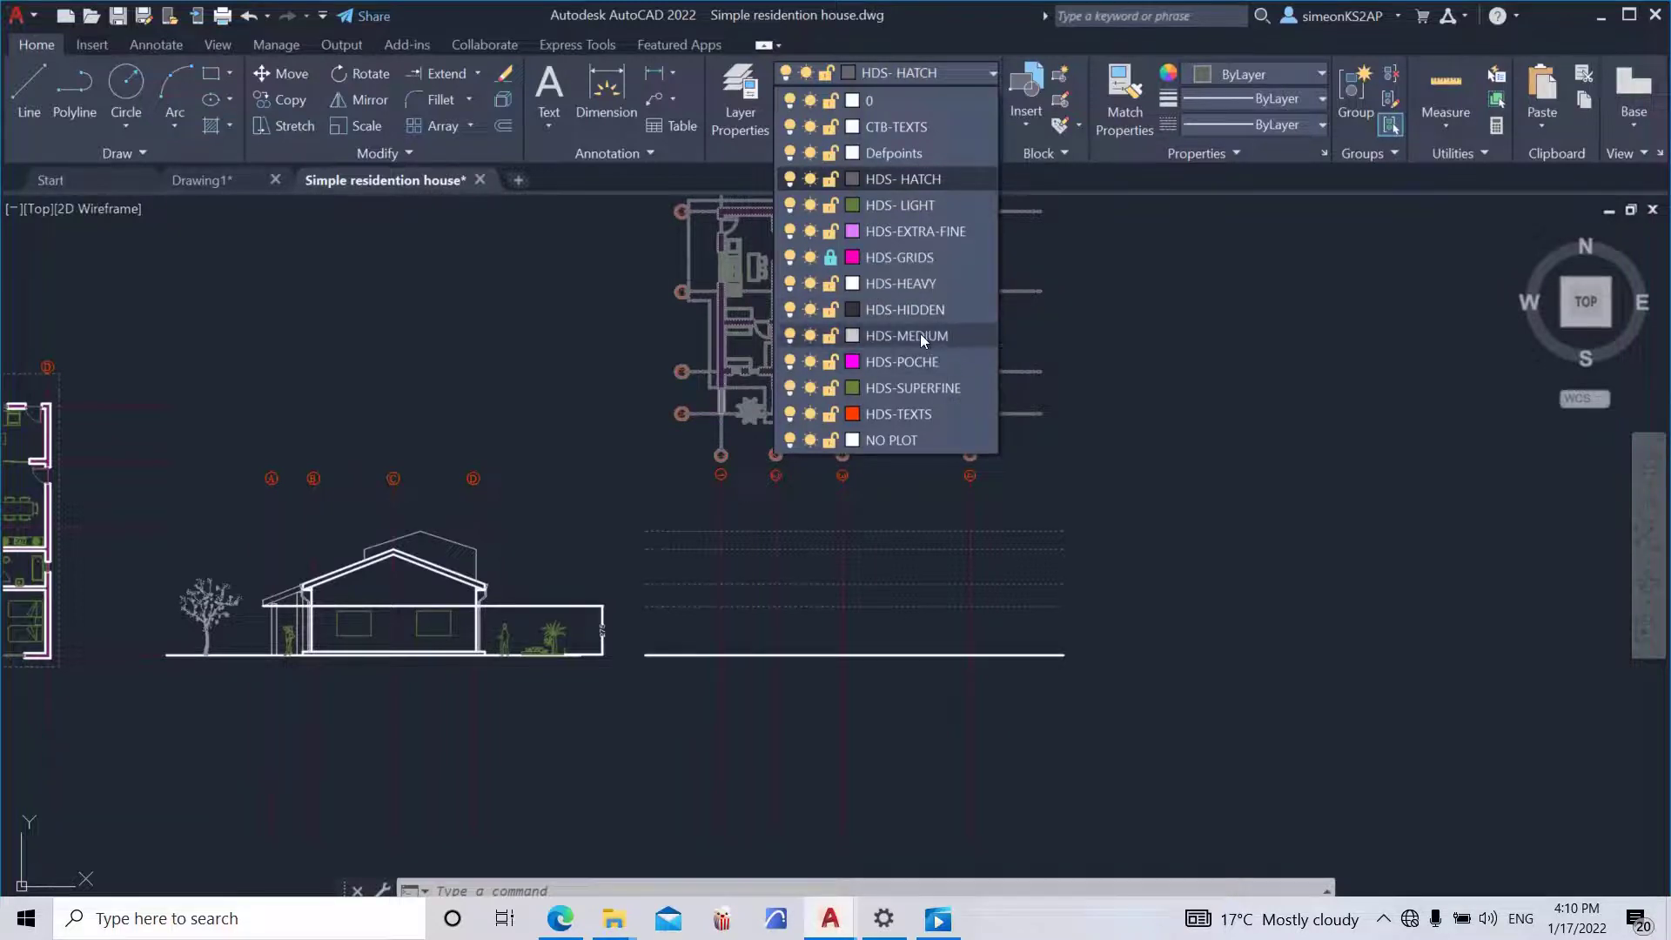
{"action": "left_click", "coordinate": [921, 335]}
{"action": "left_click", "coordinate": [690, 418]}
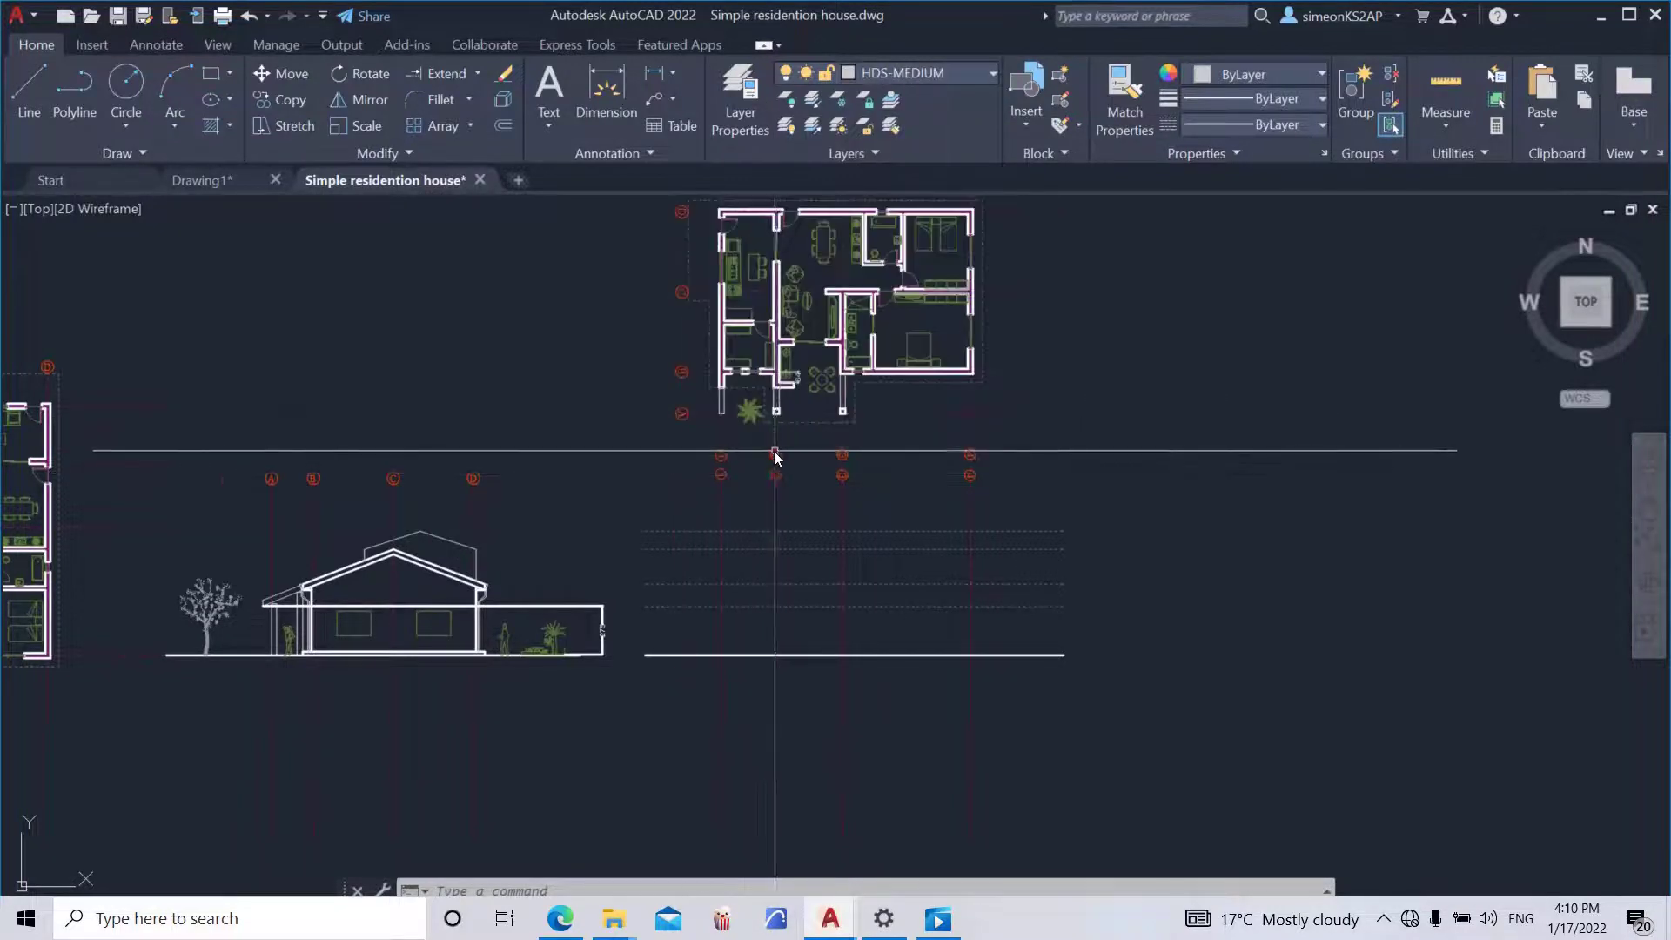
{"action": "left_click", "coordinate": [926, 73]}
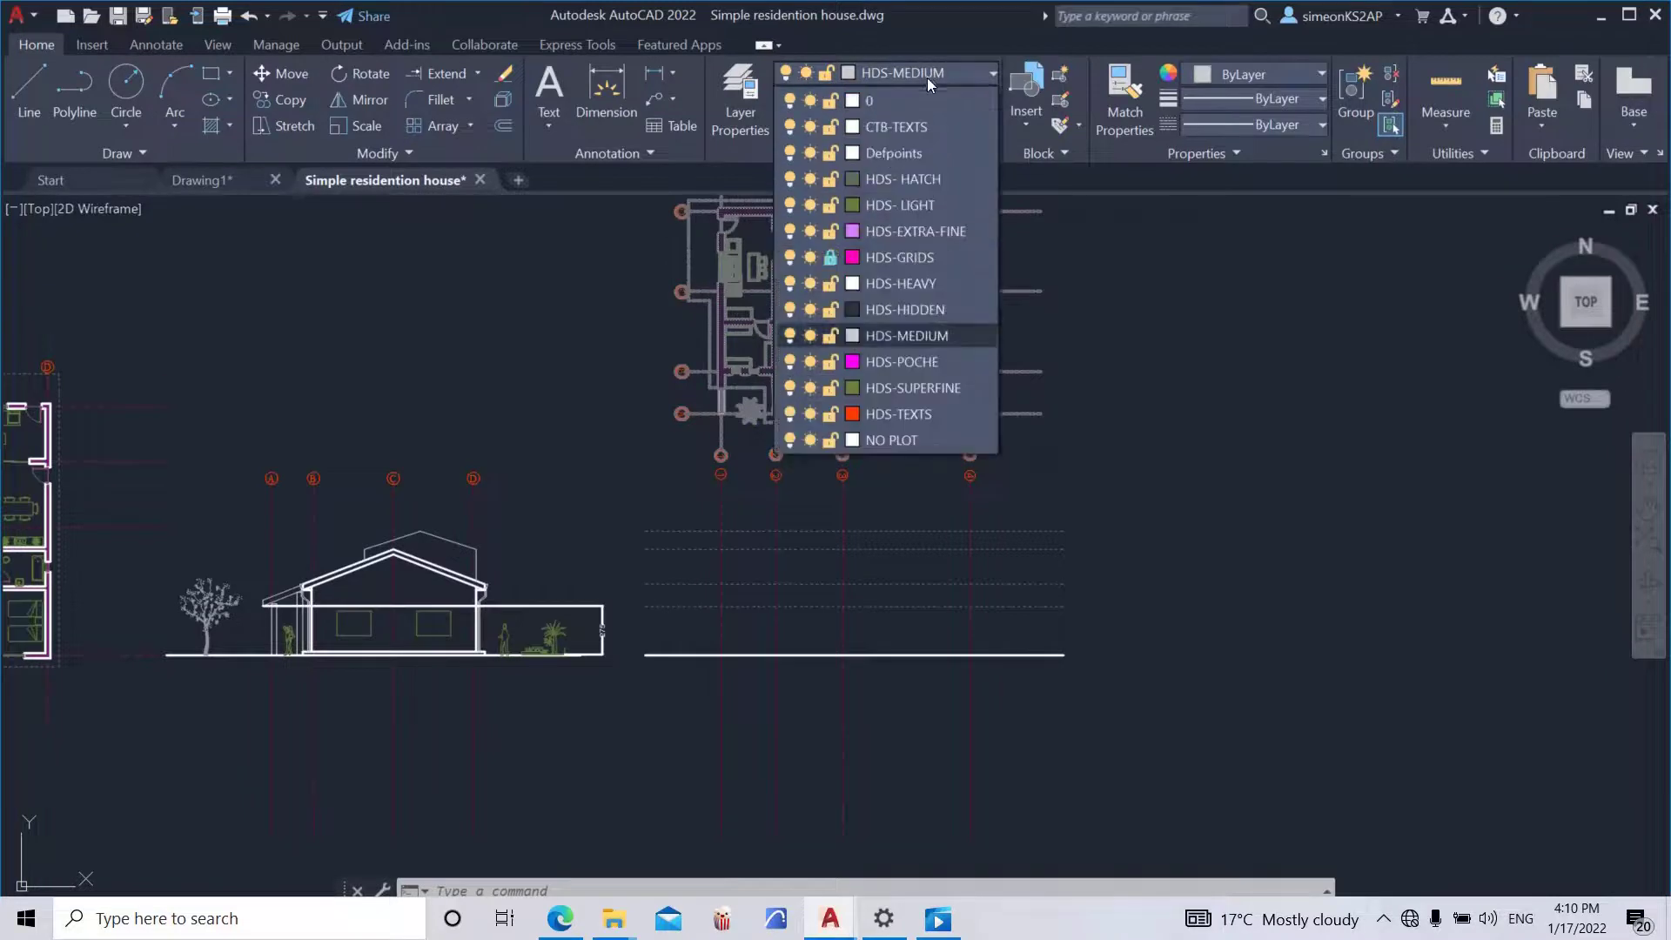
{"action": "left_click", "coordinate": [904, 205]}
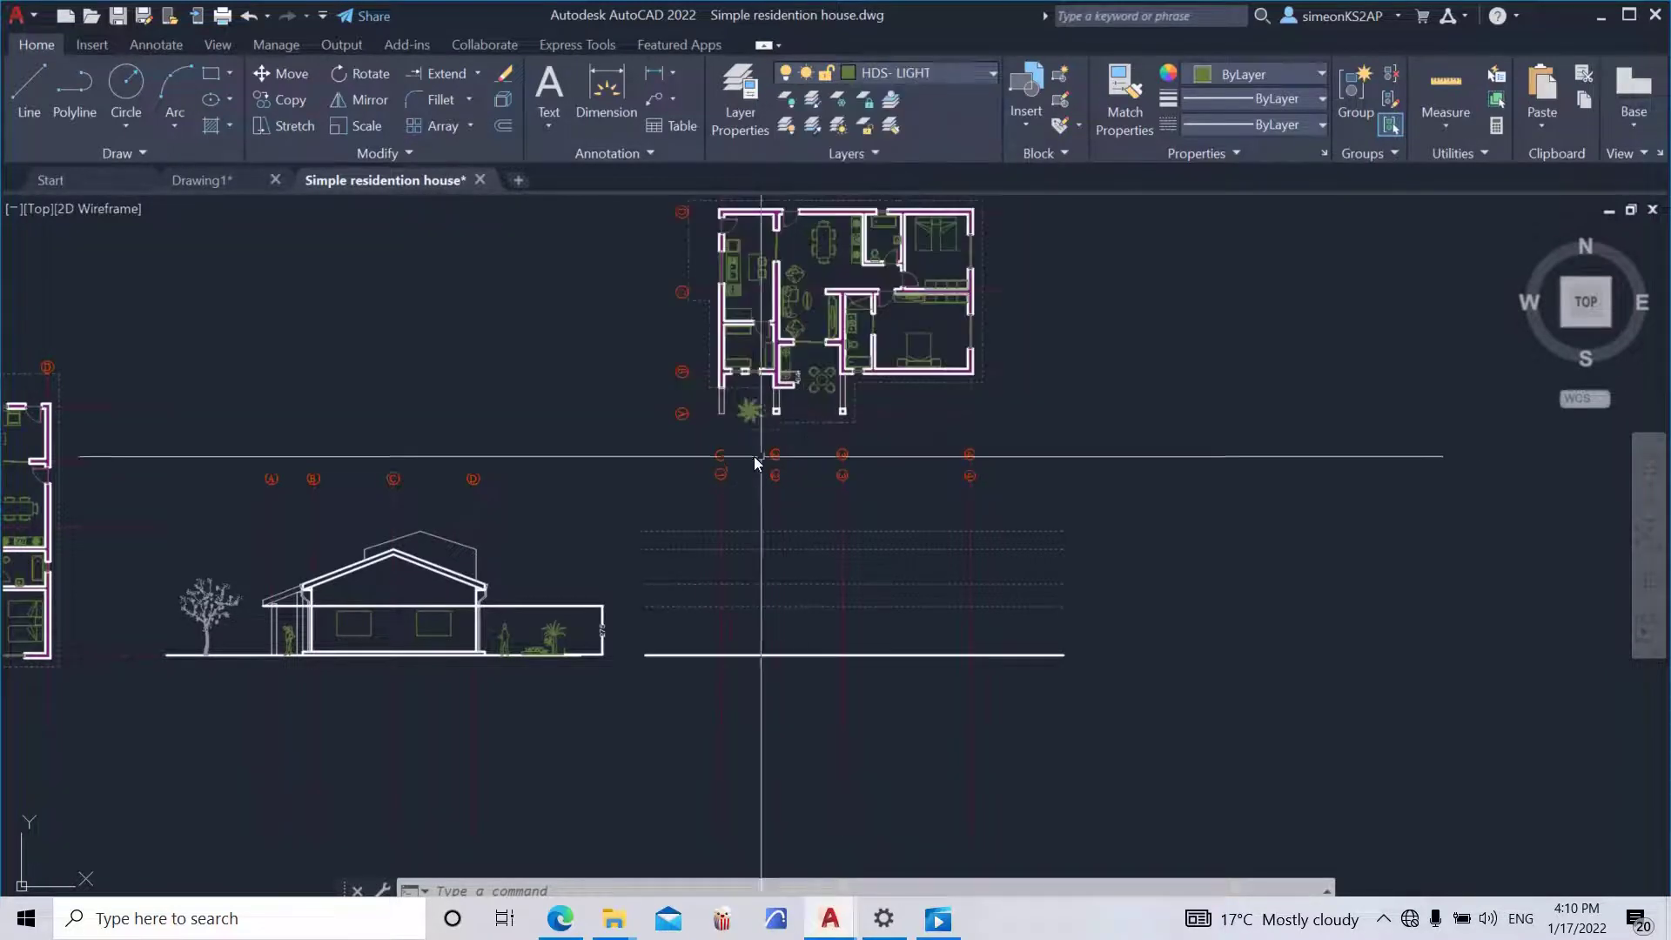
{"action": "scroll", "coordinate": [753, 409], "scroll_direction": "up", "scroll_amount": 5}
{"action": "middle_click_drag", "start_coordinate": [772, 412], "coordinate": [808, 374]}
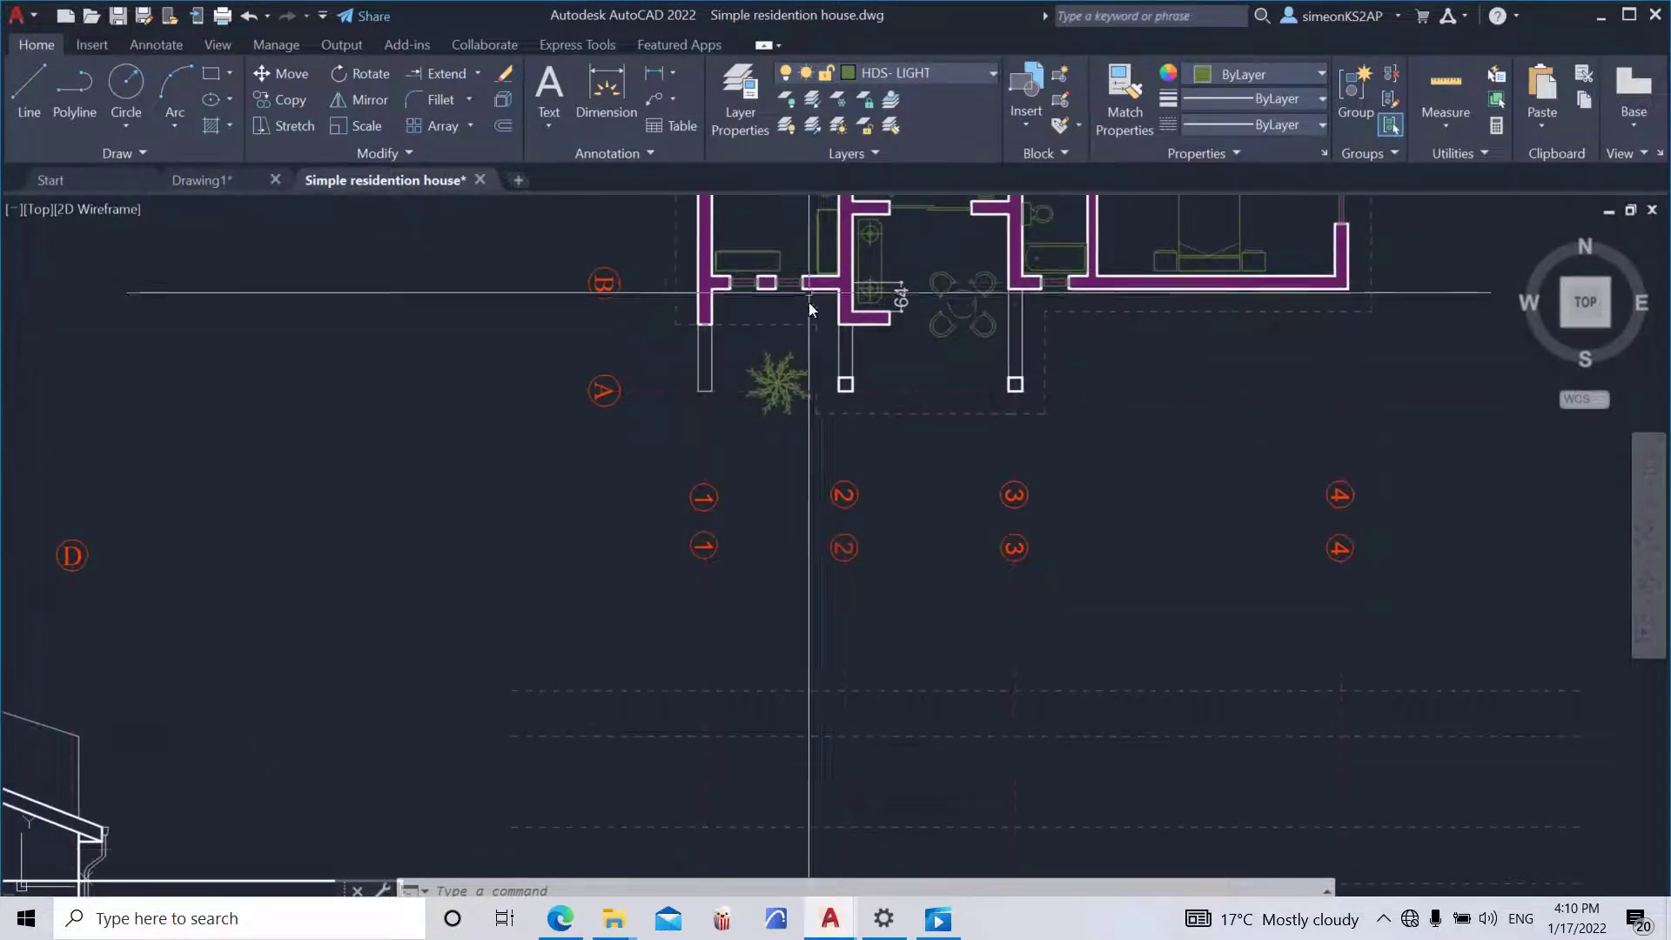
- Draw a PL polyline from below the small wall pier straight down to the elevation ground line
{"action": "type", "text": "pl"}
{"action": "key", "text": "Return"}
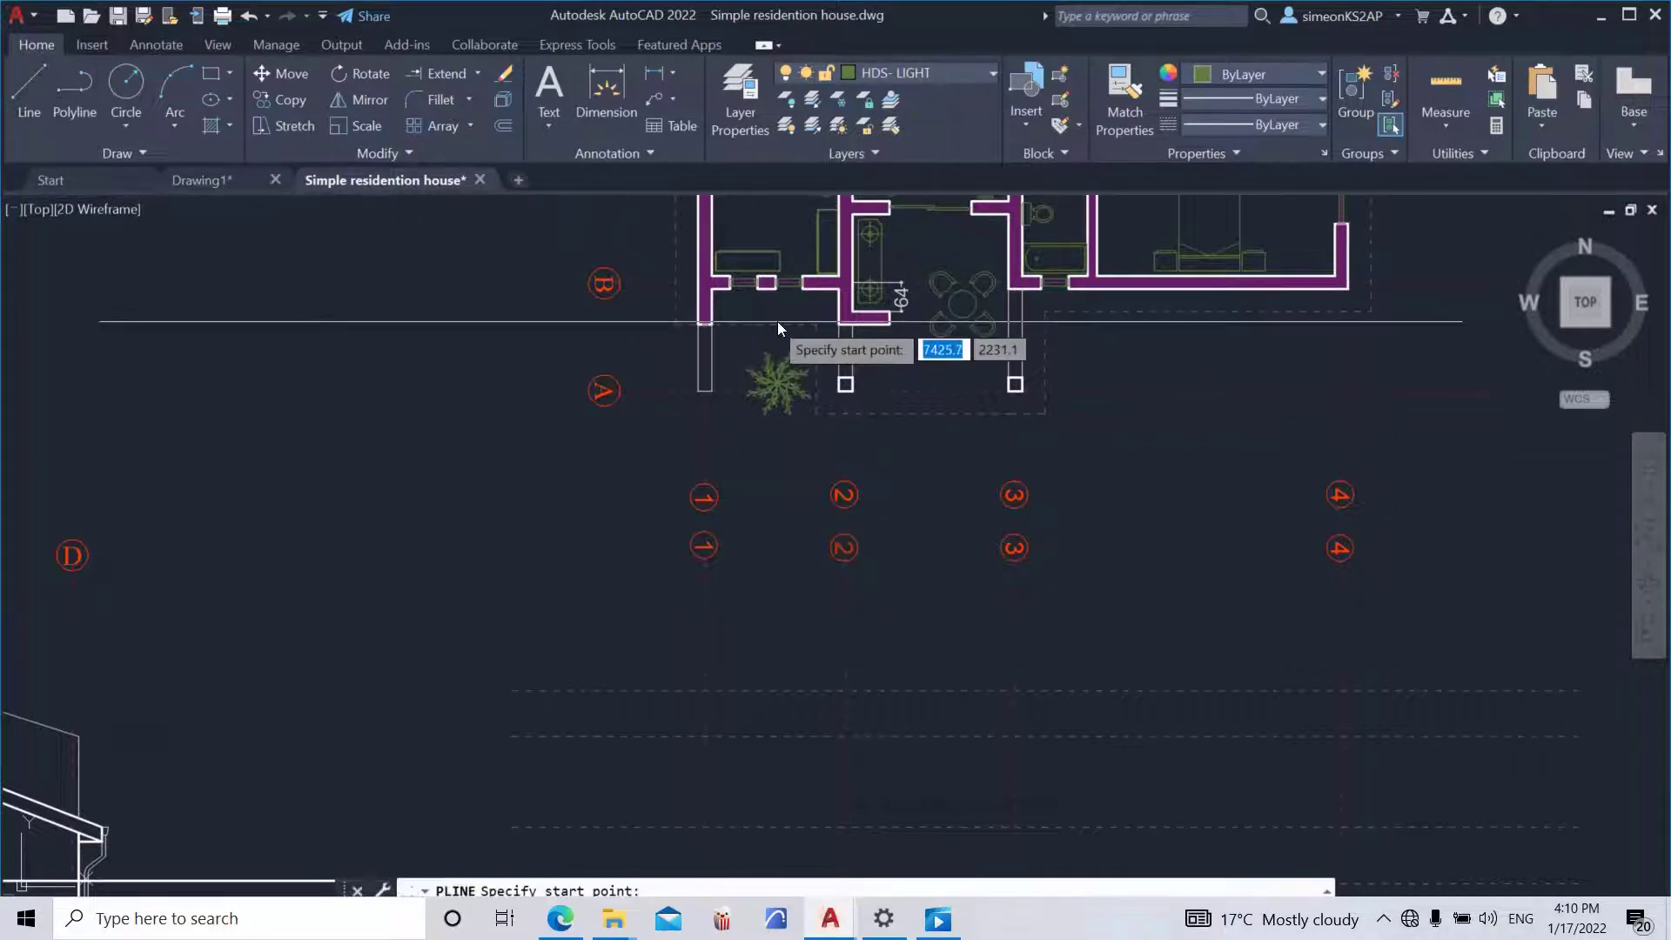
{"action": "scroll", "coordinate": [776, 321], "scroll_direction": "down", "scroll_amount": 3}
{"action": "scroll", "coordinate": [765, 335], "scroll_direction": "up", "scroll_amount": 3}
{"action": "scroll", "coordinate": [754, 291], "scroll_direction": "up", "scroll_amount": 4}
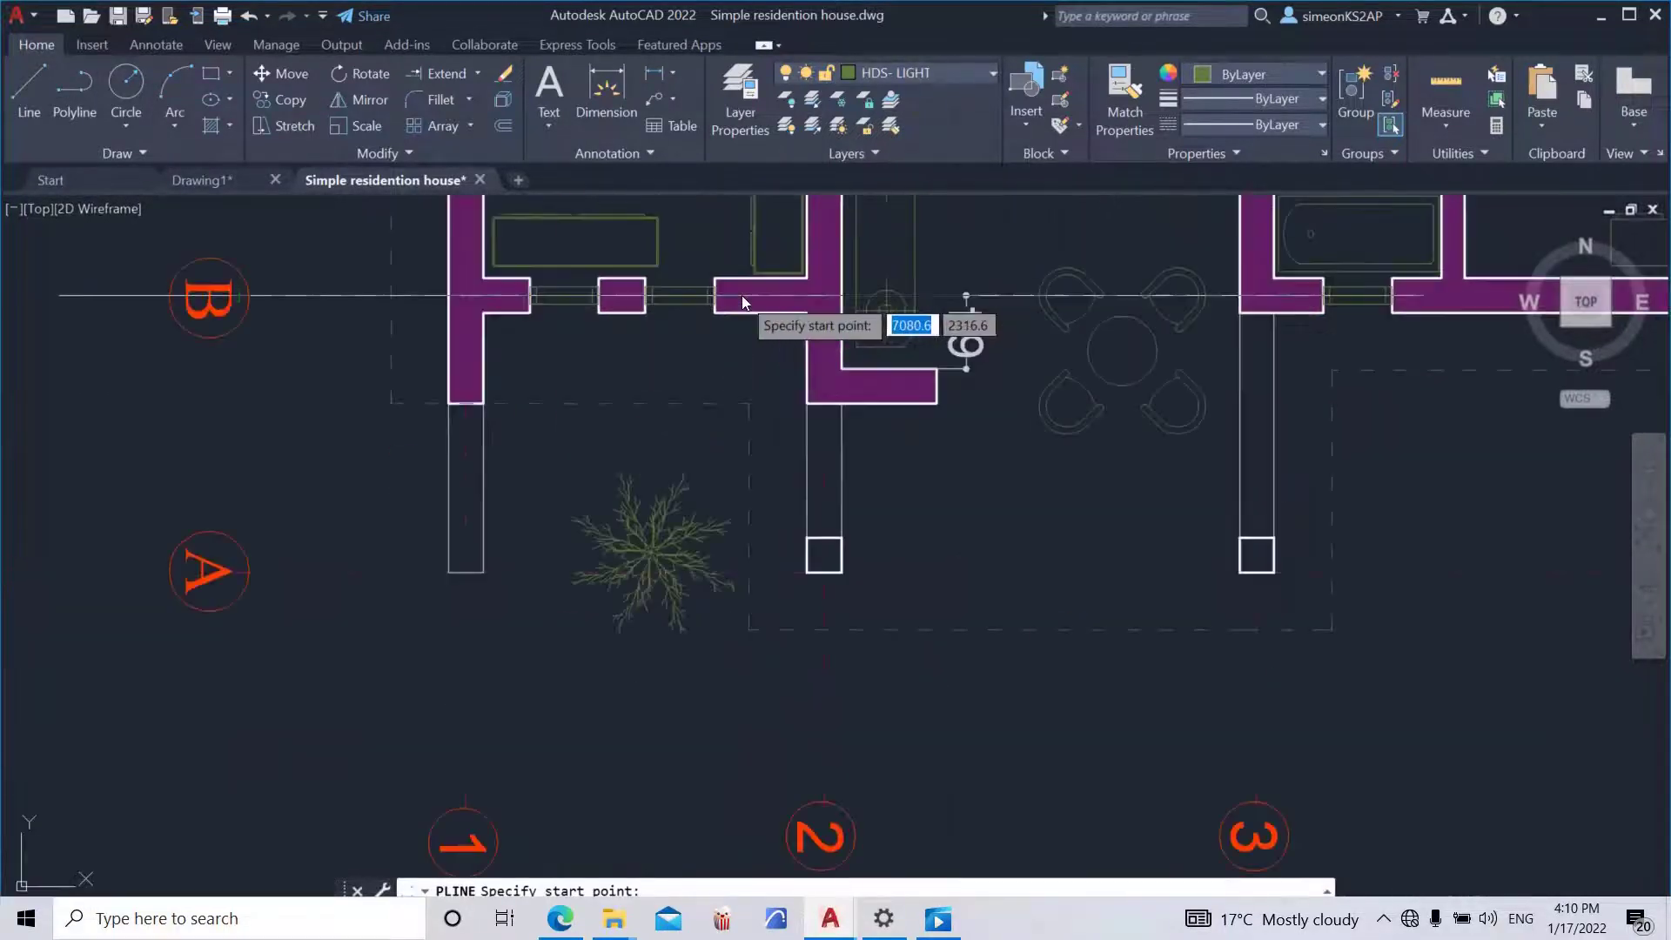
{"action": "left_click", "coordinate": [628, 312]}
{"action": "scroll", "coordinate": [735, 383], "scroll_direction": "down", "scroll_amount": 2}
{"action": "scroll", "coordinate": [781, 343], "scroll_direction": "down", "scroll_amount": 5}
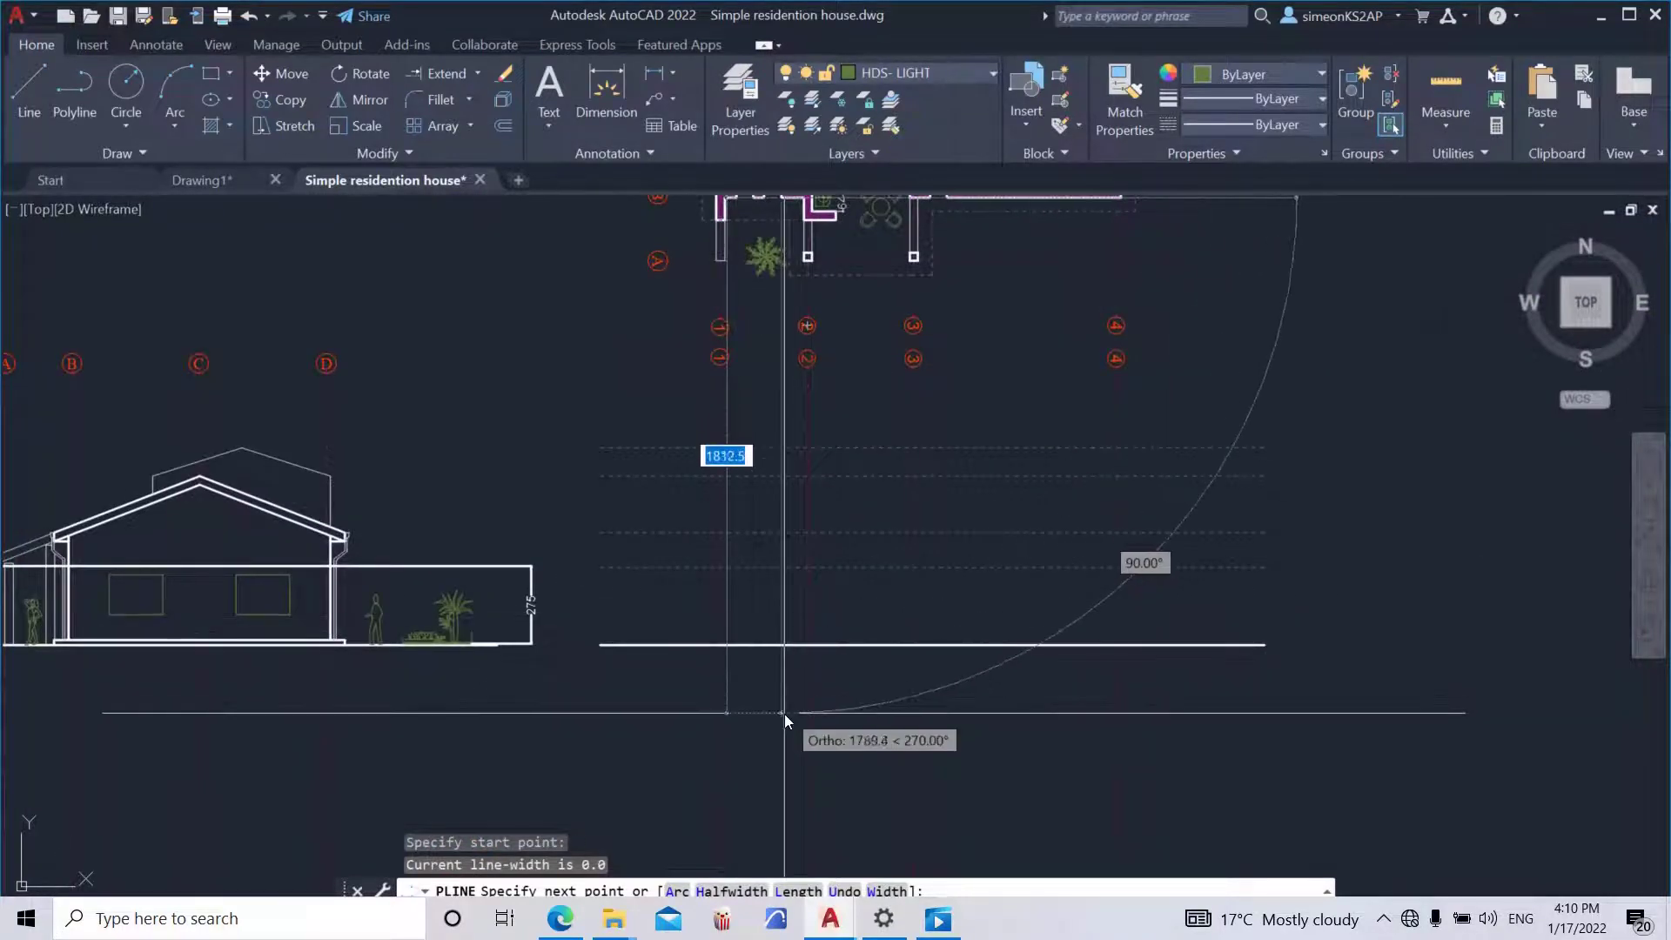
{"action": "scroll", "coordinate": [783, 682], "scroll_direction": "up", "scroll_amount": 3}
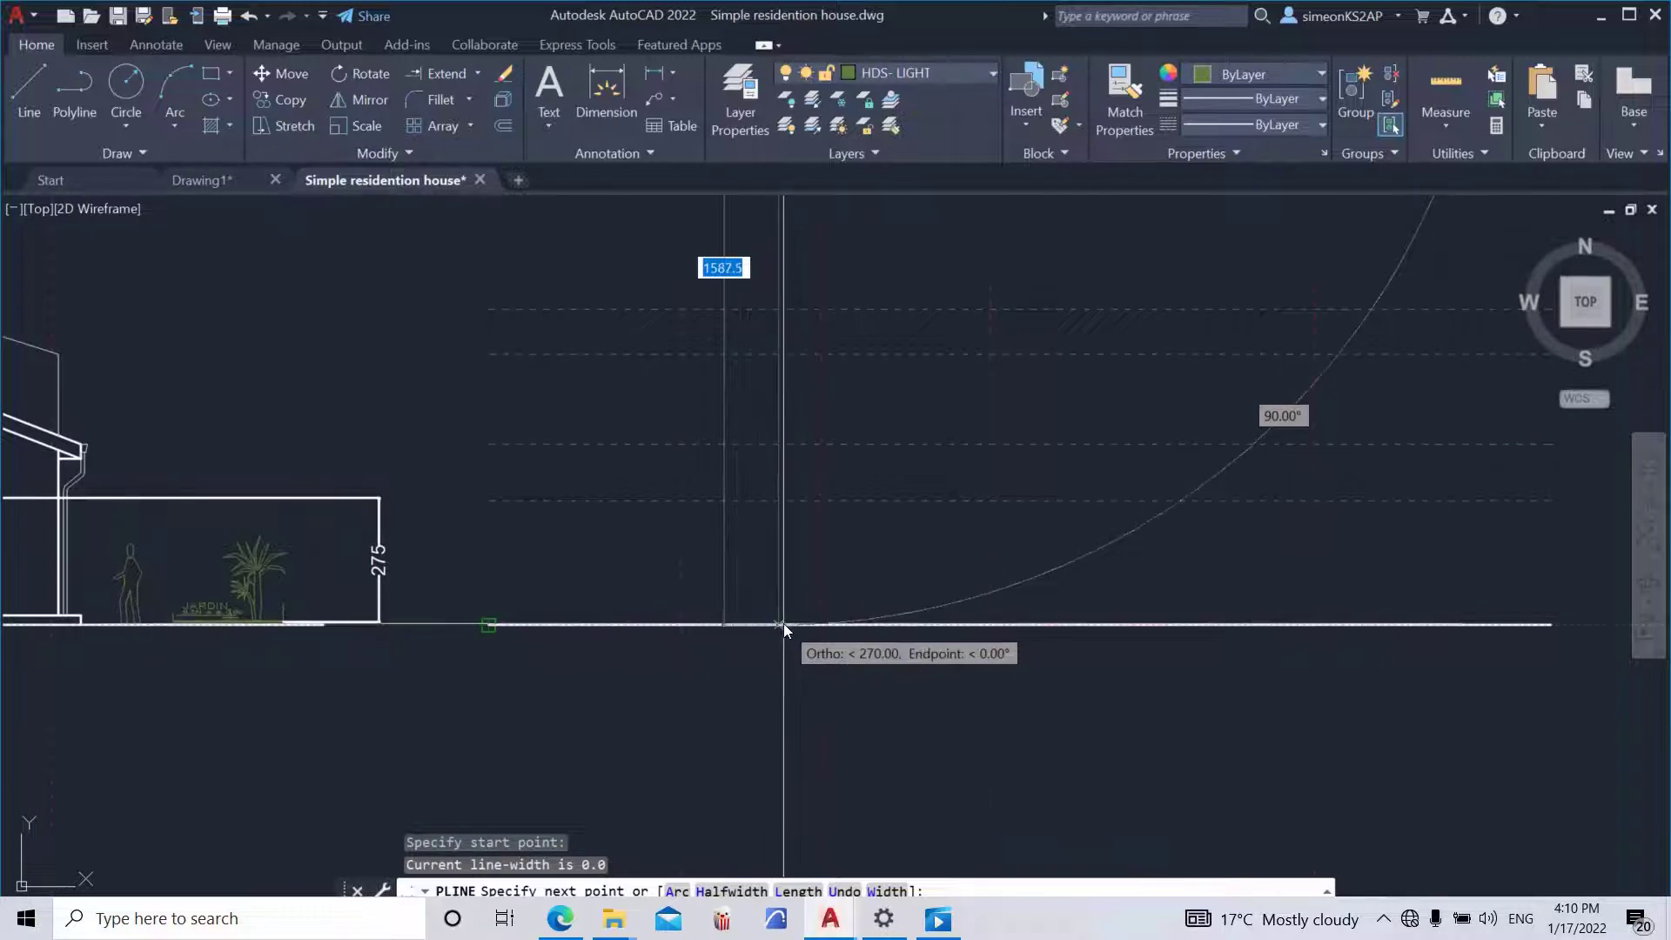
{"action": "left_click", "coordinate": [776, 687]}
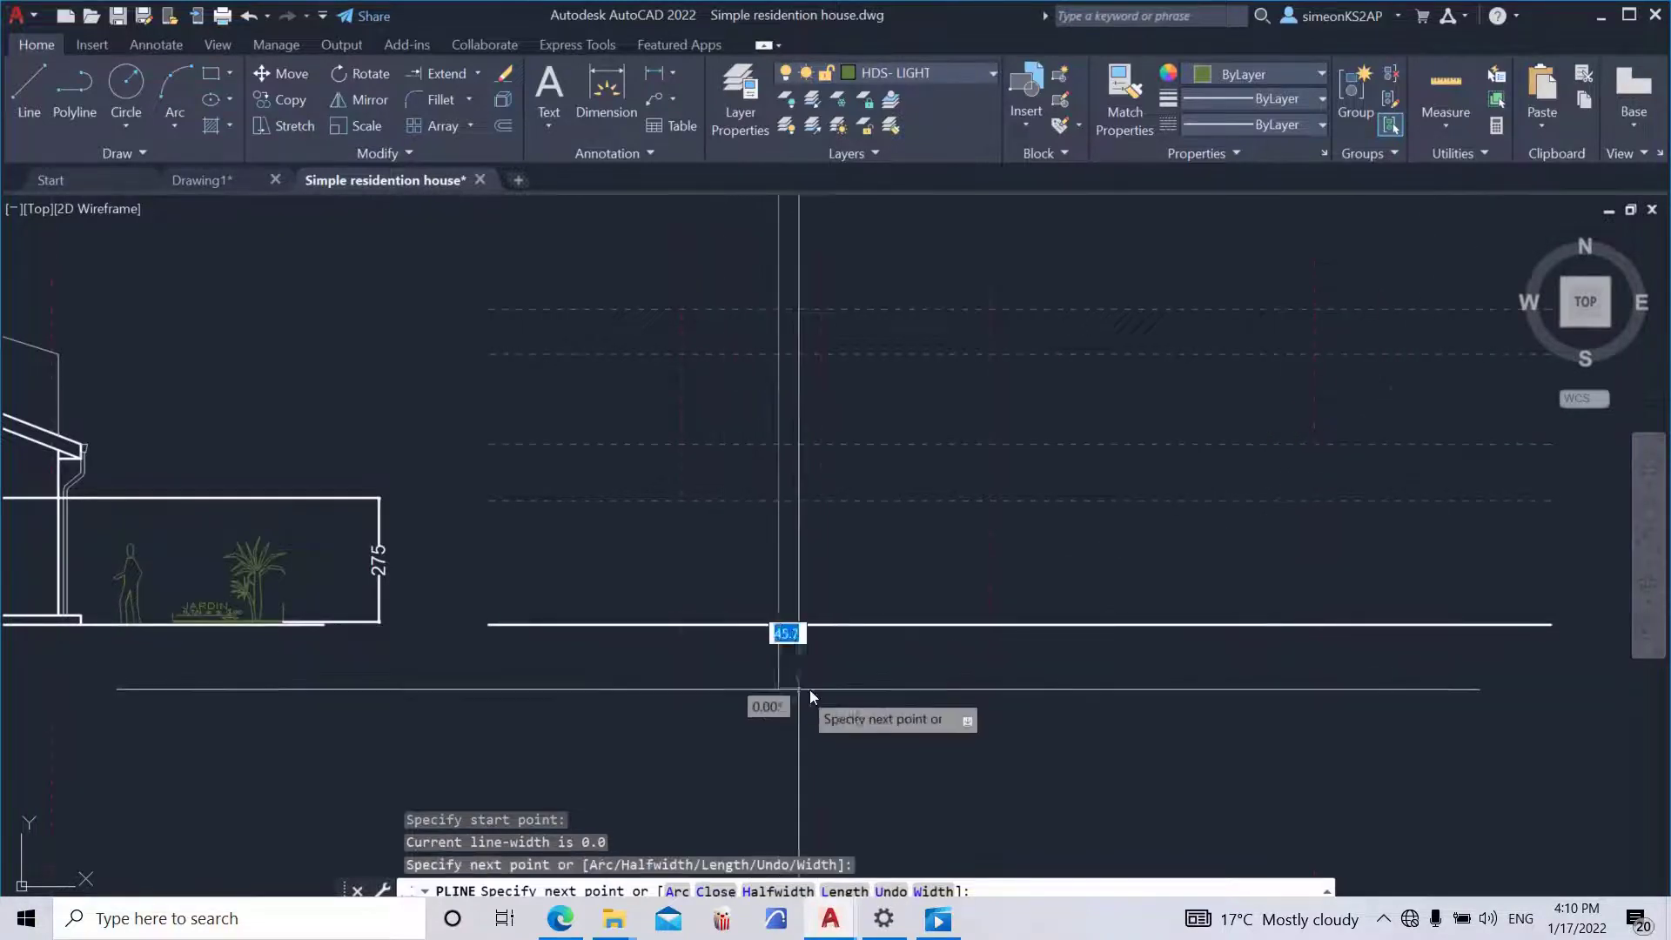
{"action": "key", "text": "Escape"}
{"action": "scroll", "coordinate": [766, 644], "scroll_direction": "down", "scroll_amount": 5}
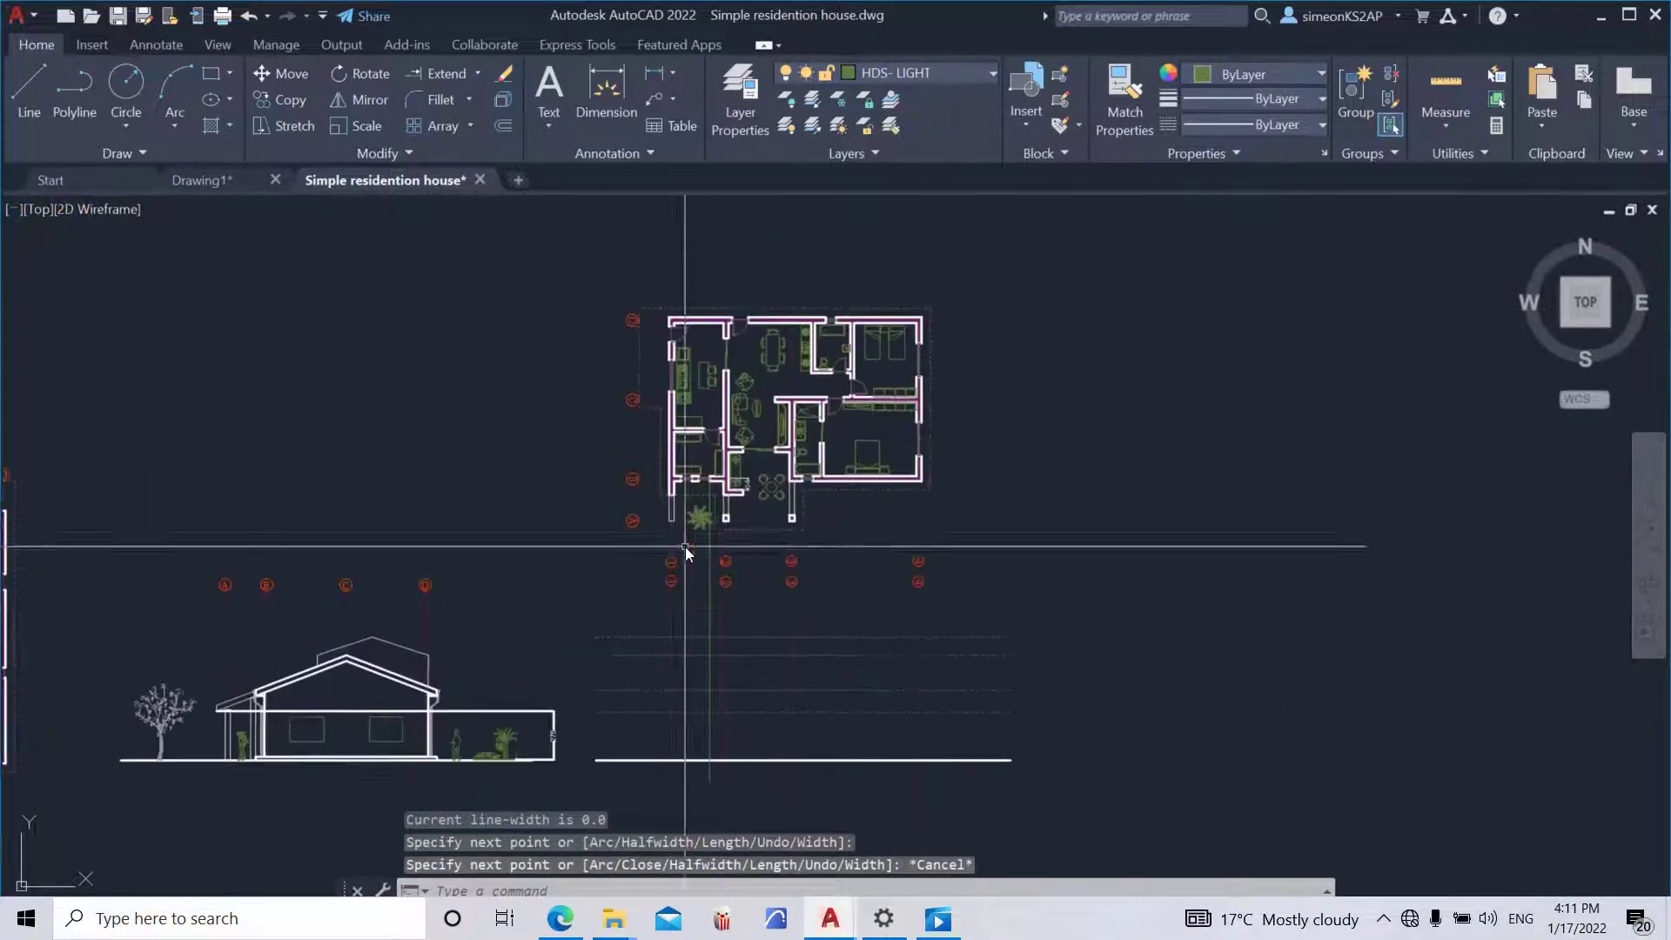
{"action": "scroll", "coordinate": [686, 546], "scroll_direction": "up", "scroll_amount": 10}
- Copy the projection line to three more wall edges along the plan's front
{"action": "left_click", "coordinate": [721, 463]}
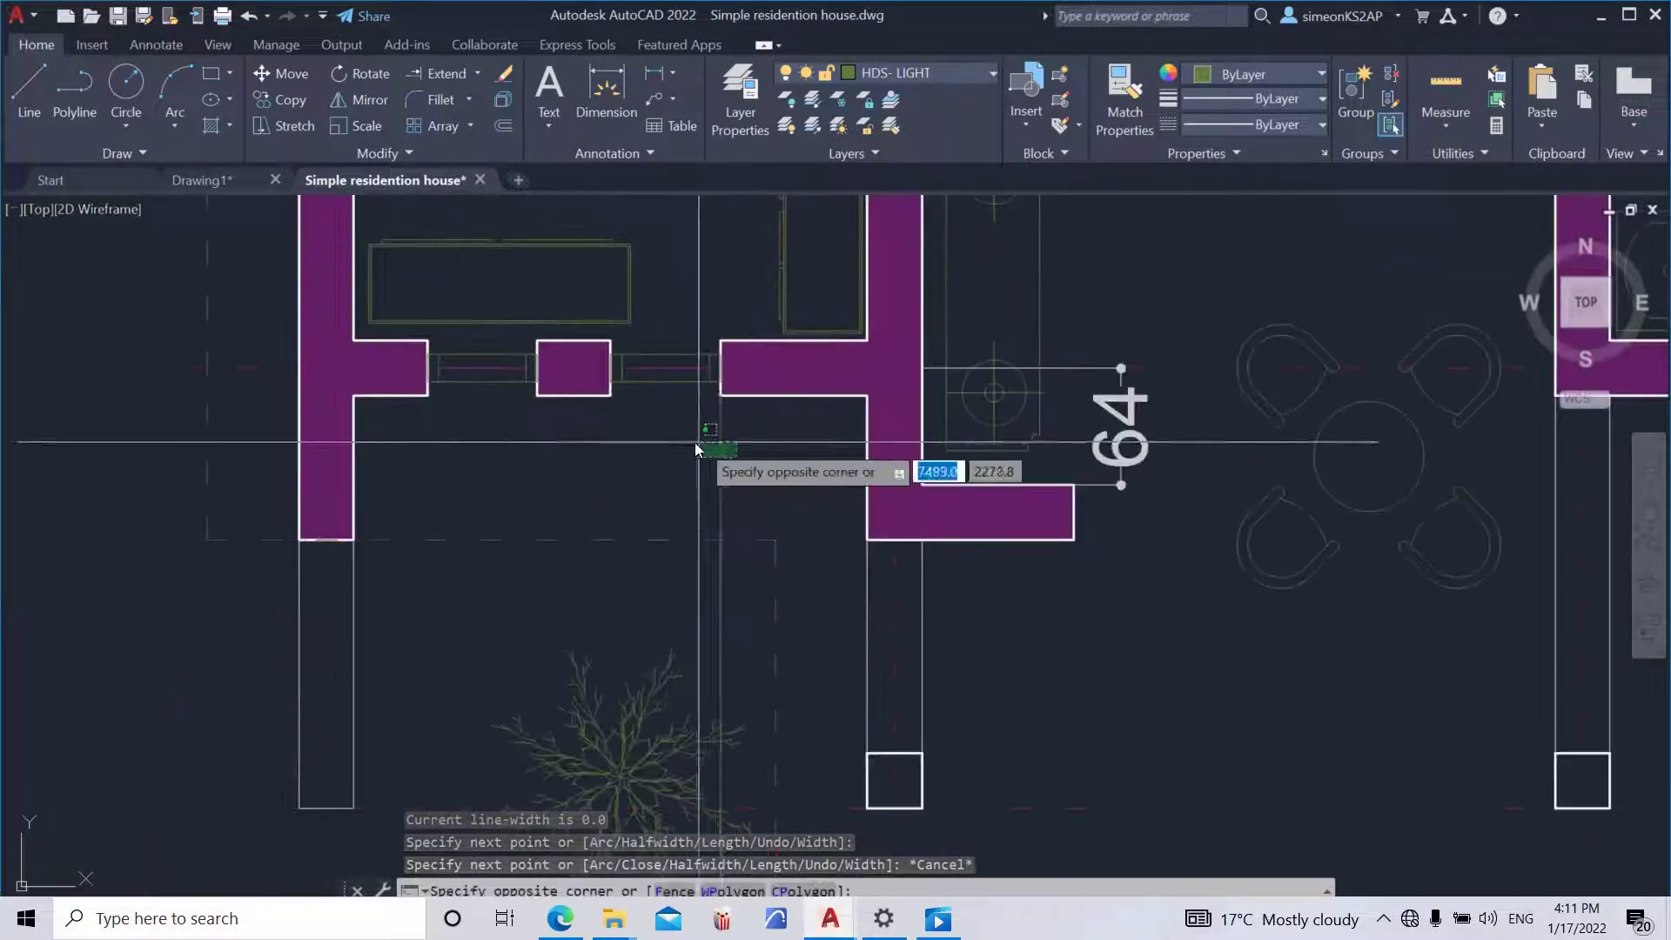
{"action": "left_click", "coordinate": [290, 108]}
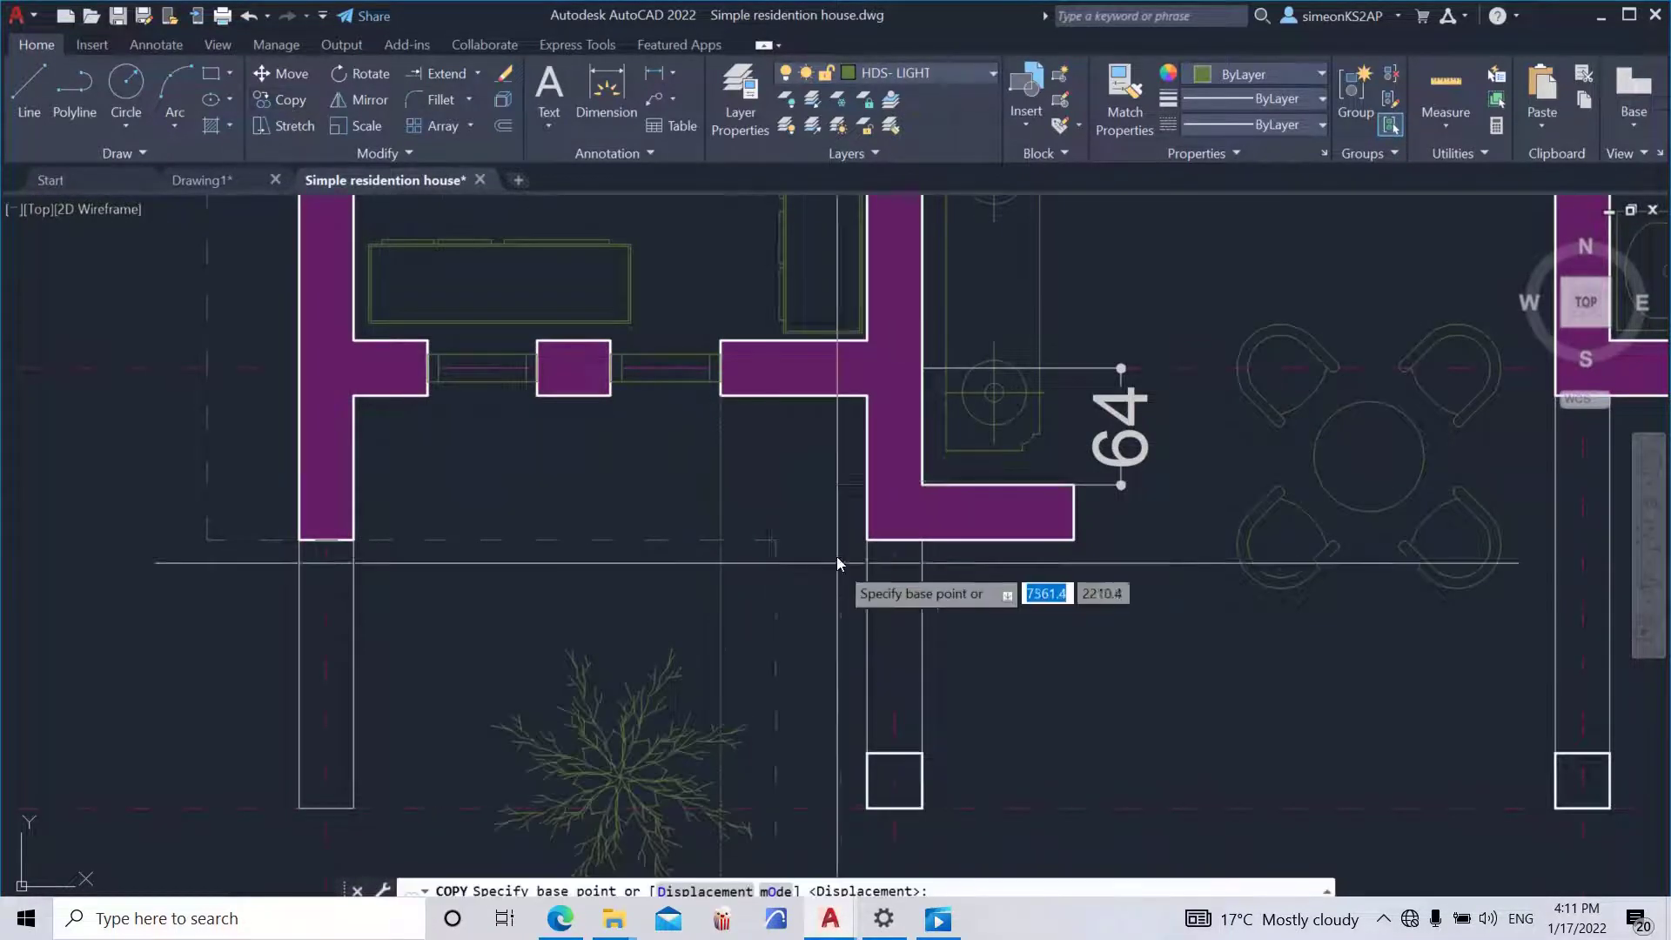
{"action": "left_click", "coordinate": [726, 396]}
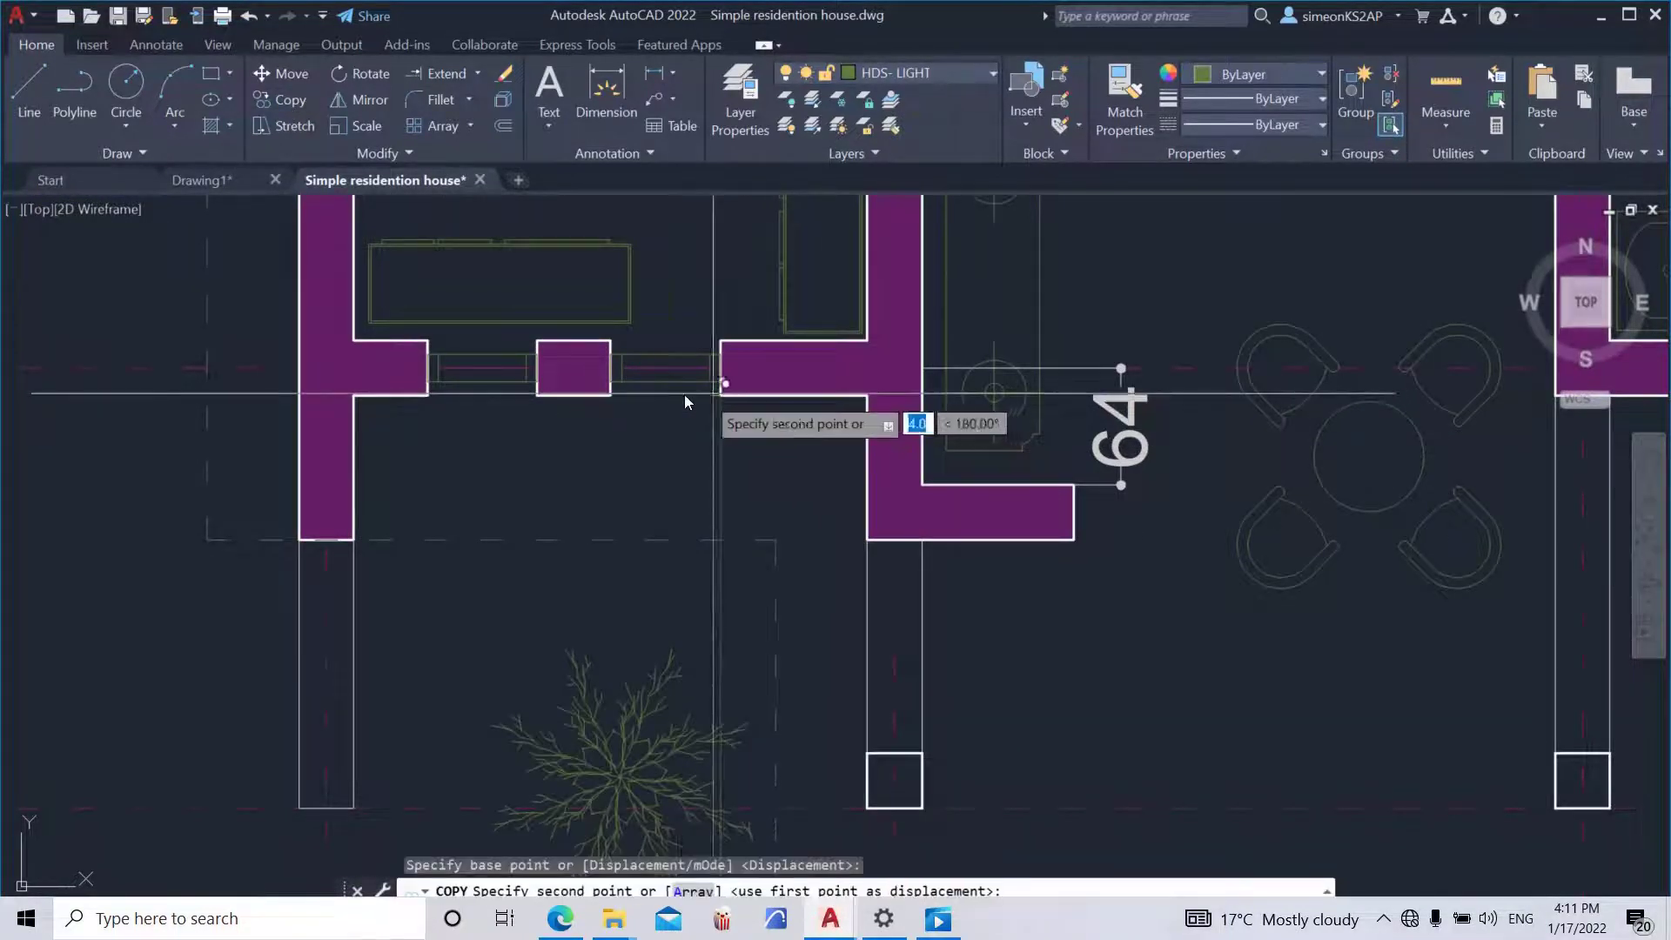
{"action": "left_click", "coordinate": [611, 395]}
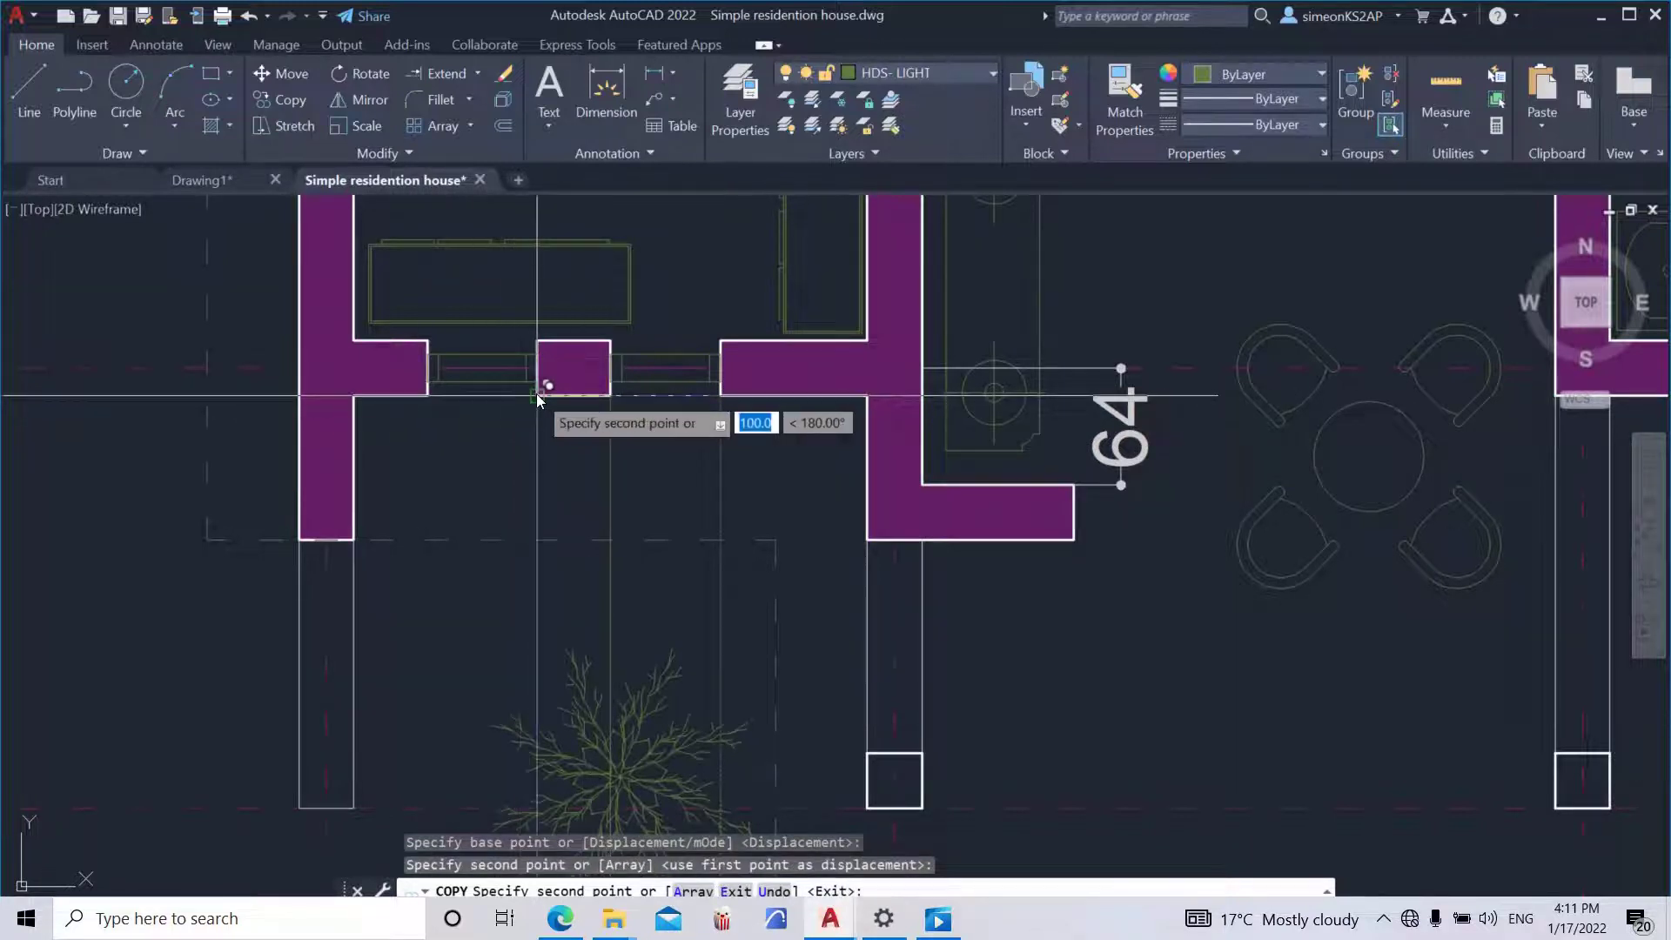
{"action": "left_click", "coordinate": [536, 393]}
{"action": "left_click", "coordinate": [435, 394]}
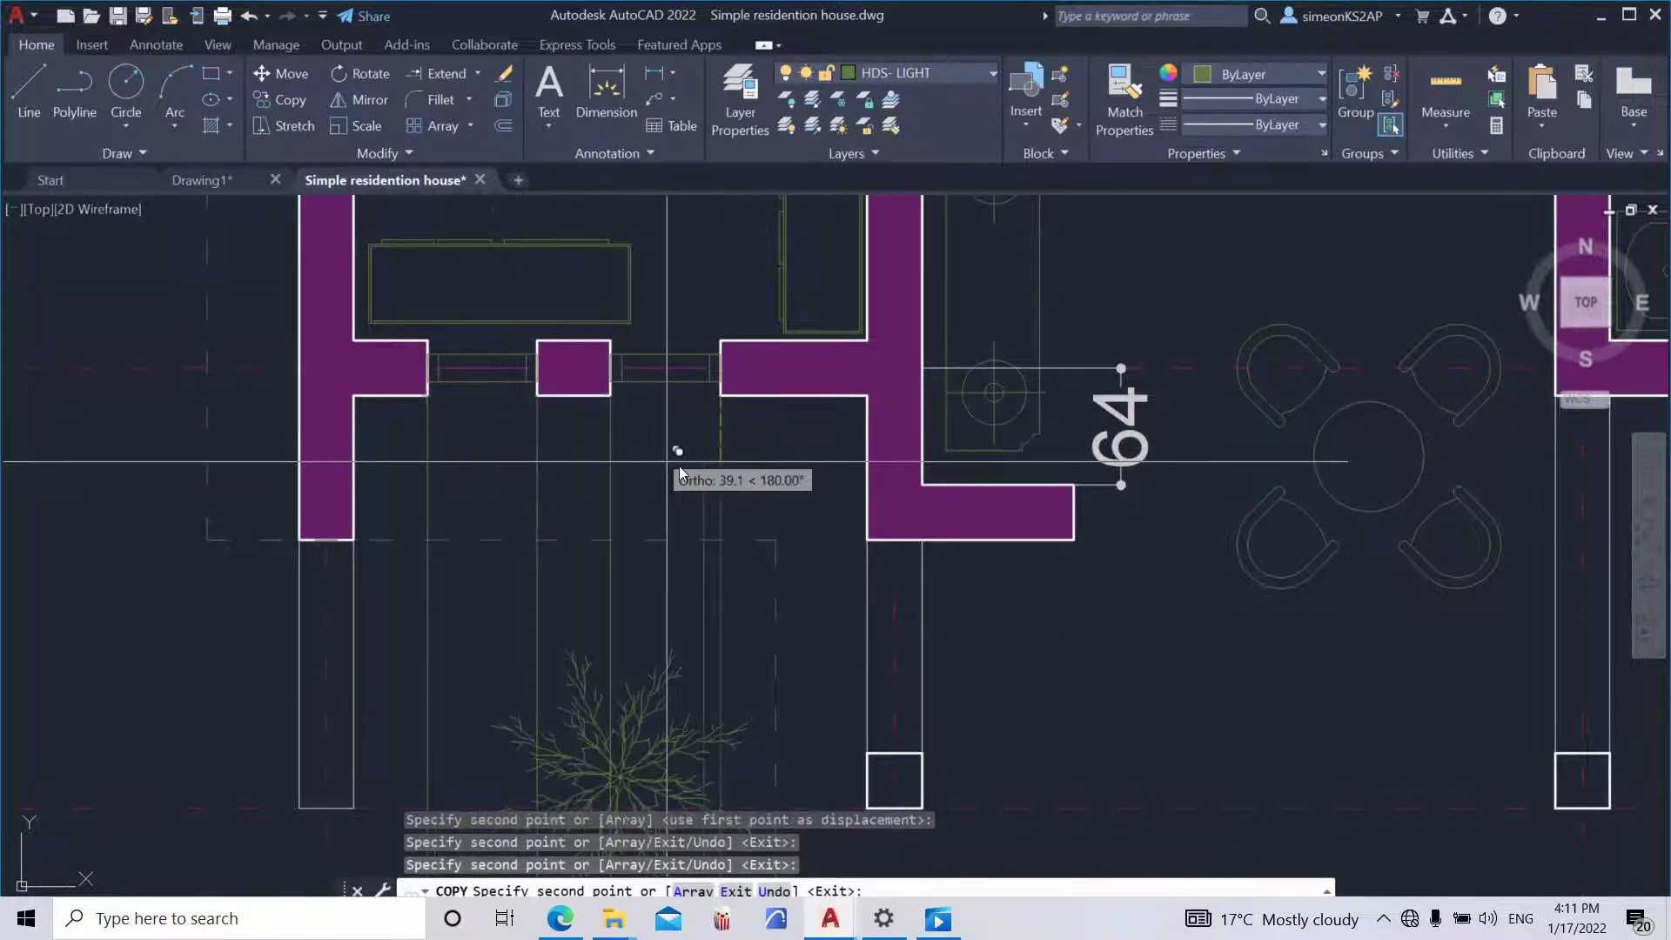
{"action": "scroll", "coordinate": [704, 299], "scroll_direction": "down", "scroll_amount": 3}
{"action": "scroll", "coordinate": [731, 470], "scroll_direction": "down", "scroll_amount": 3}
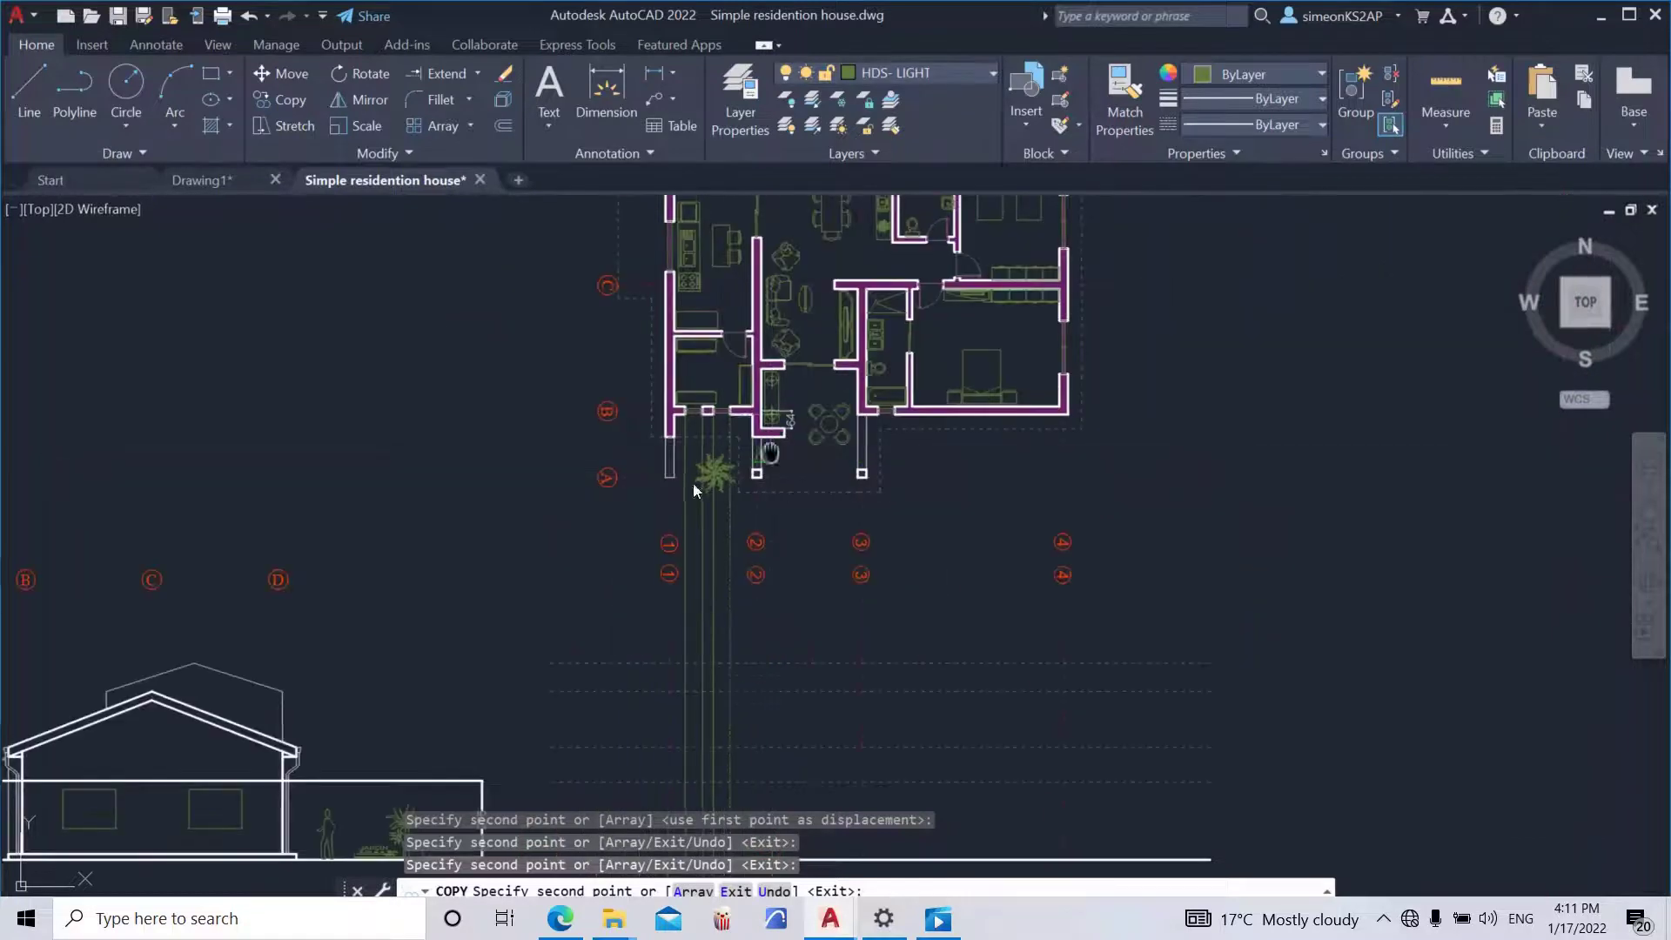
{"action": "scroll", "coordinate": [723, 416], "scroll_direction": "up", "scroll_amount": 3}
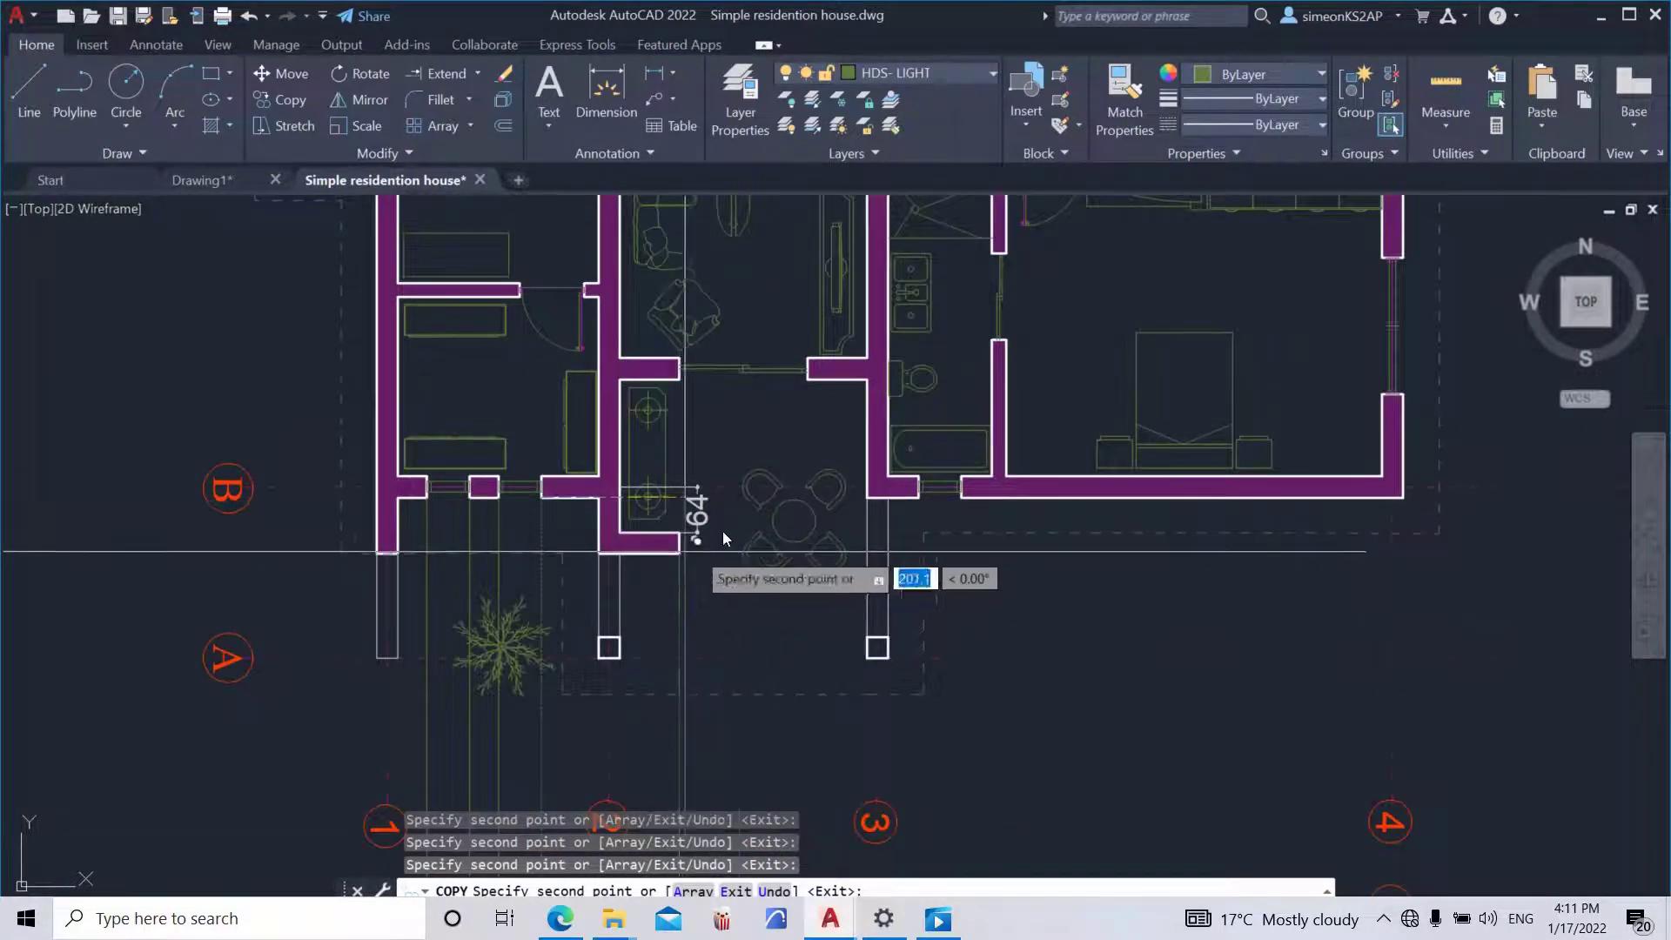
{"action": "scroll", "coordinate": [727, 531], "scroll_direction": "down", "scroll_amount": 3}
{"action": "scroll", "coordinate": [709, 392], "scroll_direction": "up", "scroll_amount": 3}
{"action": "scroll", "coordinate": [684, 335], "scroll_direction": "up", "scroll_amount": 2}
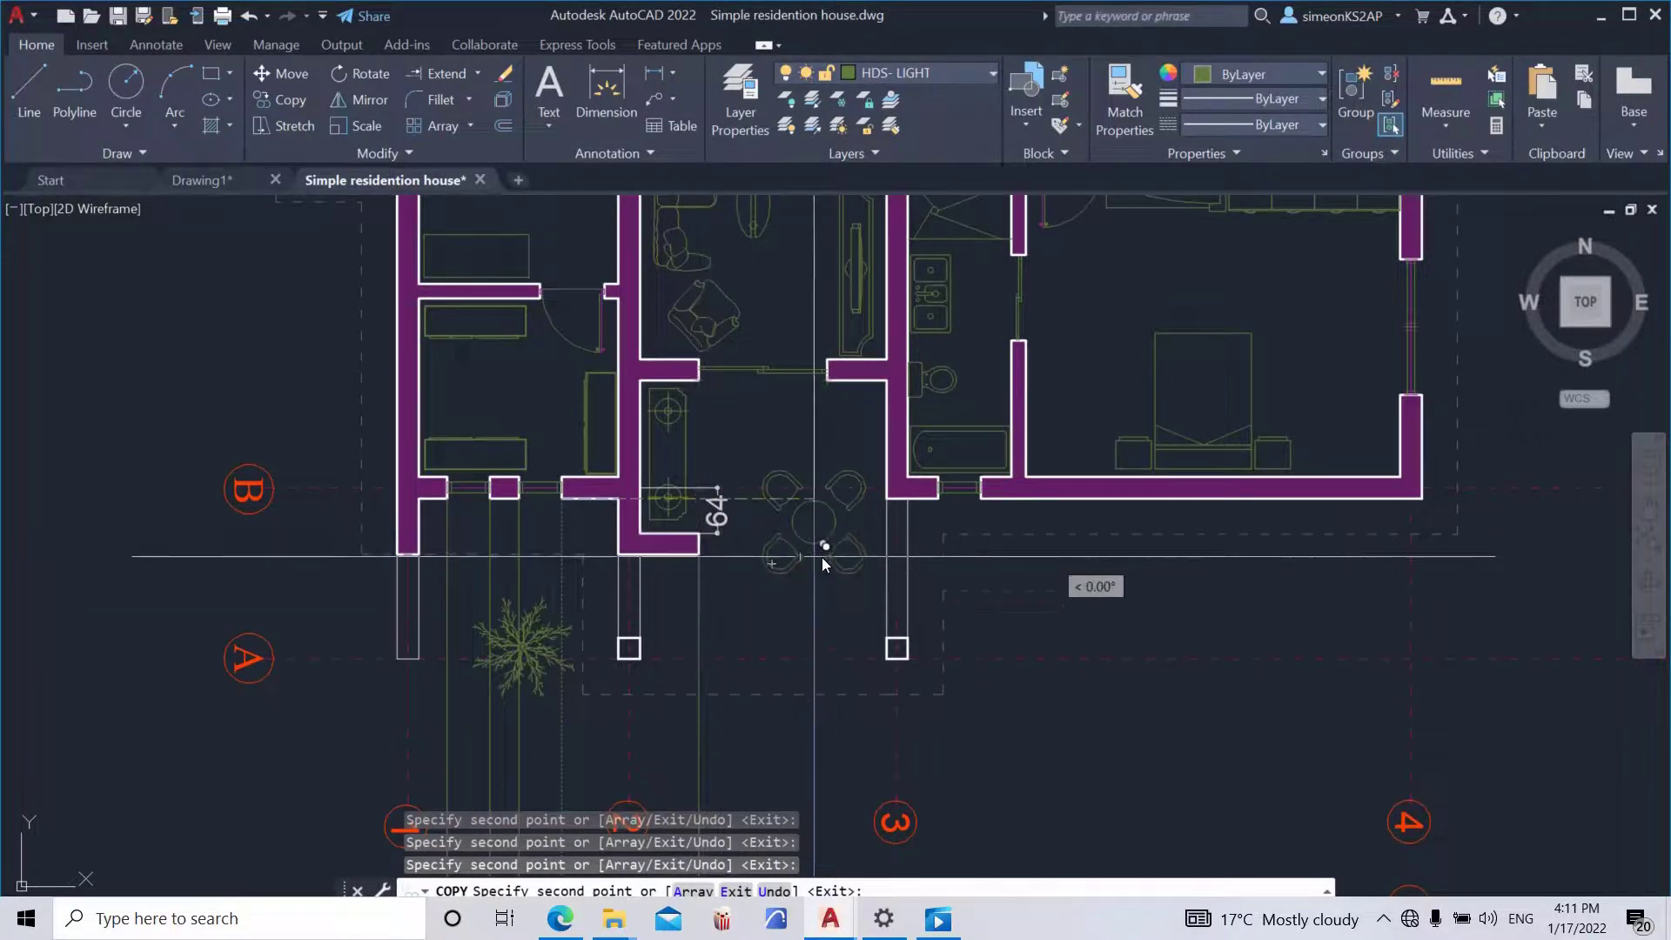
{"action": "scroll", "coordinate": [898, 570], "scroll_direction": "down", "scroll_amount": 5}
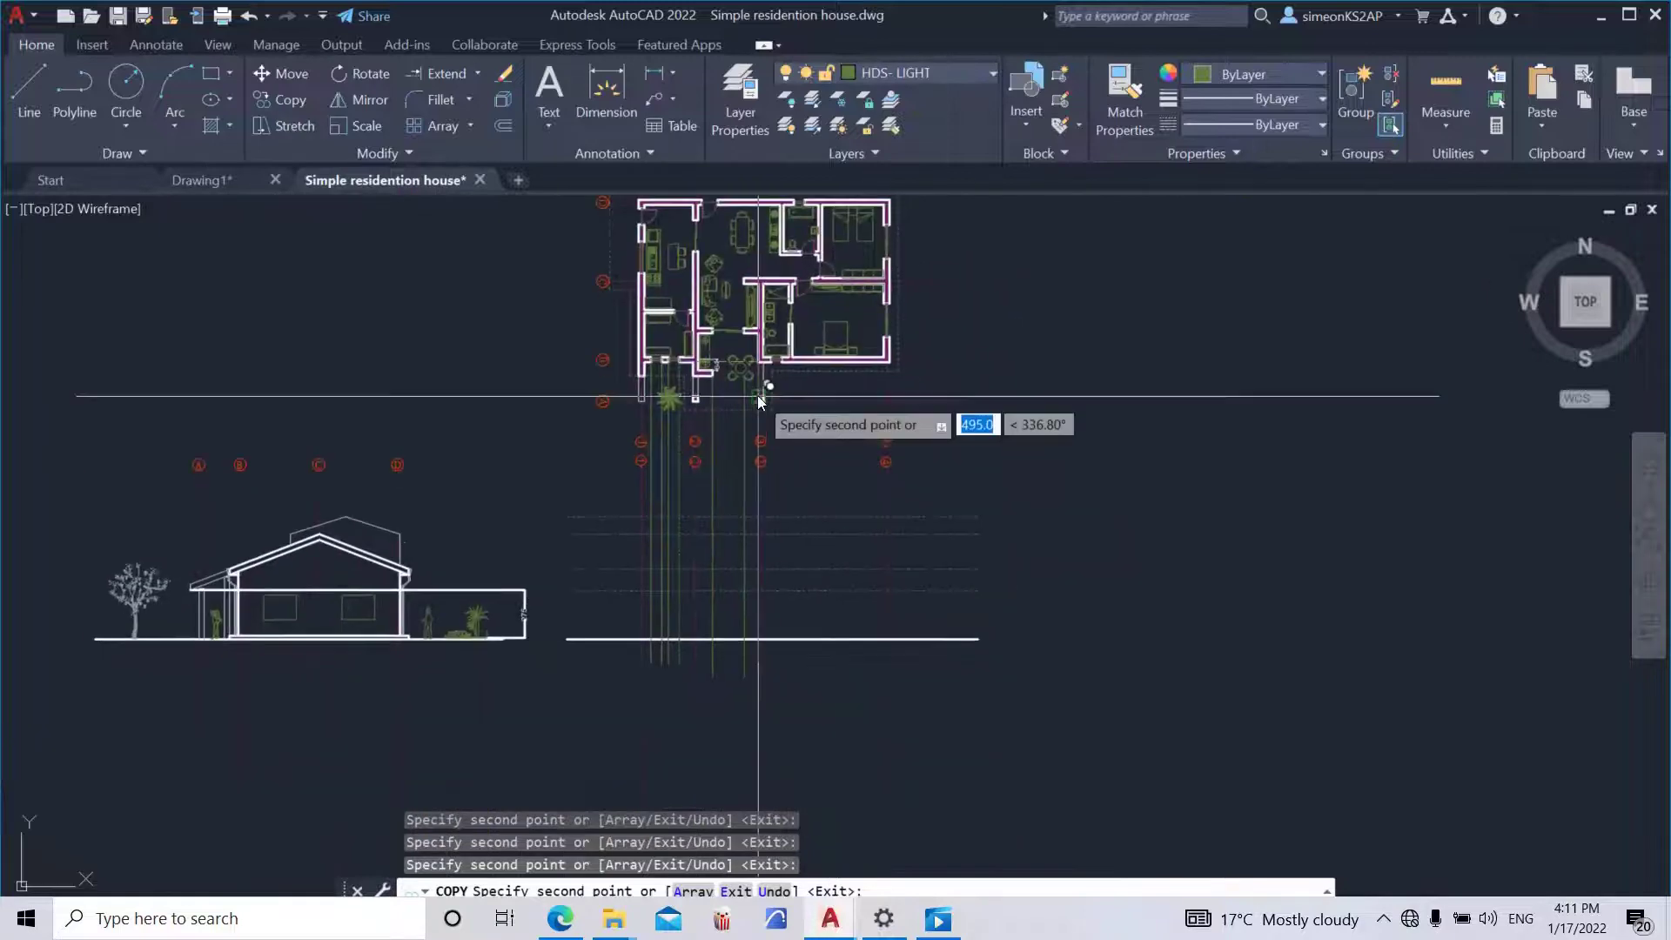
{"action": "scroll", "coordinate": [757, 395], "scroll_direction": "up", "scroll_amount": 5}
{"action": "scroll", "coordinate": [783, 419], "scroll_direction": "up", "scroll_amount": 5}
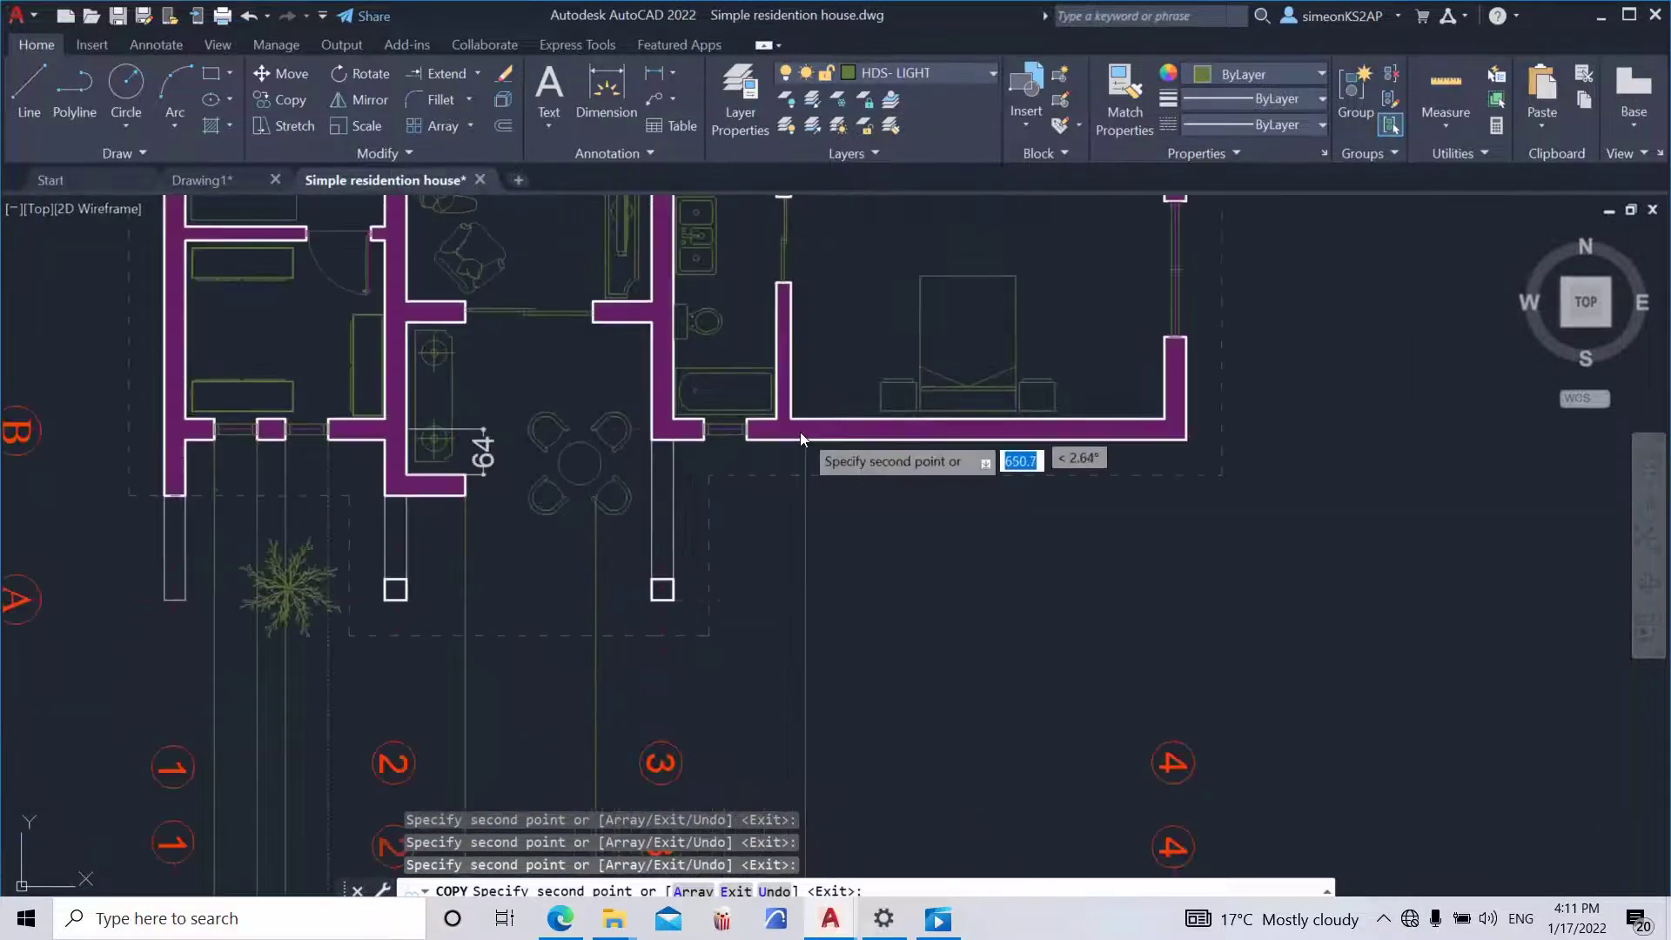
{"action": "scroll", "coordinate": [801, 470], "scroll_direction": "down", "scroll_amount": 5}
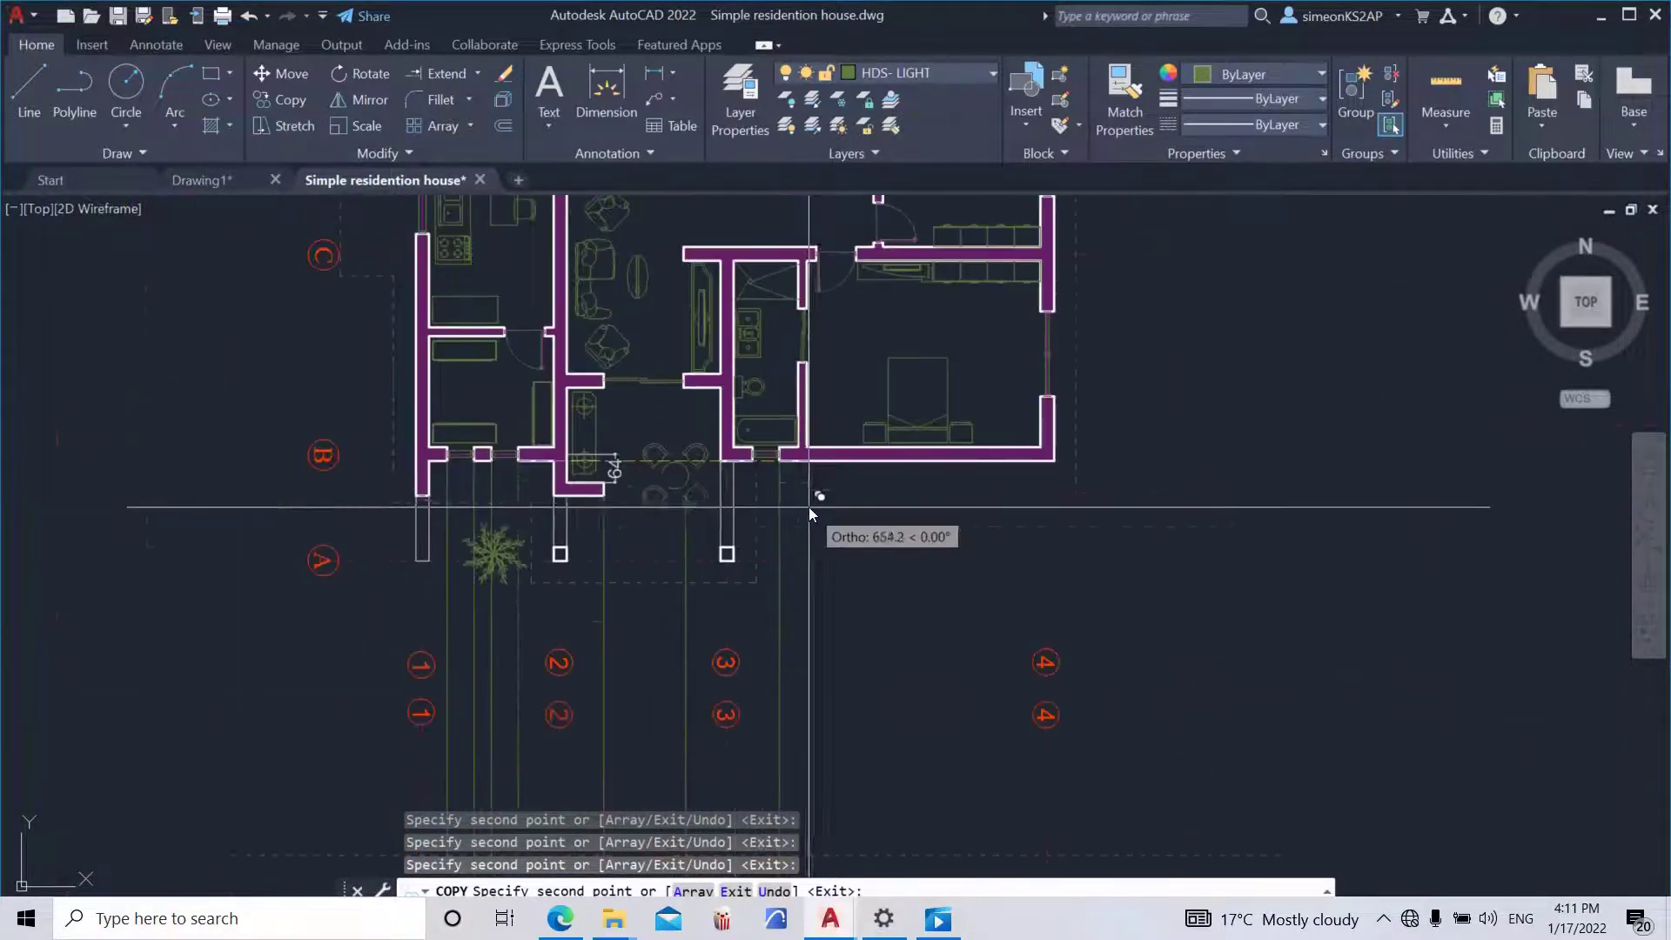
{"action": "scroll", "coordinate": [757, 461], "scroll_direction": "up", "scroll_amount": 4}
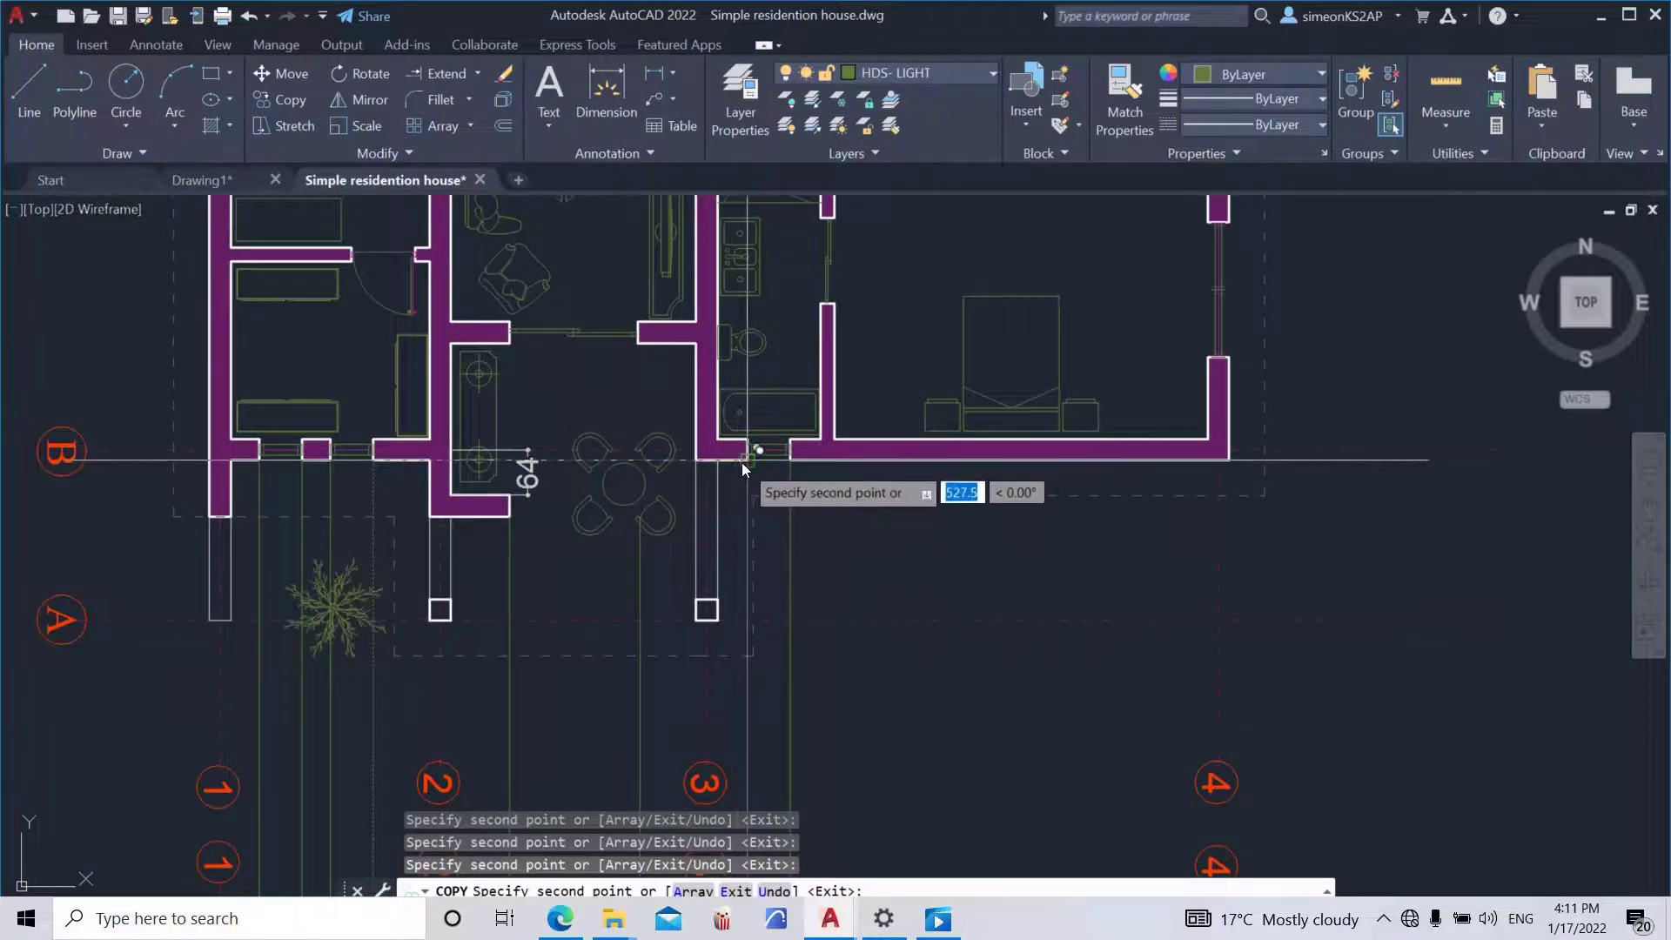
{"action": "scroll", "coordinate": [743, 462], "scroll_direction": "down", "scroll_amount": 4}
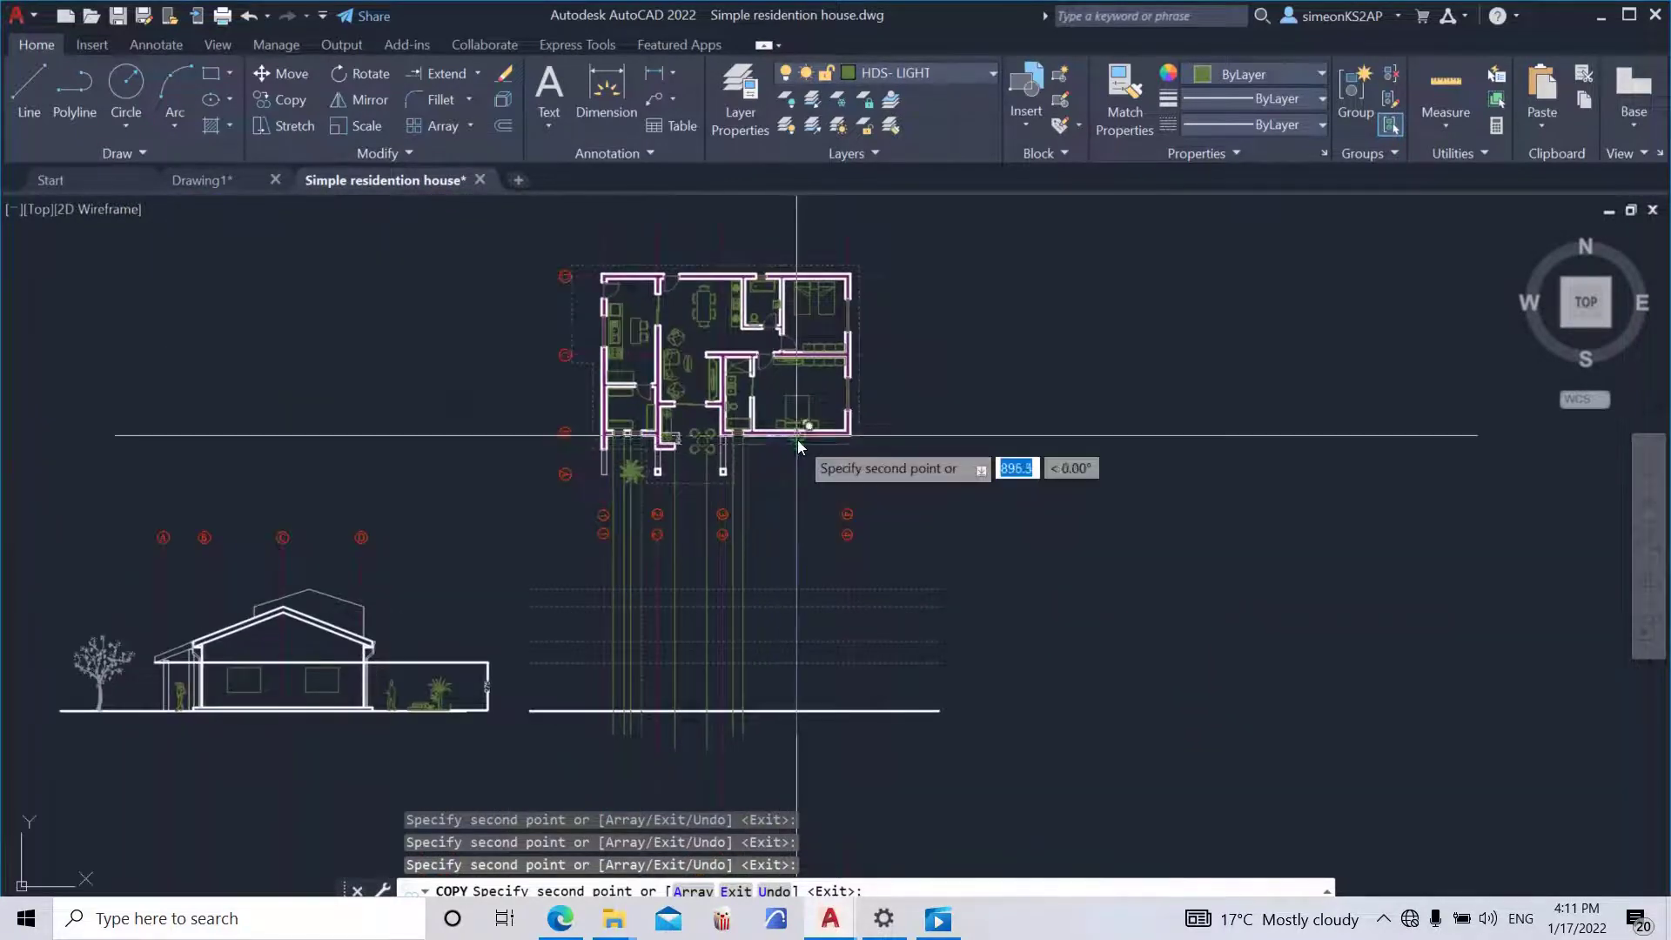
- End the Copy command and make HDS-HEAVY the current layer
{"action": "scroll", "coordinate": [797, 440], "scroll_direction": "up", "scroll_amount": 4}
{"action": "key", "text": "Escape"}
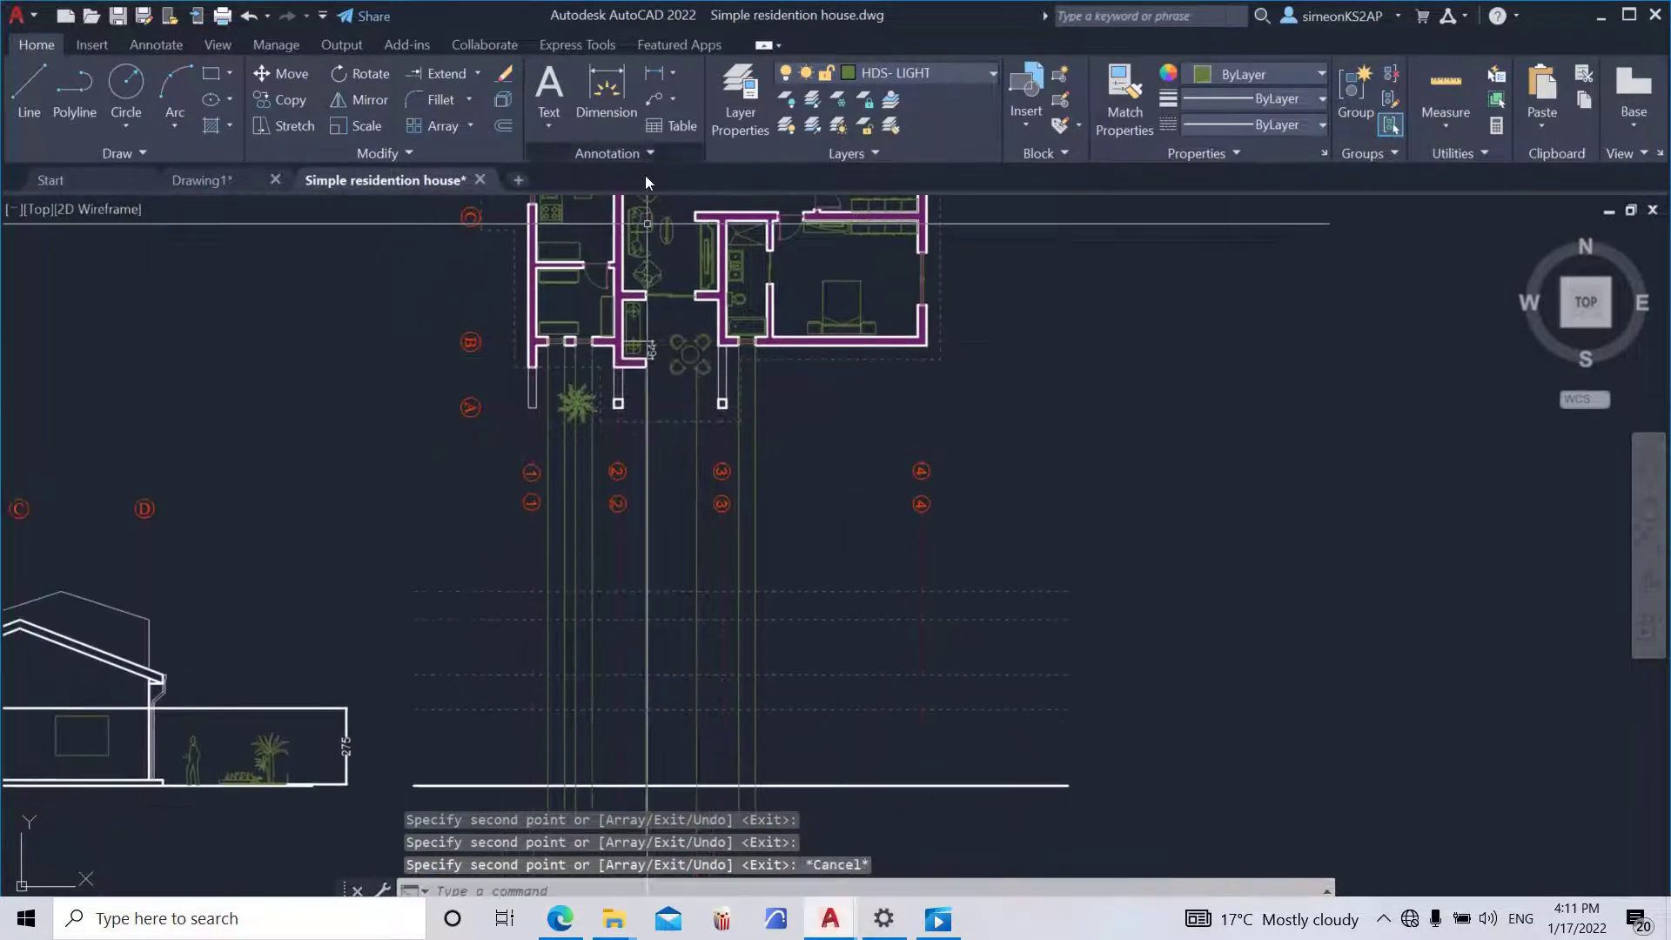
{"action": "left_click", "coordinate": [875, 75]}
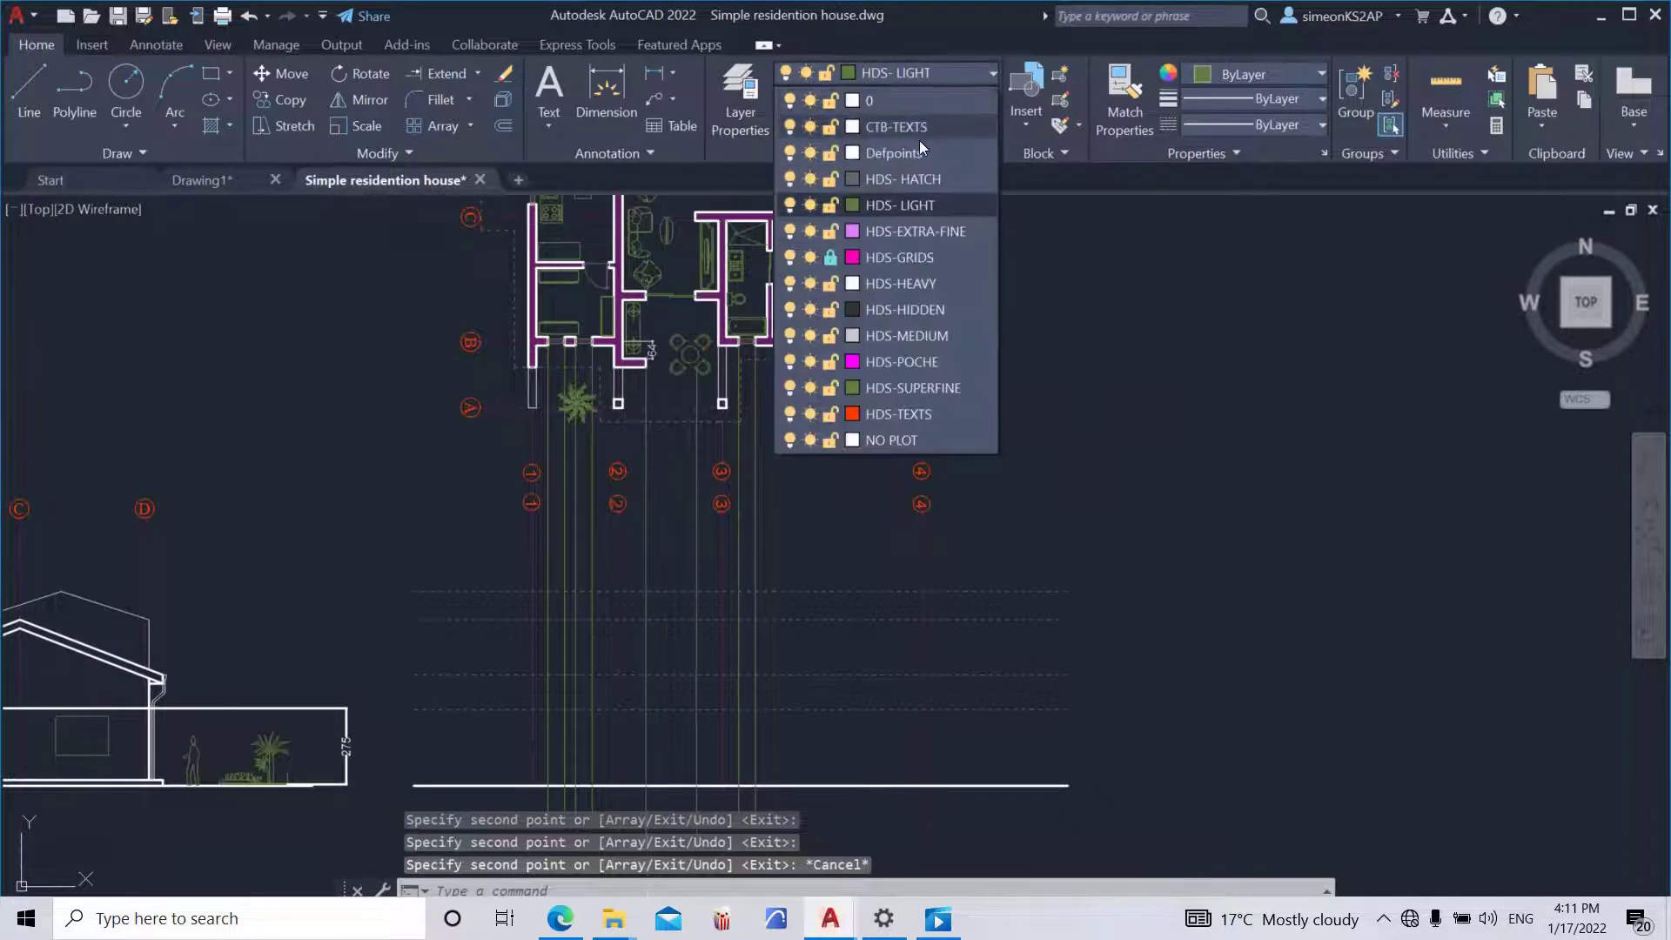
{"action": "left_click", "coordinate": [909, 283]}
- Draw a heavy polyline from the left front wall corner down to the ground line
{"action": "left_click", "coordinate": [67, 87]}
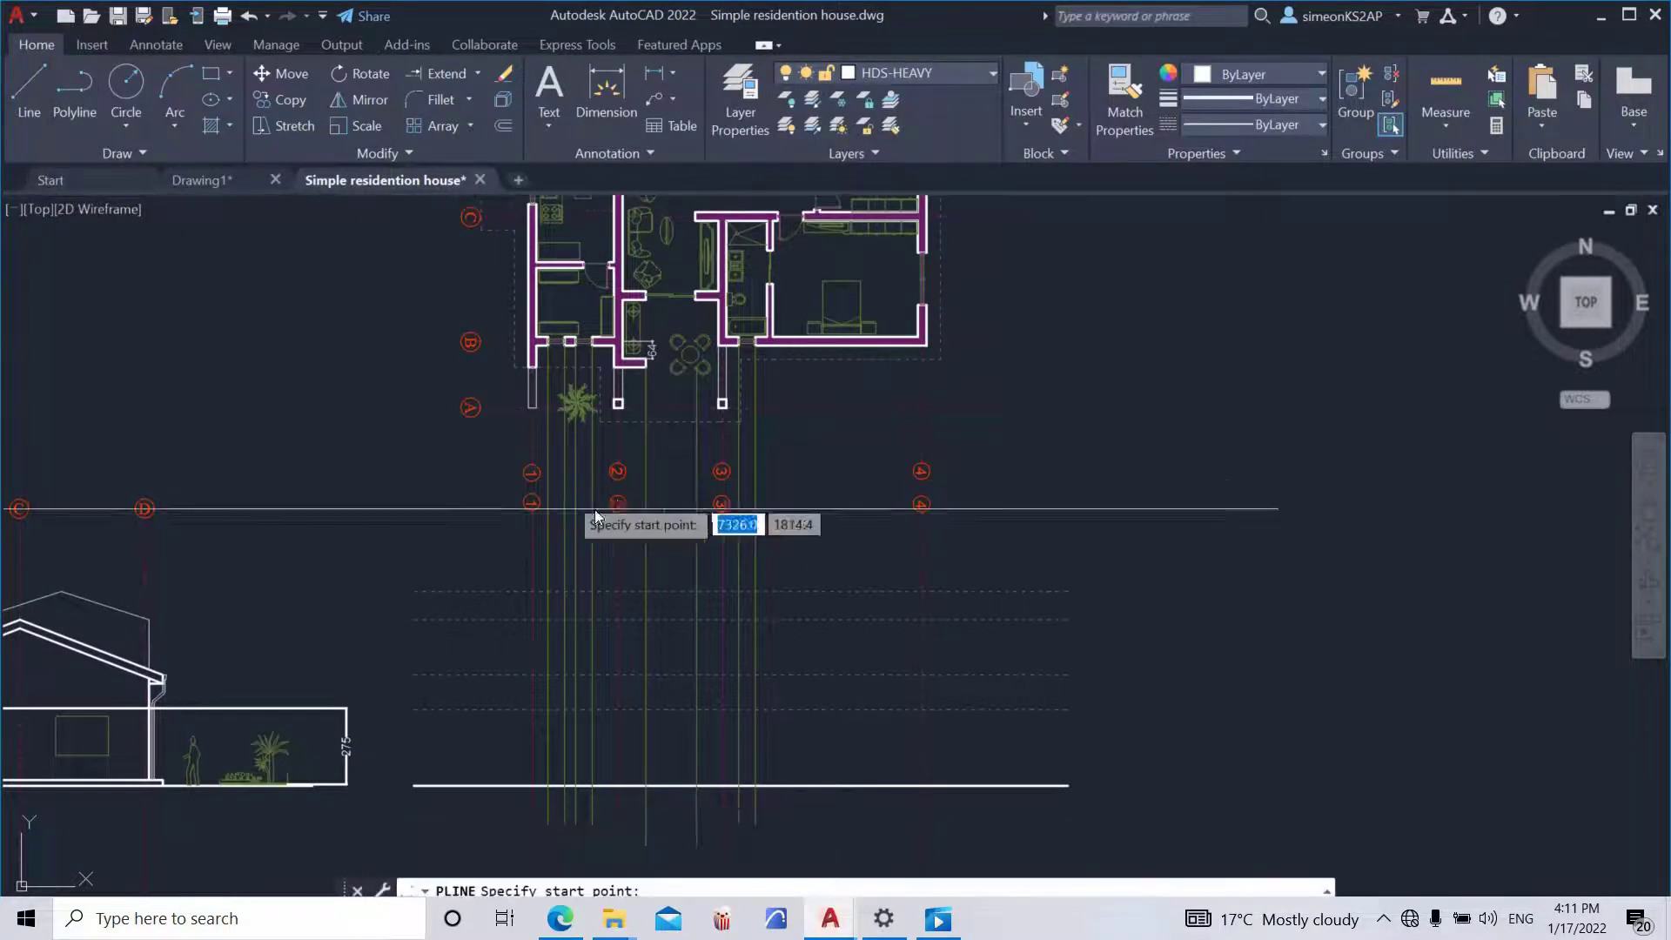
{"action": "middle_click_drag", "start_coordinate": [551, 441], "coordinate": [612, 389]}
{"action": "scroll", "coordinate": [599, 313], "scroll_direction": "up", "scroll_amount": 3}
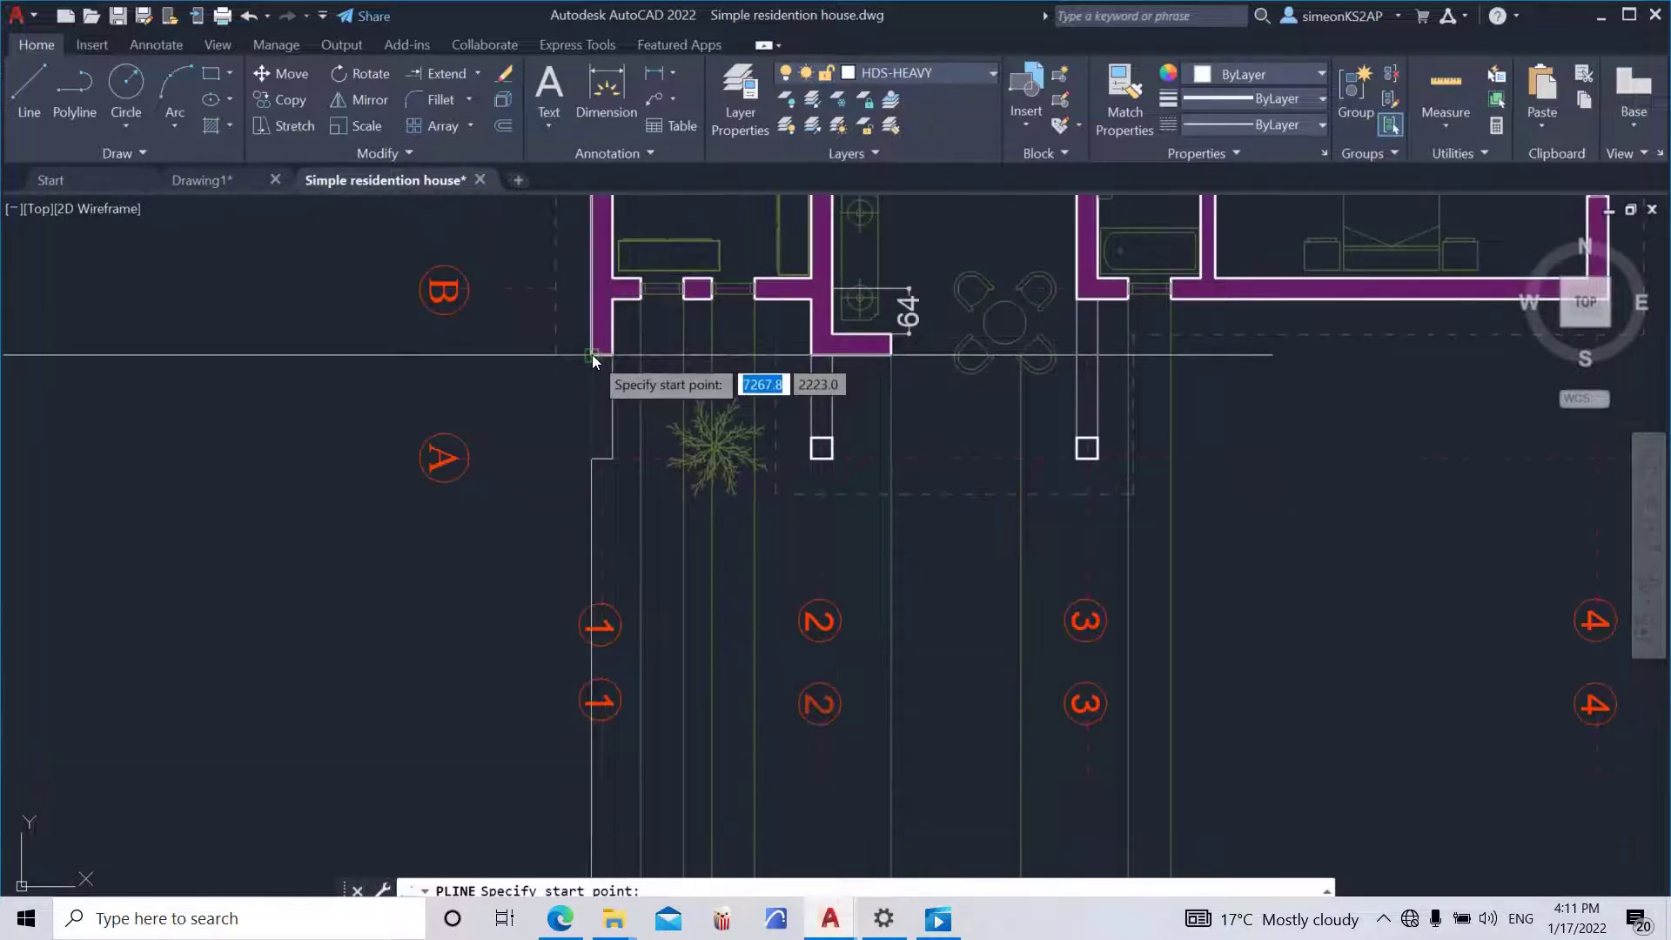
{"action": "left_click", "coordinate": [594, 355]}
{"action": "scroll", "coordinate": [675, 392], "scroll_direction": "down", "scroll_amount": 5}
{"action": "scroll", "coordinate": [670, 567], "scroll_direction": "up", "scroll_amount": 6}
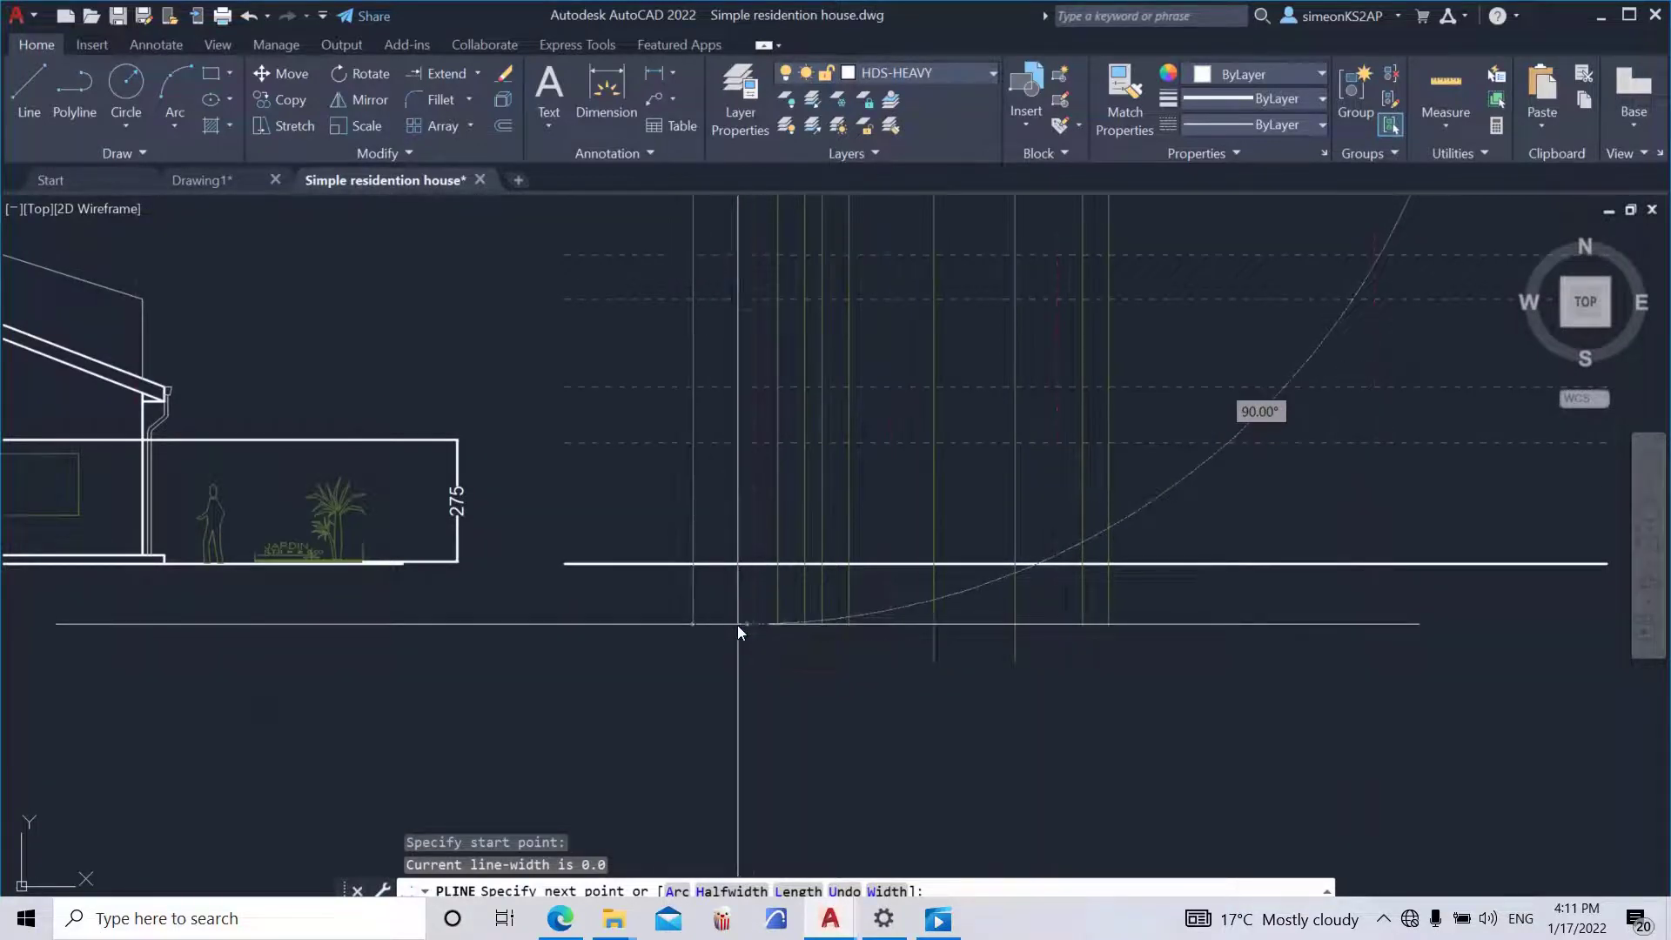
{"action": "left_click", "coordinate": [738, 625]}
{"action": "key", "text": "Escape"}
{"action": "scroll", "coordinate": [775, 586], "scroll_direction": "down", "scroll_amount": 5}
{"action": "scroll", "coordinate": [648, 532], "scroll_direction": "up", "scroll_amount": 6}
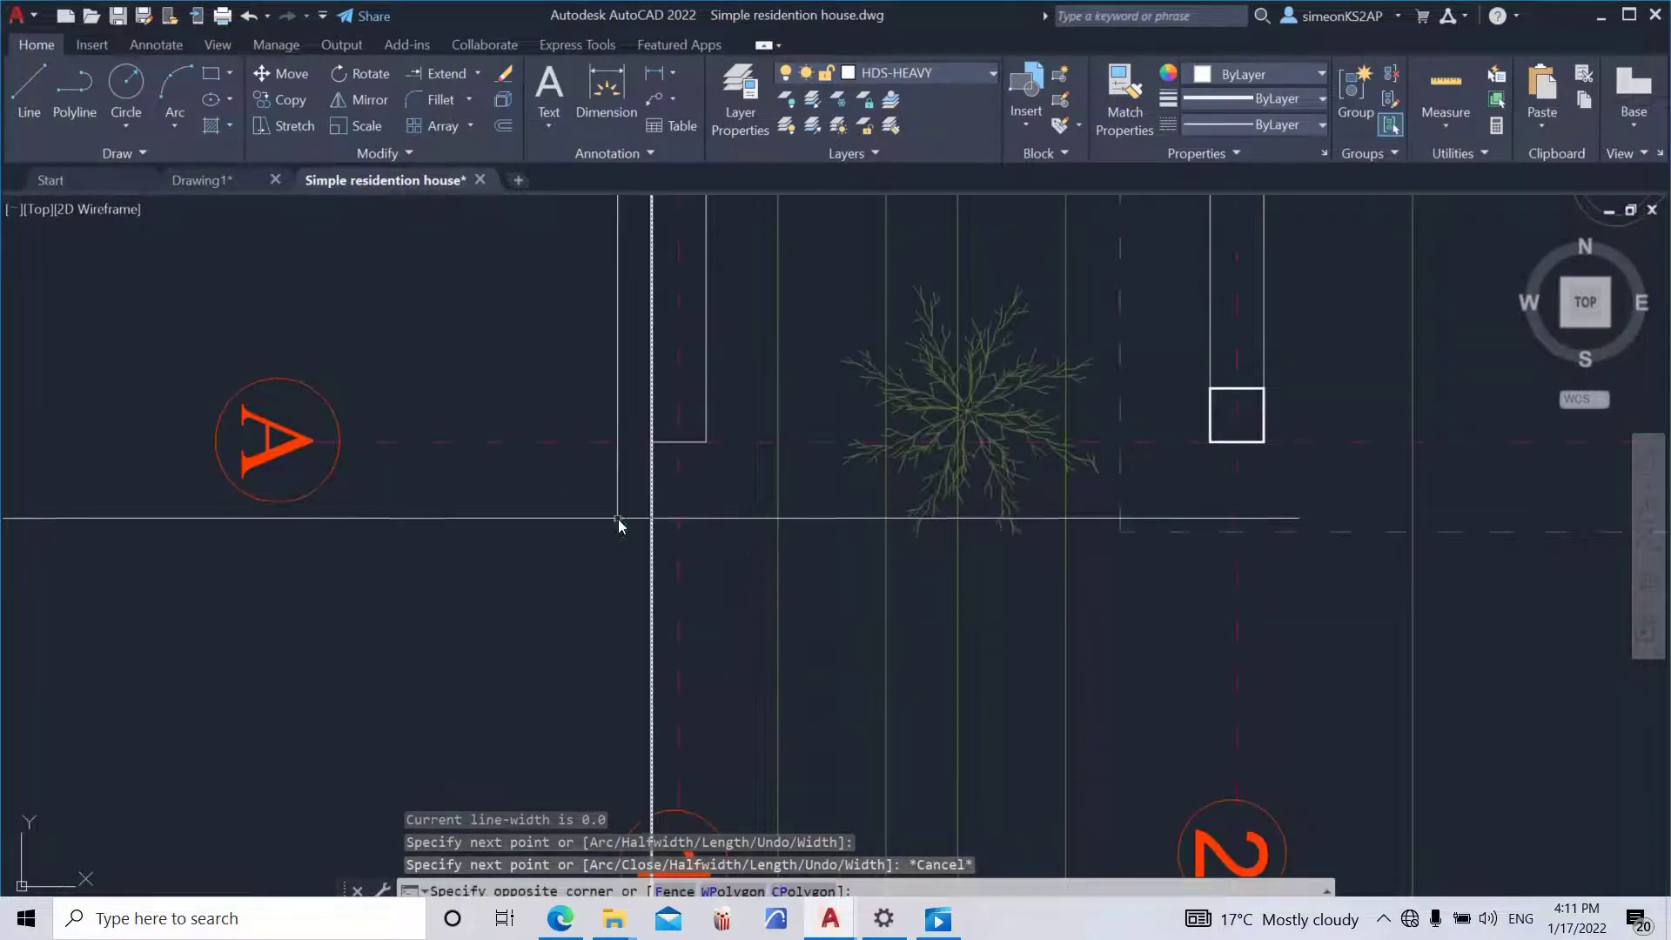
{"action": "left_click", "coordinate": [586, 476]}
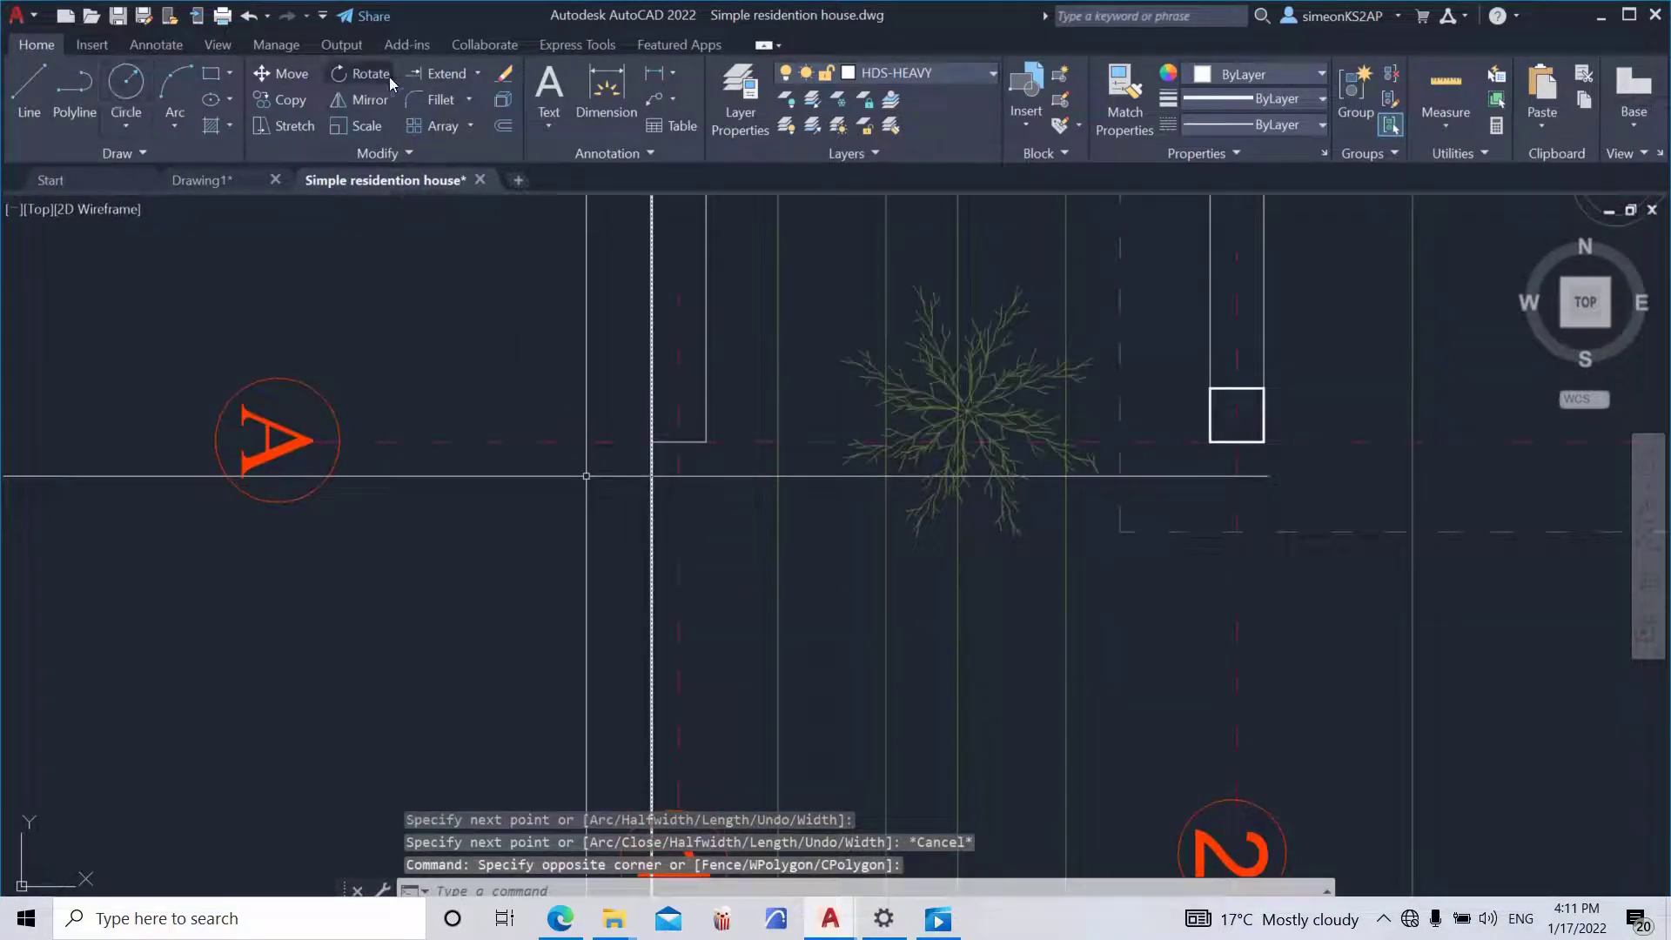
- Copy the heavy line with CO from a base point, undoing the misplaced copy
{"action": "left_click", "coordinate": [634, 348]}
{"action": "type", "text": "co"}
{"action": "key", "text": "Return"}
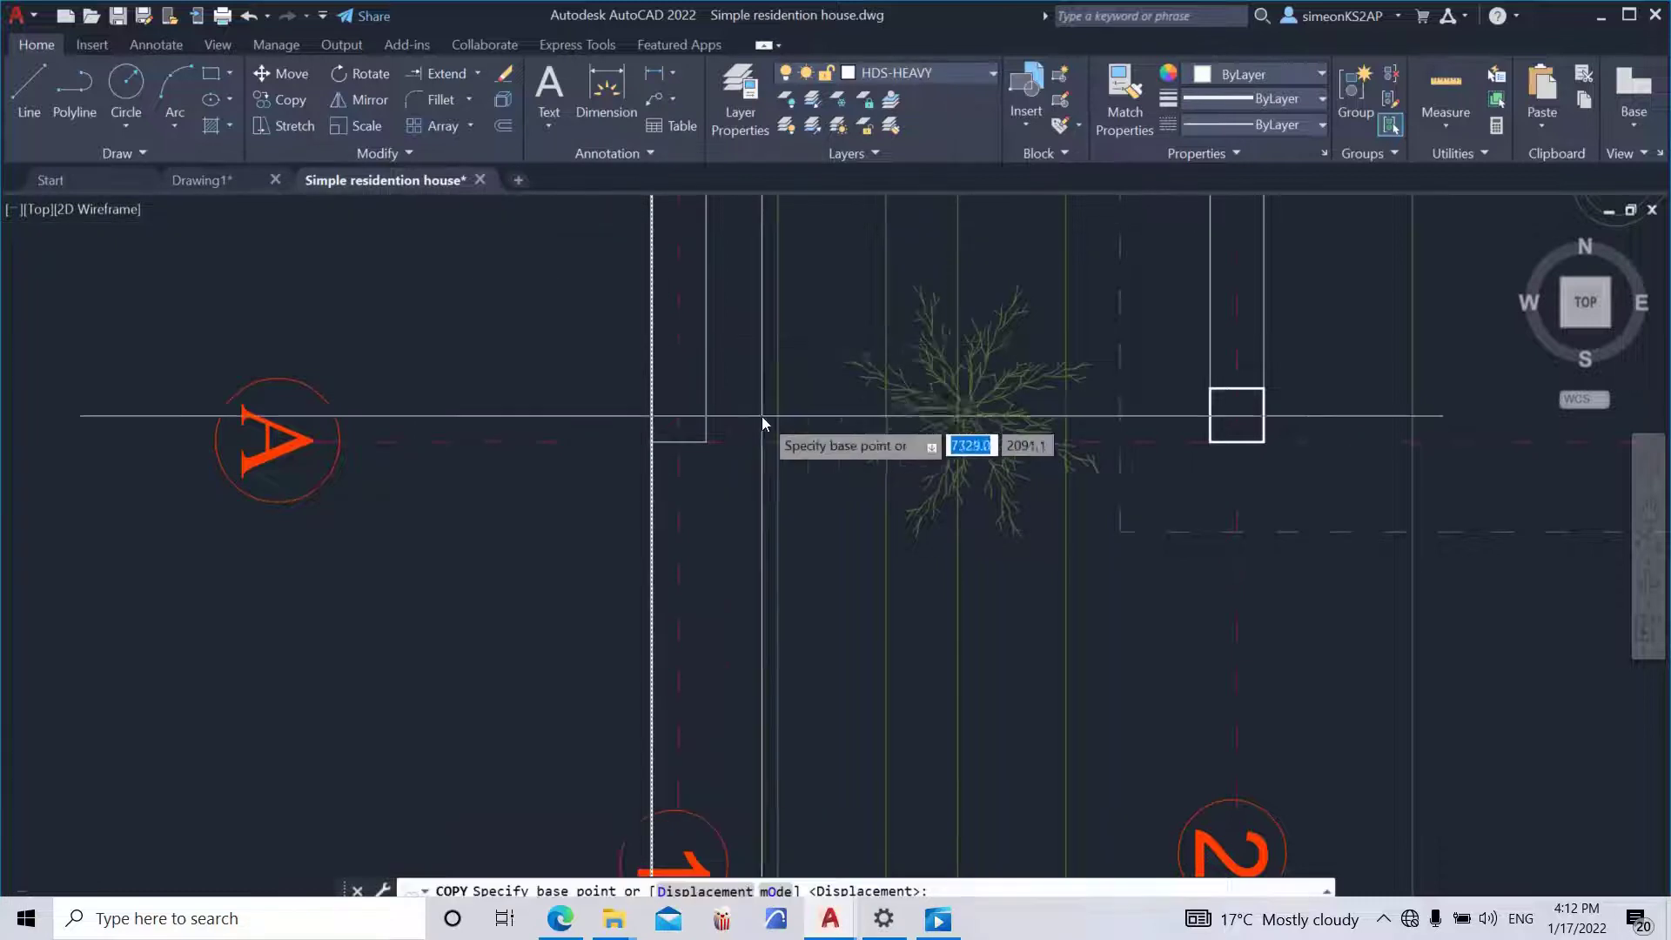
{"action": "scroll", "coordinate": [763, 414], "scroll_direction": "down", "scroll_amount": 3}
{"action": "scroll", "coordinate": [628, 426], "scroll_direction": "up", "scroll_amount": 5}
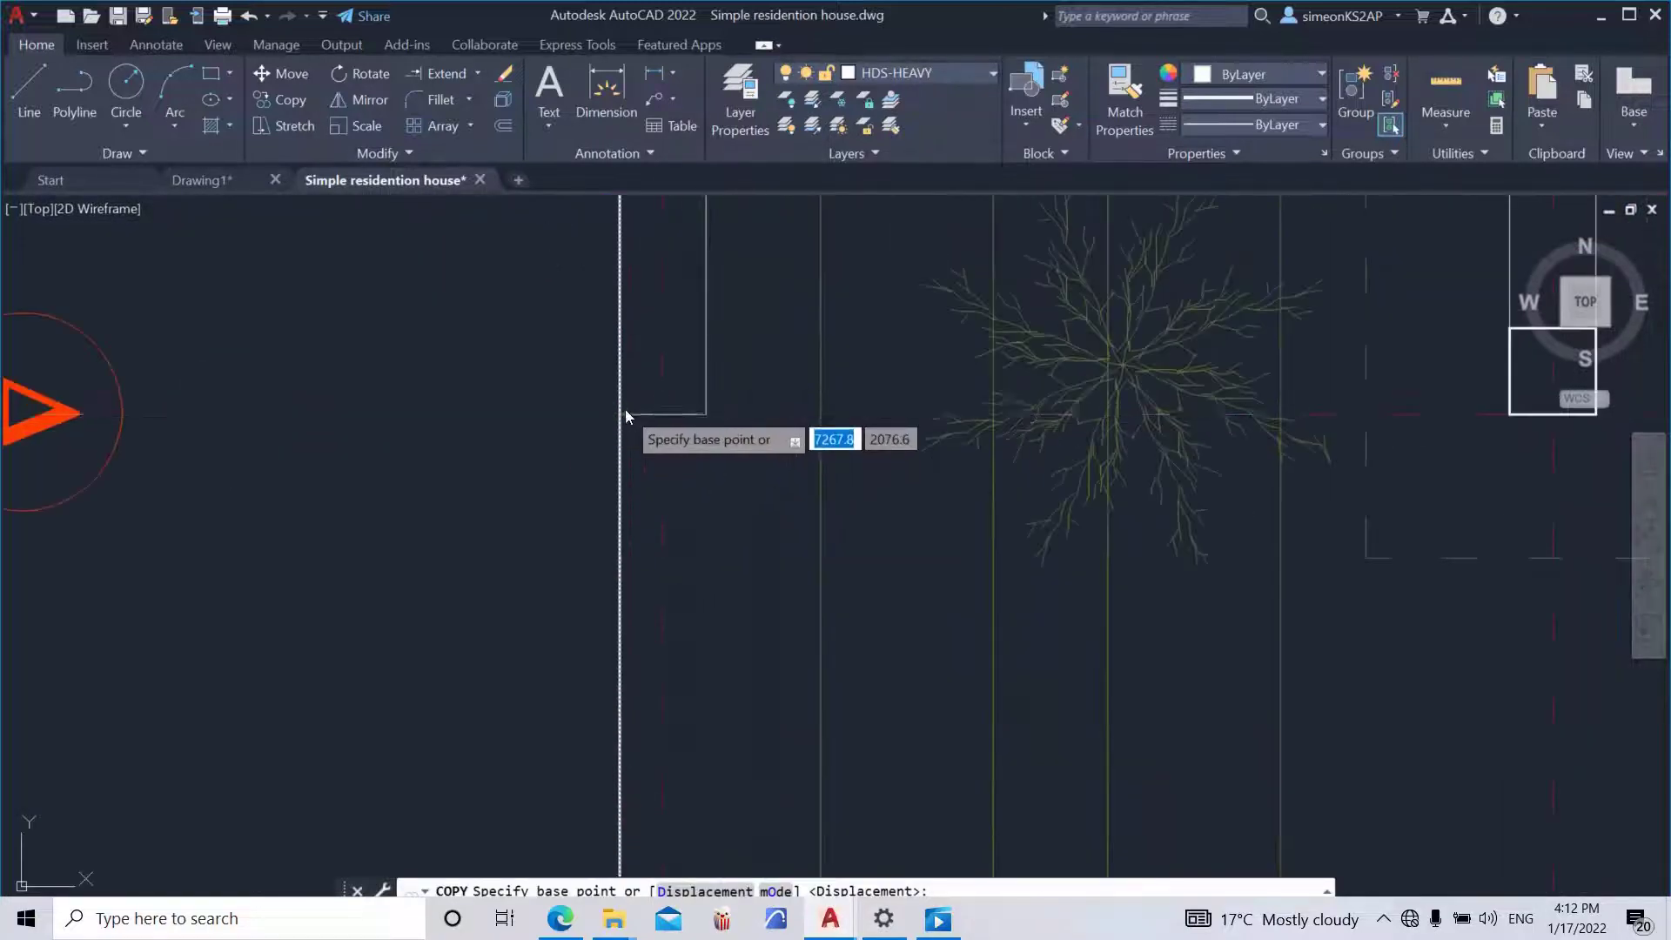
{"action": "left_click", "coordinate": [619, 414]}
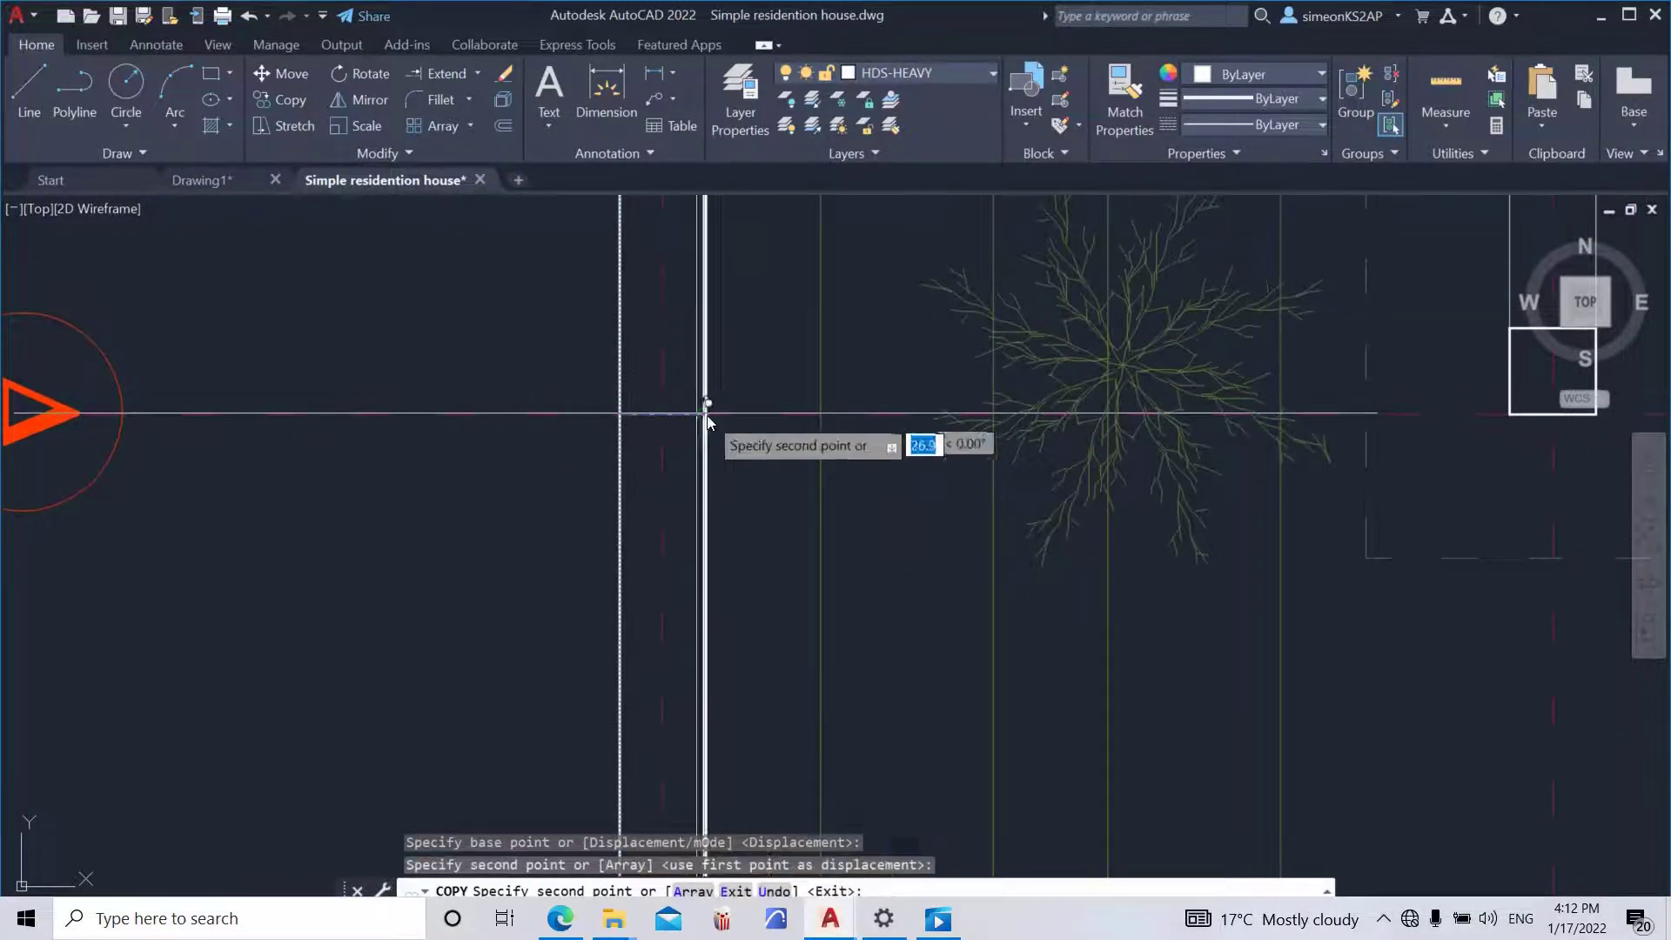
{"action": "scroll", "coordinate": [696, 418], "scroll_direction": "down", "scroll_amount": 6}
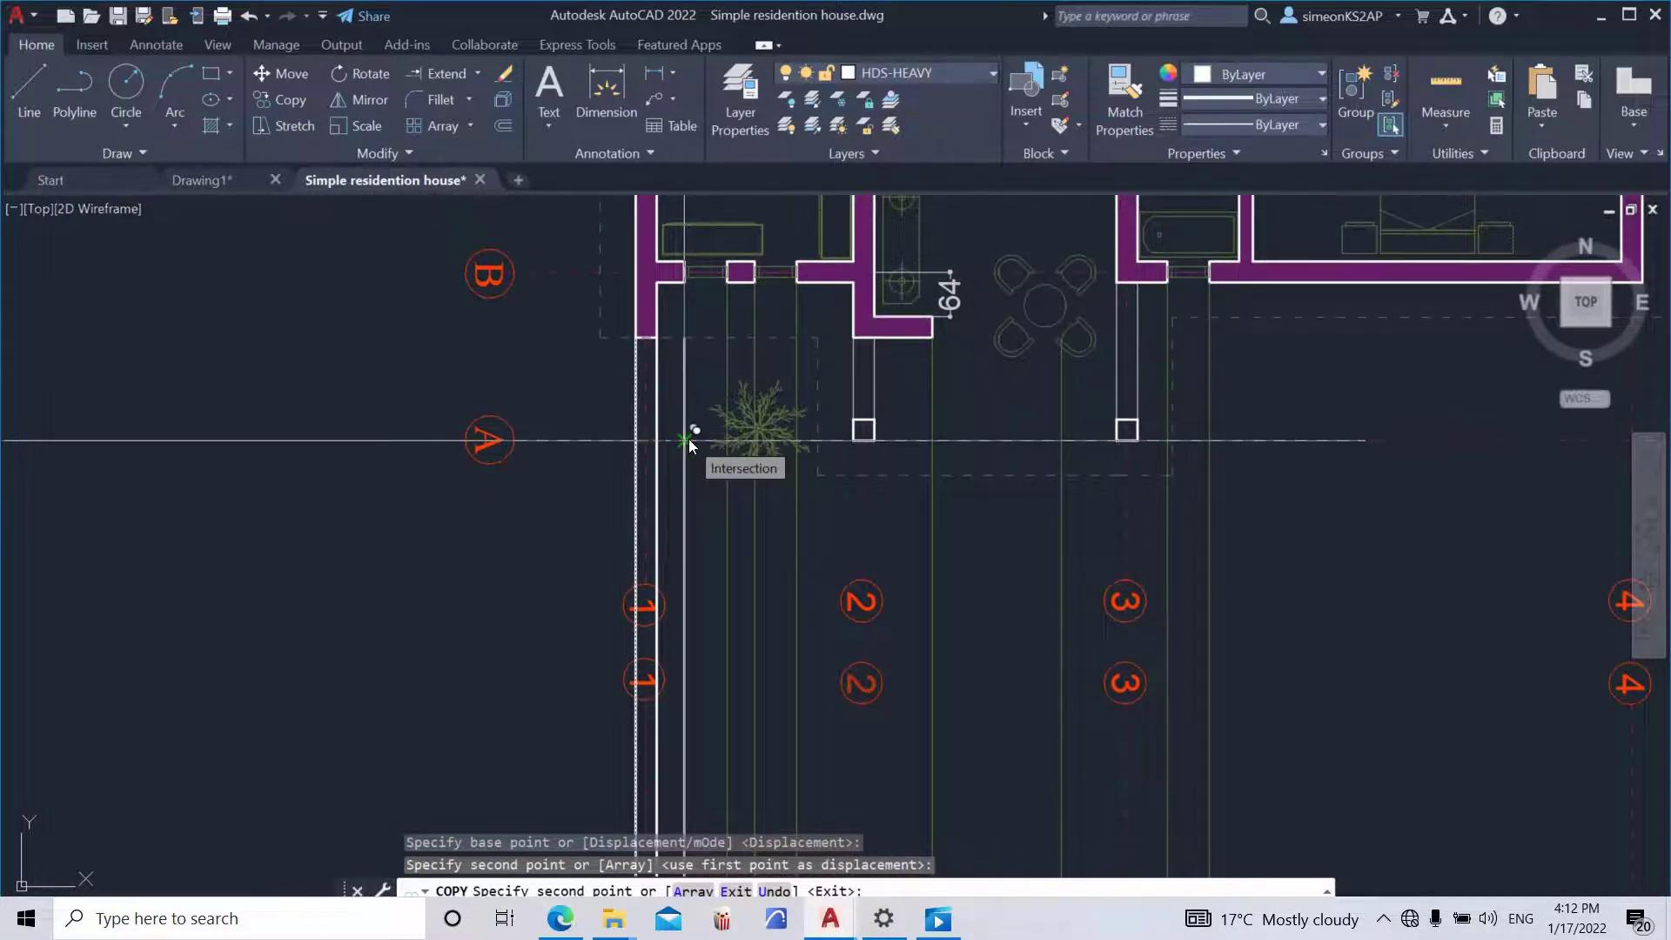
{"action": "scroll", "coordinate": [685, 441], "scroll_direction": "up", "scroll_amount": 3}
{"action": "key", "text": "ctrl+z"}
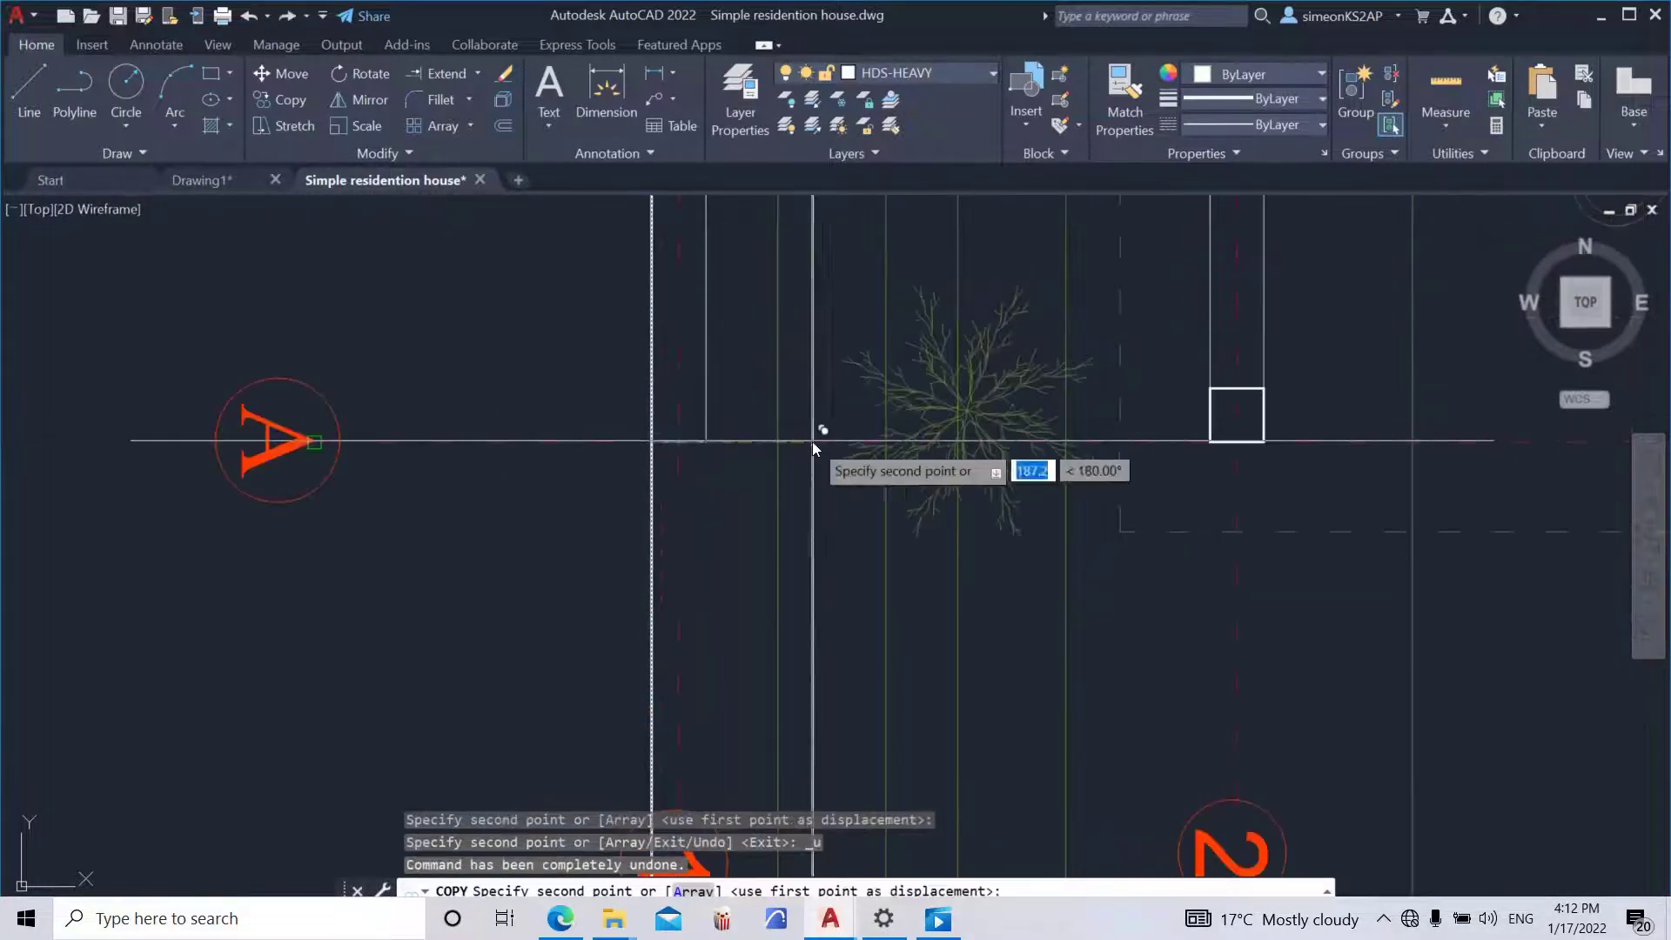
{"action": "scroll", "coordinate": [811, 441], "scroll_direction": "down", "scroll_amount": 3}
{"action": "scroll", "coordinate": [724, 488], "scroll_direction": "up", "scroll_amount": 4}
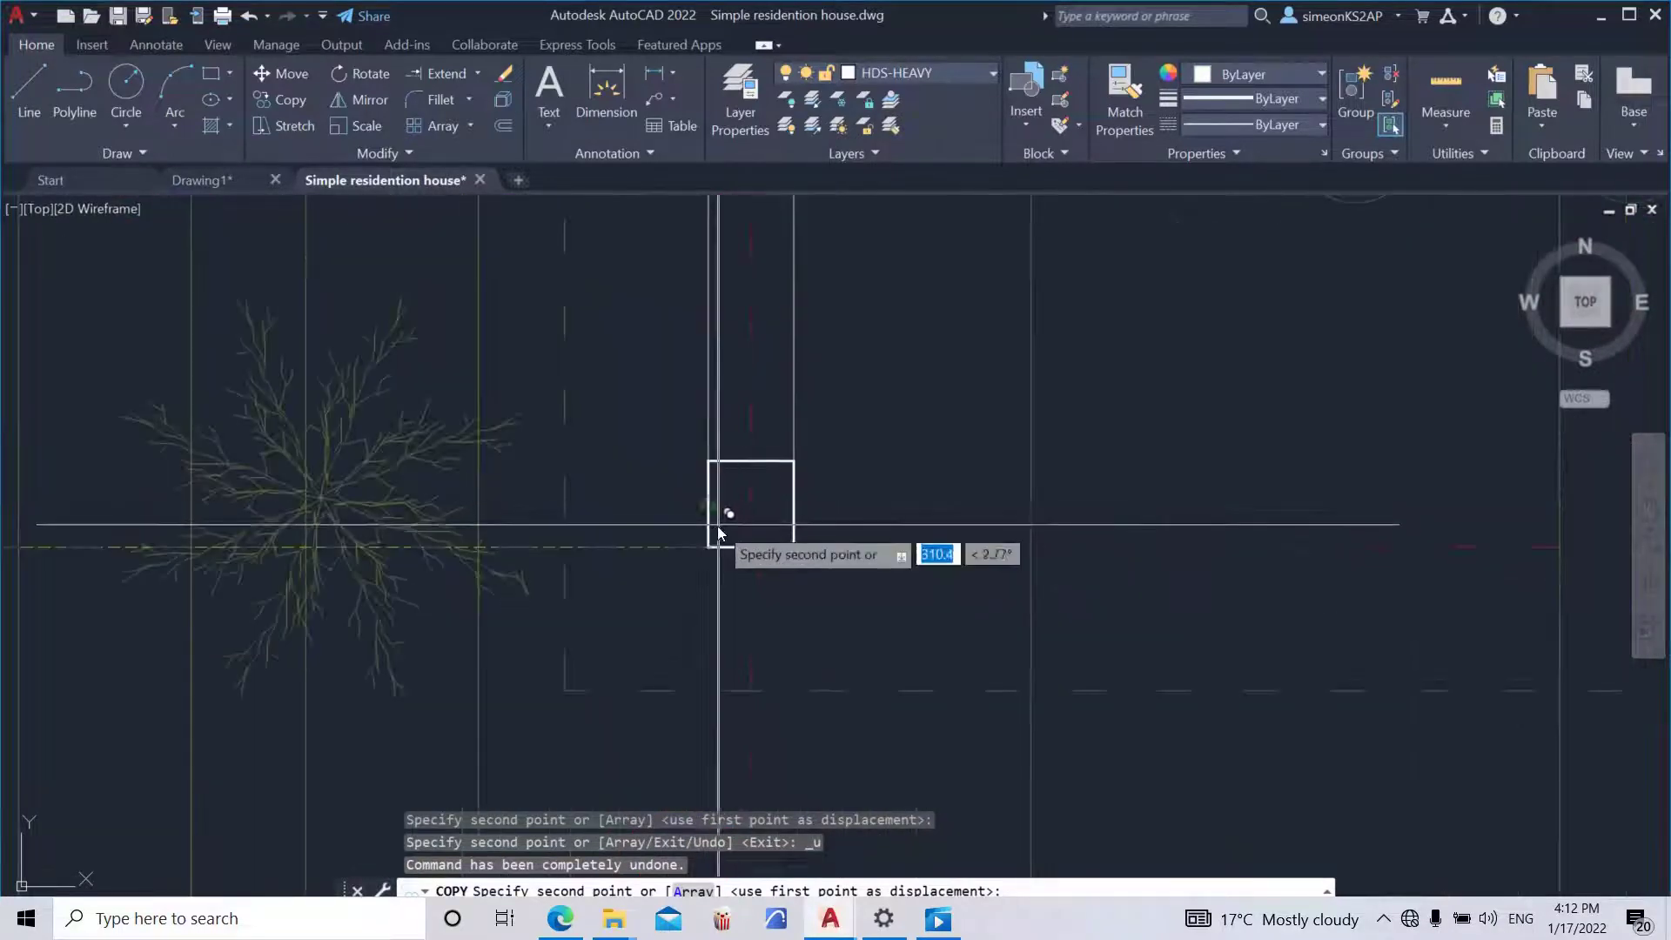
- Place heavy-line copies at two column corners and the right-hand wall corner
{"action": "left_click", "coordinate": [791, 546]}
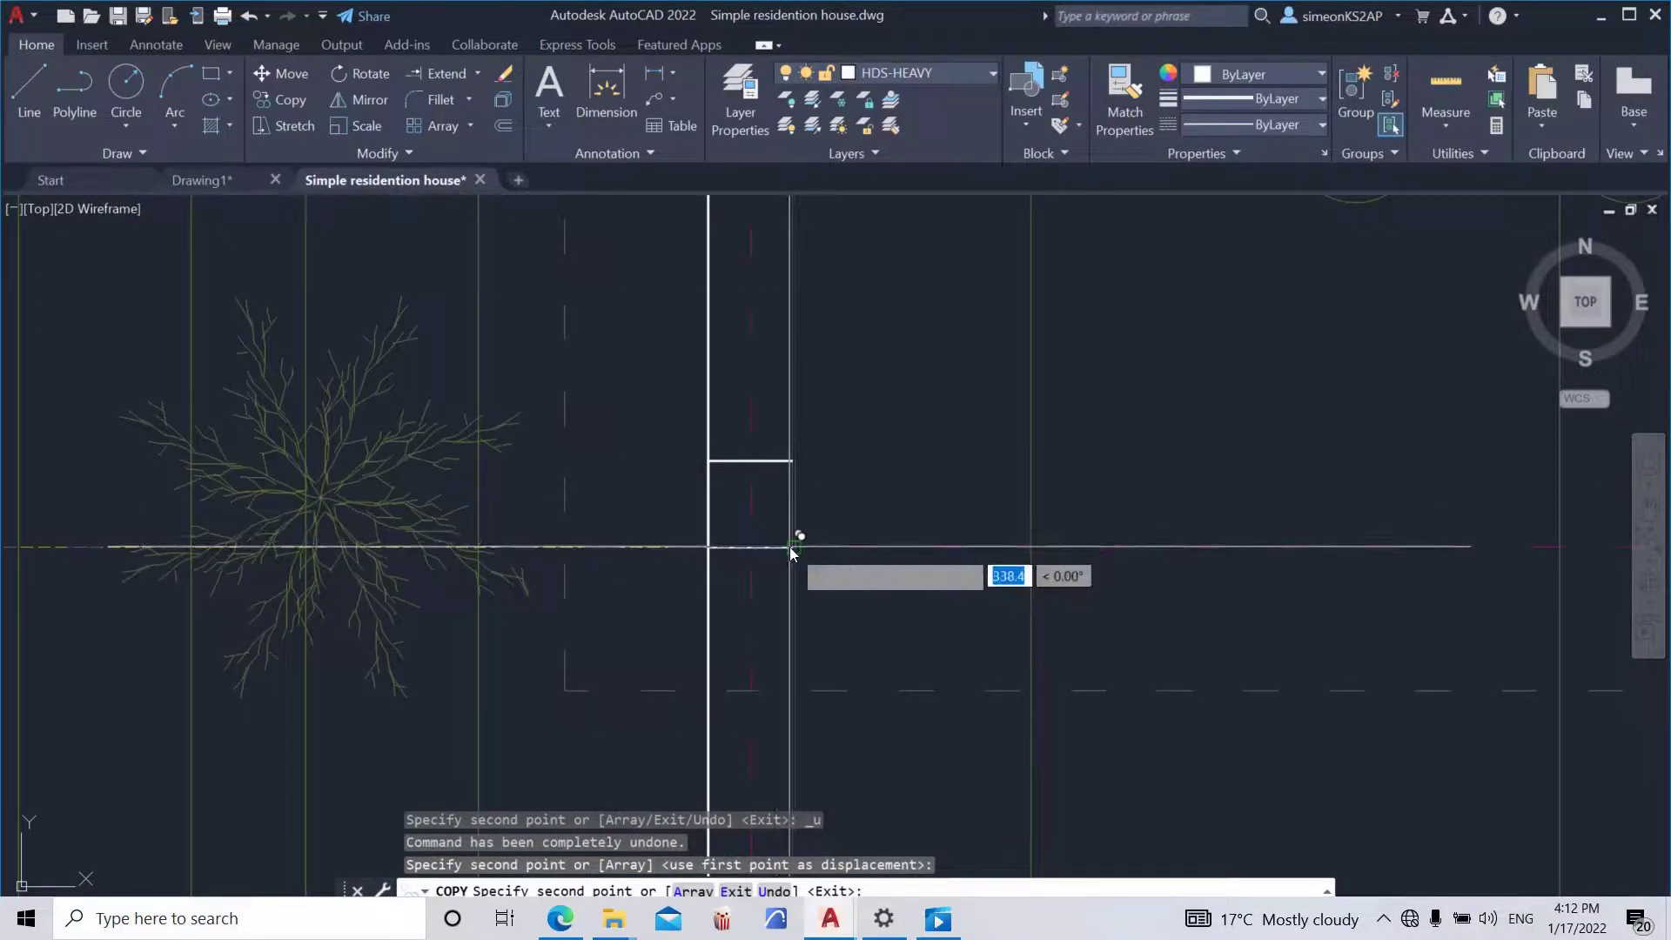
{"action": "scroll", "coordinate": [963, 485], "scroll_direction": "down", "scroll_amount": 3}
{"action": "scroll", "coordinate": [757, 461], "scroll_direction": "up", "scroll_amount": 4}
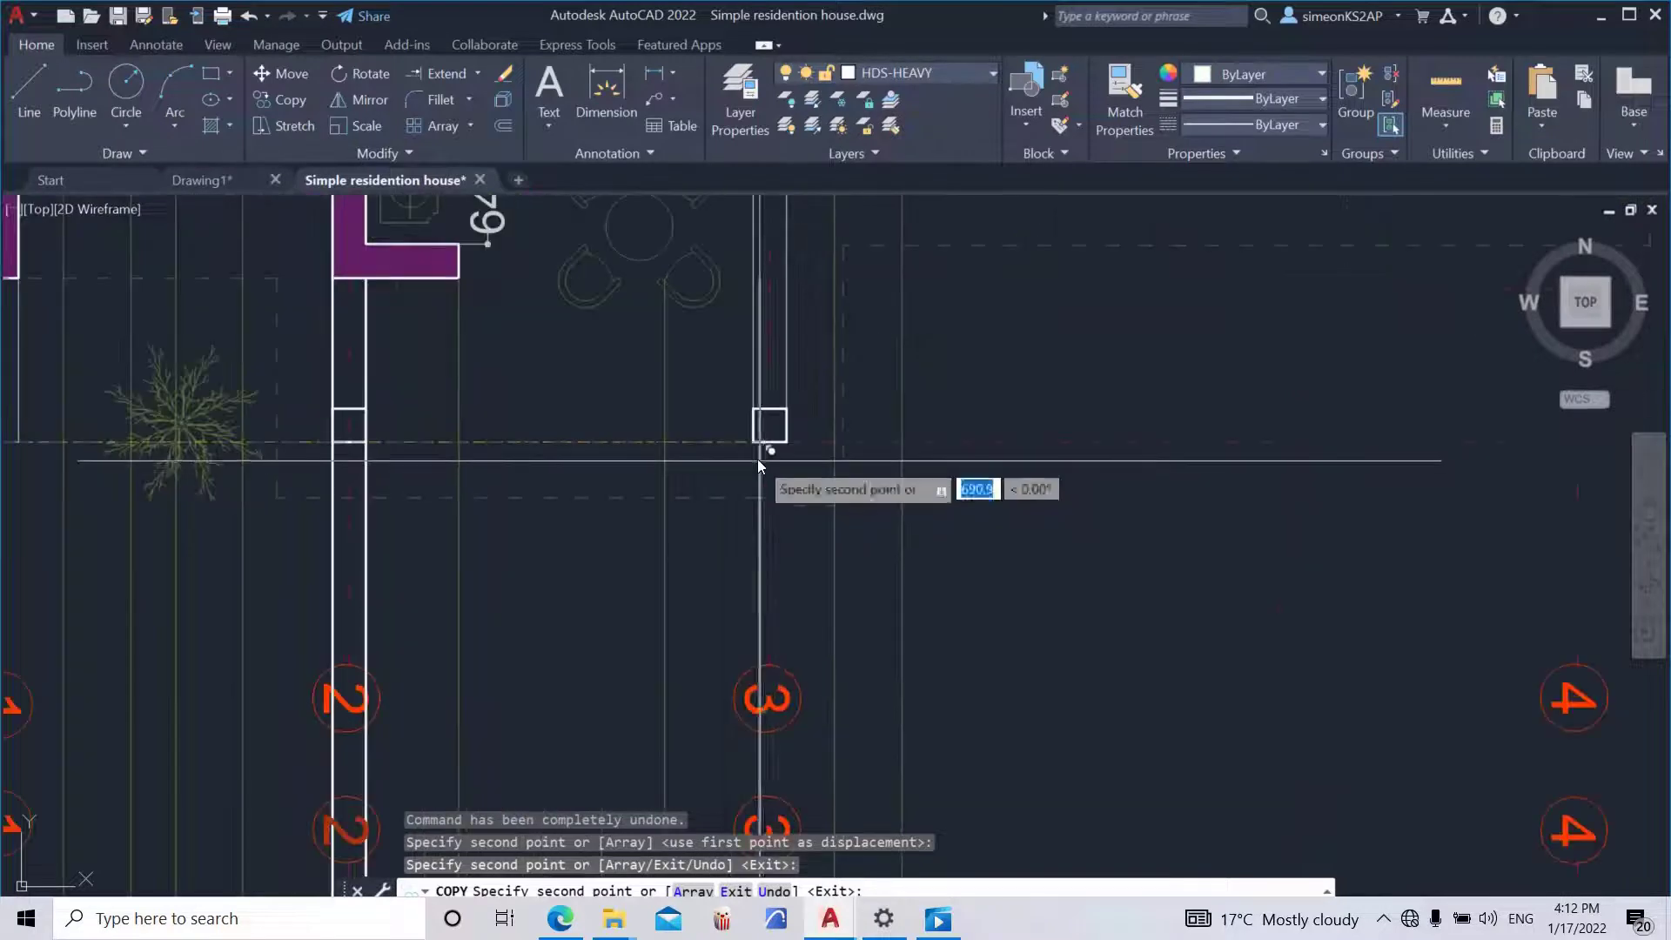
{"action": "left_click", "coordinate": [787, 440]}
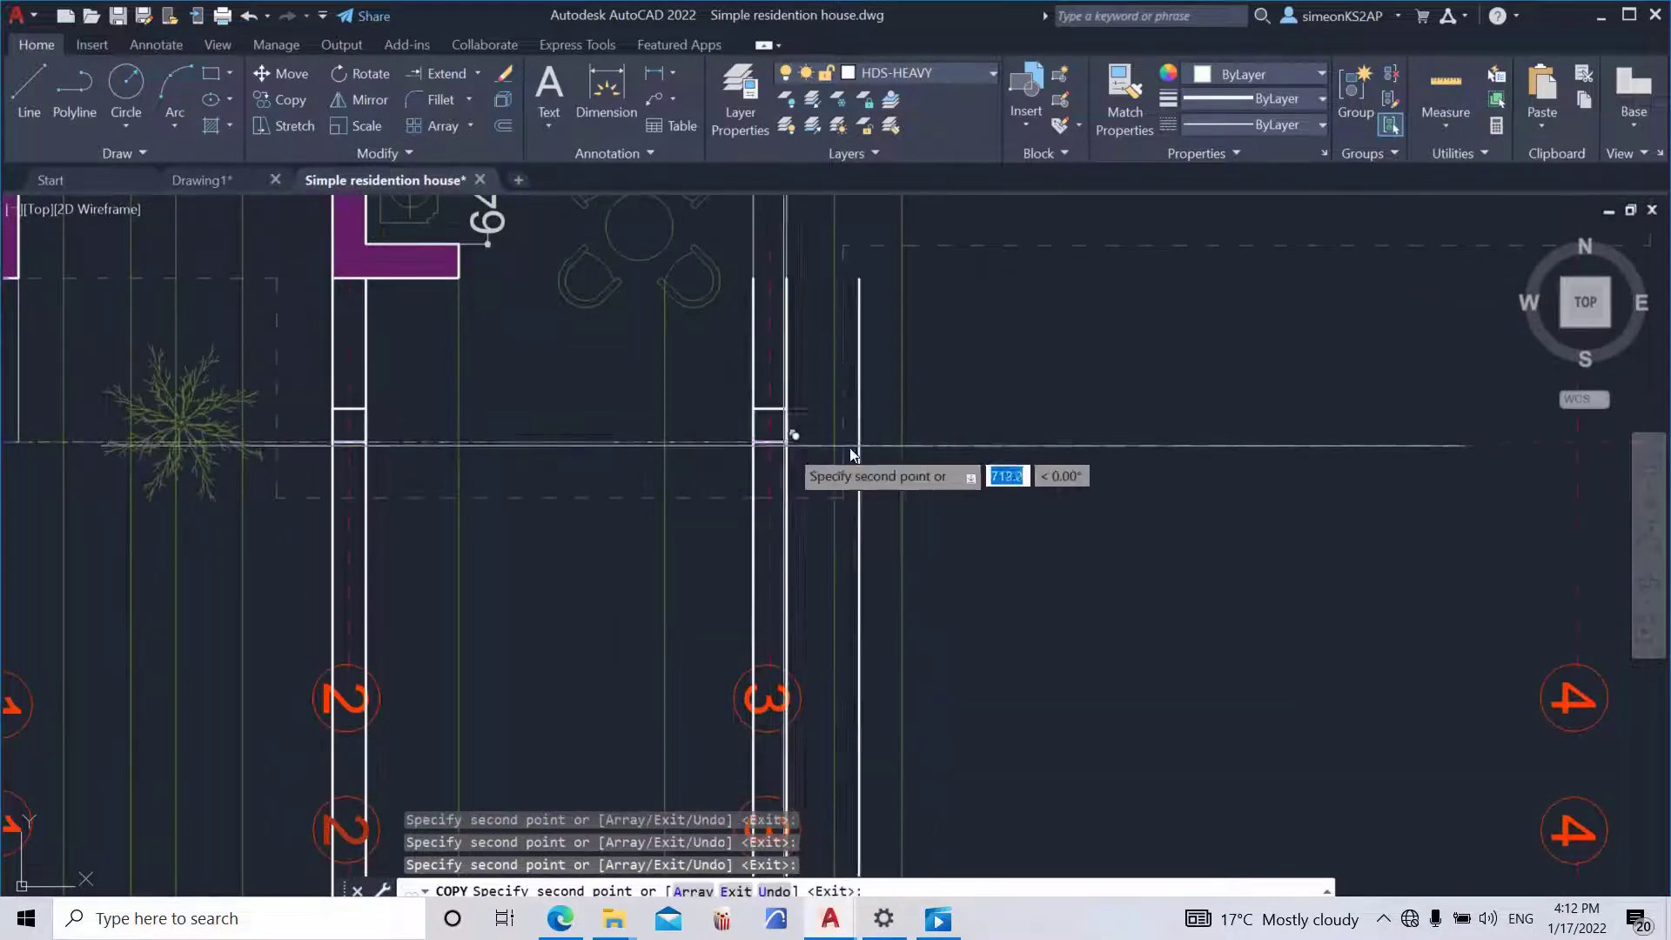
{"action": "scroll", "coordinate": [896, 448], "scroll_direction": "down", "scroll_amount": 3}
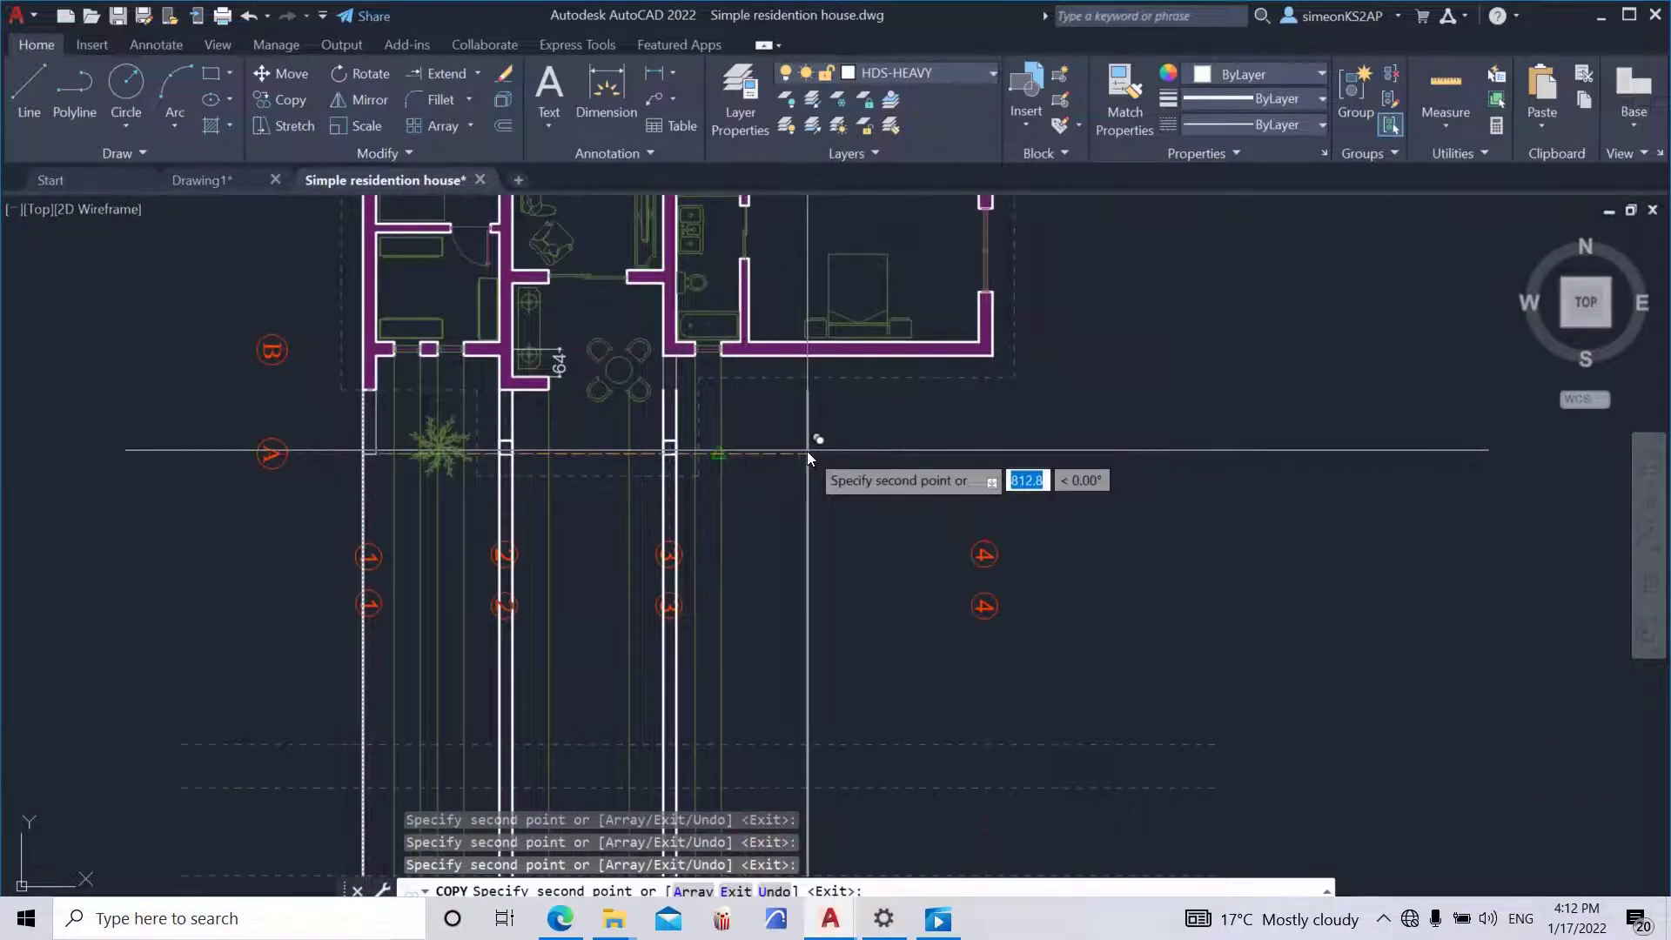
{"action": "left_click", "coordinate": [989, 354]}
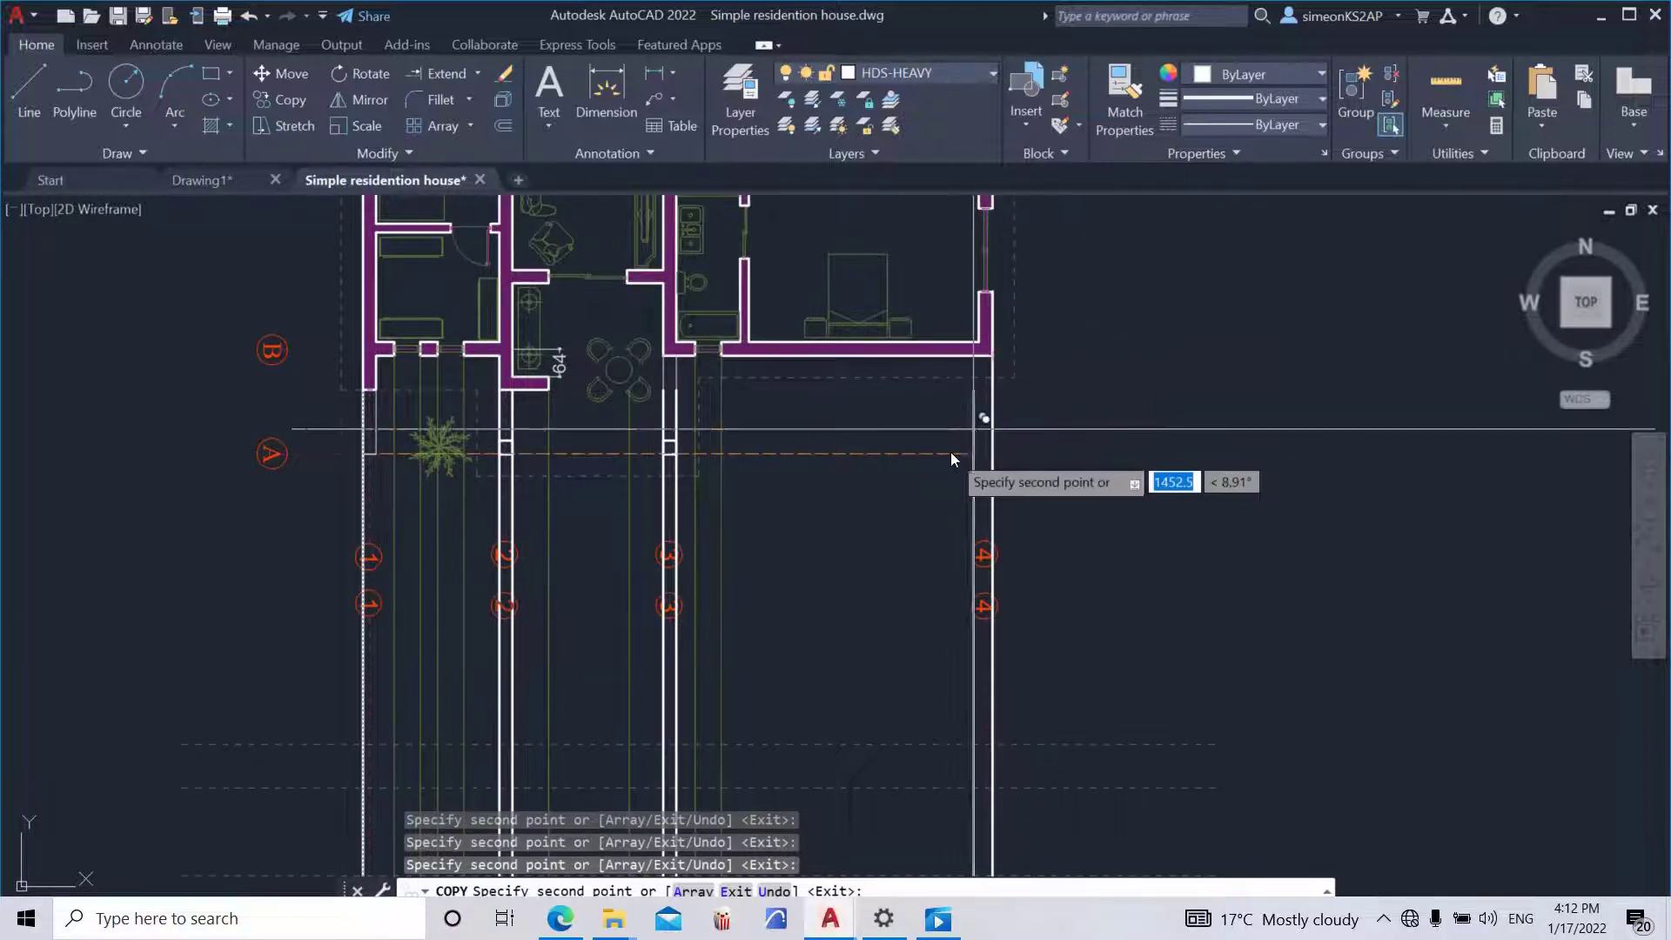
{"action": "scroll", "coordinate": [951, 451], "scroll_direction": "down", "scroll_amount": 2}
{"action": "scroll", "coordinate": [953, 444], "scroll_direction": "up", "scroll_amount": 1}
{"action": "middle_click_drag", "start_coordinate": [895, 392], "coordinate": [943, 333]}
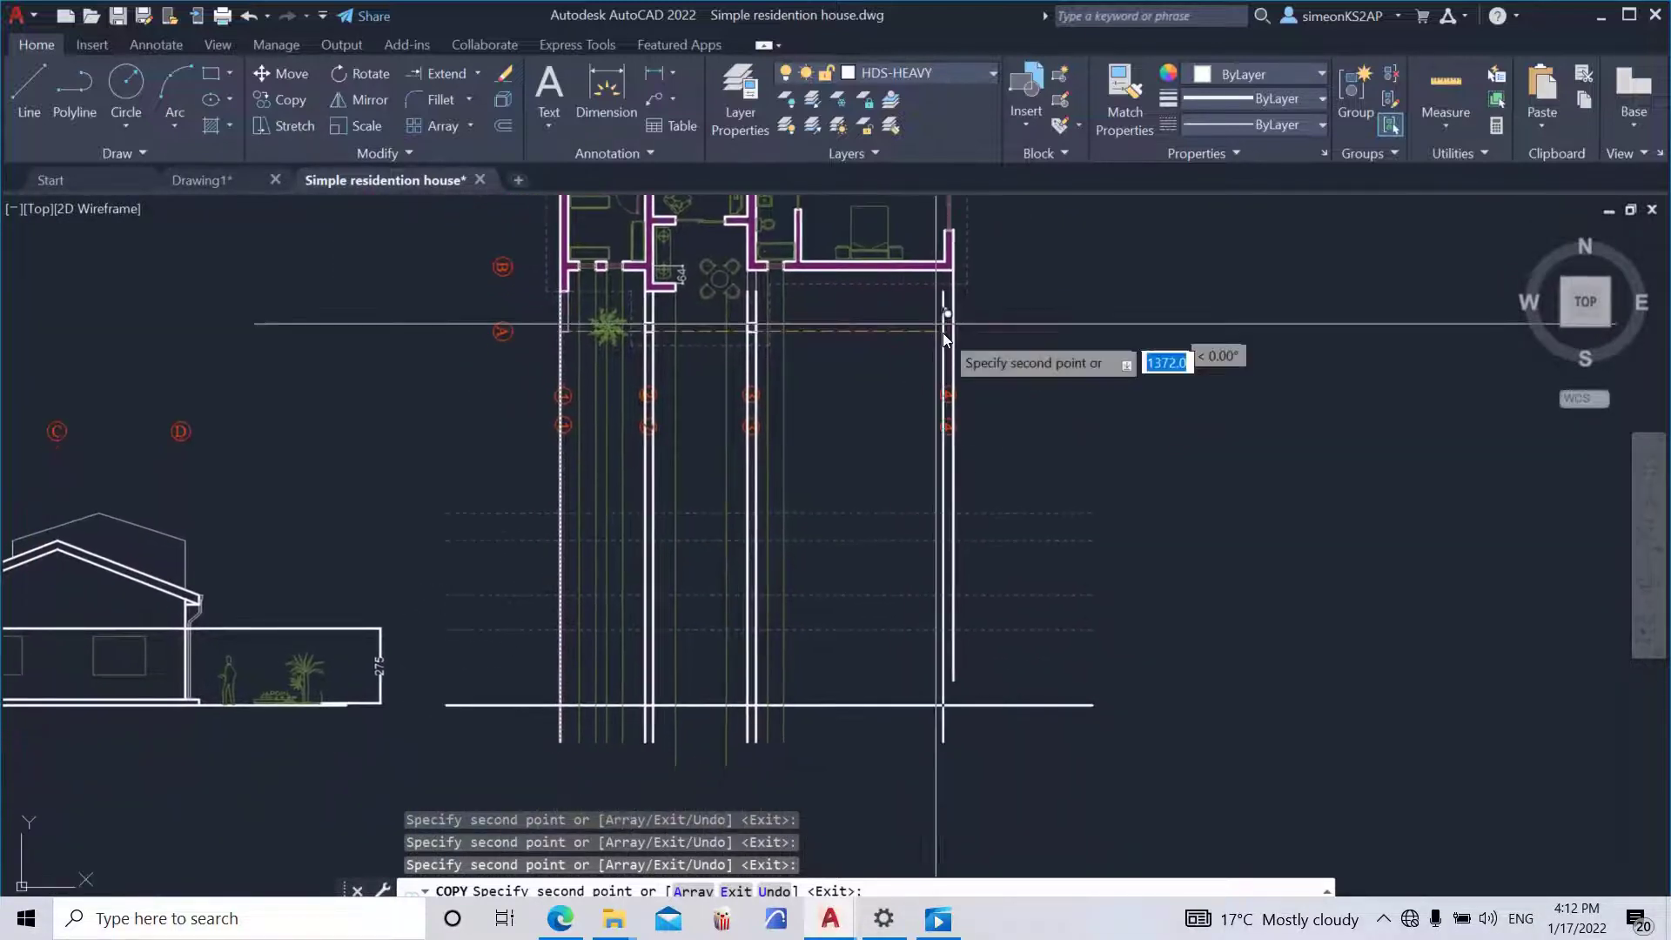
{"action": "key", "text": "Escape"}
{"action": "middle_click_drag", "start_coordinate": [934, 511], "coordinate": [860, 447]}
- Extend the short right-hand heavy line down to meet the ground line
{"action": "left_click", "coordinate": [441, 77]}
{"action": "scroll", "coordinate": [899, 606], "scroll_direction": "up", "scroll_amount": 2}
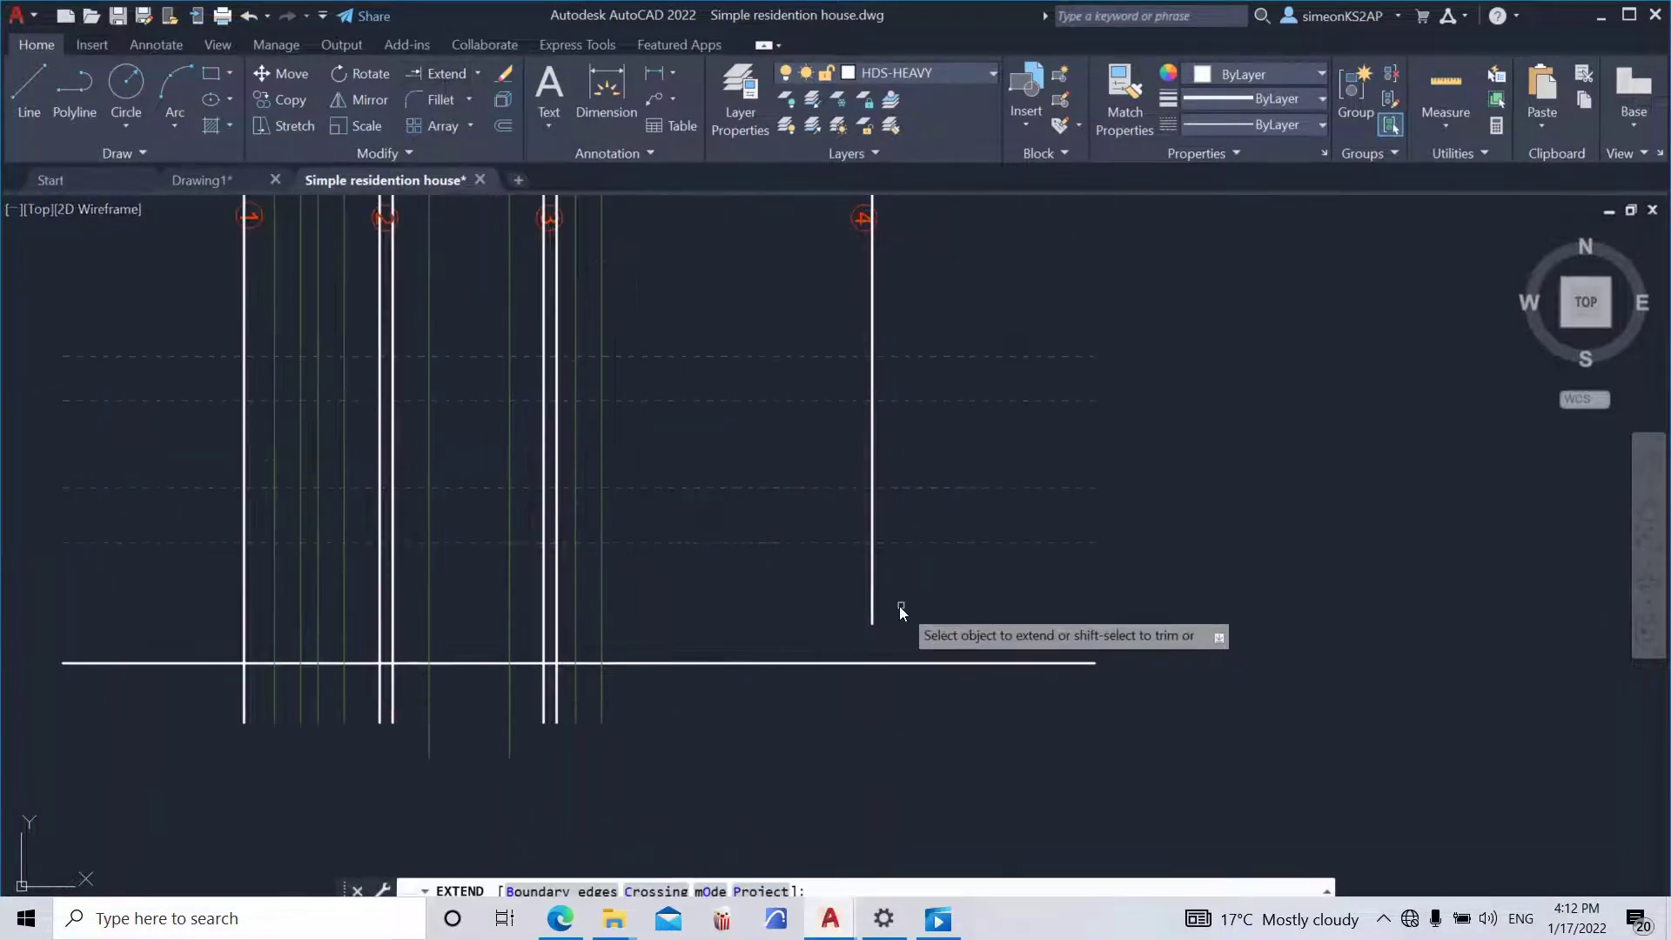
{"action": "left_click", "coordinate": [871, 592]}
{"action": "scroll", "coordinate": [915, 628], "scroll_direction": "down", "scroll_amount": 4}
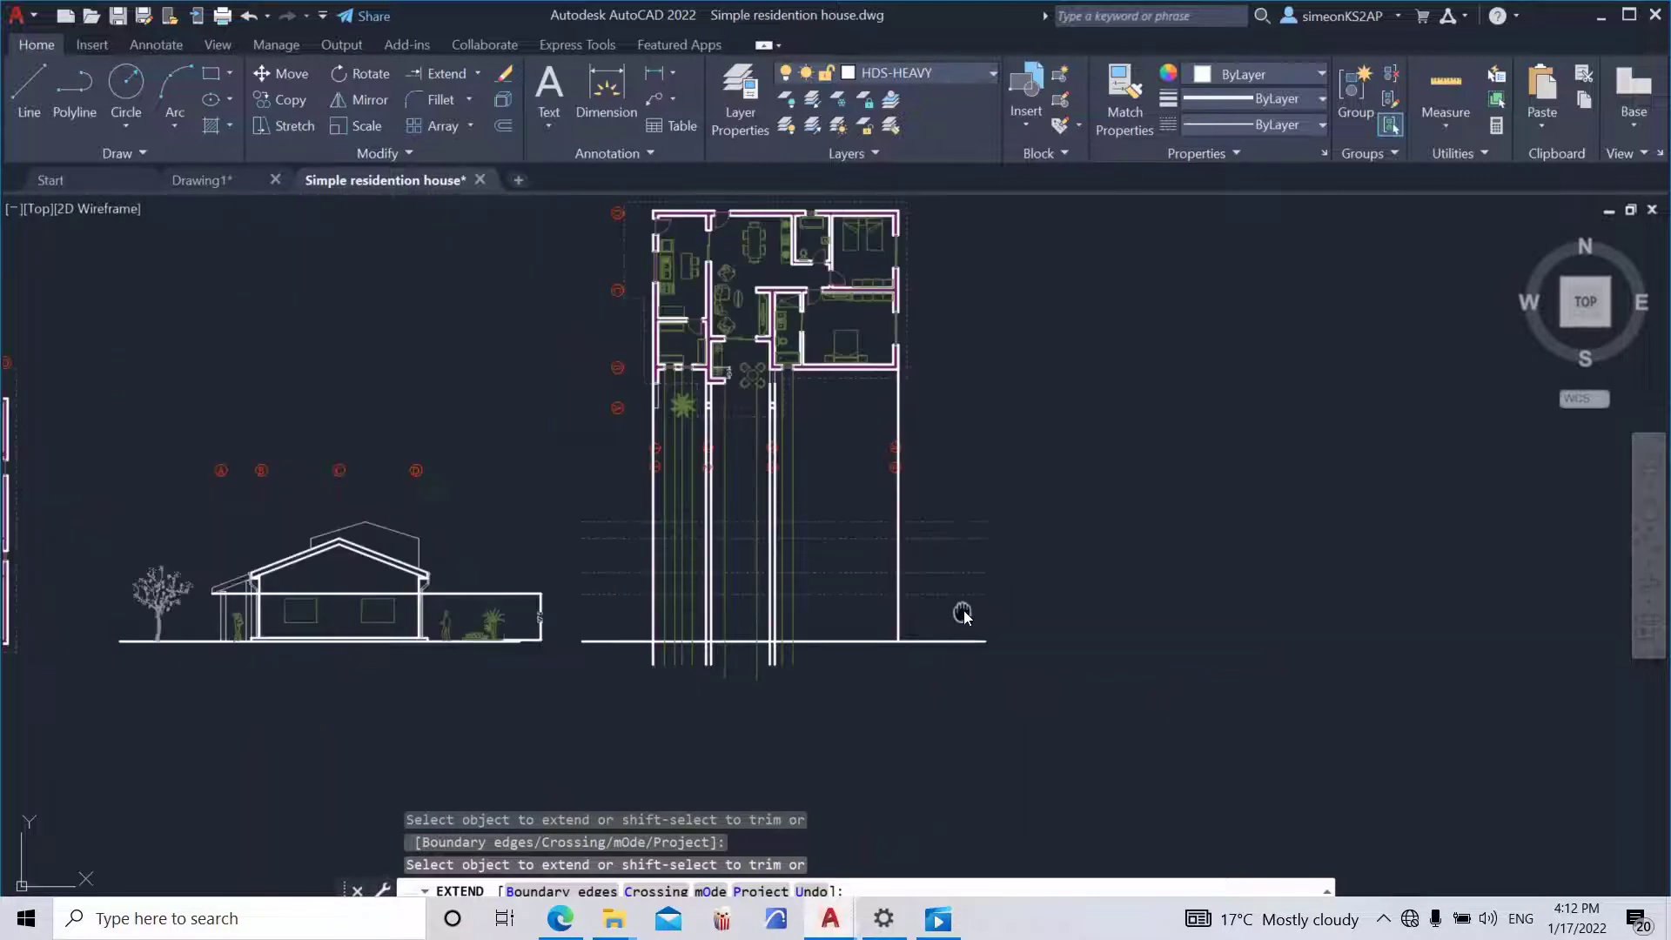
{"action": "mouse_move", "coordinate": [963, 614]}
{"action": "middle_mouse_down"}
{"action": "mouse_move", "coordinate": [931, 662]}
{"action": "mouse_move", "coordinate": [922, 619]}
{"action": "middle_mouse_up"}
{"action": "key", "text": "Escape"}
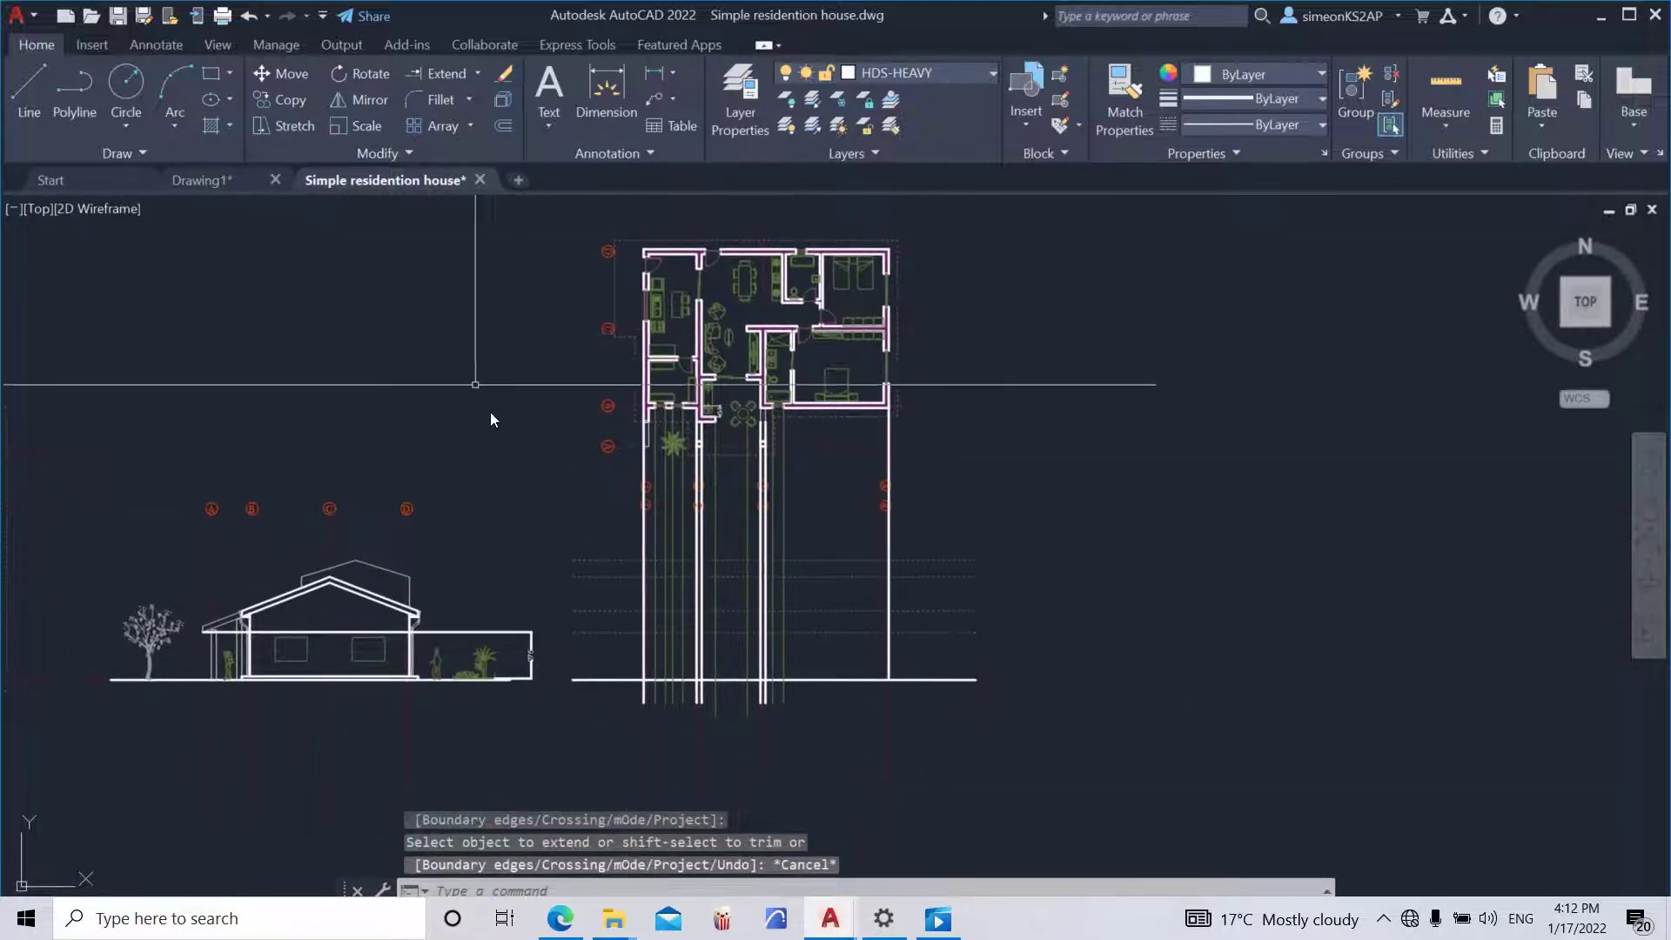
{"action": "left_click", "coordinate": [954, 73]}
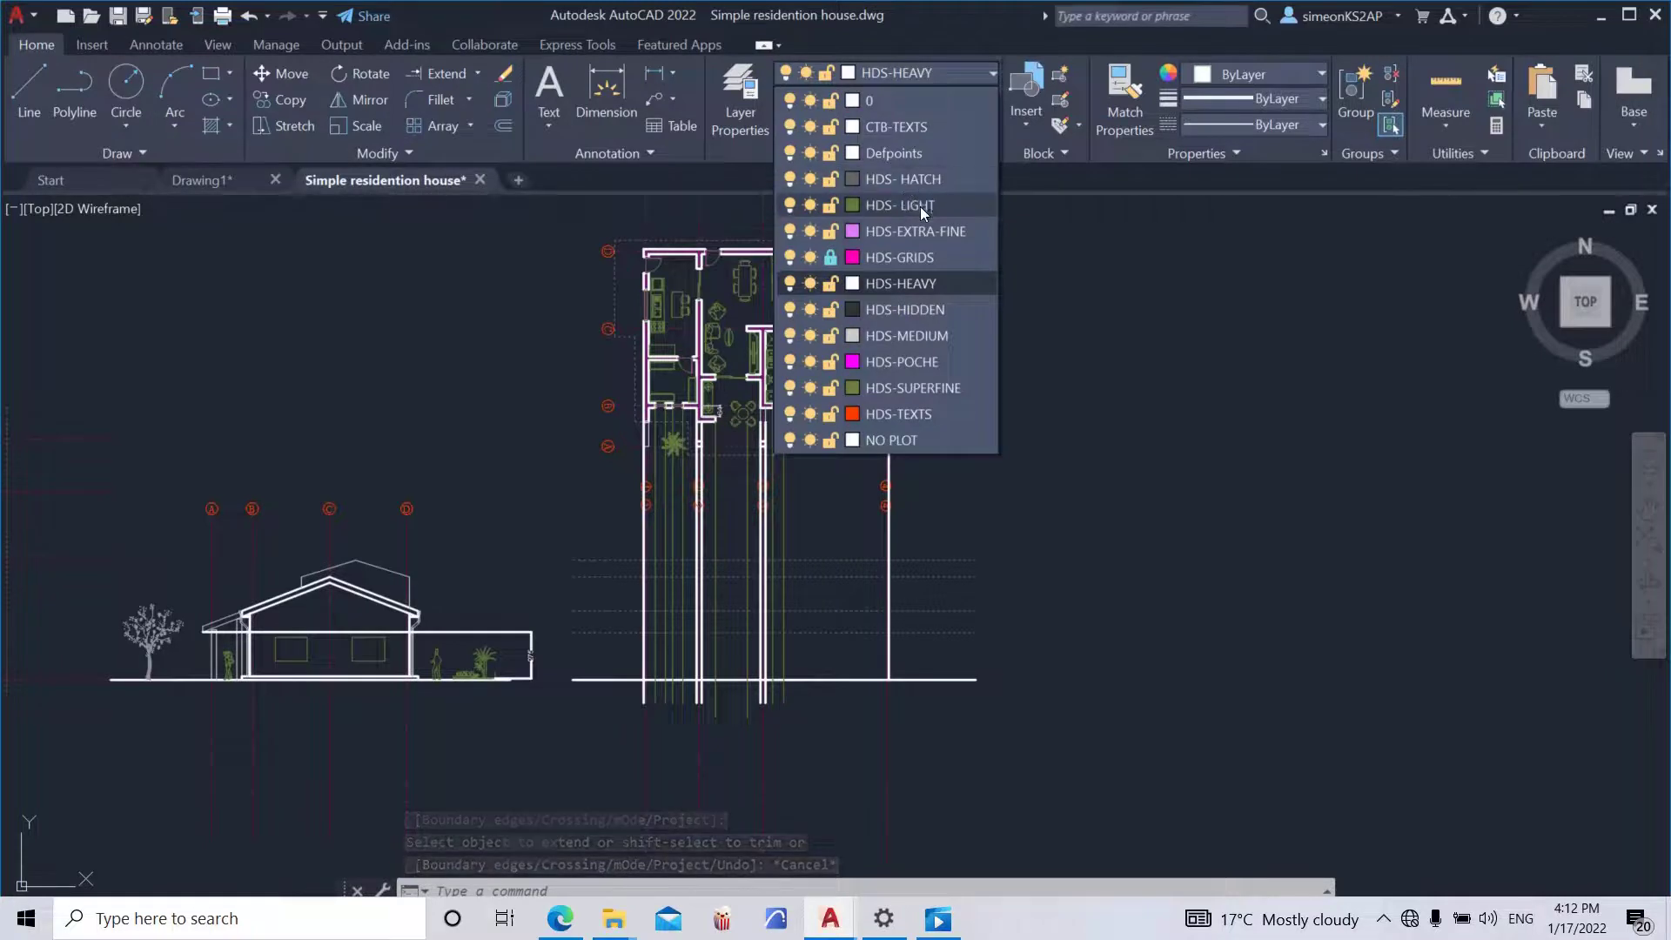
- On layer HDS-HIDDEN, draw a polyline from below the left wall down to the ground line
{"action": "left_click", "coordinate": [917, 310]}
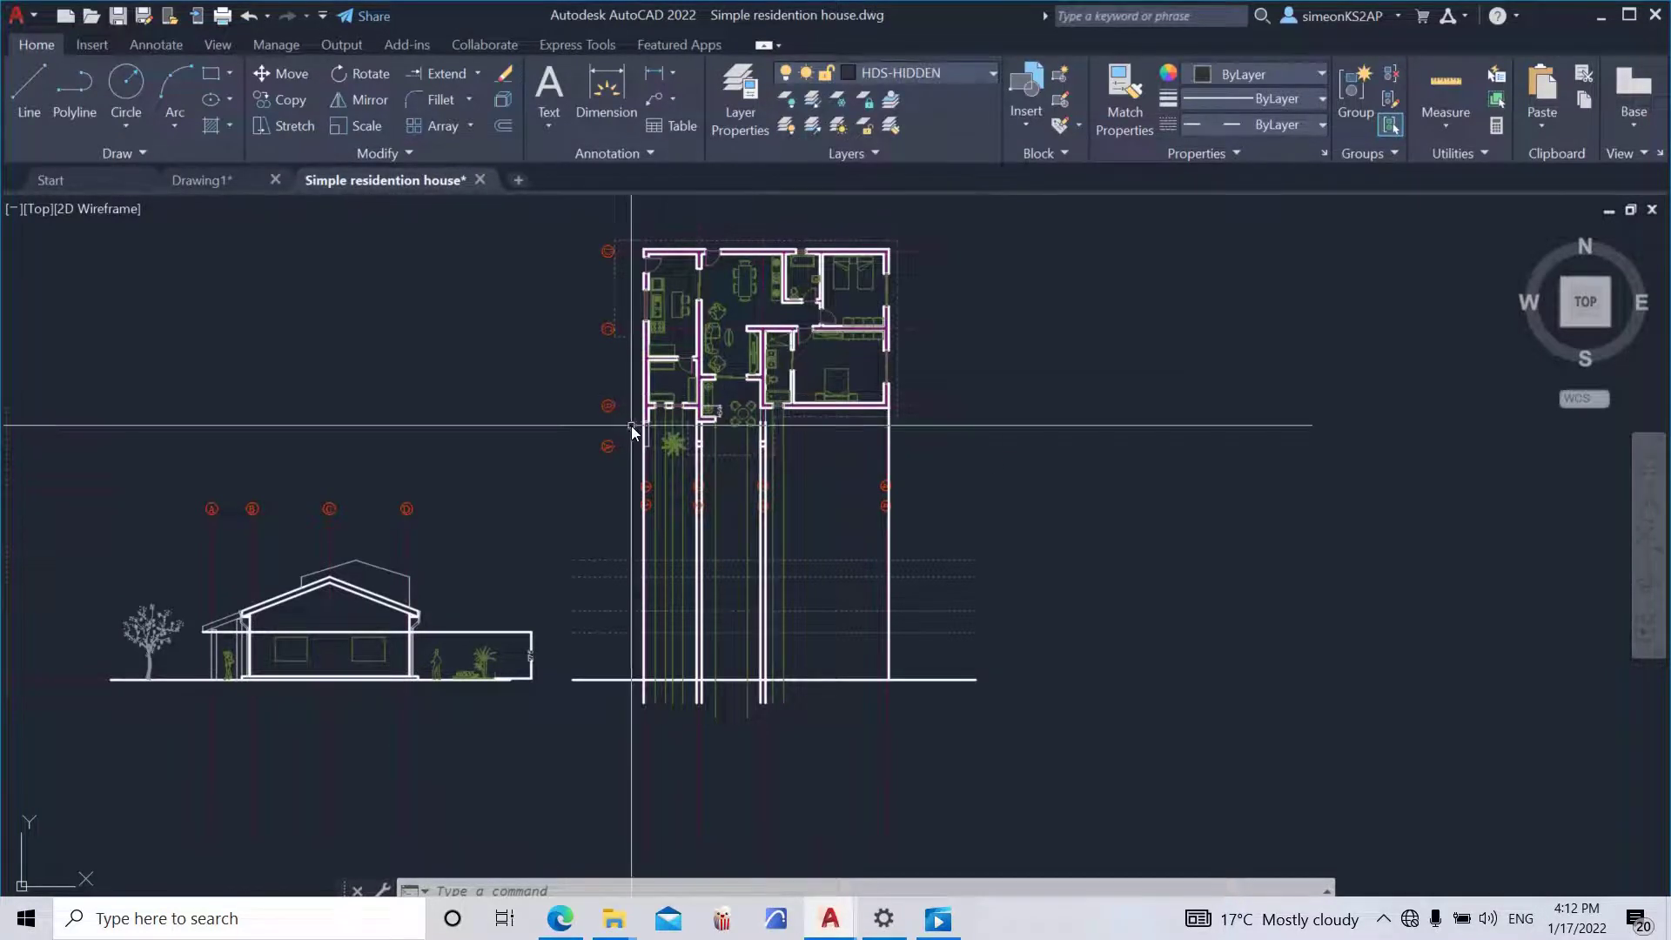
{"action": "middle_click_drag", "start_coordinate": [630, 426], "coordinate": [698, 386]}
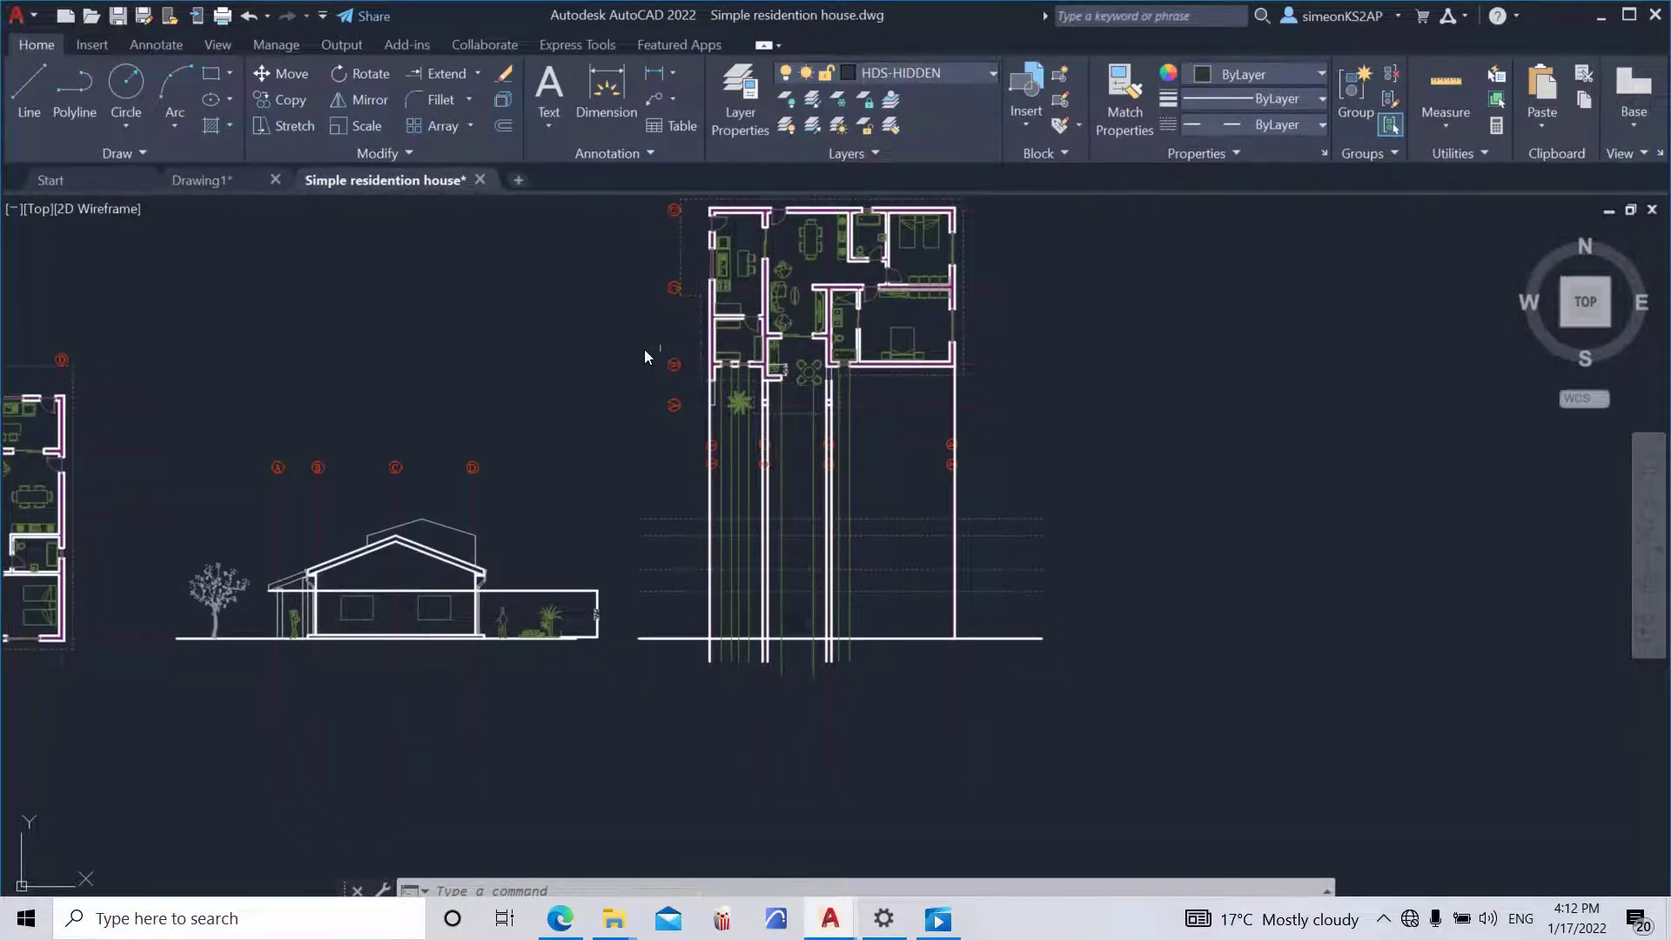
{"action": "scroll", "coordinate": [691, 384], "scroll_direction": "up", "scroll_amount": 4}
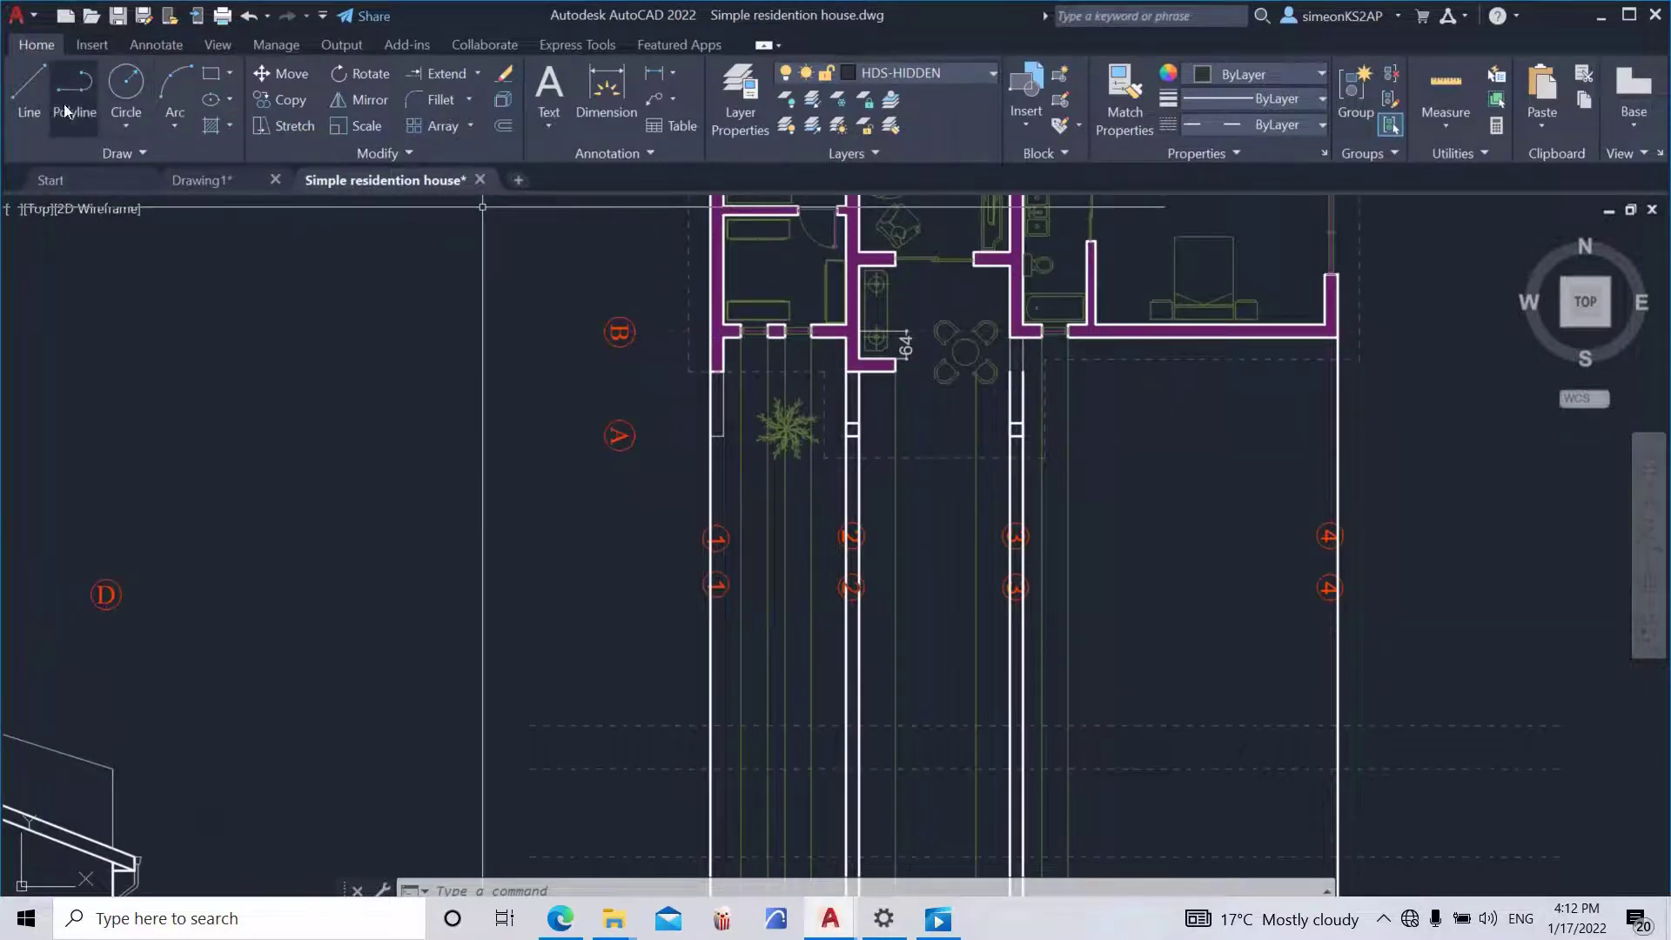
{"action": "left_click", "coordinate": [65, 109]}
{"action": "left_click", "coordinate": [685, 371]}
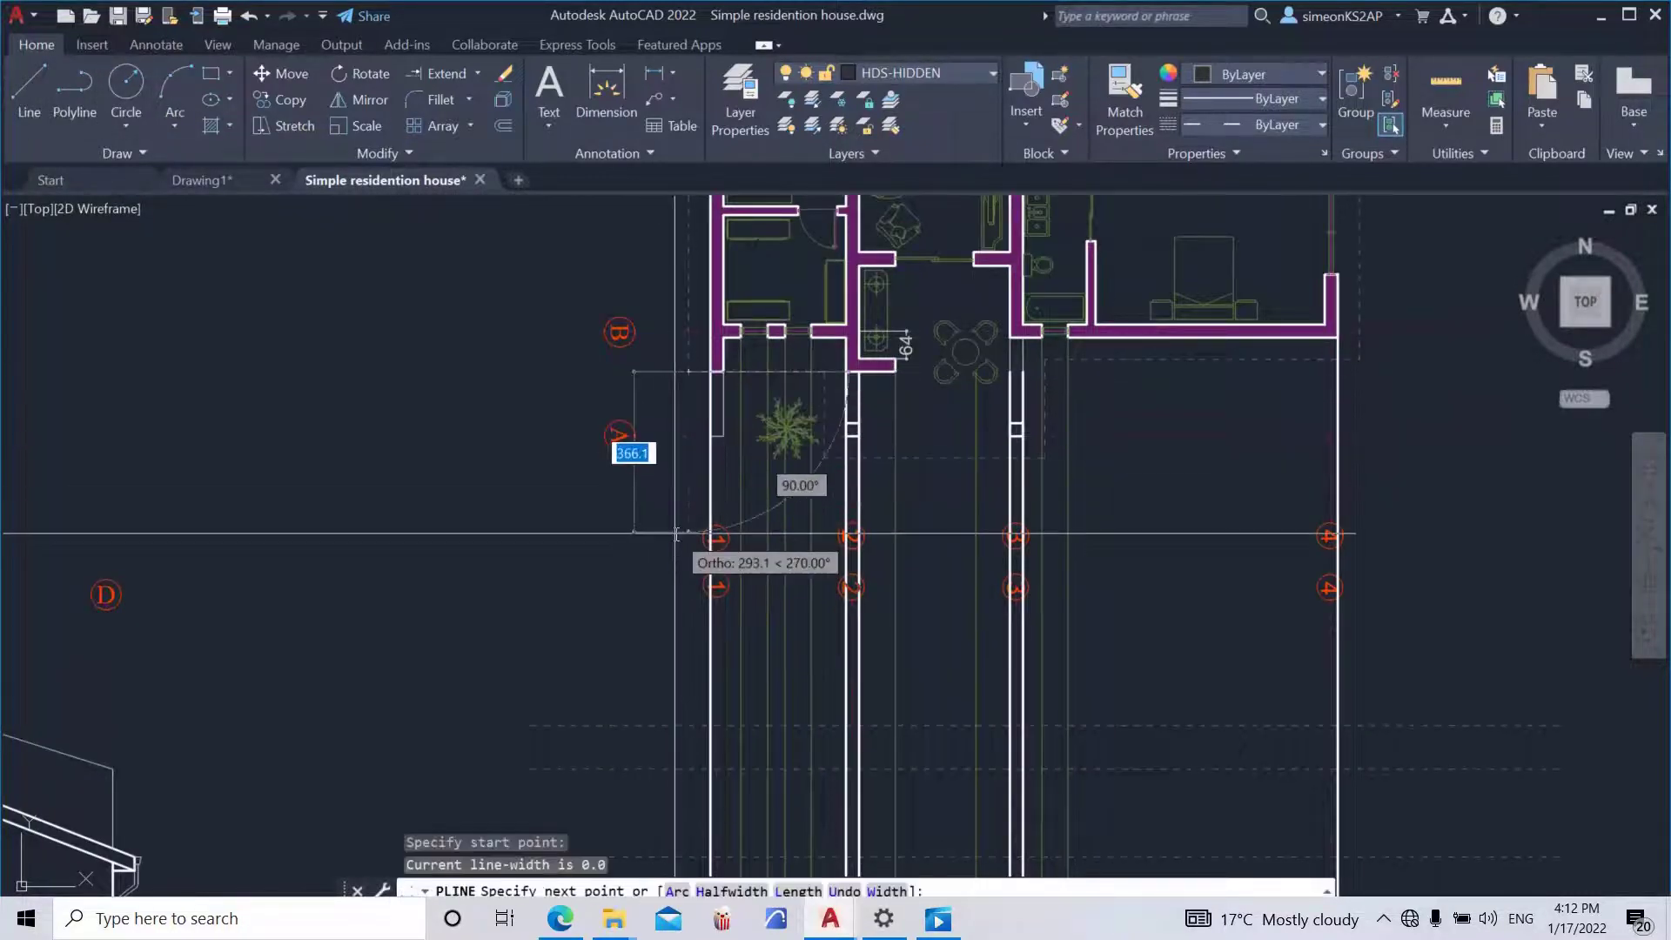
{"action": "scroll", "coordinate": [677, 533], "scroll_direction": "down", "scroll_amount": 5}
{"action": "scroll", "coordinate": [705, 609], "scroll_direction": "up", "scroll_amount": 5}
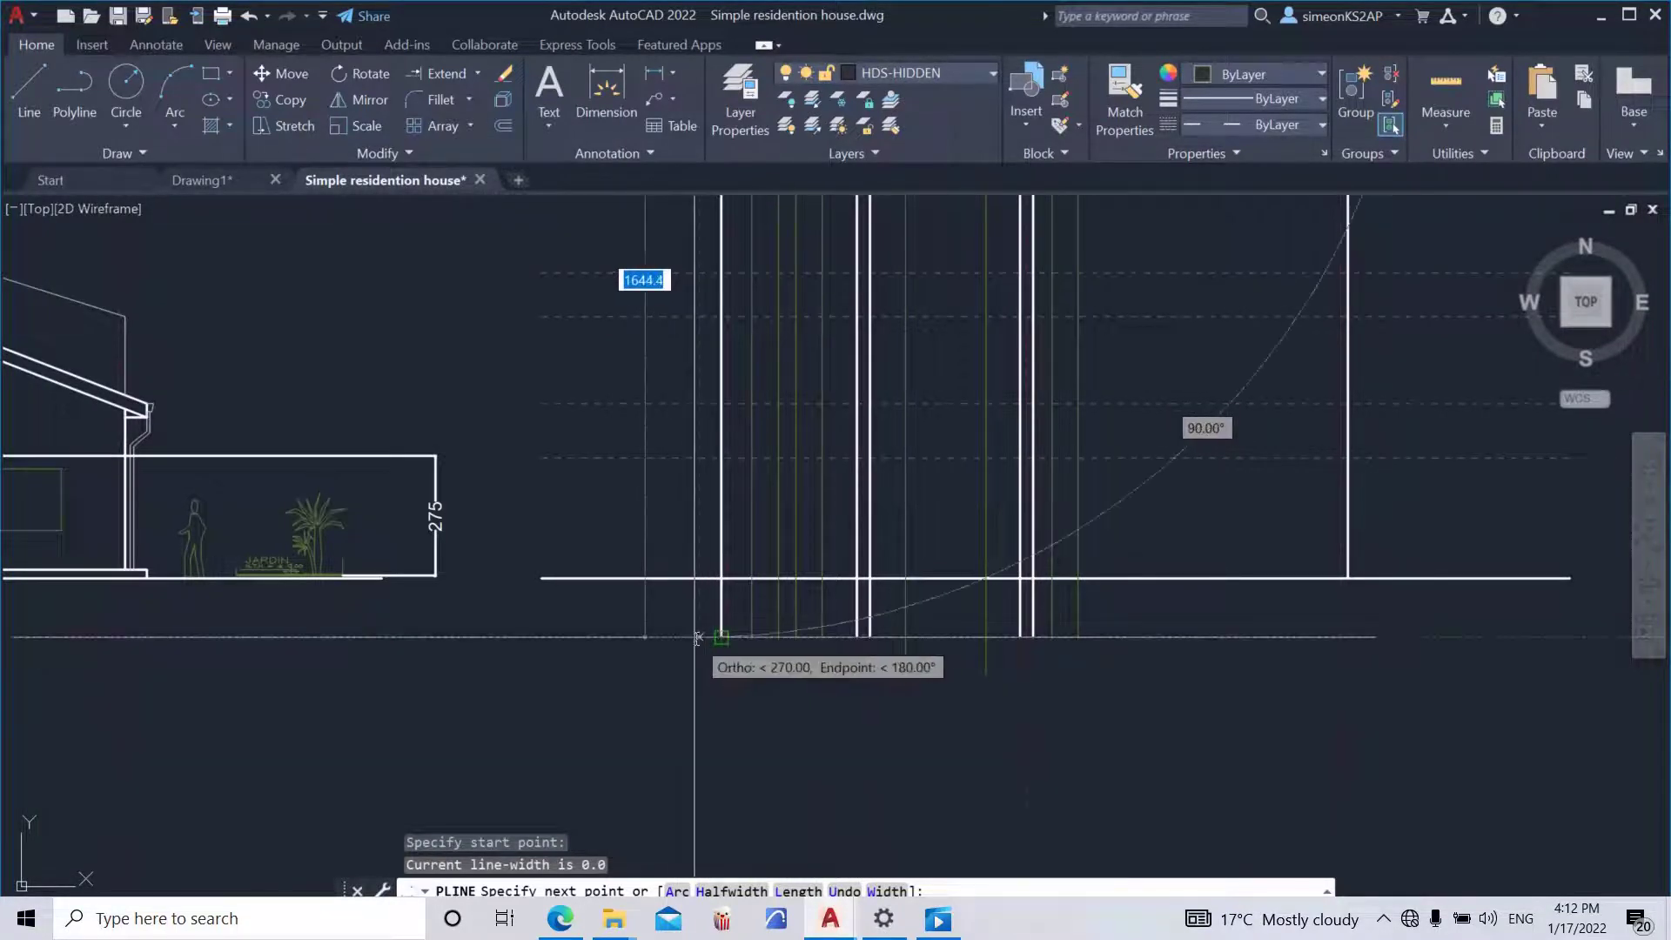
{"action": "left_click", "coordinate": [697, 637]}
{"action": "key", "text": "Escape"}
{"action": "scroll", "coordinate": [707, 535], "scroll_direction": "down", "scroll_amount": 5}
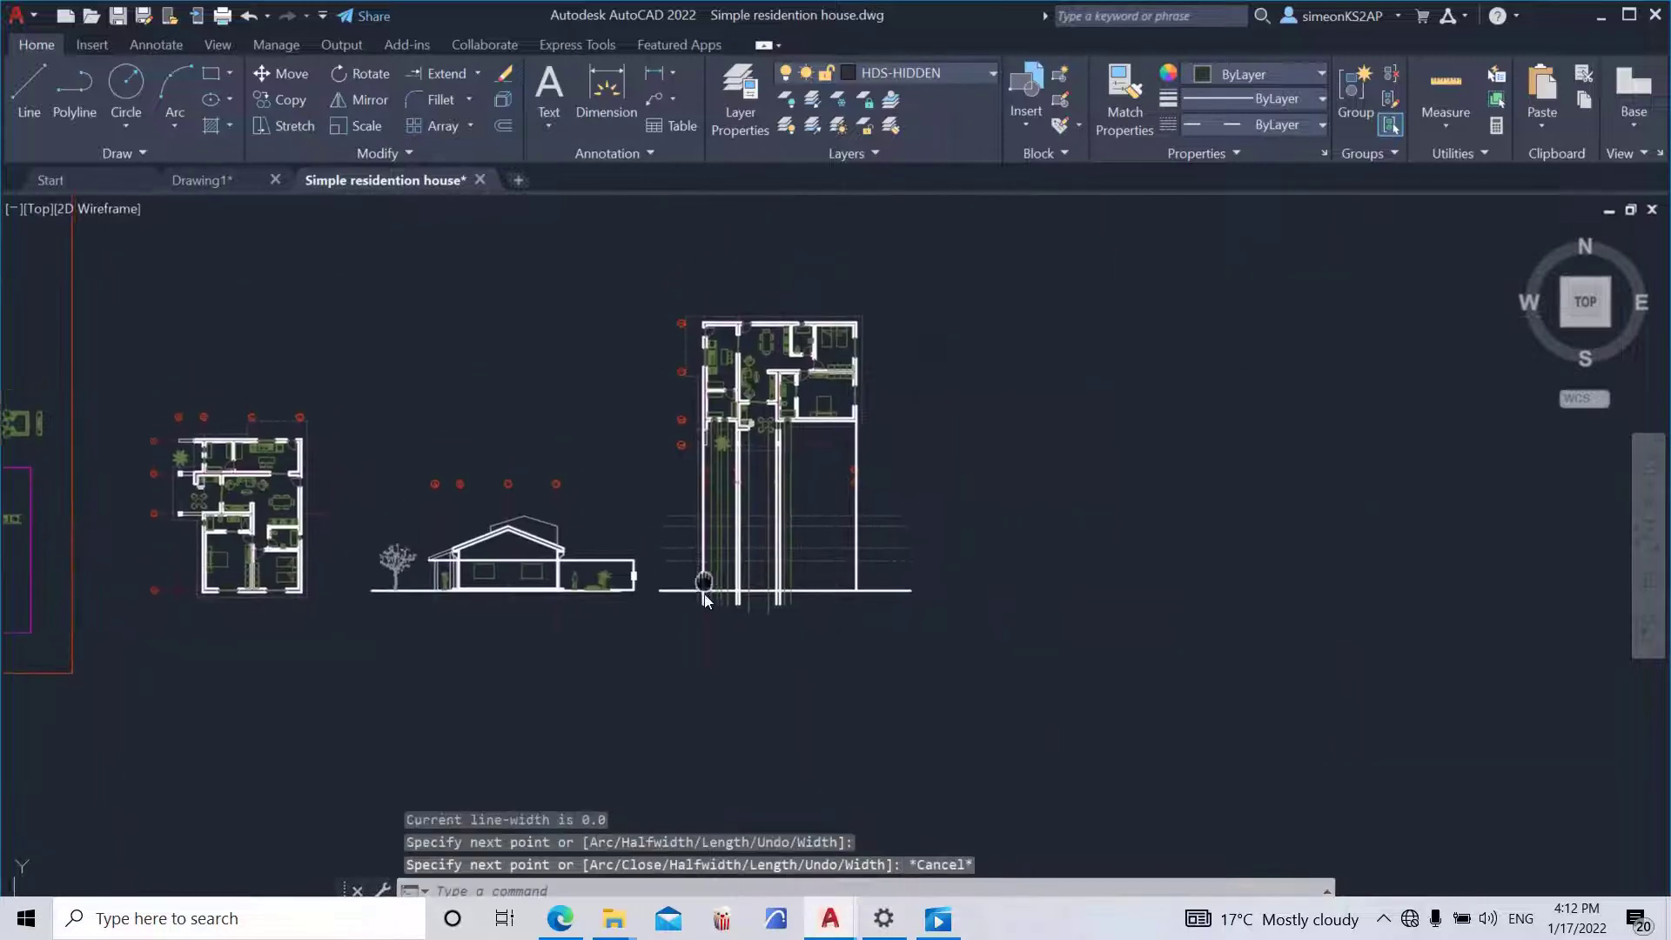
{"action": "scroll", "coordinate": [697, 486], "scroll_direction": "up", "scroll_amount": 6}
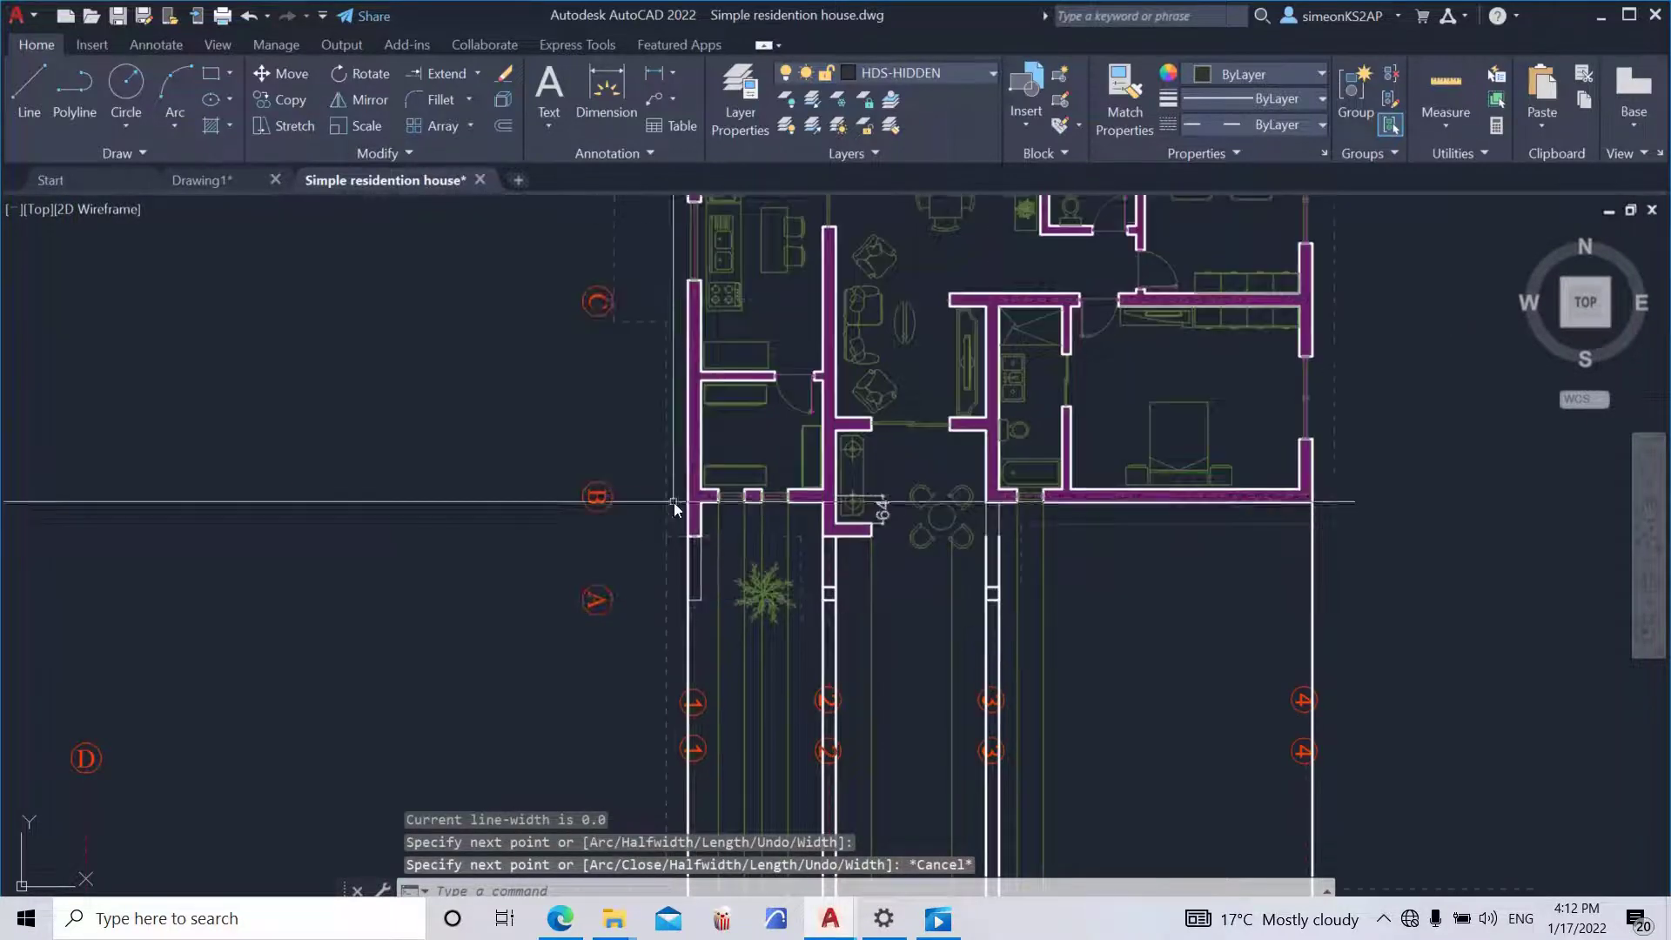
{"action": "scroll", "coordinate": [708, 402], "scroll_direction": "up", "scroll_amount": 3}
- Copy the projection line from the plan's left wall corner to its lower right corner
{"action": "left_click", "coordinate": [705, 431]}
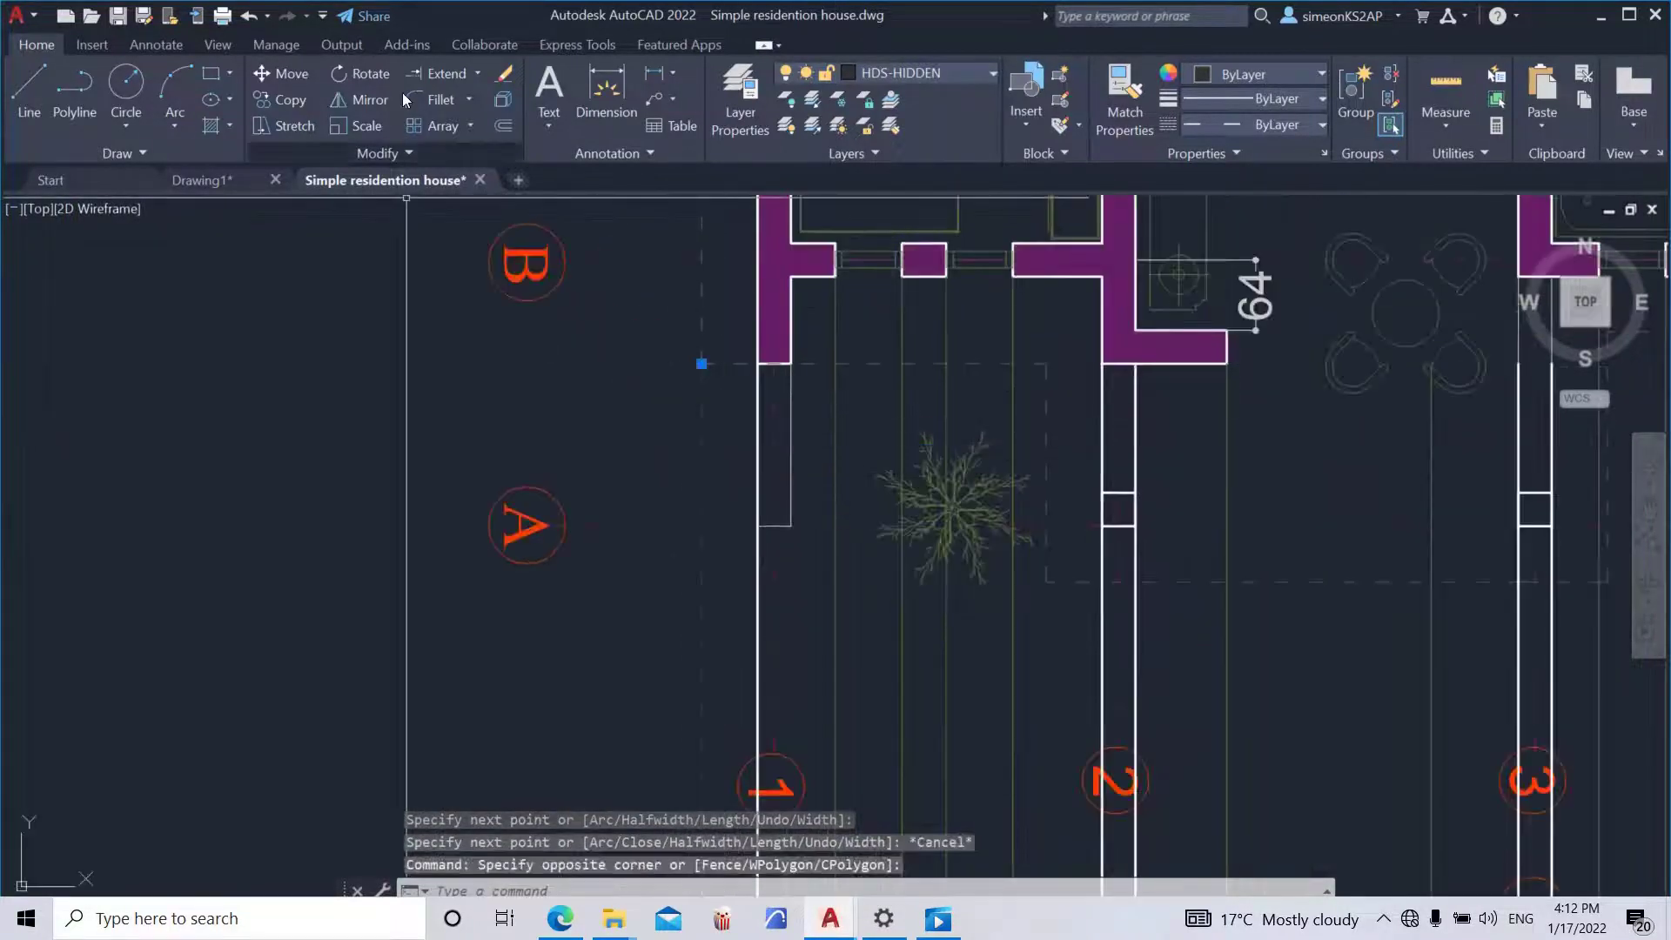
{"action": "left_click", "coordinate": [281, 99]}
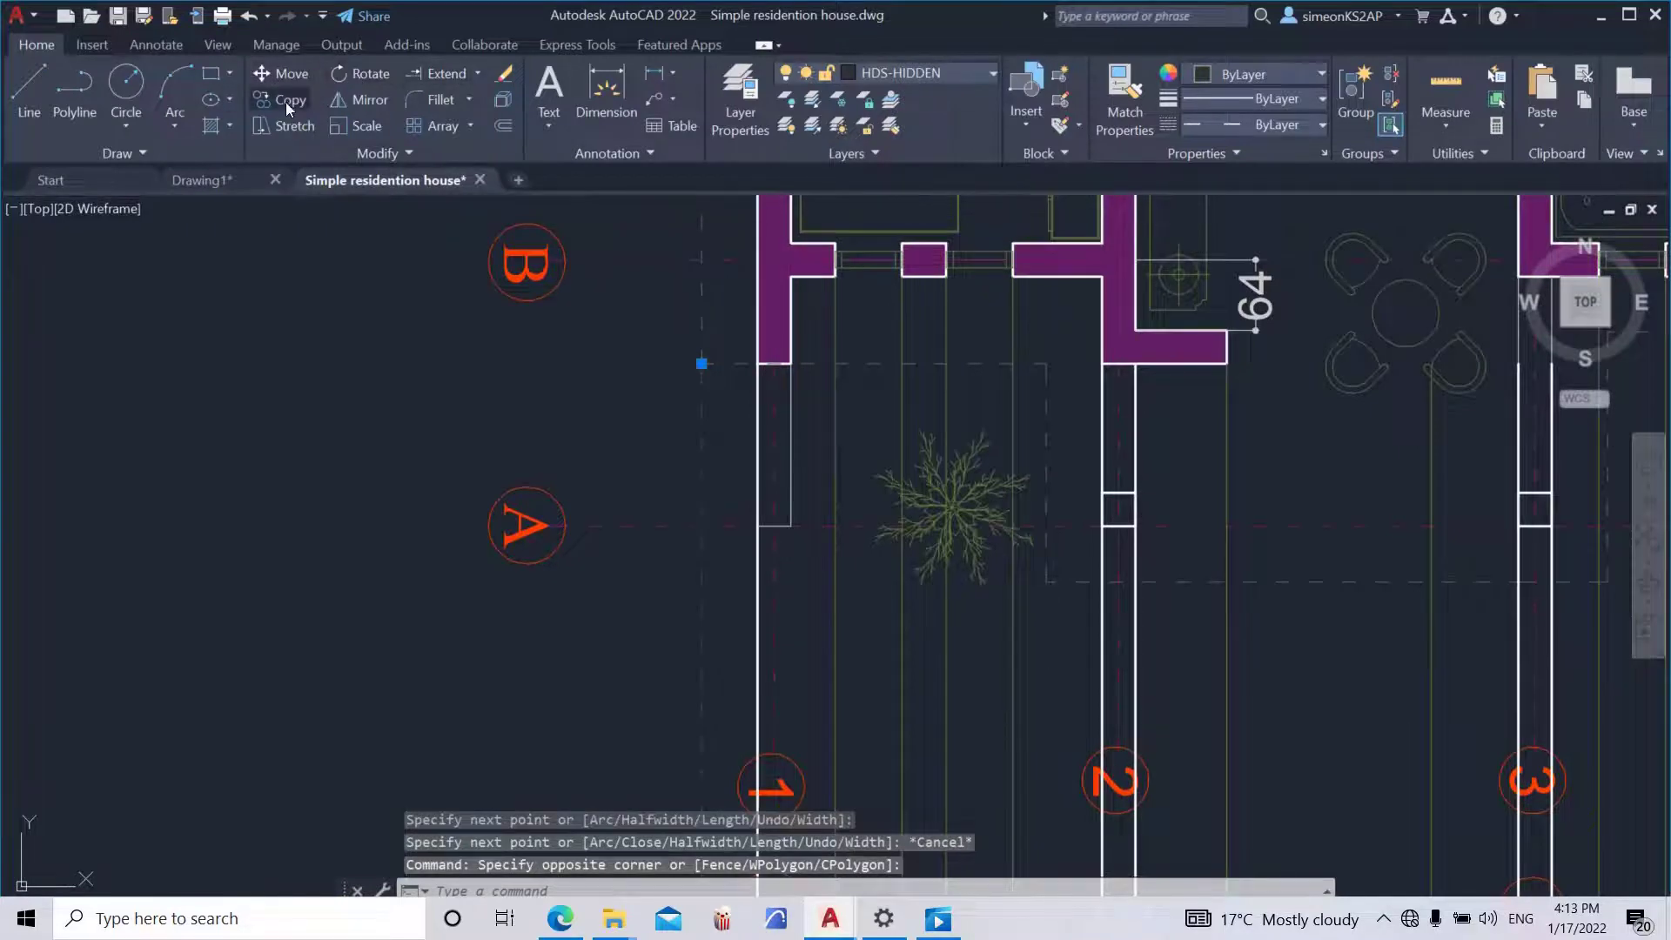
{"action": "scroll", "coordinate": [769, 449], "scroll_direction": "down", "scroll_amount": 4}
{"action": "middle_click_drag", "start_coordinate": [778, 423], "coordinate": [748, 514]}
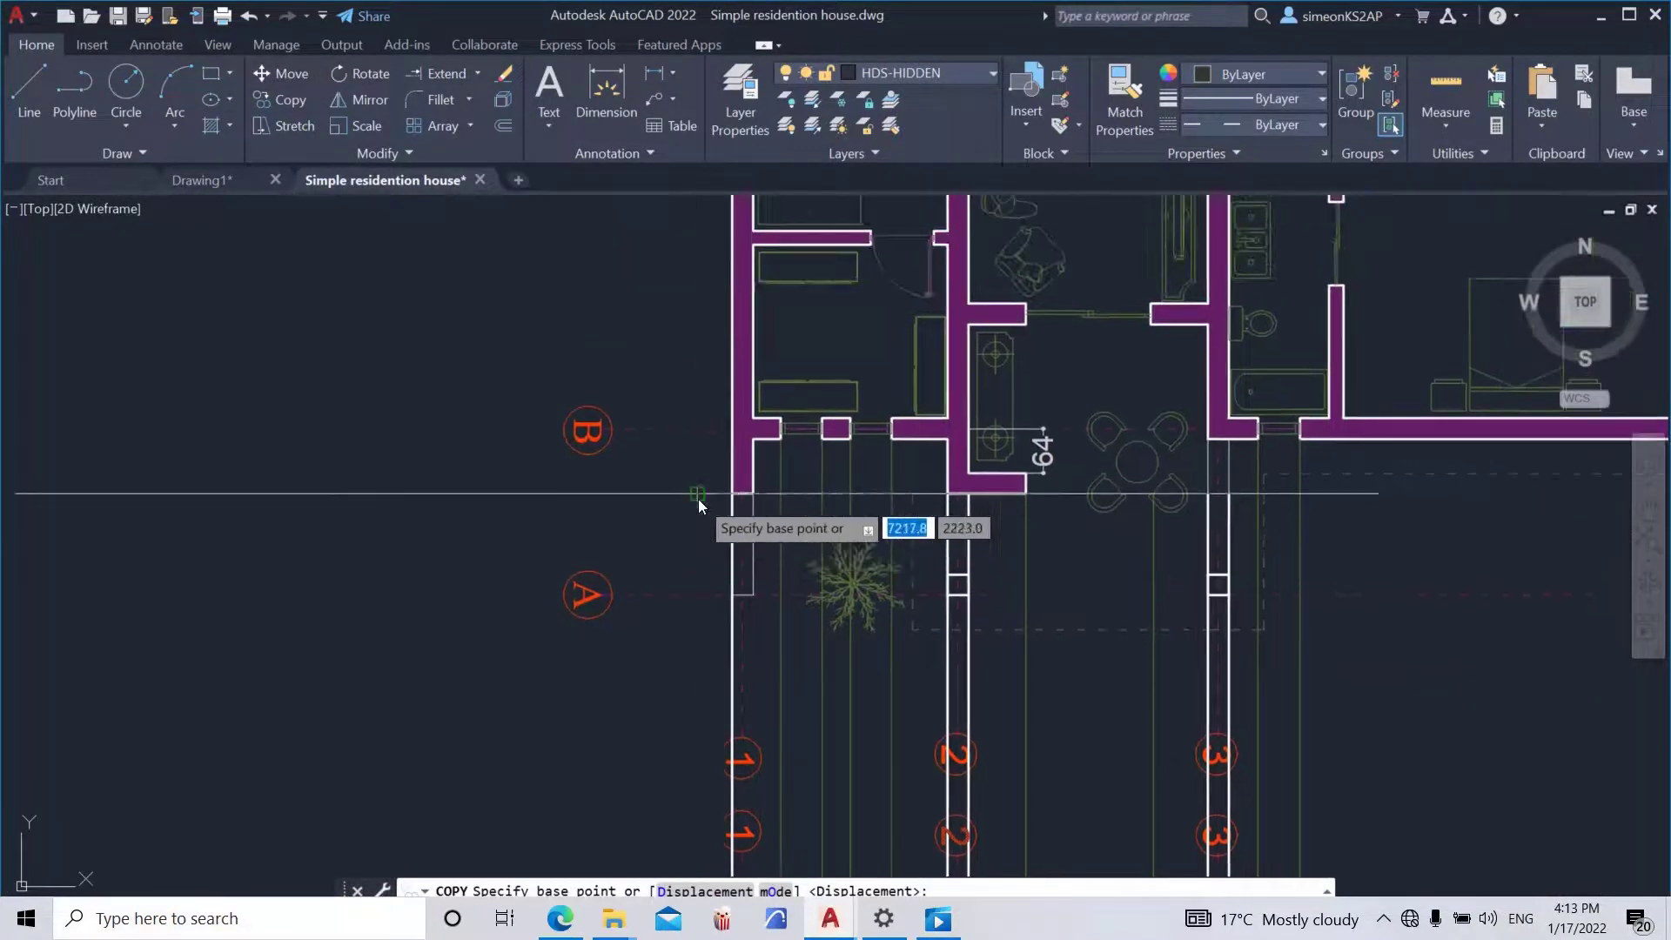
{"action": "left_click", "coordinate": [697, 496]}
{"action": "scroll", "coordinate": [692, 367], "scroll_direction": "down", "scroll_amount": 4}
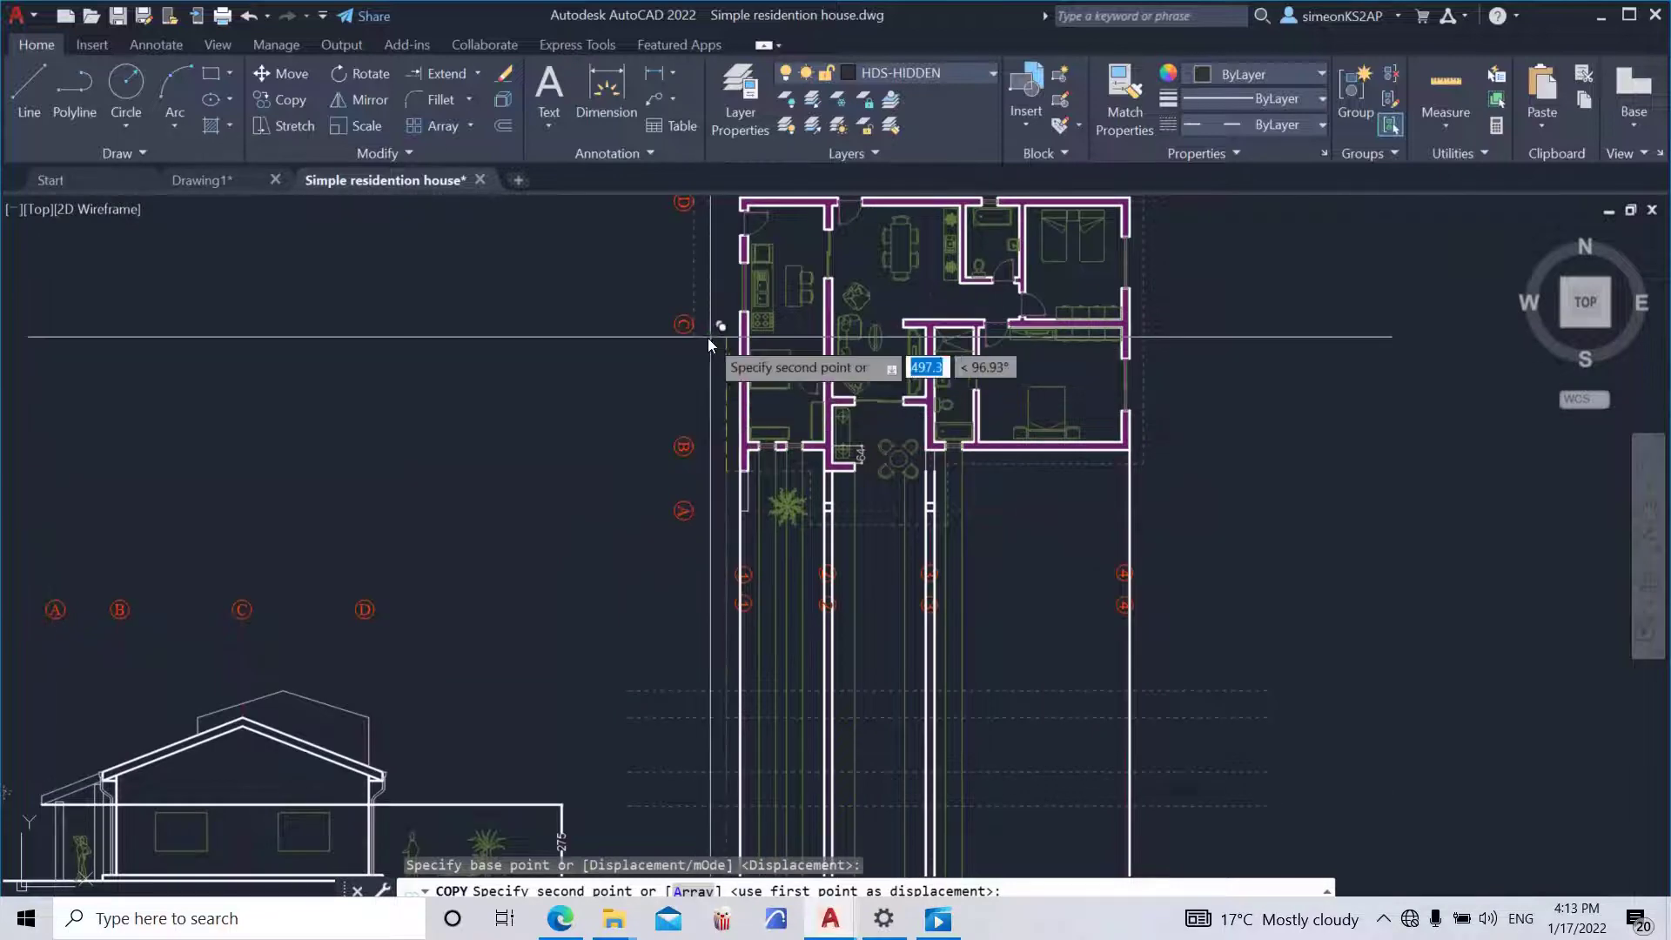
{"action": "scroll", "coordinate": [861, 426], "scroll_direction": "down", "scroll_amount": 5}
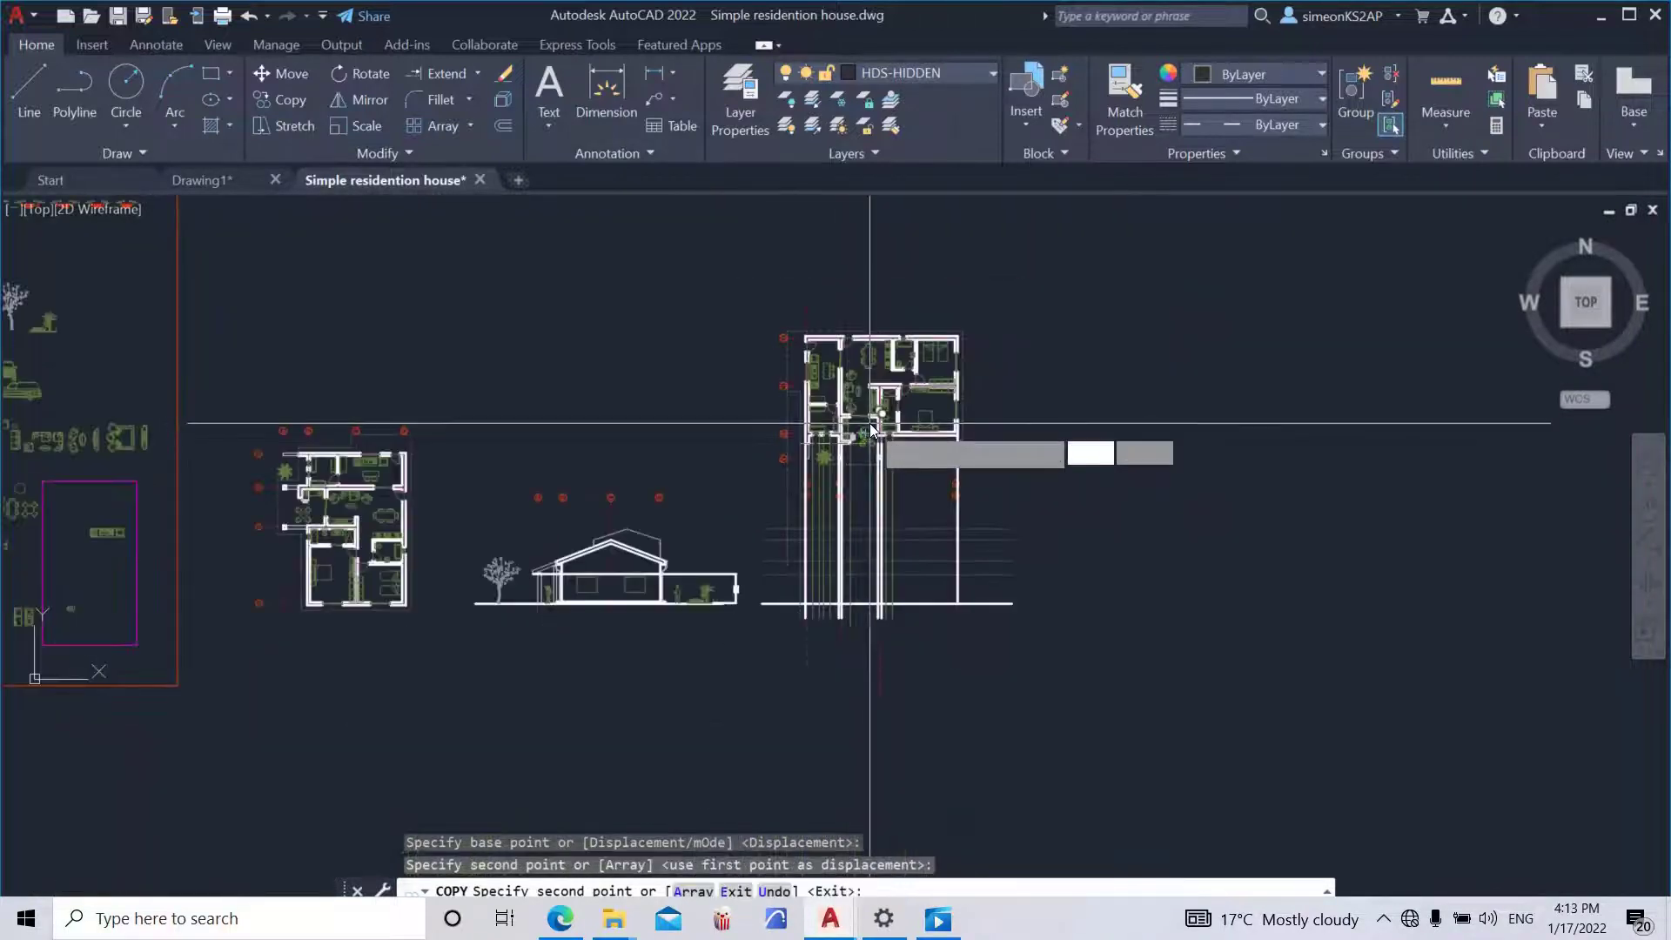
{"action": "scroll", "coordinate": [809, 409], "scroll_direction": "up", "scroll_amount": 4}
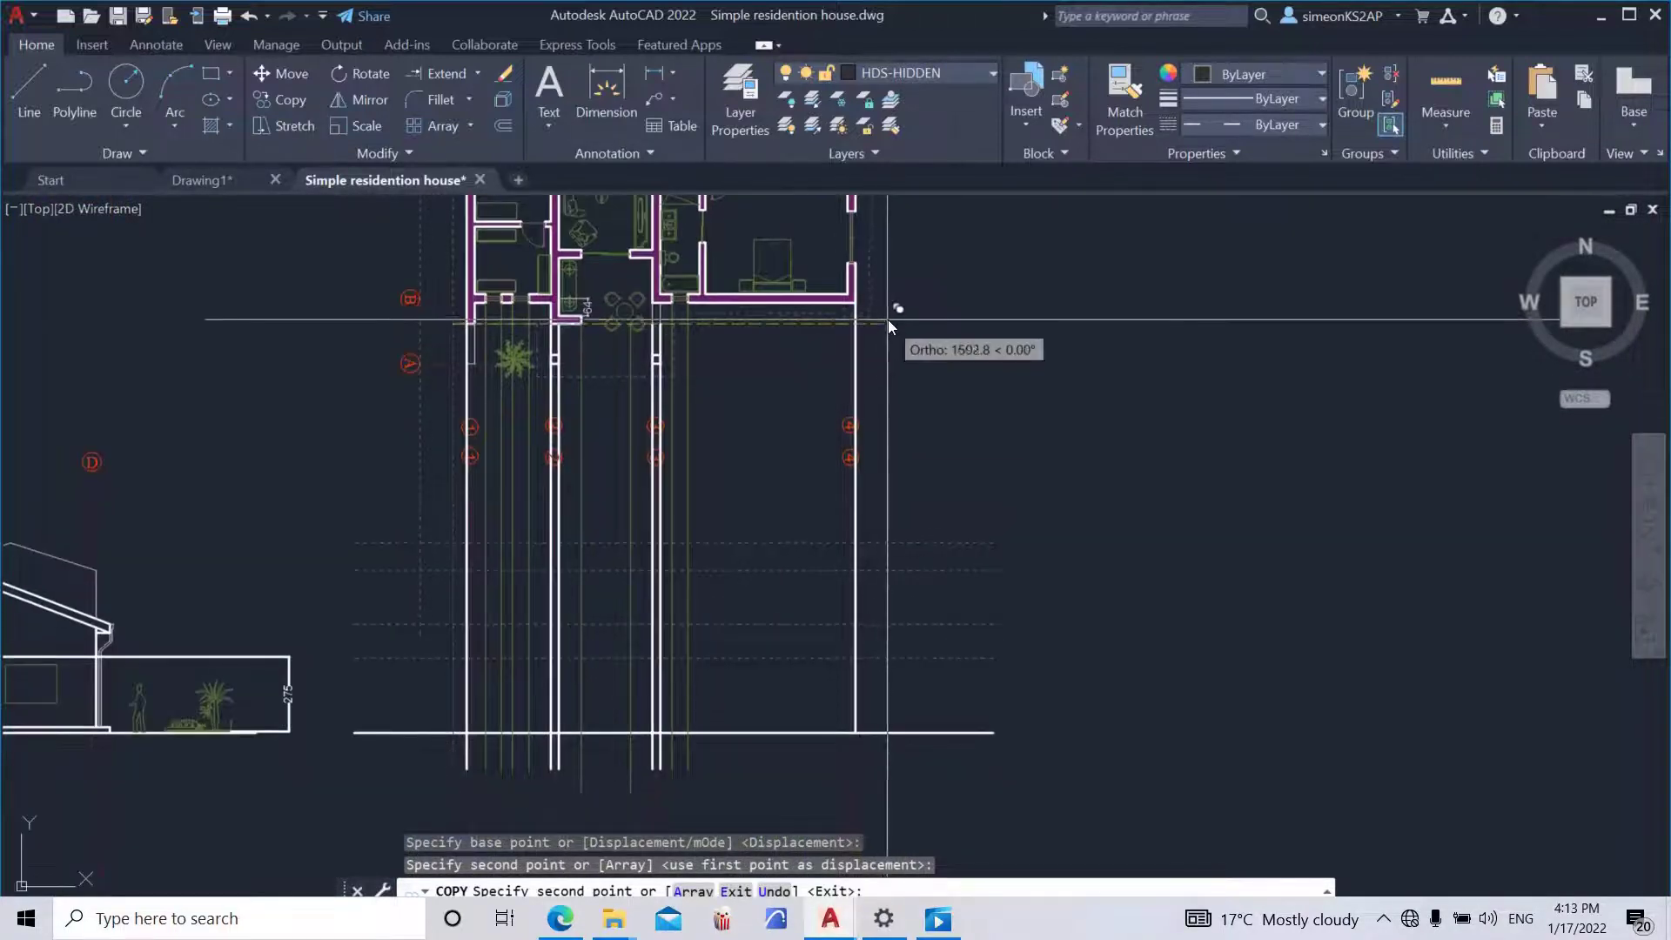
{"action": "left_click", "coordinate": [876, 319]}
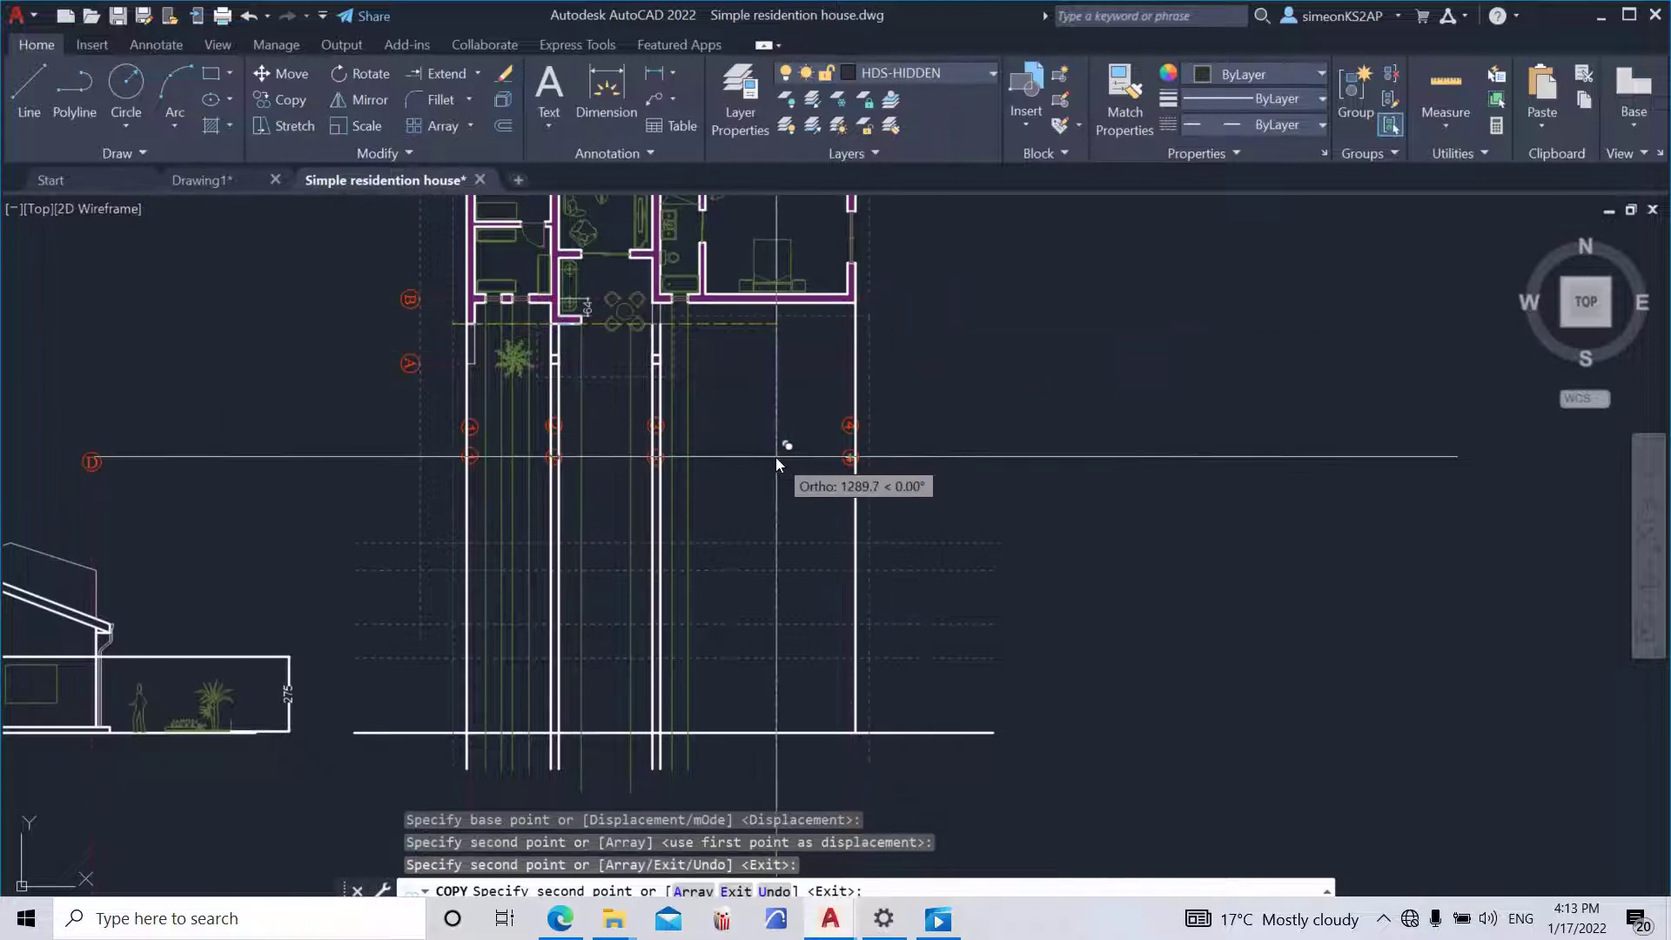
- Place two more copies at the column faces, then end the copy command
{"action": "middle_click_drag", "start_coordinate": [775, 459], "coordinate": [848, 423]}
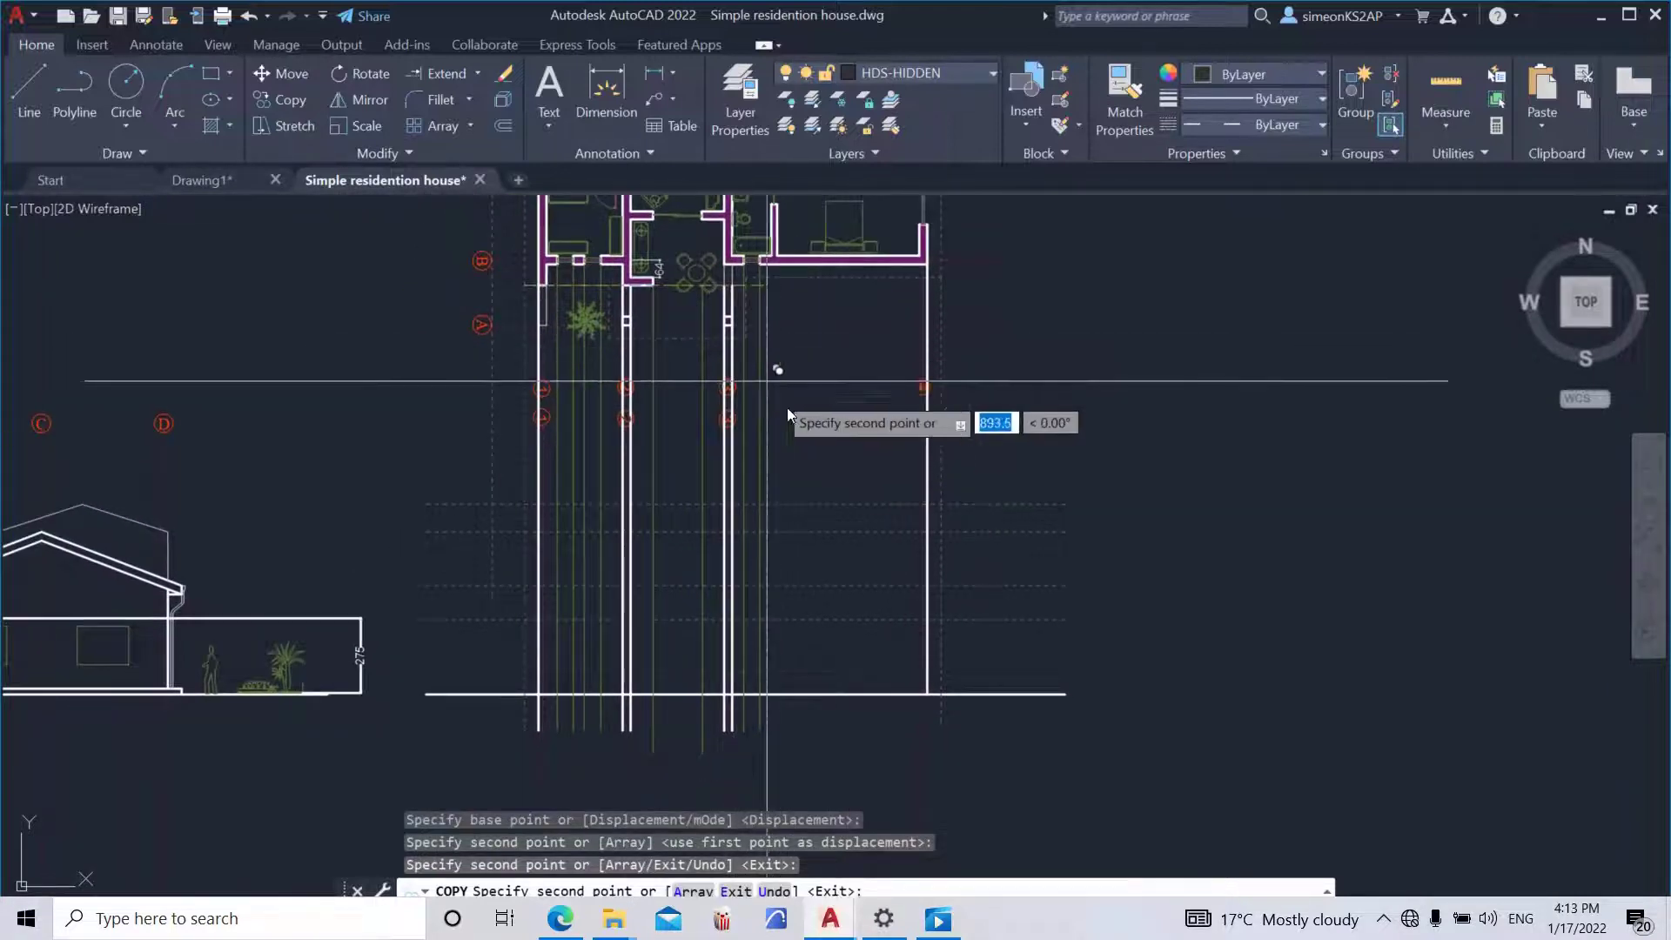
{"action": "scroll", "coordinate": [746, 355], "scroll_direction": "up", "scroll_amount": 8}
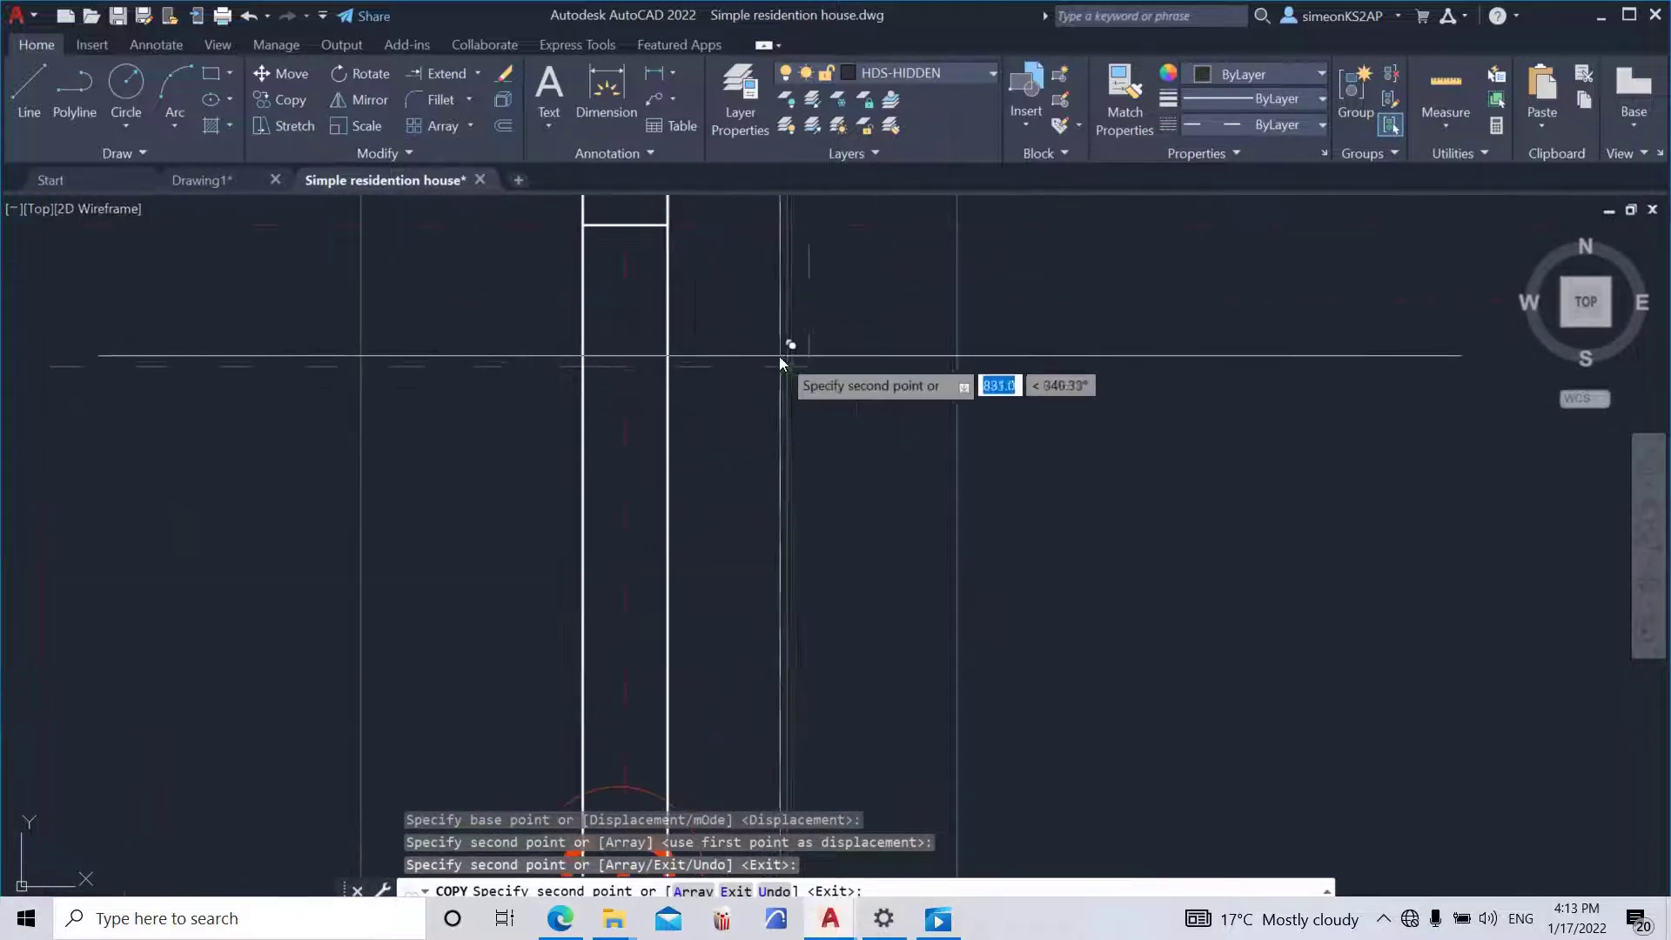
{"action": "left_click", "coordinate": [804, 372]}
{"action": "scroll", "coordinate": [806, 371], "scroll_direction": "down", "scroll_amount": 5}
{"action": "middle_click_drag", "start_coordinate": [769, 414], "coordinate": [891, 393]}
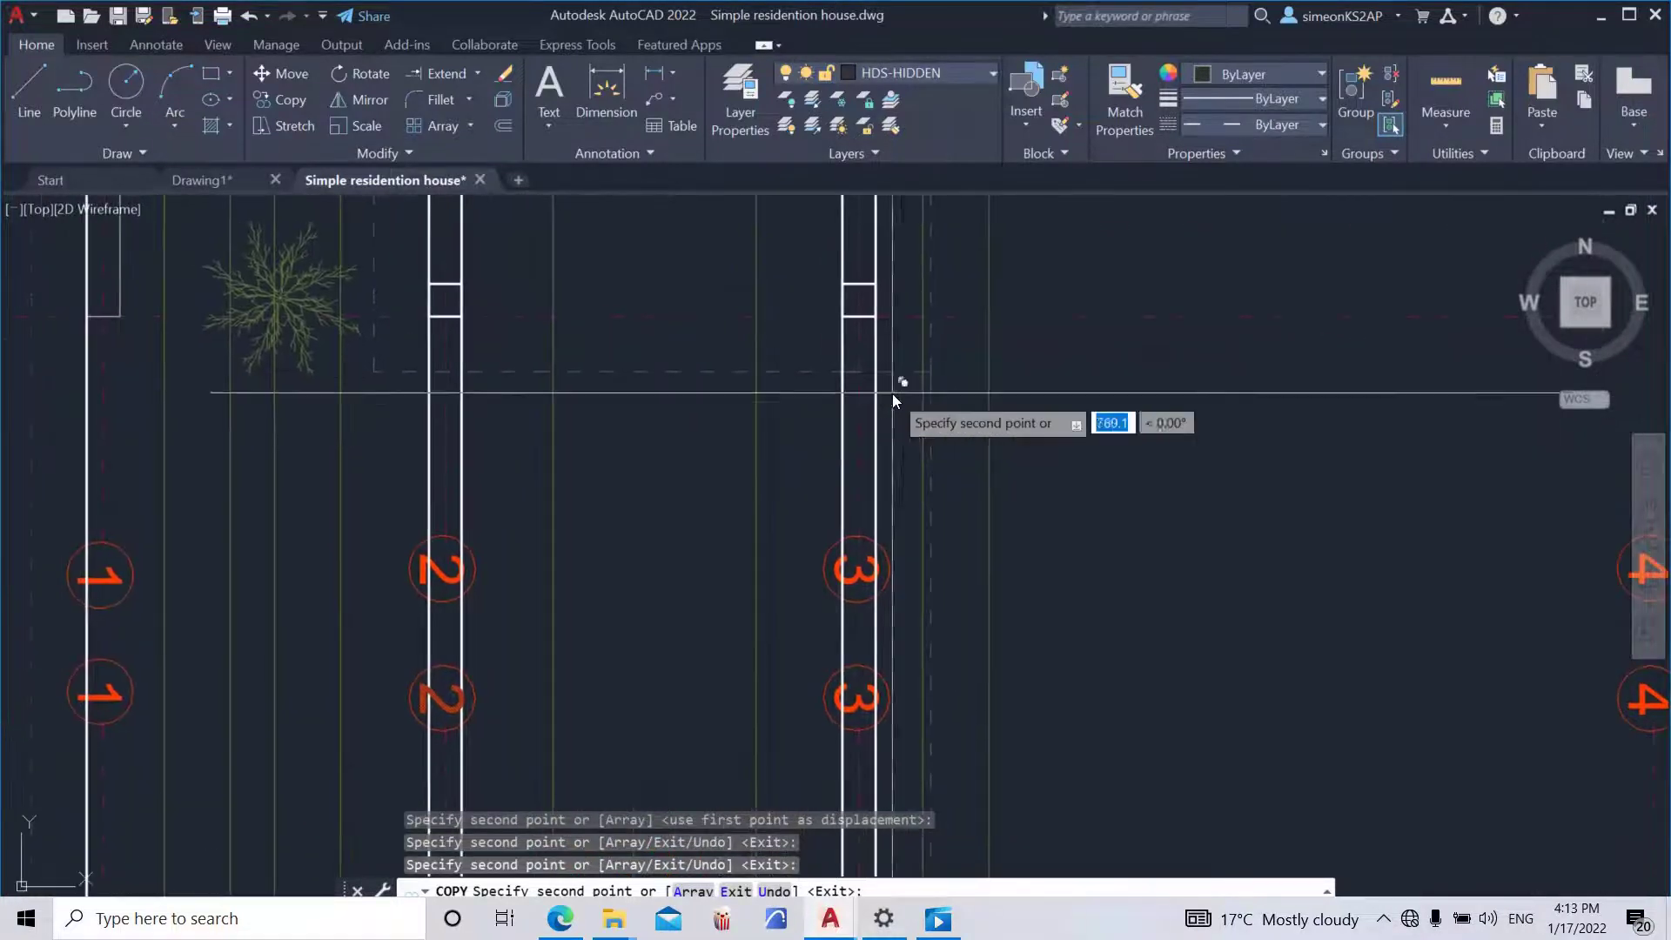
{"action": "scroll", "coordinate": [765, 398], "scroll_direction": "down", "scroll_amount": 4}
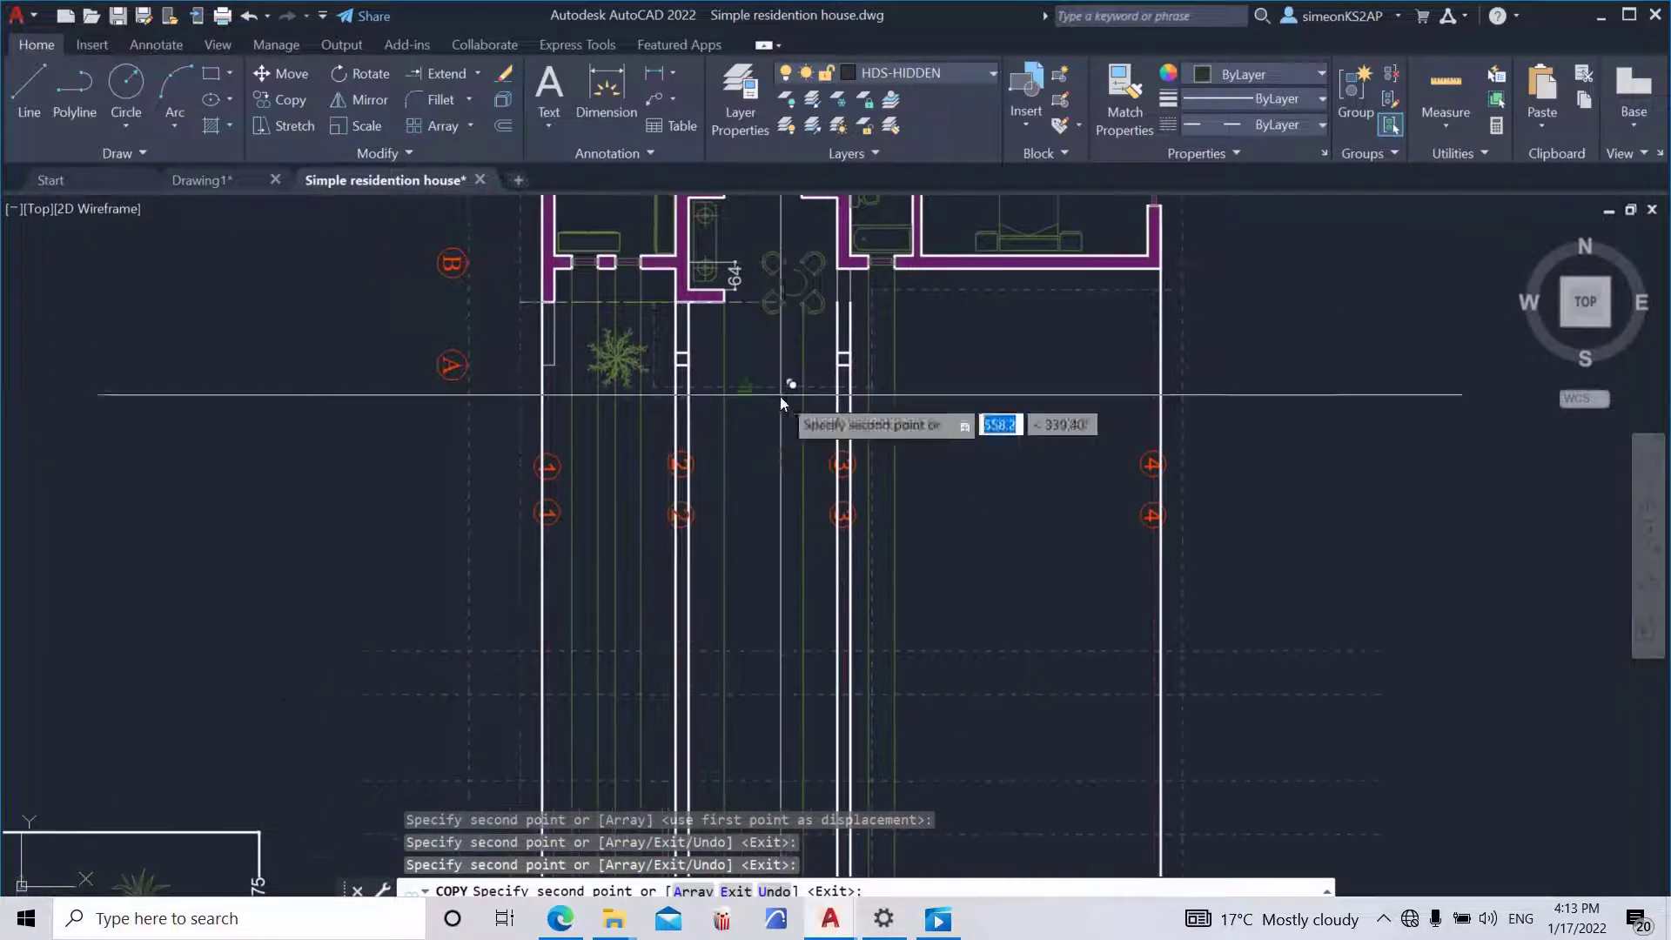
{"action": "left_click", "coordinate": [649, 388]}
{"action": "scroll", "coordinate": [747, 439], "scroll_direction": "down", "scroll_amount": 4}
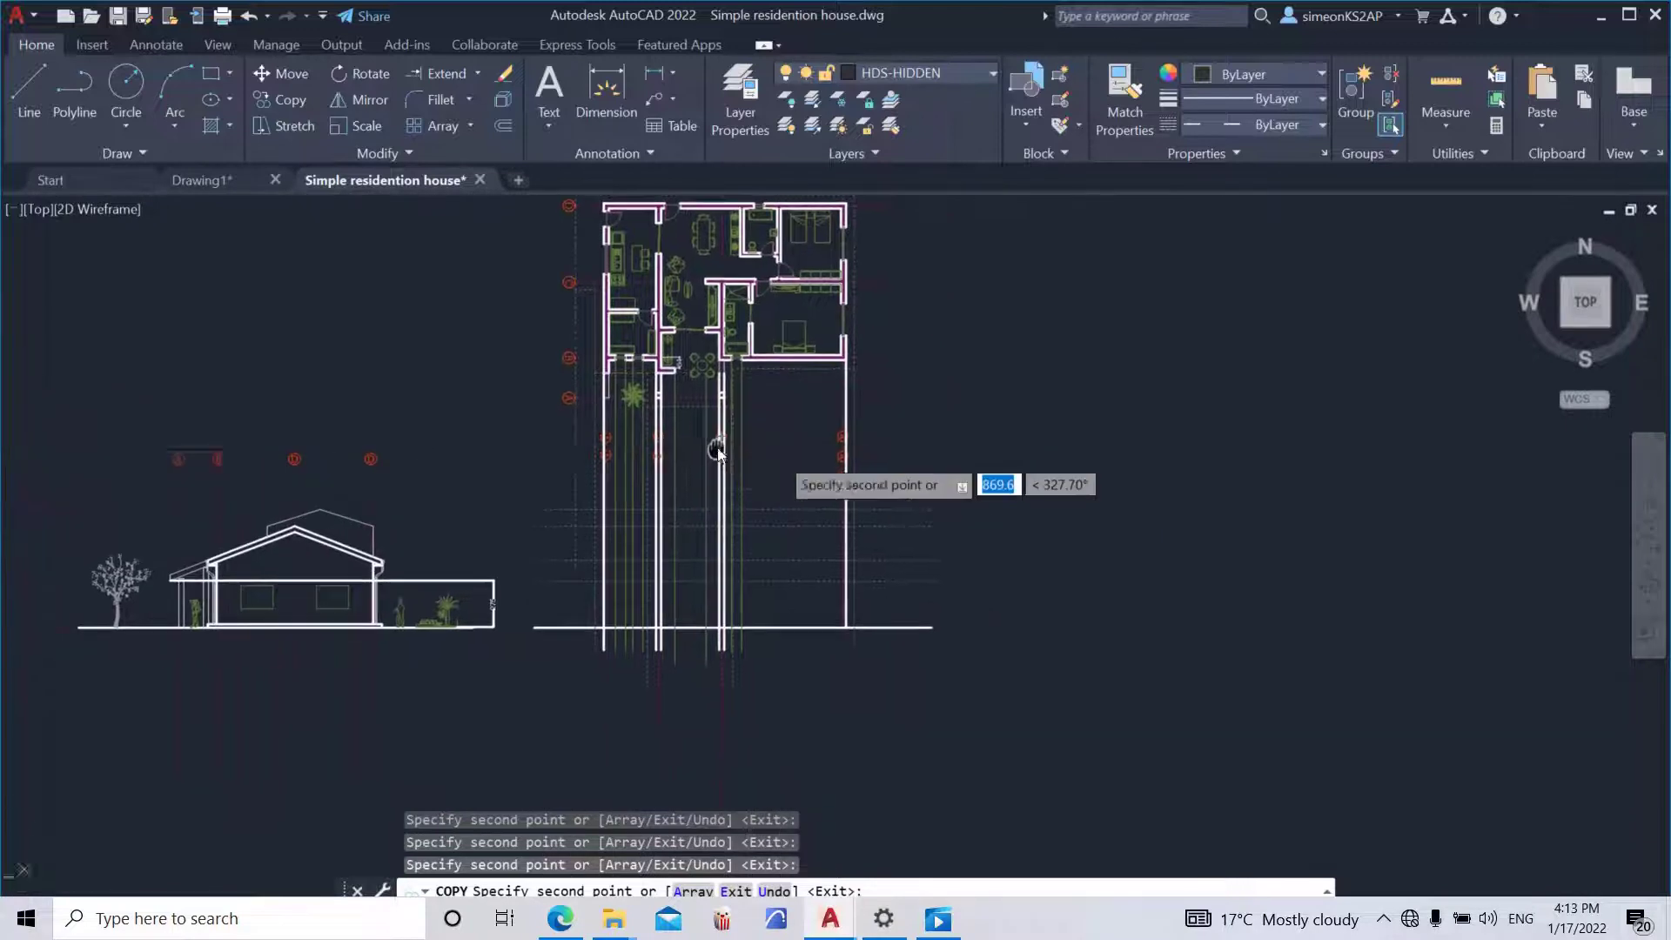
{"action": "key", "text": "Escape"}
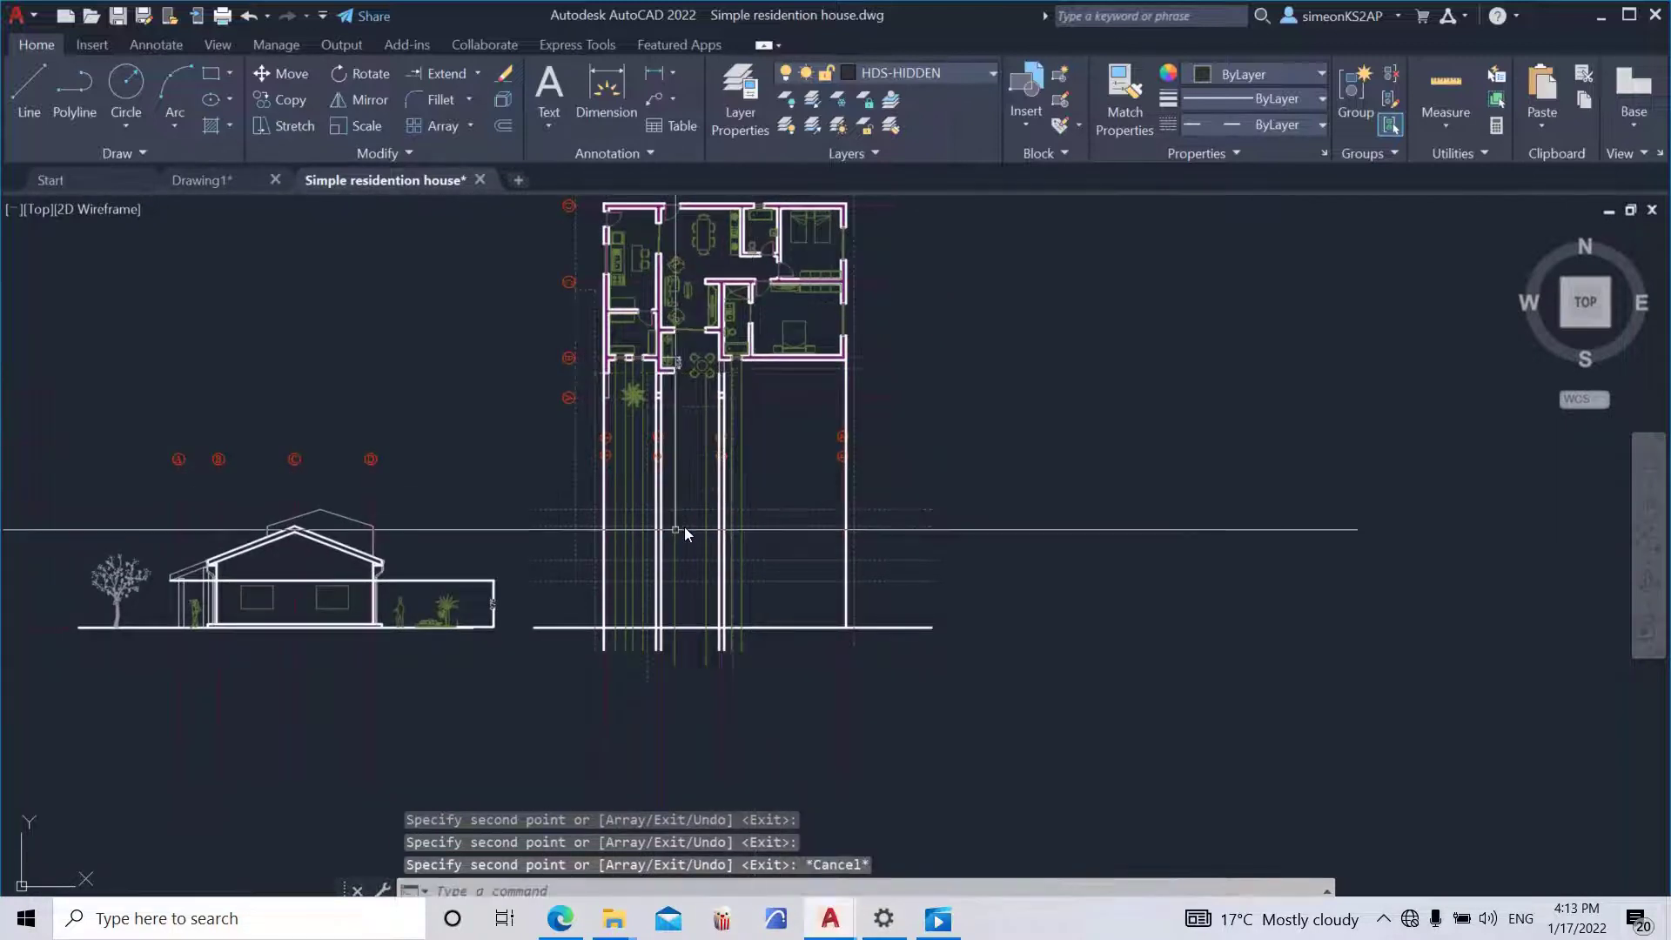
{"action": "mouse_move", "coordinate": [568, 555]}
{"action": "middle_mouse_down"}
{"action": "mouse_move", "coordinate": [597, 485]}
{"action": "mouse_move", "coordinate": [579, 468]}
{"action": "middle_mouse_up"}
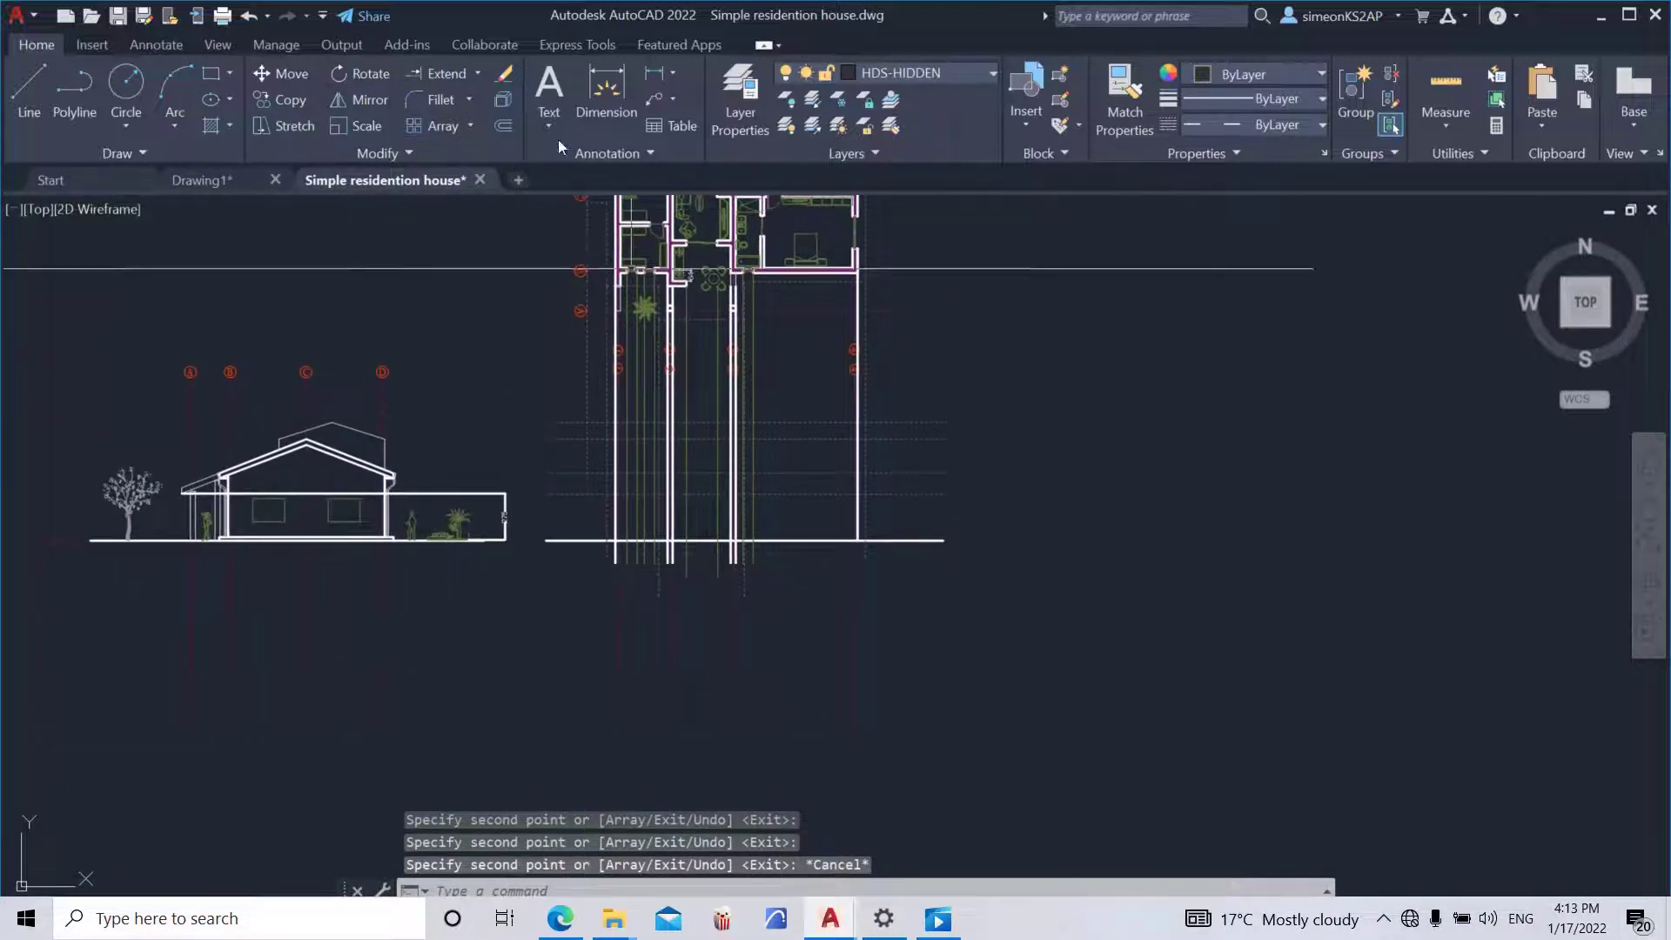
{"action": "left_click", "coordinate": [574, 541]}
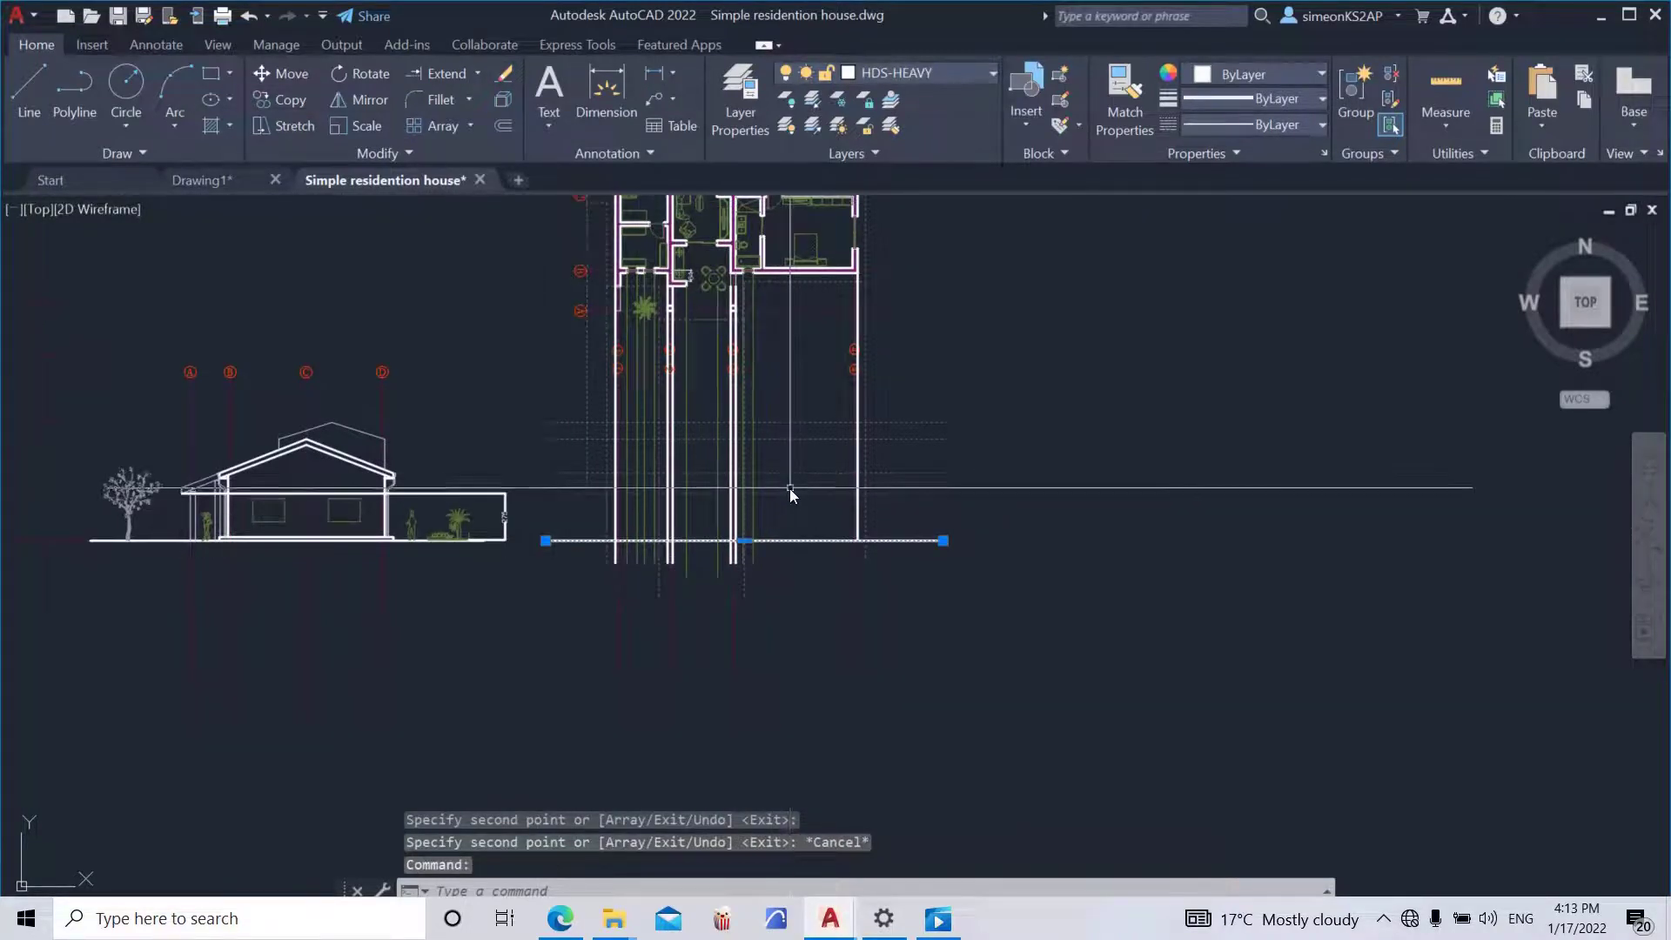
{"action": "middle_click_drag", "start_coordinate": [790, 488], "coordinate": [865, 559]}
{"action": "key", "text": "Escape"}
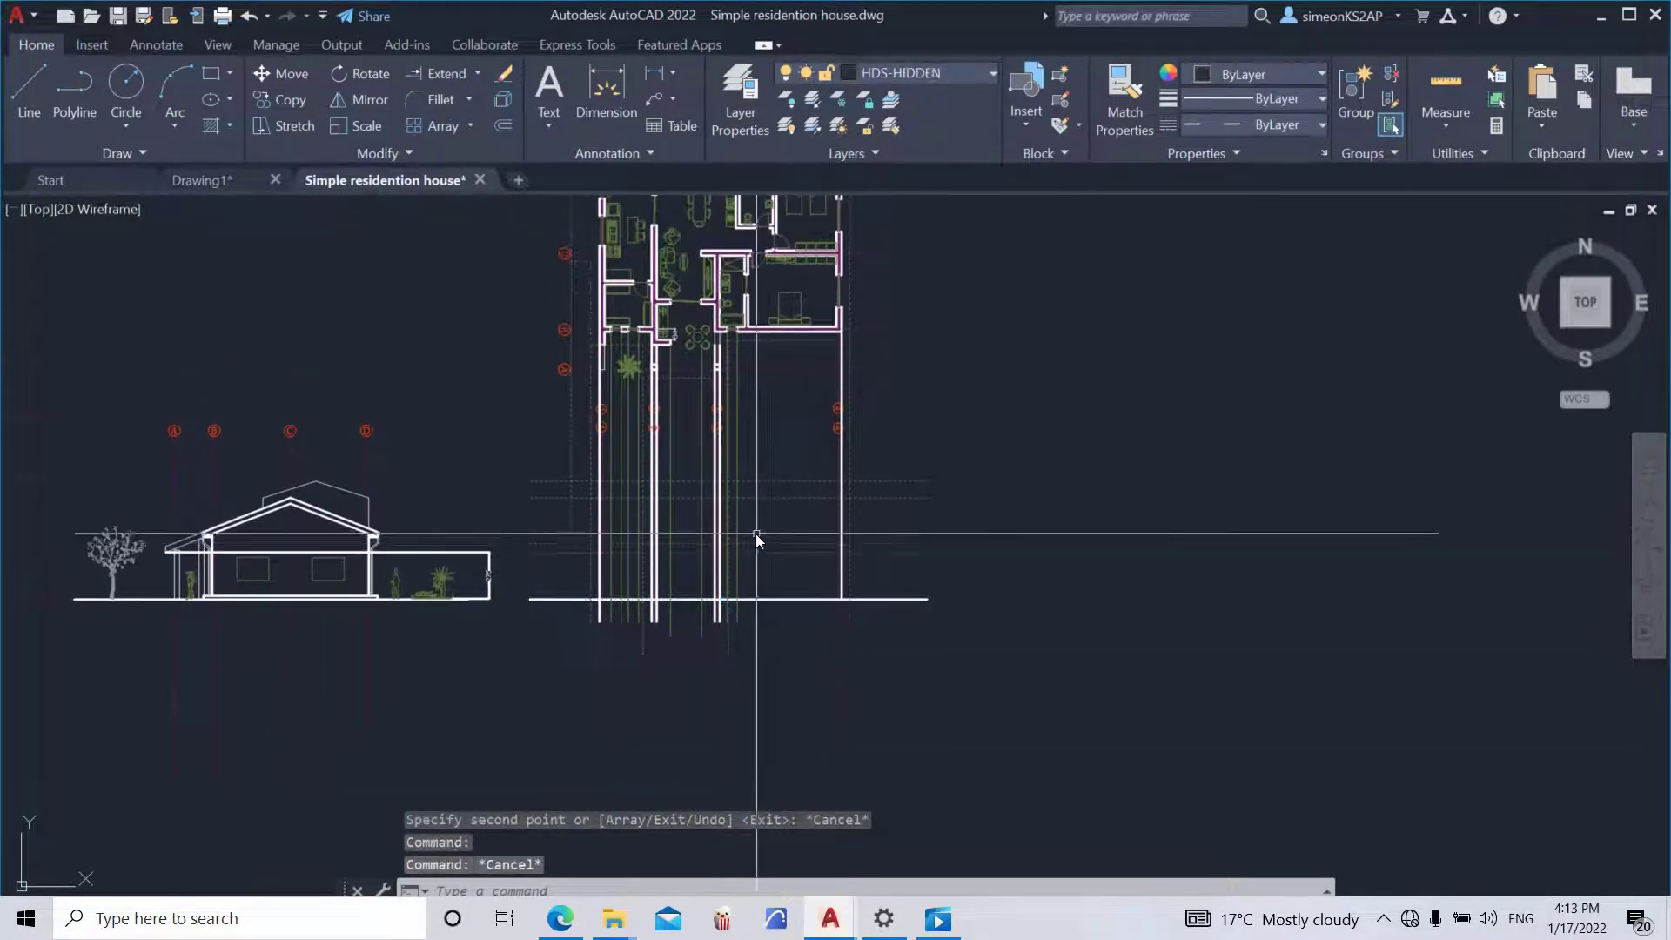
{"action": "scroll", "coordinate": [719, 514], "scroll_direction": "up", "scroll_amount": 2}
{"action": "scroll", "coordinate": [750, 520], "scroll_direction": "down", "scroll_amount": 2}
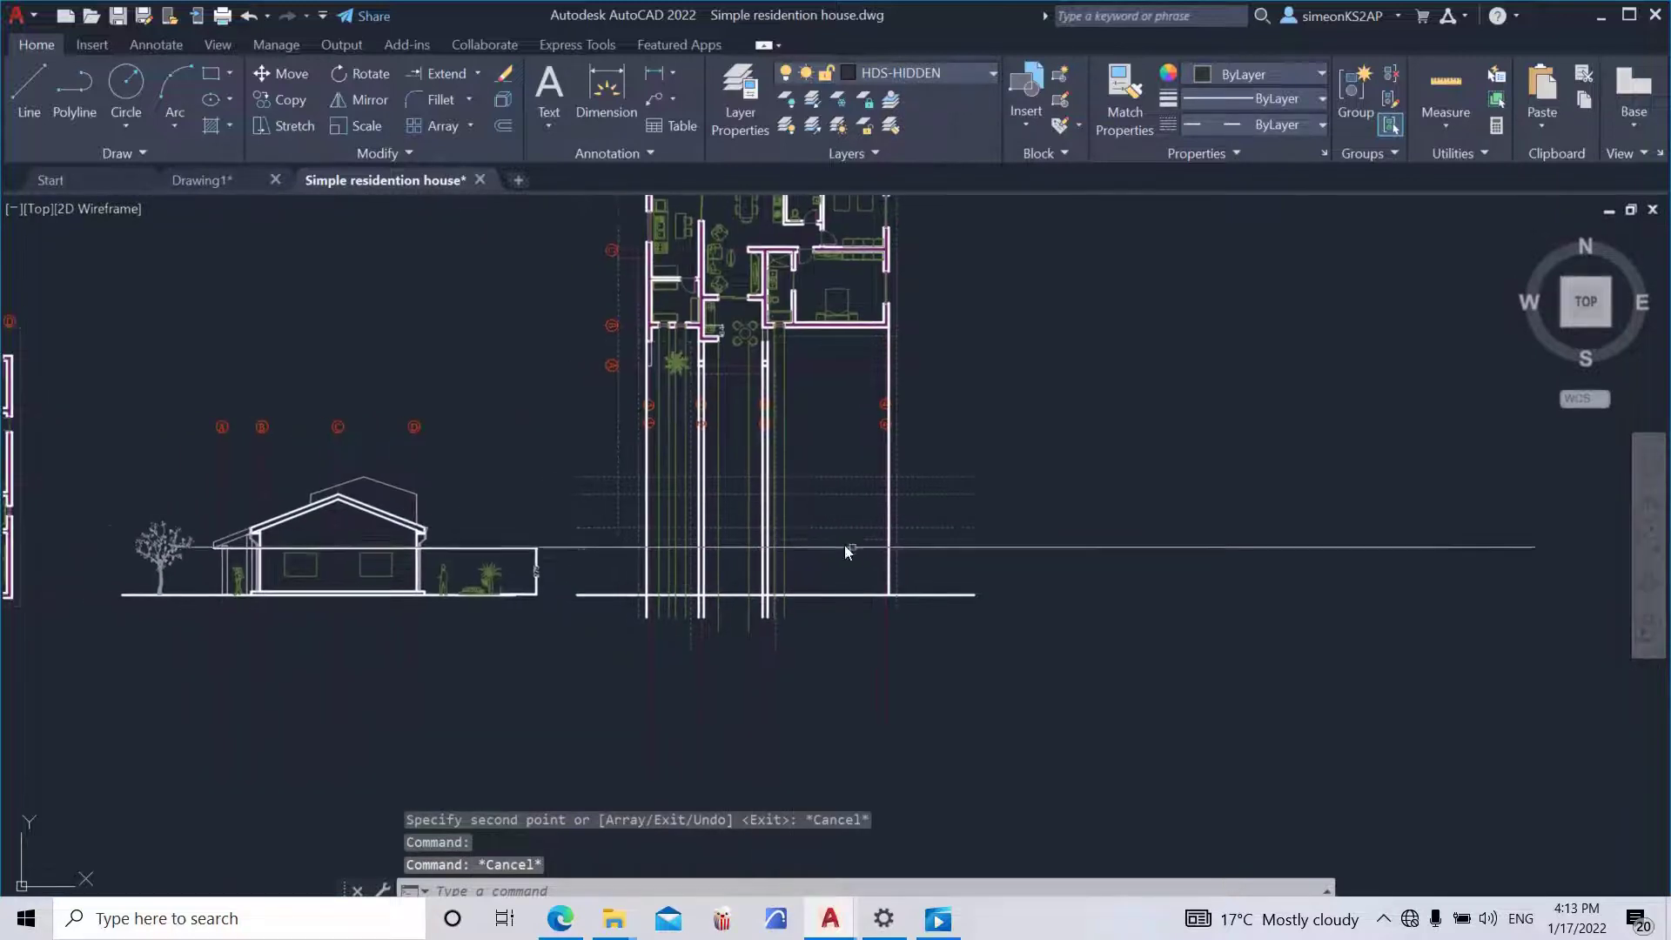
{"action": "scroll", "coordinate": [983, 556], "scroll_direction": "up", "scroll_amount": 3}
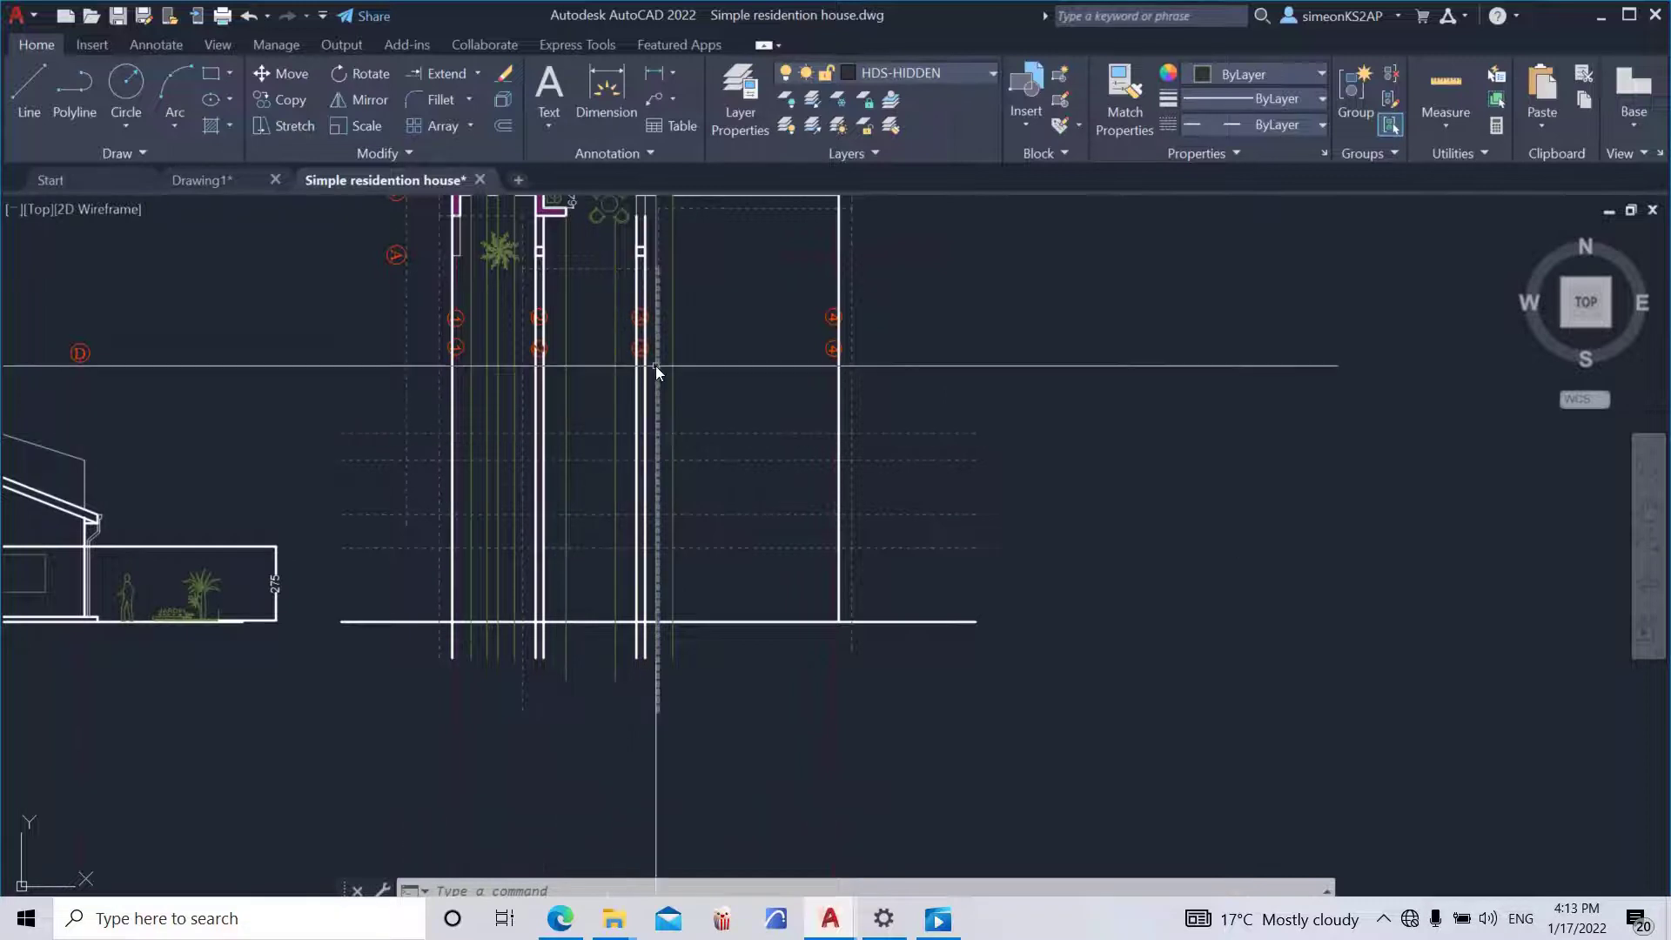
{"action": "middle_click_drag", "start_coordinate": [670, 380], "coordinate": [719, 431]}
{"action": "scroll", "coordinate": [678, 366], "scroll_direction": "down", "scroll_amount": 5}
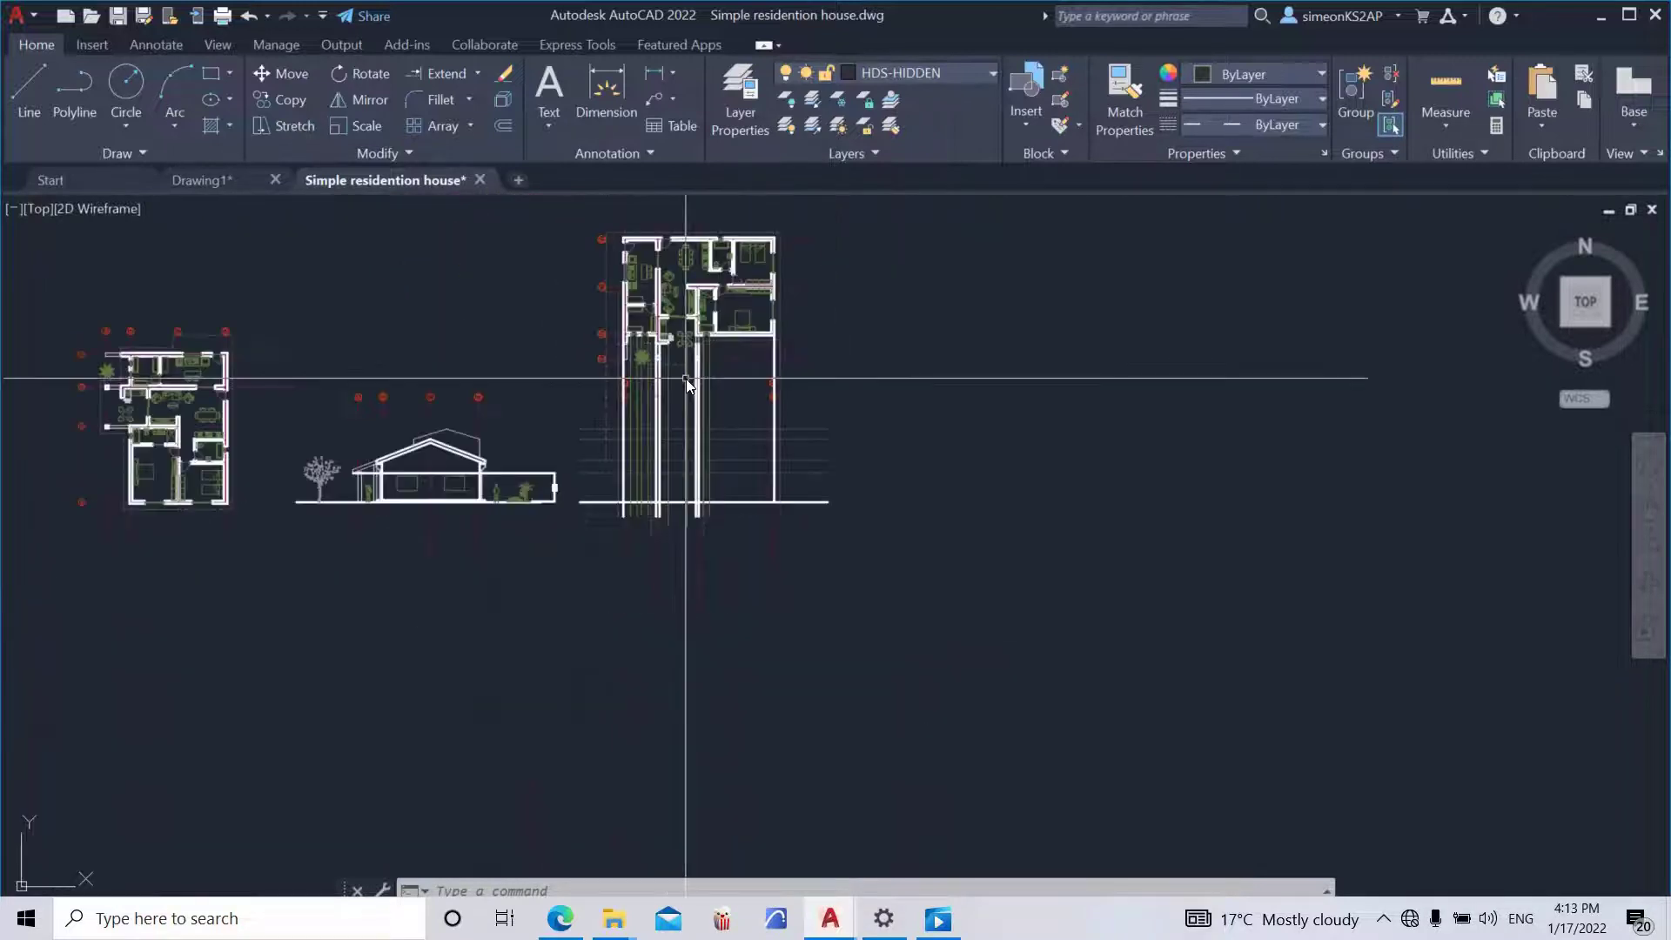
{"action": "scroll", "coordinate": [449, 468], "scroll_direction": "up", "scroll_amount": 5}
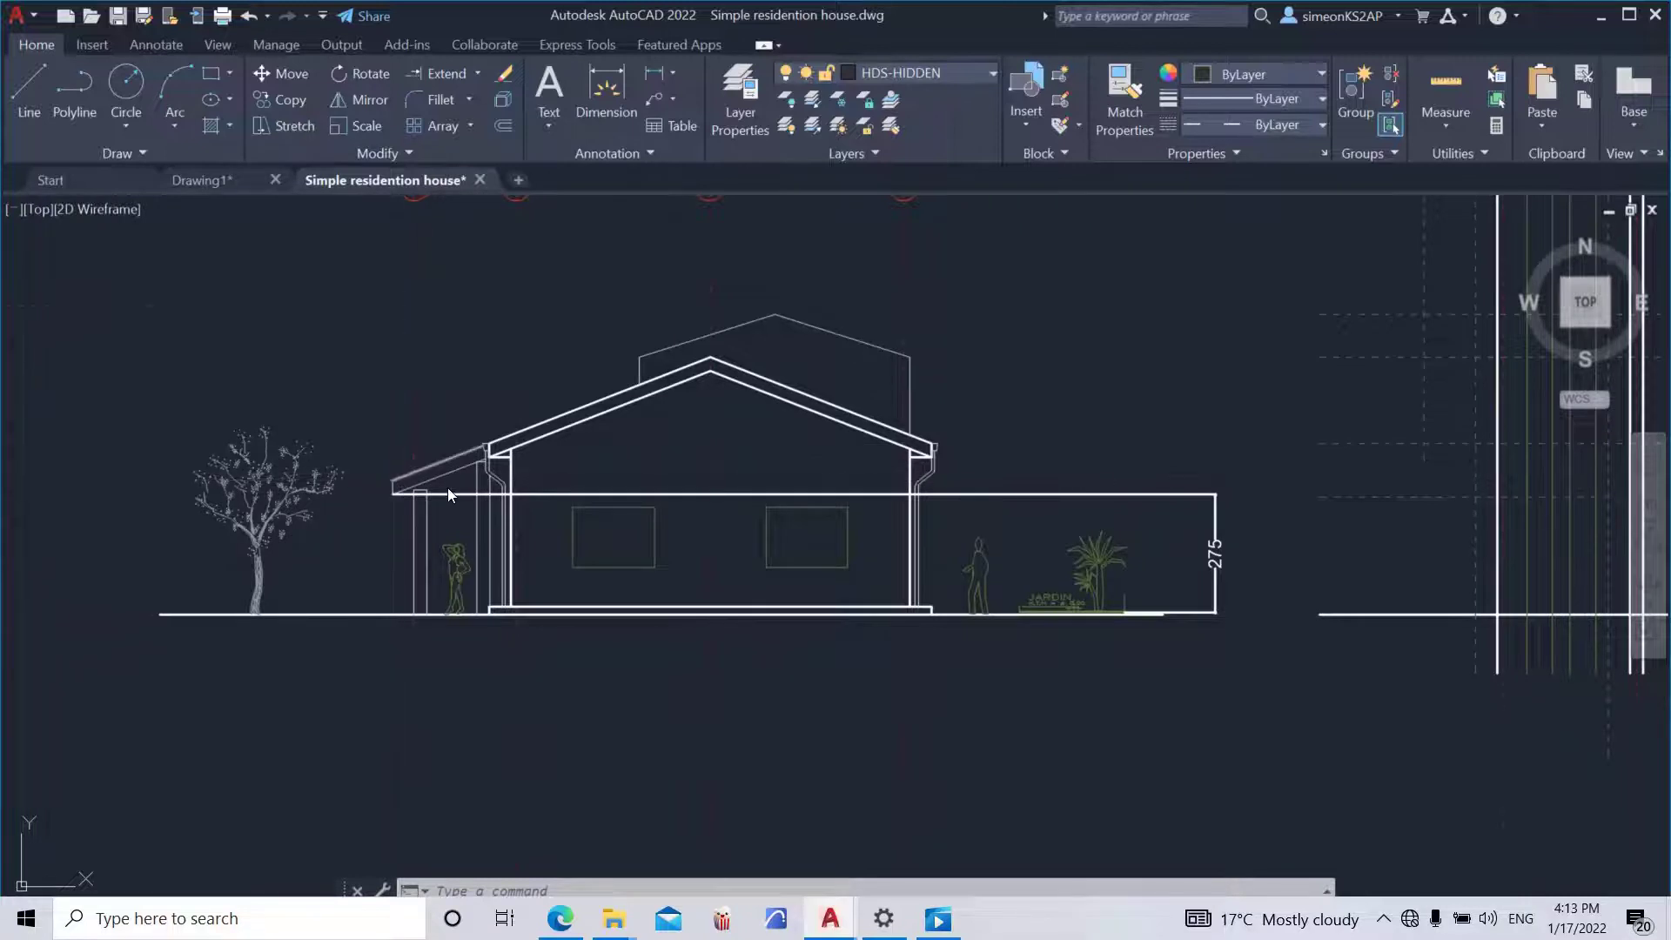
{"action": "scroll", "coordinate": [644, 487], "scroll_direction": "down", "scroll_amount": 5}
{"action": "mouse_move", "coordinate": [751, 467]}
{"action": "middle_mouse_down"}
{"action": "mouse_move", "coordinate": [721, 467]}
{"action": "mouse_move", "coordinate": [782, 470]}
{"action": "middle_mouse_up"}
{"action": "scroll", "coordinate": [722, 467], "scroll_direction": "up", "scroll_amount": 2}
- Make HDS-HEAVY the current layer and start a polyline
{"action": "left_click", "coordinate": [928, 74]}
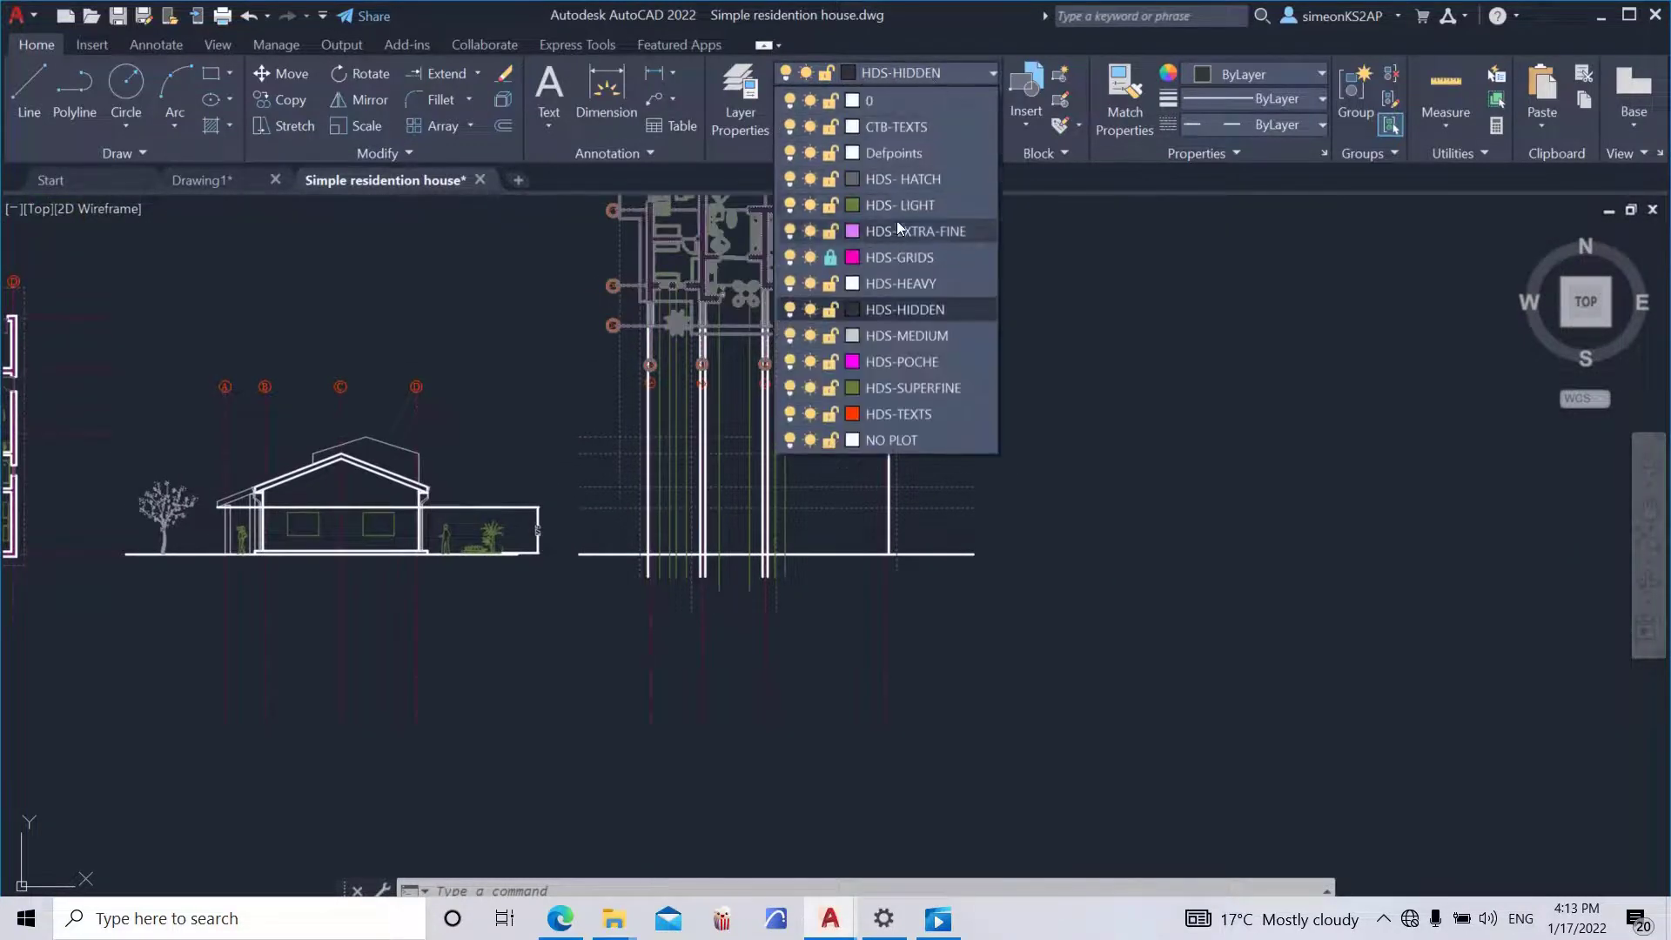
{"action": "left_click", "coordinate": [923, 284]}
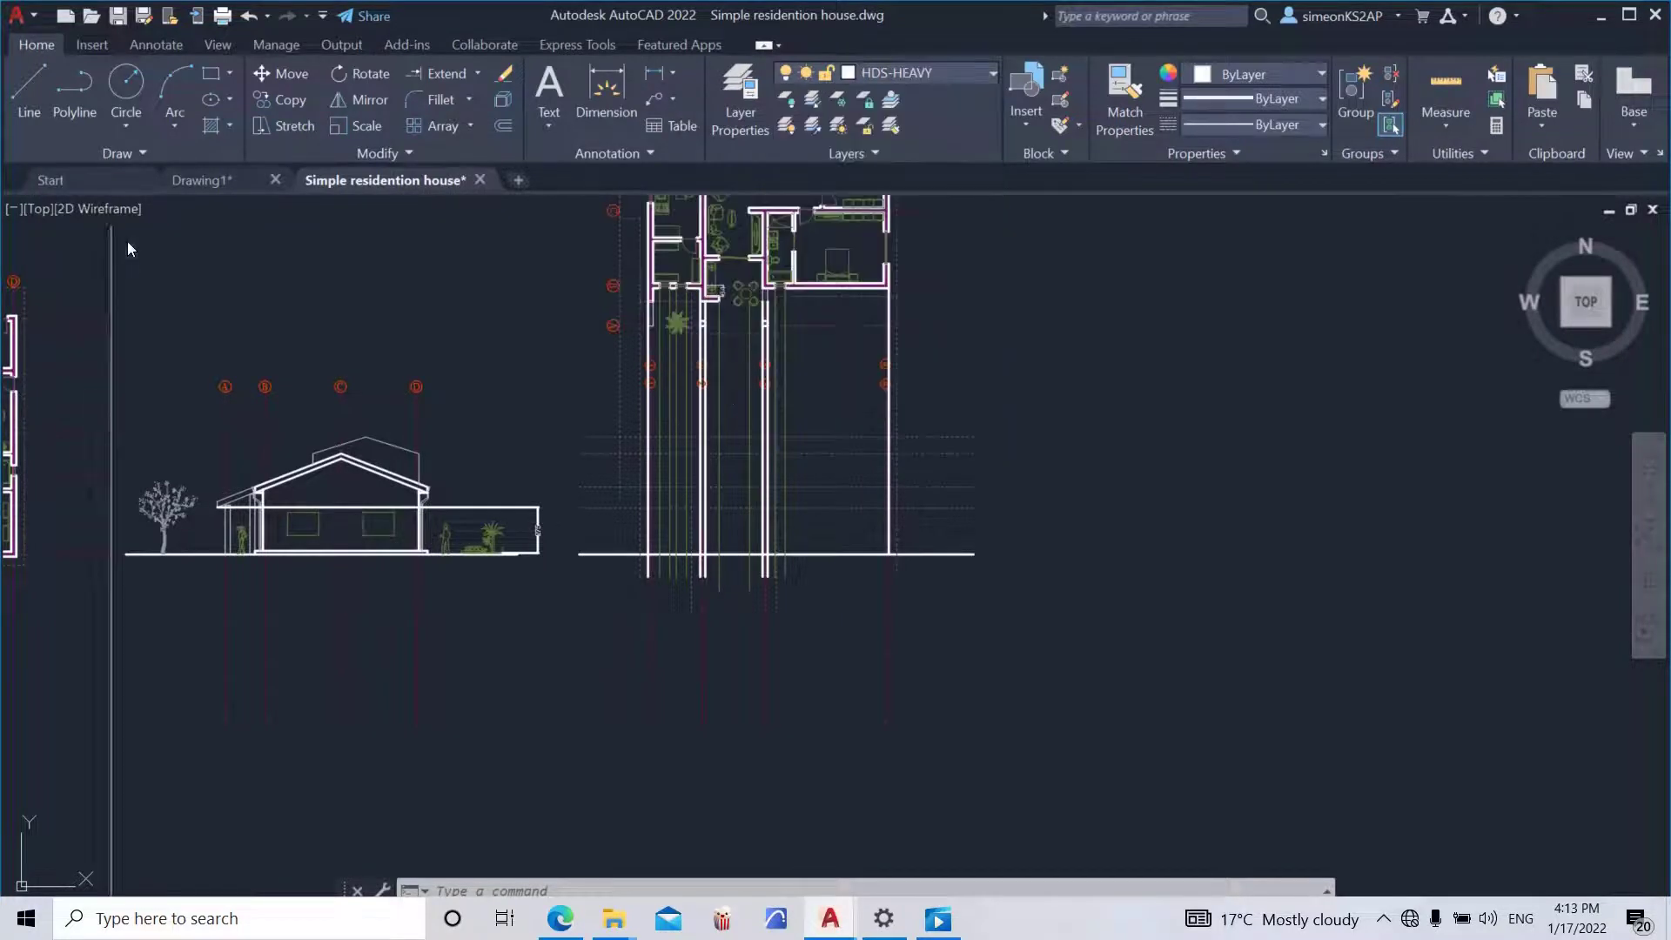
{"action": "left_click", "coordinate": [75, 85]}
- Draw a short heavy polyline across the projection lines, 74.5 above the ground line, then cancel
{"action": "scroll", "coordinate": [755, 457], "scroll_direction": "up", "scroll_amount": 2}
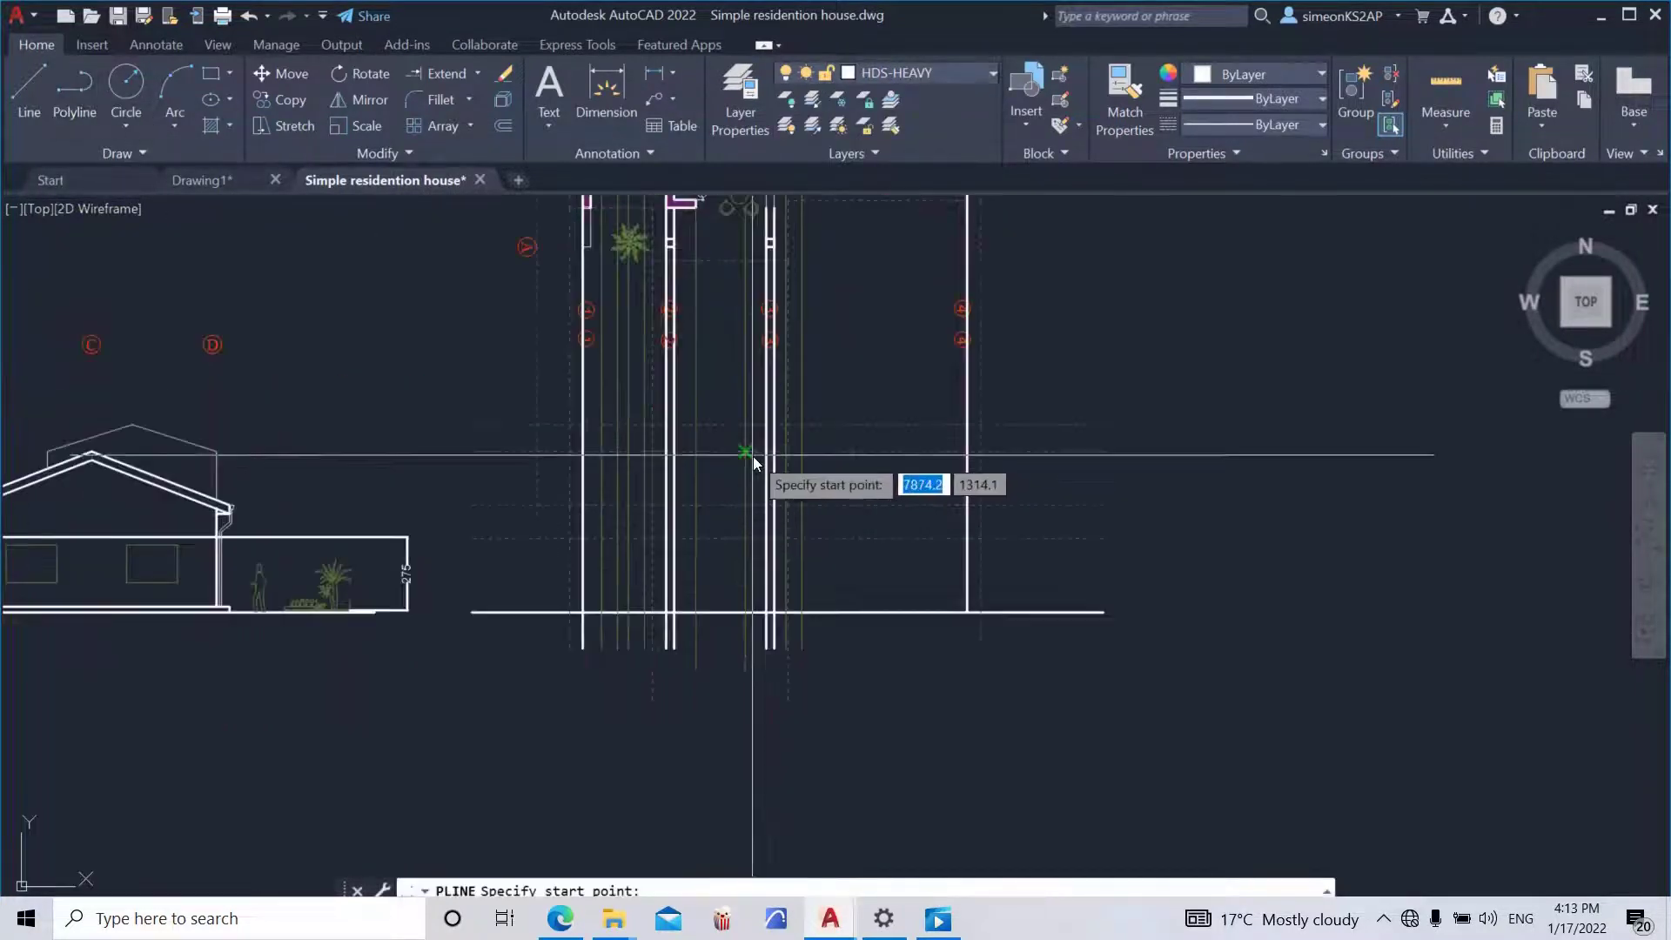
{"action": "middle_click_drag", "start_coordinate": [983, 575], "coordinate": [995, 545]}
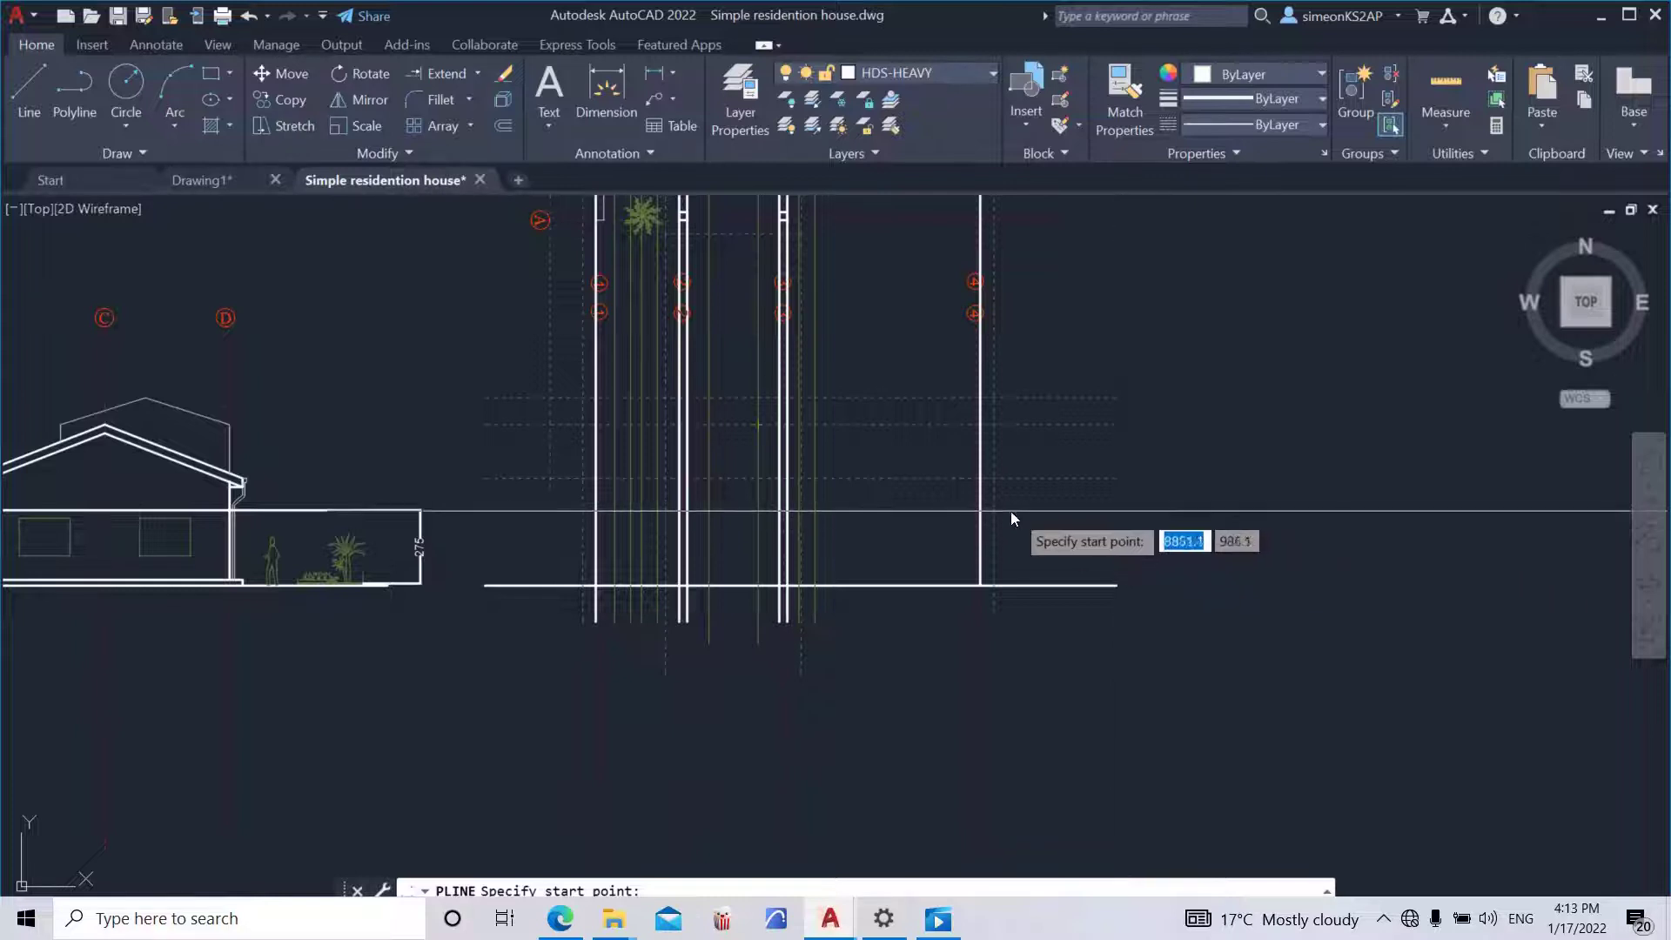
{"action": "middle_click_drag", "start_coordinate": [748, 525], "coordinate": [807, 556]}
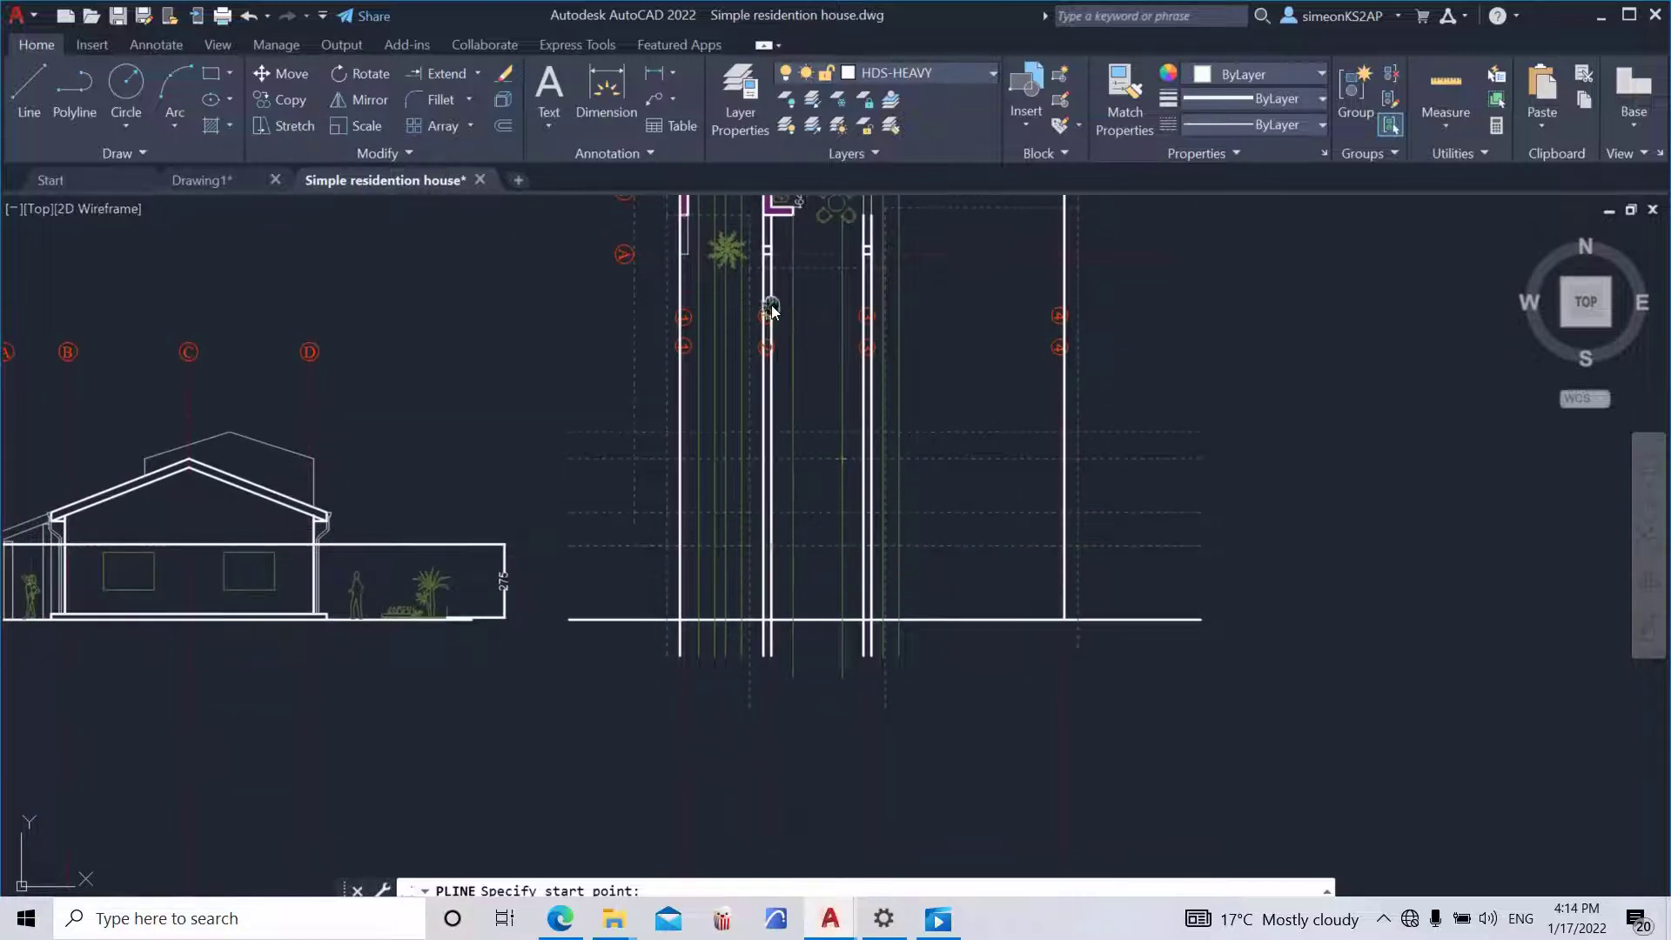
{"action": "middle_click_drag", "start_coordinate": [771, 305], "coordinate": [765, 358]}
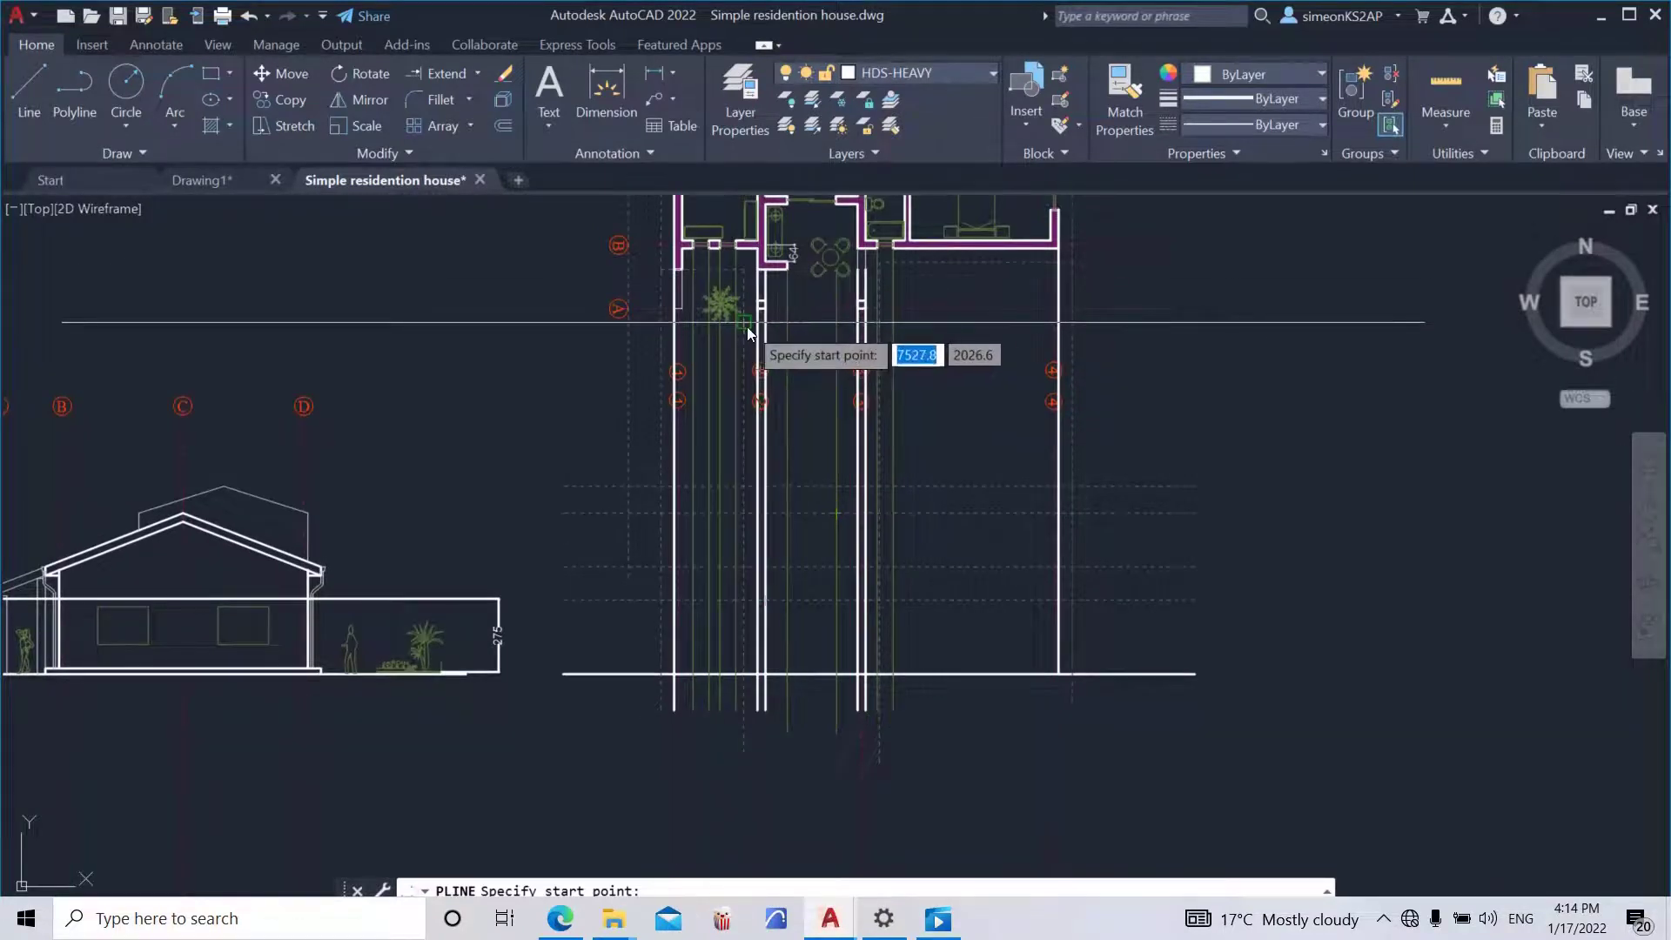
{"action": "scroll", "coordinate": [746, 575], "scroll_direction": "up", "scroll_amount": 4}
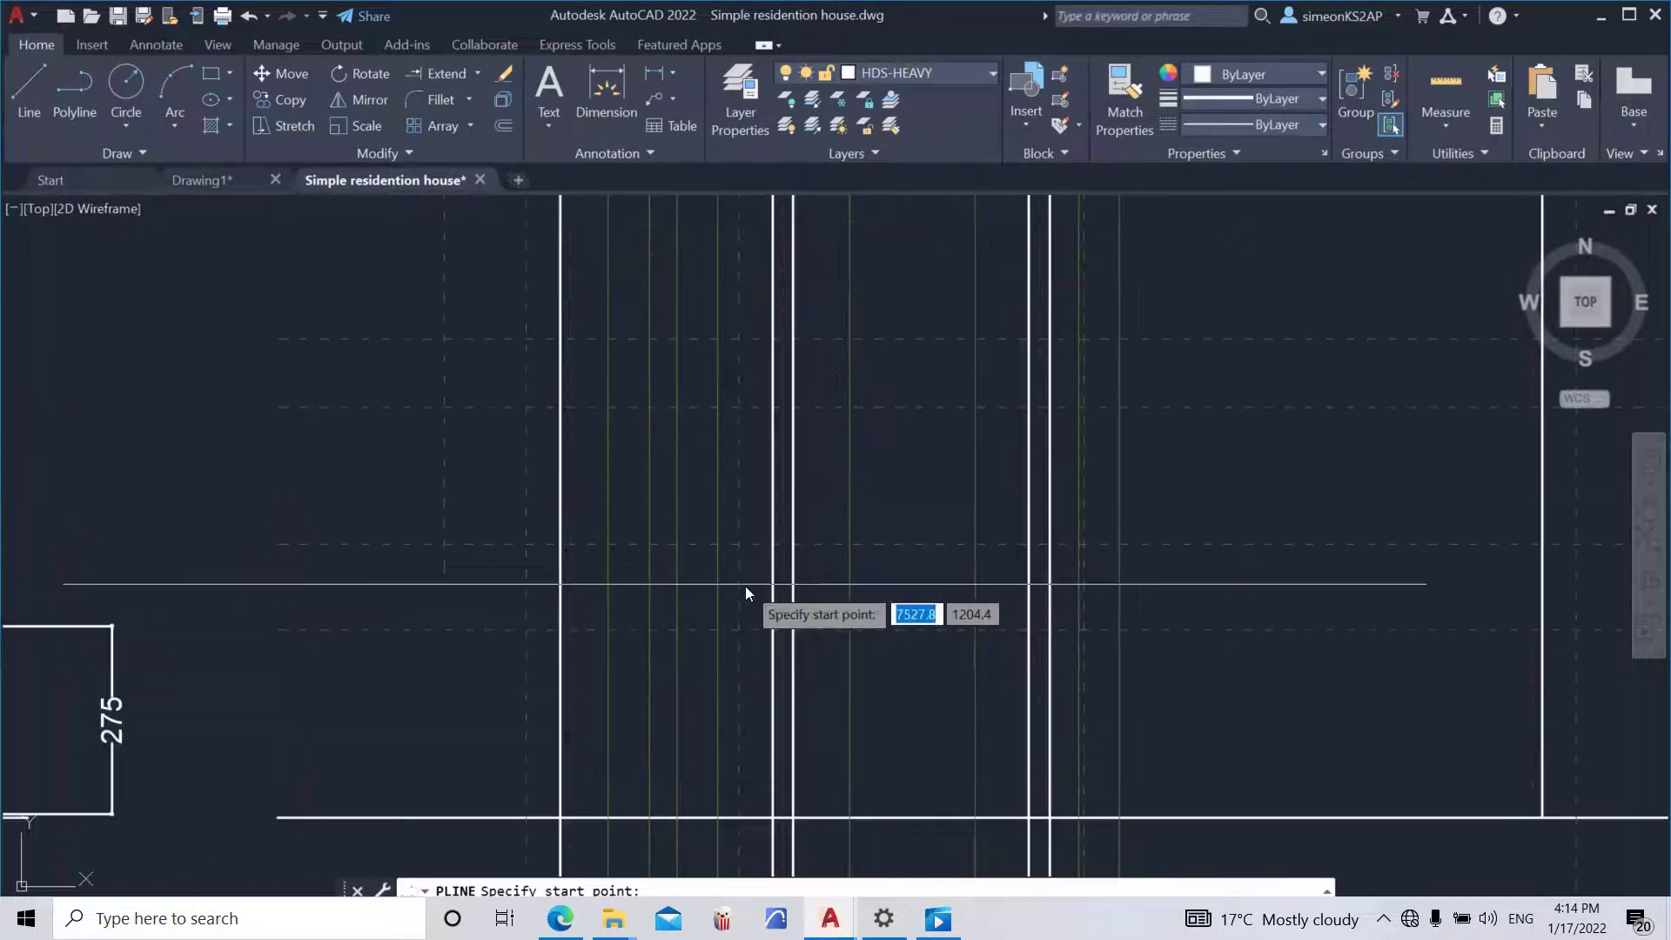
{"action": "left_click", "coordinate": [740, 628]}
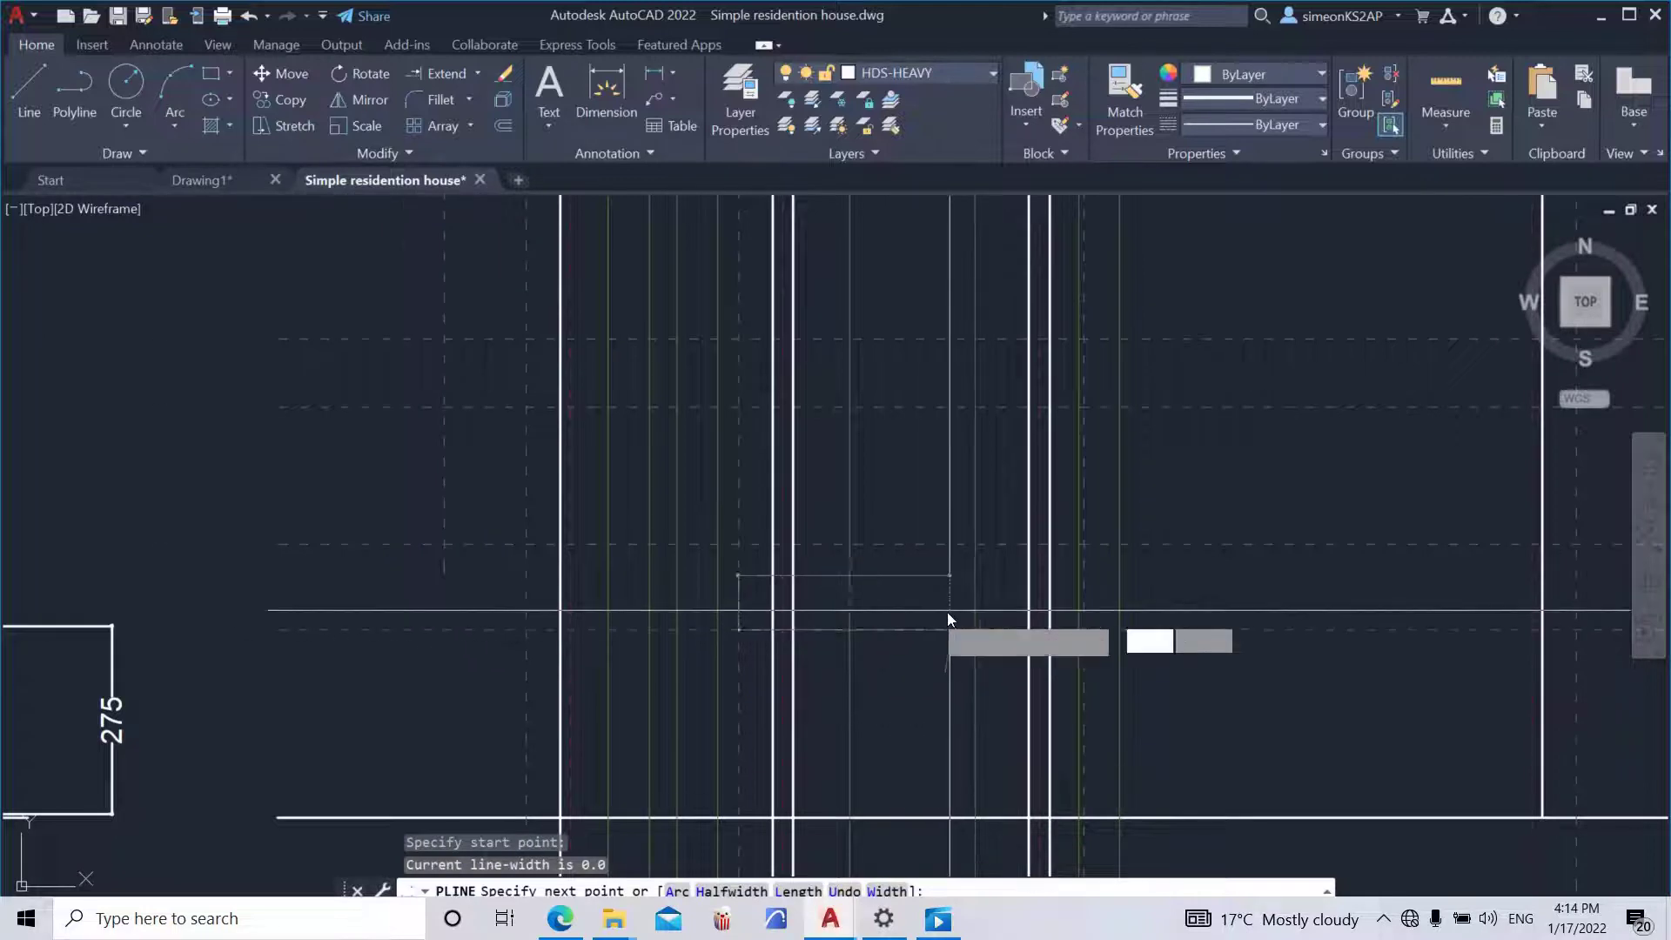
{"action": "scroll", "coordinate": [874, 585], "scroll_direction": "down", "scroll_amount": 4}
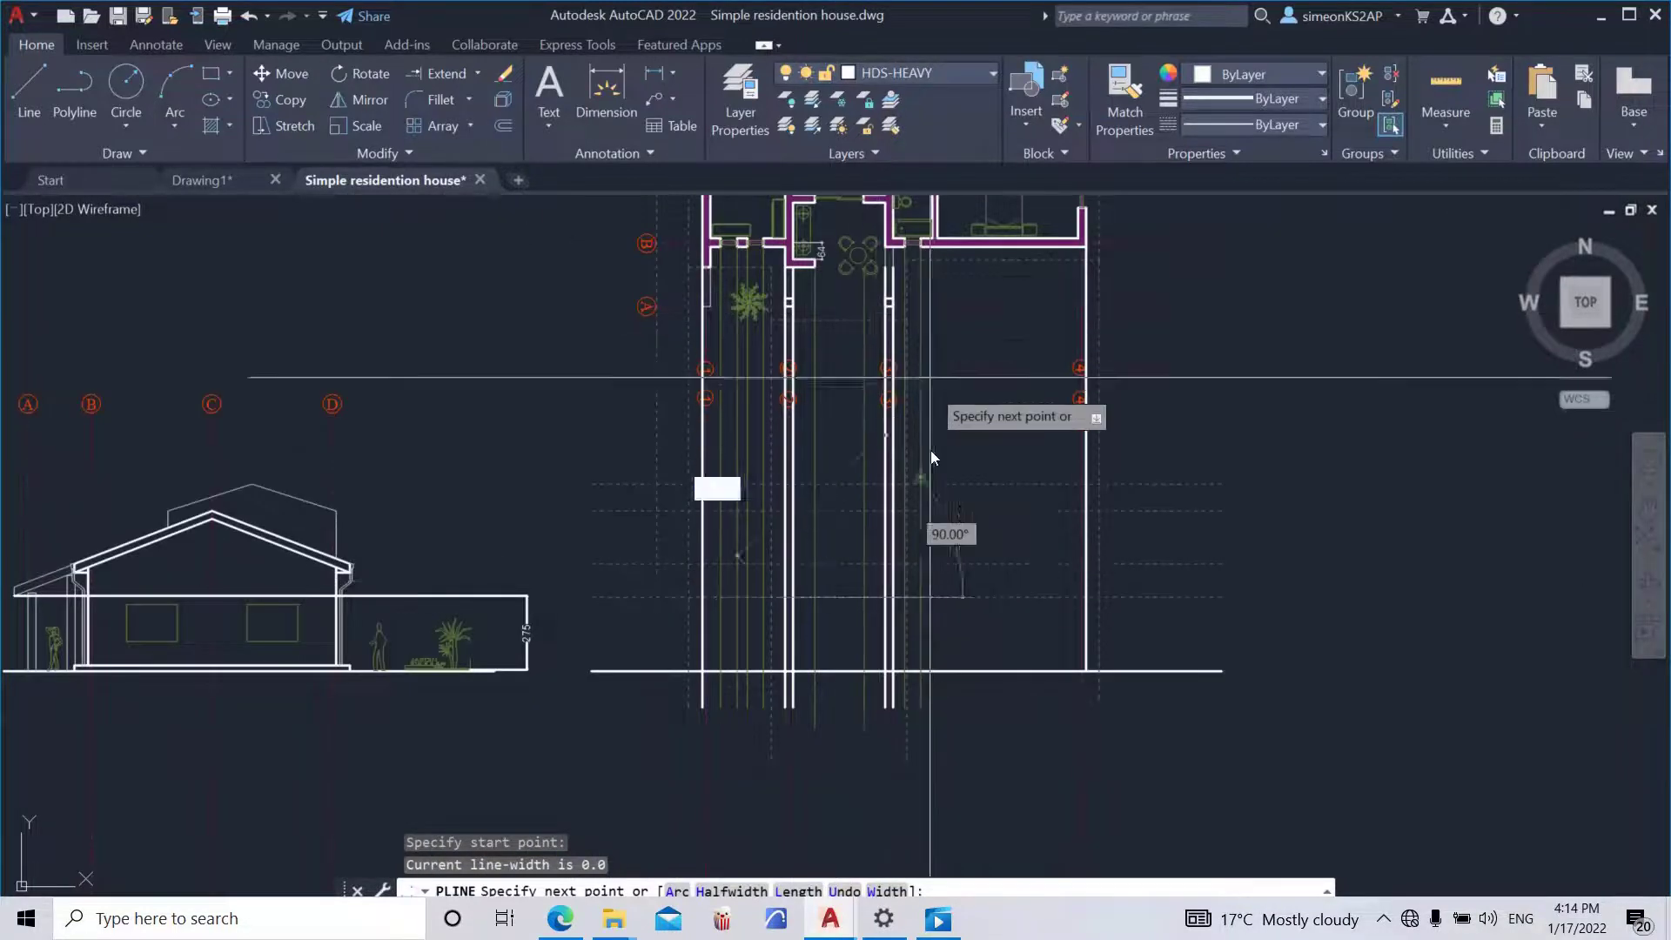
{"action": "scroll", "coordinate": [901, 584], "scroll_direction": "up", "scroll_amount": 4}
{"action": "scroll", "coordinate": [902, 590], "scroll_direction": "up", "scroll_amount": 4}
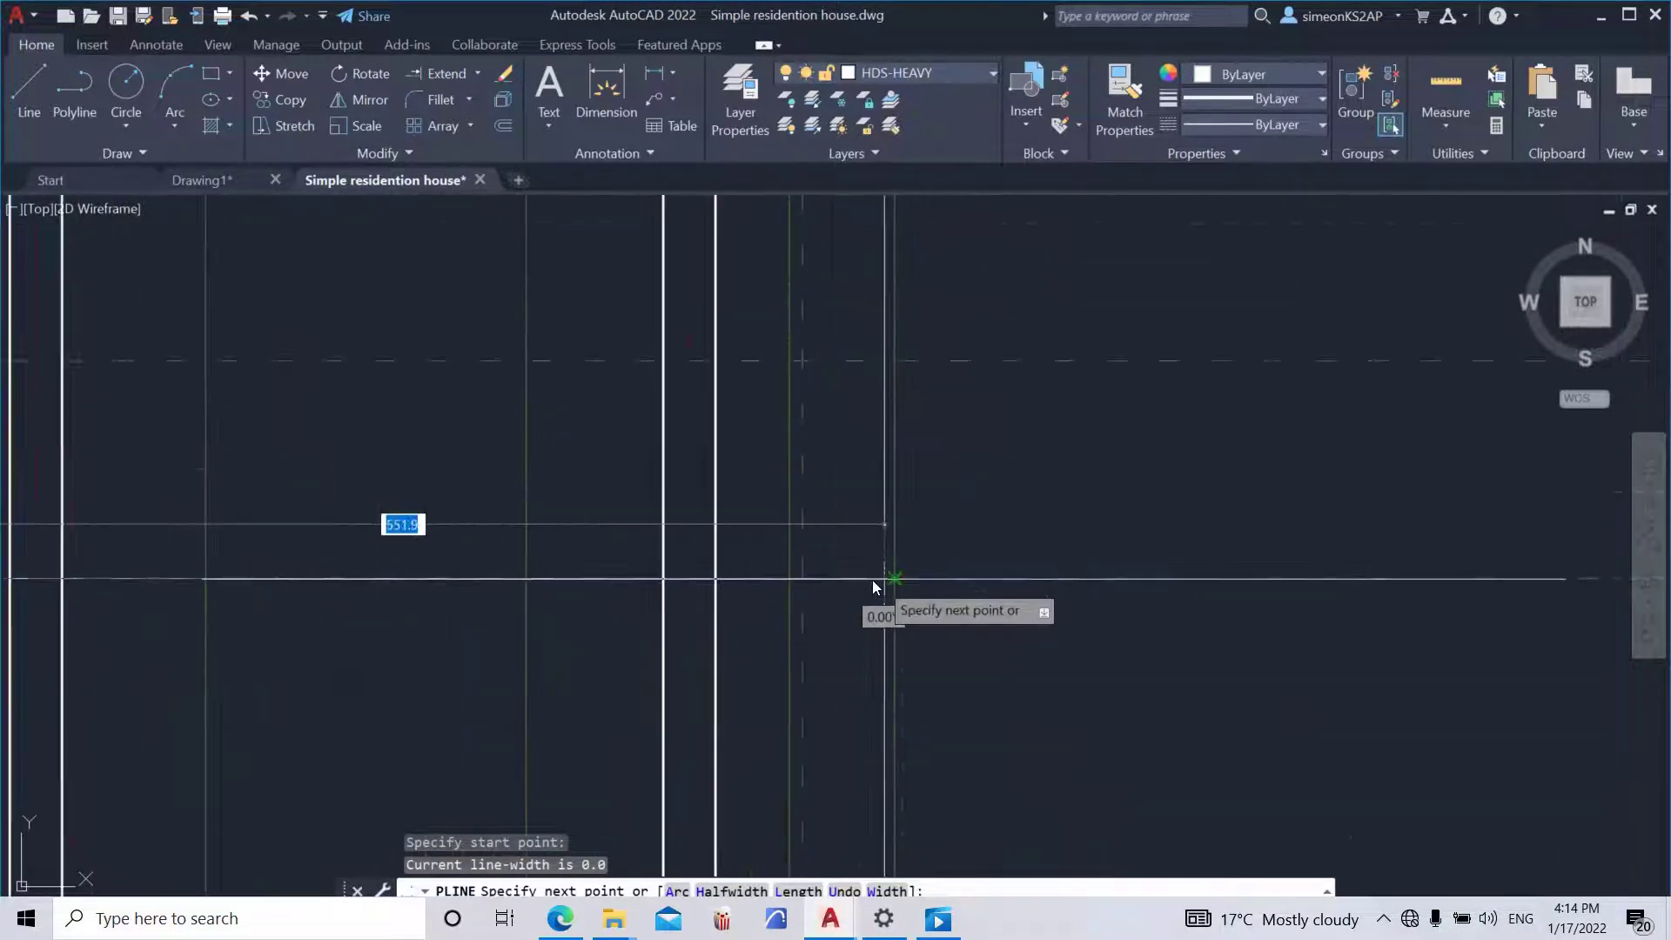
{"action": "left_click", "coordinate": [807, 577]}
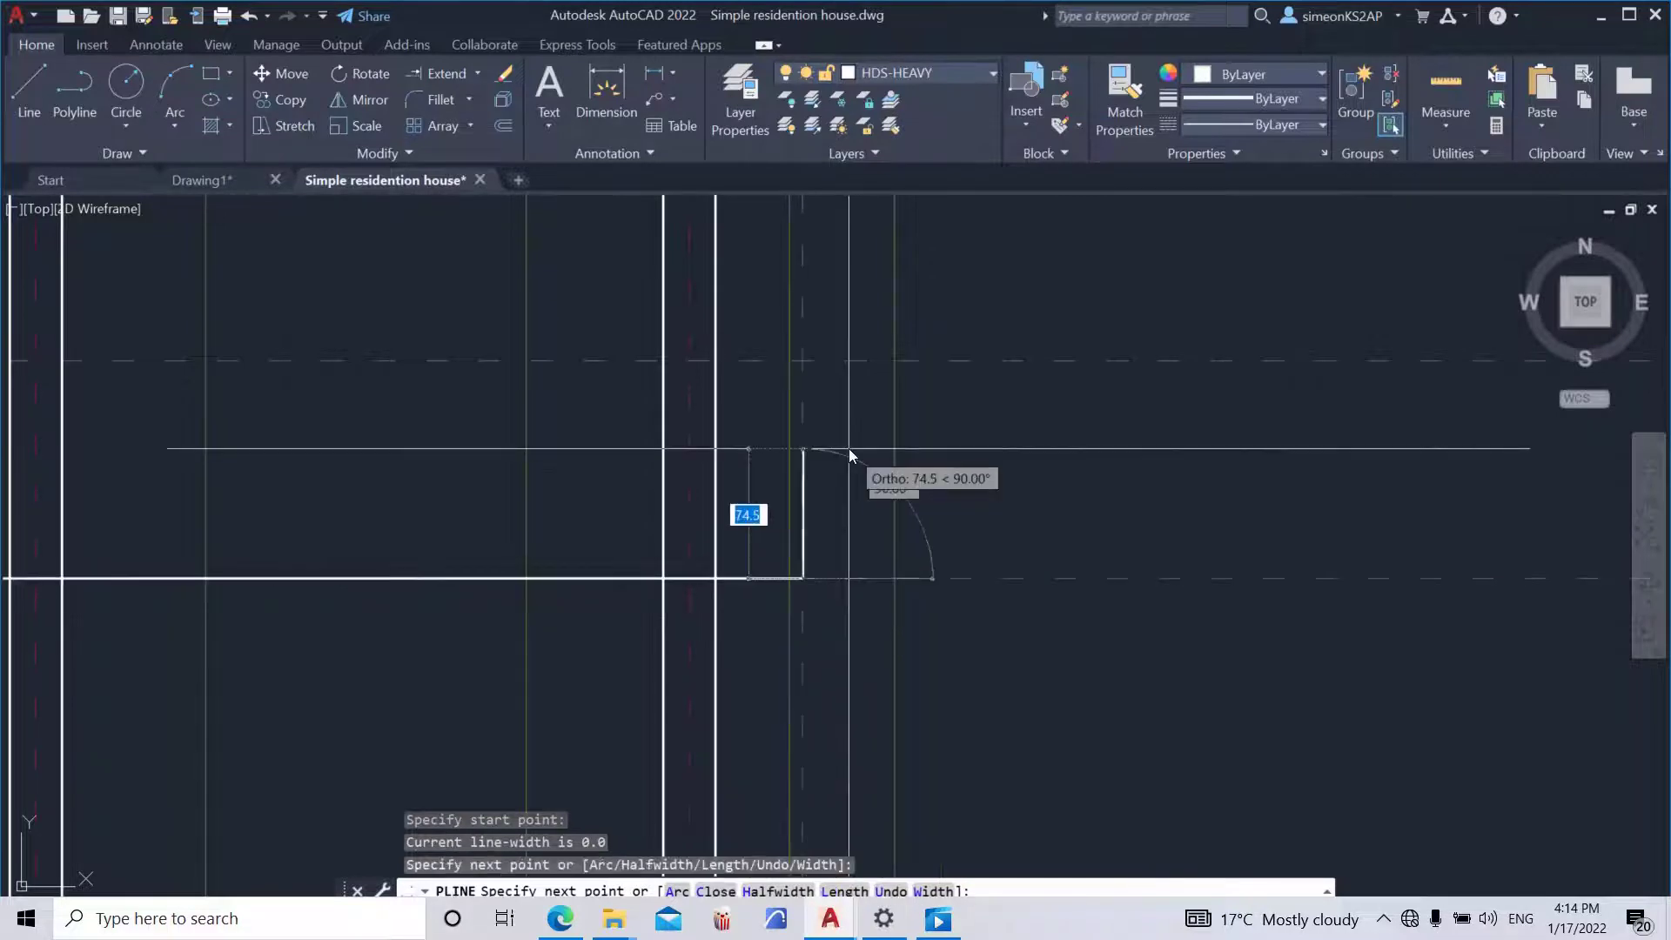
{"action": "scroll", "coordinate": [848, 447], "scroll_direction": "down", "scroll_amount": 6}
{"action": "scroll", "coordinate": [851, 447], "scroll_direction": "down", "scroll_amount": 4}
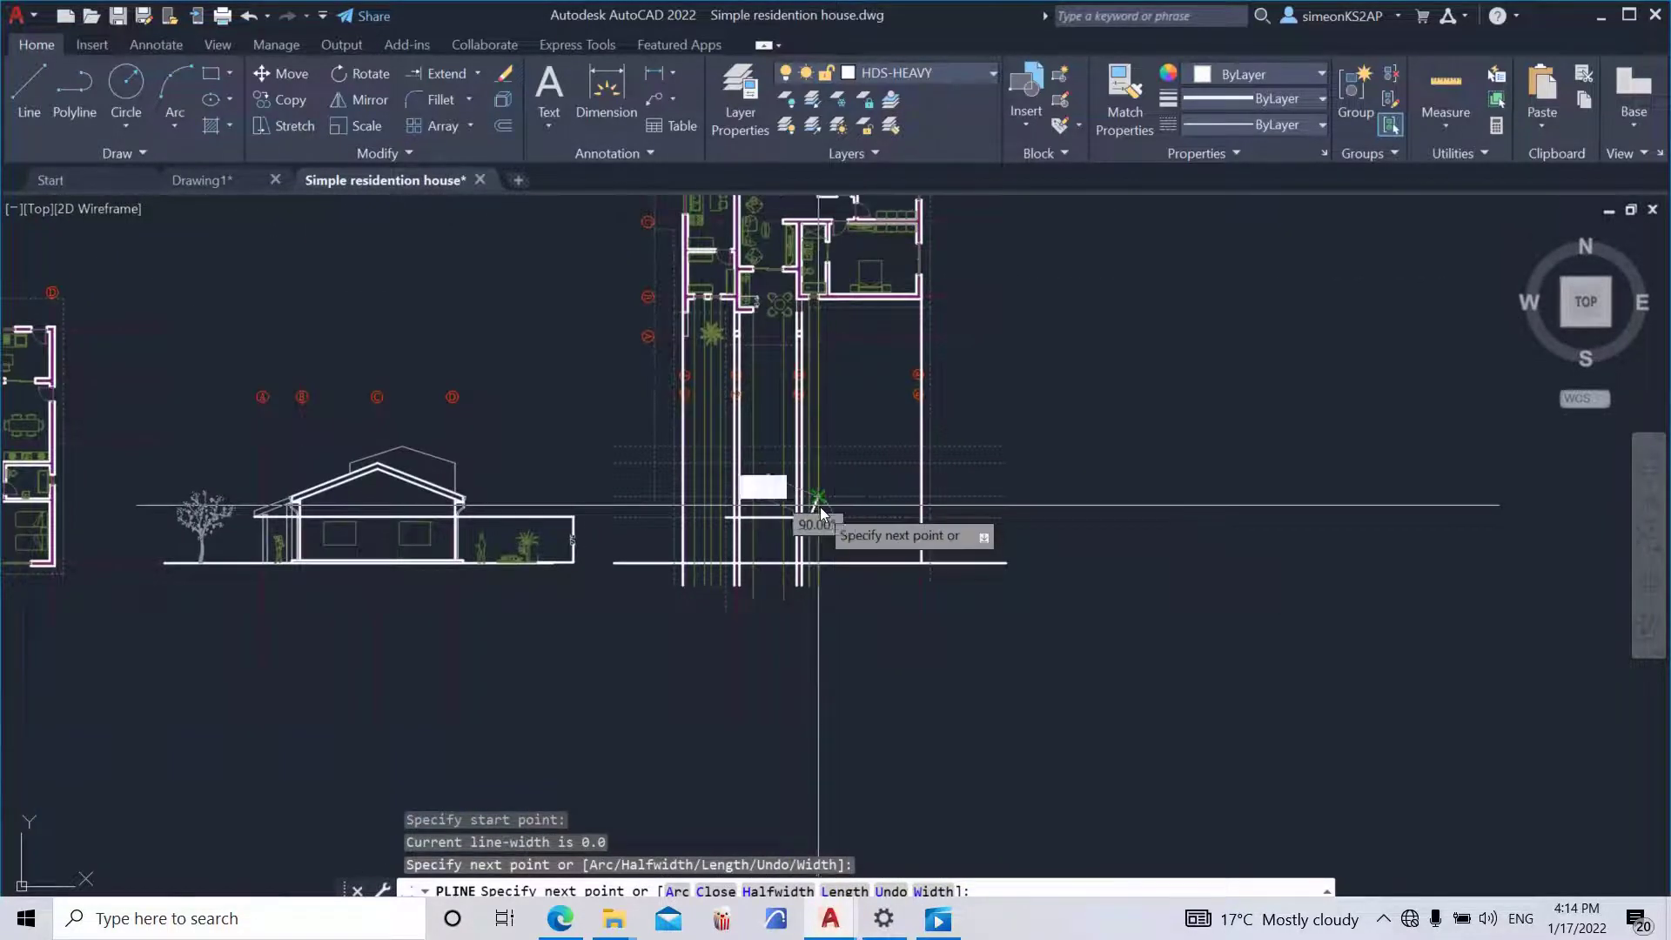
{"action": "right_click", "coordinate": [856, 509]}
{"action": "left_click", "coordinate": [905, 546]}
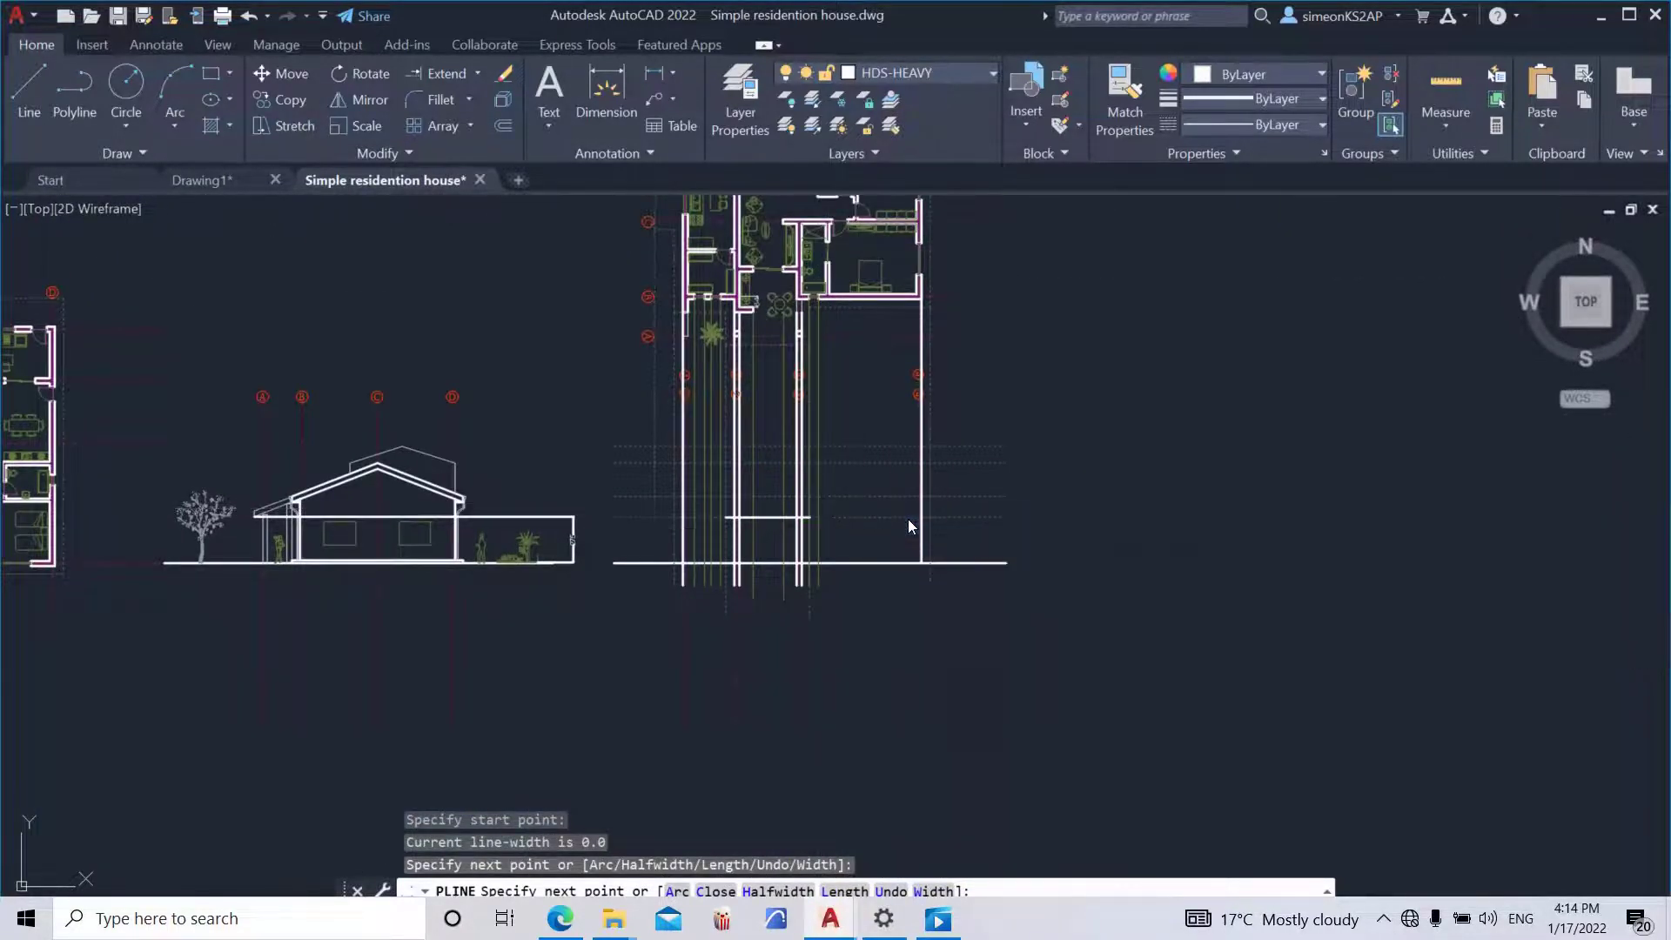
{"action": "middle_click_drag", "start_coordinate": [929, 503], "coordinate": [864, 534]}
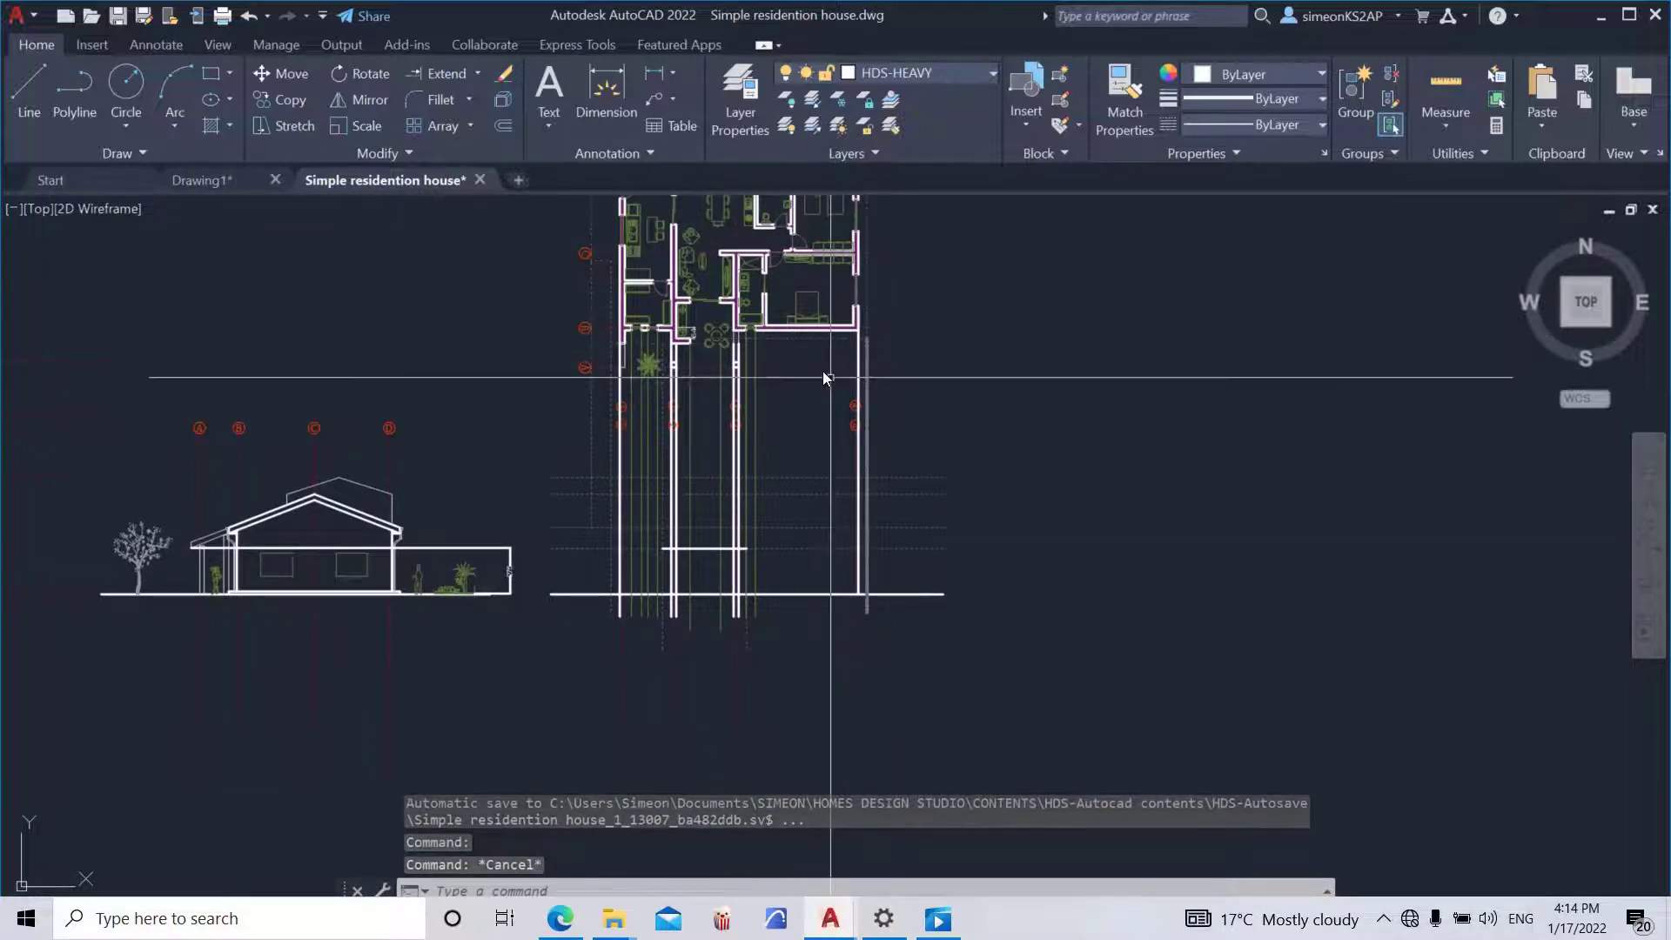
- Start a heavy polyline on the right wall projection line, running left and then down
{"action": "scroll", "coordinate": [814, 549], "scroll_direction": "up", "scroll_amount": 2}
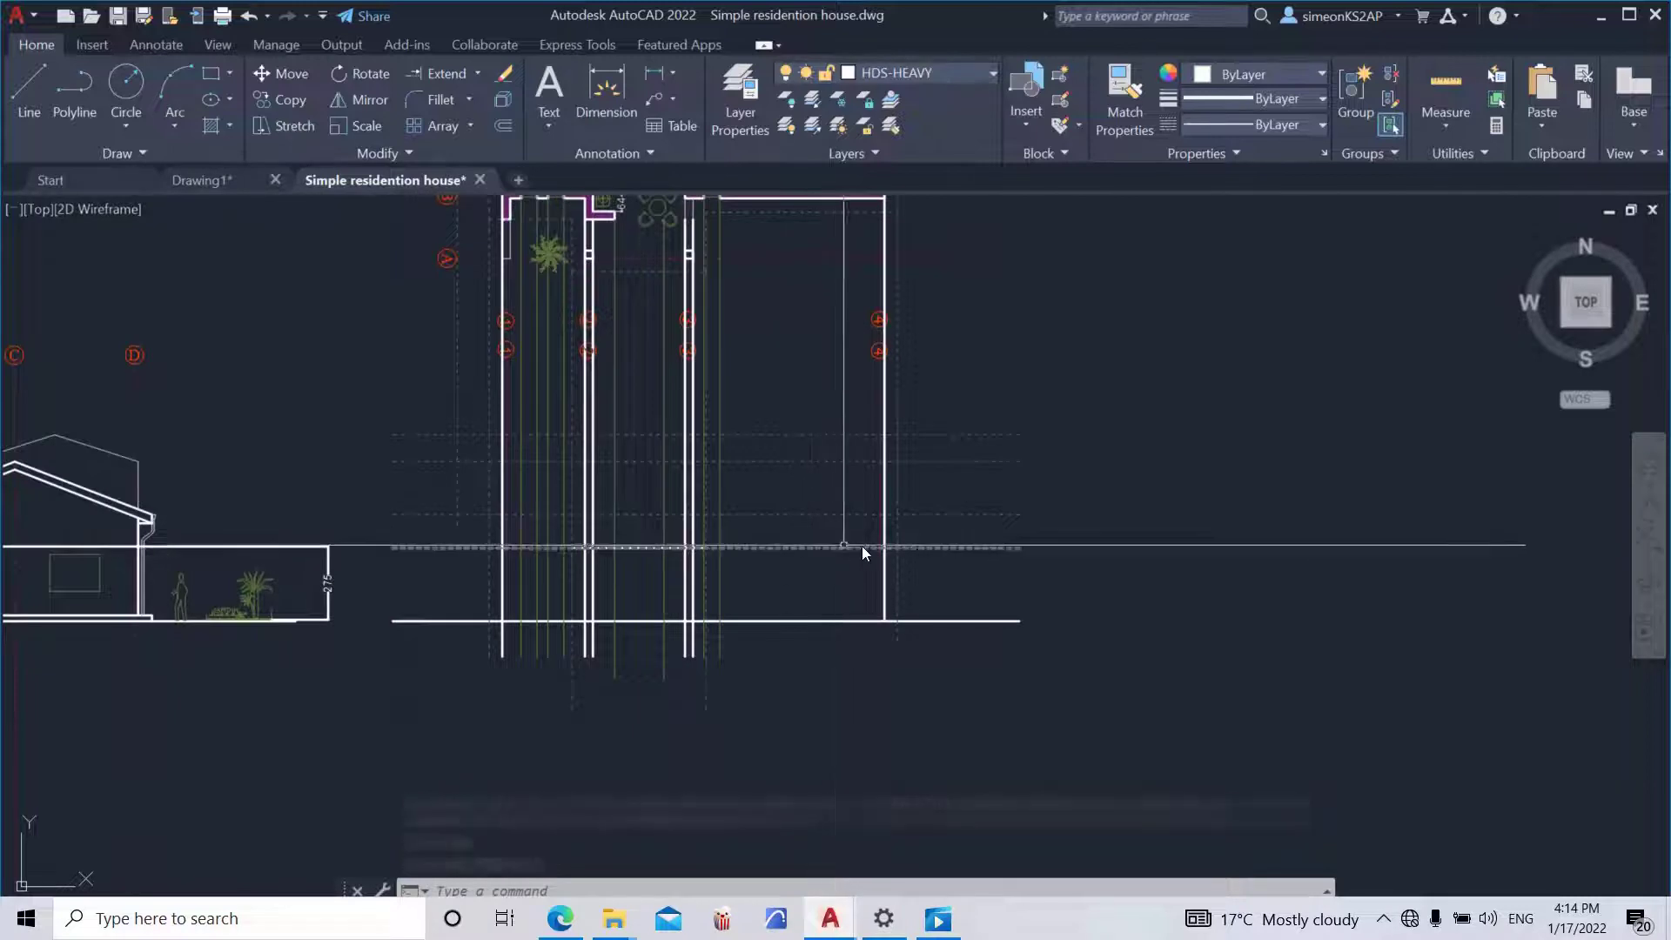
{"action": "scroll", "coordinate": [932, 522], "scroll_direction": "down", "scroll_amount": 2}
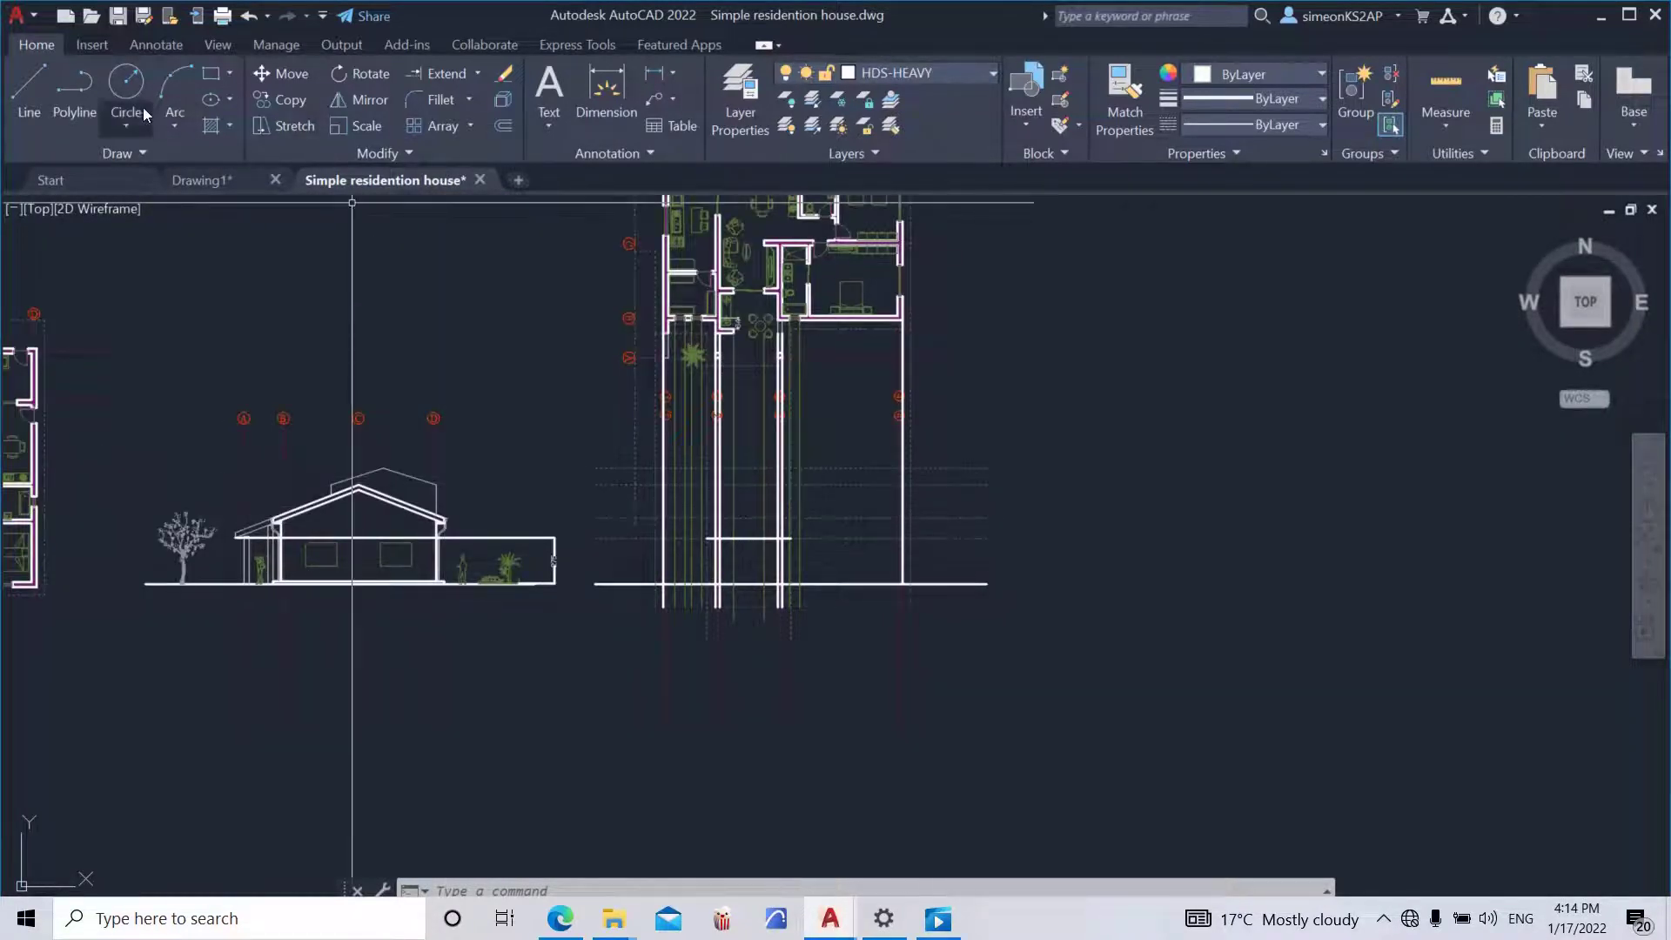
{"action": "left_click", "coordinate": [77, 87]}
{"action": "scroll", "coordinate": [897, 520], "scroll_direction": "up", "scroll_amount": 4}
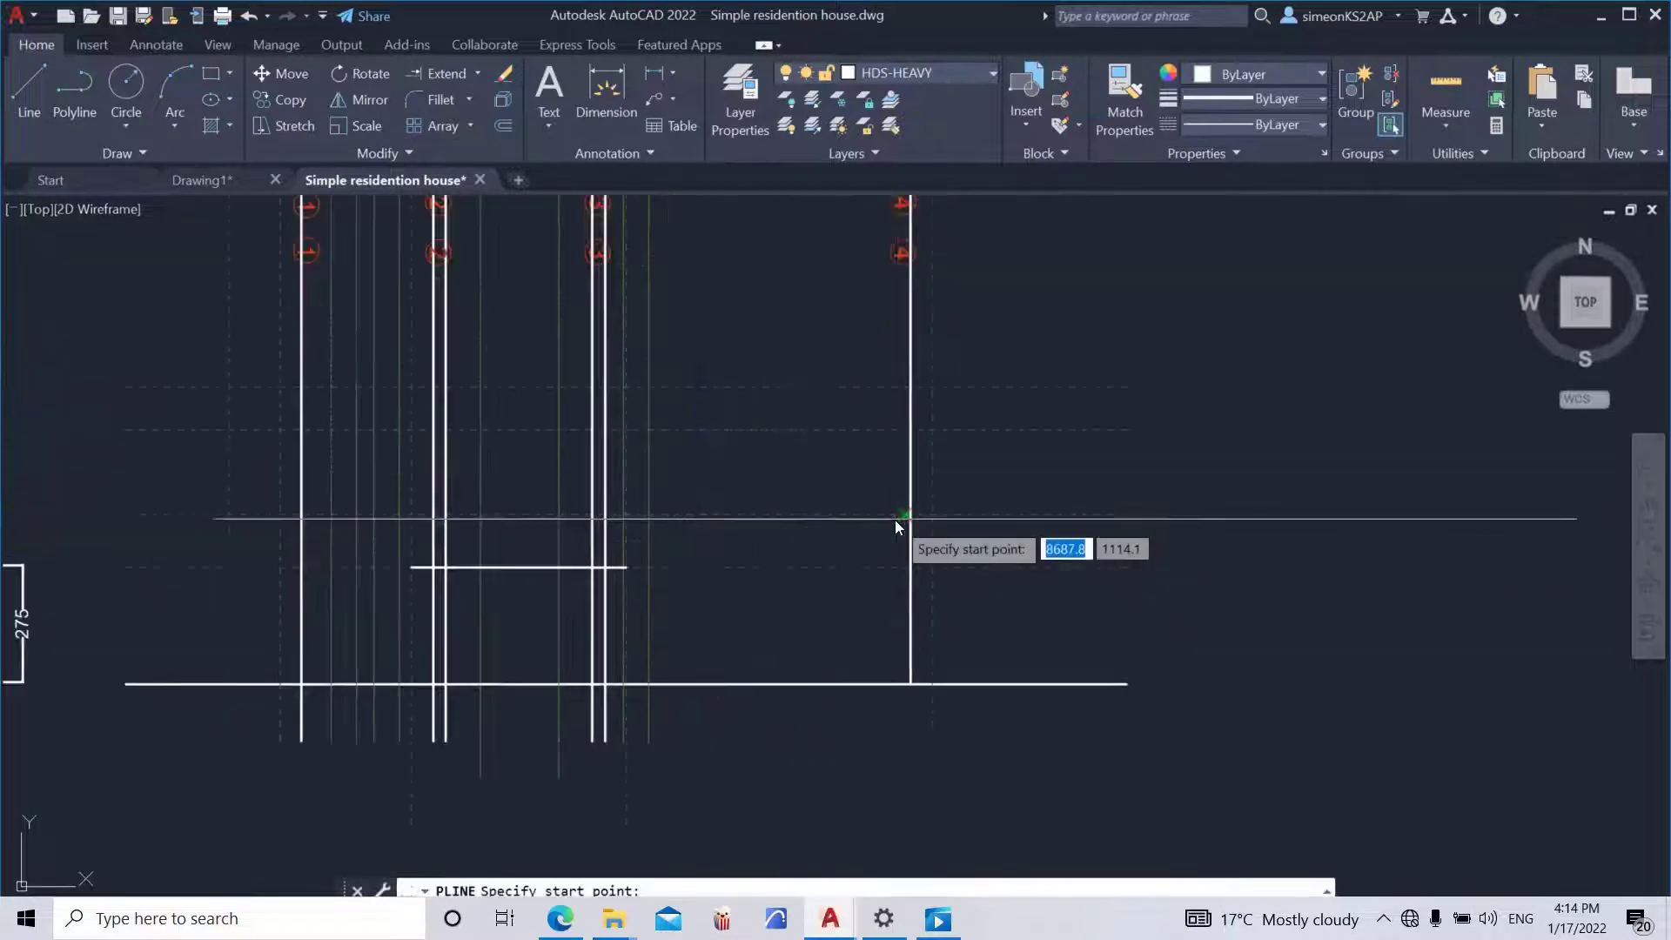
{"action": "left_click", "coordinate": [931, 515]}
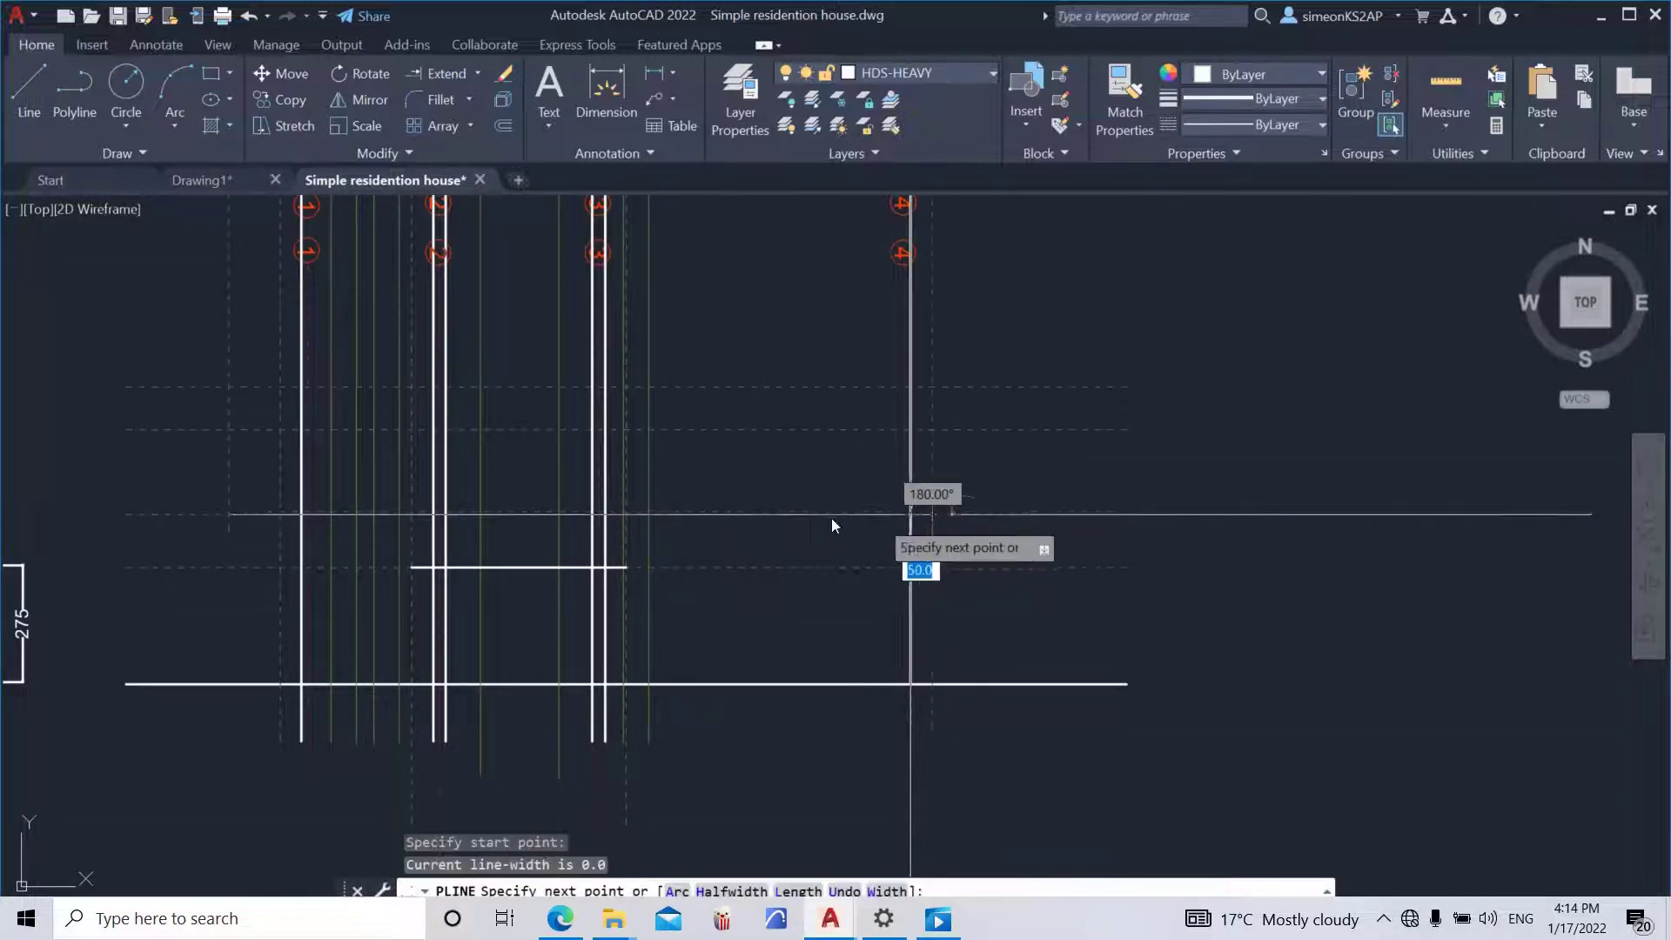
{"action": "left_click", "coordinate": [622, 516]}
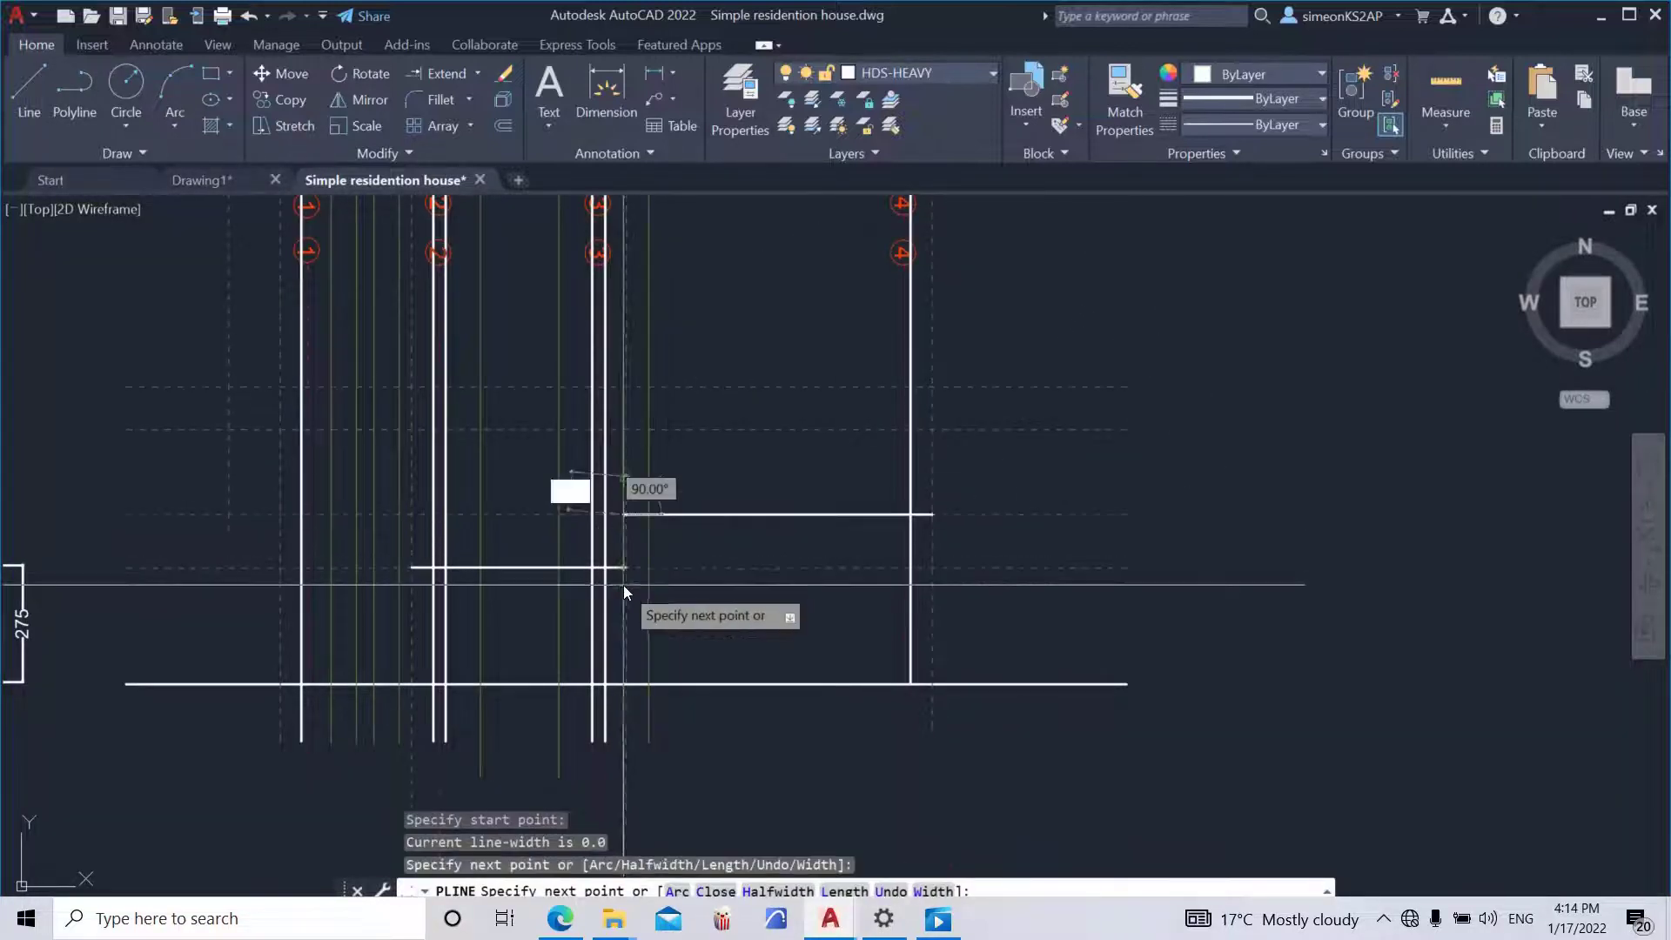
{"action": "scroll", "coordinate": [624, 570], "scroll_direction": "up", "scroll_amount": 4}
{"action": "scroll", "coordinate": [618, 575], "scroll_direction": "up", "scroll_amount": 3}
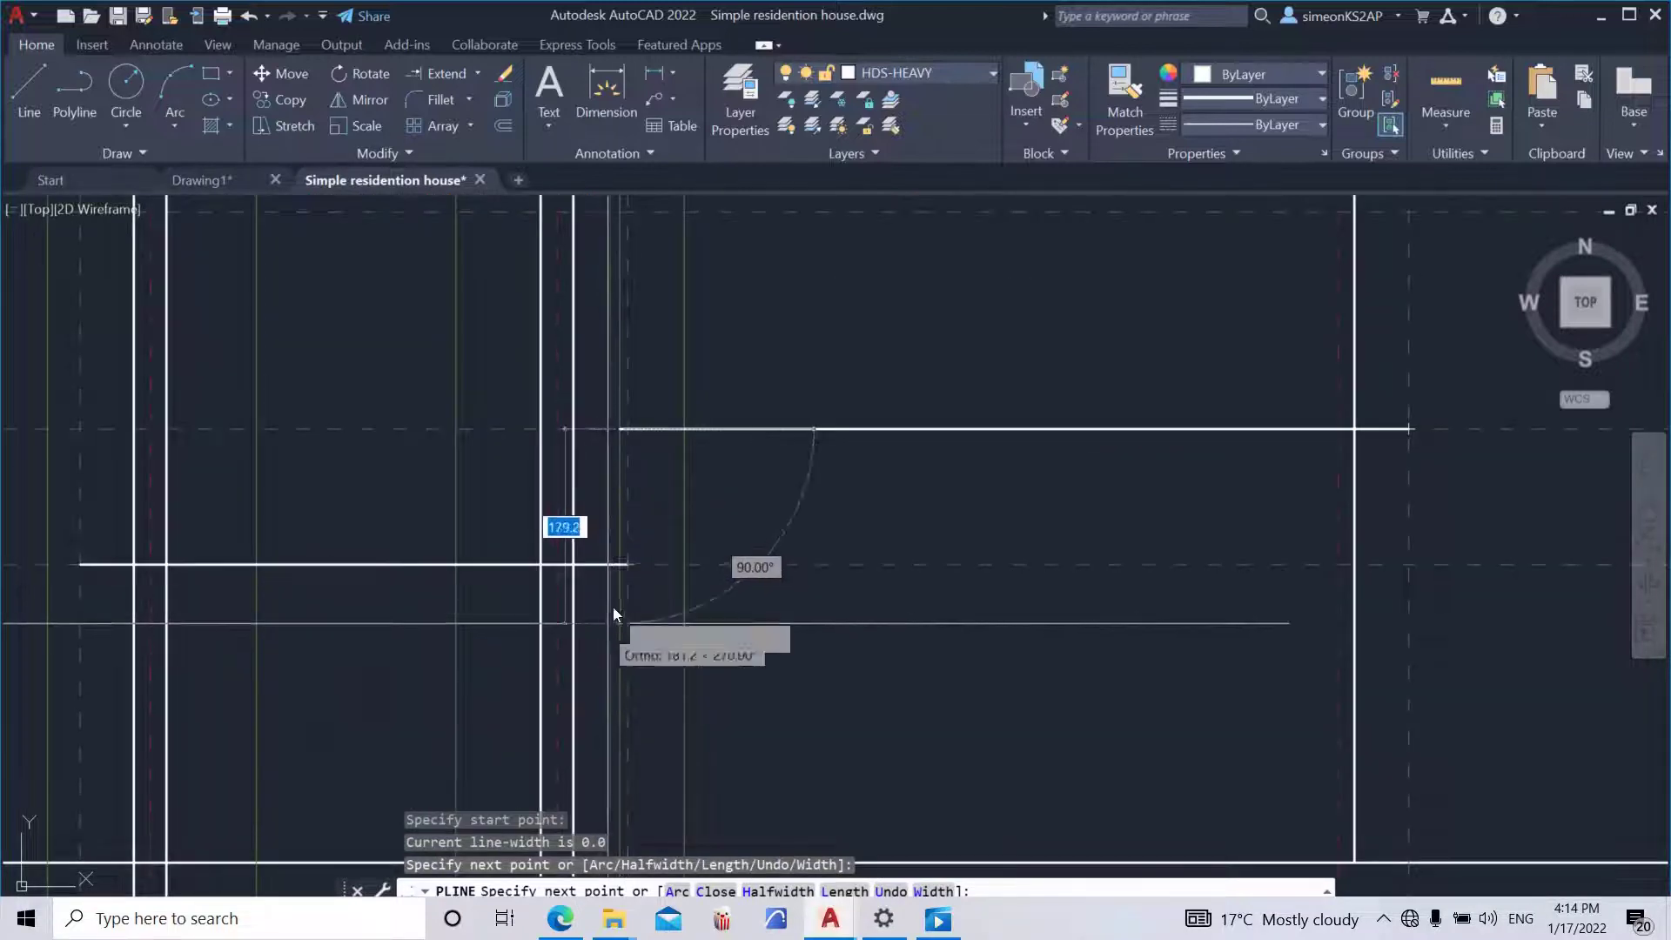
{"action": "left_click", "coordinate": [639, 535]}
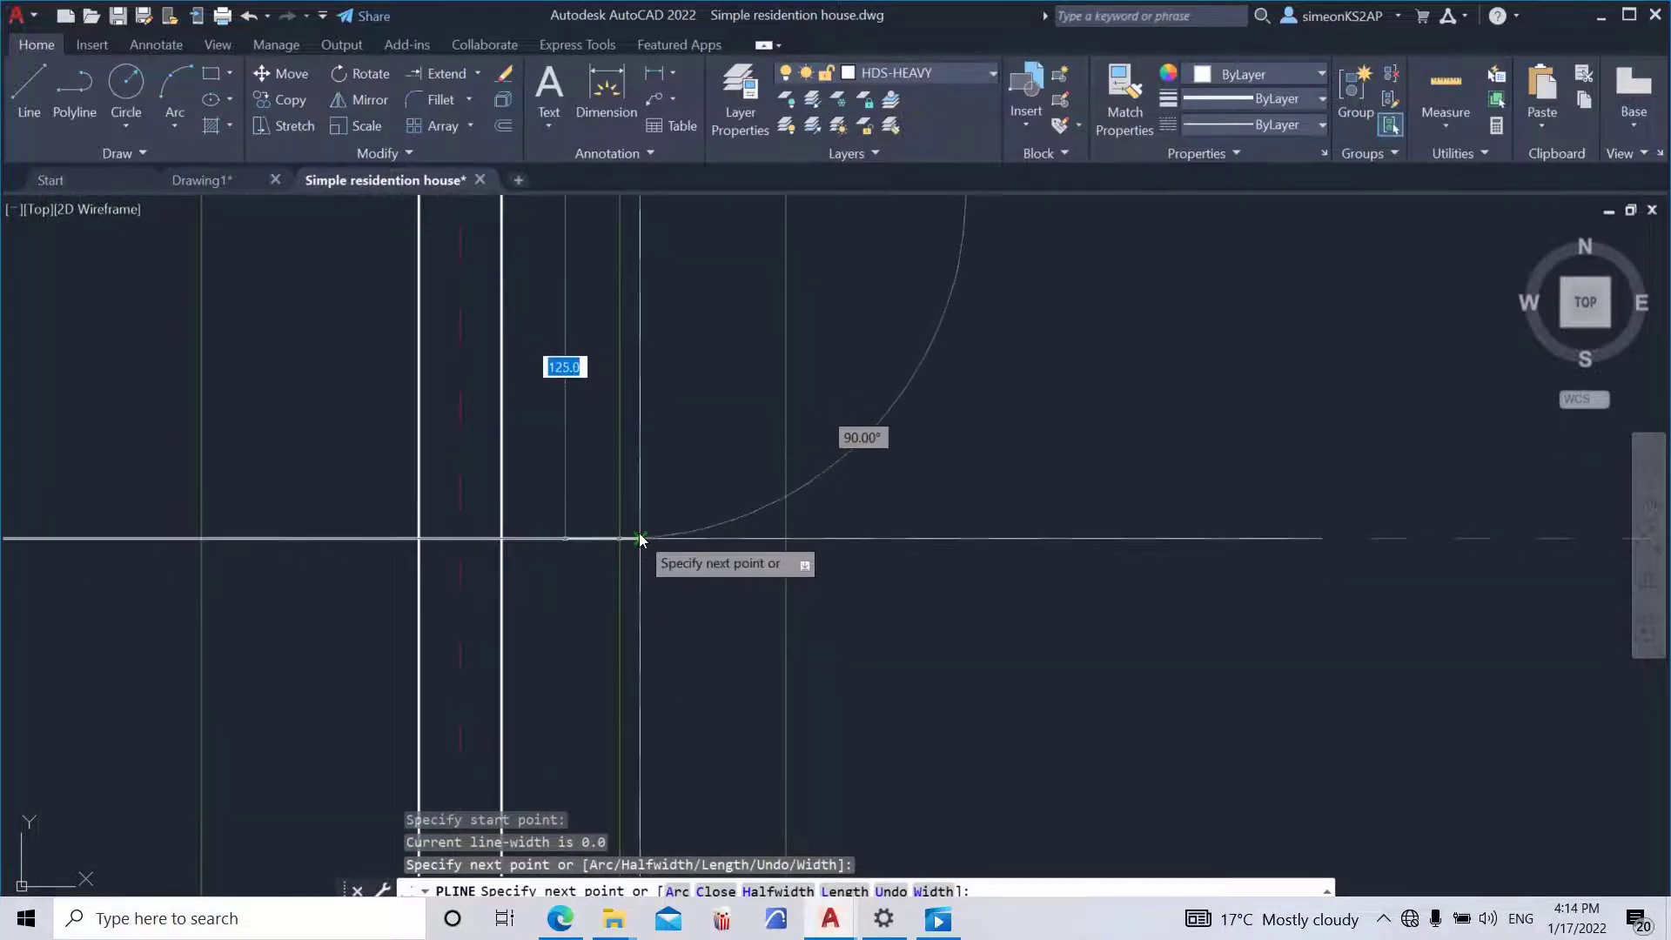
- Undo the last two vertices and re-place them at the tracked point and step corner, then finish
{"action": "key", "text": "ctrl+z"}
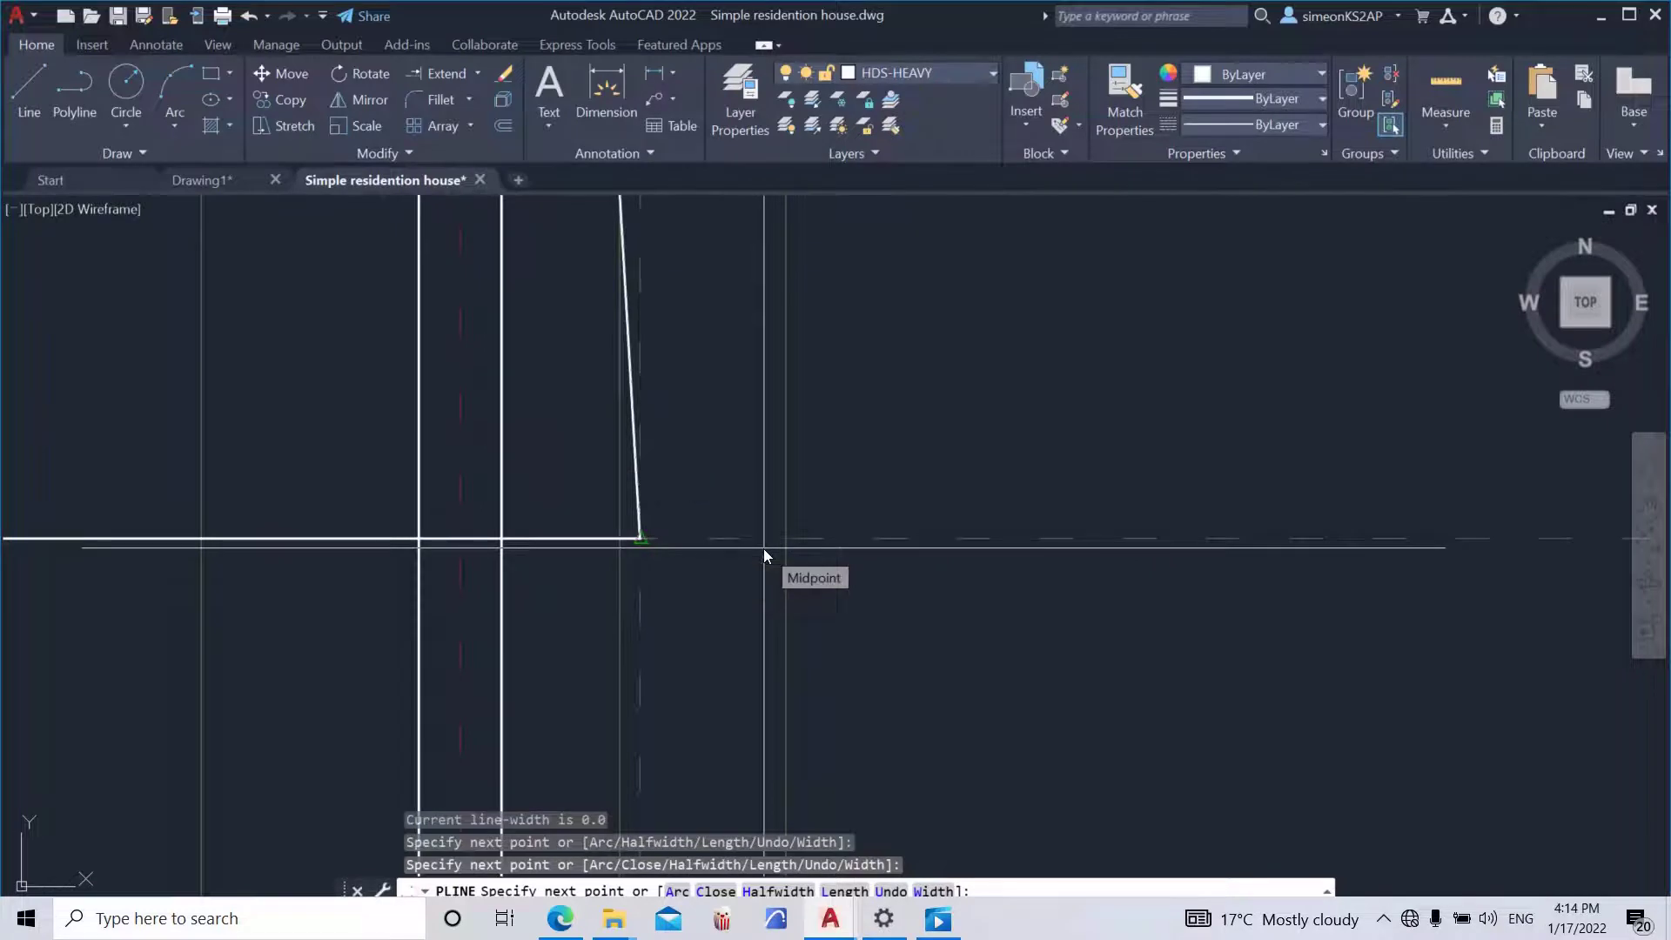
{"action": "scroll", "coordinate": [764, 548], "scroll_direction": "down", "scroll_amount": 3}
{"action": "scroll", "coordinate": [659, 586], "scroll_direction": "down", "scroll_amount": 2}
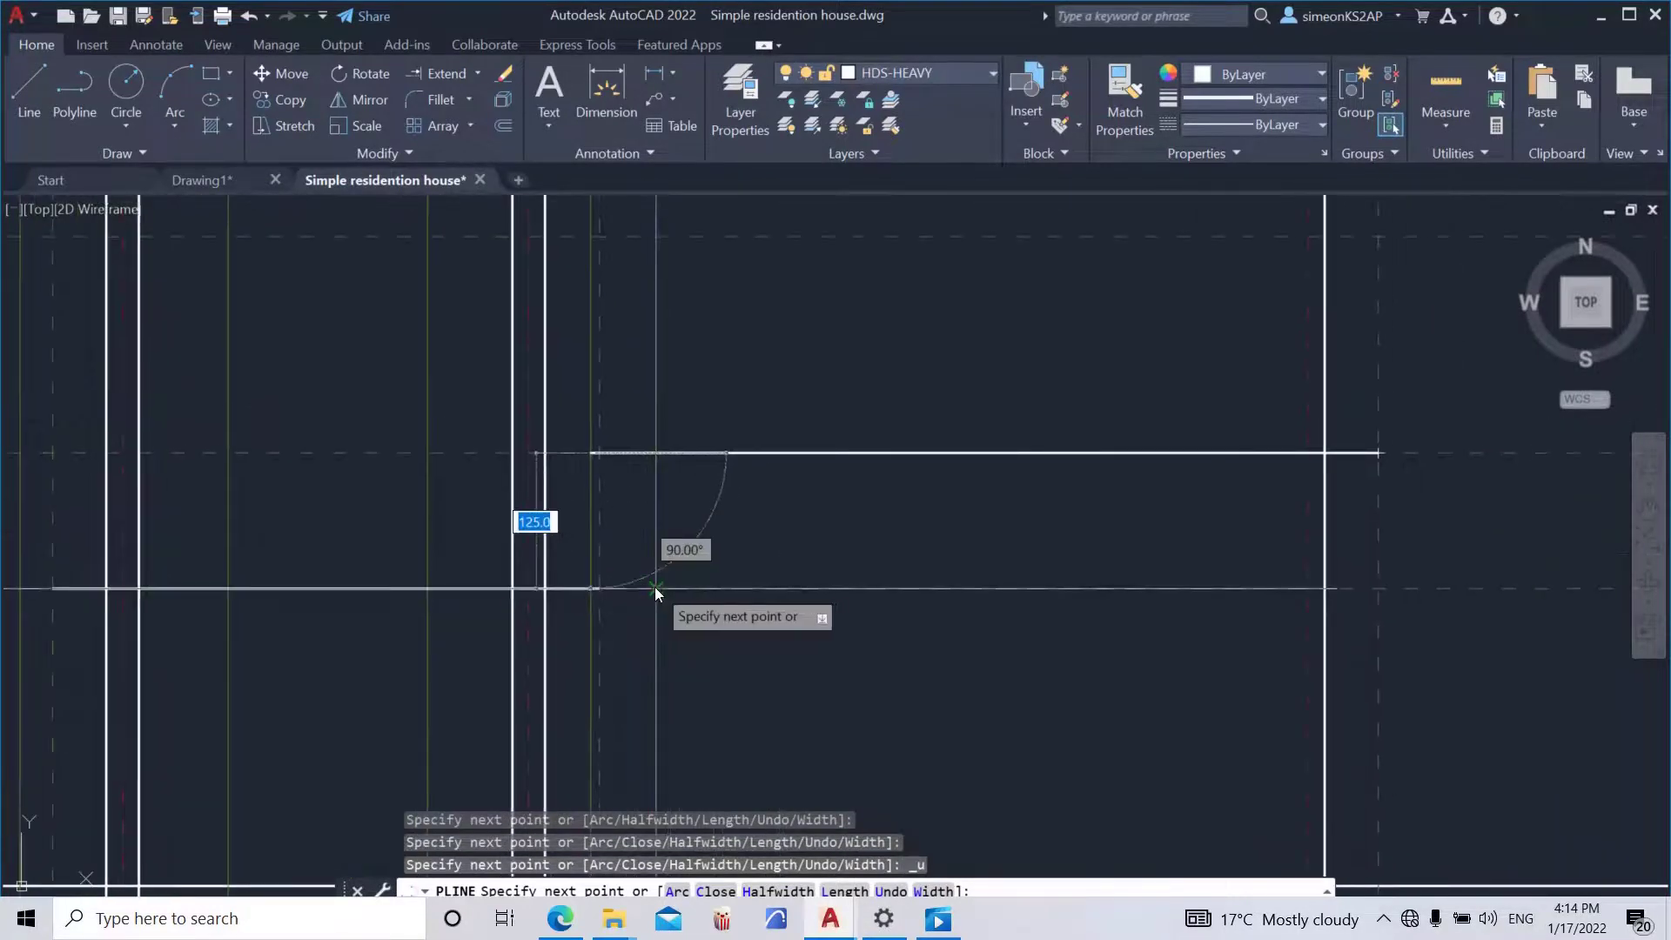
{"action": "key", "text": "ctrl+z"}
{"action": "scroll", "coordinate": [614, 577], "scroll_direction": "down", "scroll_amount": 3}
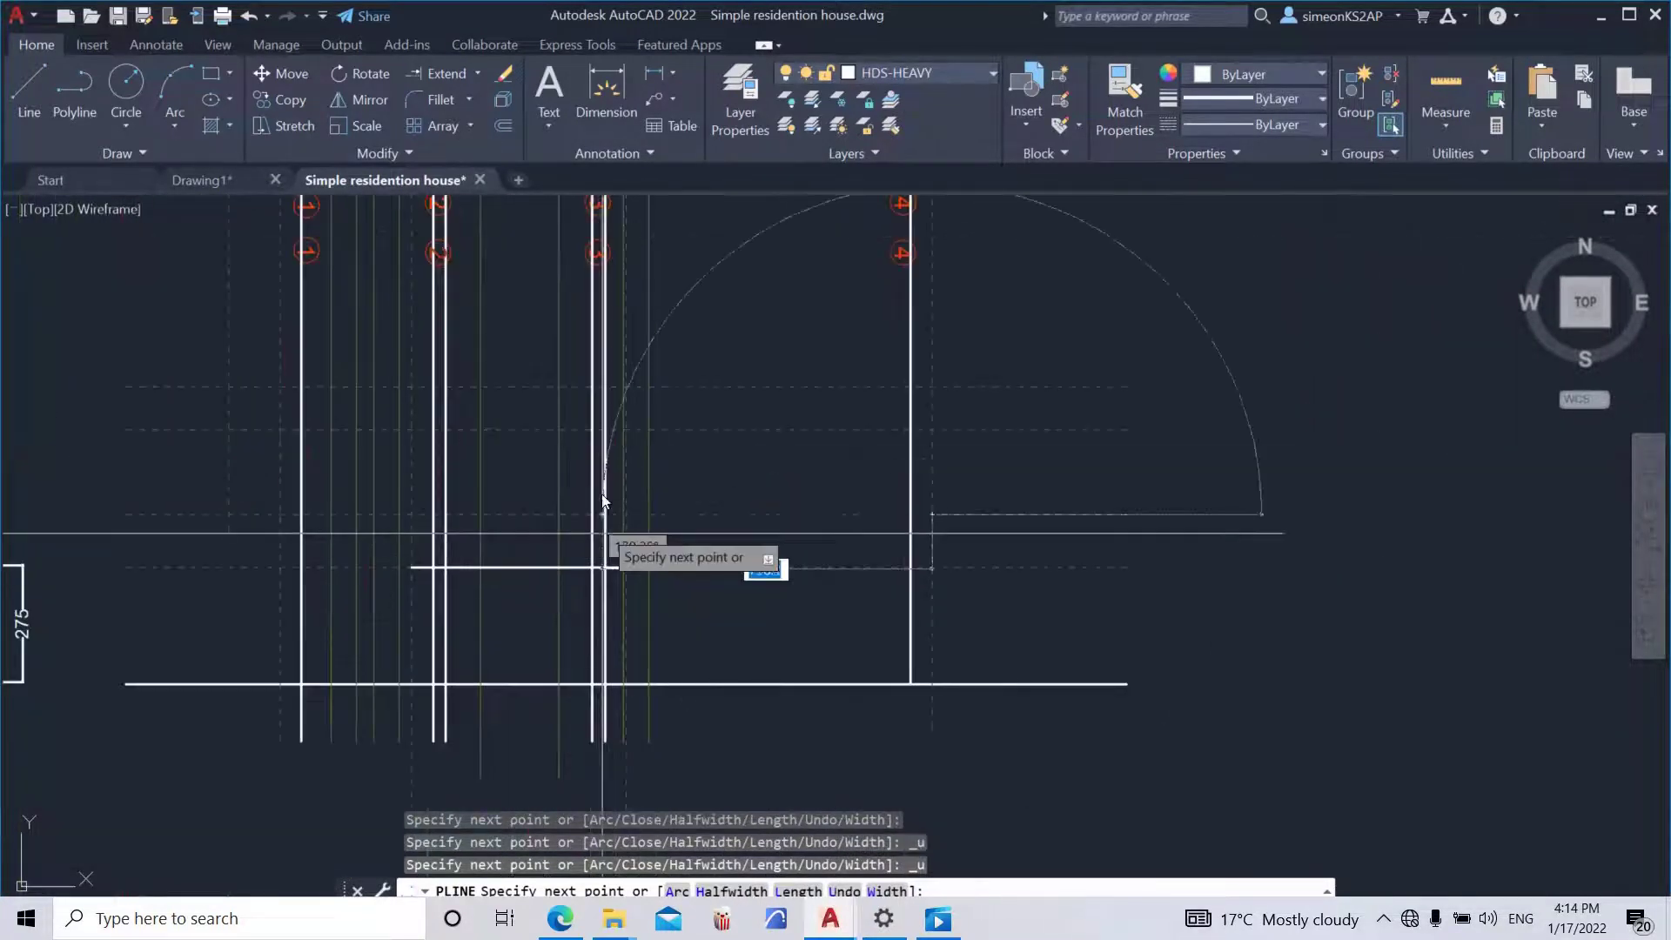
{"action": "scroll", "coordinate": [630, 427], "scroll_direction": "up", "scroll_amount": 2}
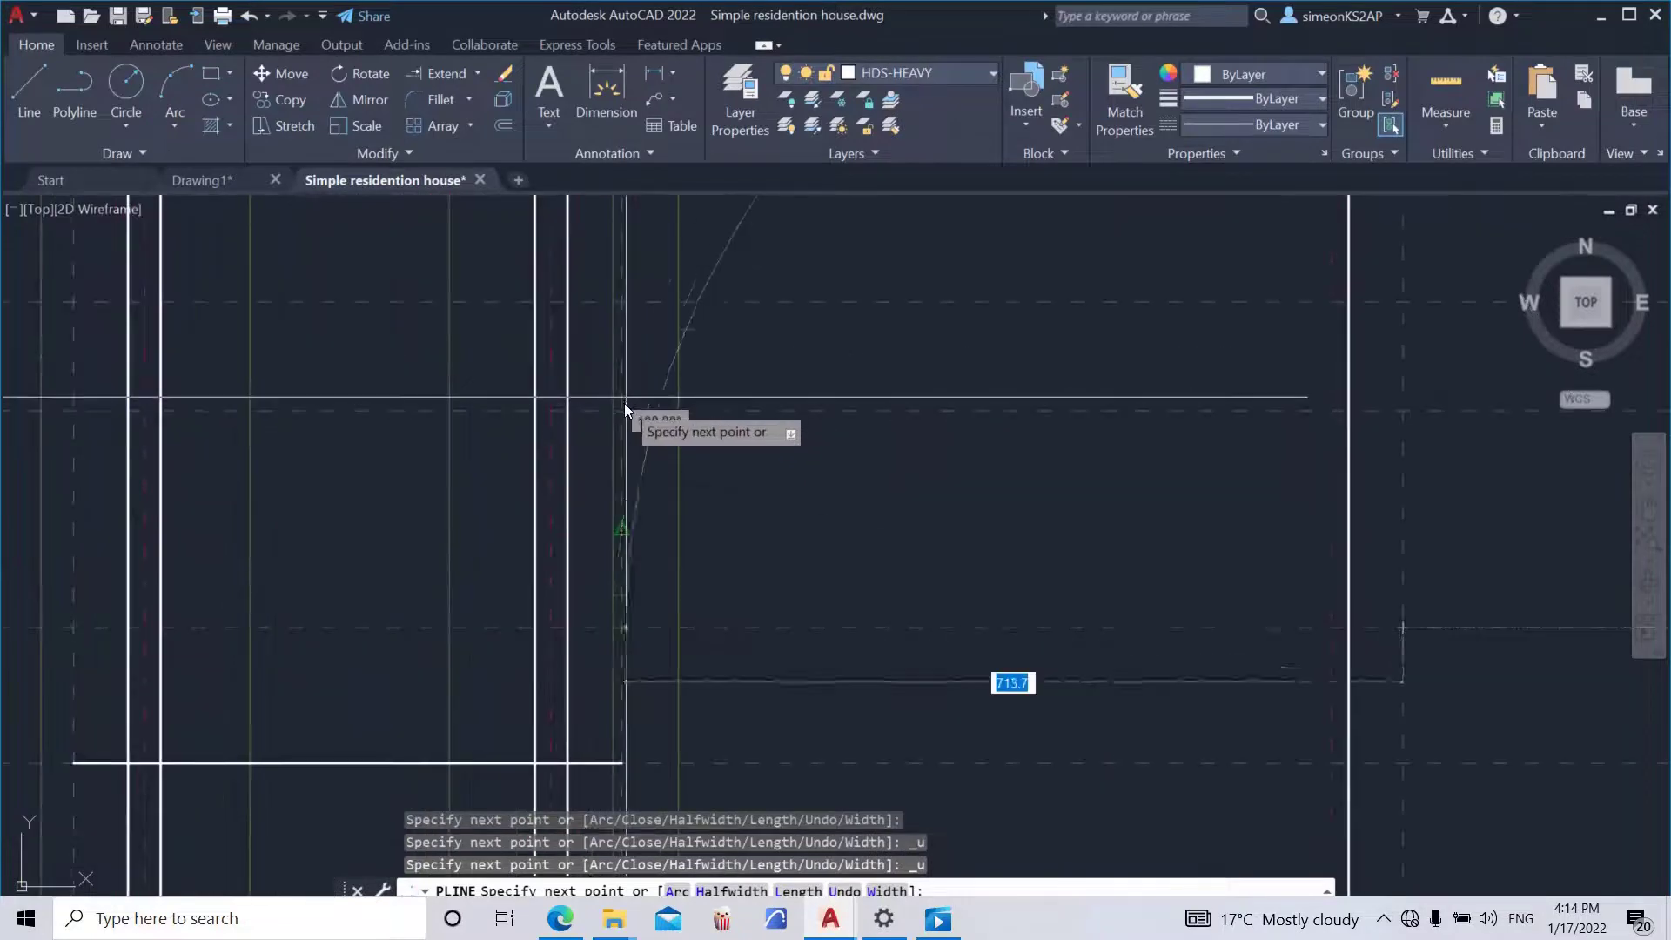
{"action": "scroll", "coordinate": [623, 409], "scroll_direction": "down", "scroll_amount": 2}
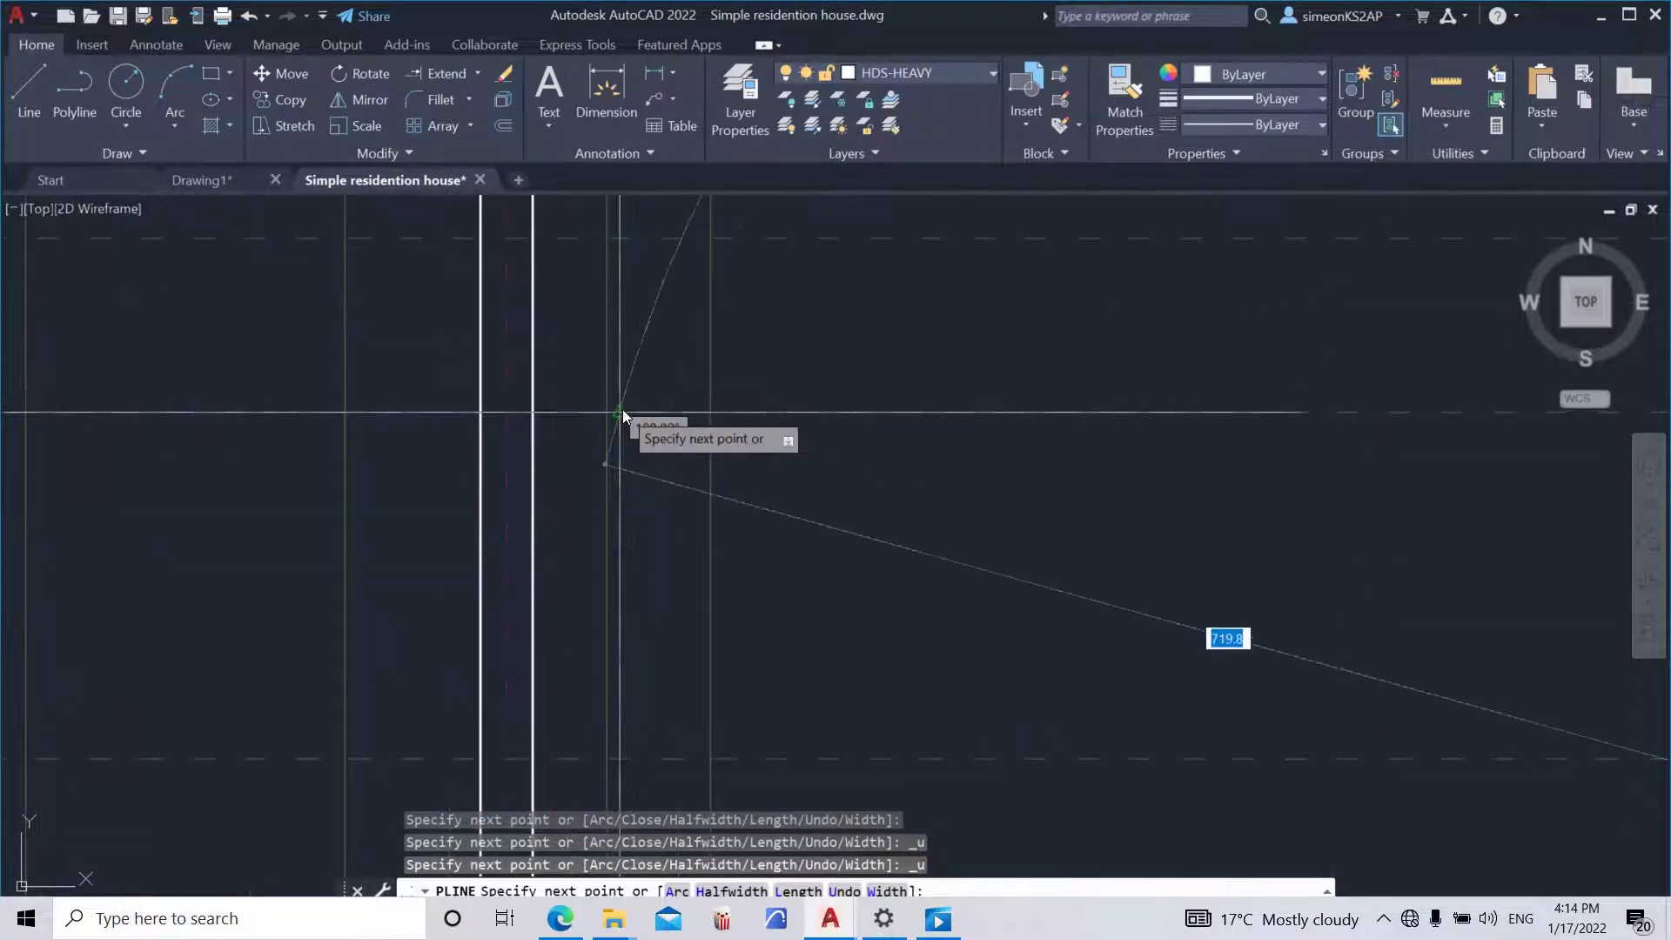
{"action": "scroll", "coordinate": [698, 423], "scroll_direction": "down", "scroll_amount": 2}
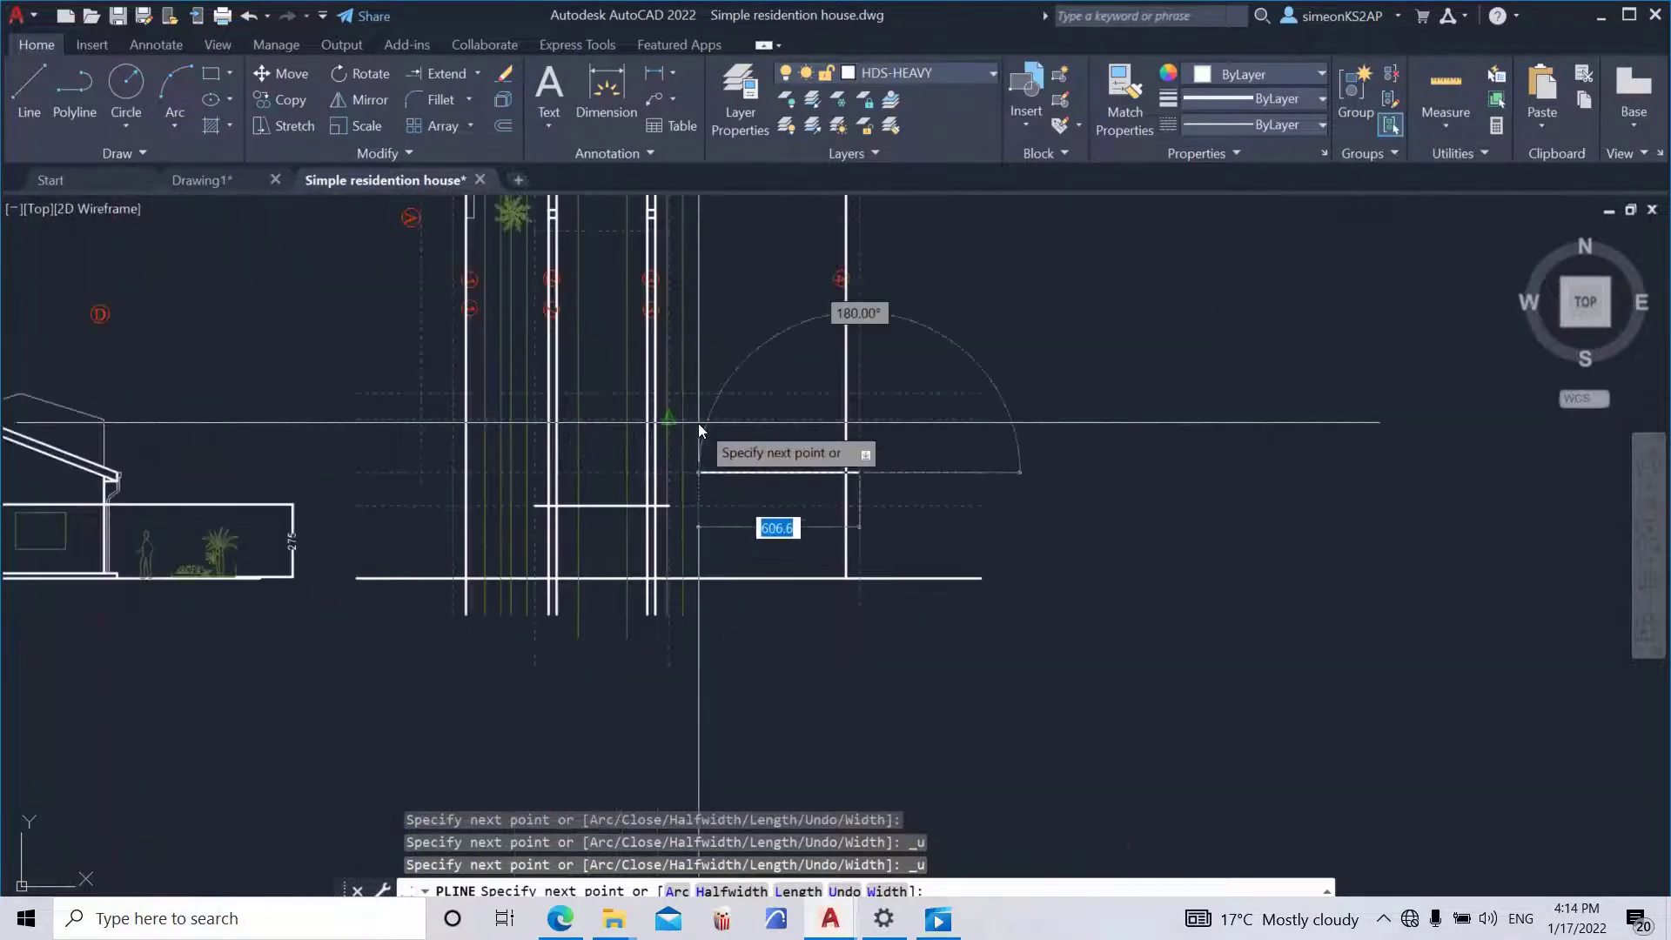
{"action": "scroll", "coordinate": [724, 465], "scroll_direction": "up", "scroll_amount": 2}
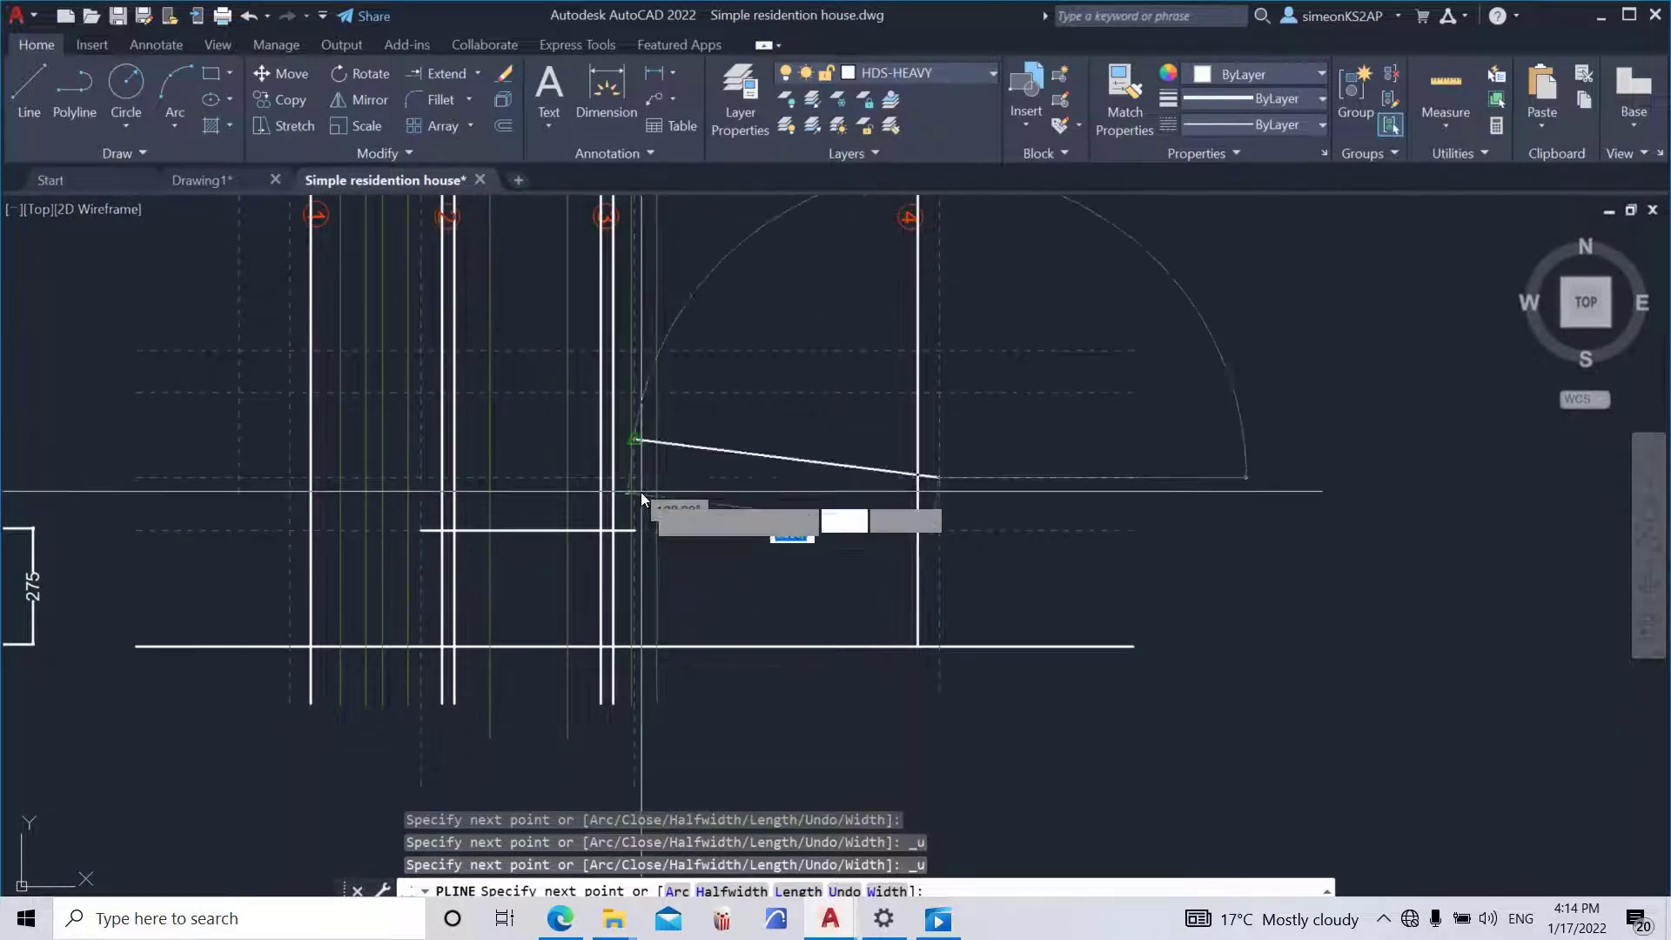
{"action": "scroll", "coordinate": [631, 493], "scroll_direction": "up", "scroll_amount": 2}
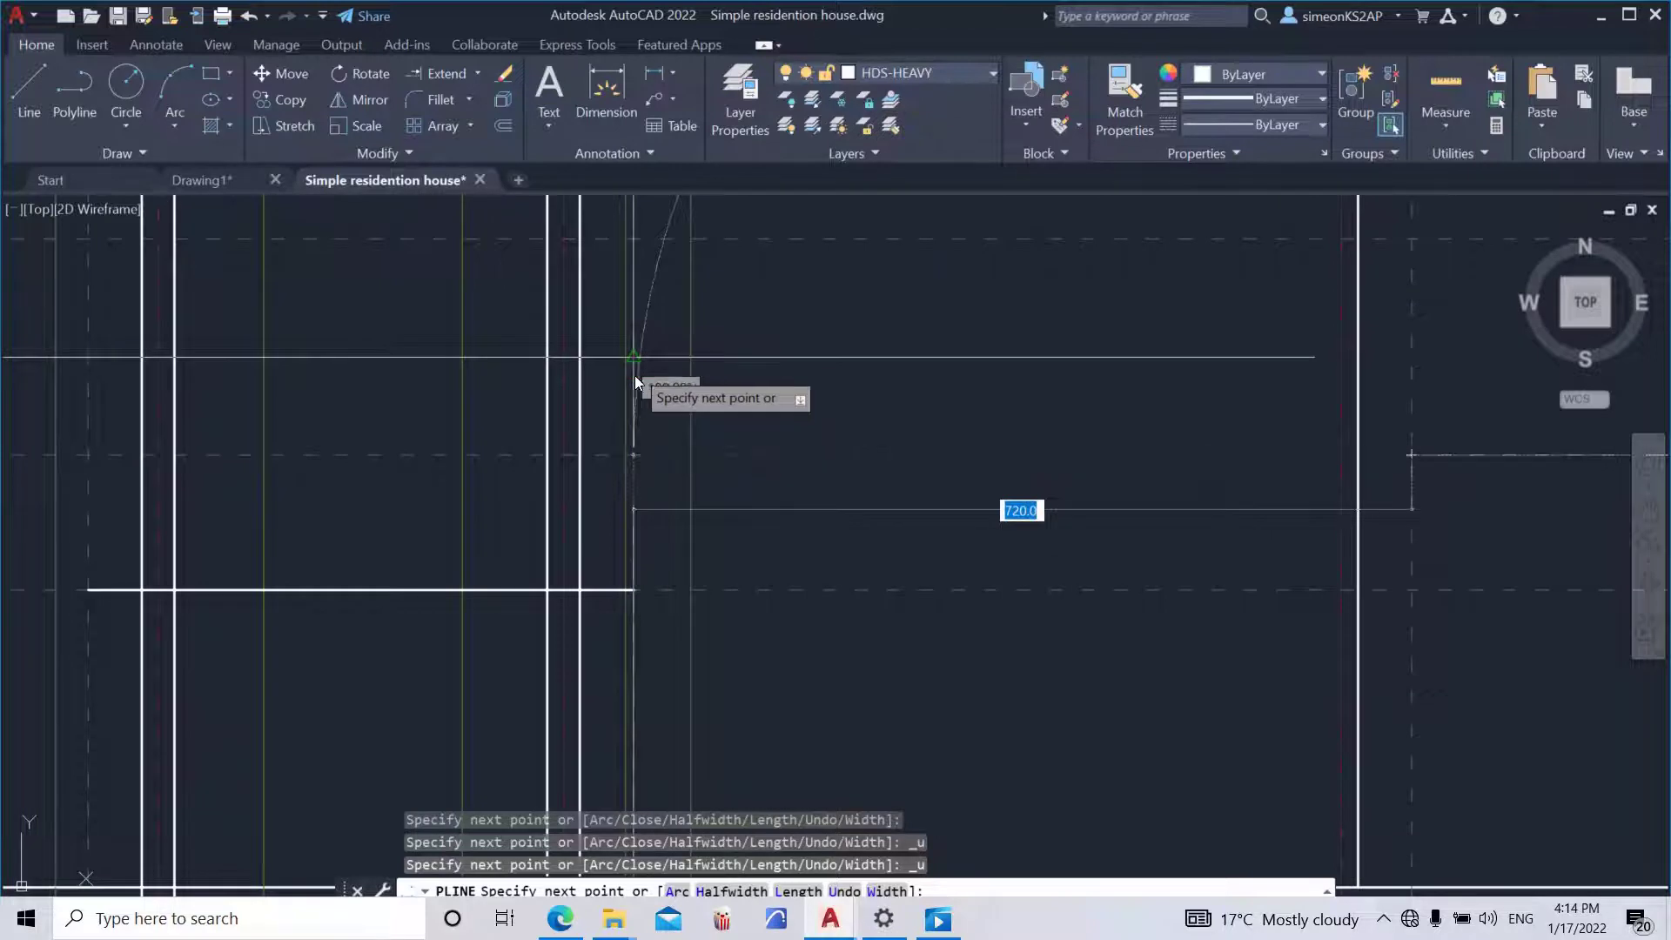
{"action": "left_click", "coordinate": [634, 454]}
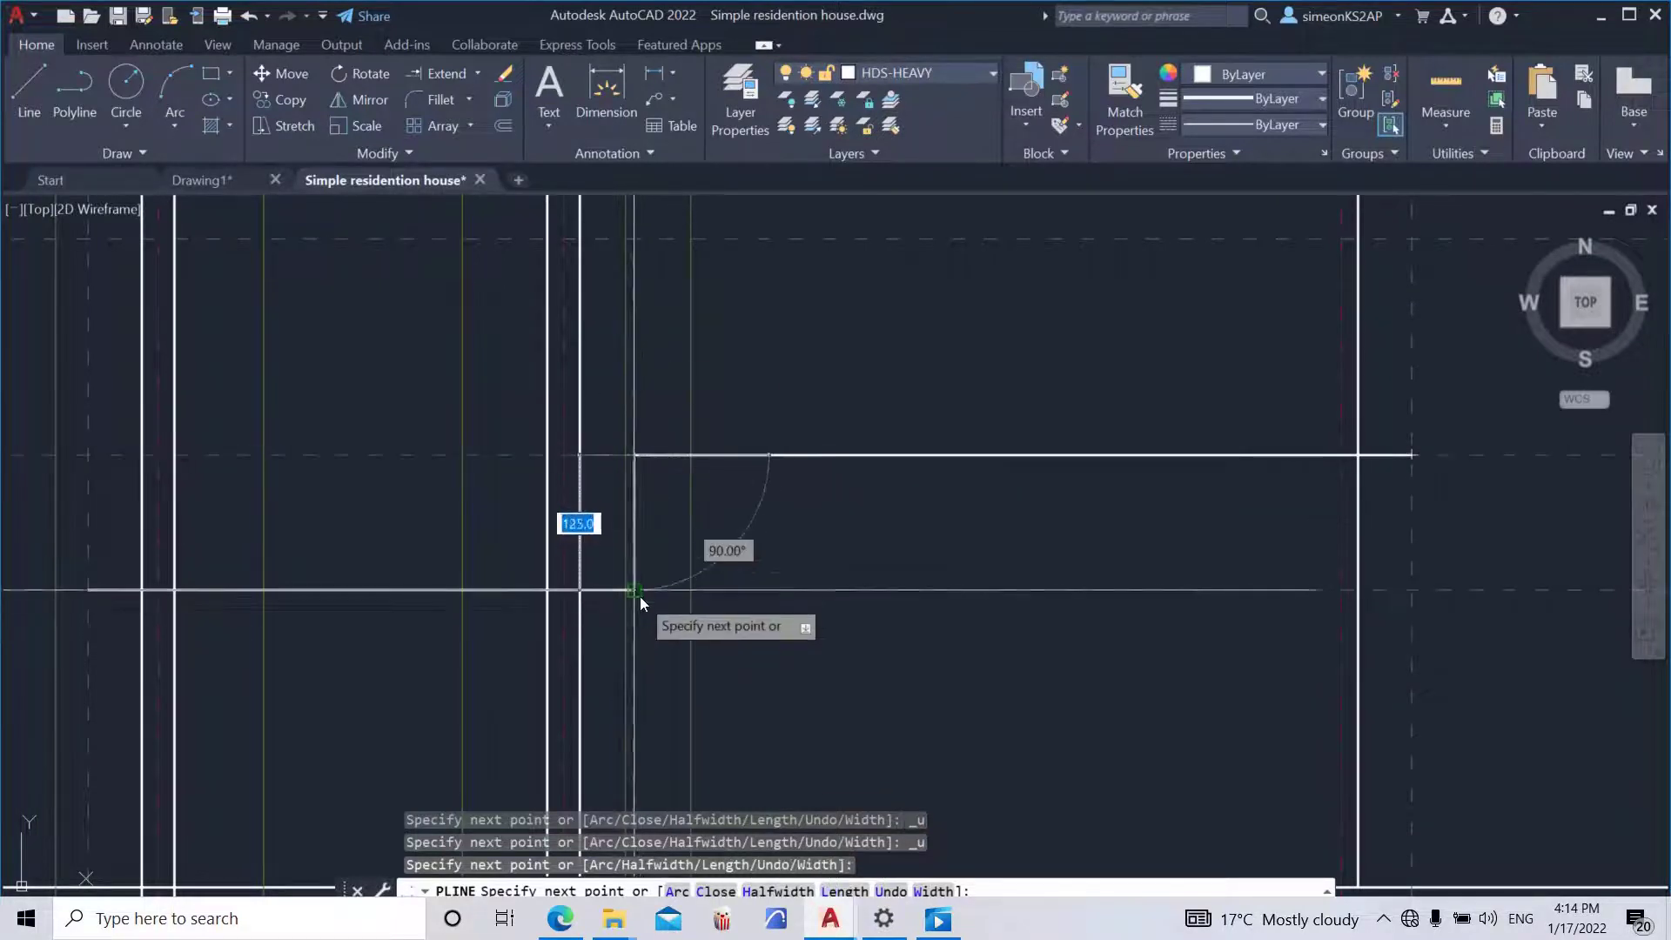
{"action": "scroll", "coordinate": [640, 597], "scroll_direction": "up", "scroll_amount": 2}
{"action": "left_click", "coordinate": [607, 572]}
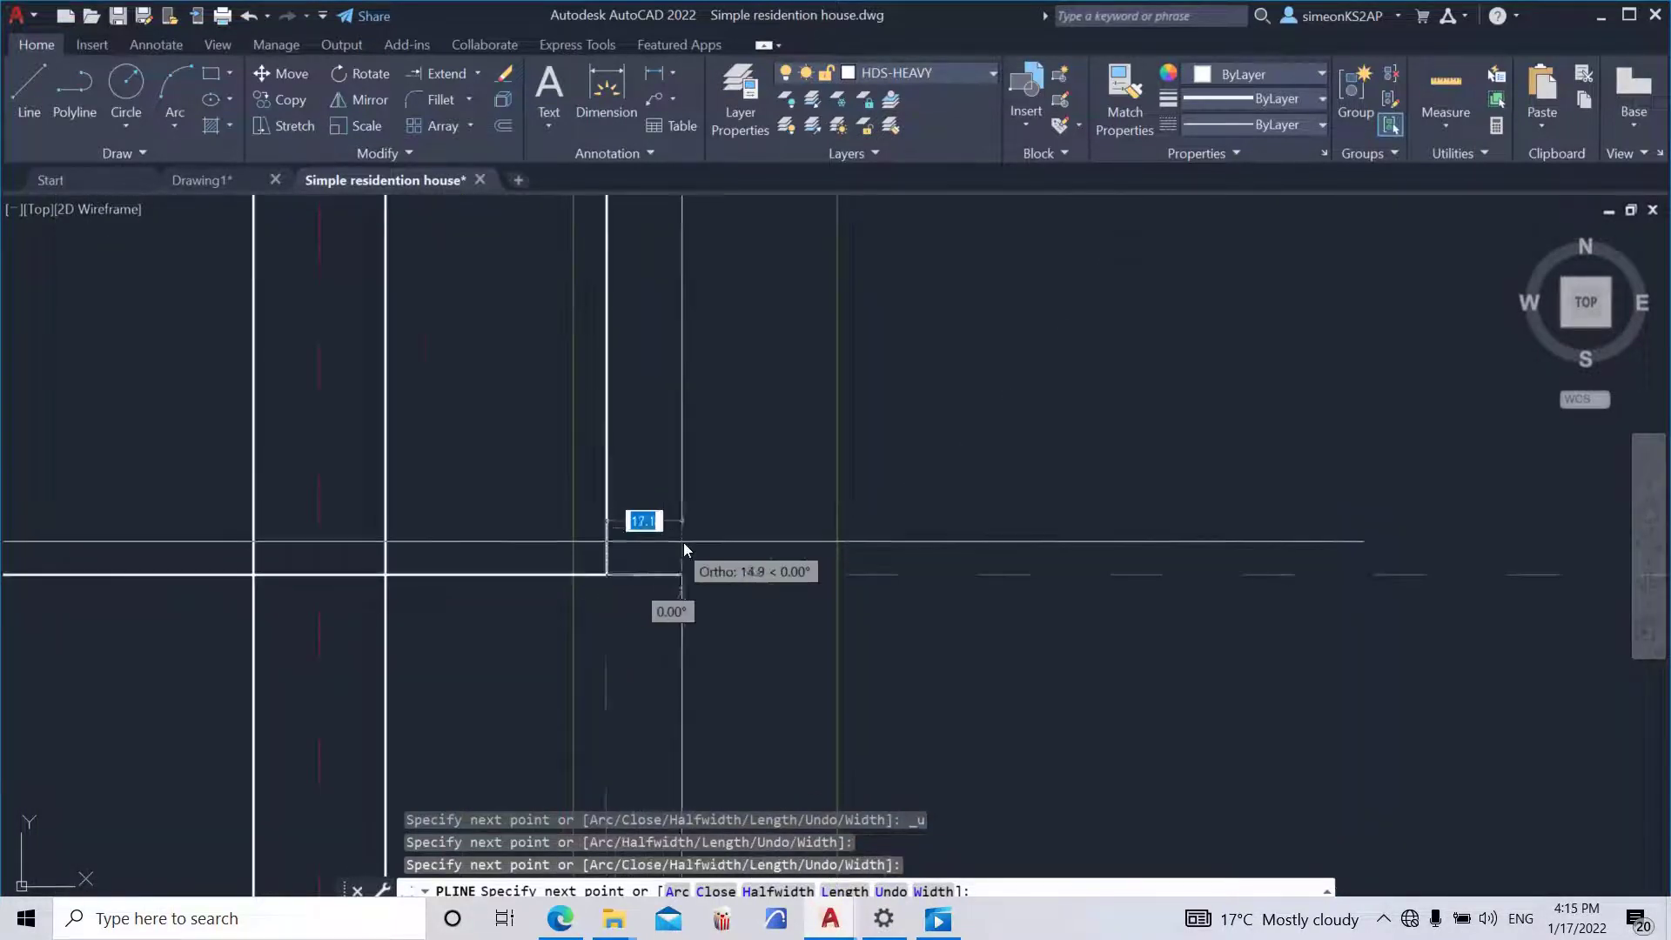
{"action": "scroll", "coordinate": [691, 544], "scroll_direction": "down", "scroll_amount": 2}
{"action": "scroll", "coordinate": [757, 544], "scroll_direction": "down", "scroll_amount": 3}
{"action": "key", "text": "Escape"}
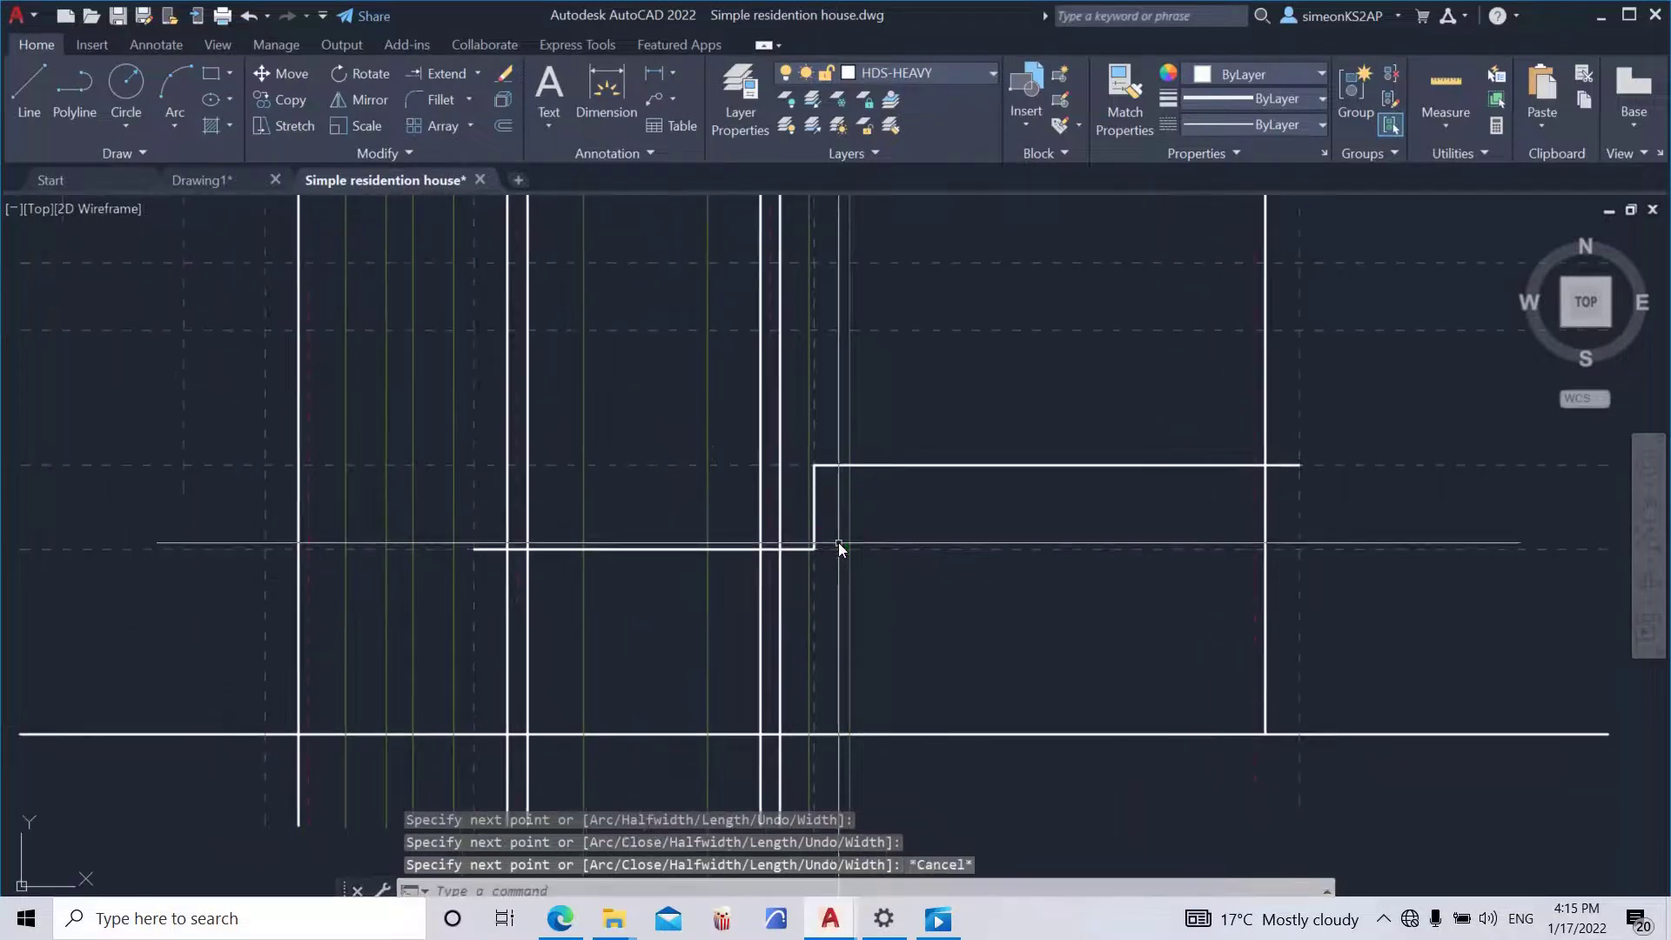
{"action": "scroll", "coordinate": [838, 546], "scroll_direction": "down", "scroll_amount": 2}
{"action": "scroll", "coordinate": [822, 546], "scroll_direction": "up", "scroll_amount": 3}
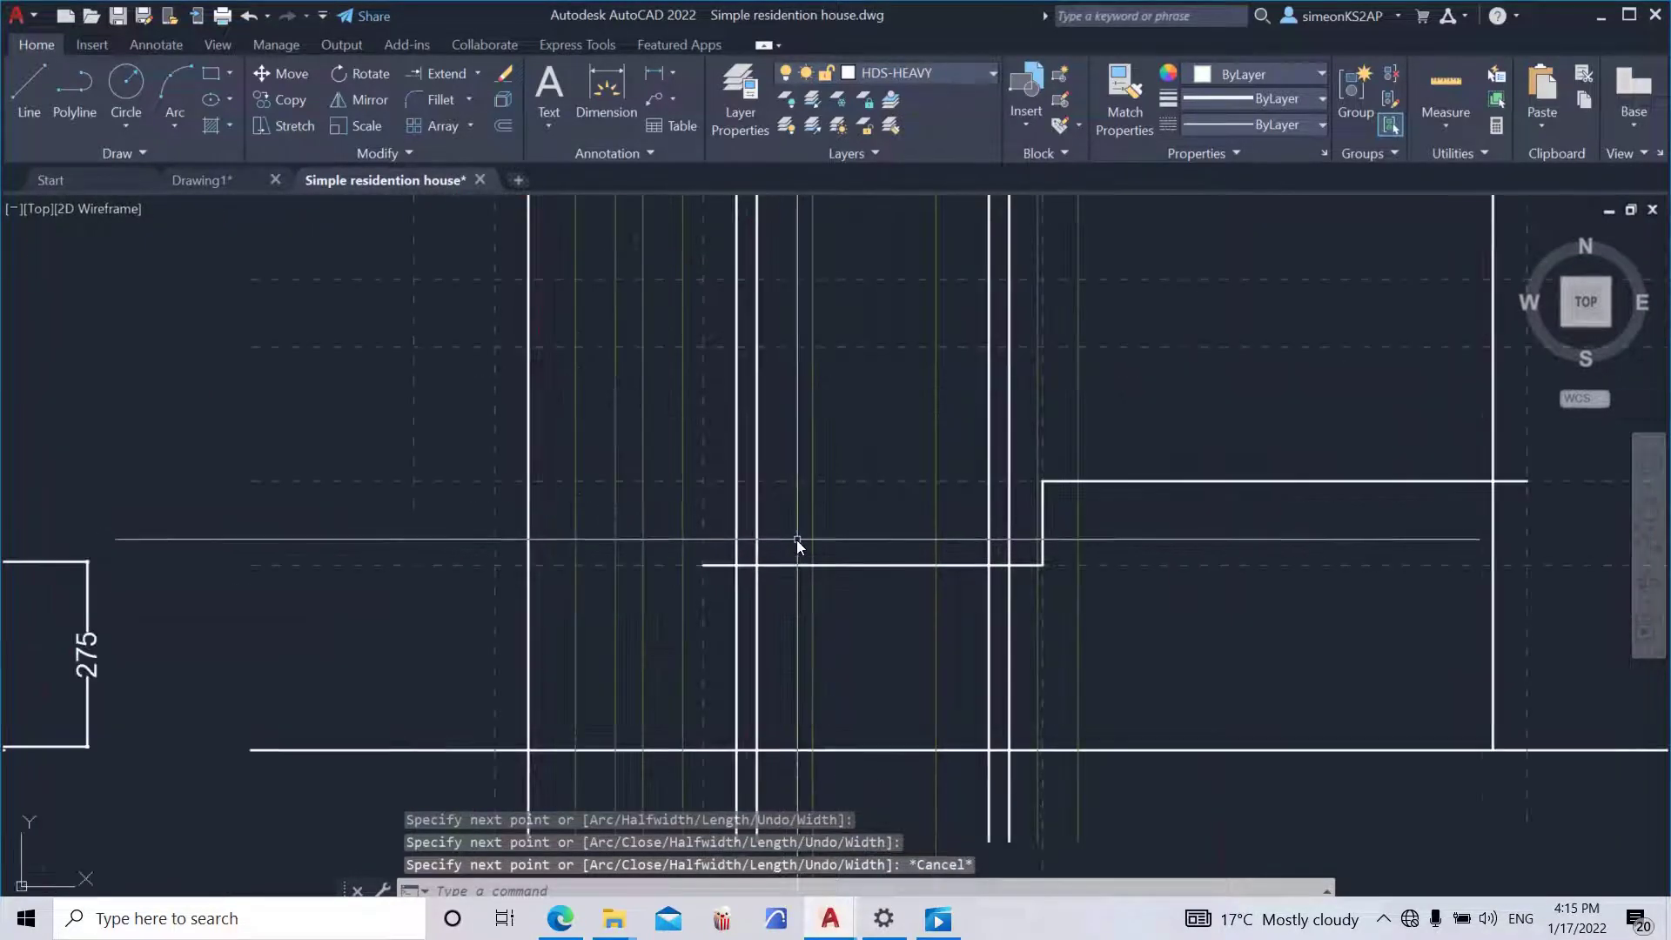
- Trace a heavy polyline up the projection line and across at the wall-top level
{"action": "left_click", "coordinate": [75, 87]}
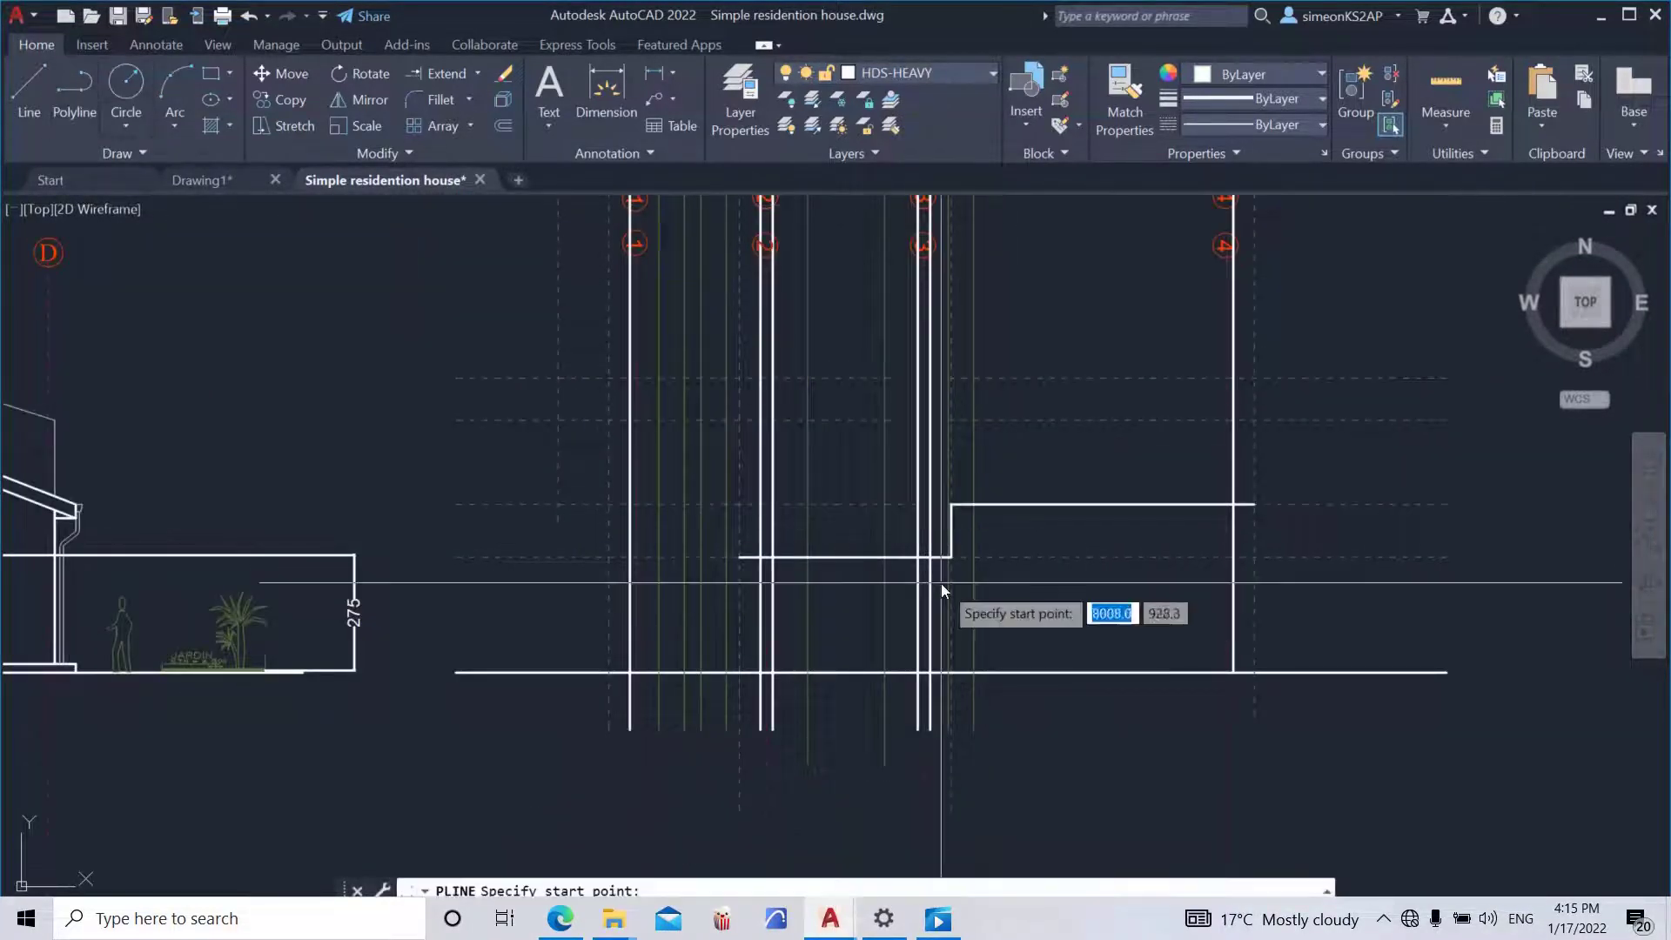
{"action": "scroll", "coordinate": [743, 547], "scroll_direction": "up", "scroll_amount": 3}
{"action": "left_click", "coordinate": [727, 557]}
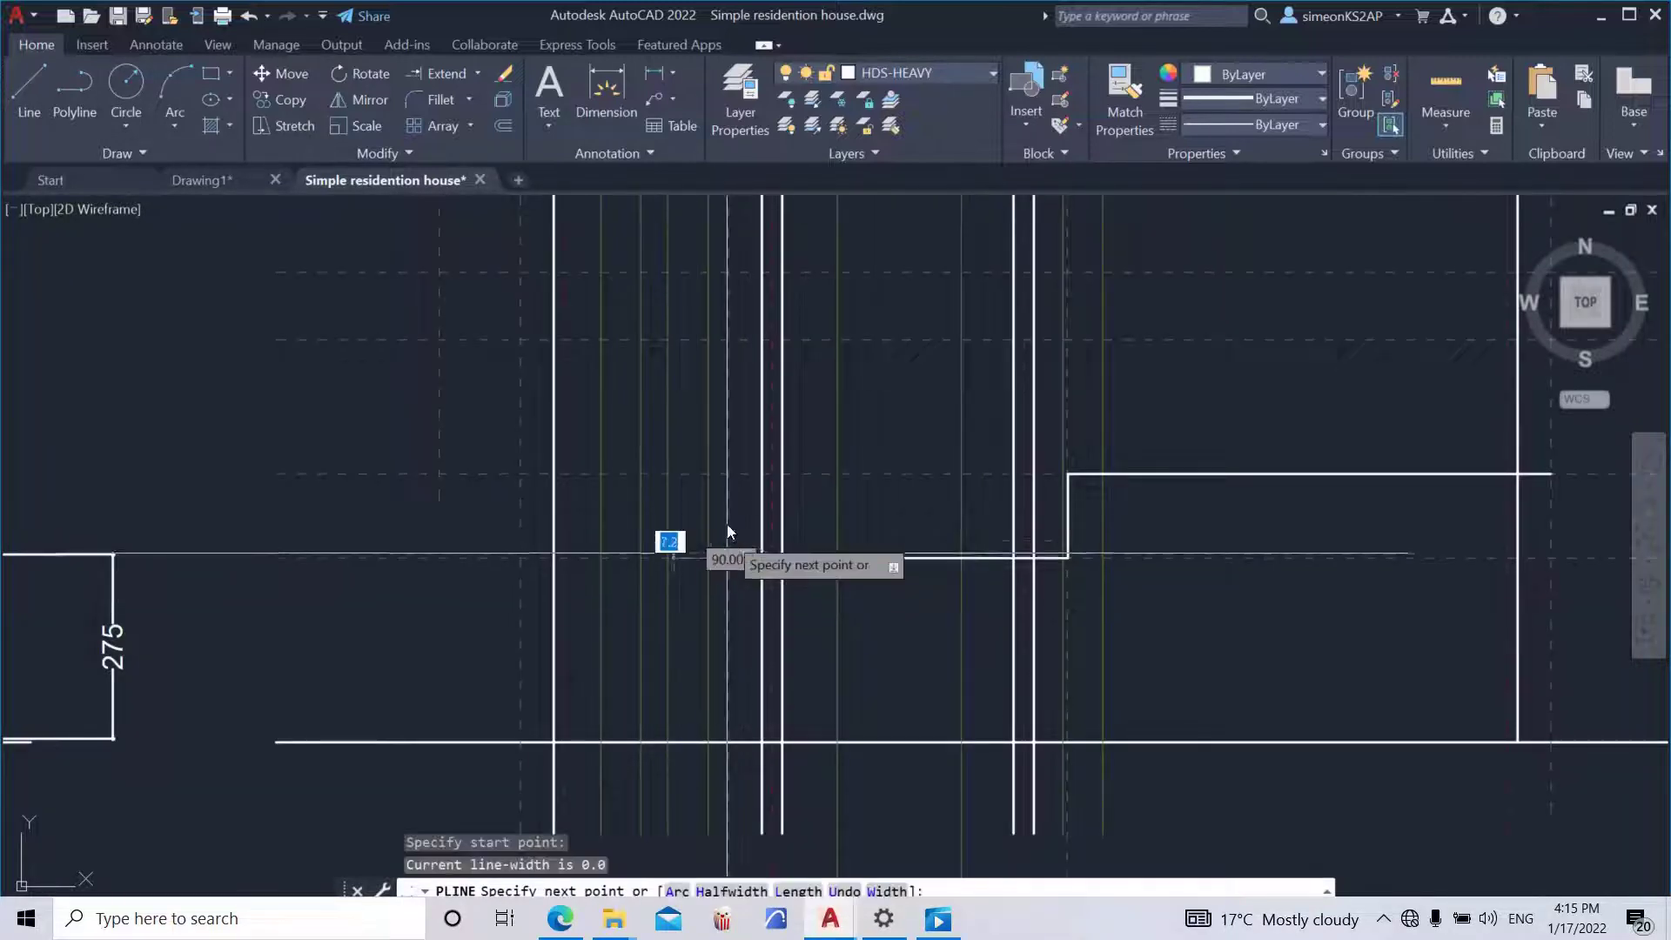
{"action": "left_click", "coordinate": [722, 480]}
{"action": "scroll", "coordinate": [722, 481], "scroll_direction": "down", "scroll_amount": 4}
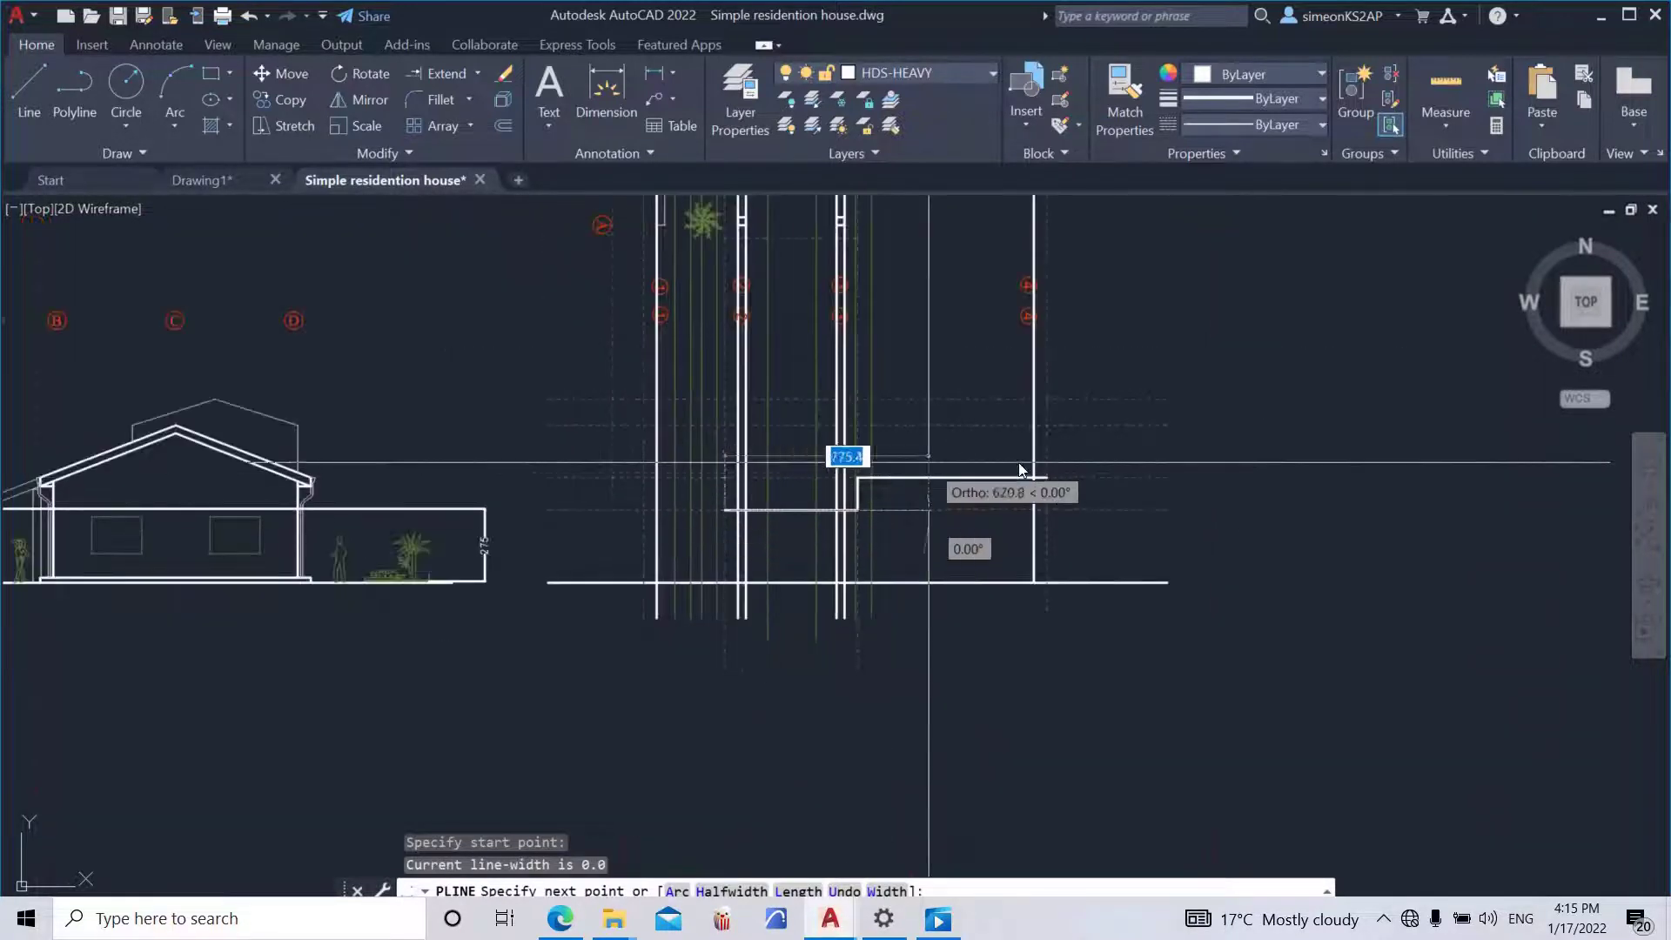
{"action": "scroll", "coordinate": [748, 489], "scroll_direction": "up", "scroll_amount": 4}
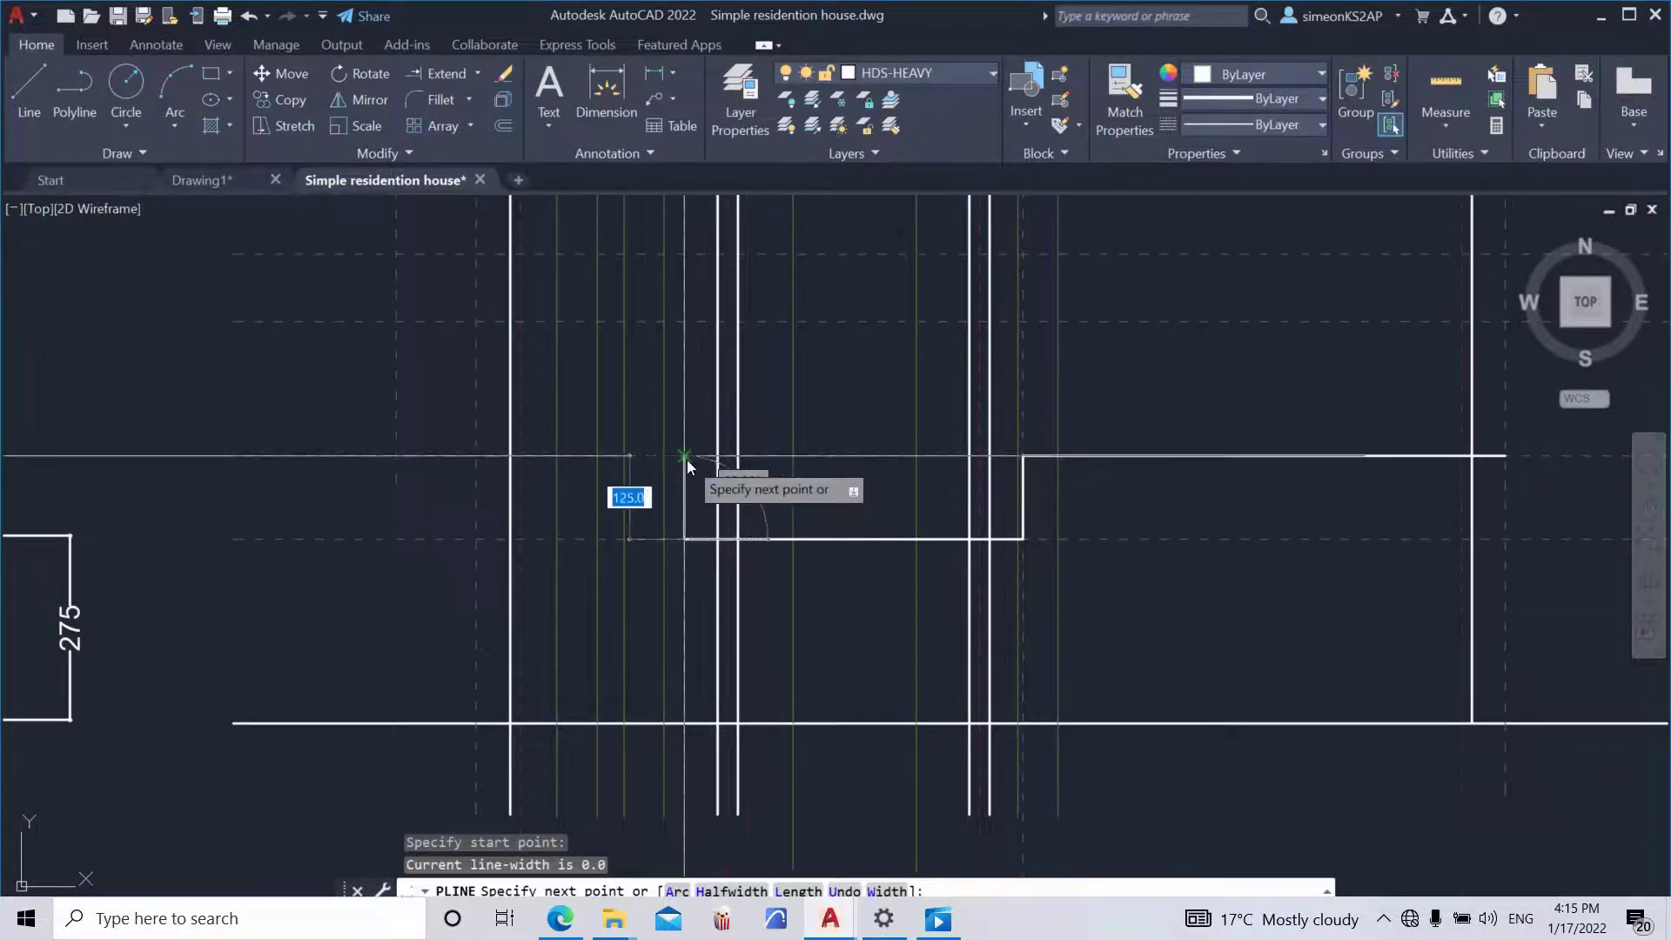
{"action": "scroll", "coordinate": [686, 459], "scroll_direction": "down", "scroll_amount": 4}
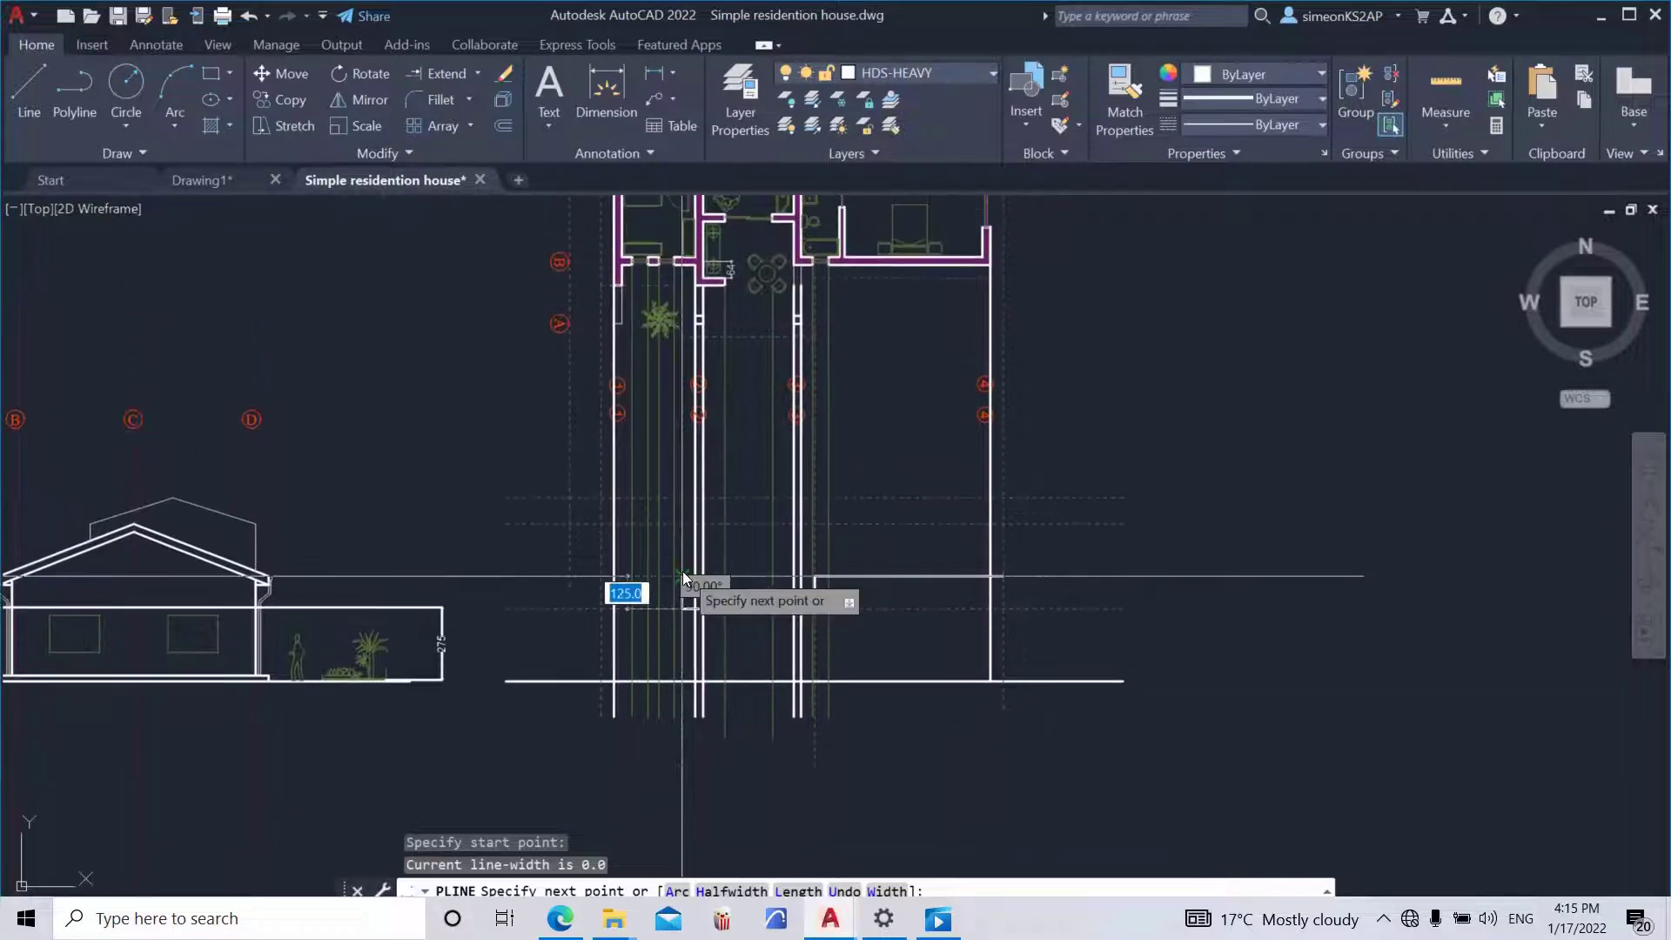
{"action": "scroll", "coordinate": [681, 570], "scroll_direction": "up", "scroll_amount": 4}
{"action": "scroll", "coordinate": [681, 571], "scroll_direction": "up", "scroll_amount": 3}
{"action": "left_click", "coordinate": [680, 597]}
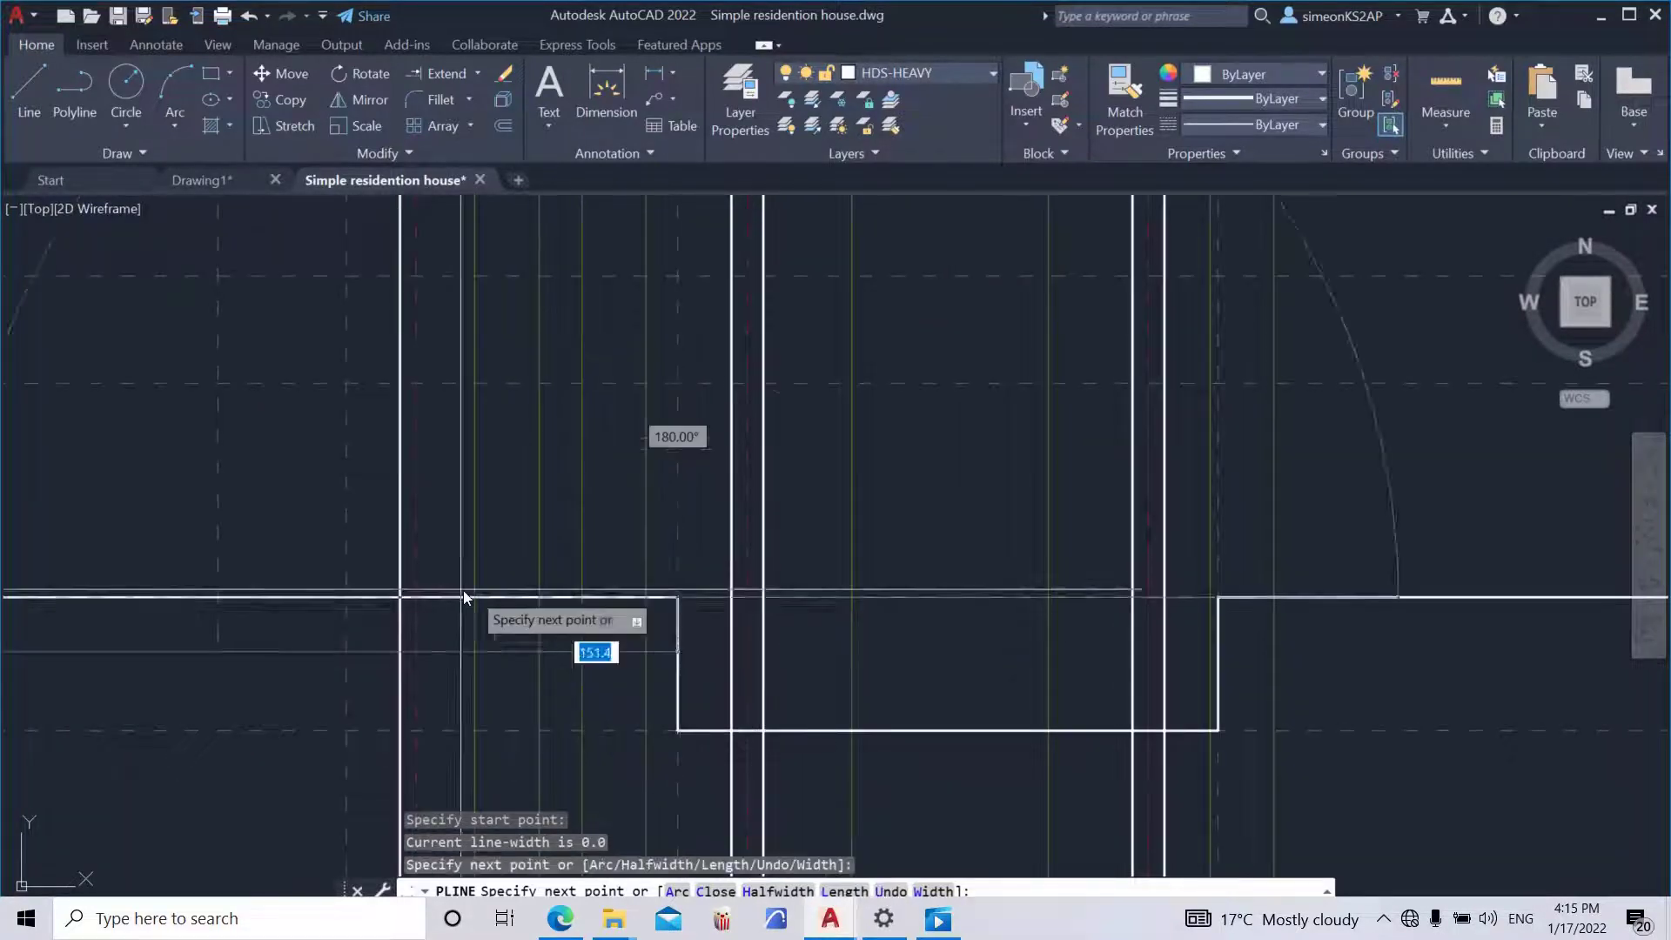
{"action": "scroll", "coordinate": [450, 598], "scroll_direction": "down", "scroll_amount": 3}
{"action": "scroll", "coordinate": [795, 623], "scroll_direction": "down", "scroll_amount": 6}
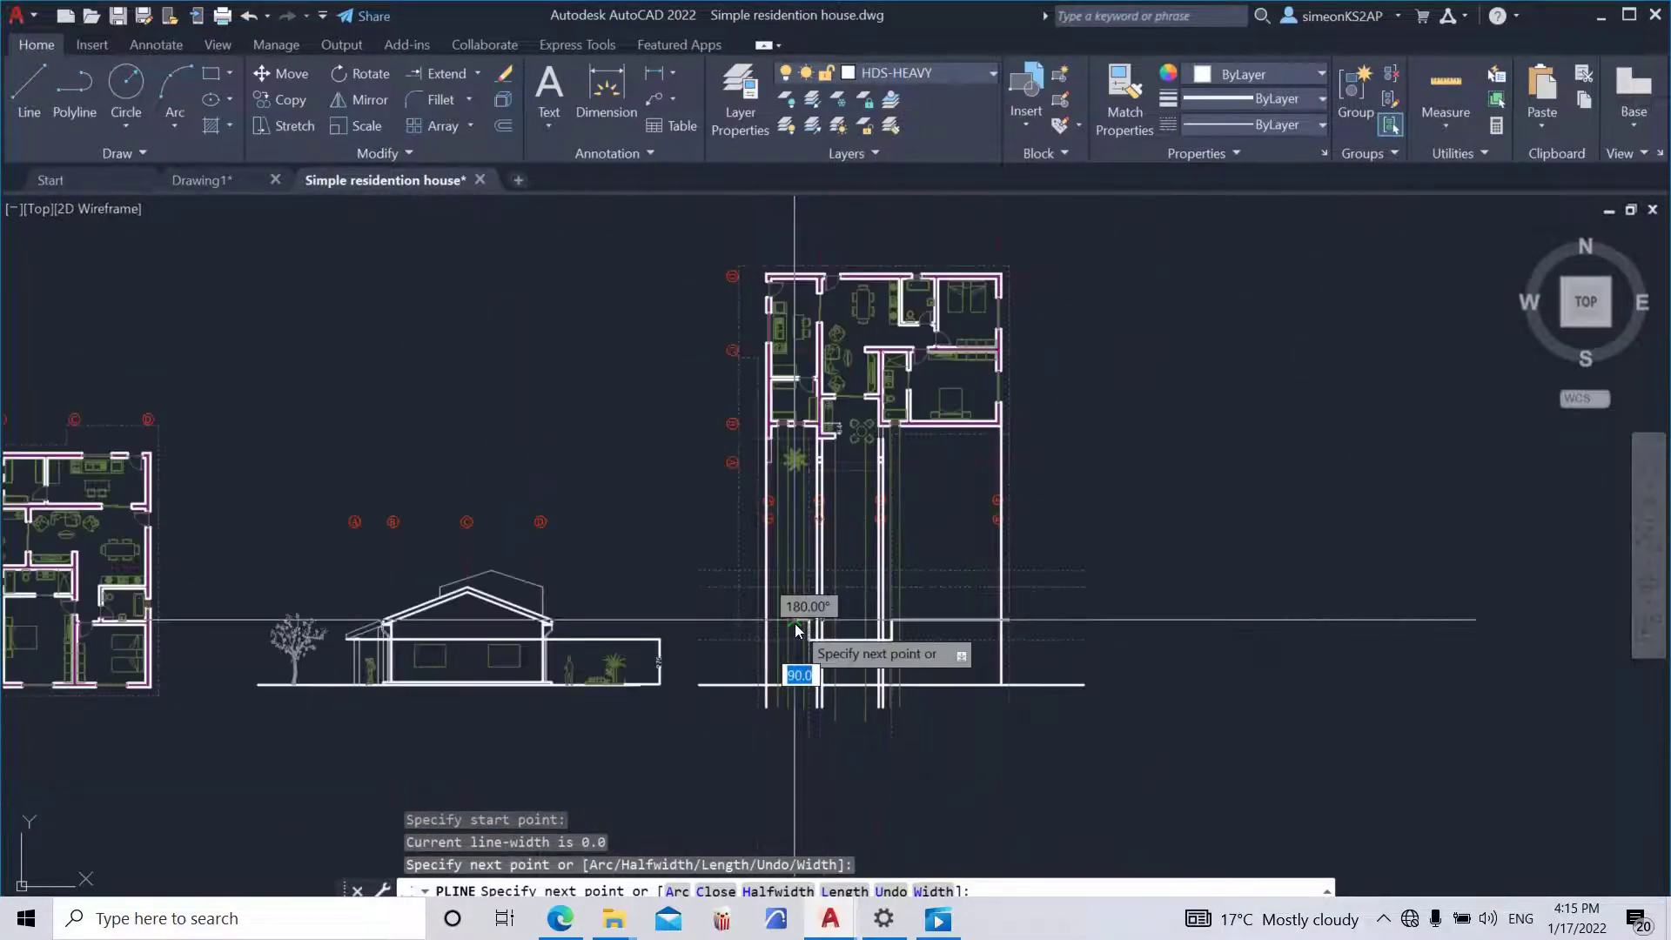
{"action": "scroll", "coordinate": [791, 623], "scroll_direction": "up", "scroll_amount": 4}
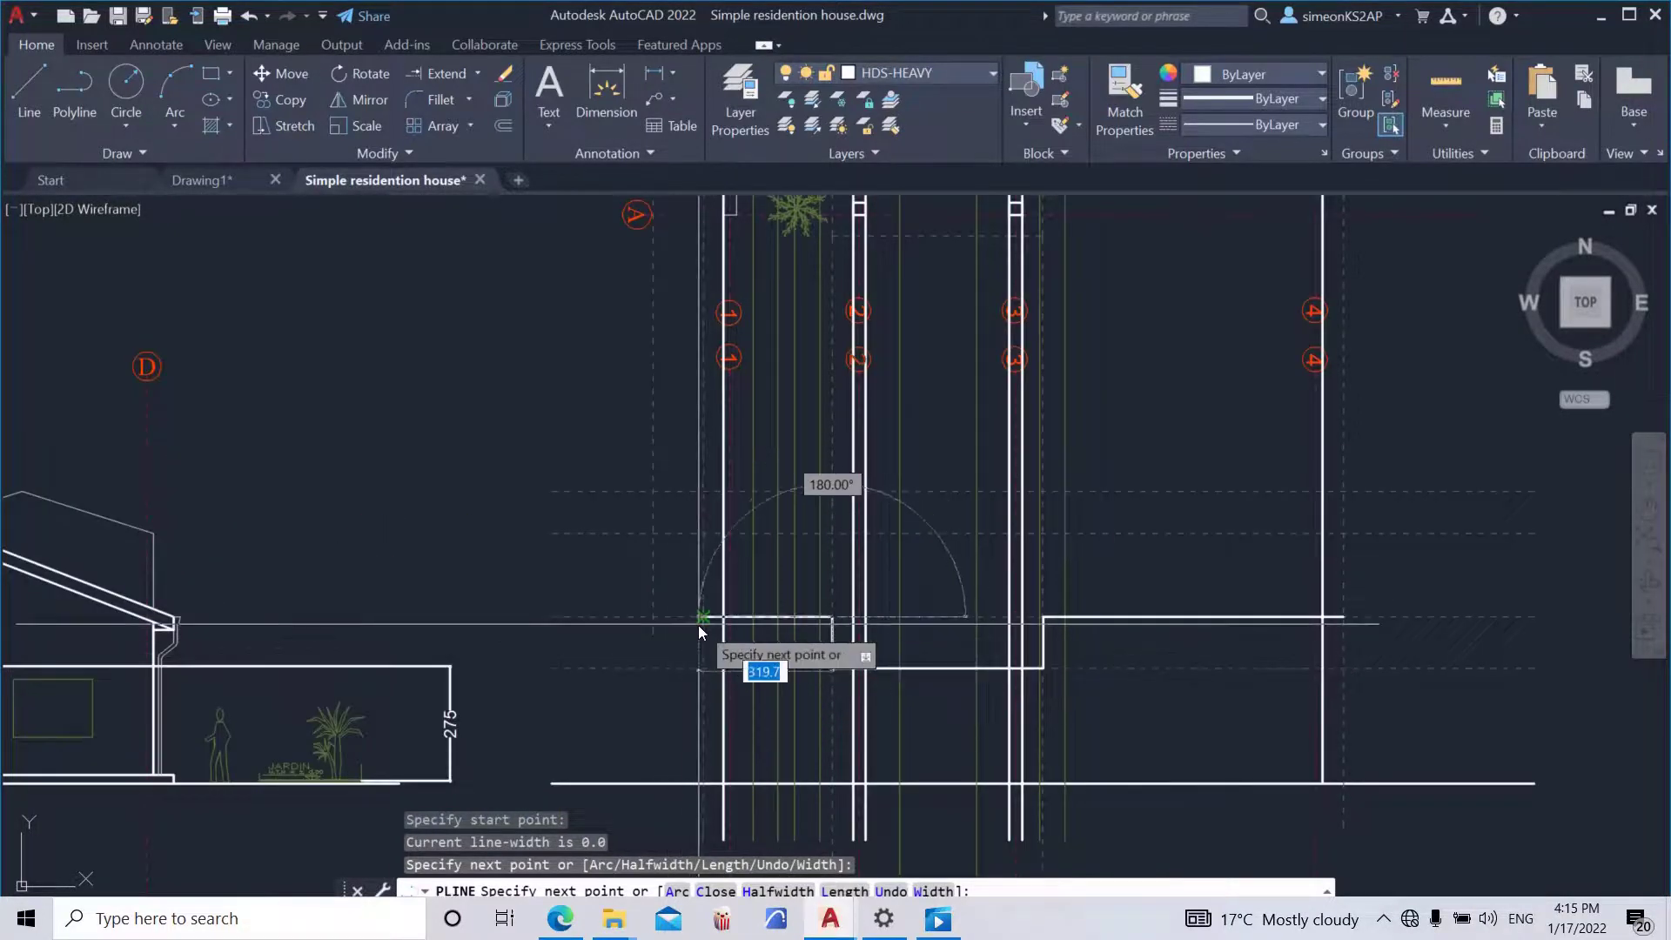
{"action": "scroll", "coordinate": [703, 616], "scroll_direction": "up", "scroll_amount": 2}
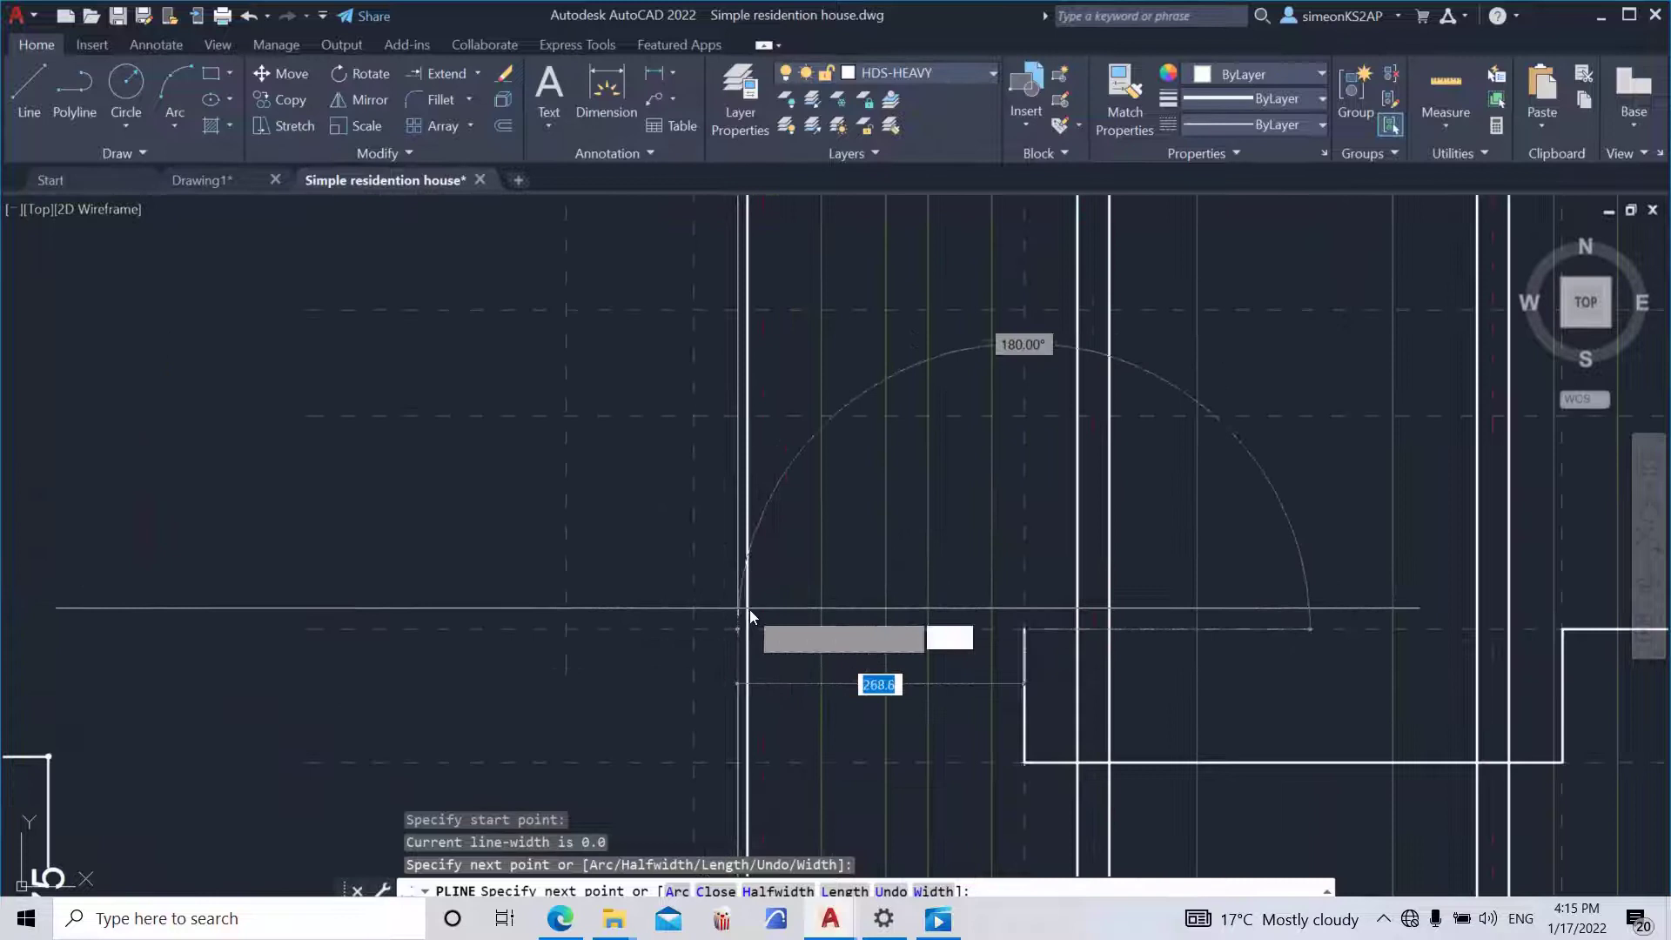
{"action": "left_click", "coordinate": [692, 630]}
{"action": "key", "text": "Escape"}
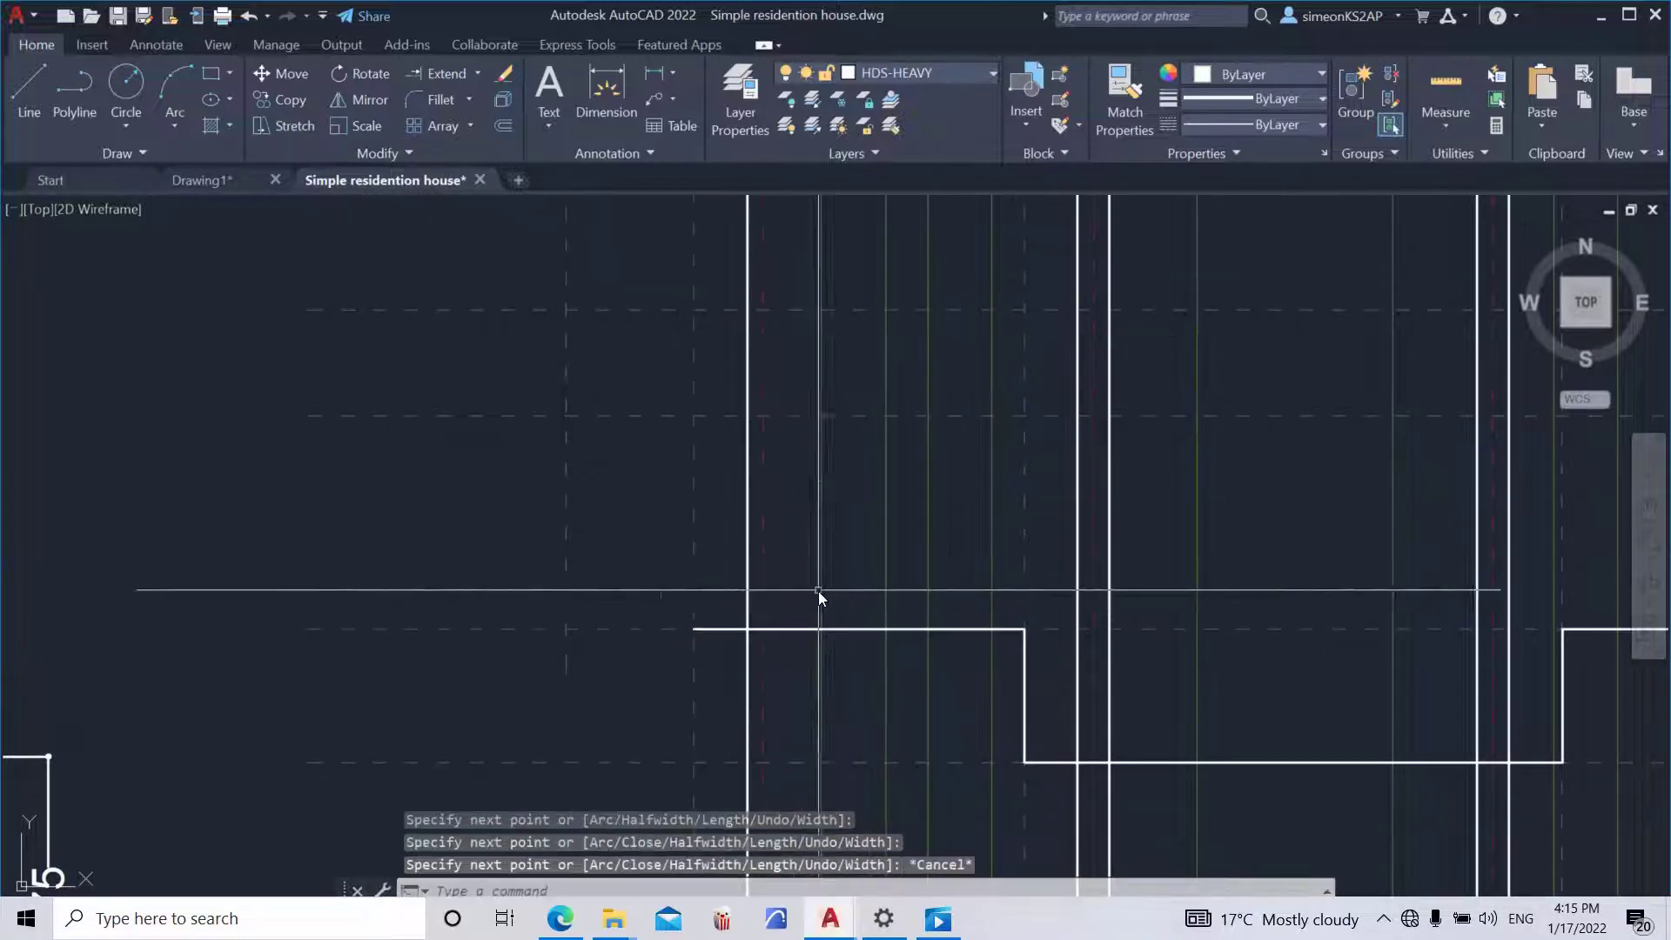
{"action": "scroll", "coordinate": [818, 596], "scroll_direction": "down", "scroll_amount": 5}
{"action": "scroll", "coordinate": [822, 643], "scroll_direction": "up", "scroll_amount": 2}
{"action": "middle_click_drag", "start_coordinate": [822, 644], "coordinate": [862, 609]}
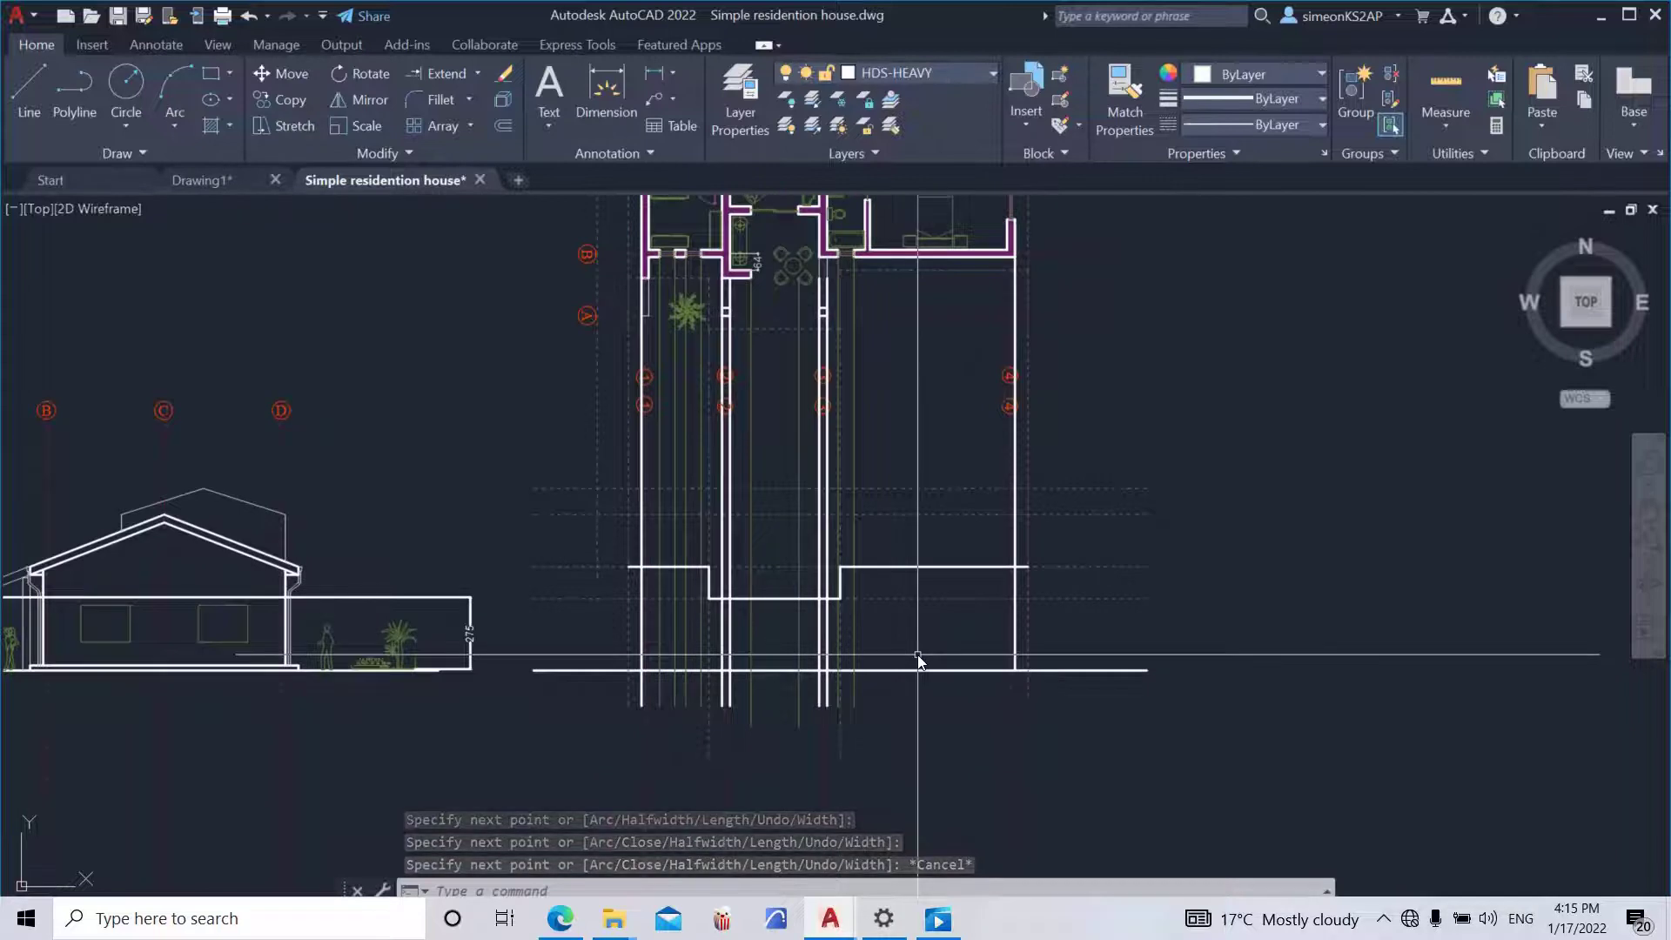
- Trace a polyline from the wall corner to the outline's right corner and down to the lower line
{"action": "left_click", "coordinate": [77, 94]}
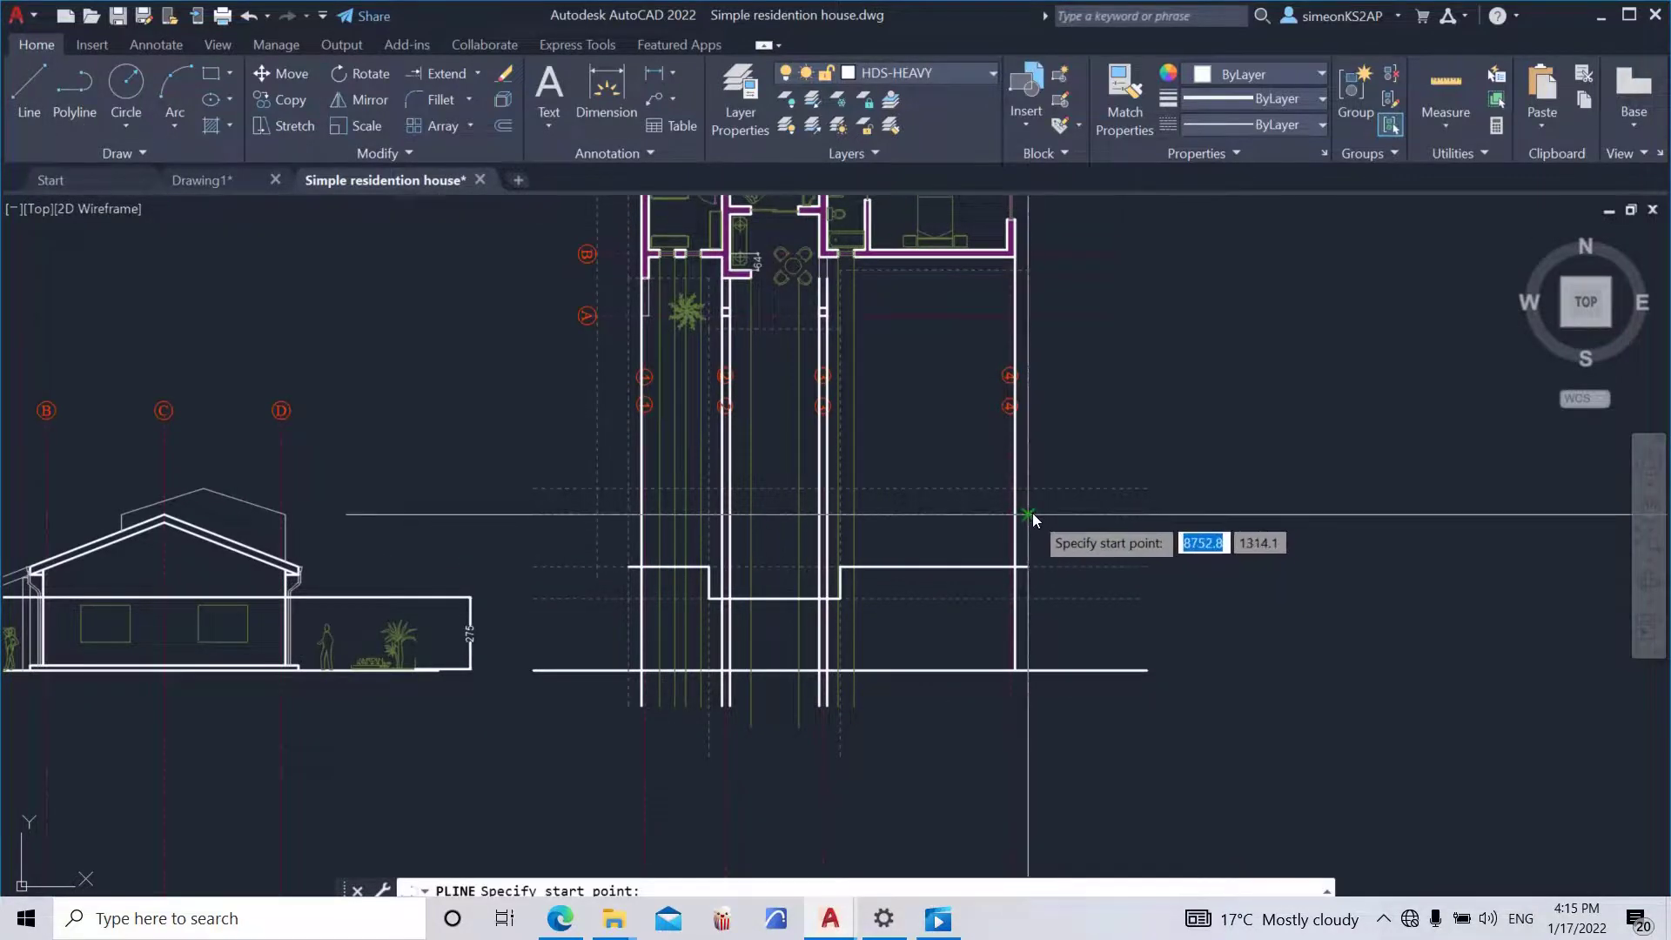
{"action": "left_click", "coordinate": [623, 561]}
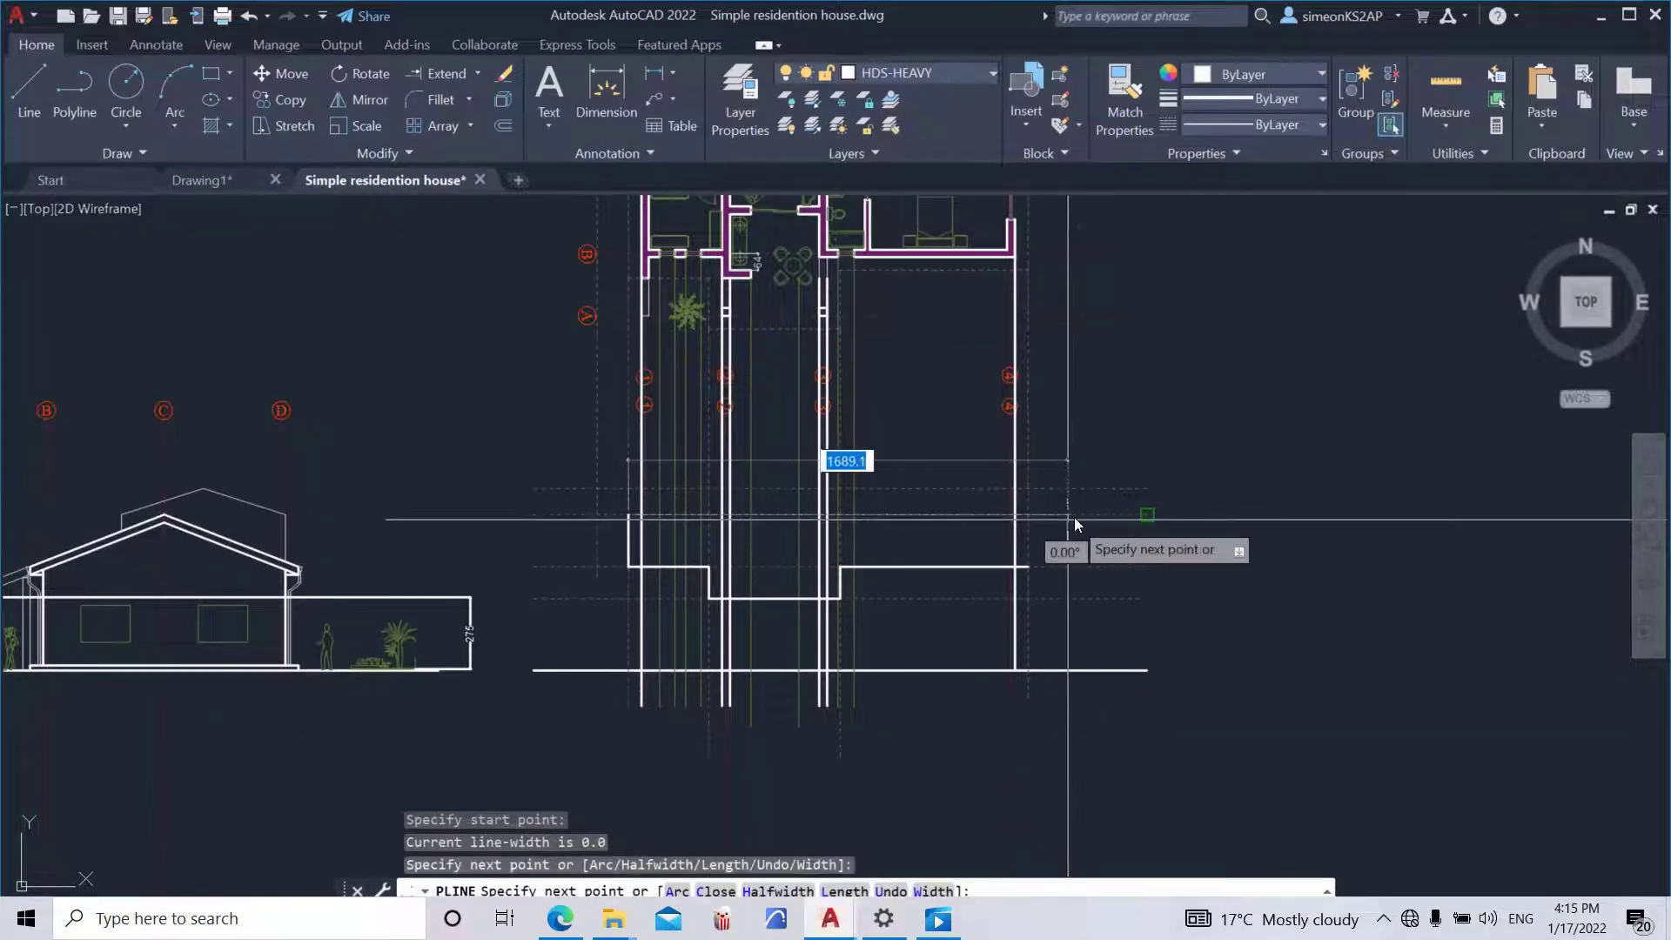
{"action": "scroll", "coordinate": [1037, 513], "scroll_direction": "up", "scroll_amount": 4}
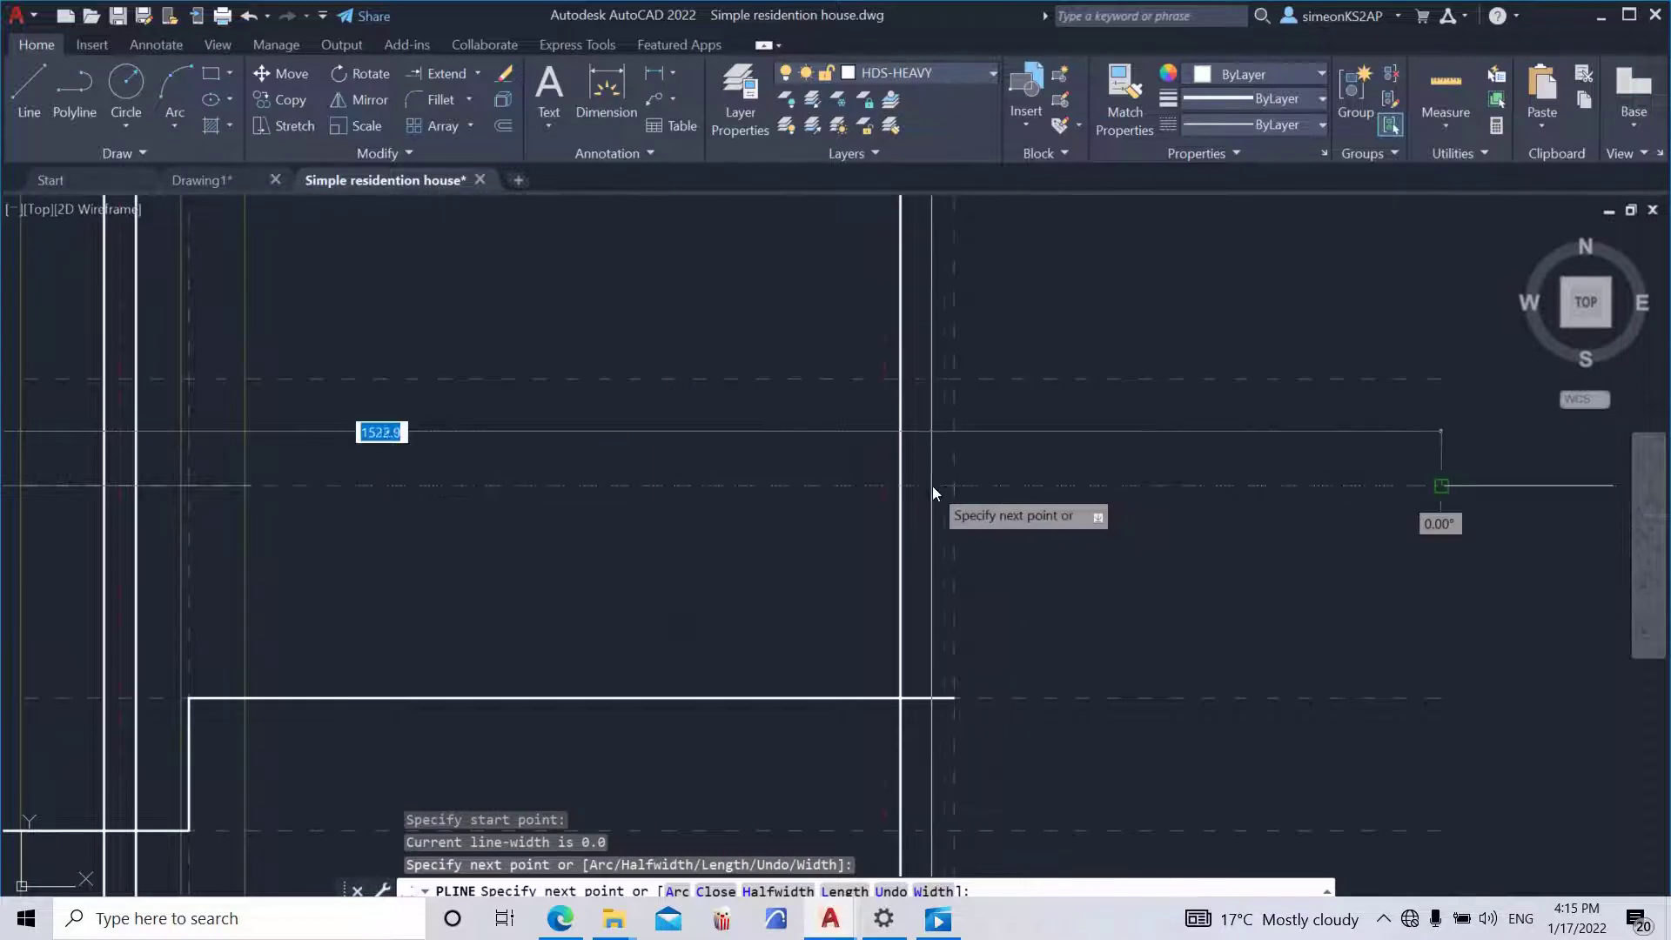
{"action": "left_click", "coordinate": [954, 484]}
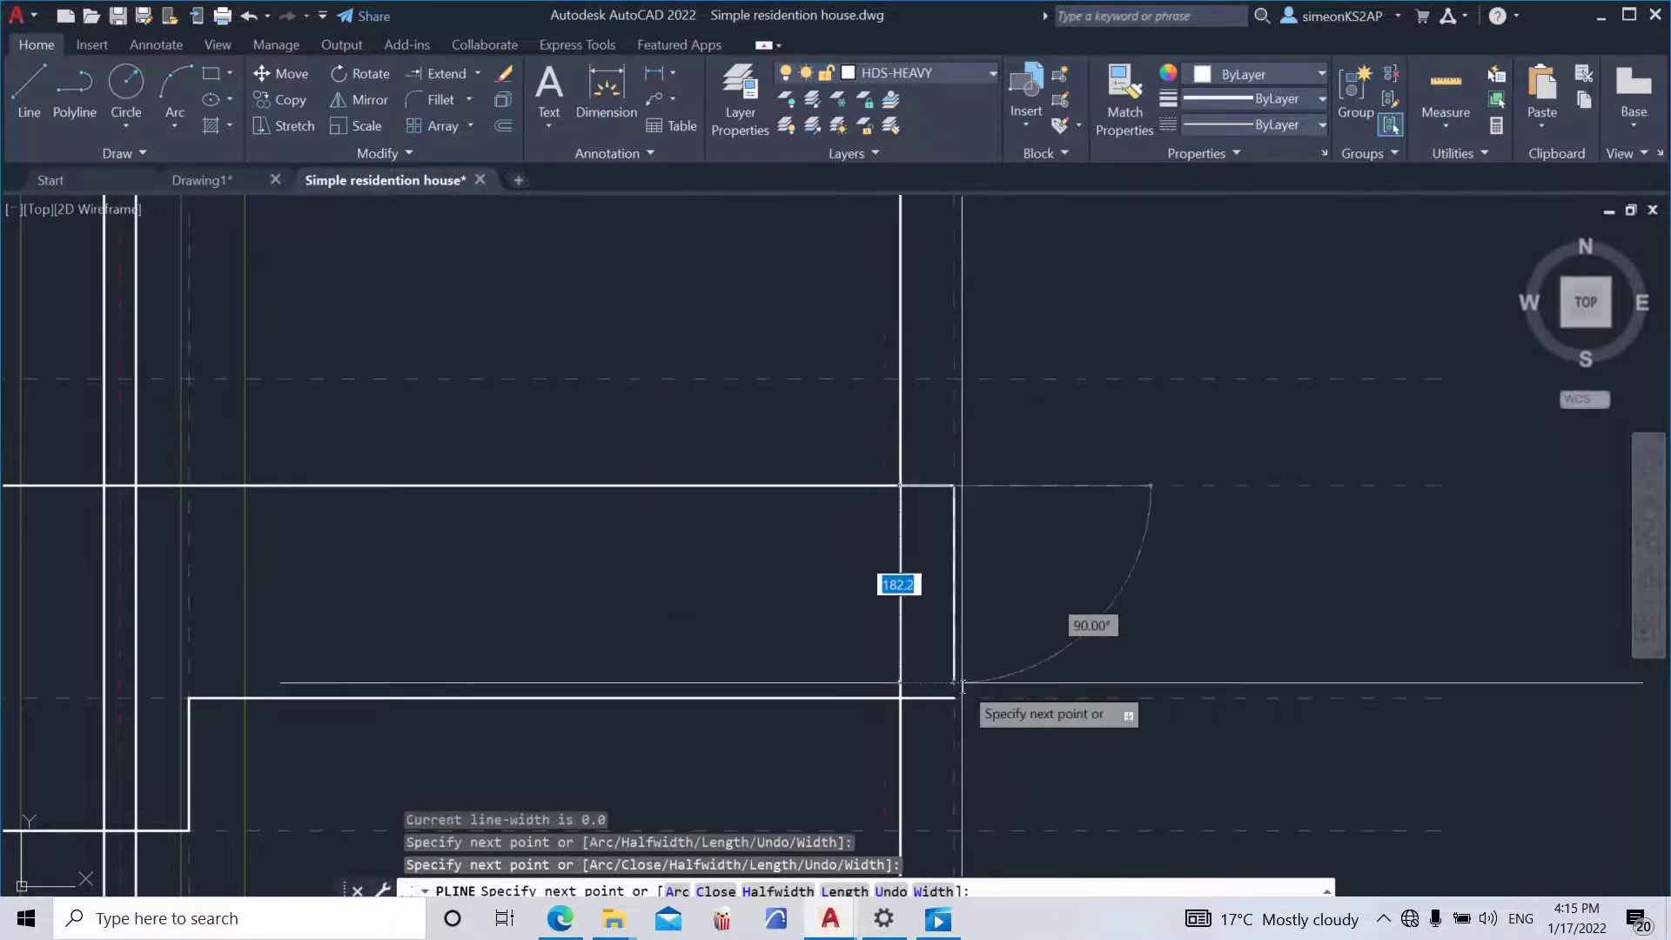
{"action": "left_click", "coordinate": [953, 696]}
{"action": "key", "text": "Escape"}
{"action": "scroll", "coordinate": [953, 688], "scroll_direction": "down", "scroll_amount": 8}
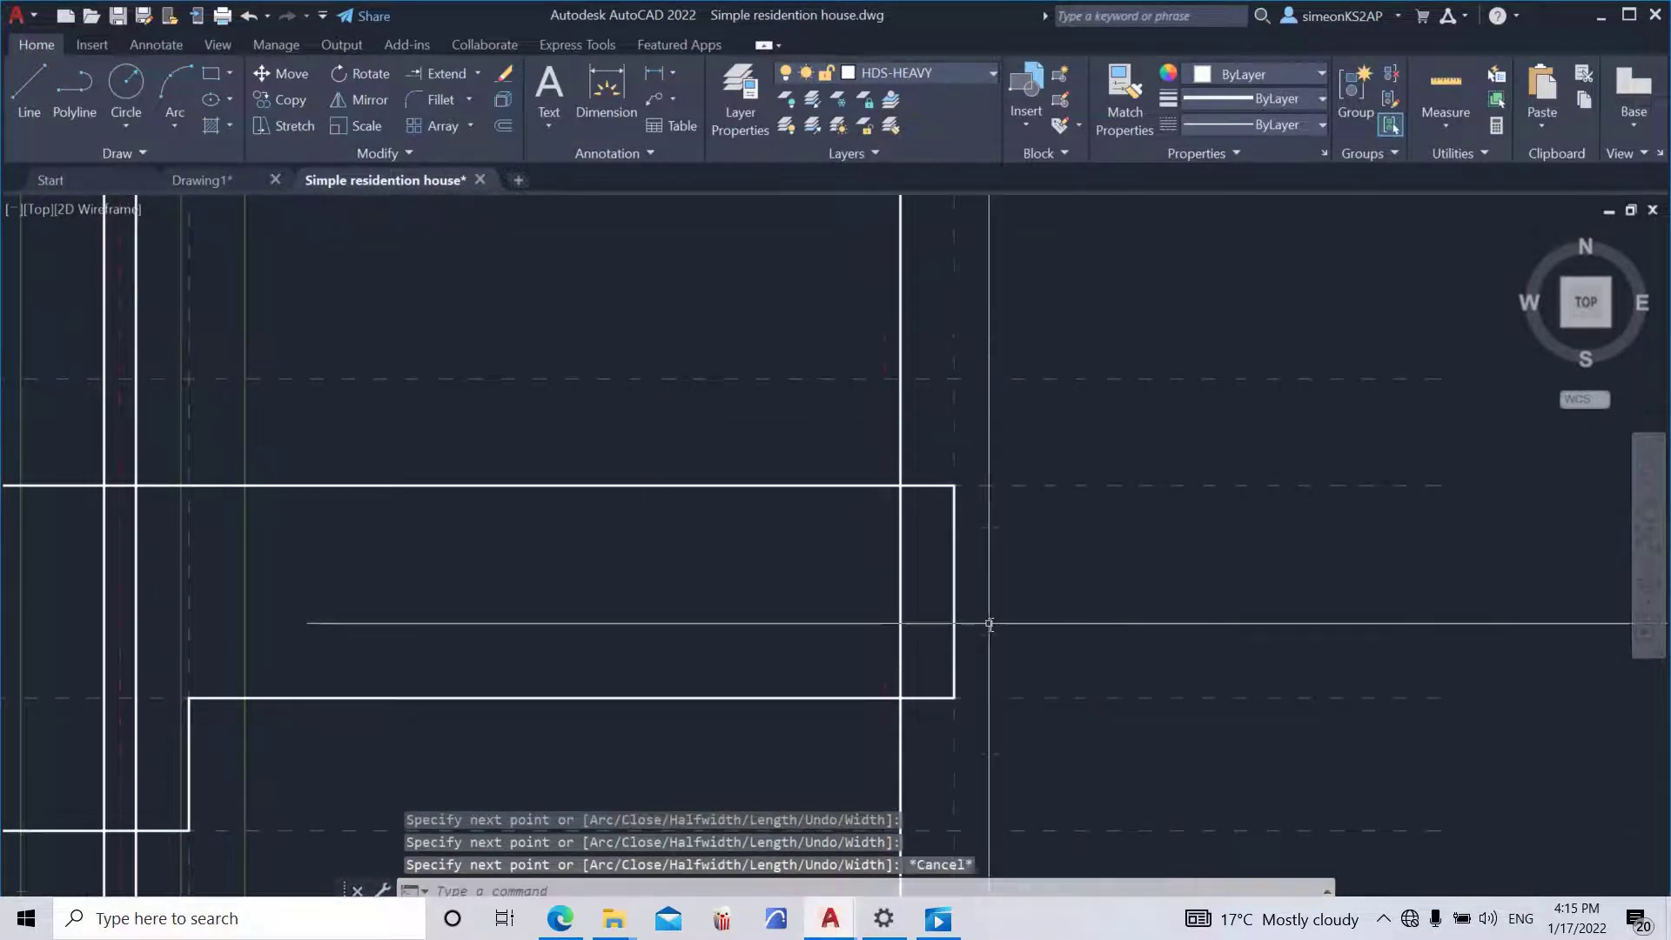
- Frame the projection lines beneath the plan and start a new heavy polyline
{"action": "scroll", "coordinate": [865, 610], "scroll_direction": "up", "scroll_amount": 3}
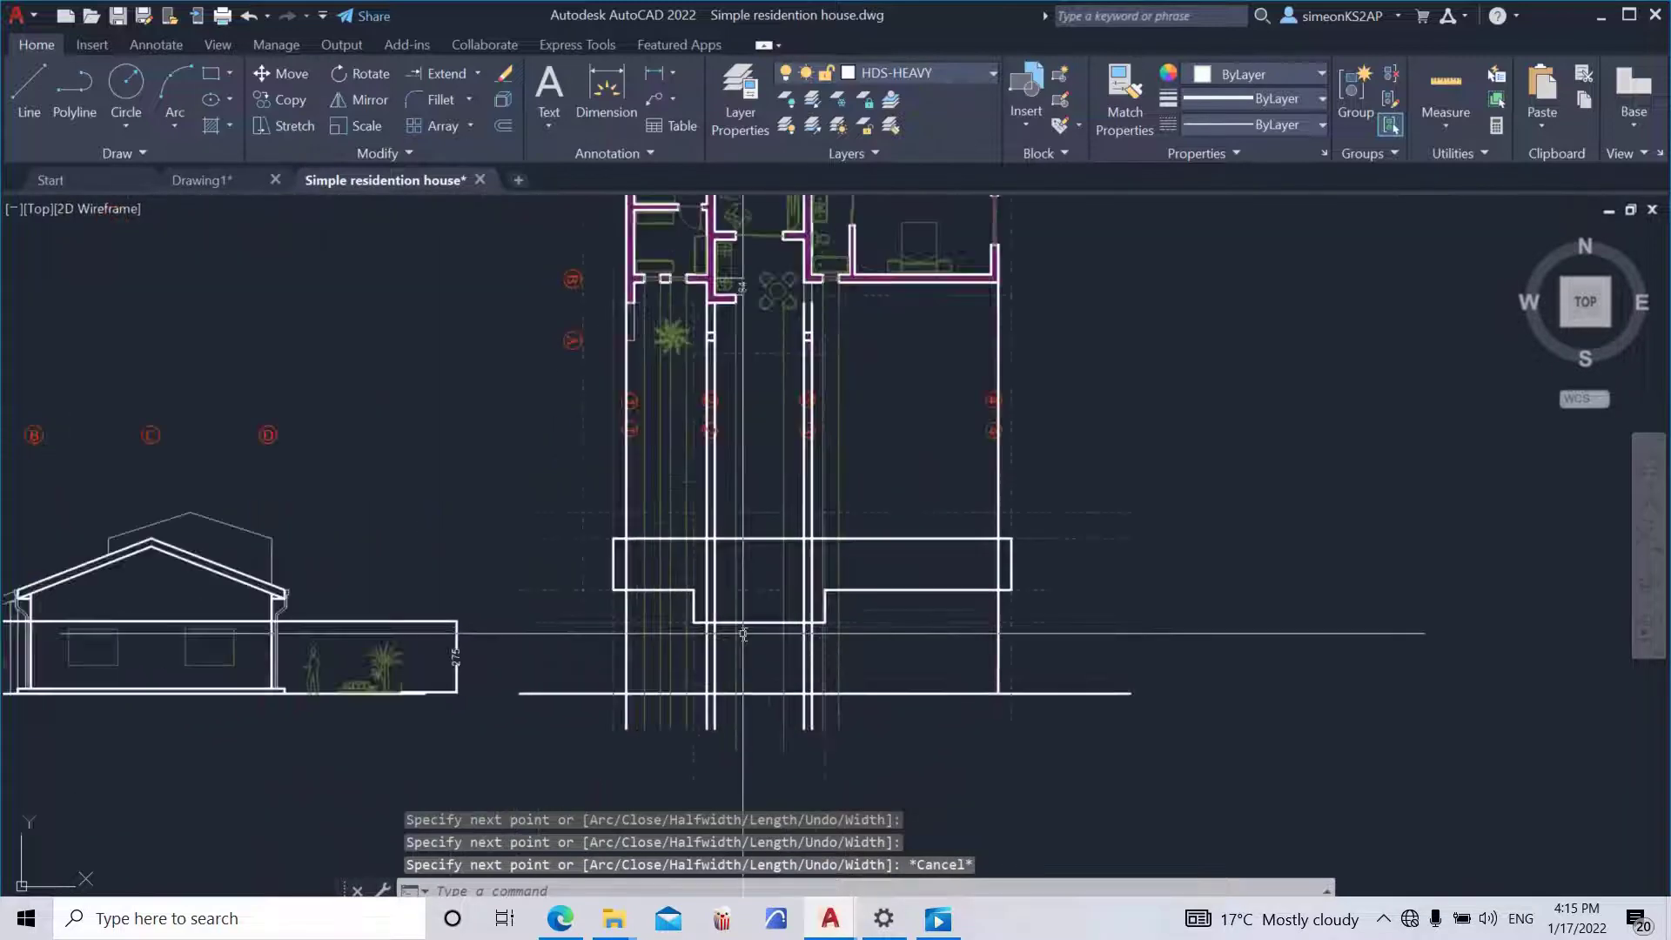
{"action": "scroll", "coordinate": [884, 601], "scroll_direction": "down", "scroll_amount": 2}
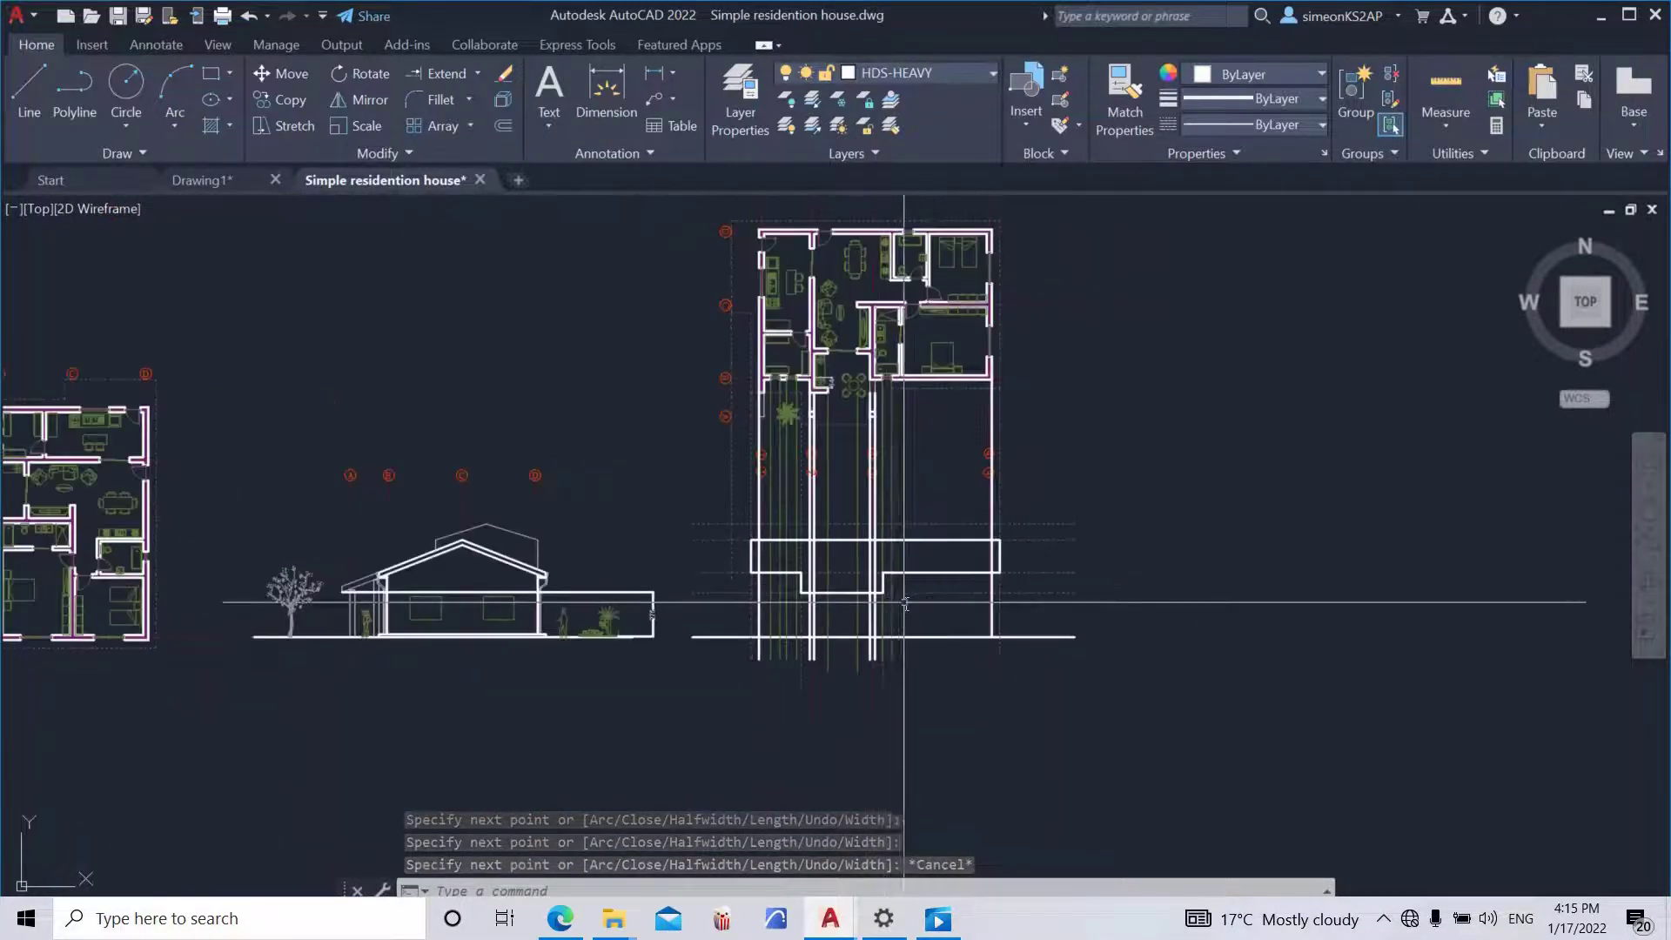
{"action": "scroll", "coordinate": [835, 598], "scroll_direction": "up", "scroll_amount": 2}
{"action": "middle_click_drag", "start_coordinate": [836, 599], "coordinate": [902, 576]}
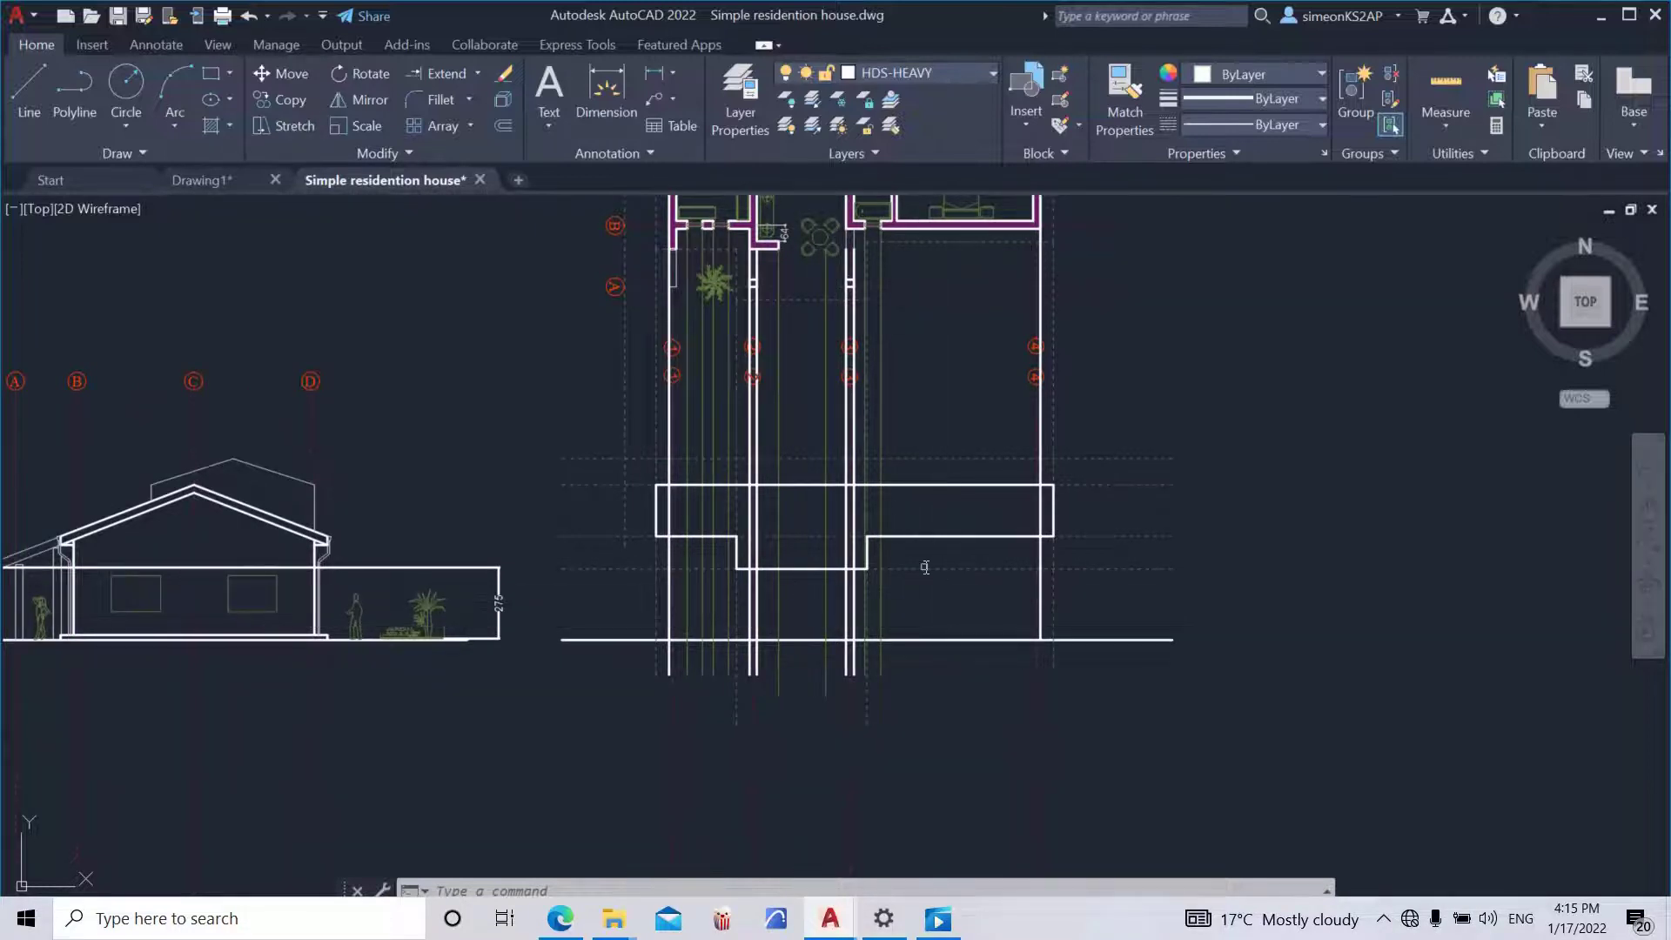
{"action": "middle_click_drag", "start_coordinate": [795, 473], "coordinate": [771, 513]}
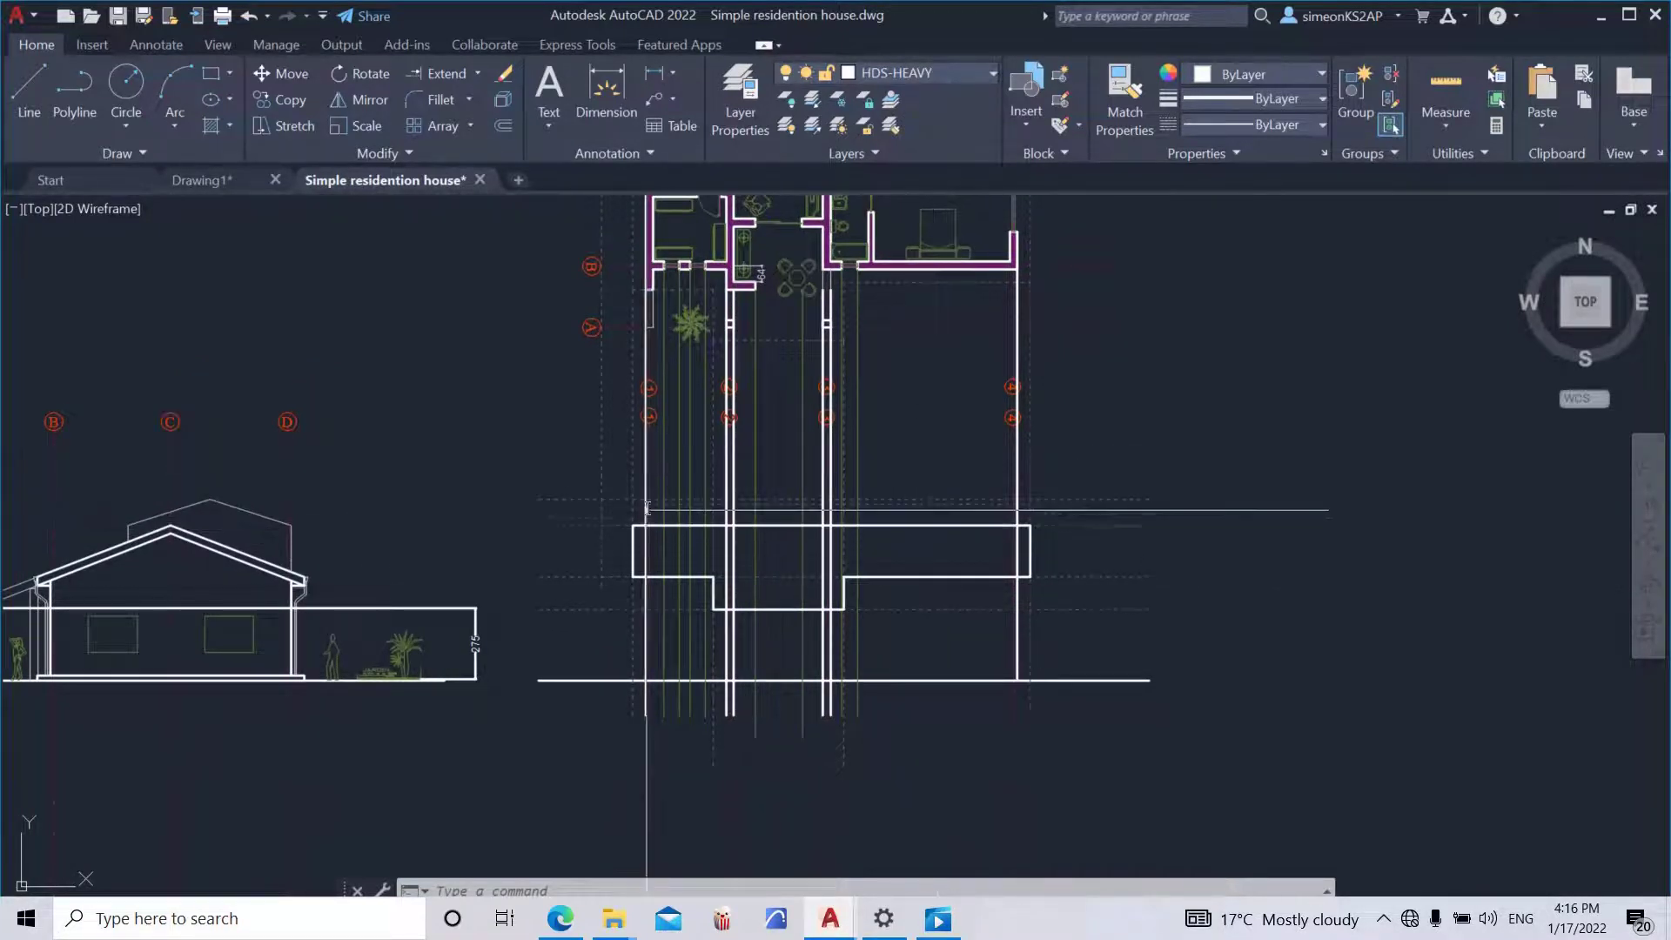
{"action": "scroll", "coordinate": [647, 507], "scroll_direction": "up", "scroll_amount": 4}
{"action": "scroll", "coordinate": [683, 520], "scroll_direction": "down", "scroll_amount": 2}
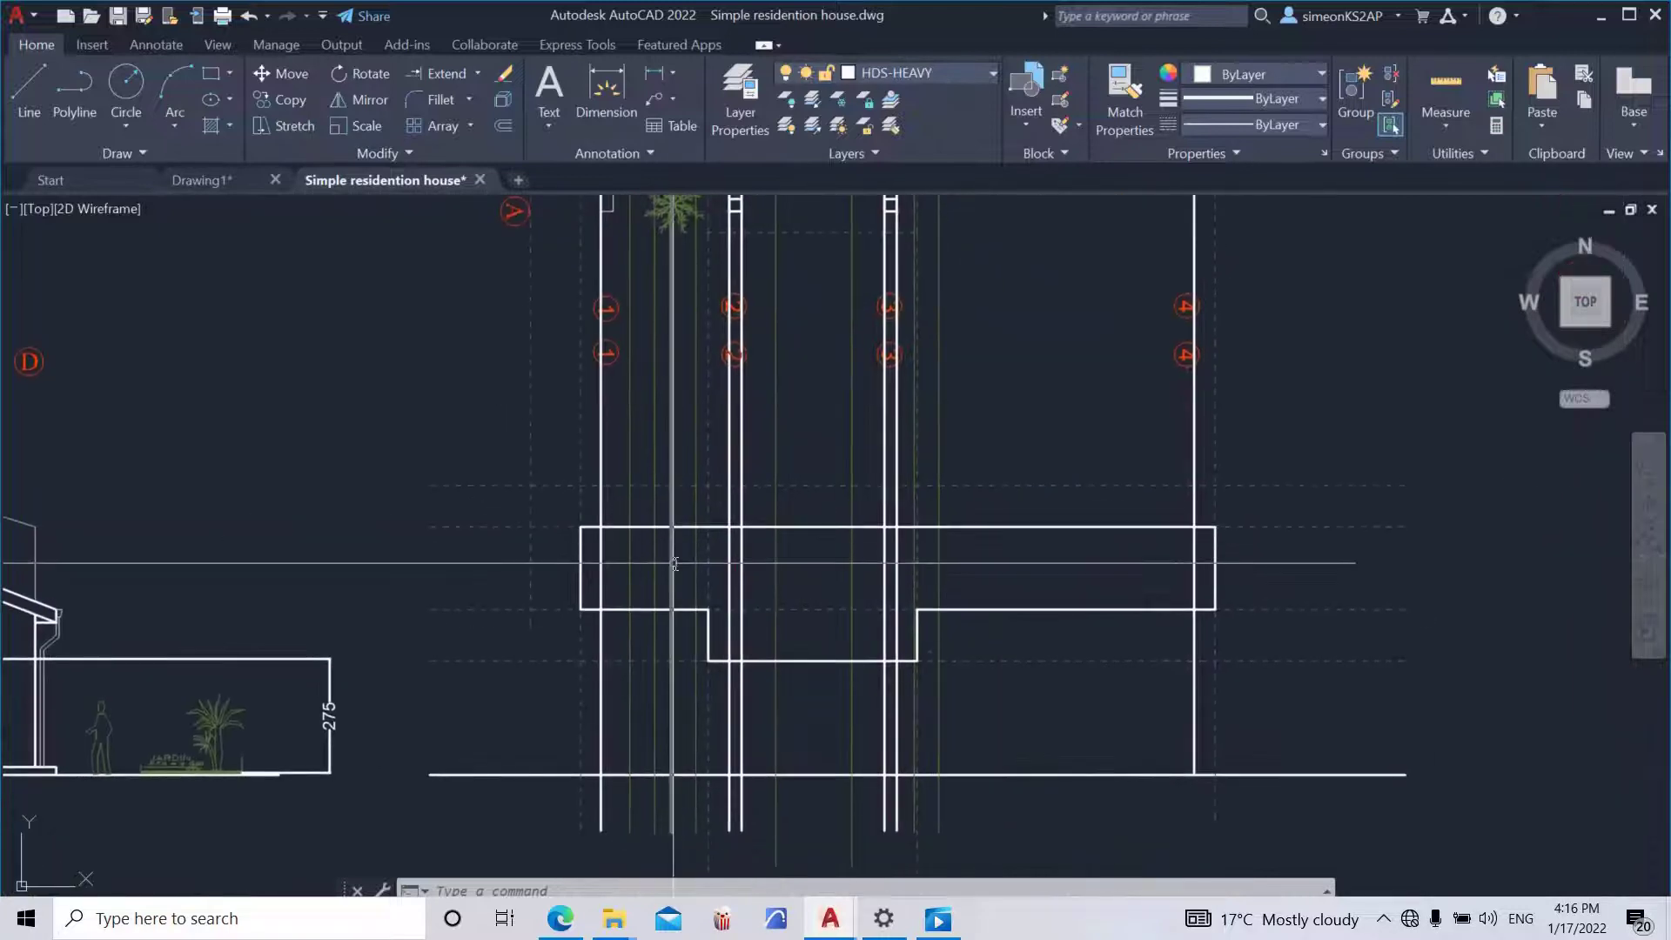
{"action": "middle_click_drag", "start_coordinate": [676, 564], "coordinate": [669, 509]}
{"action": "scroll", "coordinate": [694, 534], "scroll_direction": "down", "scroll_amount": 2}
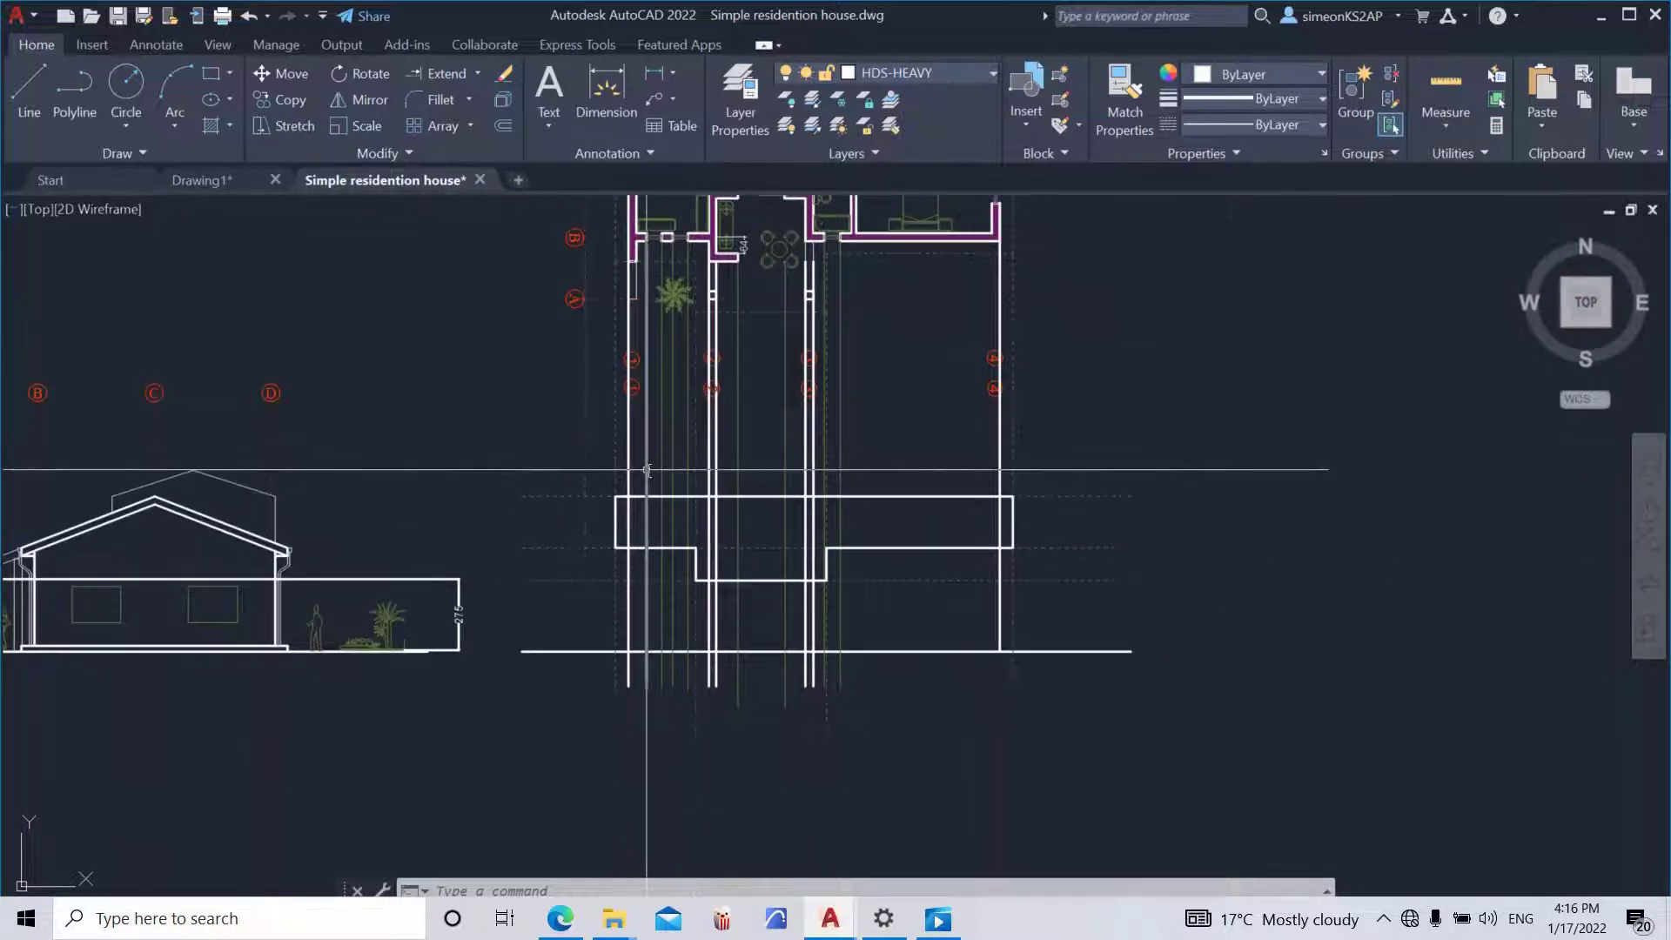
{"action": "scroll", "coordinate": [647, 470], "scroll_direction": "up", "scroll_amount": 2}
{"action": "scroll", "coordinate": [646, 470], "scroll_direction": "down", "scroll_amount": 2}
{"action": "middle_click_drag", "start_coordinate": [646, 470], "coordinate": [657, 559]}
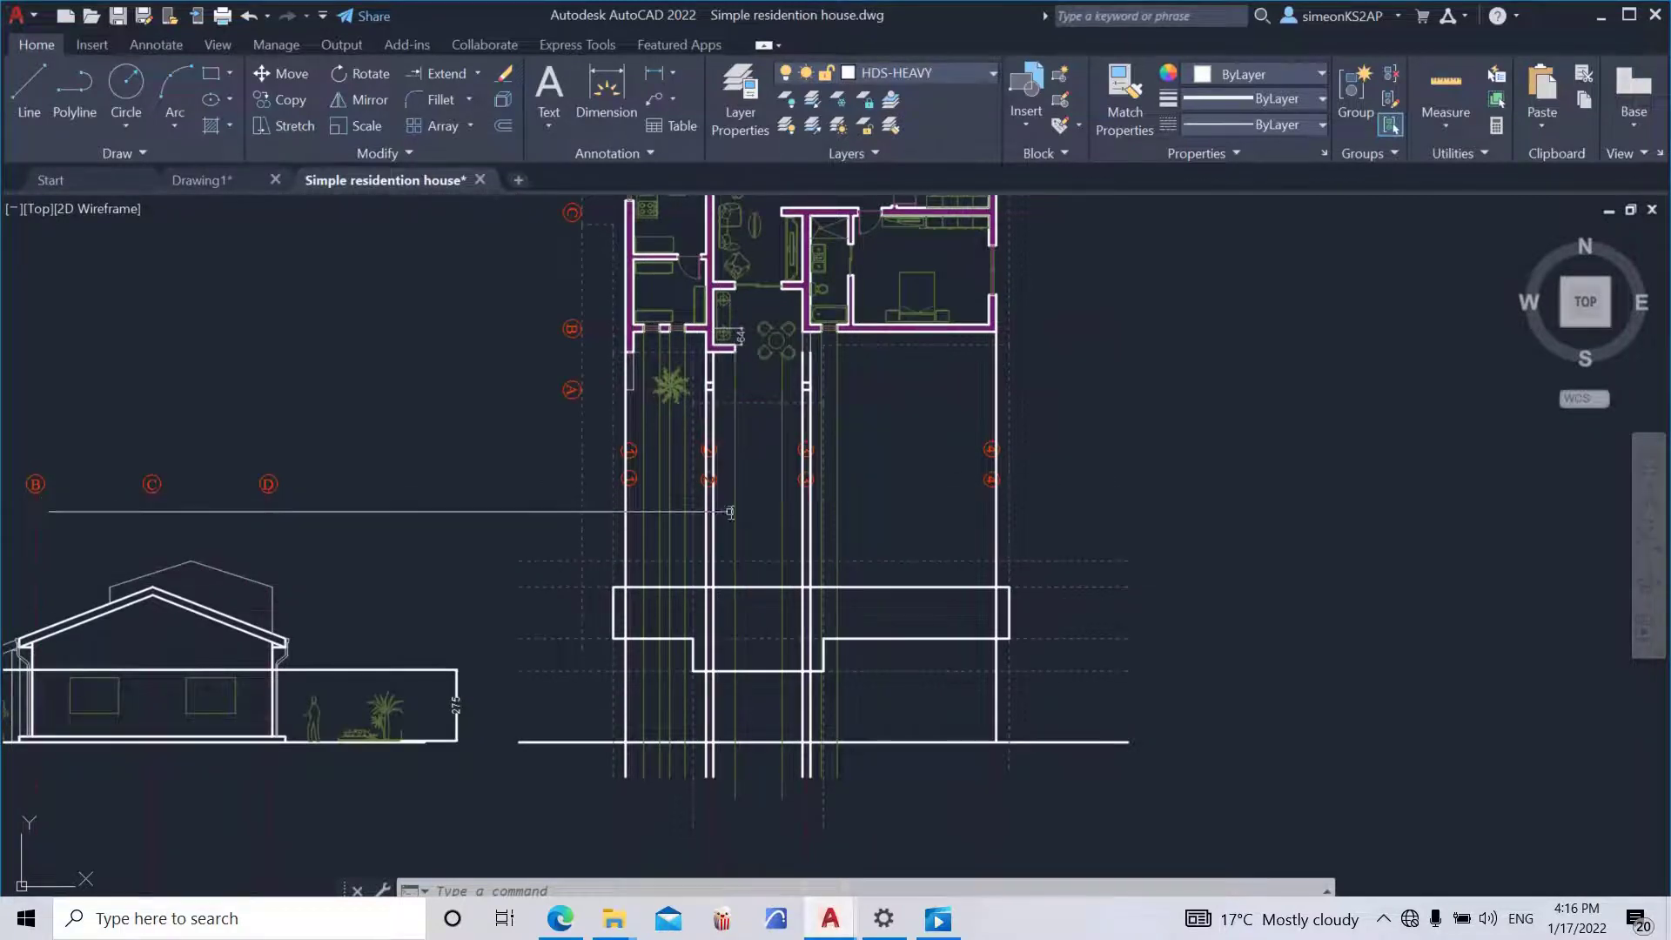
{"action": "scroll", "coordinate": [661, 626], "scroll_direction": "down", "scroll_amount": 2}
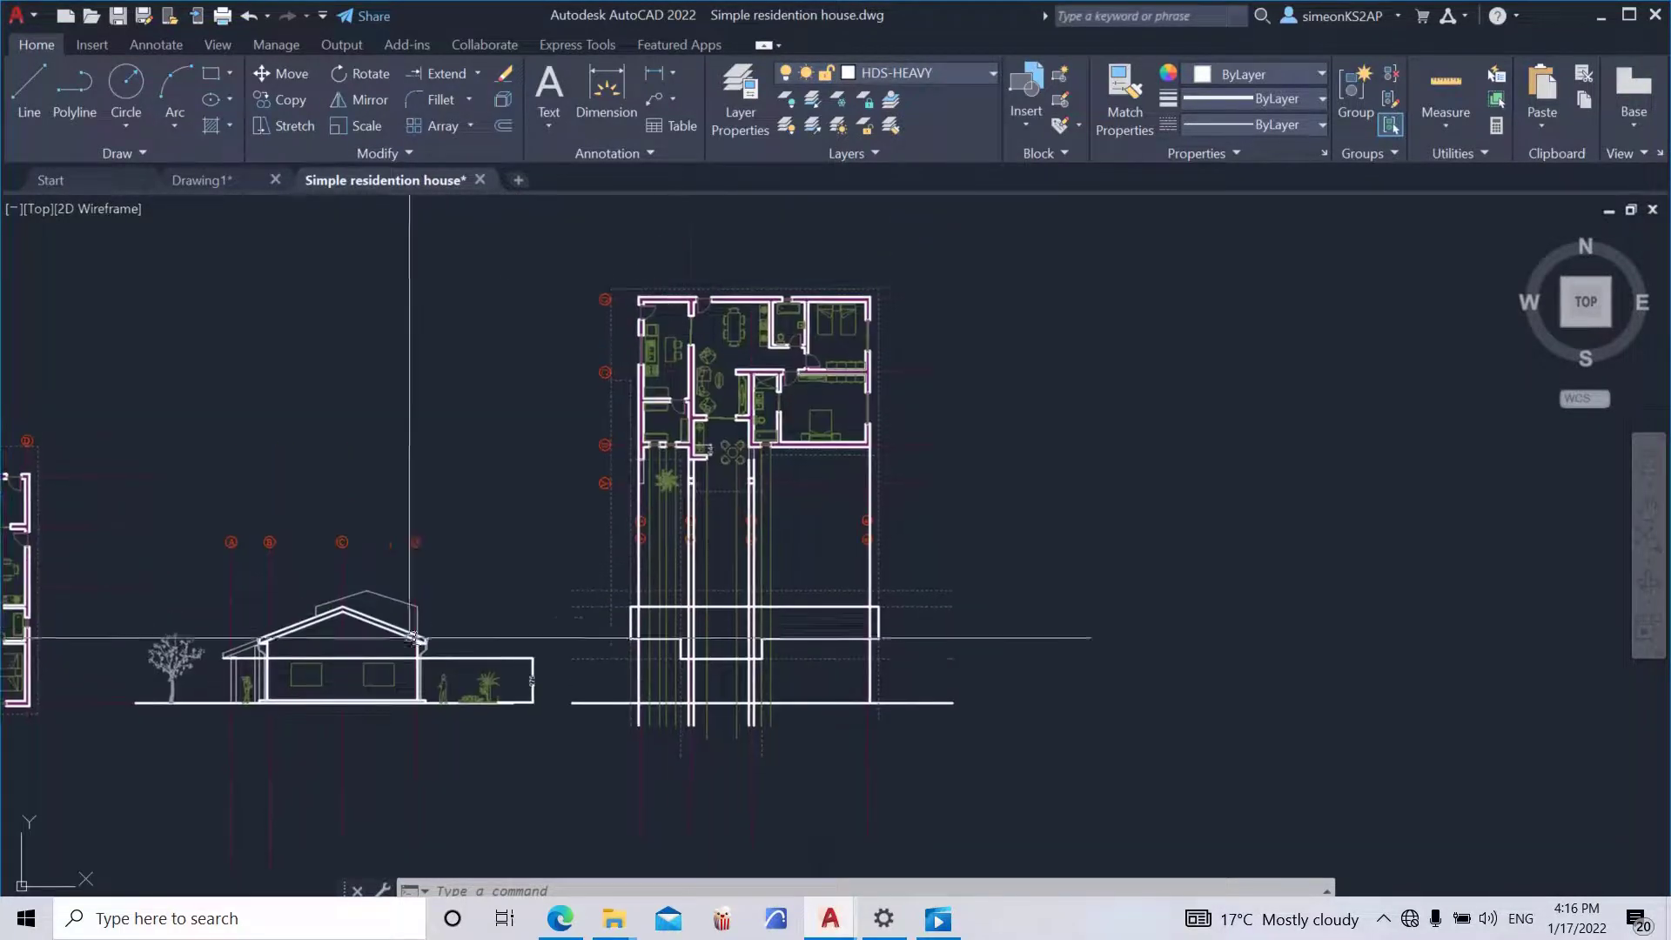
{"action": "scroll", "coordinate": [691, 271], "scroll_direction": "up", "scroll_amount": 2}
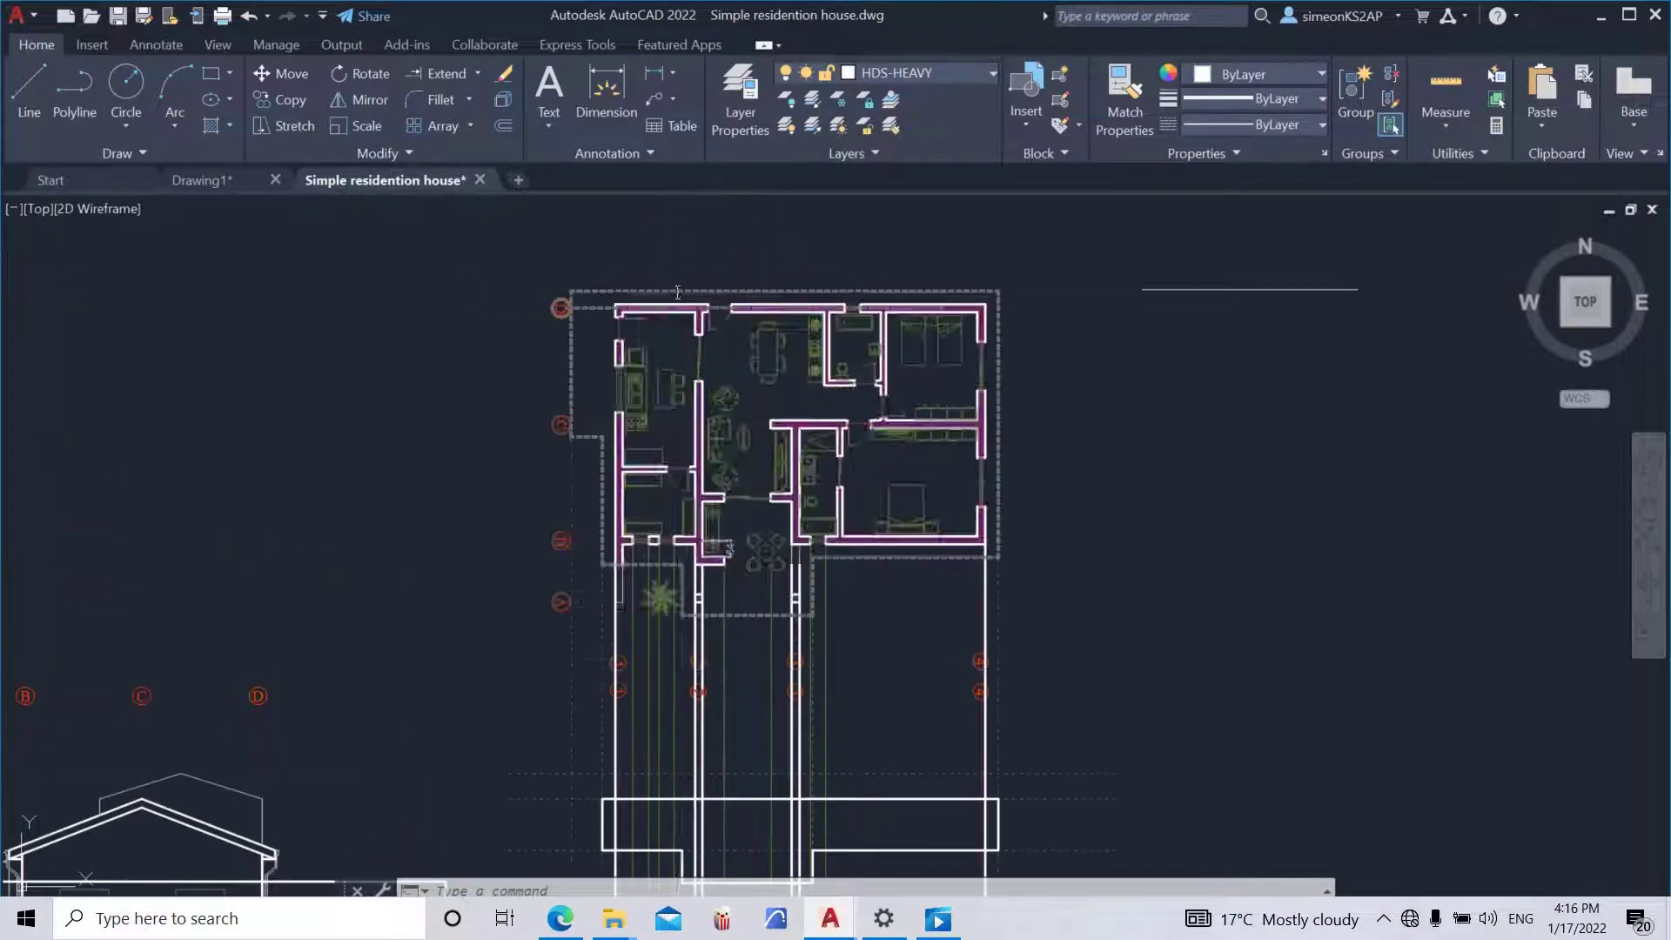
{"action": "scroll", "coordinate": [690, 344], "scroll_direction": "down", "scroll_amount": 2}
{"action": "middle_click_drag", "start_coordinate": [697, 336], "coordinate": [702, 290]}
{"action": "scroll", "coordinate": [699, 492], "scroll_direction": "up", "scroll_amount": 2}
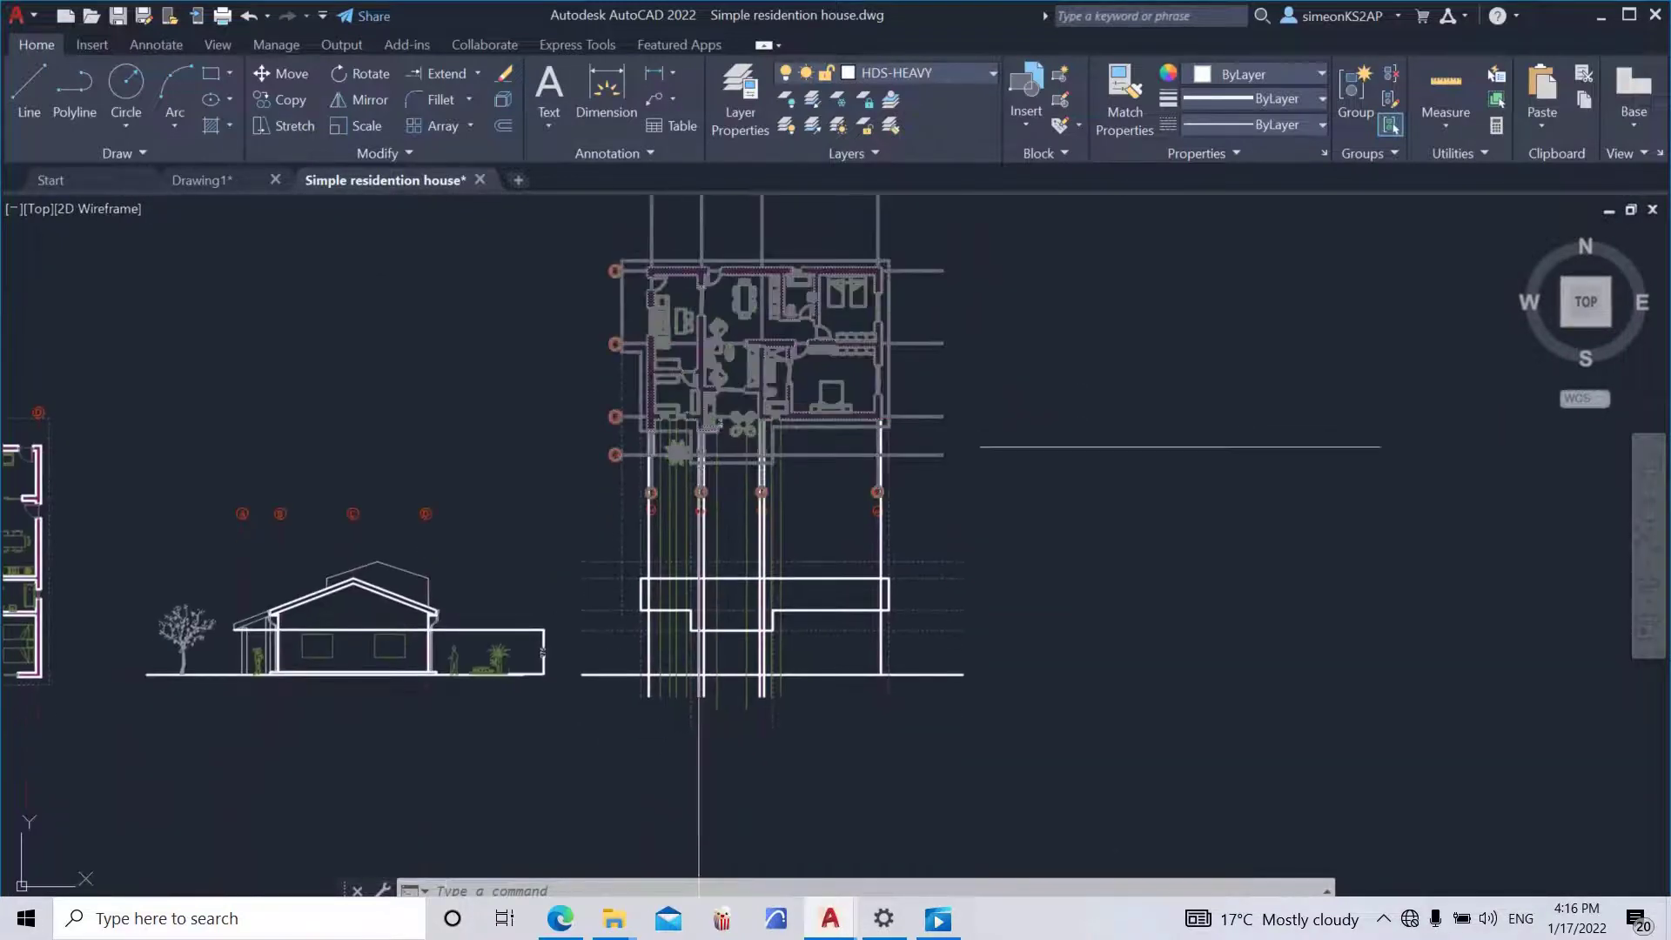
{"action": "scroll", "coordinate": [714, 564], "scroll_direction": "down", "scroll_amount": 3}
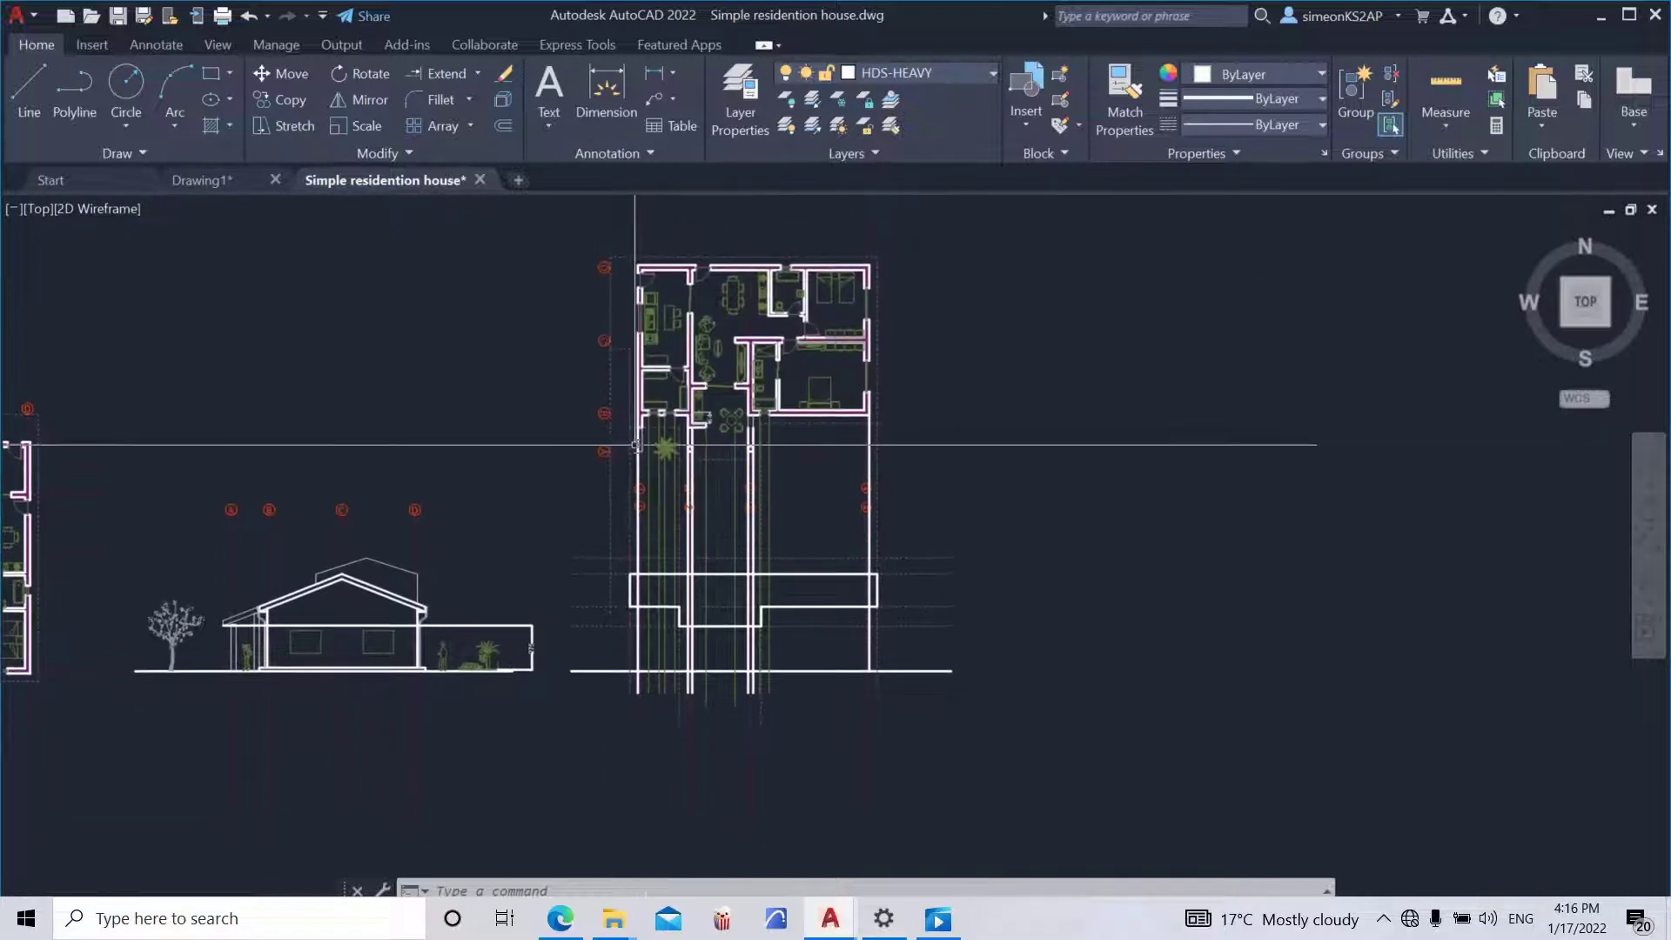
{"action": "scroll", "coordinate": [634, 448], "scroll_direction": "up", "scroll_amount": 5}
{"action": "mouse_move", "coordinate": [634, 447]}
{"action": "middle_mouse_down"}
{"action": "mouse_move", "coordinate": [687, 398]}
{"action": "mouse_move", "coordinate": [695, 233]}
{"action": "middle_mouse_up"}
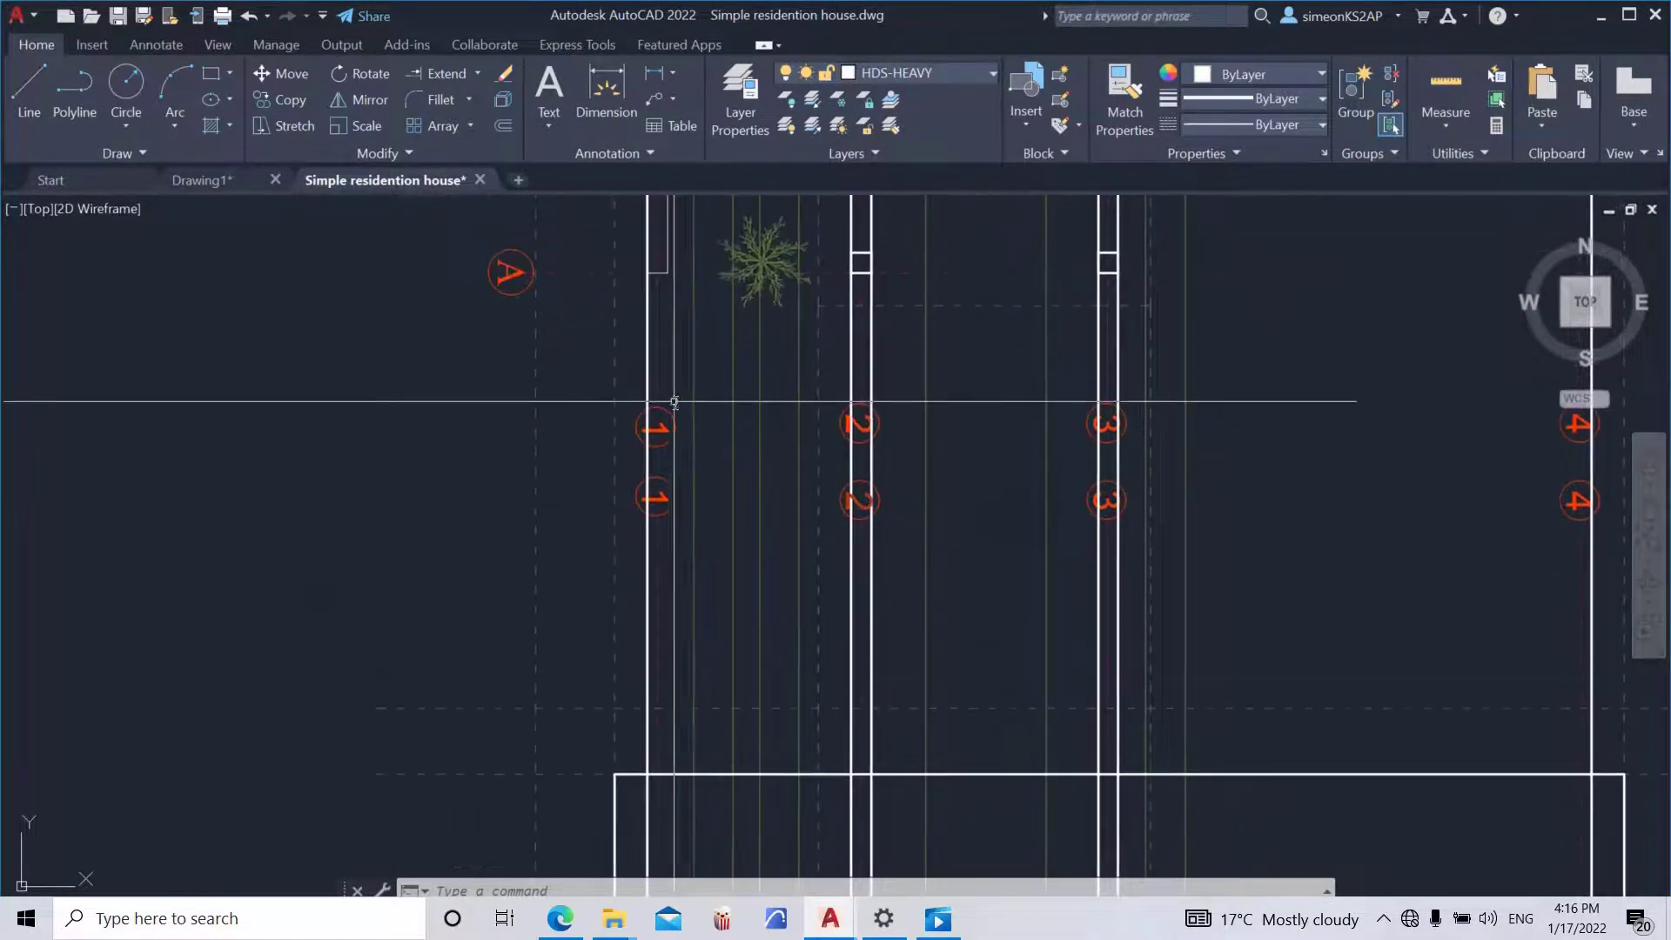
{"action": "middle_click_drag", "start_coordinate": [726, 490], "coordinate": [708, 380]}
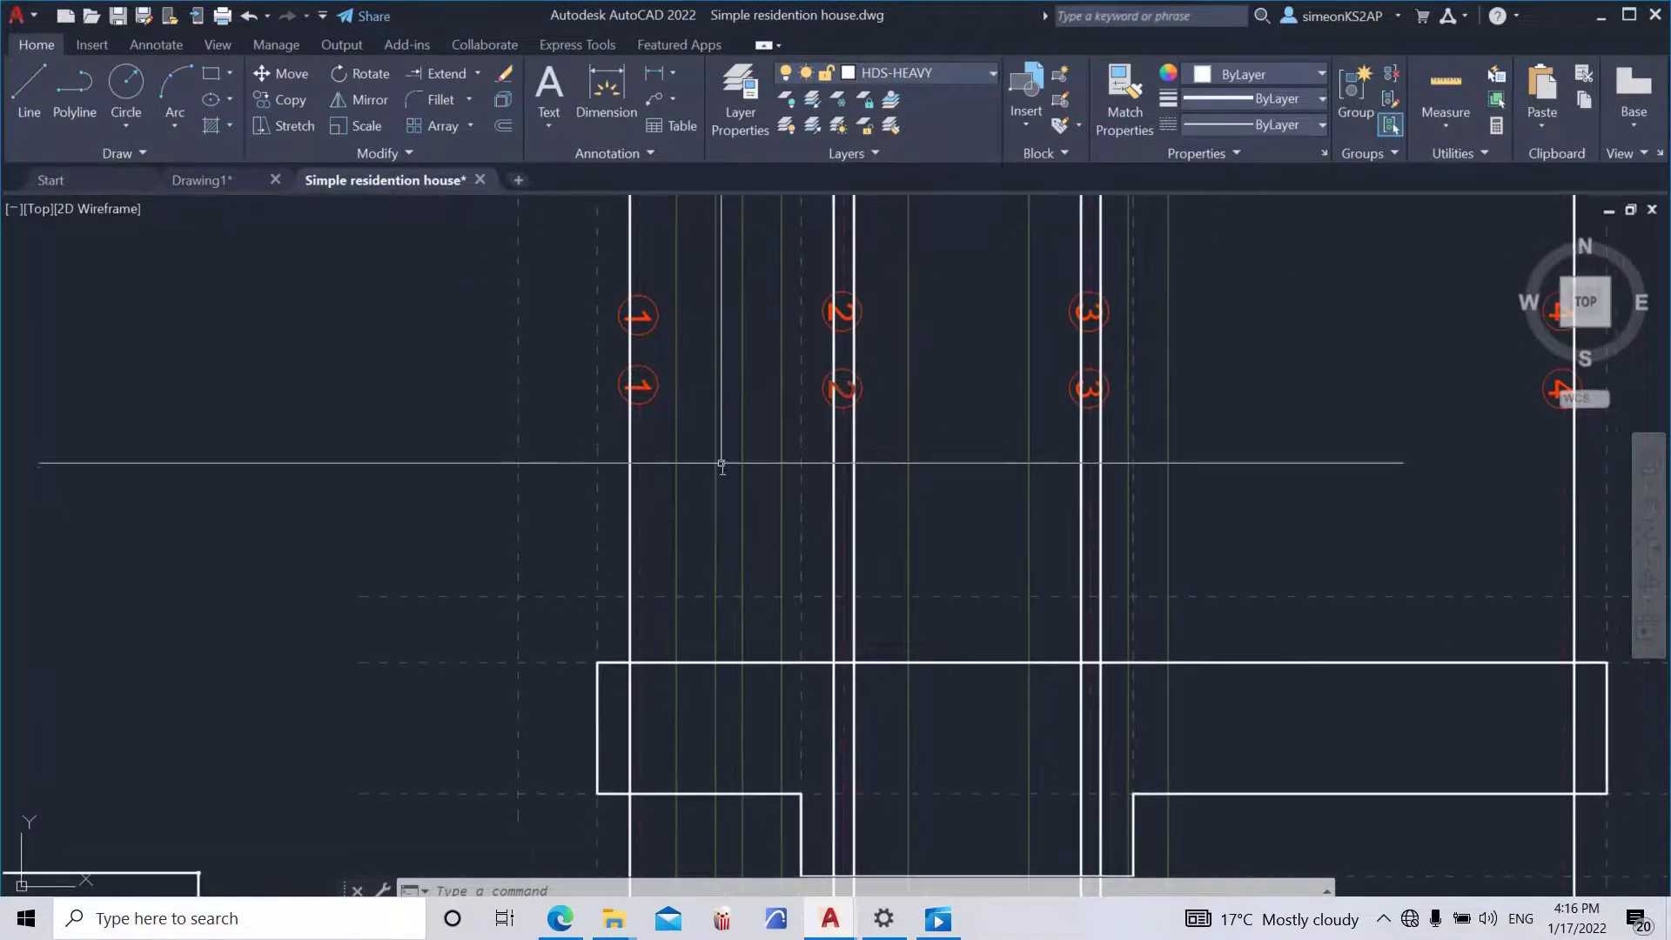
{"action": "scroll", "coordinate": [720, 462], "scroll_direction": "down", "scroll_amount": 2}
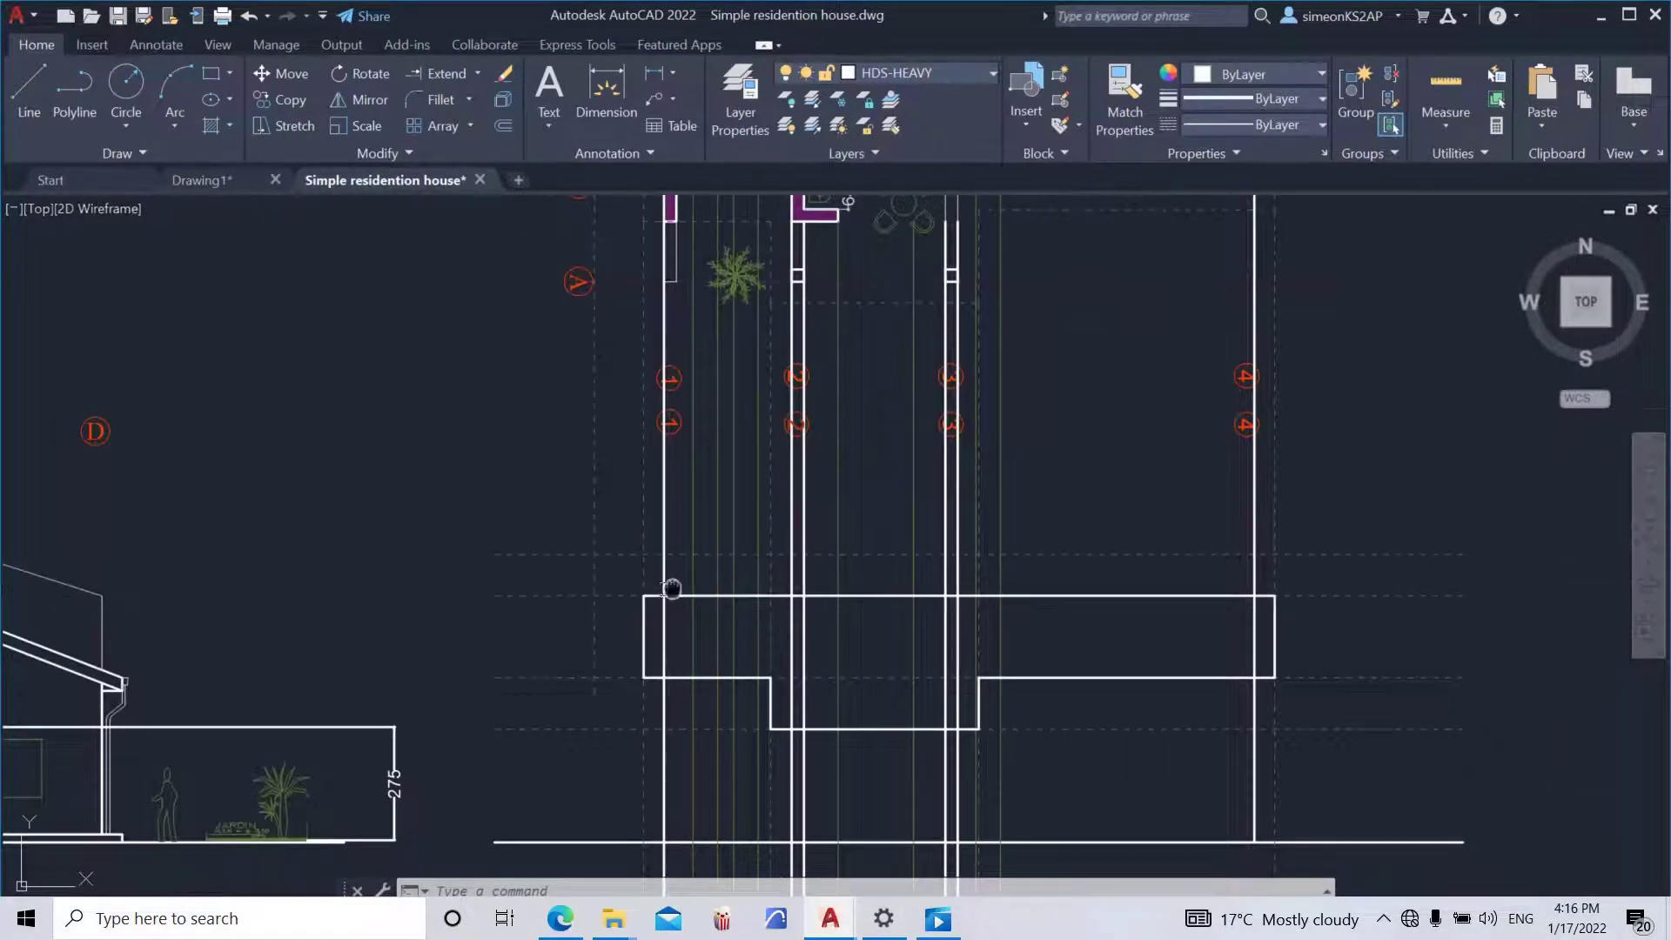
{"action": "middle_click_drag", "start_coordinate": [674, 576], "coordinate": [644, 572]}
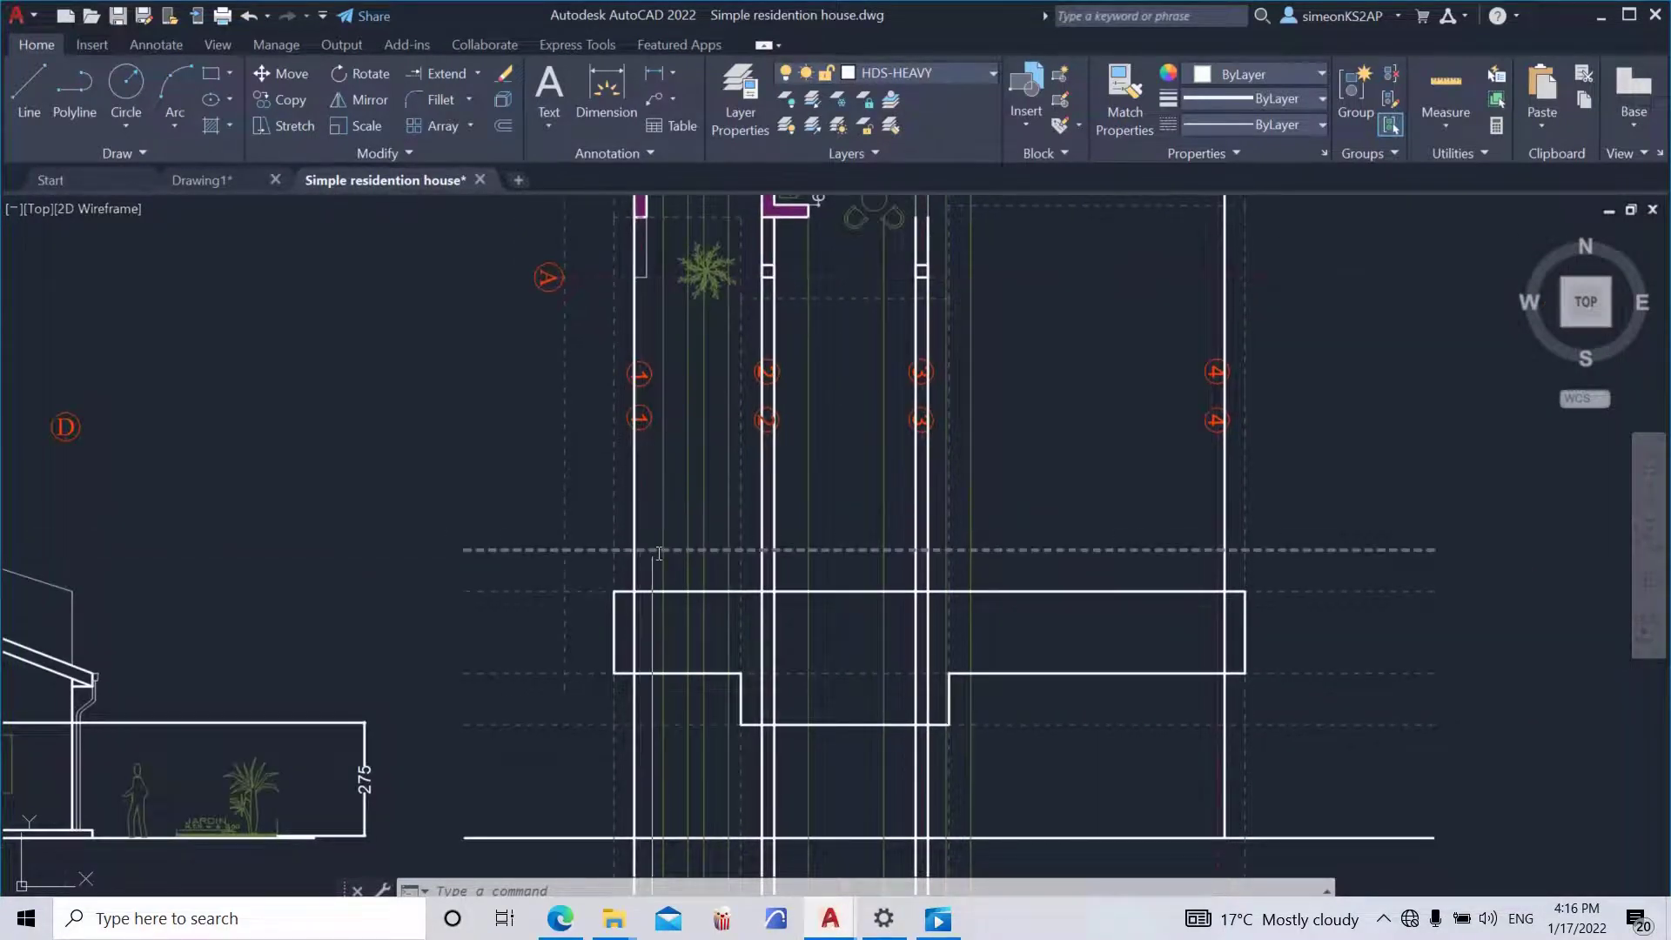
{"action": "left_click", "coordinate": [90, 102]}
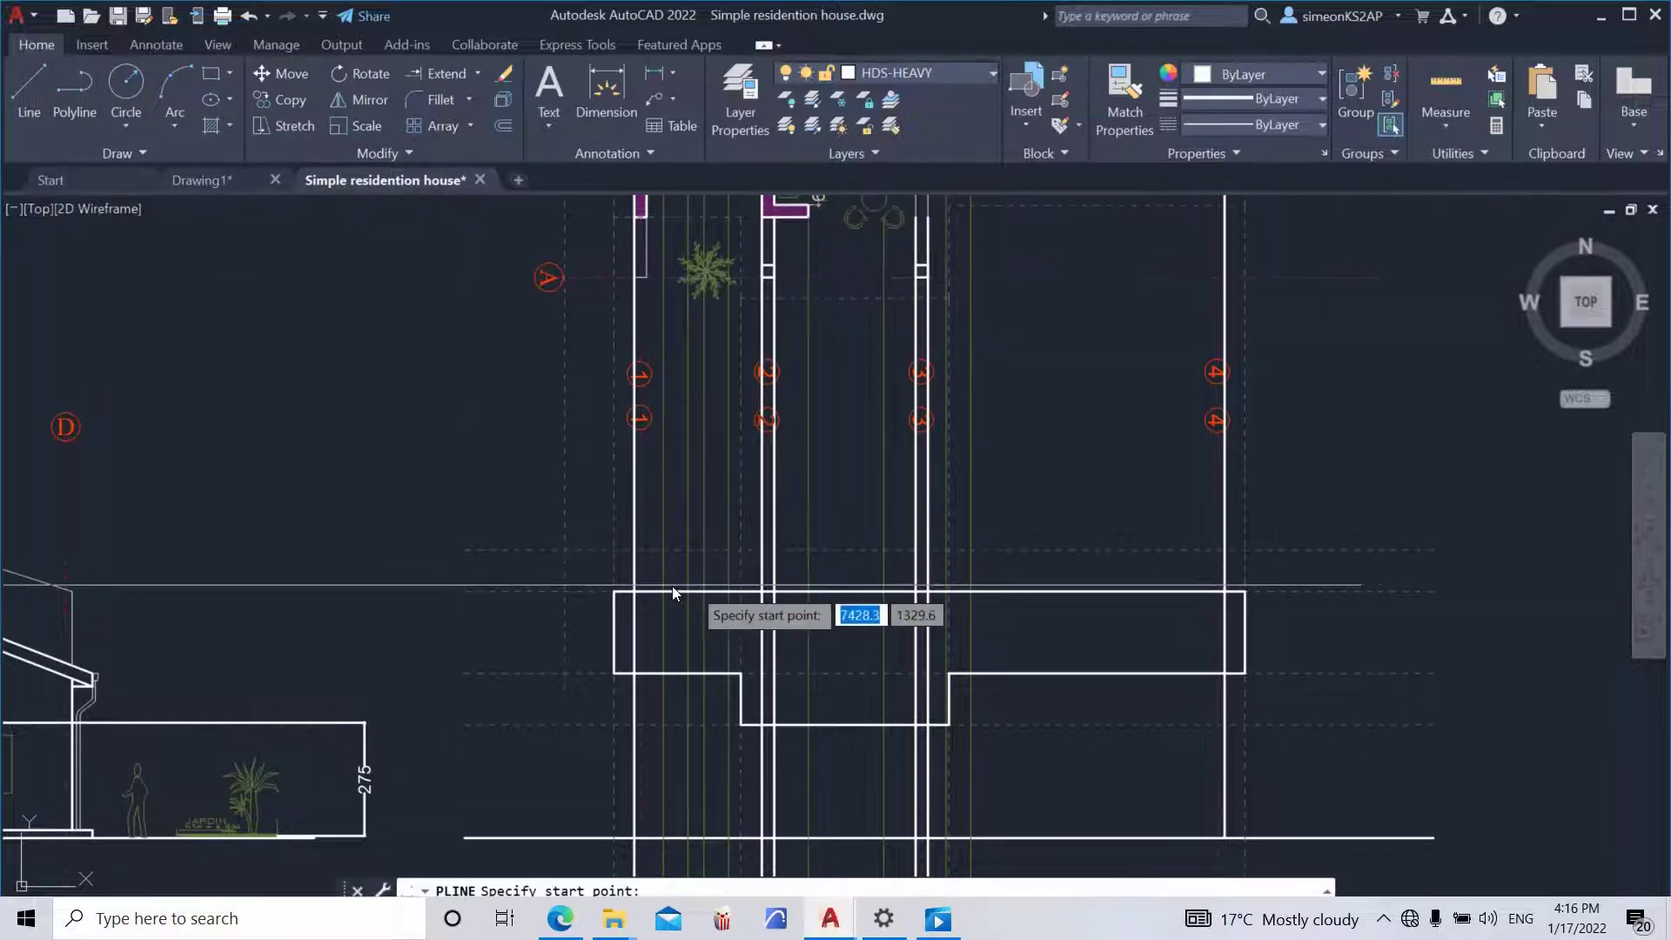
- Trace a heavy polyline from the left wall intersection to grid line 2, then down to the rectangle's top edge
{"action": "scroll", "coordinate": [661, 574], "scroll_direction": "up", "scroll_amount": 4}
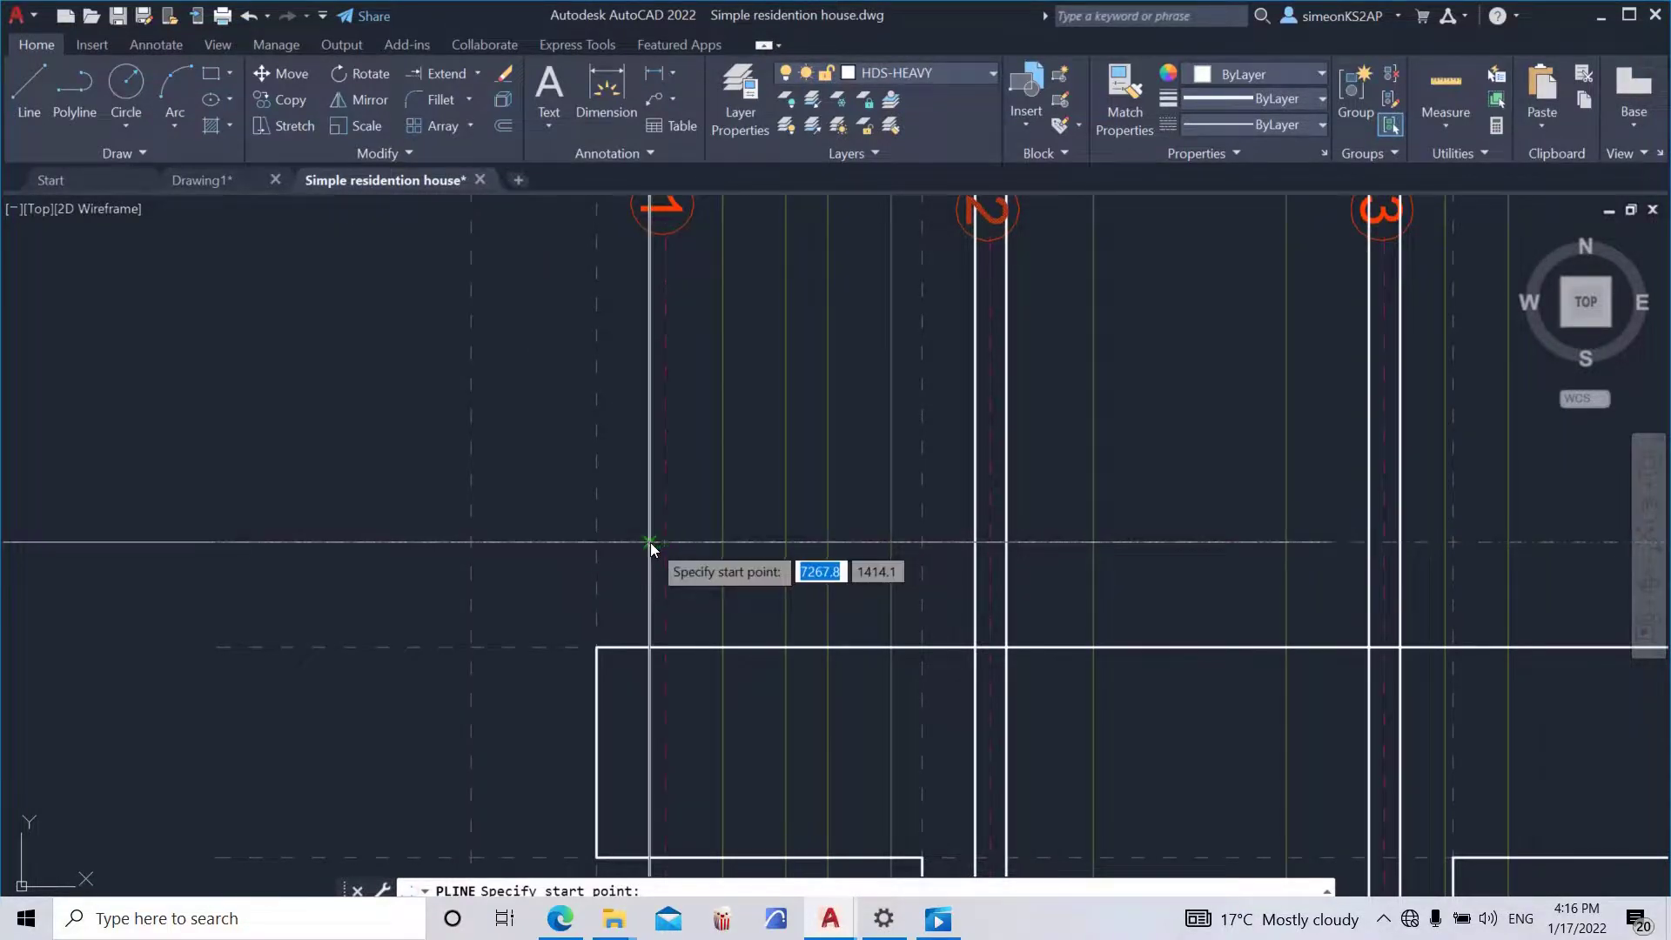
{"action": "scroll", "coordinate": [651, 541], "scroll_direction": "up", "scroll_amount": 4}
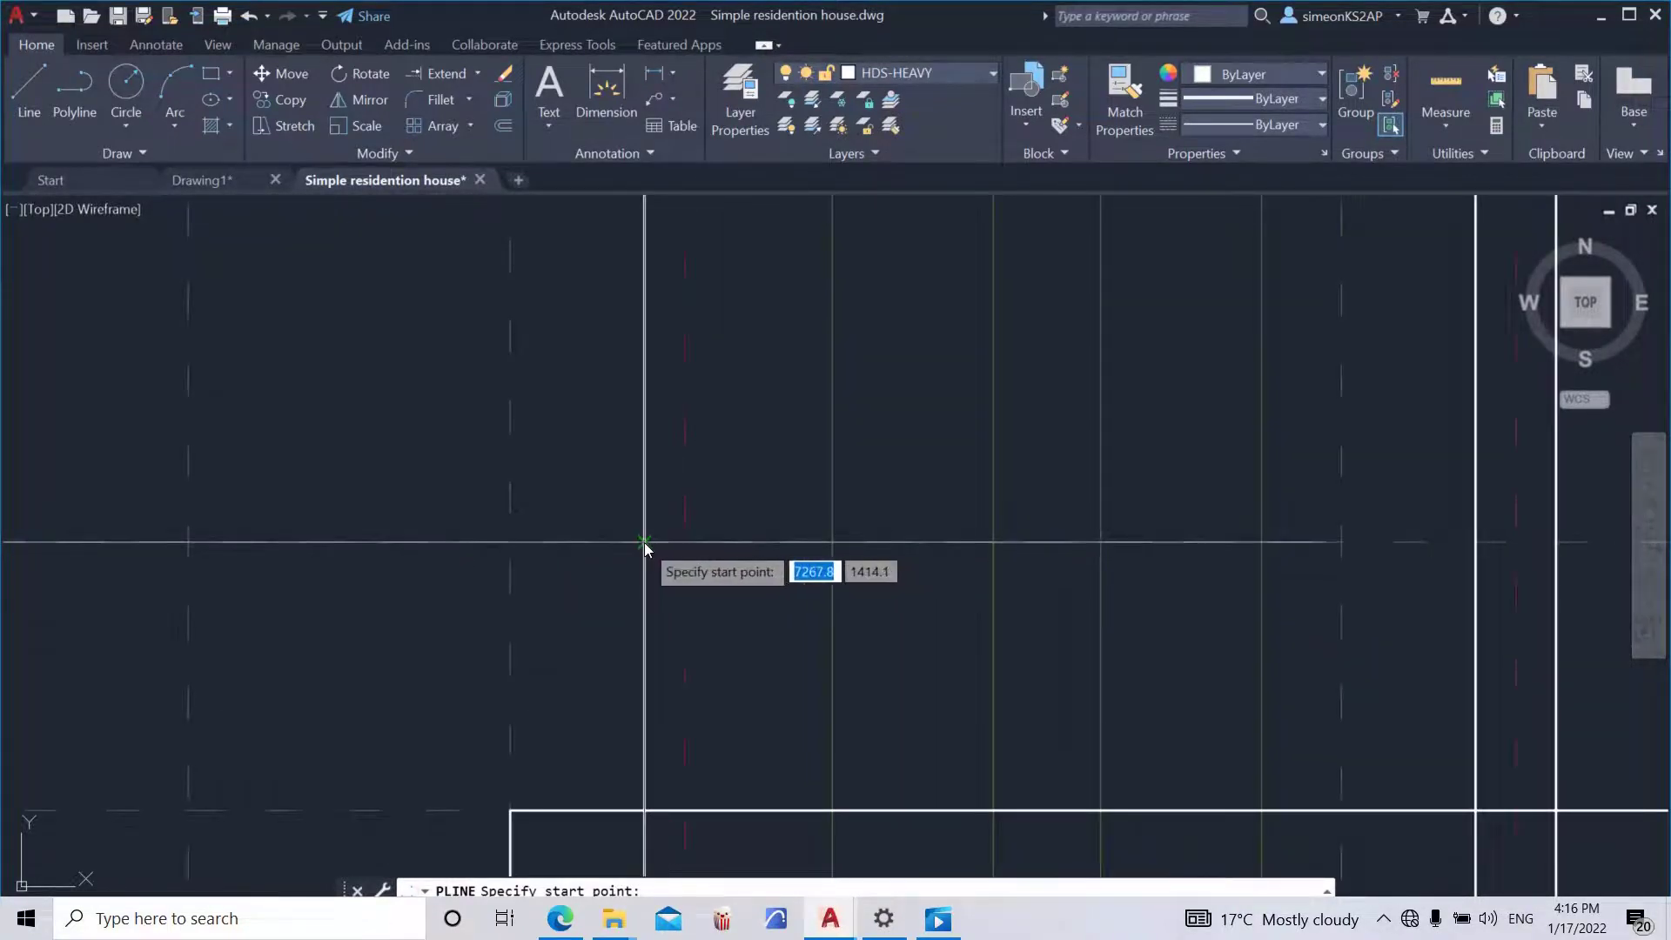
{"action": "left_click", "coordinate": [645, 543]}
{"action": "scroll", "coordinate": [874, 556], "scroll_direction": "down", "scroll_amount": 5}
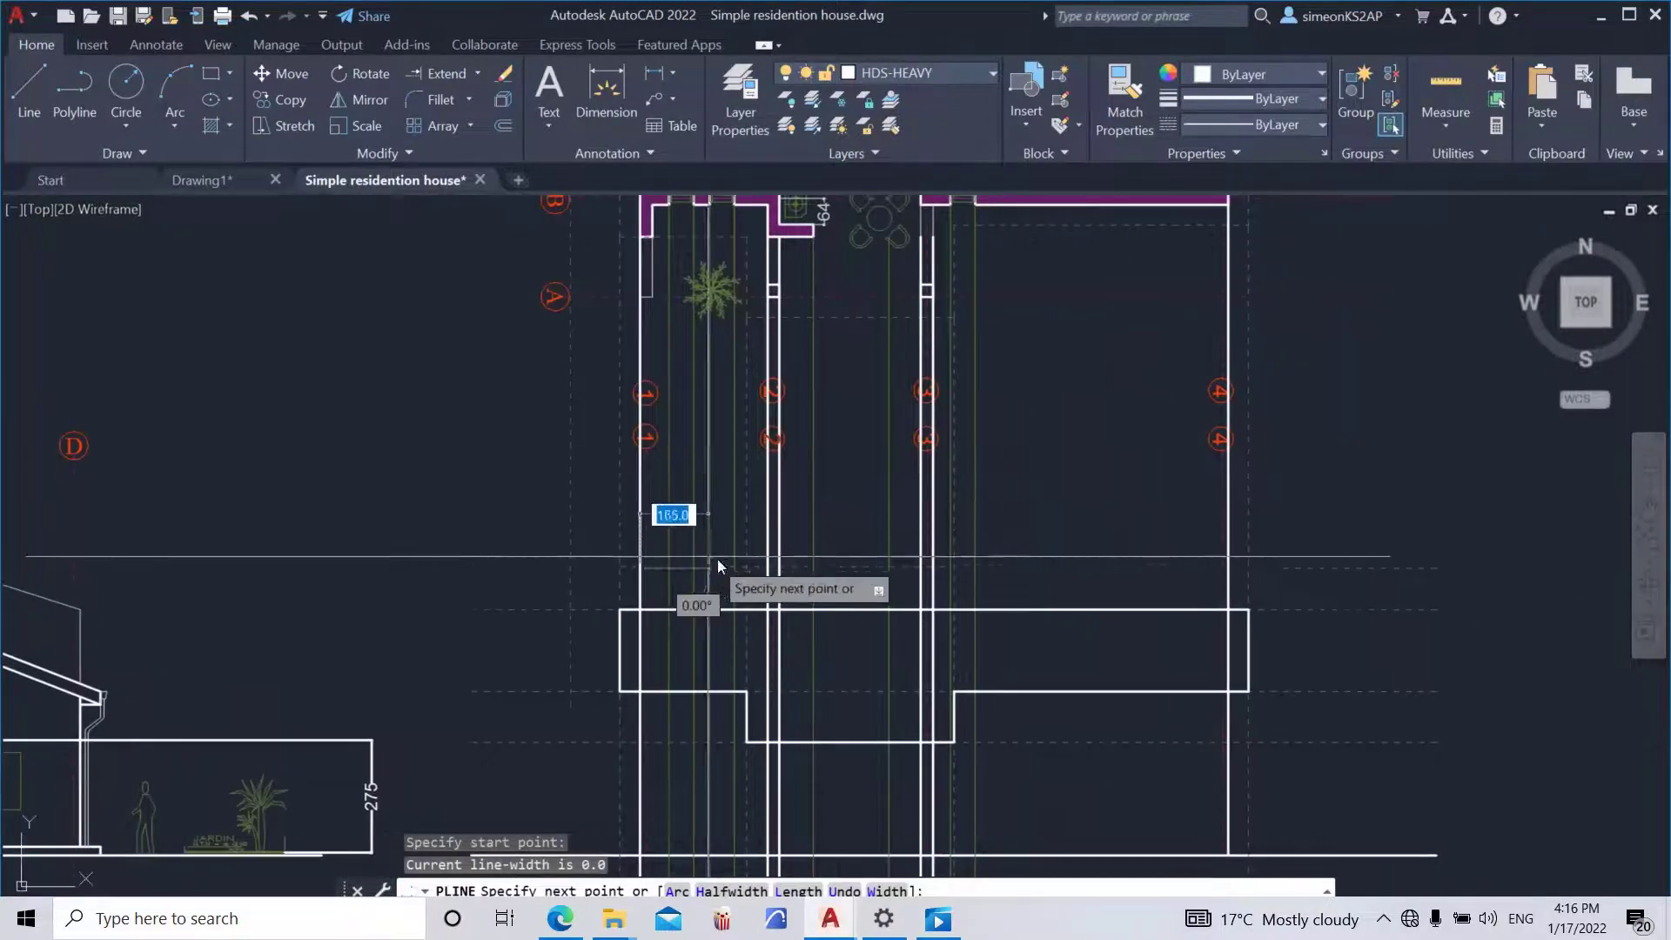
{"action": "scroll", "coordinate": [750, 566], "scroll_direction": "down", "scroll_amount": 3}
{"action": "scroll", "coordinate": [780, 566], "scroll_direction": "up", "scroll_amount": 7}
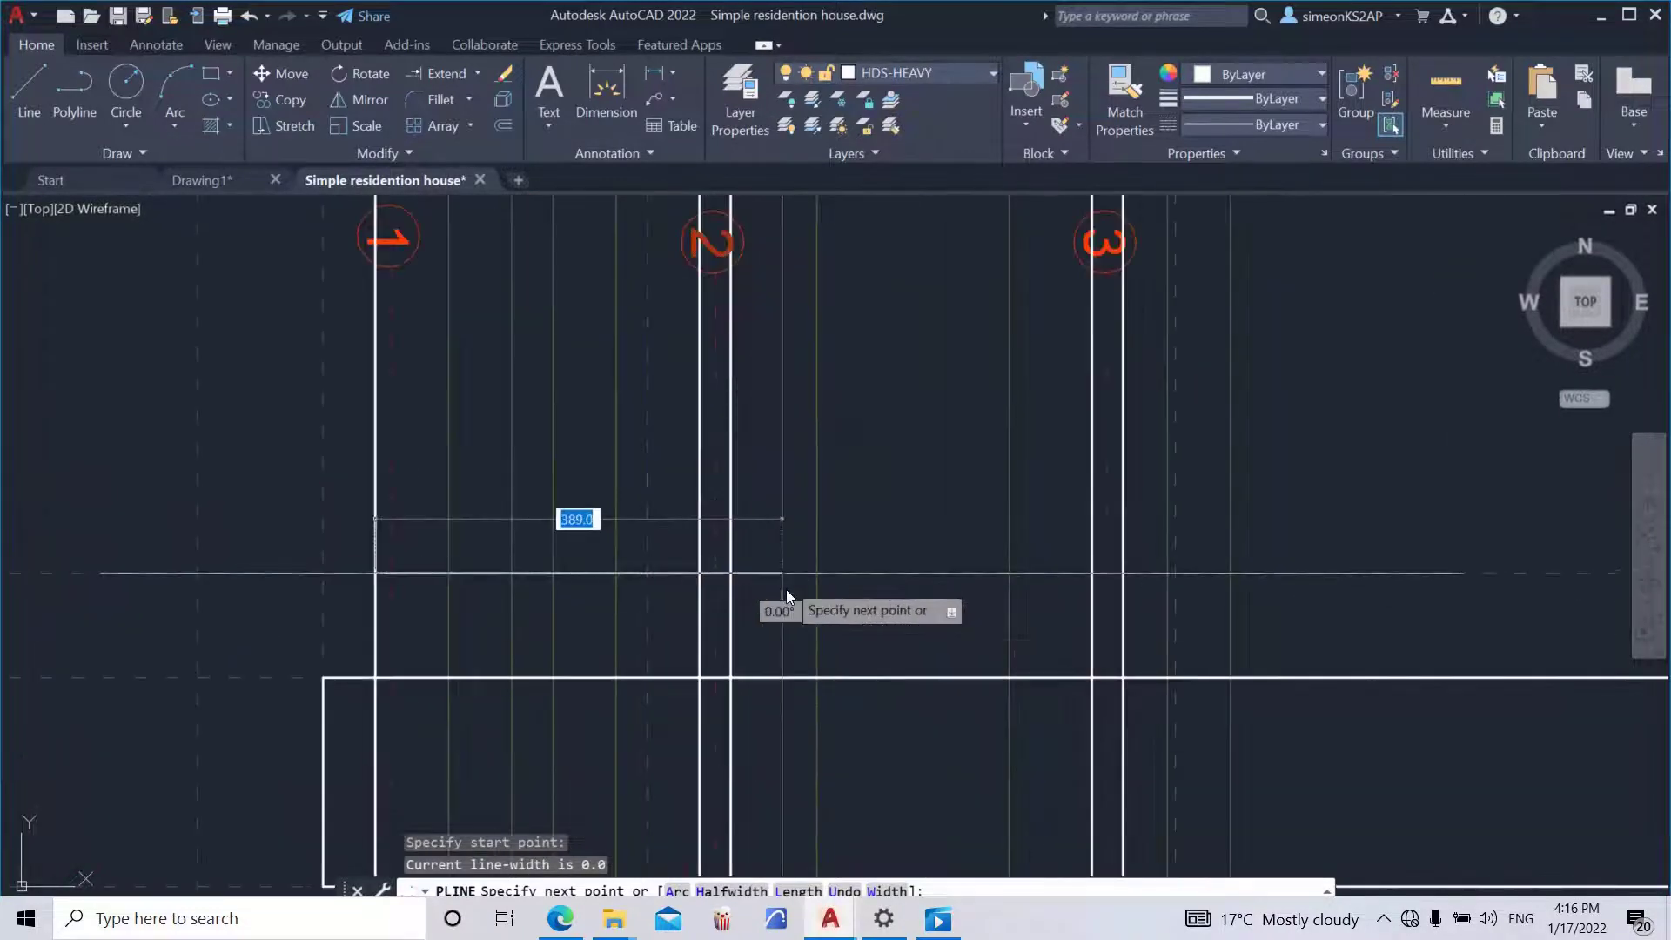
{"action": "left_click", "coordinate": [729, 573]}
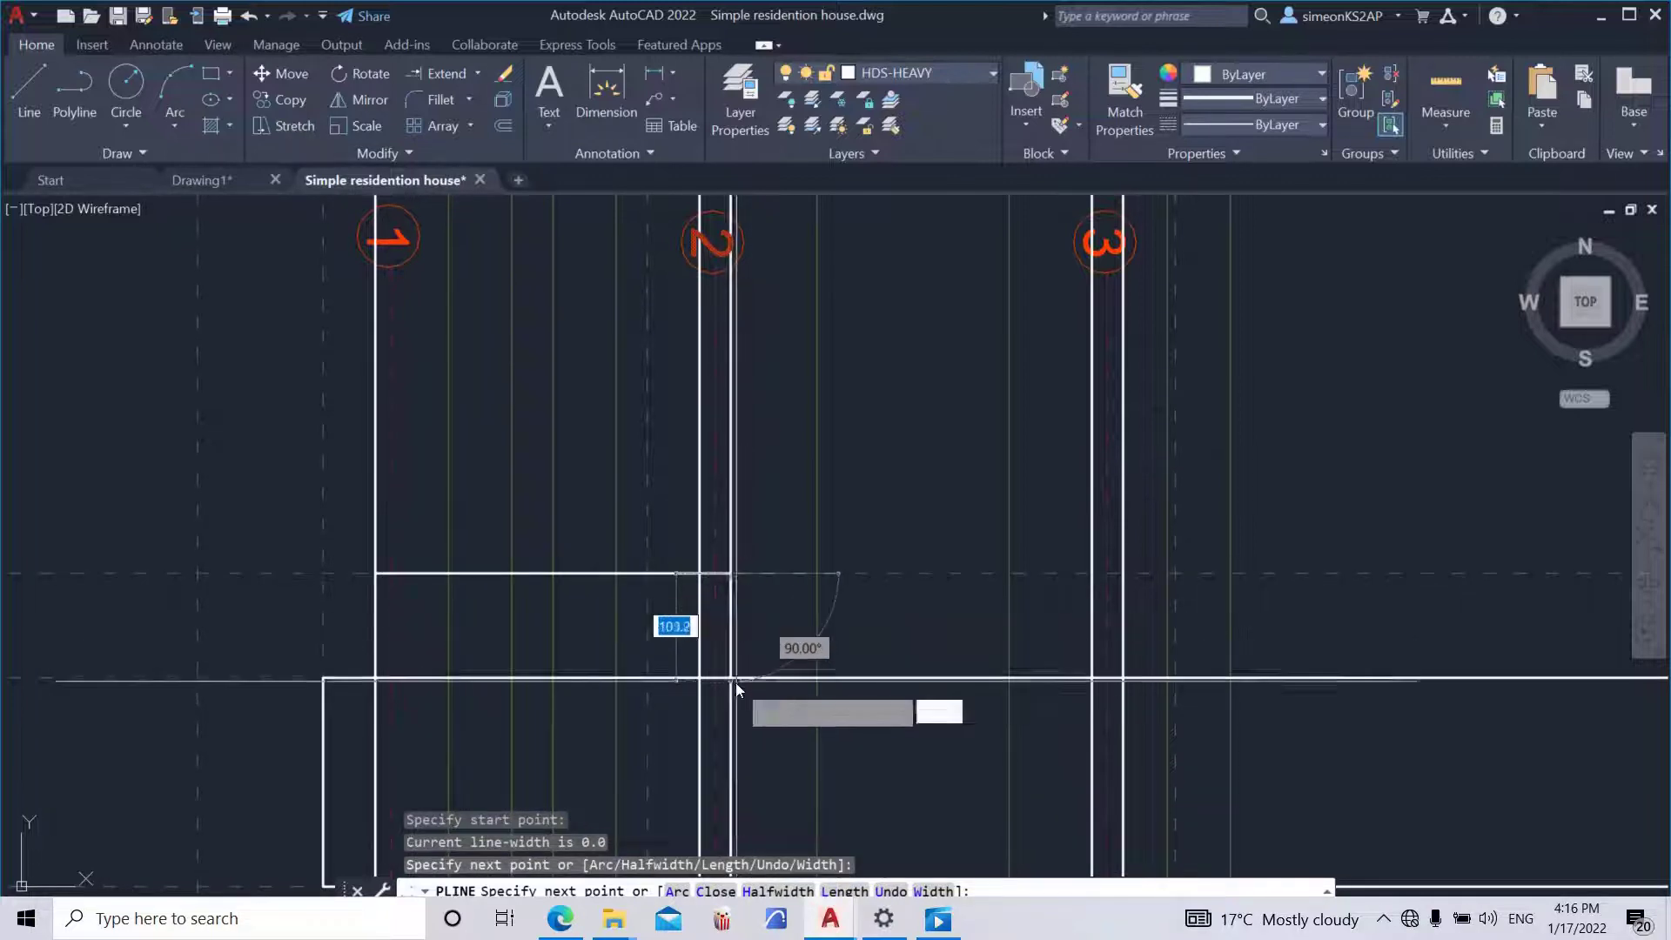
{"action": "scroll", "coordinate": [738, 682], "scroll_direction": "up", "scroll_amount": 2}
{"action": "middle_click_drag", "start_coordinate": [737, 675], "coordinate": [738, 580]}
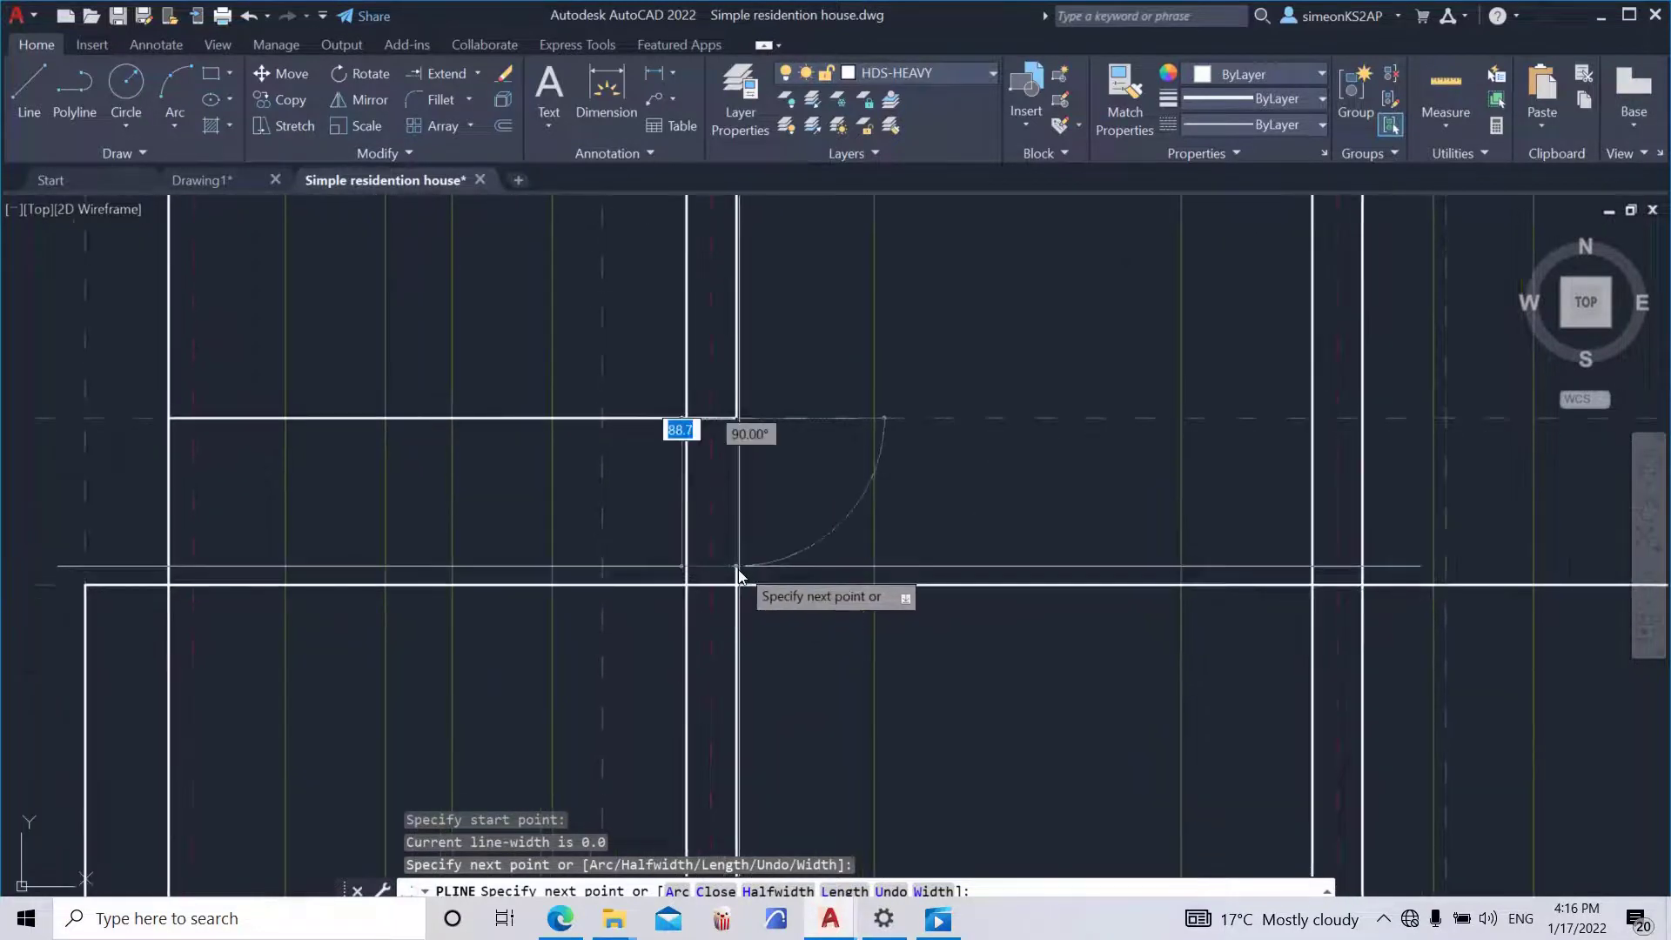
{"action": "left_click", "coordinate": [734, 585]}
{"action": "key", "text": "Escape"}
{"action": "scroll", "coordinate": [748, 585], "scroll_direction": "down", "scroll_amount": 4}
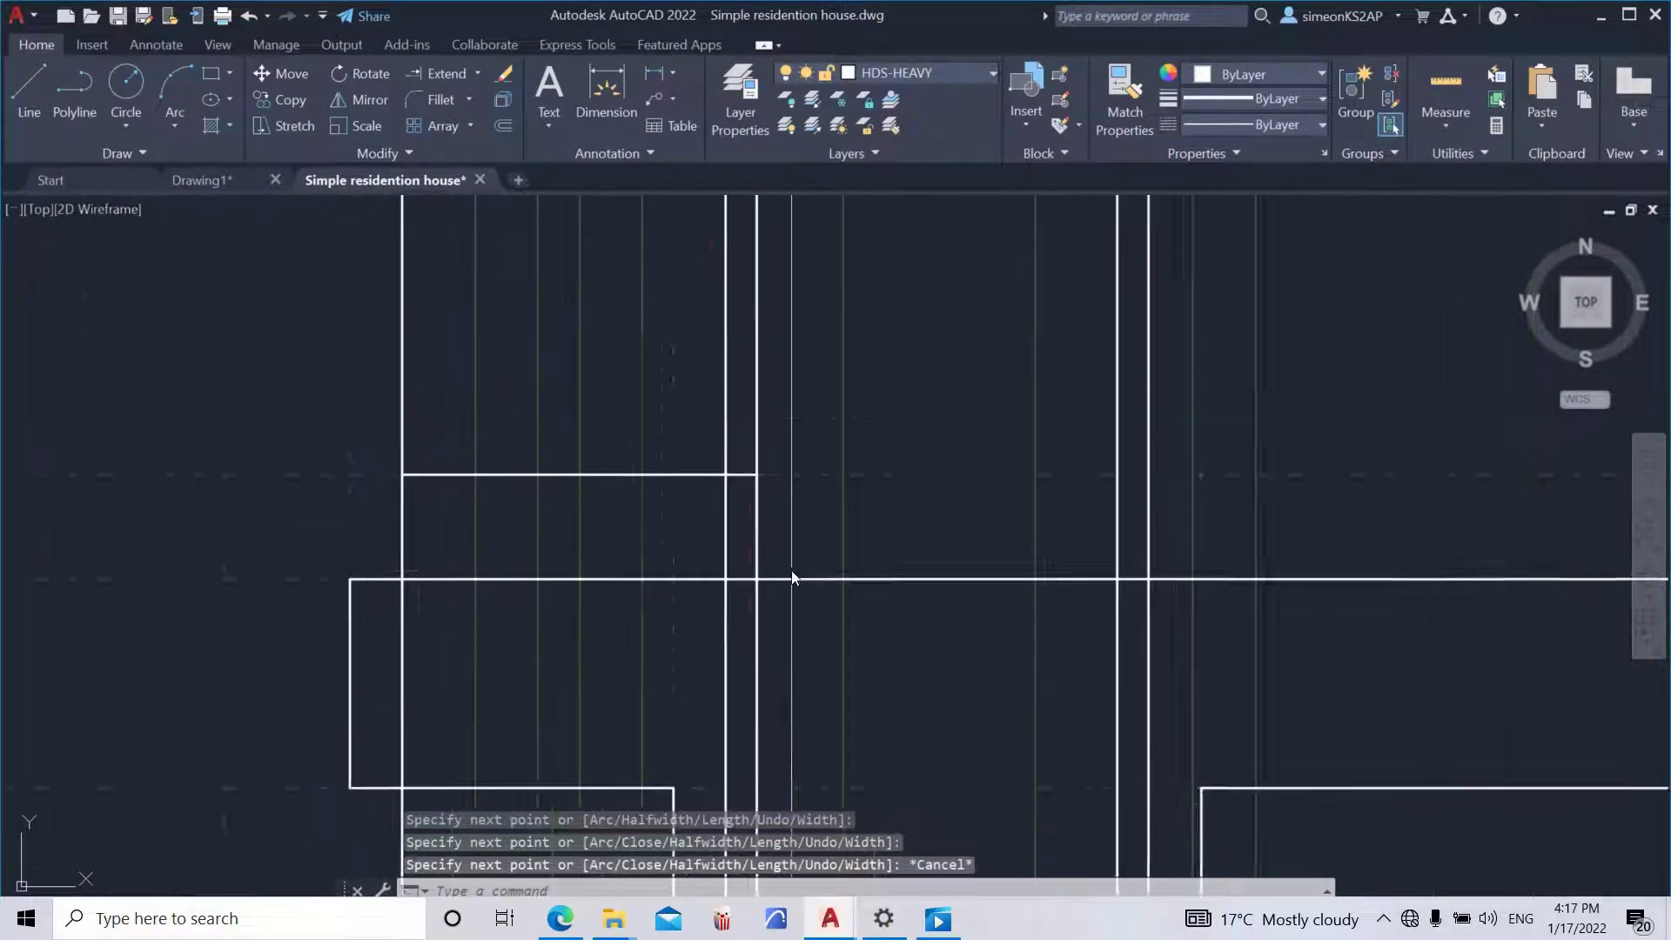
- Move the newly drawn polyline onto the HDS-MEDIUM layer
{"action": "middle_click_drag", "start_coordinate": [602, 593], "coordinate": [667, 583]}
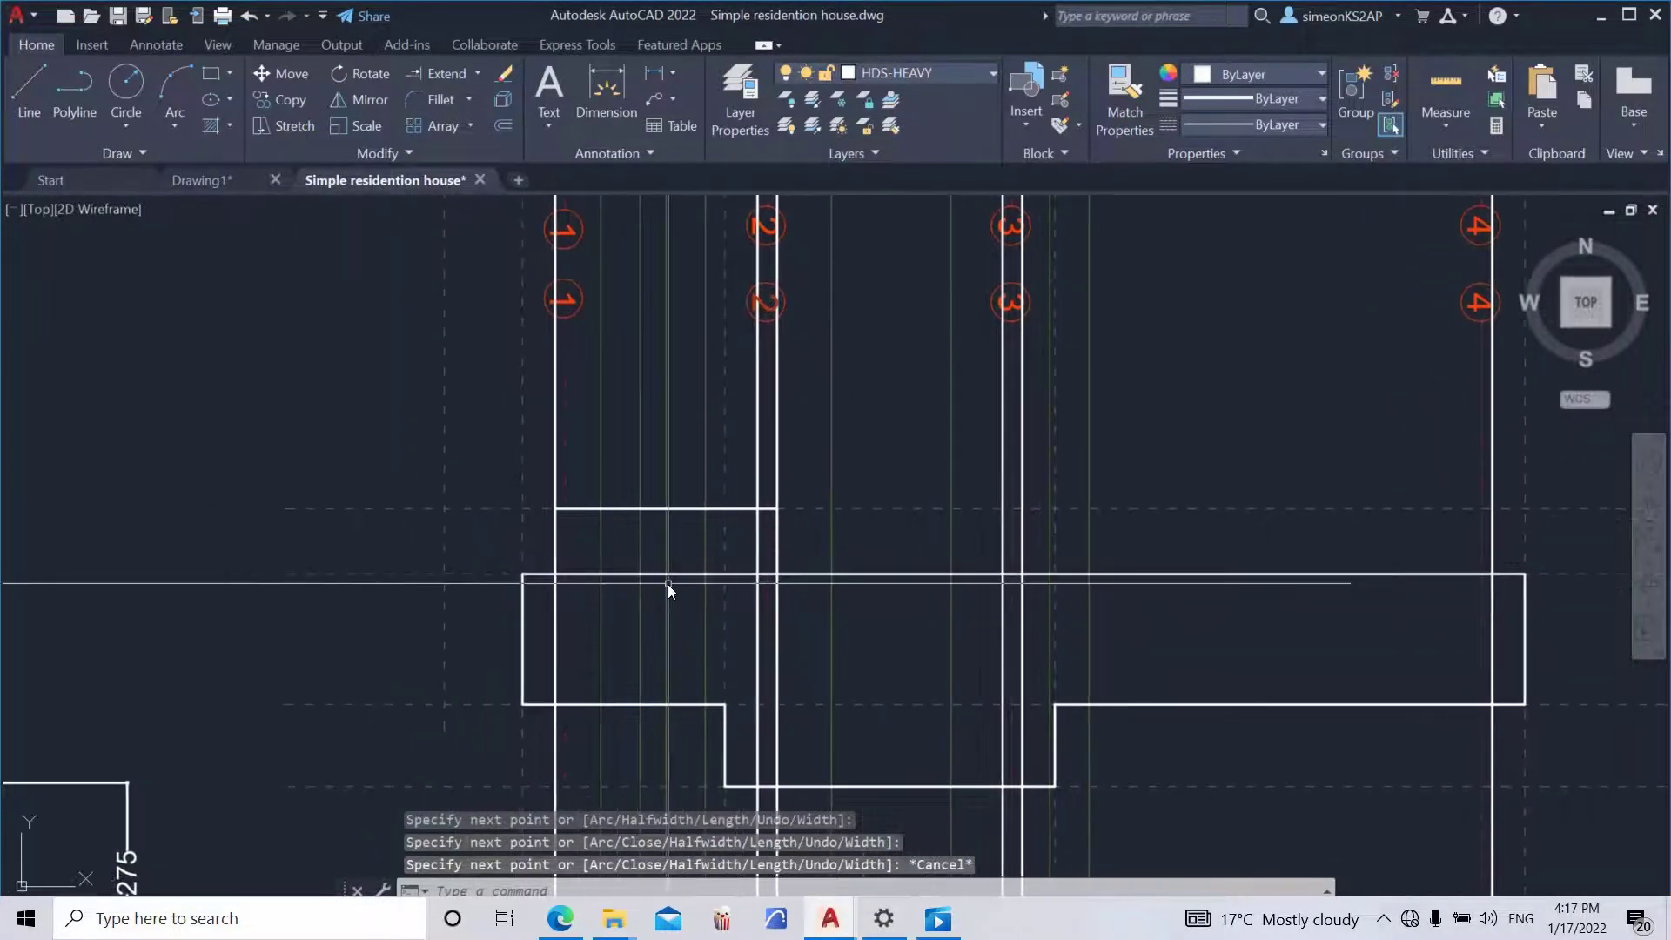
{"action": "middle_click_drag", "start_coordinate": [567, 578], "coordinate": [624, 556]}
{"action": "scroll", "coordinate": [701, 488], "scroll_direction": "up", "scroll_amount": 4}
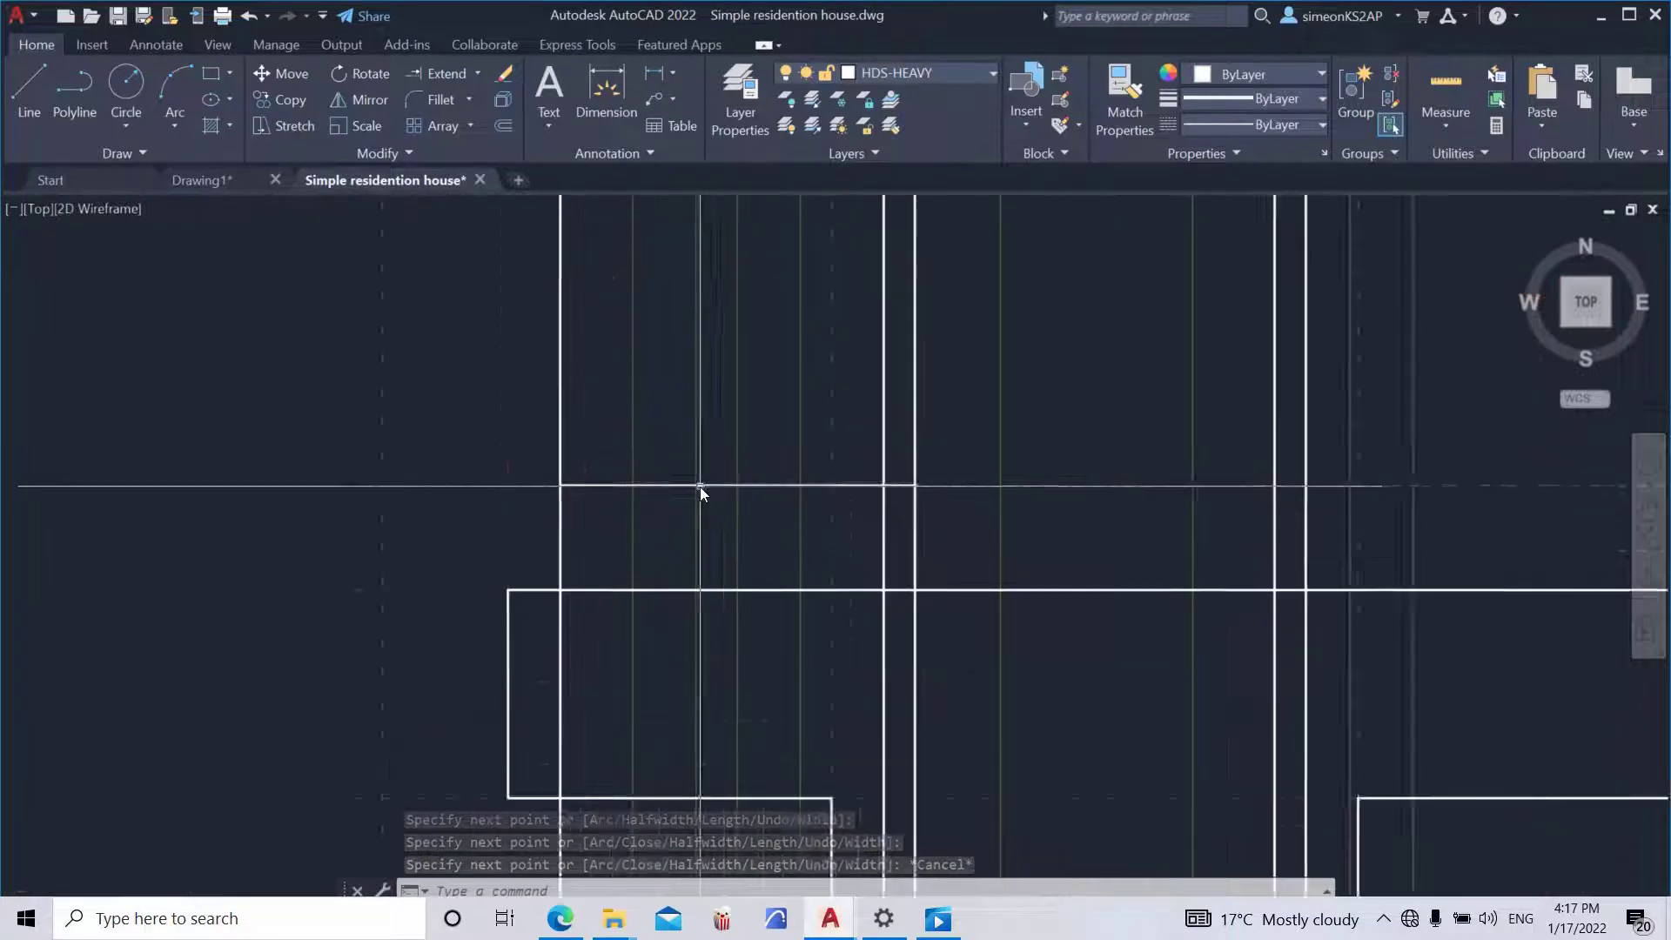
{"action": "left_click", "coordinate": [654, 485]}
{"action": "scroll", "coordinate": [867, 498], "scroll_direction": "down", "scroll_amount": 4}
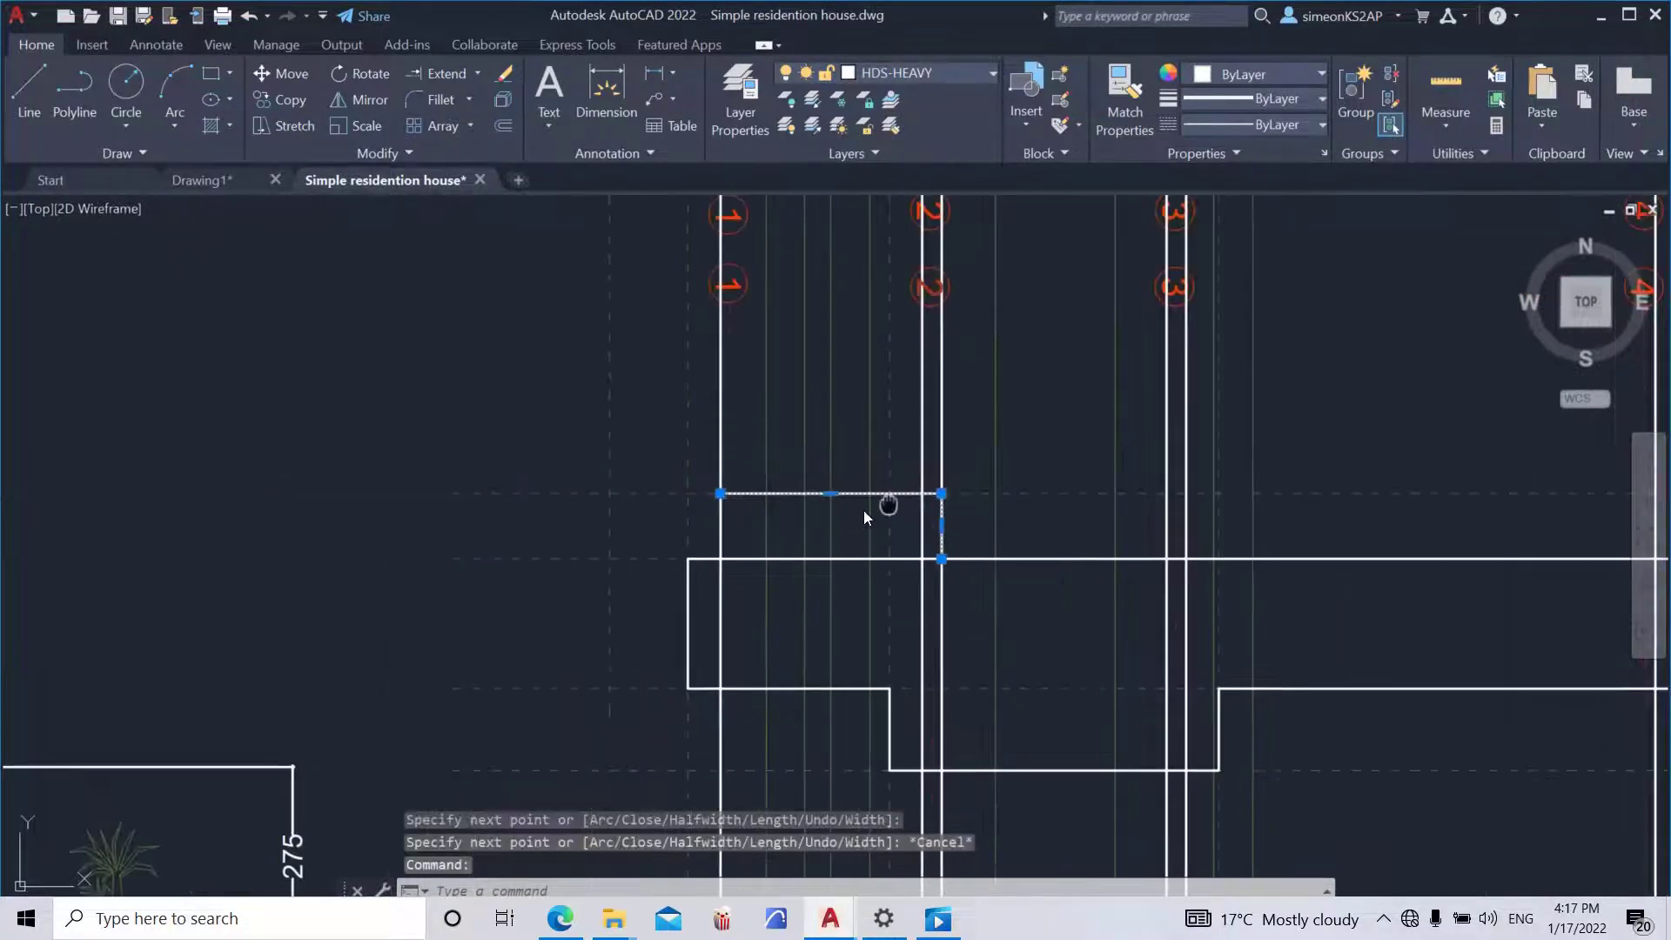
{"action": "left_click", "coordinate": [910, 72]}
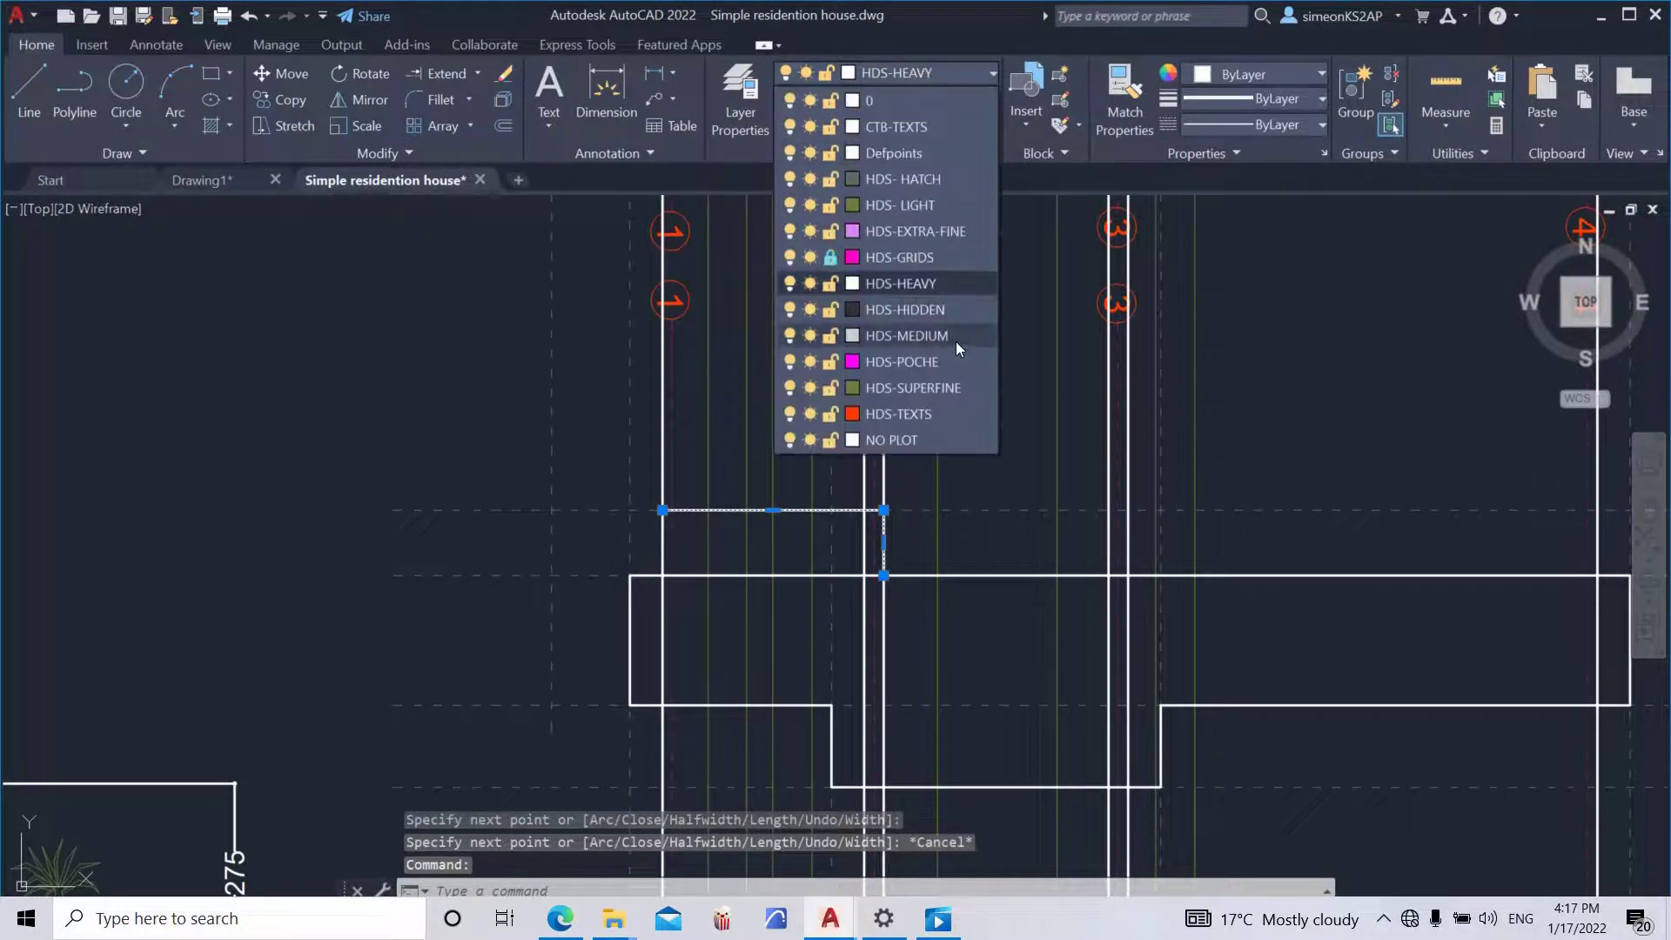
{"action": "left_click", "coordinate": [929, 337]}
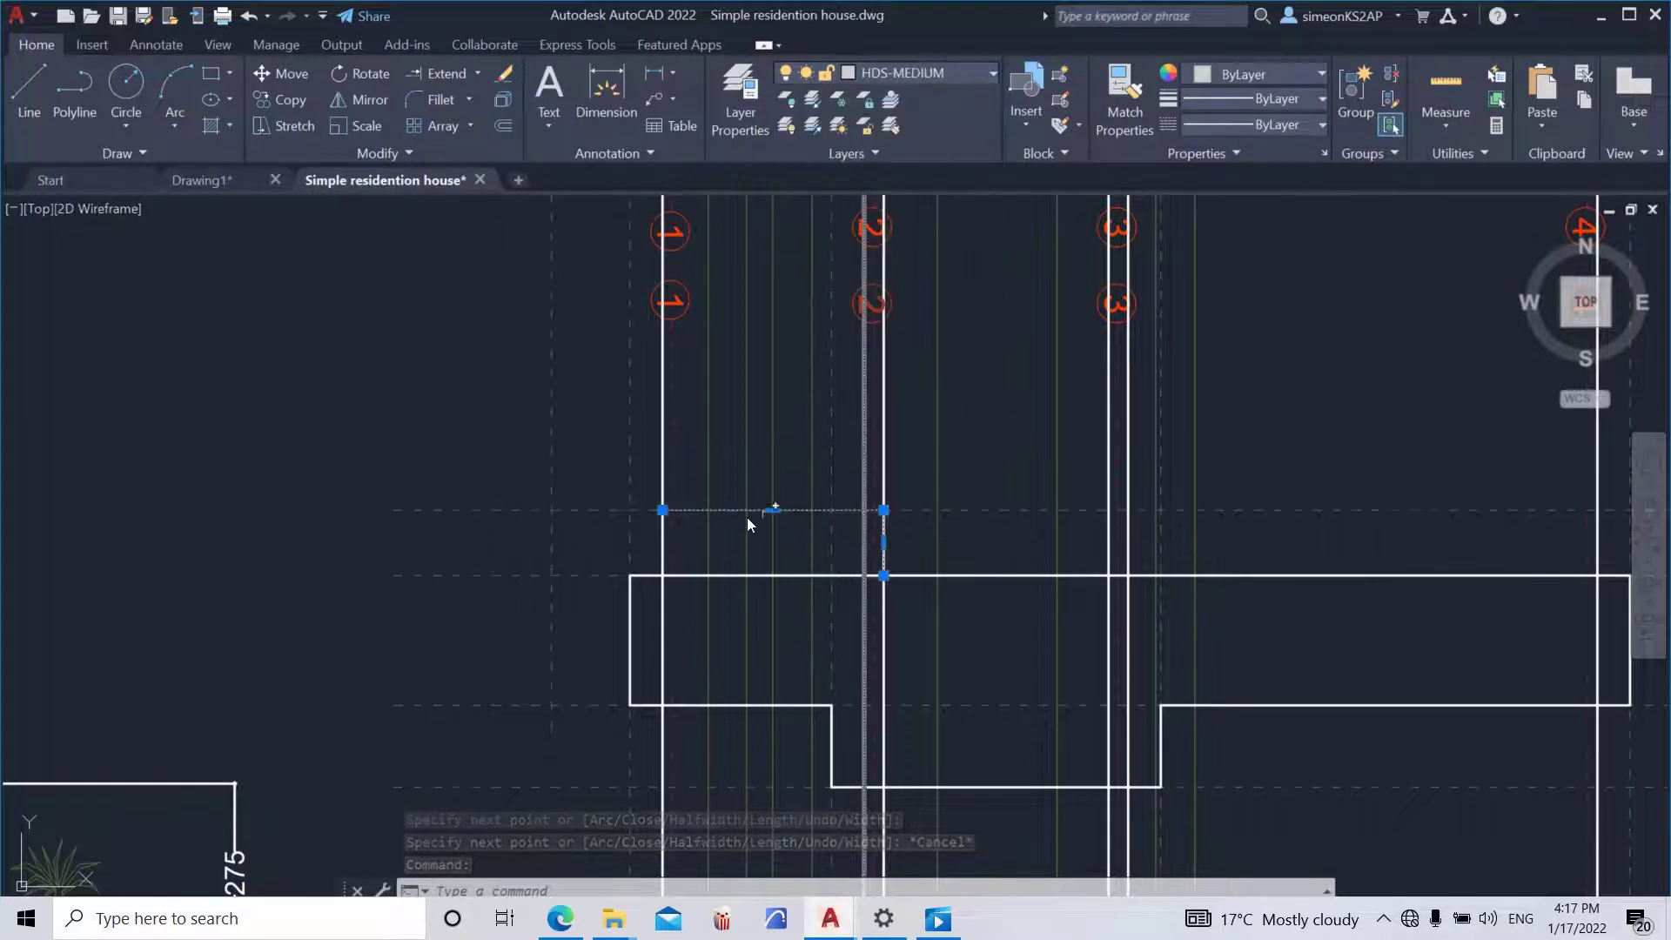
{"action": "key", "text": "Escape"}
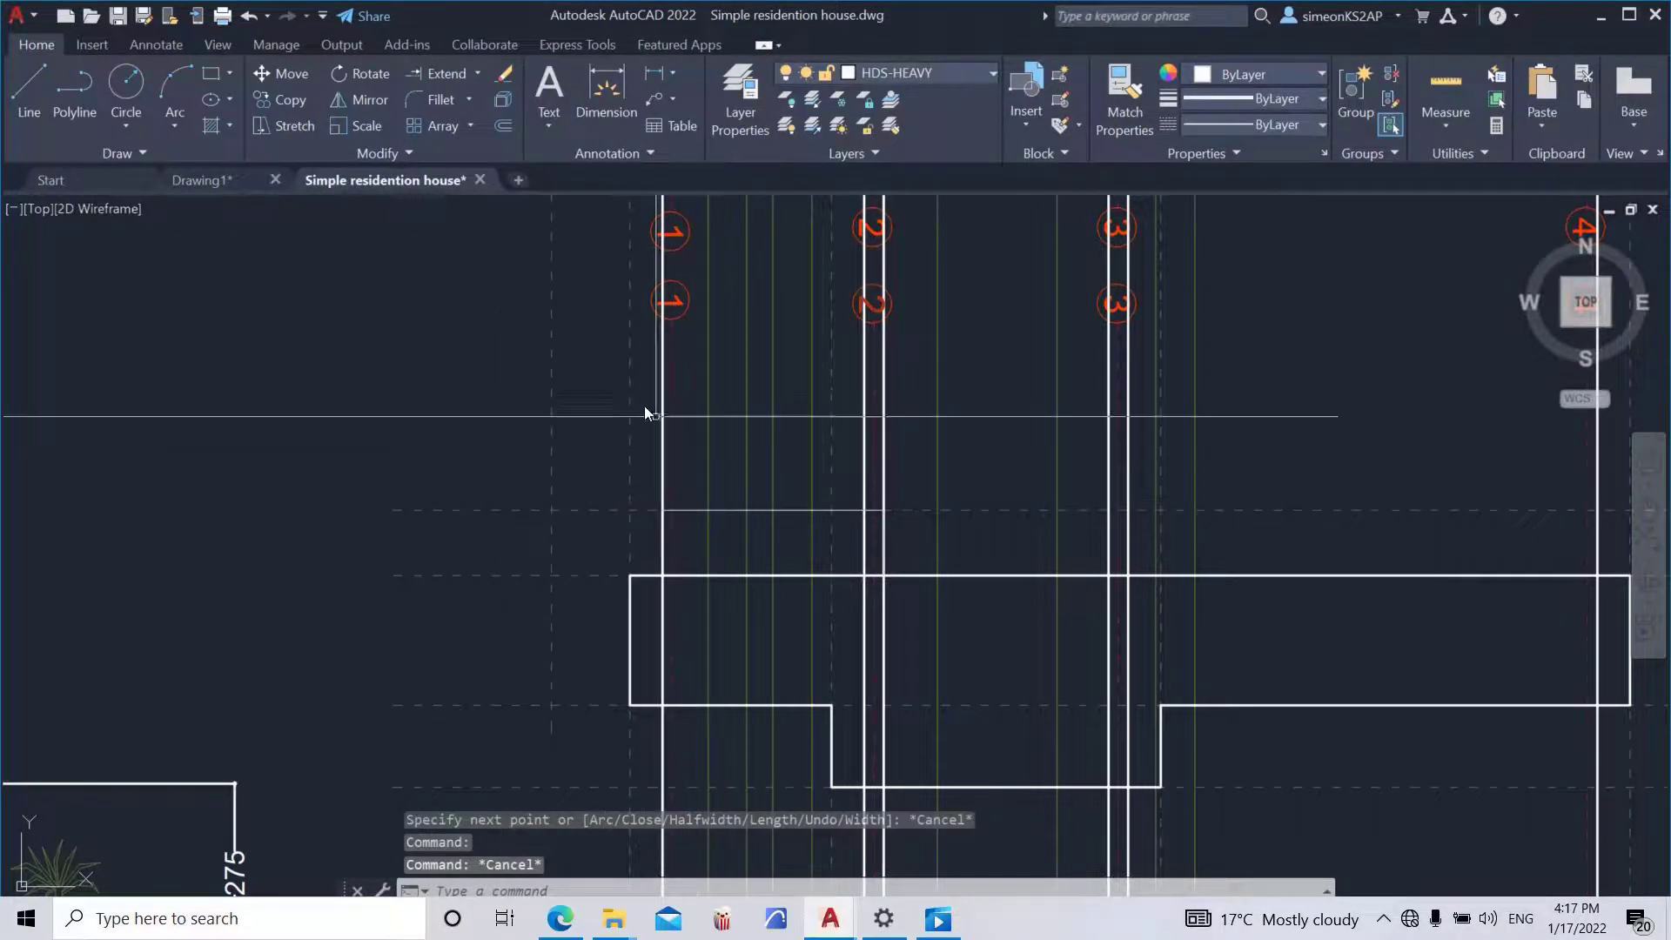
- Make HDS-MEDIUM current and draw a vertical polyline between two projection-line intersections
{"action": "left_click", "coordinate": [926, 76]}
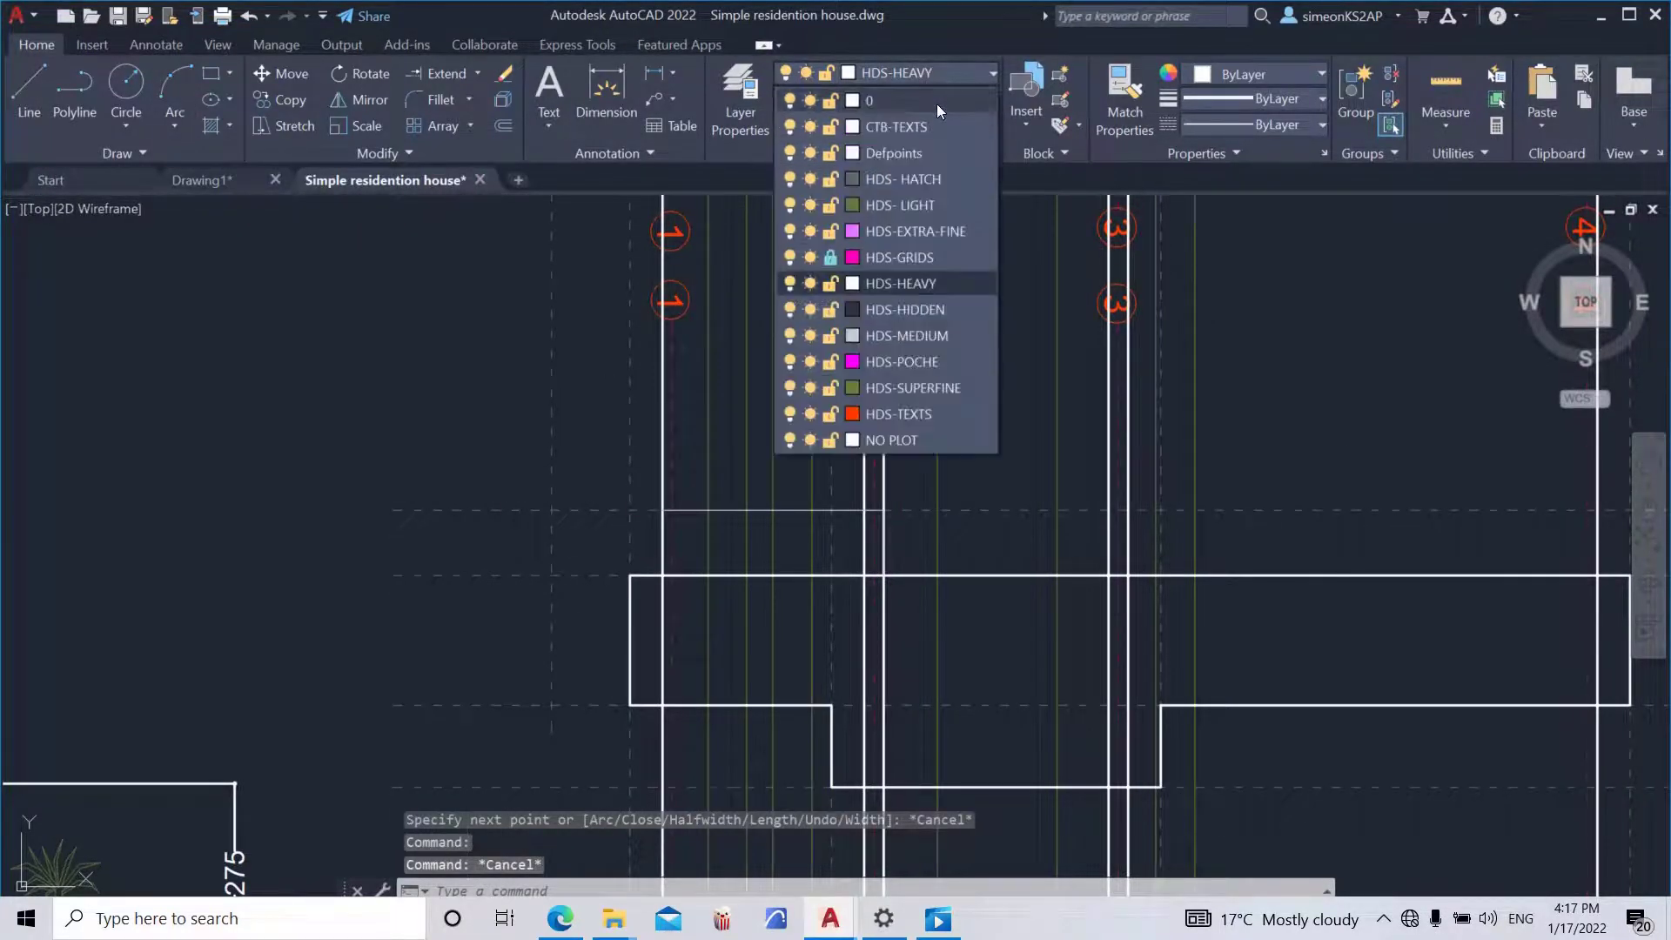
{"action": "left_click", "coordinate": [923, 336]}
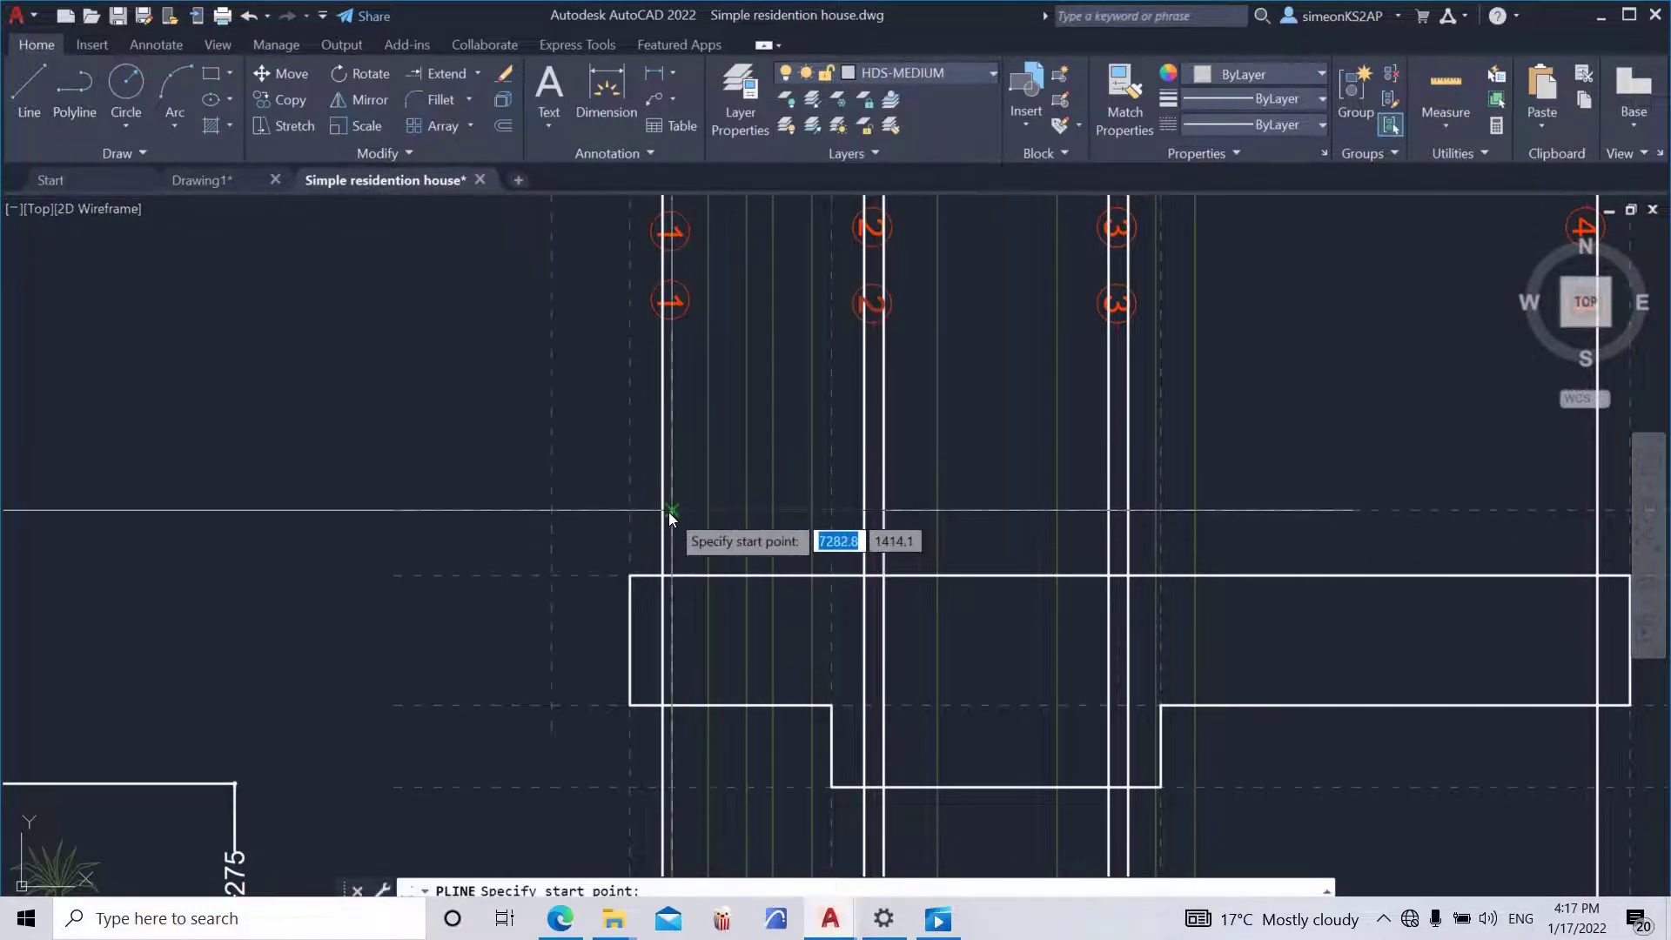
{"action": "scroll", "coordinate": [680, 532], "scroll_direction": "up", "scroll_amount": 4}
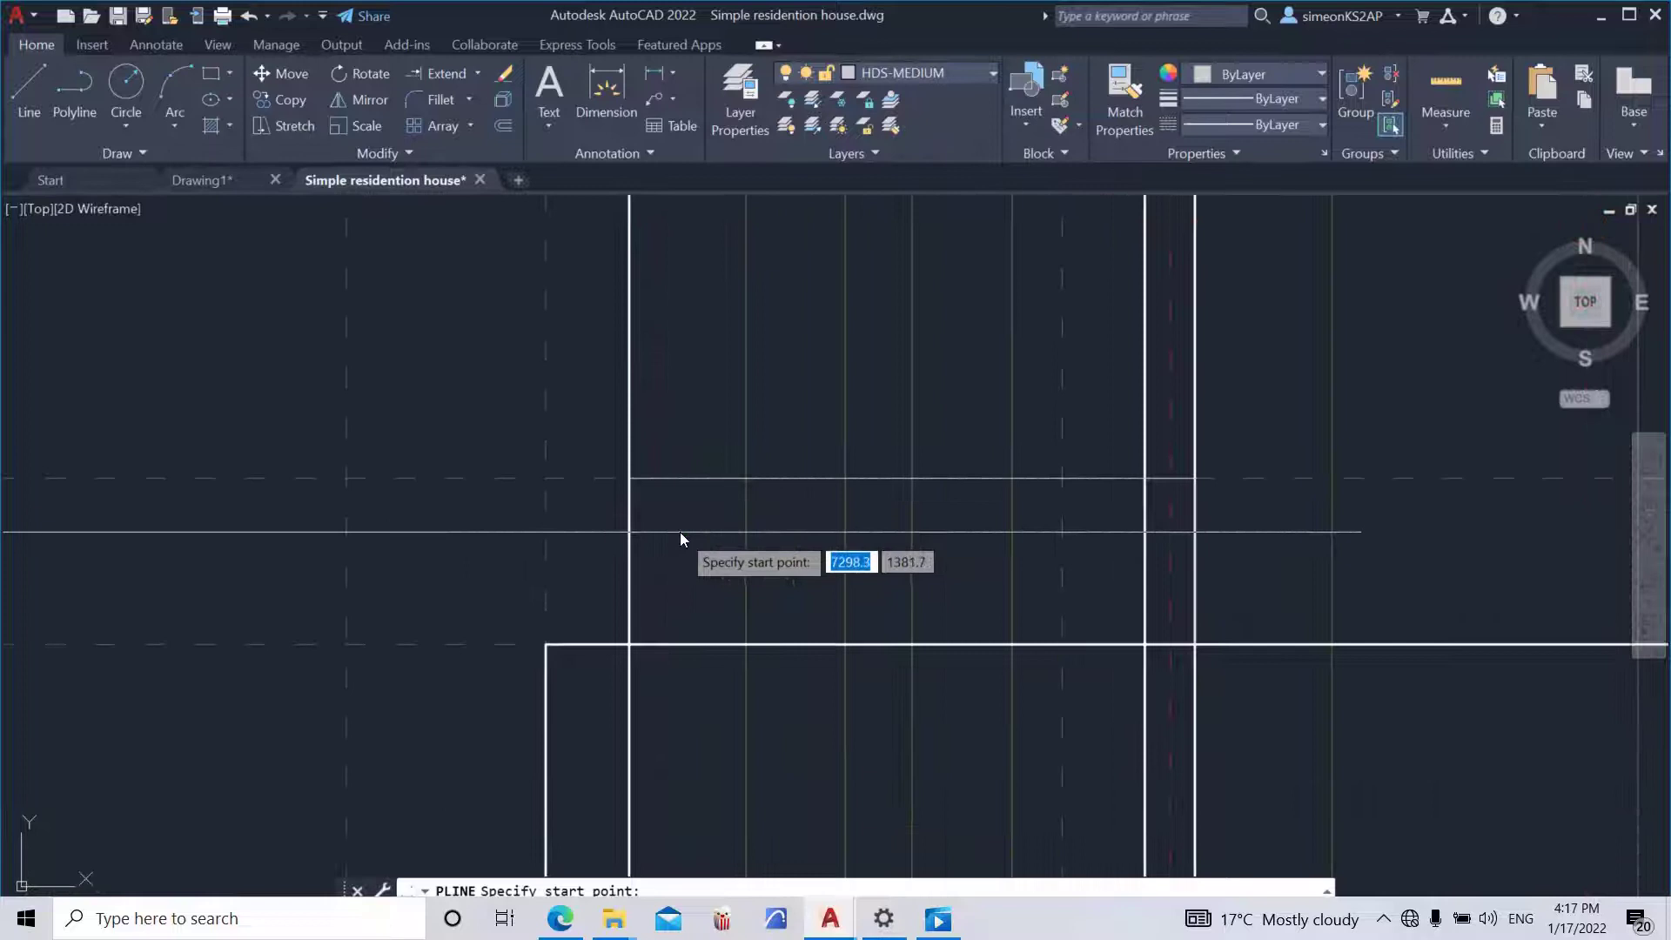
{"action": "left_click", "coordinate": [650, 423]}
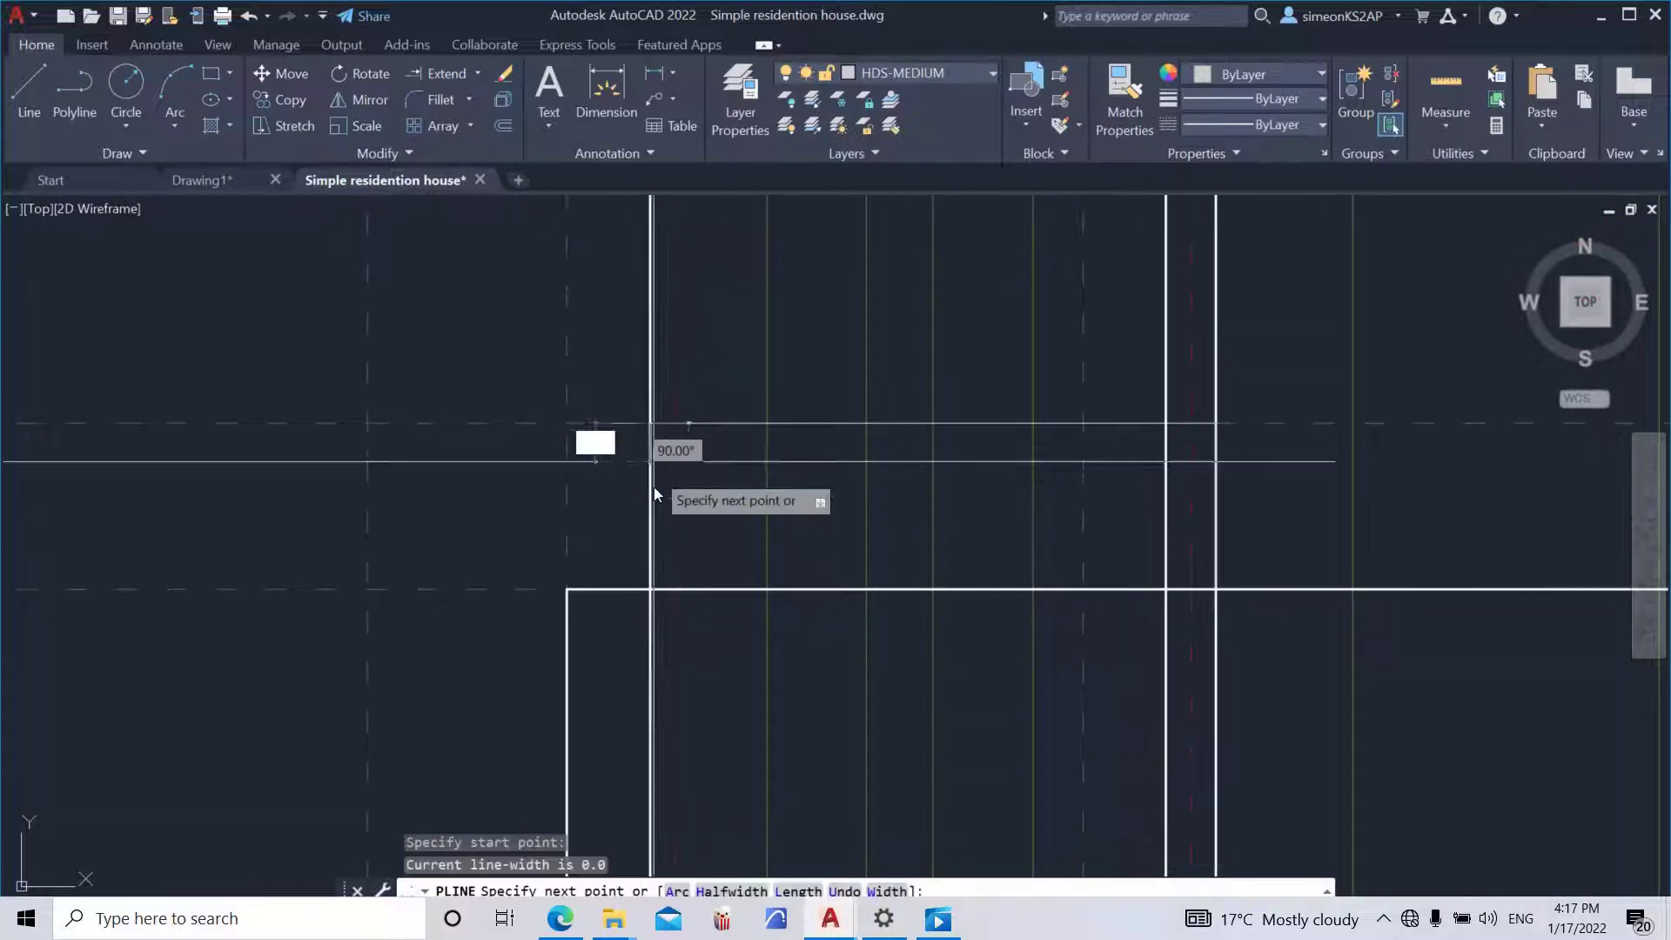
{"action": "left_click", "coordinate": [652, 590]}
{"action": "key", "text": "Escape"}
{"action": "scroll", "coordinate": [748, 548], "scroll_direction": "down", "scroll_amount": 6}
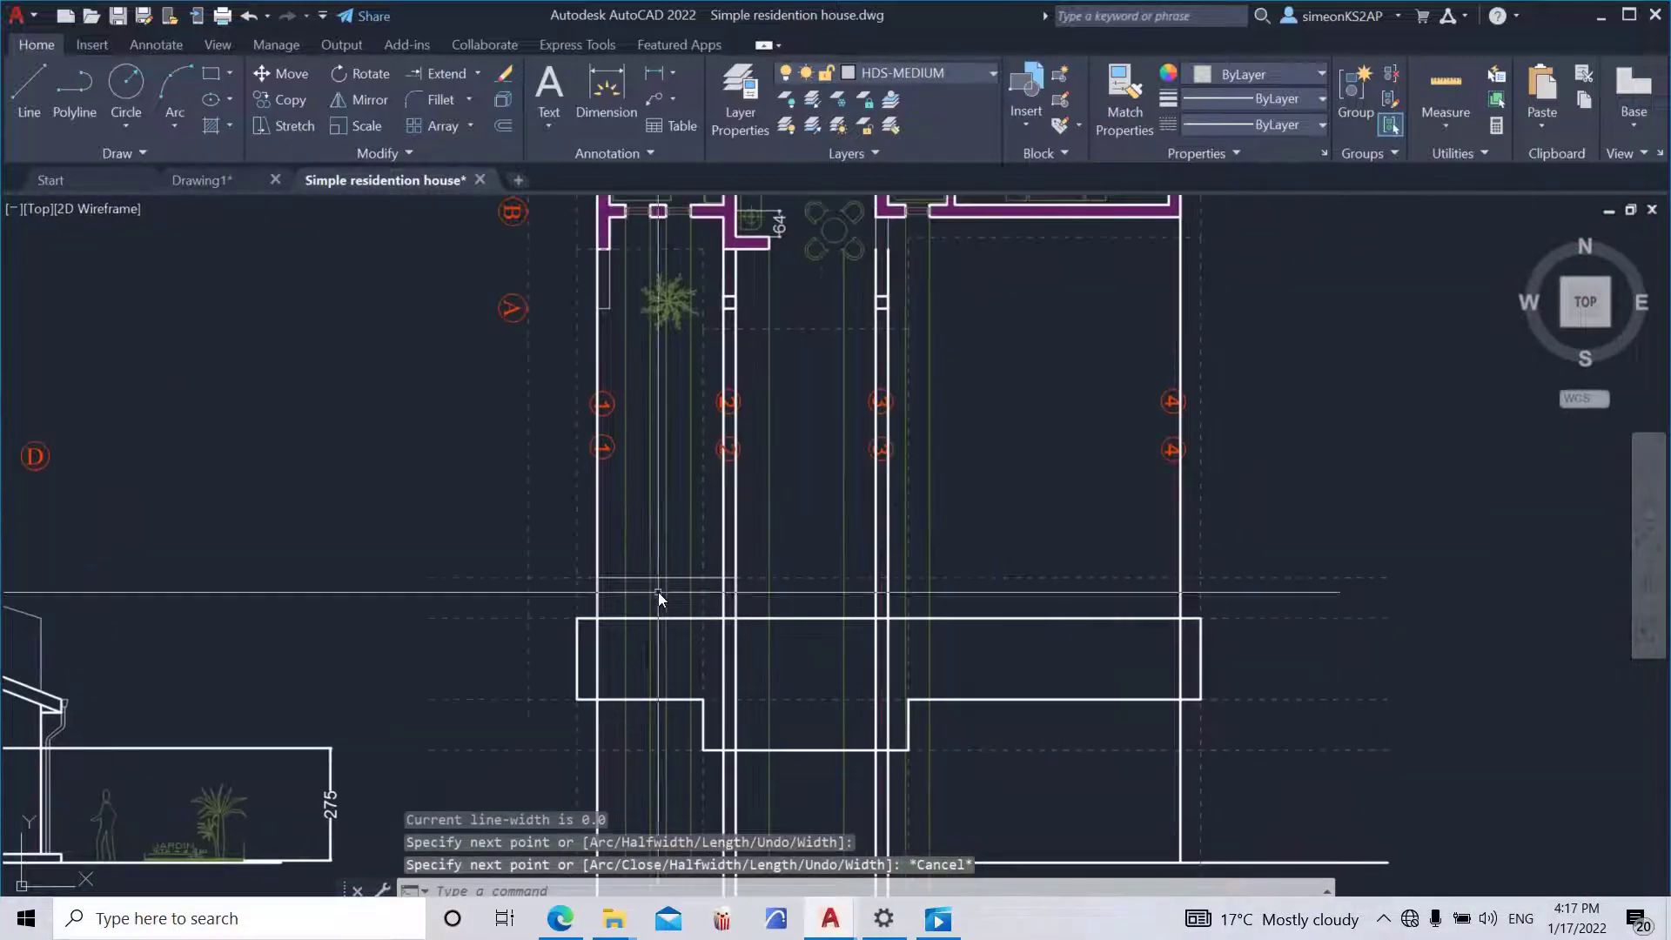
{"action": "middle_click_drag", "start_coordinate": [670, 589], "coordinate": [658, 541]}
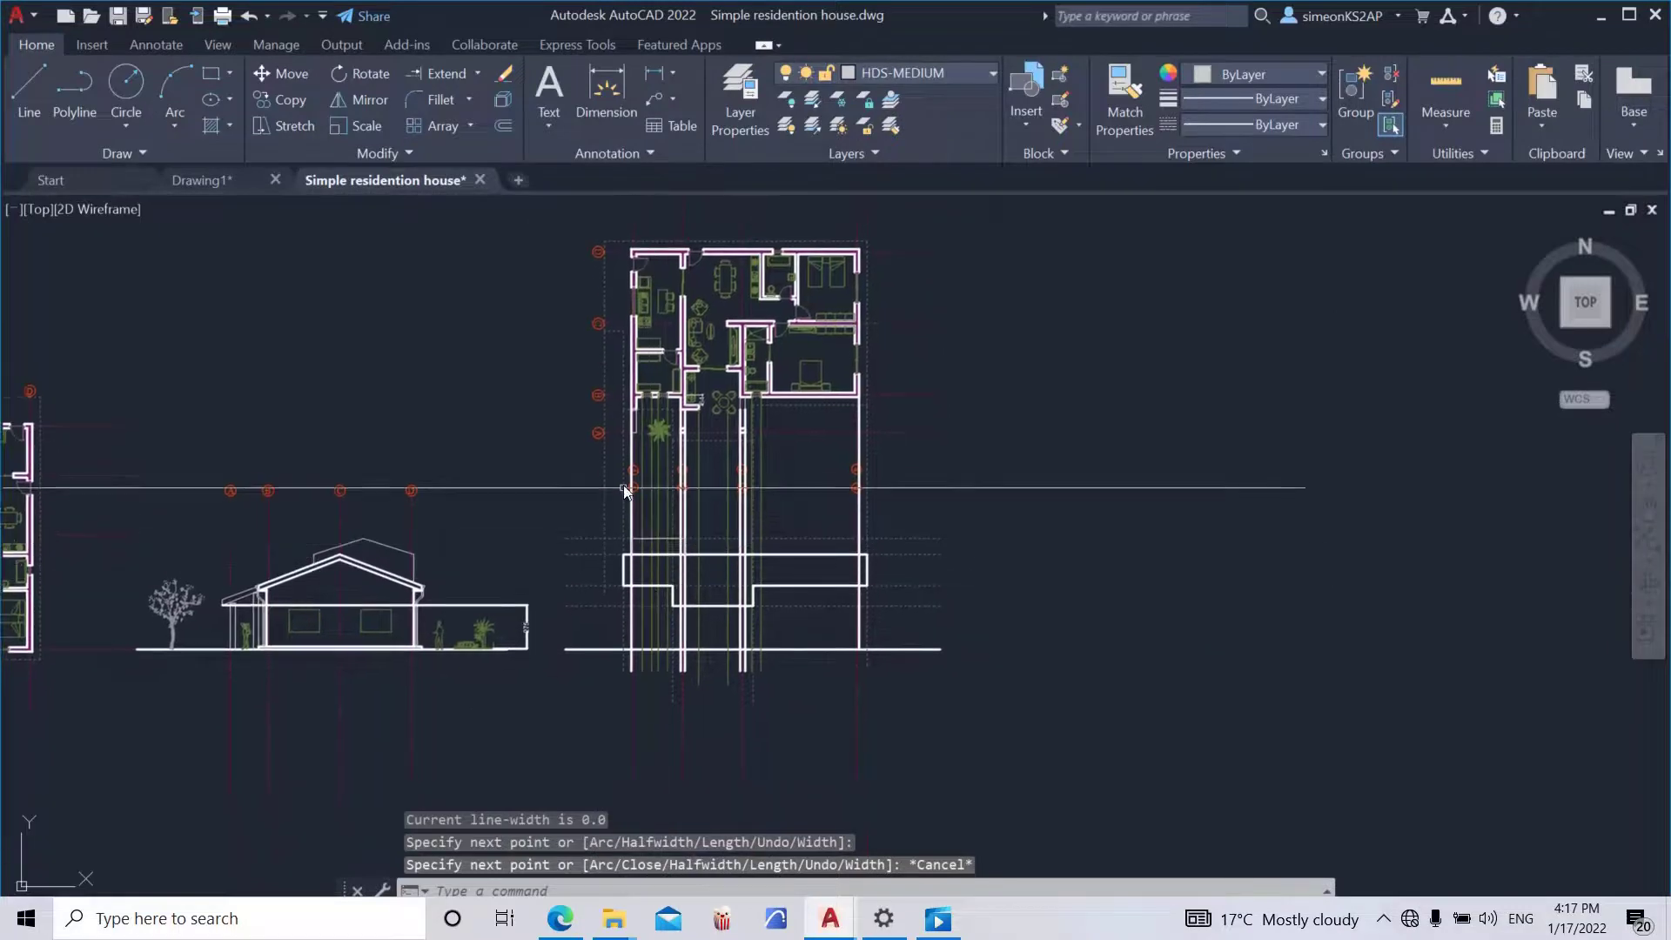
{"action": "scroll", "coordinate": [625, 490], "scroll_direction": "up", "scroll_amount": 6}
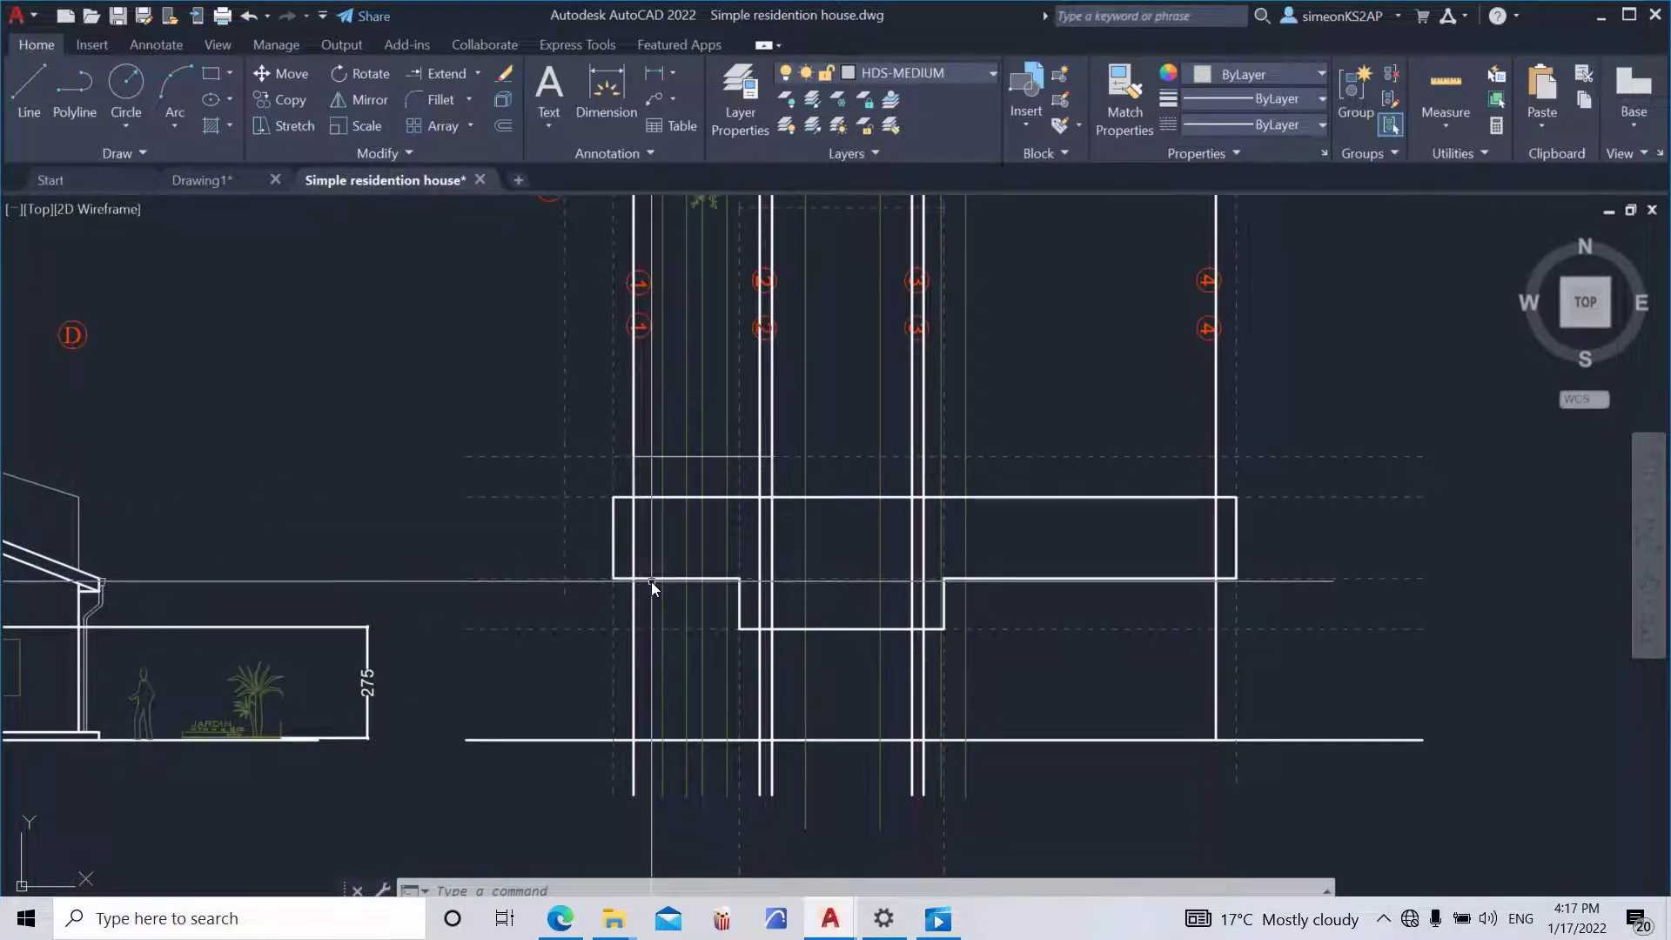
- Select the left and right parts of the stepped outline as trim boundaries
{"action": "left_click", "coordinate": [651, 579]}
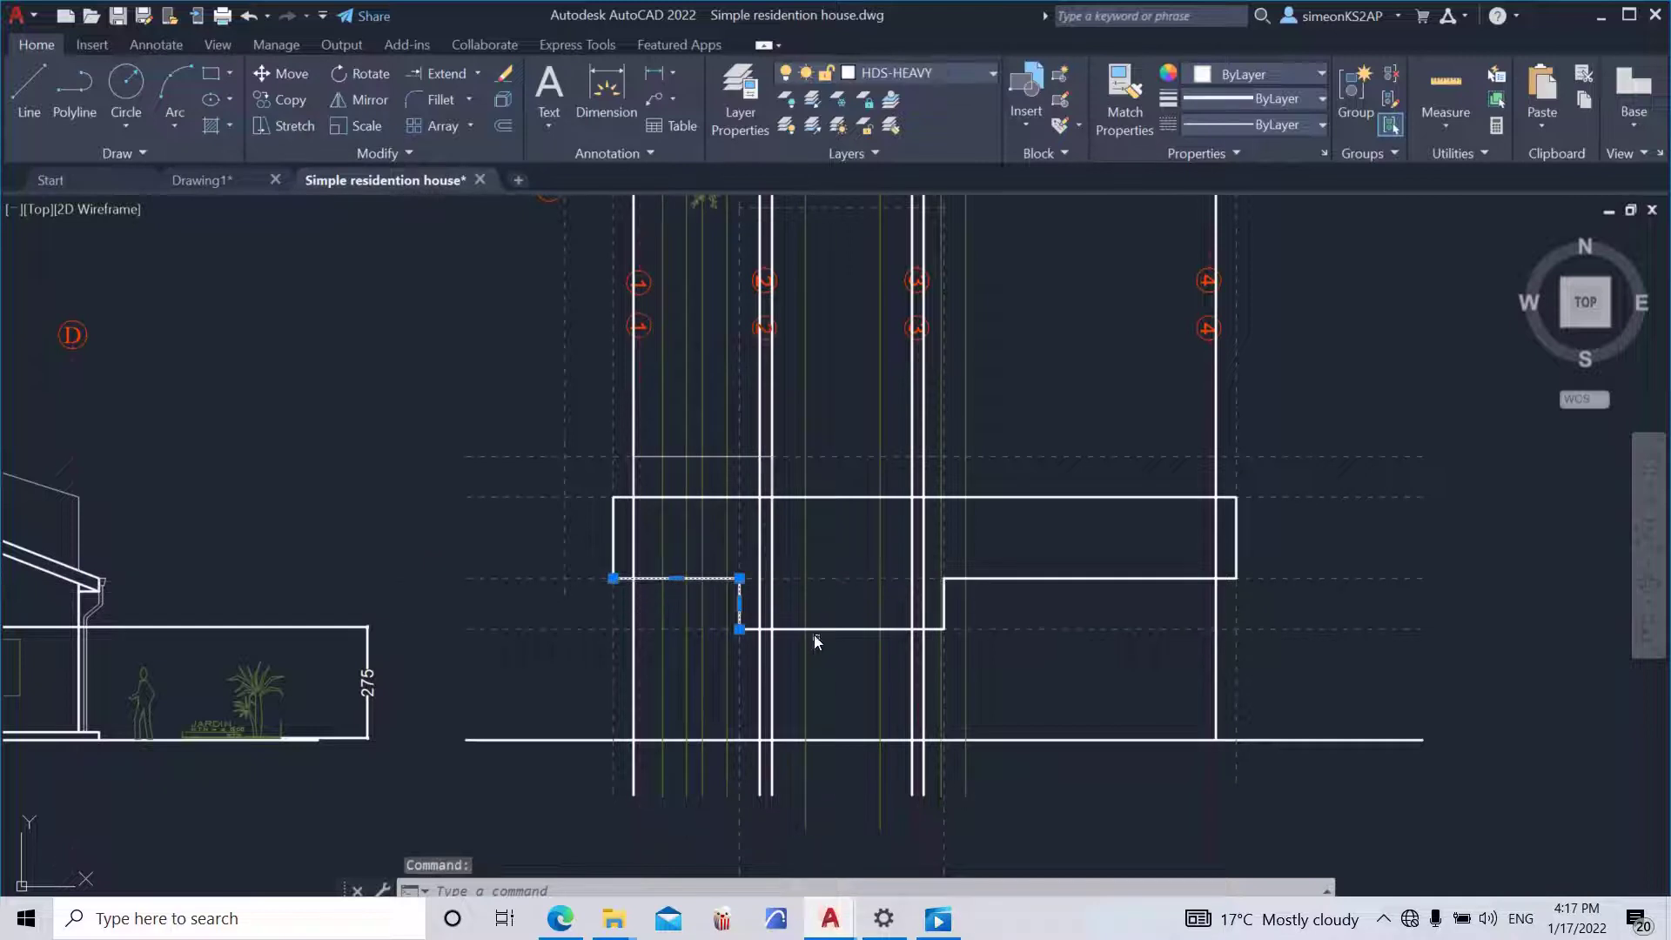
{"action": "left_click", "coordinate": [1018, 578]}
{"action": "middle_click_drag", "start_coordinate": [1093, 545], "coordinate": [1001, 544]}
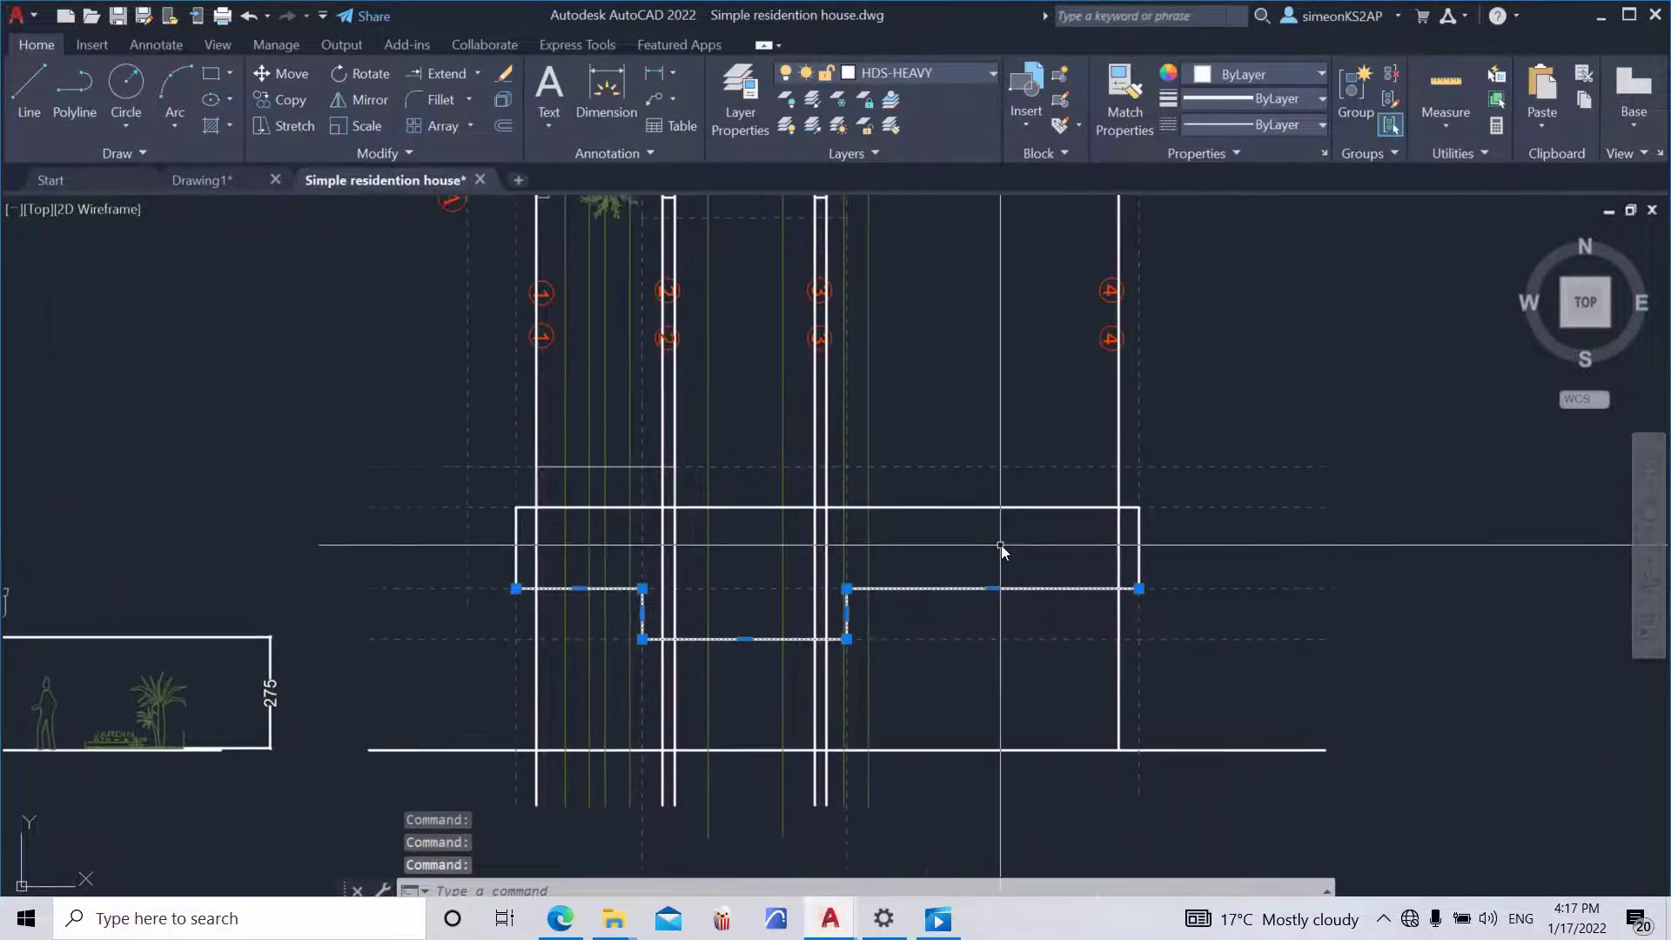
{"action": "scroll", "coordinate": [875, 541], "scroll_direction": "down", "scroll_amount": 4}
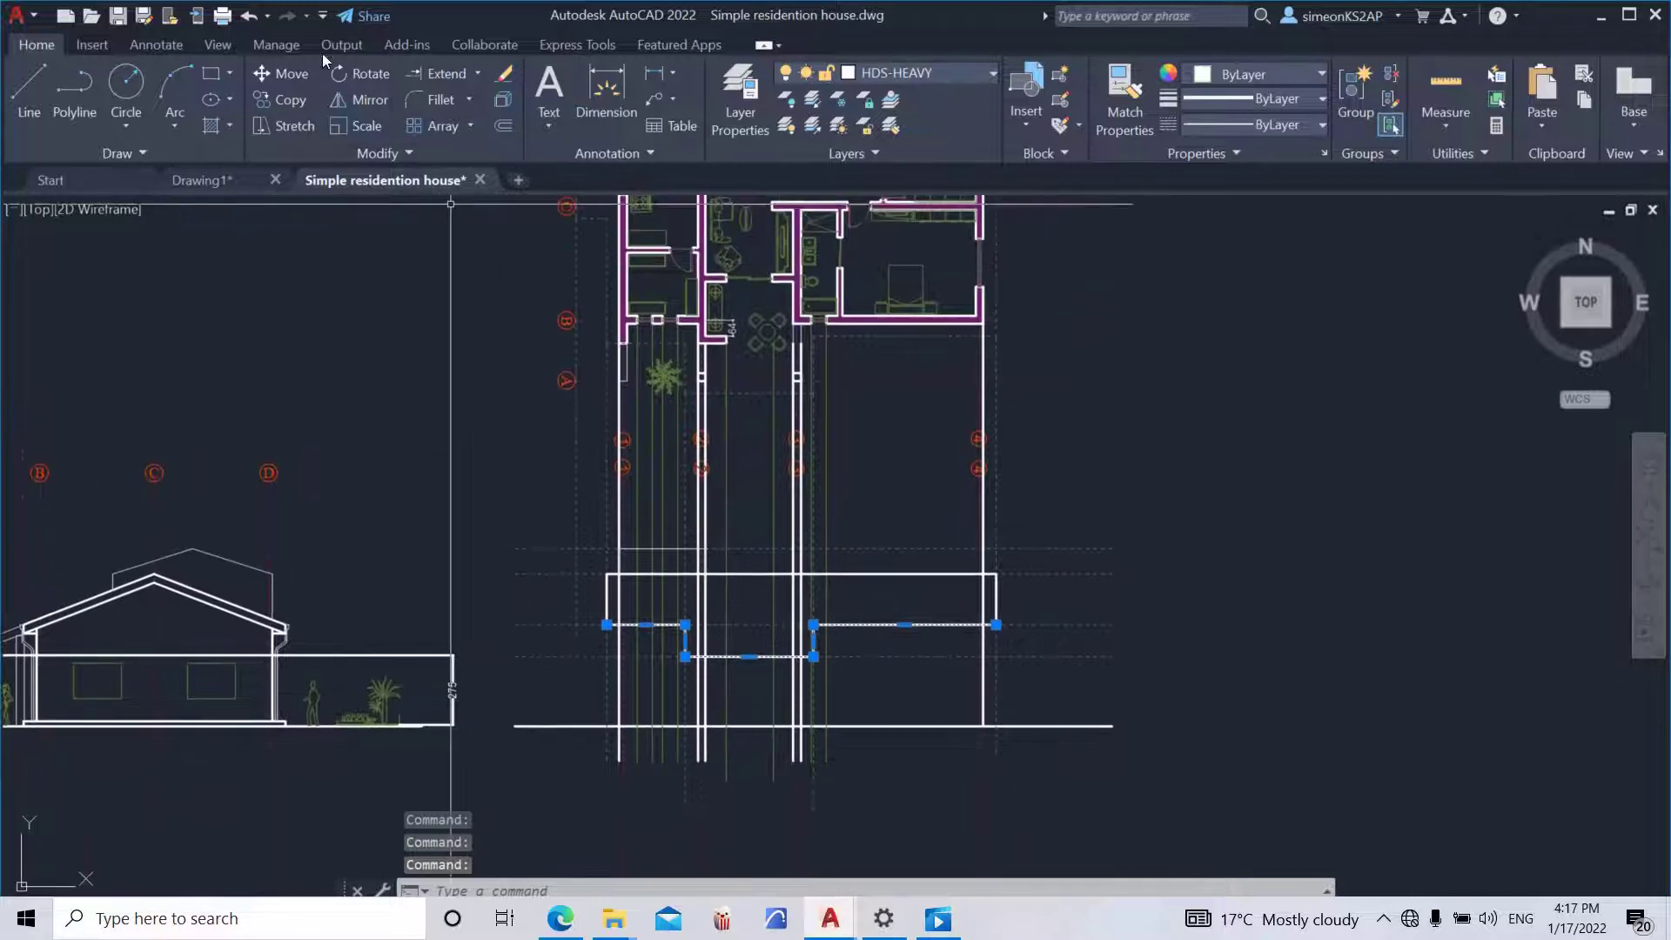
- Trim away the projection-line pieces lying inside the stepped outline
{"action": "left_click", "coordinate": [445, 76]}
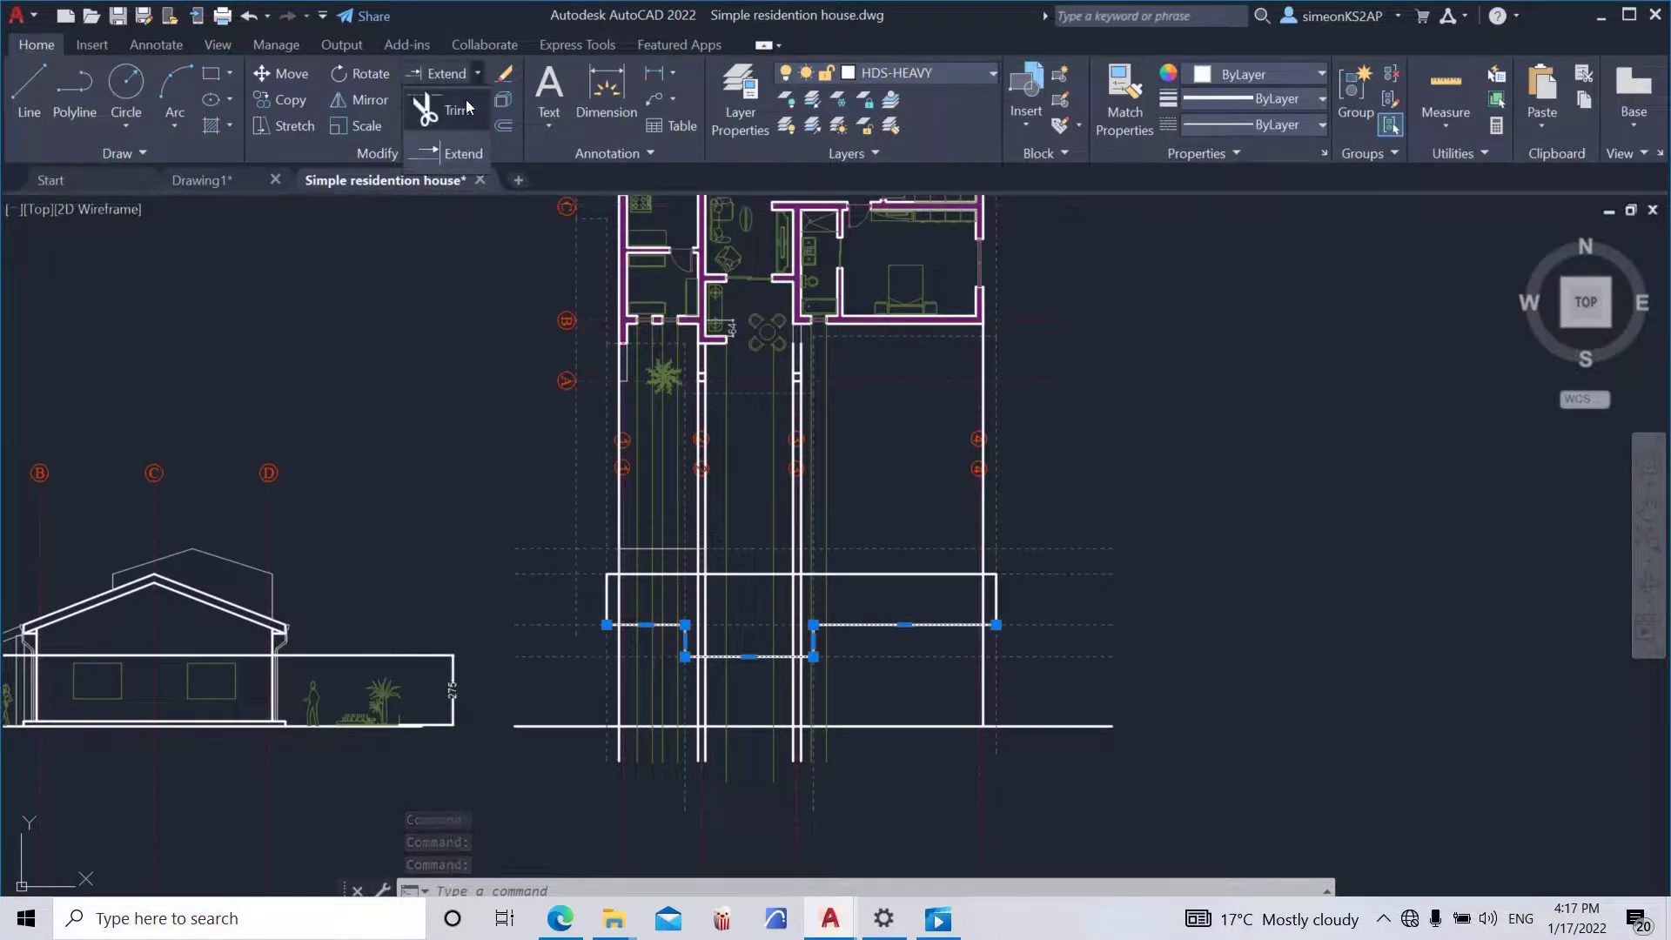
{"action": "left_click", "coordinate": [456, 112]}
{"action": "scroll", "coordinate": [619, 566], "scroll_direction": "up", "scroll_amount": 4}
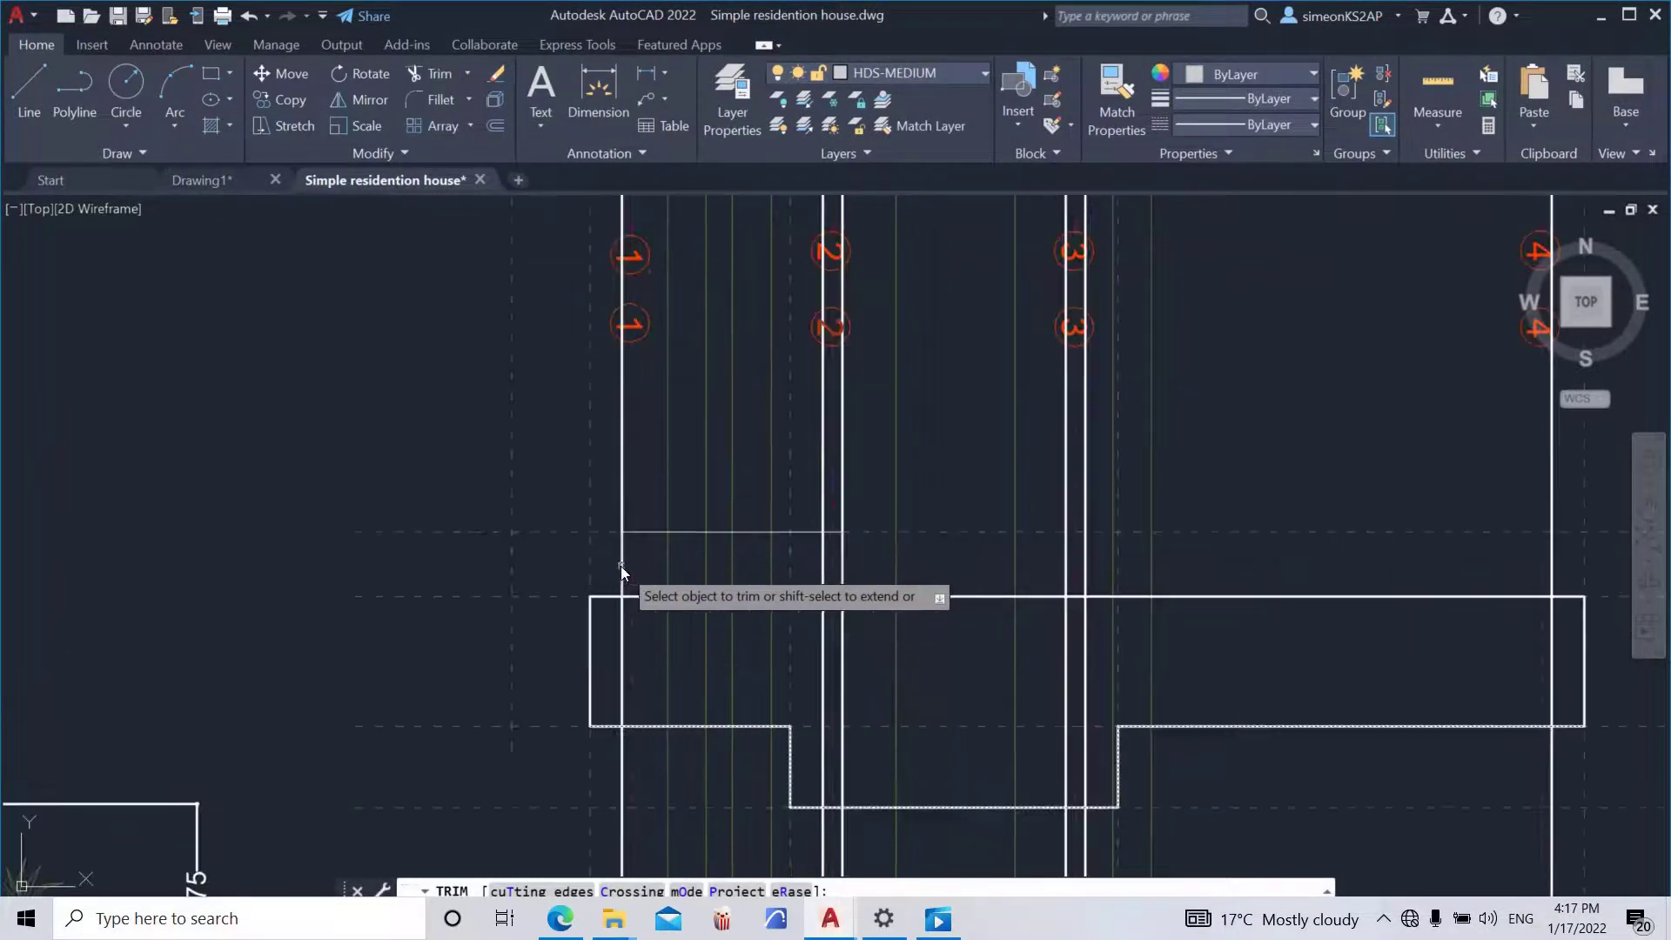
{"action": "left_click", "coordinate": [622, 564]}
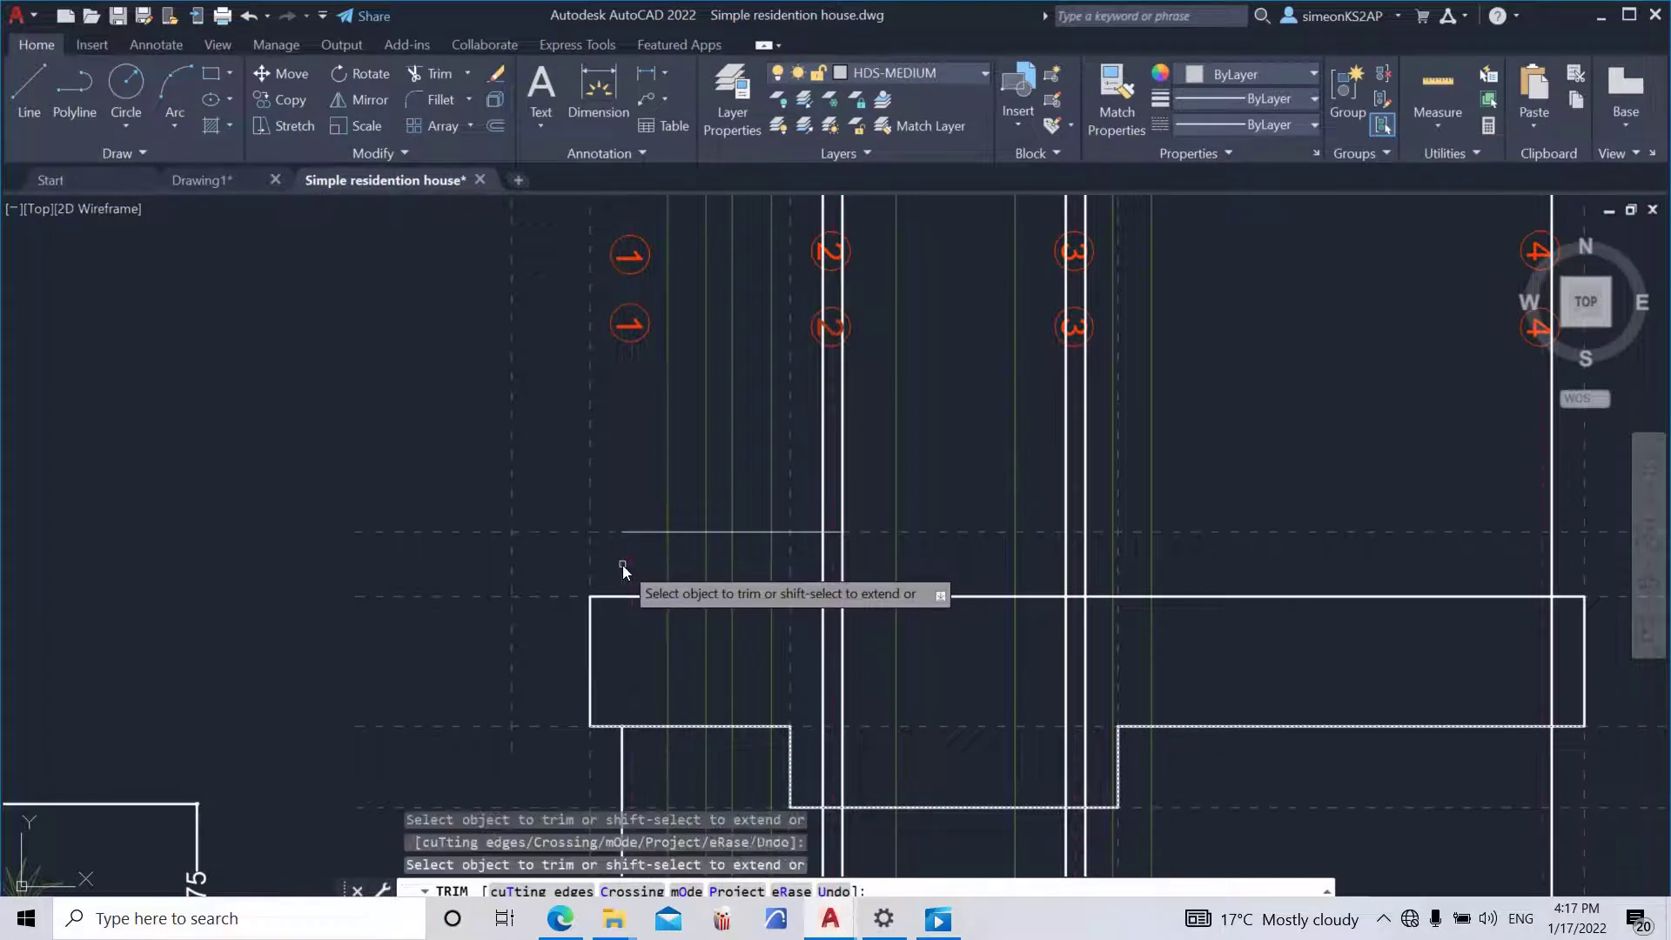
{"action": "scroll", "coordinate": [696, 582], "scroll_direction": "down", "scroll_amount": 2}
{"action": "scroll", "coordinate": [696, 584], "scroll_direction": "down", "scroll_amount": 2}
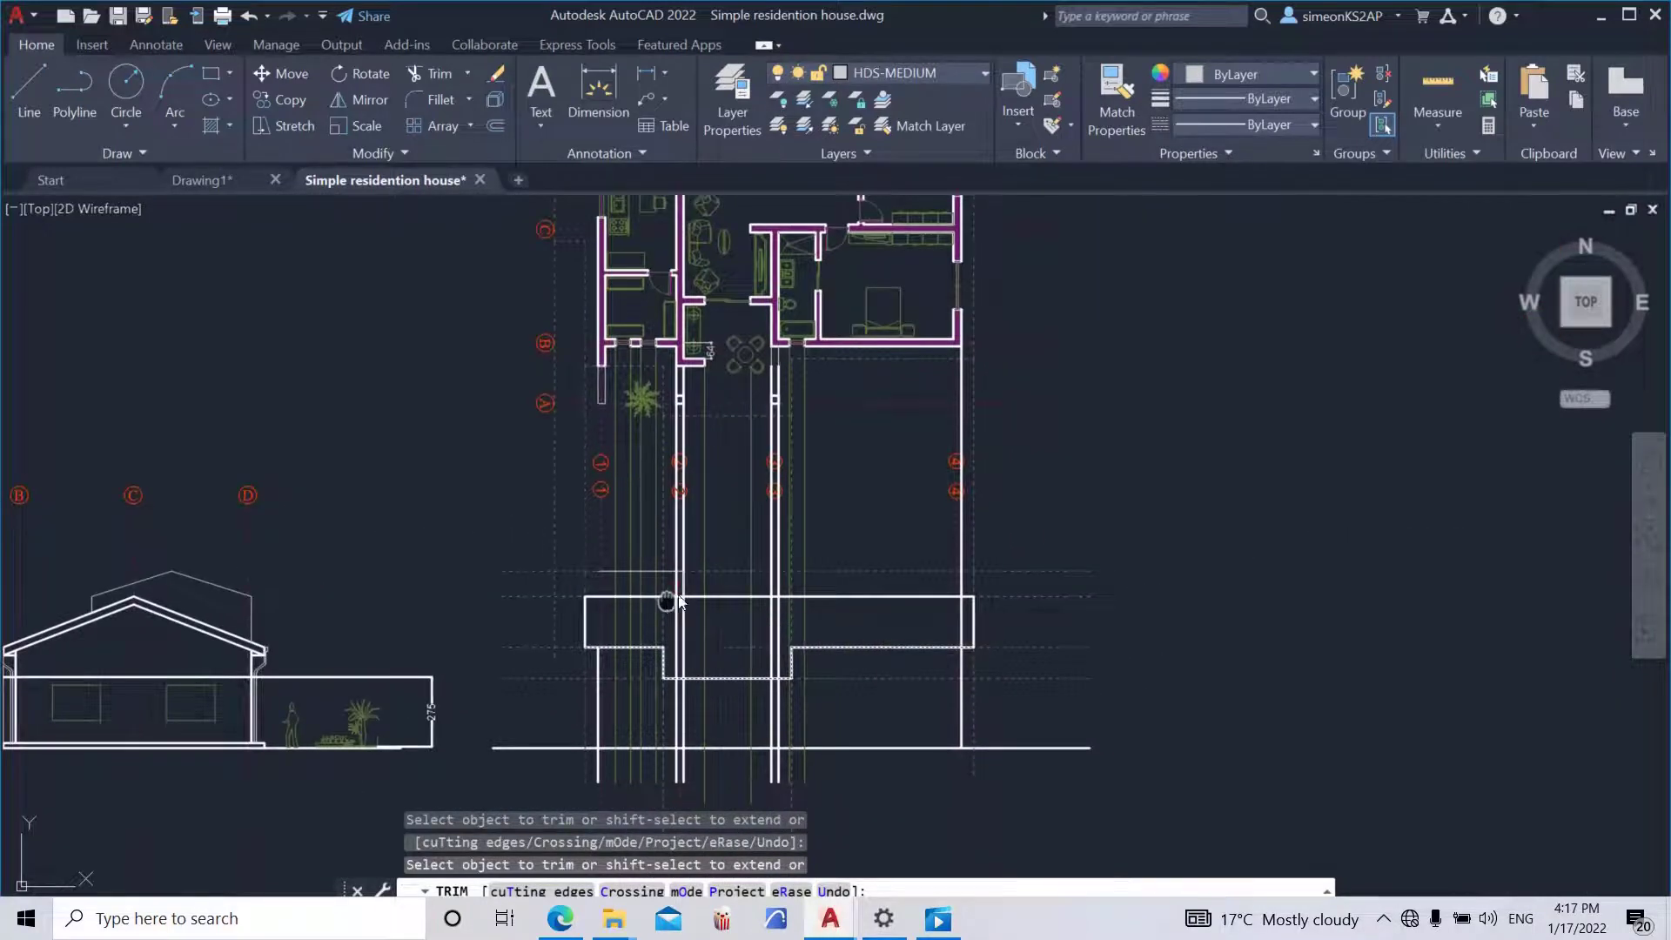
{"action": "scroll", "coordinate": [683, 591], "scroll_direction": "up", "scroll_amount": 5}
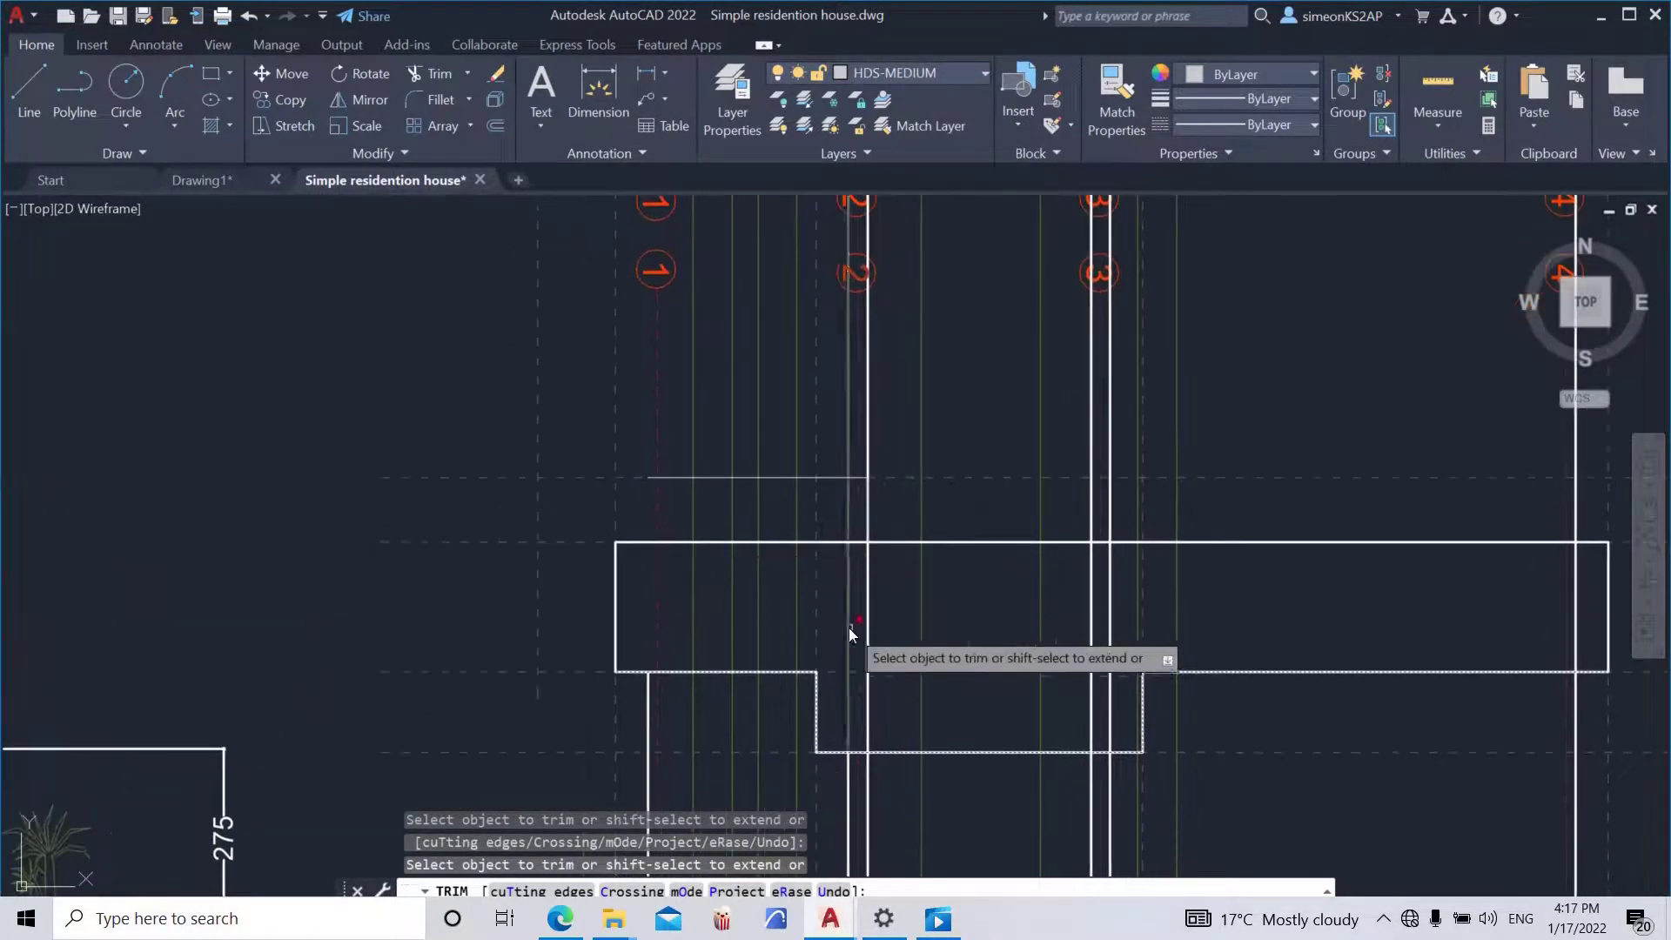
{"action": "scroll", "coordinate": [851, 633], "scroll_direction": "down", "scroll_amount": 2}
{"action": "middle_click_drag", "start_coordinate": [850, 629], "coordinate": [713, 630]}
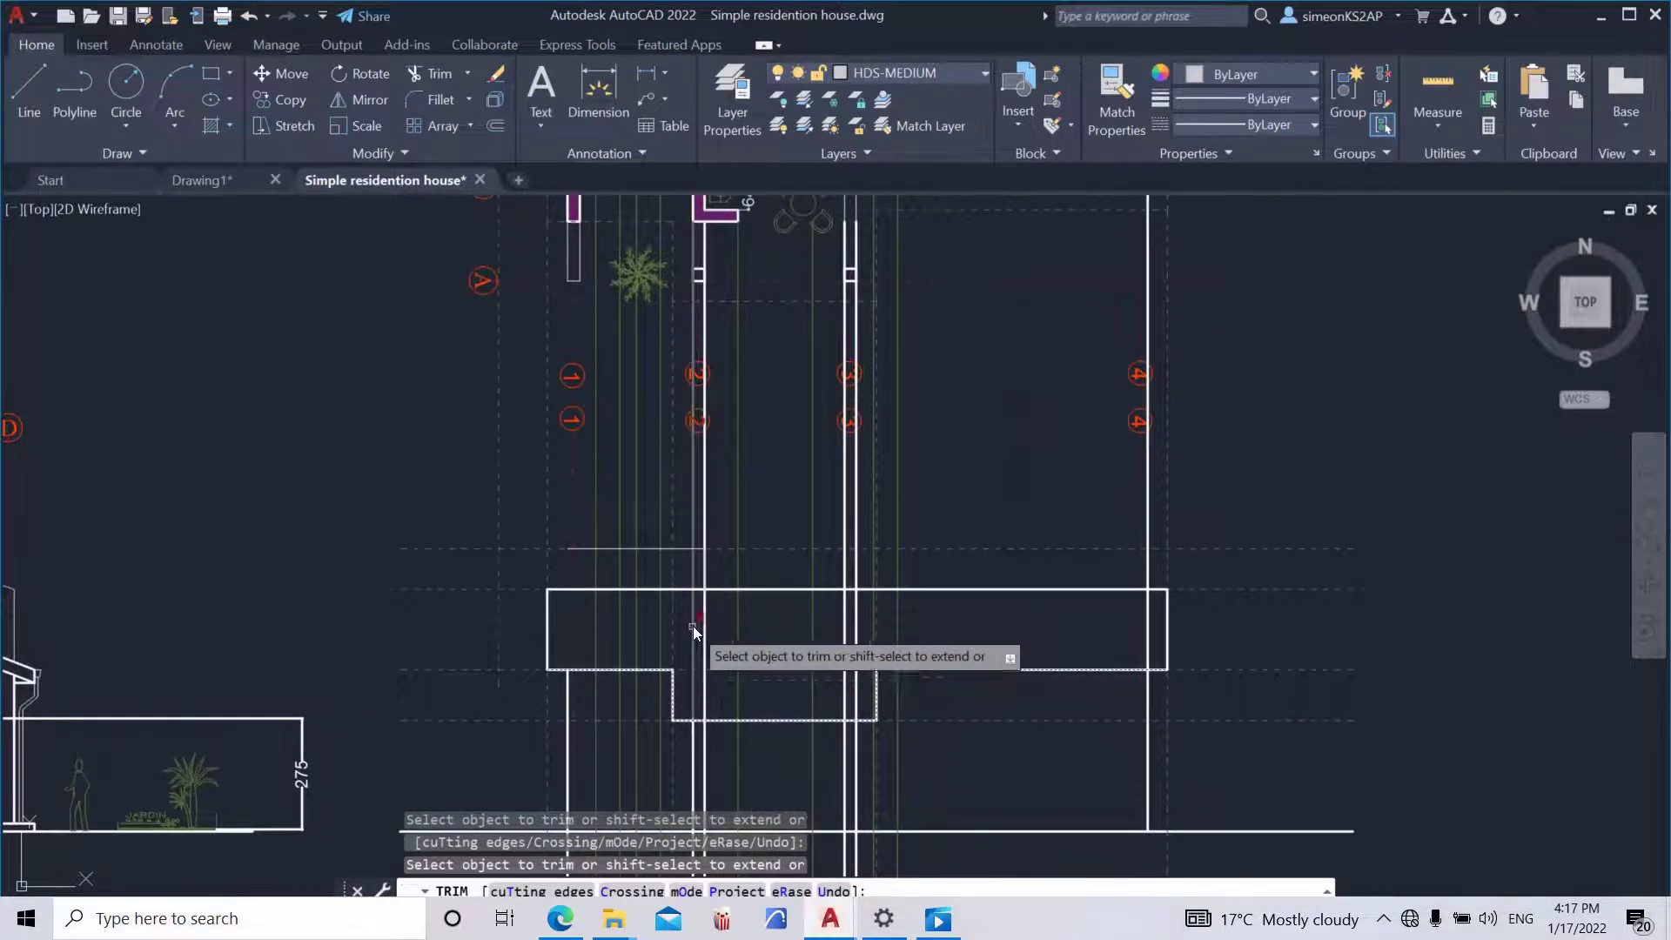
{"action": "scroll", "coordinate": [706, 613], "scroll_direction": "up", "scroll_amount": 2}
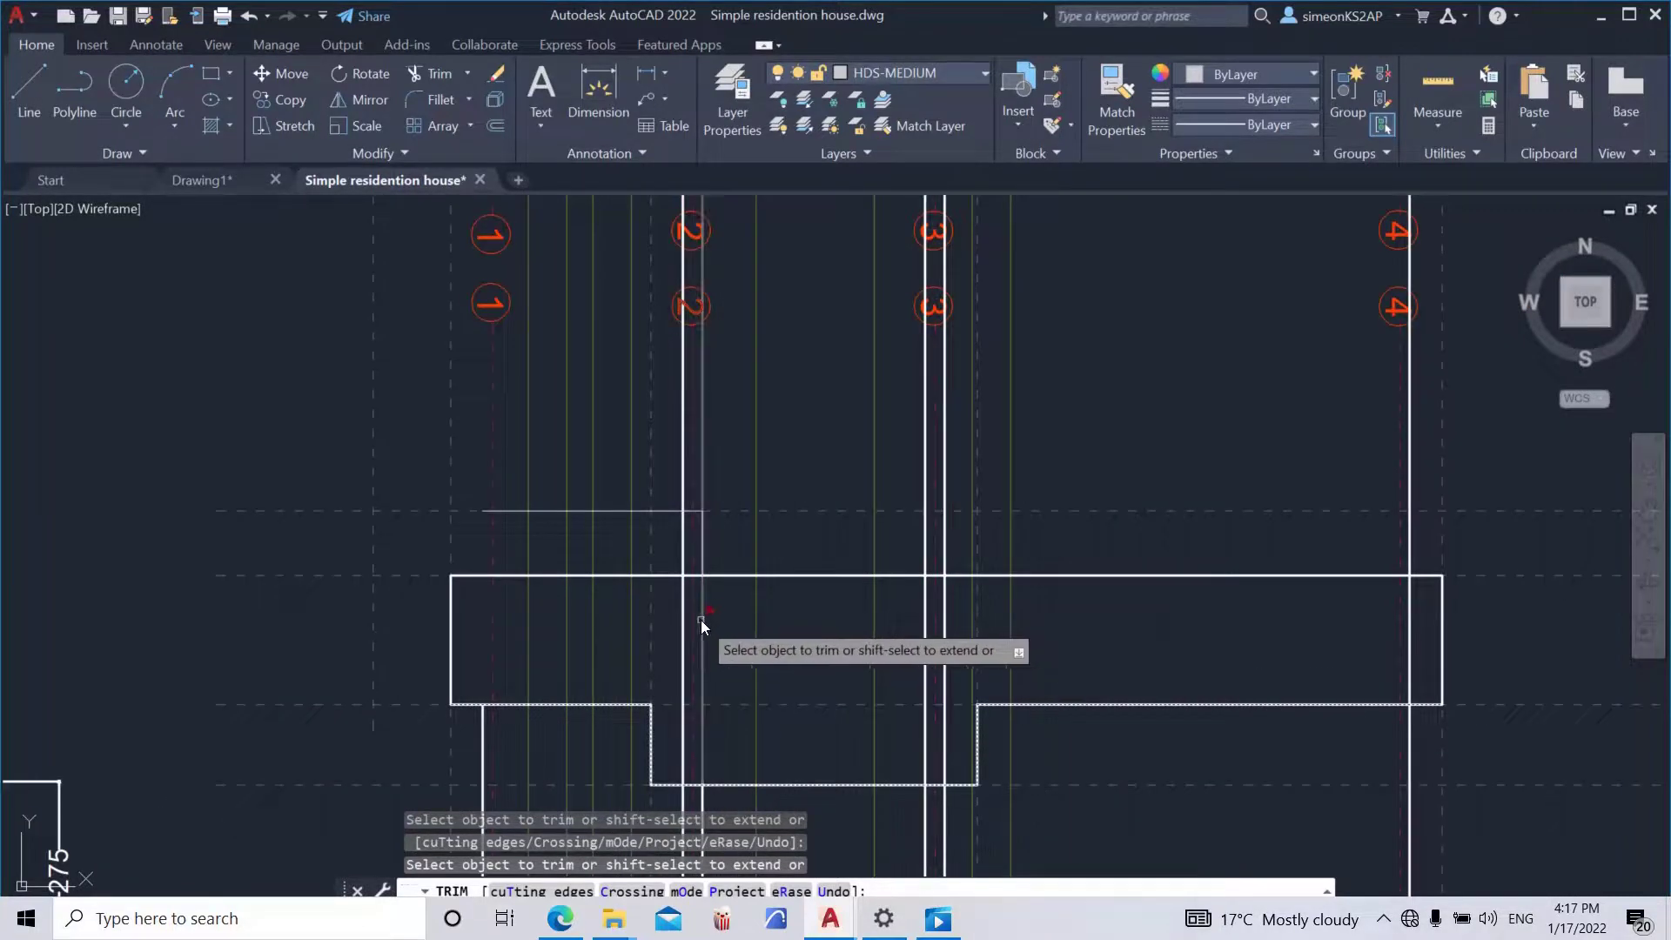
{"action": "scroll", "coordinate": [708, 613], "scroll_direction": "down", "scroll_amount": 5}
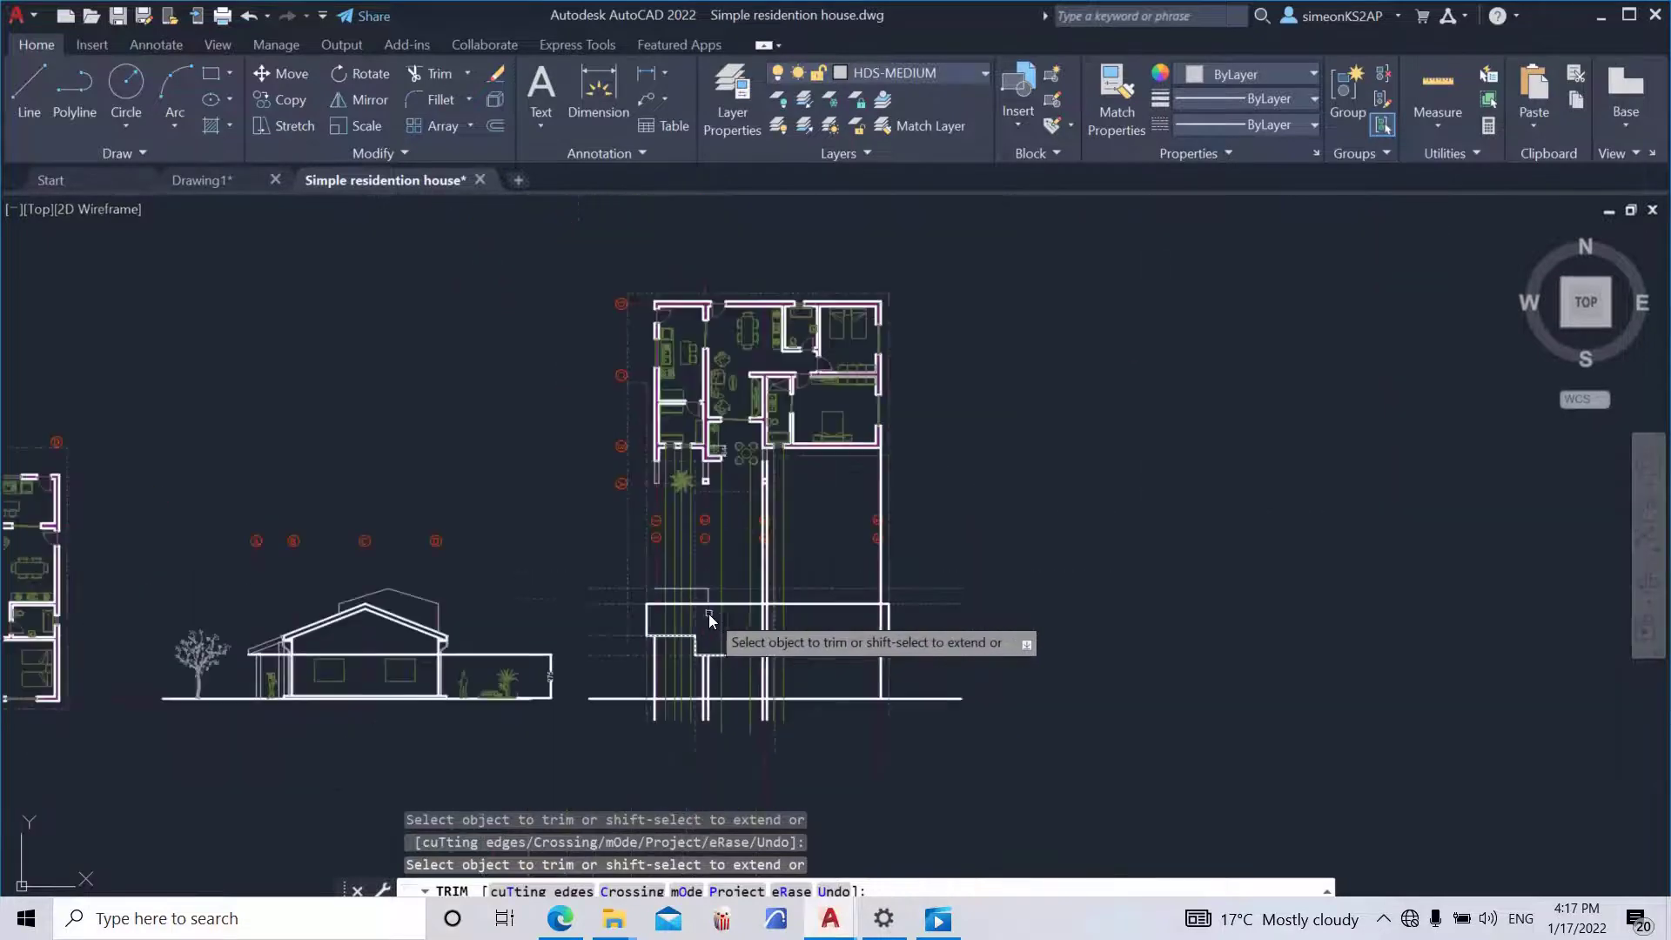
{"action": "scroll", "coordinate": [701, 608], "scroll_direction": "up", "scroll_amount": 6}
{"action": "scroll", "coordinate": [701, 608], "scroll_direction": "down", "scroll_amount": 4}
{"action": "middle_click_drag", "start_coordinate": [749, 612], "coordinate": [716, 619]}
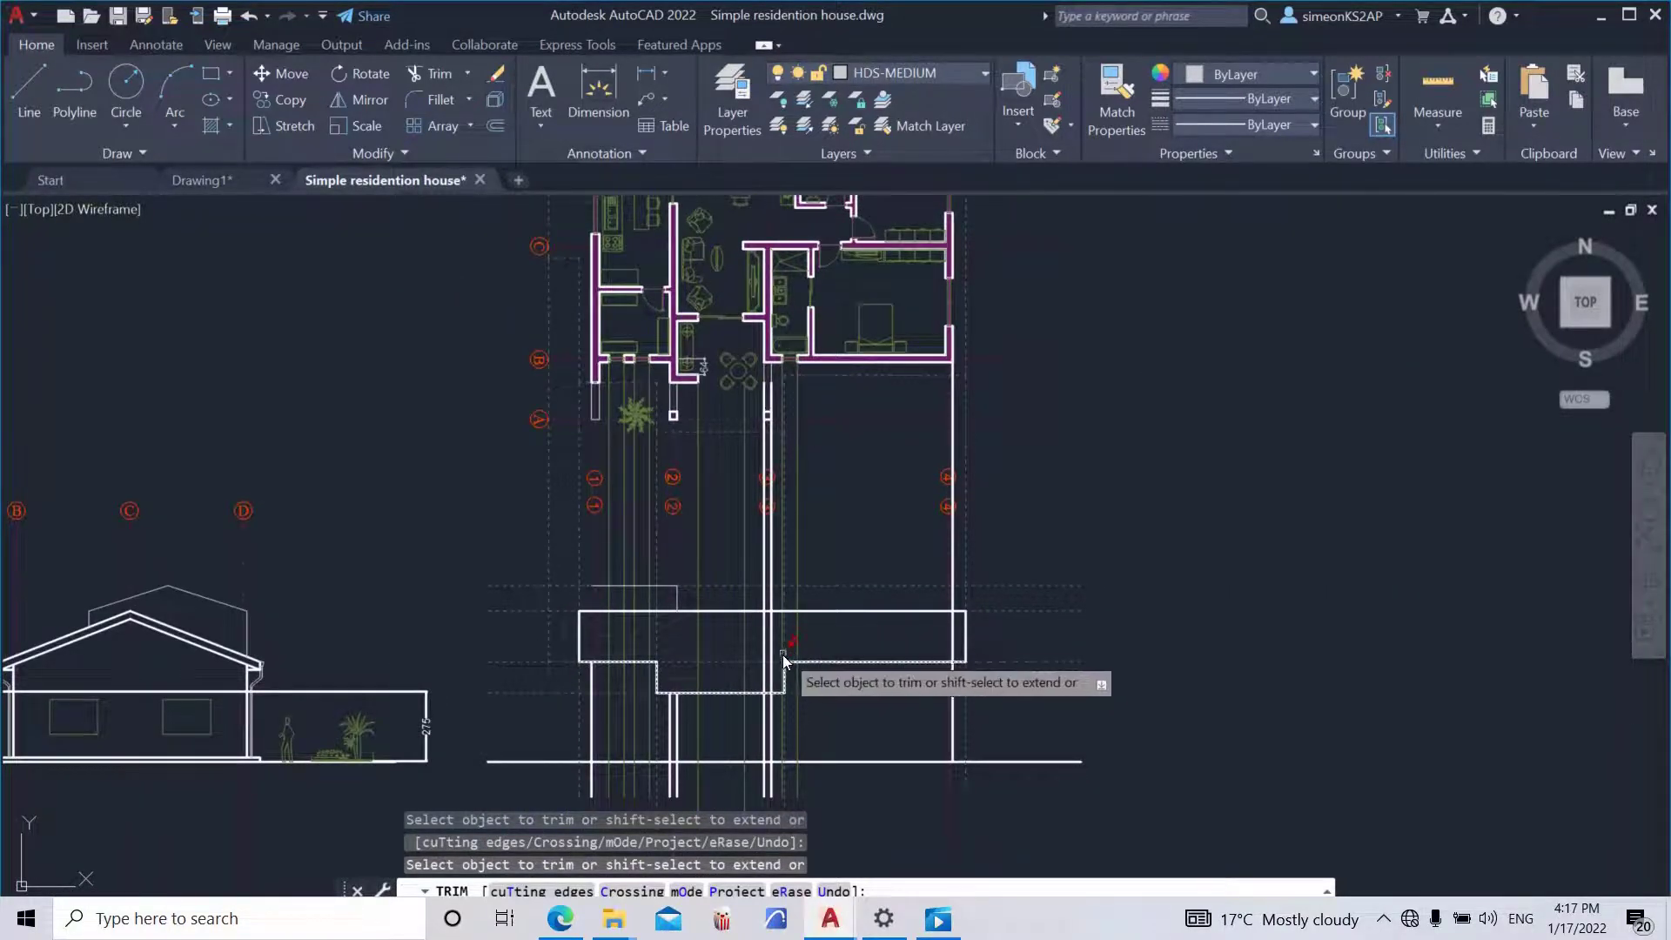
{"action": "scroll", "coordinate": [781, 654], "scroll_direction": "up", "scroll_amount": 2}
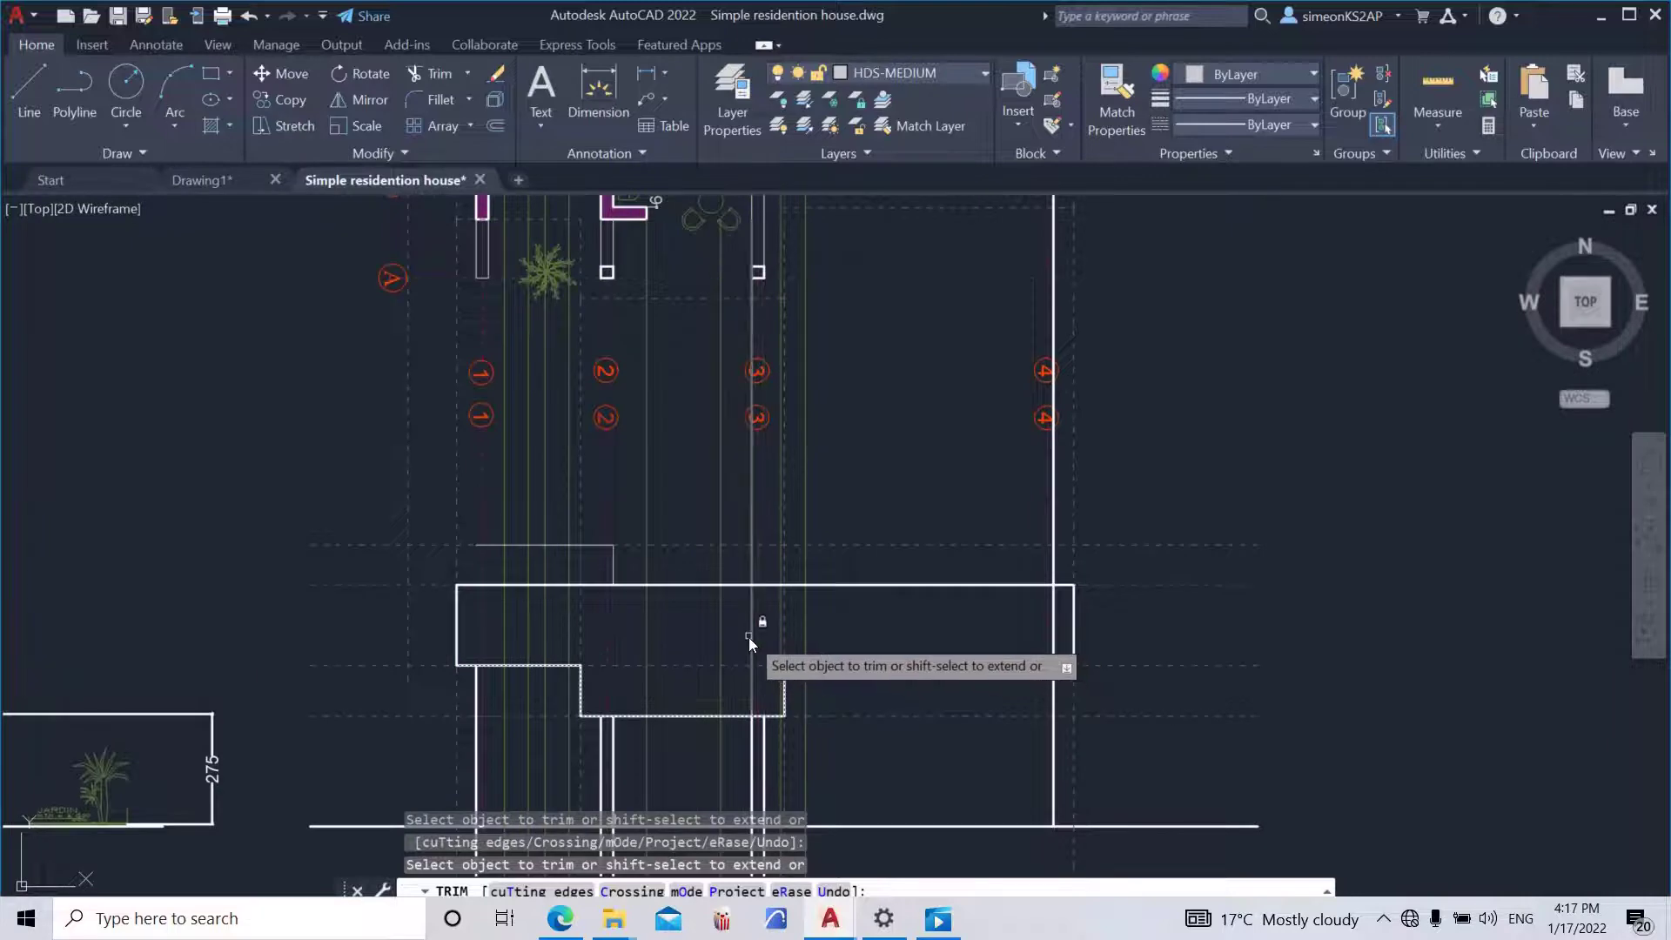
{"action": "scroll", "coordinate": [797, 631], "scroll_direction": "down", "scroll_amount": 4}
{"action": "middle_click_drag", "start_coordinate": [803, 621], "coordinate": [738, 613]}
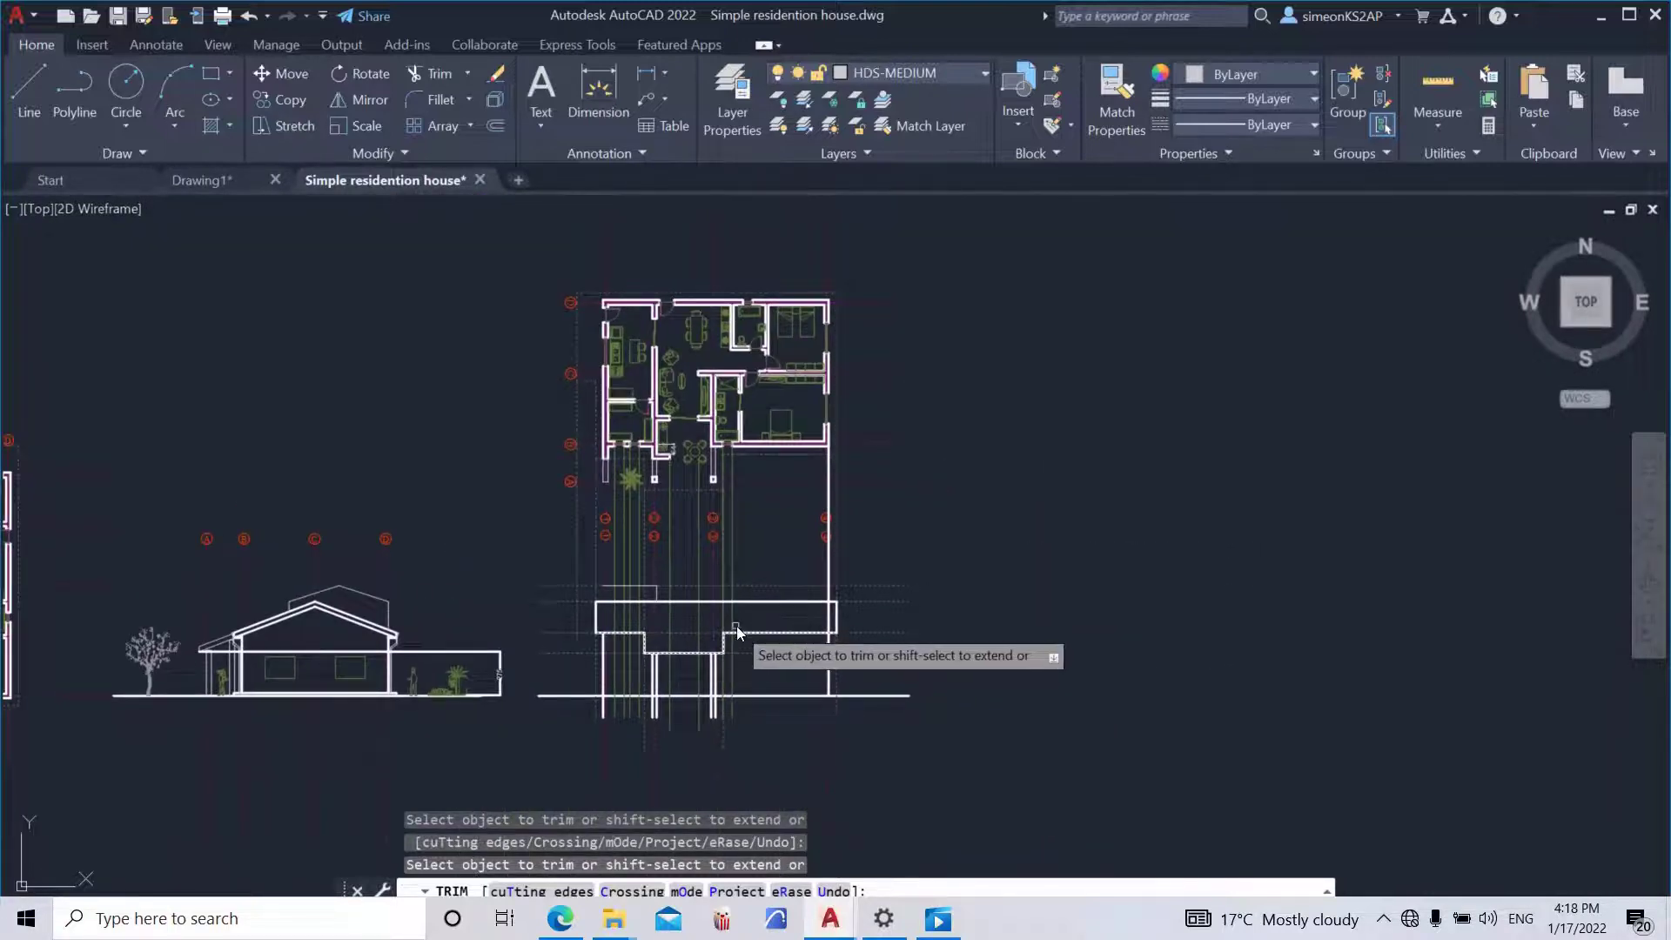
{"action": "scroll", "coordinate": [713, 602], "scroll_direction": "up", "scroll_amount": 4}
{"action": "key", "text": "Escape"}
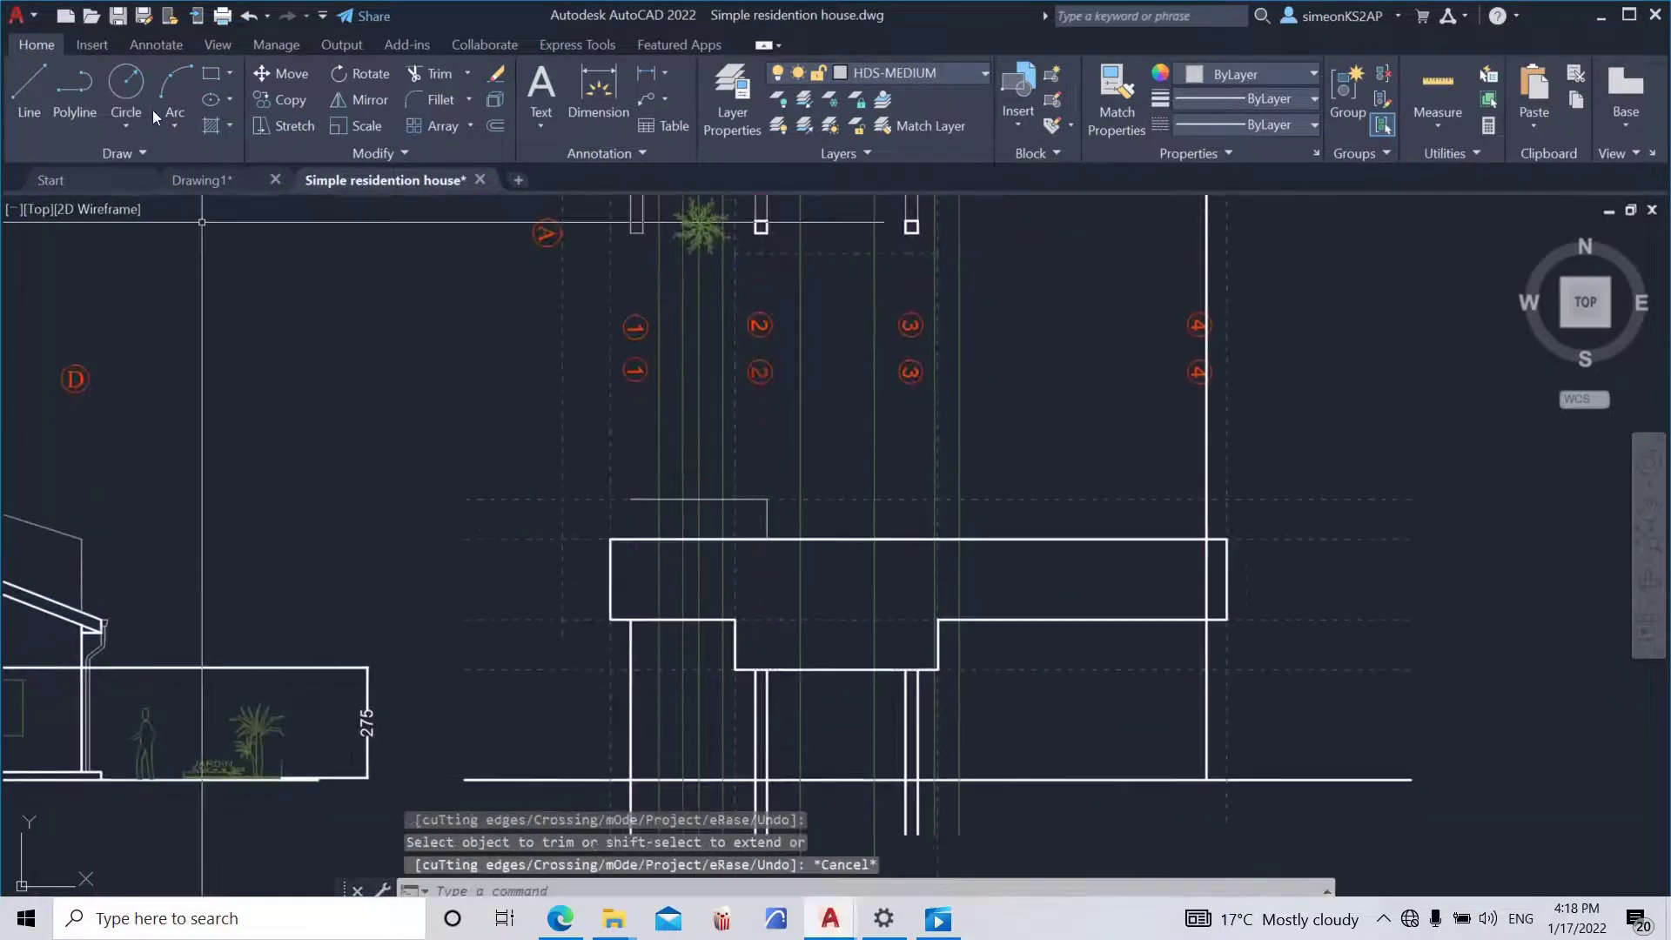
- Draw a vertical polyline straight down from the outline's top-left corner
{"action": "left_click", "coordinate": [97, 84]}
{"action": "scroll", "coordinate": [753, 578], "scroll_direction": "up", "scroll_amount": 3}
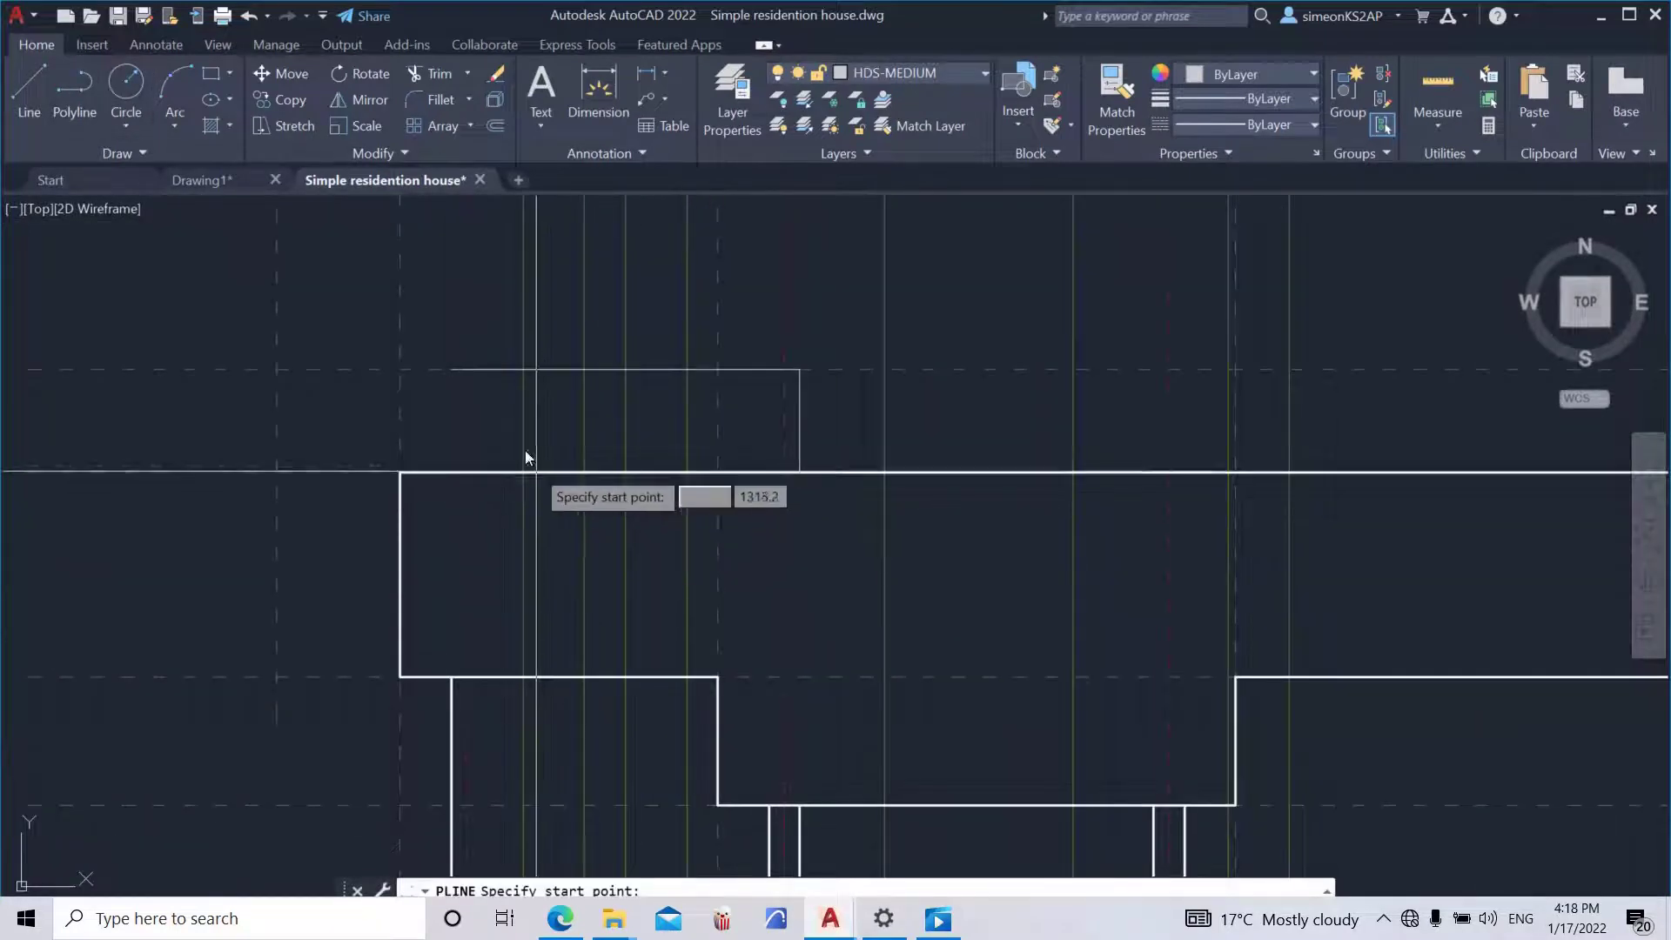
{"action": "left_click", "coordinate": [451, 372]}
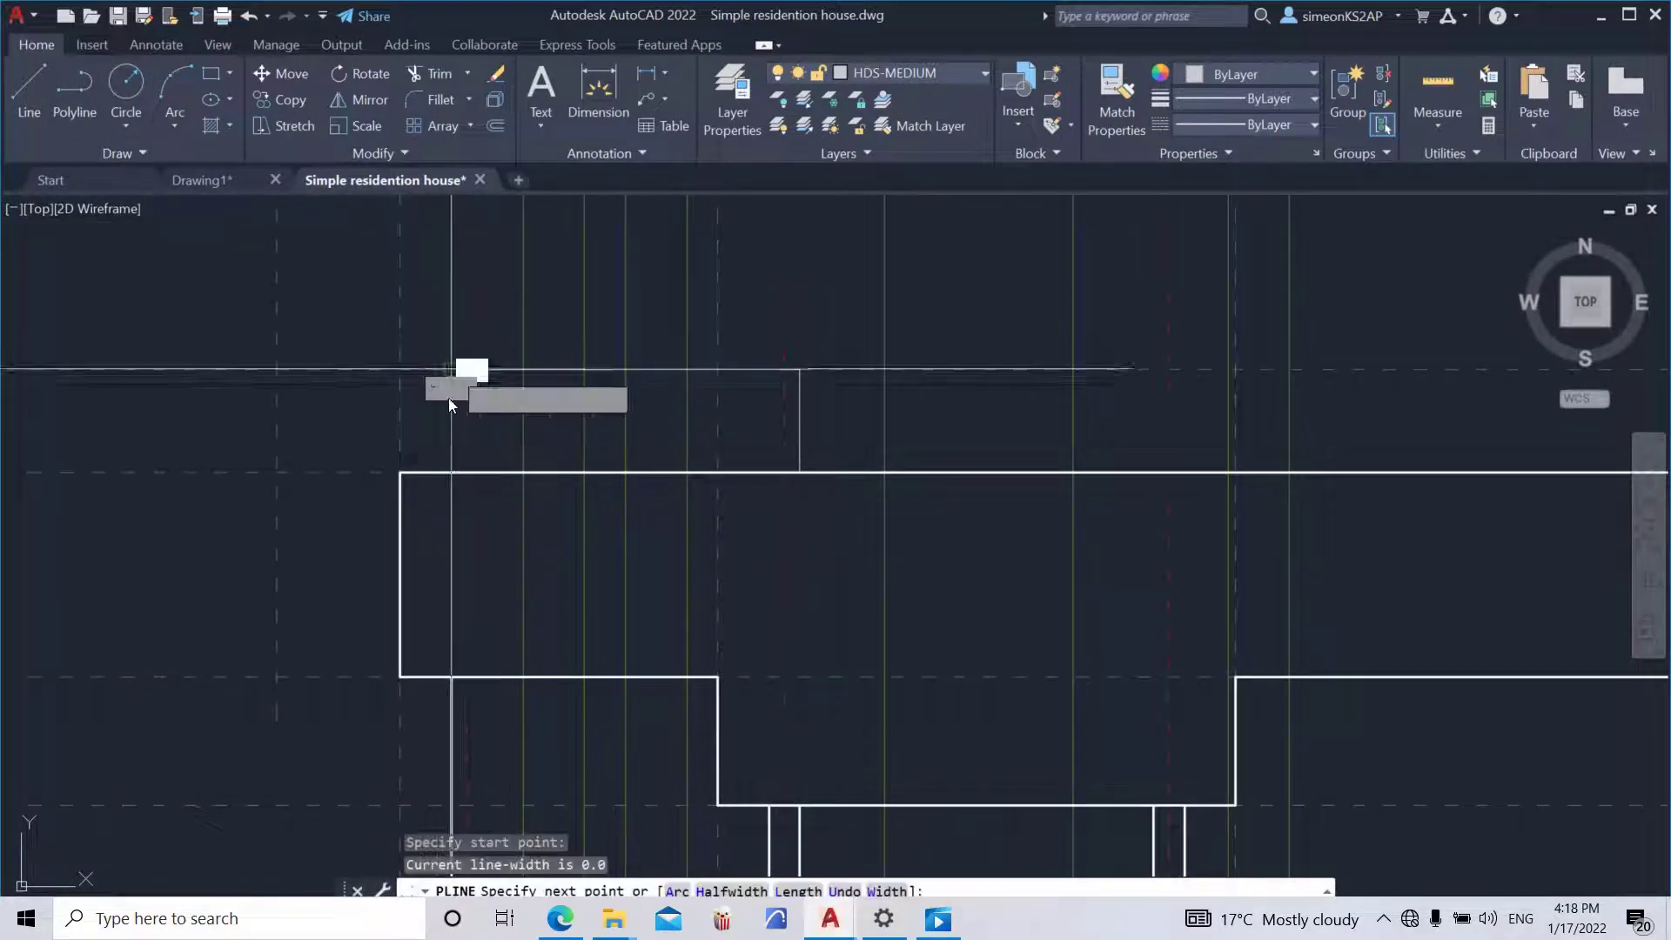
{"action": "left_click", "coordinate": [450, 472]}
{"action": "key", "text": "Escape"}
{"action": "scroll", "coordinate": [449, 474], "scroll_direction": "down", "scroll_amount": 4}
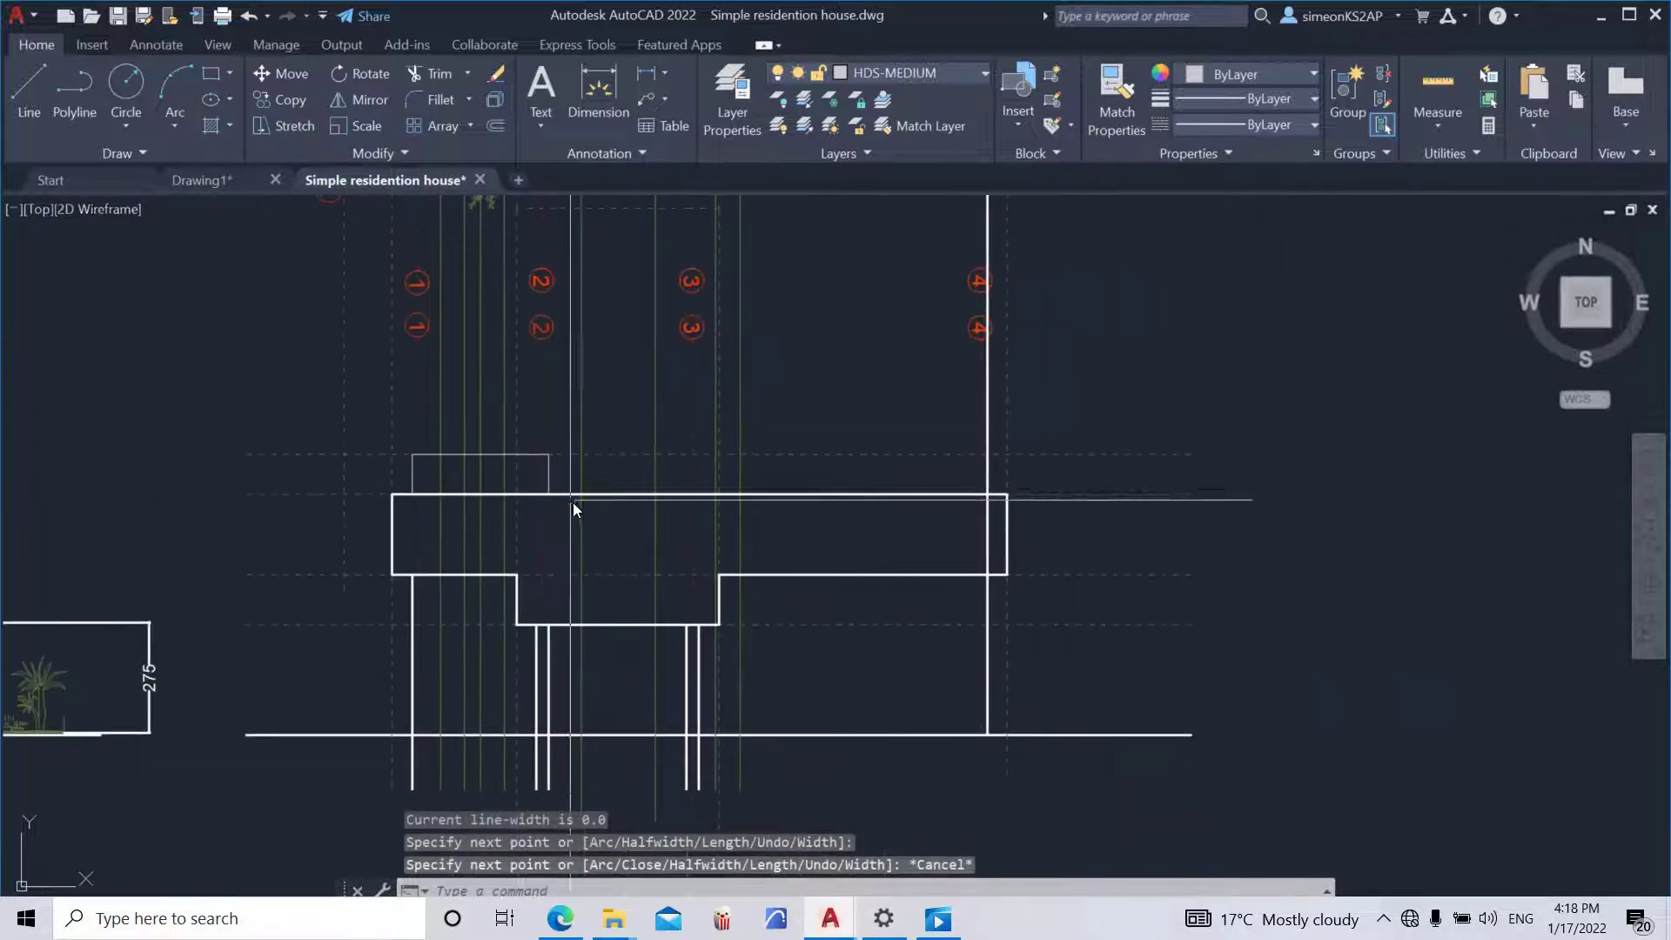
{"action": "scroll", "coordinate": [560, 499], "scroll_direction": "up", "scroll_amount": 2}
{"action": "scroll", "coordinate": [596, 507], "scroll_direction": "down", "scroll_amount": 2}
- Draw a short horizontal polyline leftward from the section's left corner
{"action": "middle_click_drag", "start_coordinate": [600, 507], "coordinate": [752, 509]}
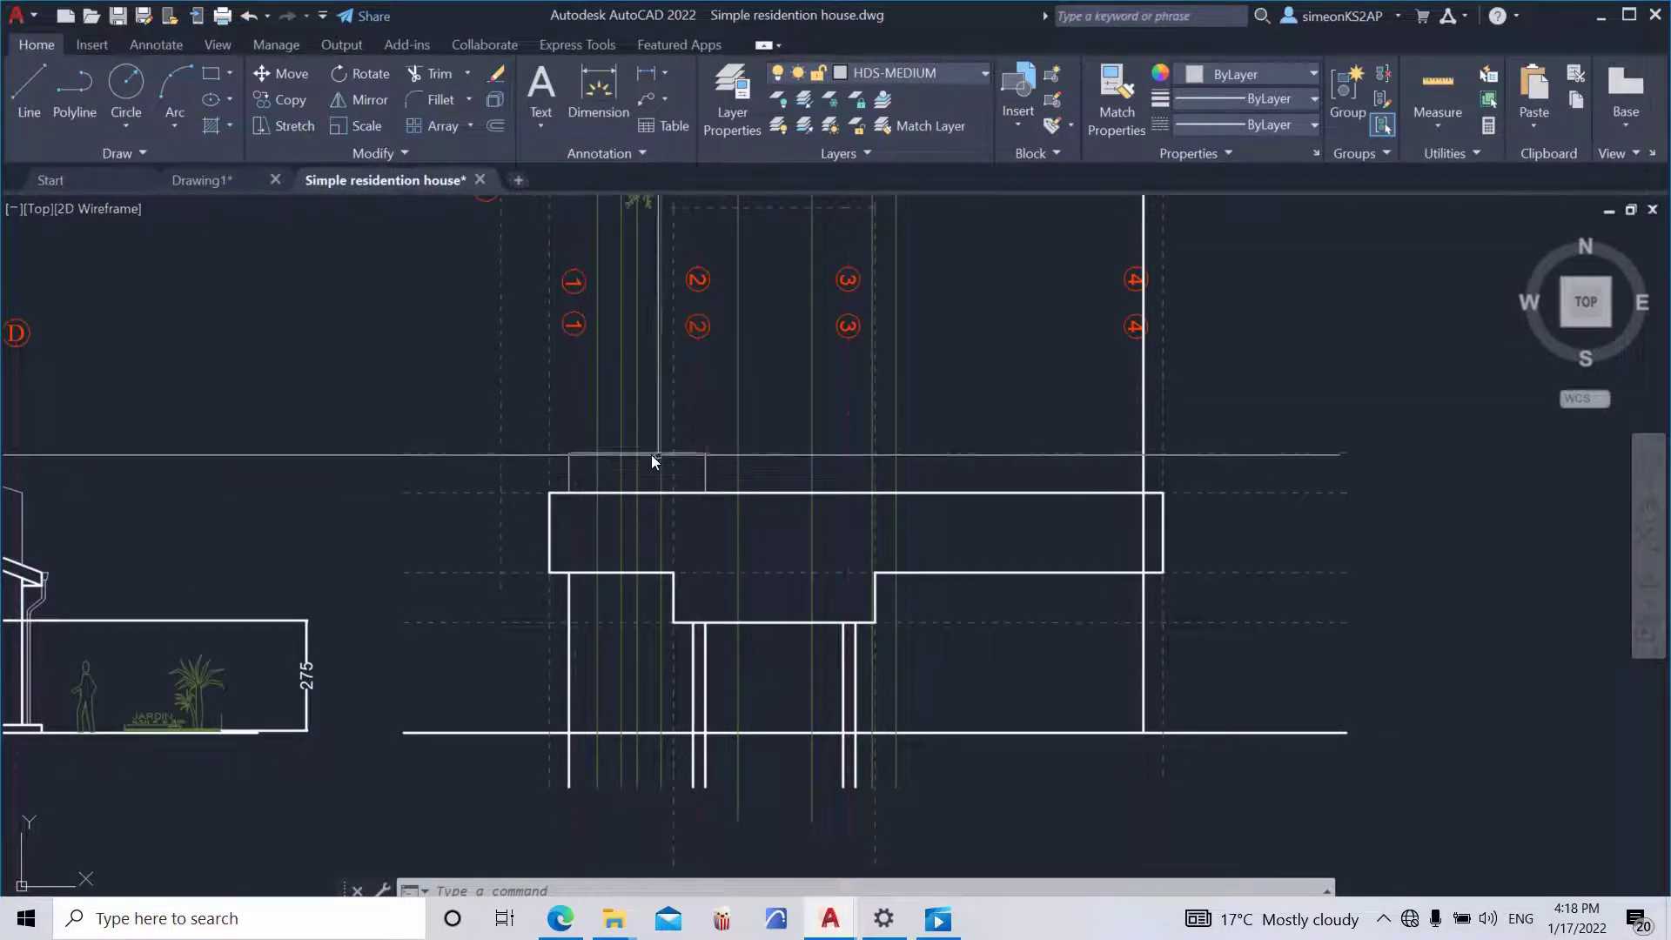
{"action": "scroll", "coordinate": [654, 461], "scroll_direction": "down", "scroll_amount": 2}
{"action": "scroll", "coordinate": [614, 498], "scroll_direction": "down", "scroll_amount": 2}
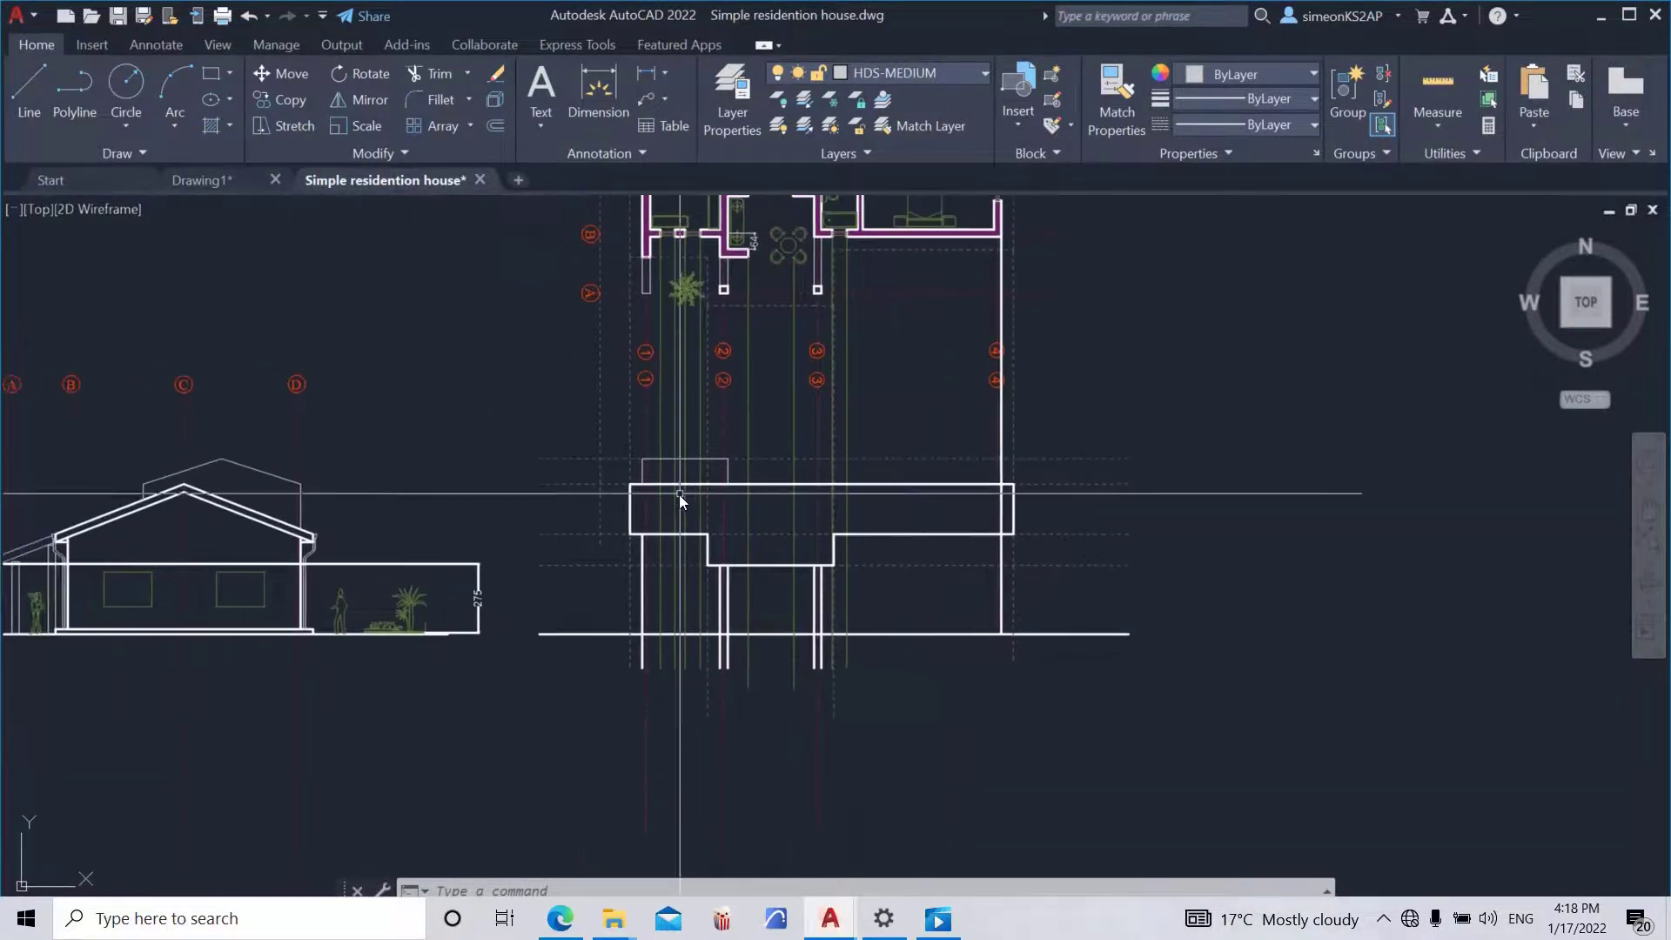
{"action": "middle_click_drag", "start_coordinate": [589, 507], "coordinate": [687, 522]}
{"action": "scroll", "coordinate": [687, 522], "scroll_direction": "down", "scroll_amount": 3}
{"action": "middle_click_drag", "start_coordinate": [698, 440], "coordinate": [653, 418]}
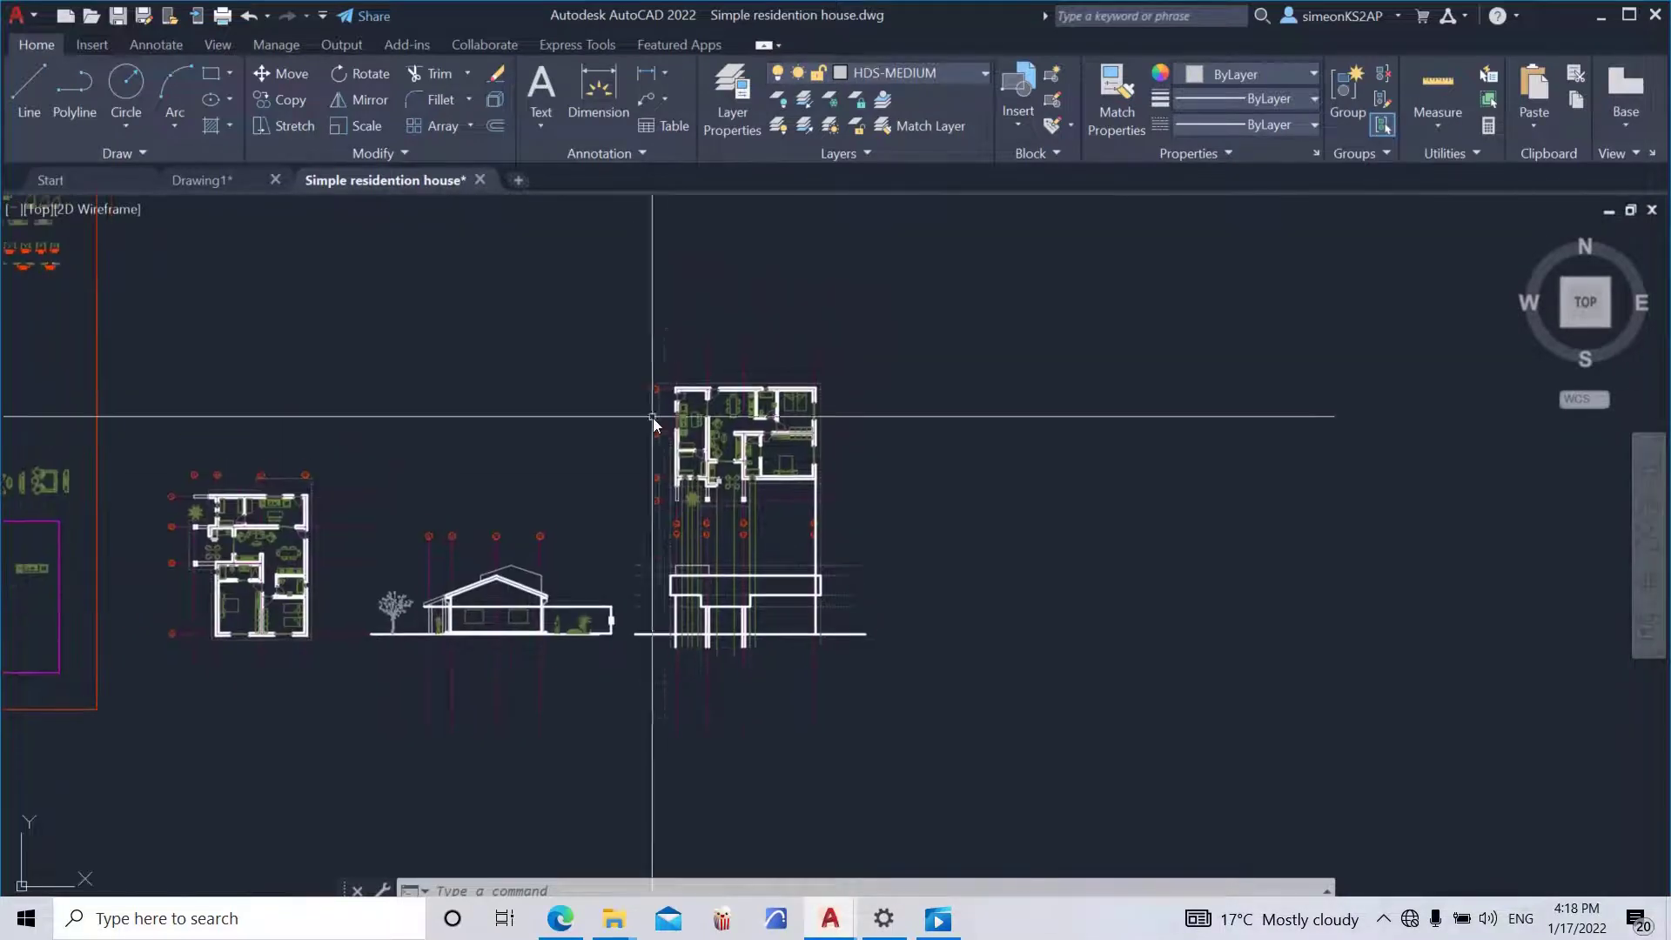
{"action": "scroll", "coordinate": [653, 418], "scroll_direction": "up", "scroll_amount": 4}
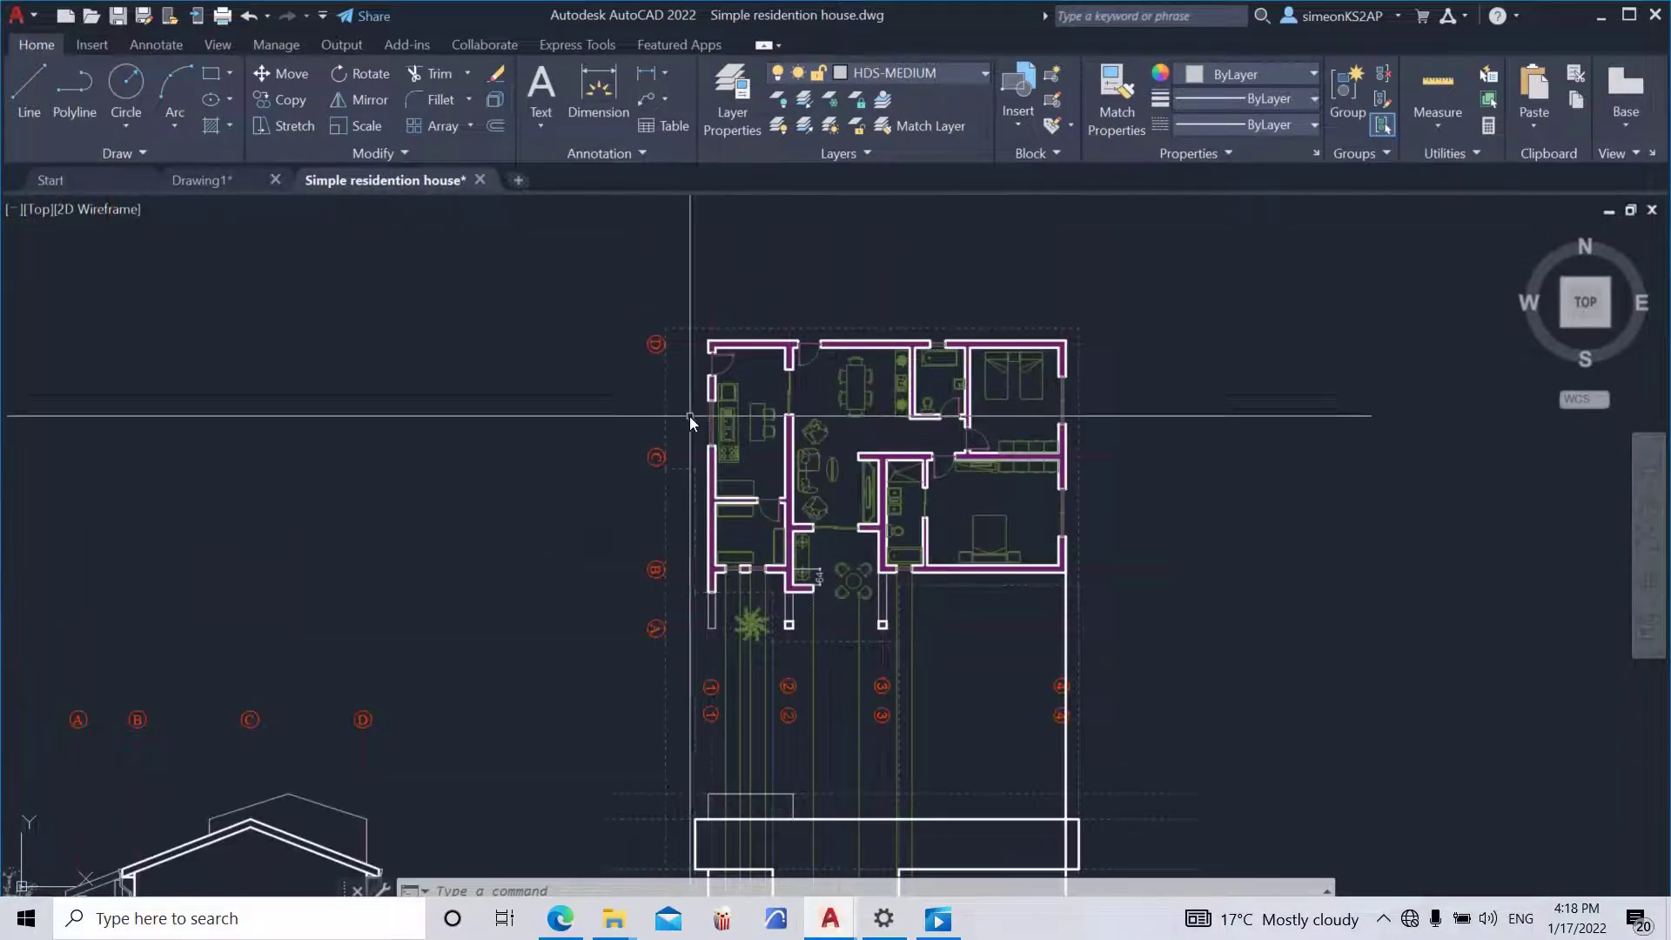
{"action": "scroll", "coordinate": [696, 421], "scroll_direction": "down", "scroll_amount": 4}
{"action": "scroll", "coordinate": [684, 564], "scroll_direction": "up", "scroll_amount": 3}
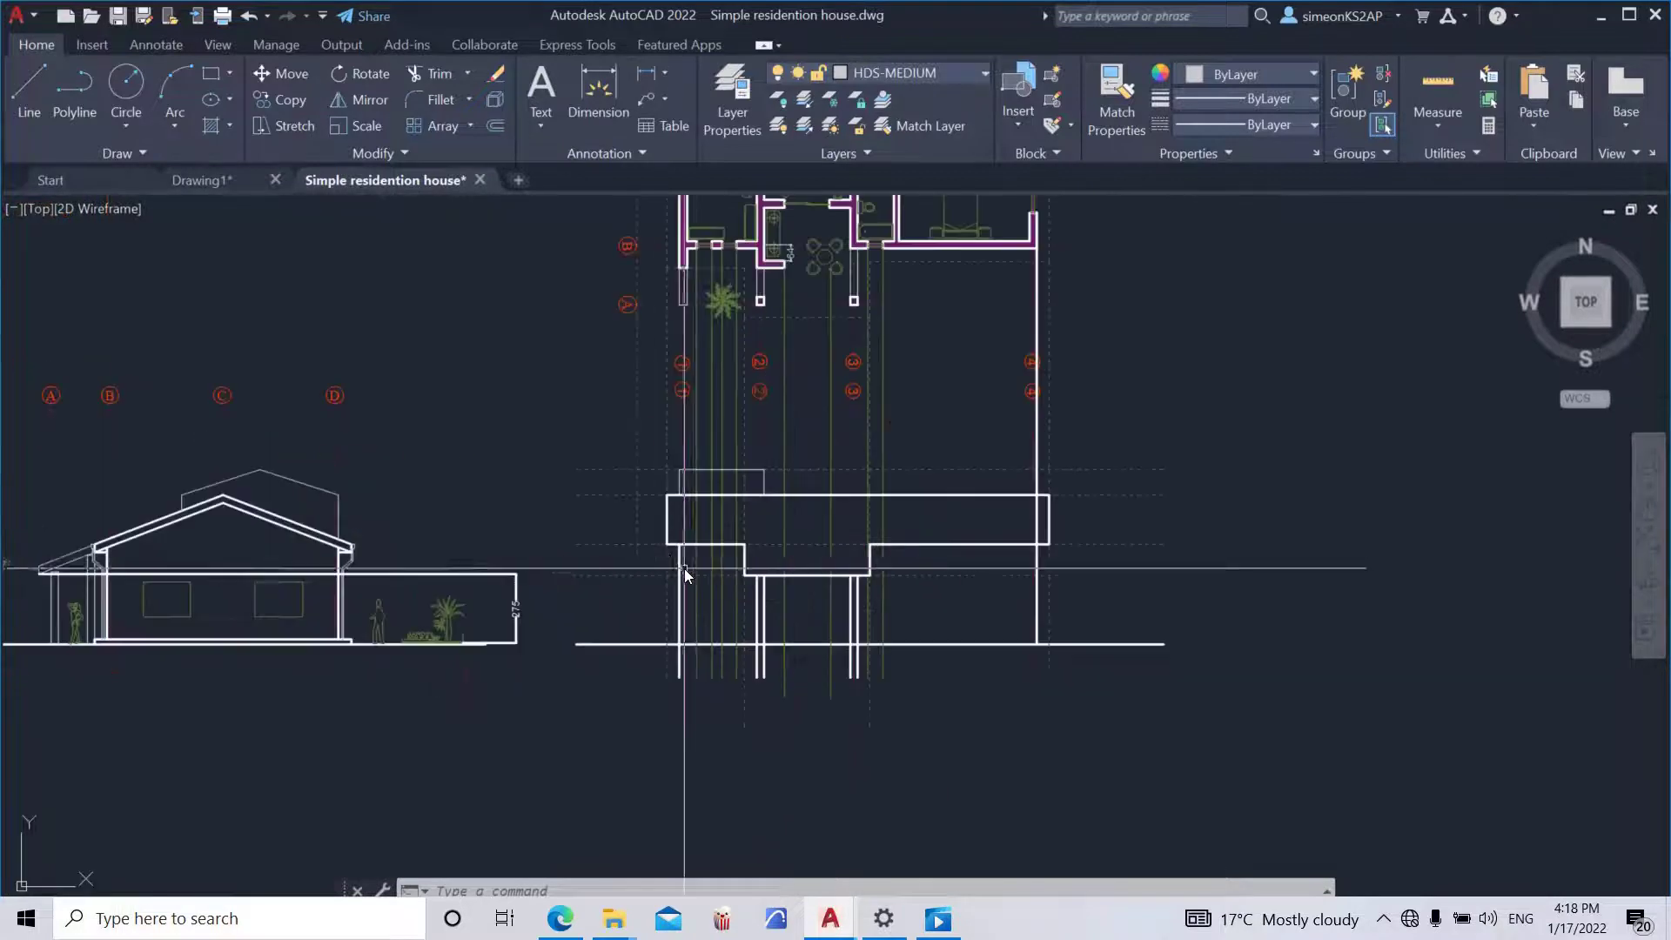
{"action": "scroll", "coordinate": [686, 555], "scroll_direction": "up", "scroll_amount": 5}
{"action": "scroll", "coordinate": [687, 552], "scroll_direction": "down", "scroll_amount": 5}
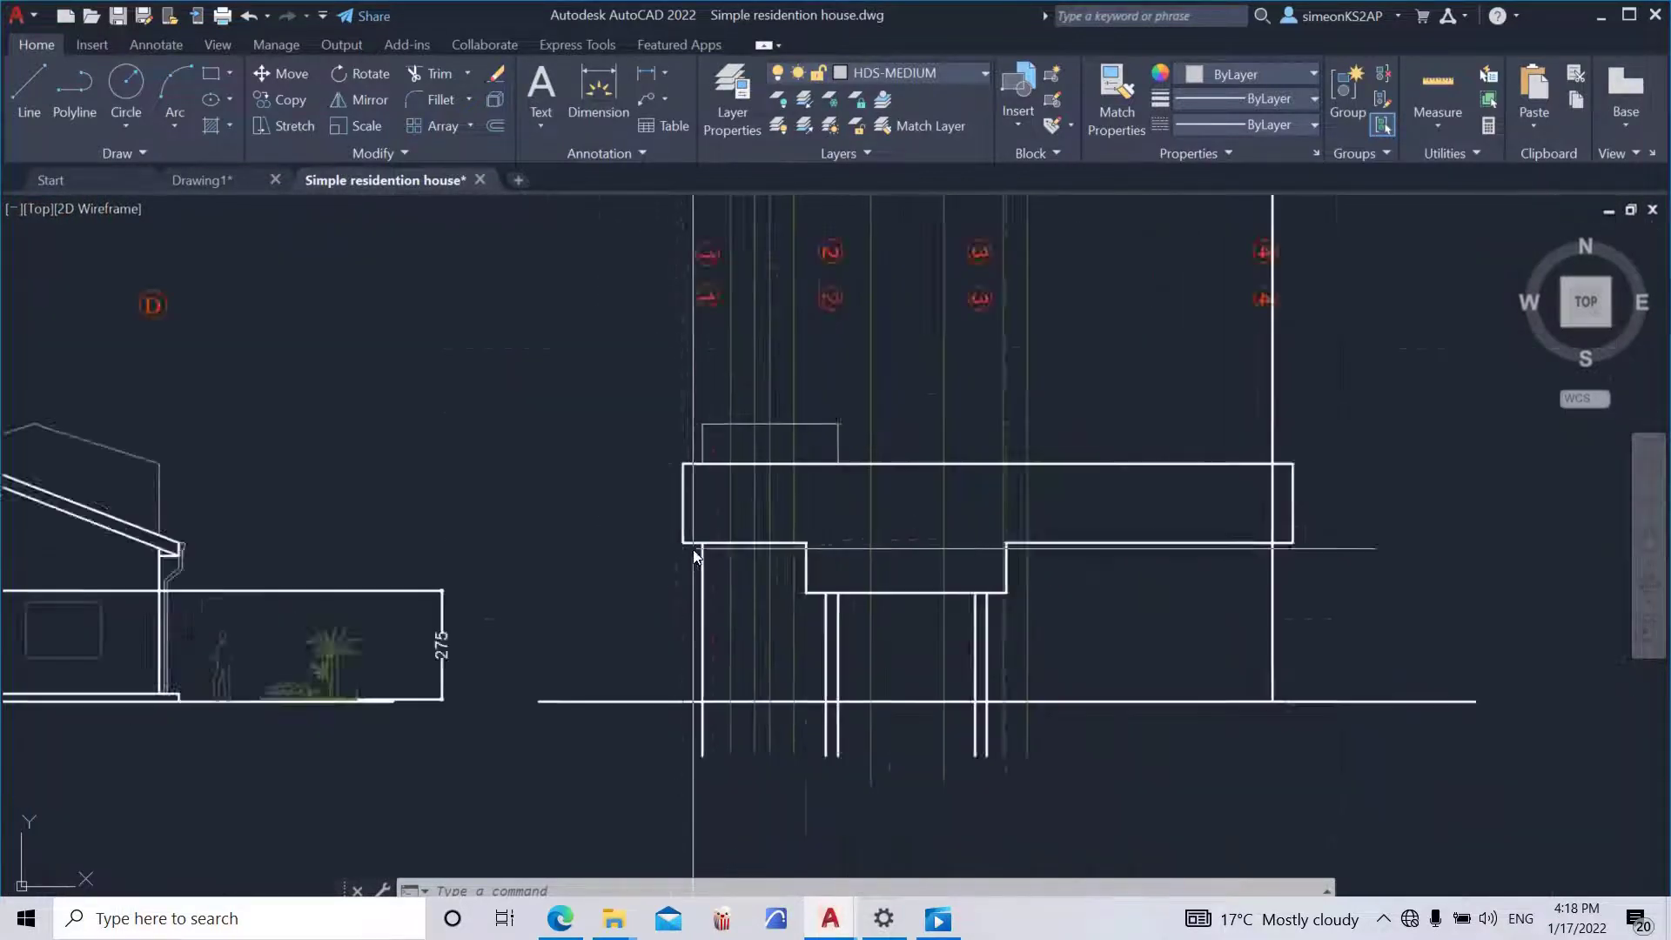
{"action": "scroll", "coordinate": [651, 540], "scroll_direction": "up", "scroll_amount": 5}
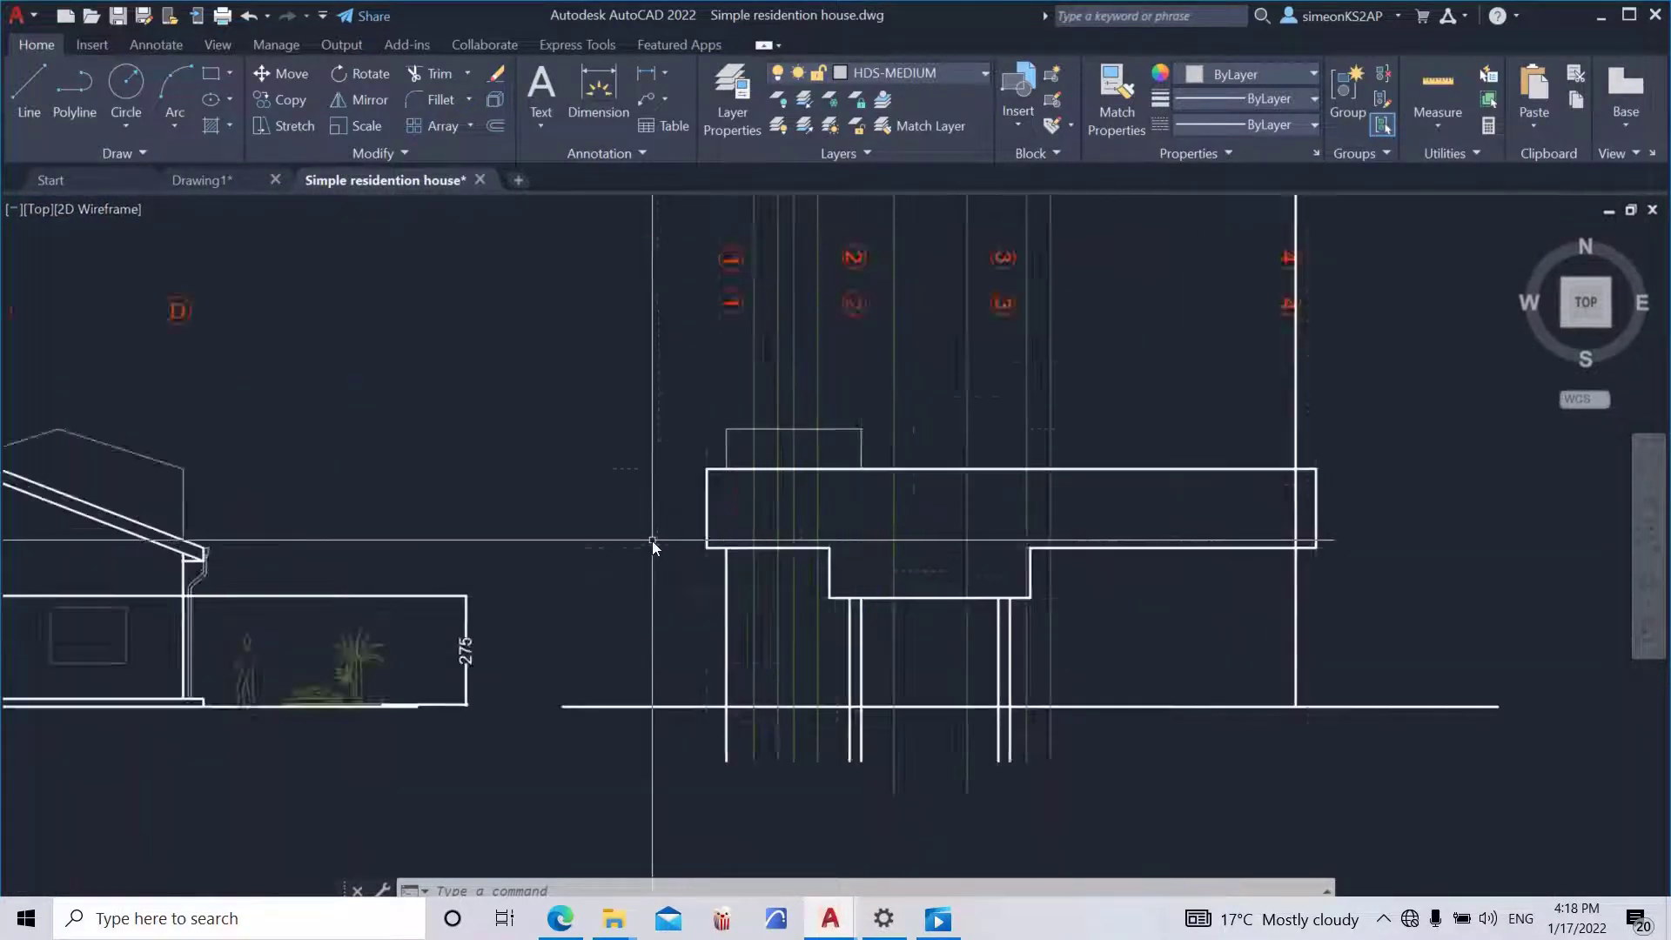
{"action": "left_click", "coordinate": [73, 94]}
{"action": "scroll", "coordinate": [739, 552], "scroll_direction": "up", "scroll_amount": 4}
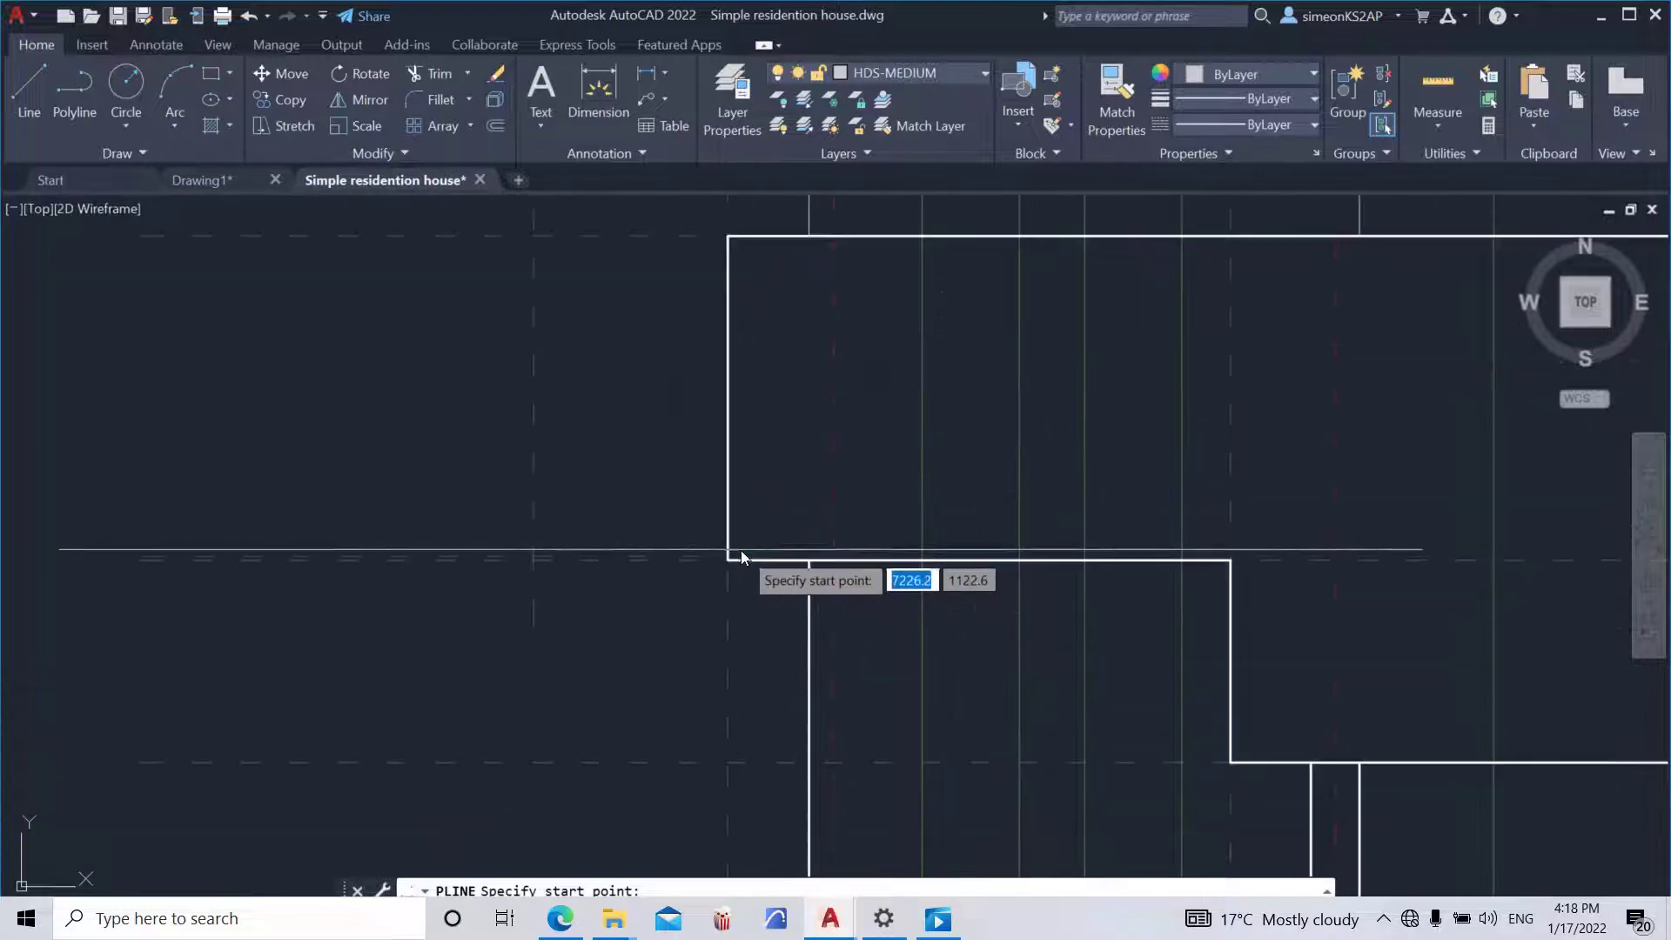
{"action": "left_click", "coordinate": [737, 552]}
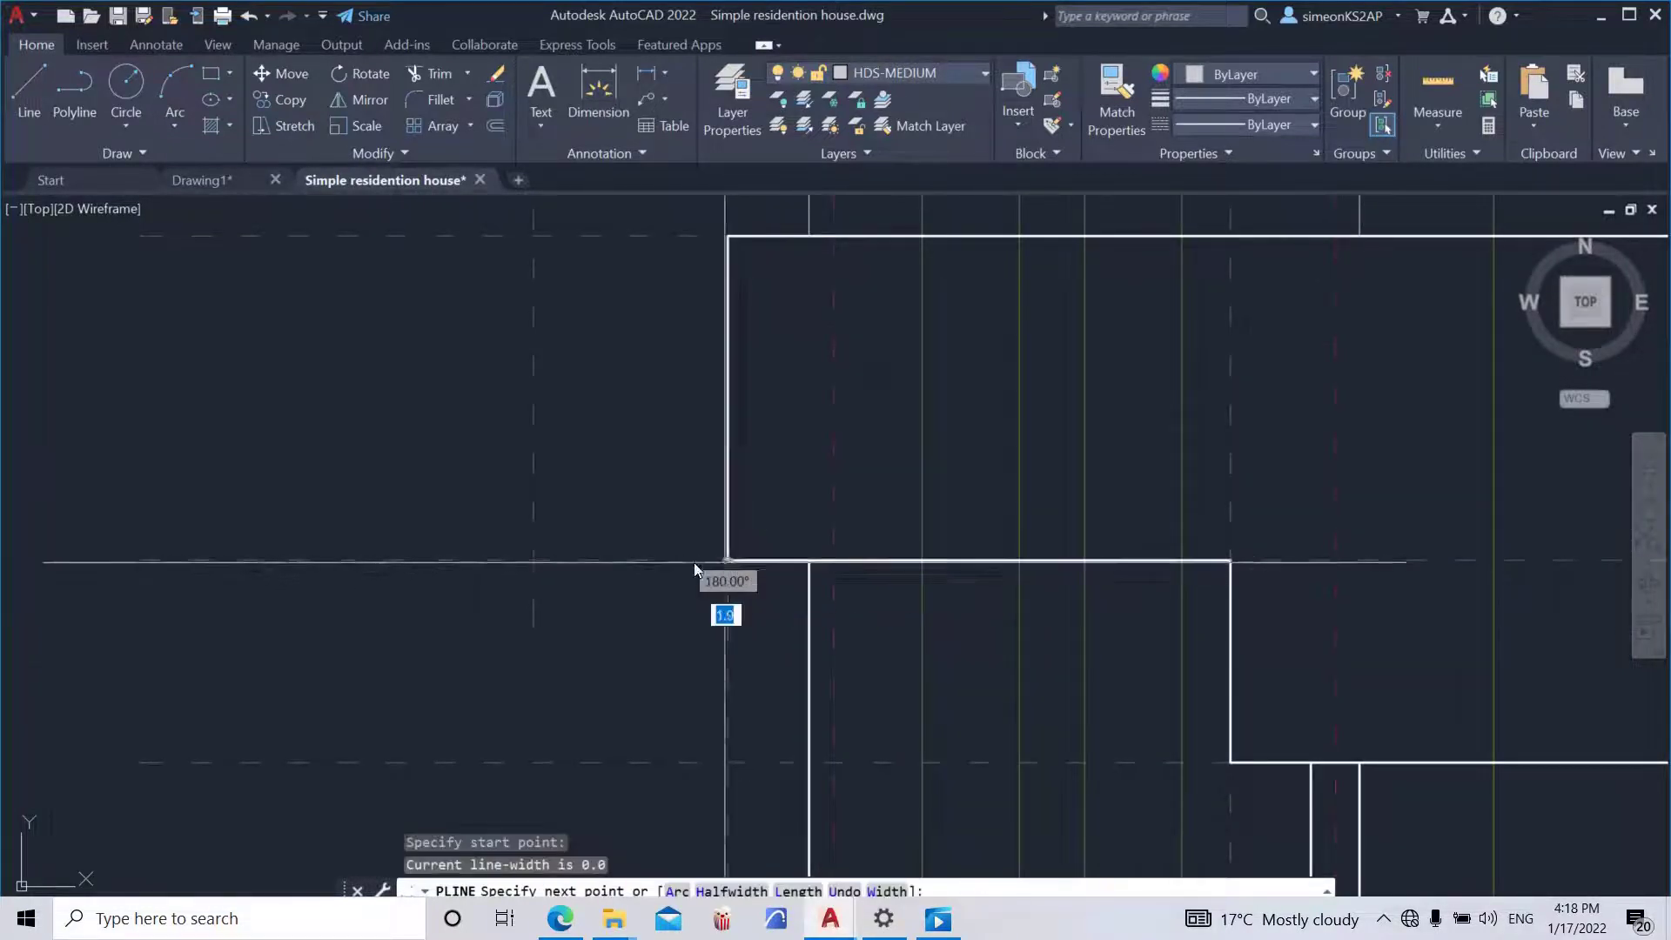
{"action": "left_click", "coordinate": [550, 558]}
{"action": "key", "text": "Escape"}
- Start the Offset command near the slab's left corner
{"action": "scroll", "coordinate": [613, 557], "scroll_direction": "down", "scroll_amount": 2}
{"action": "middle_click_drag", "start_coordinate": [613, 556], "coordinate": [600, 582]}
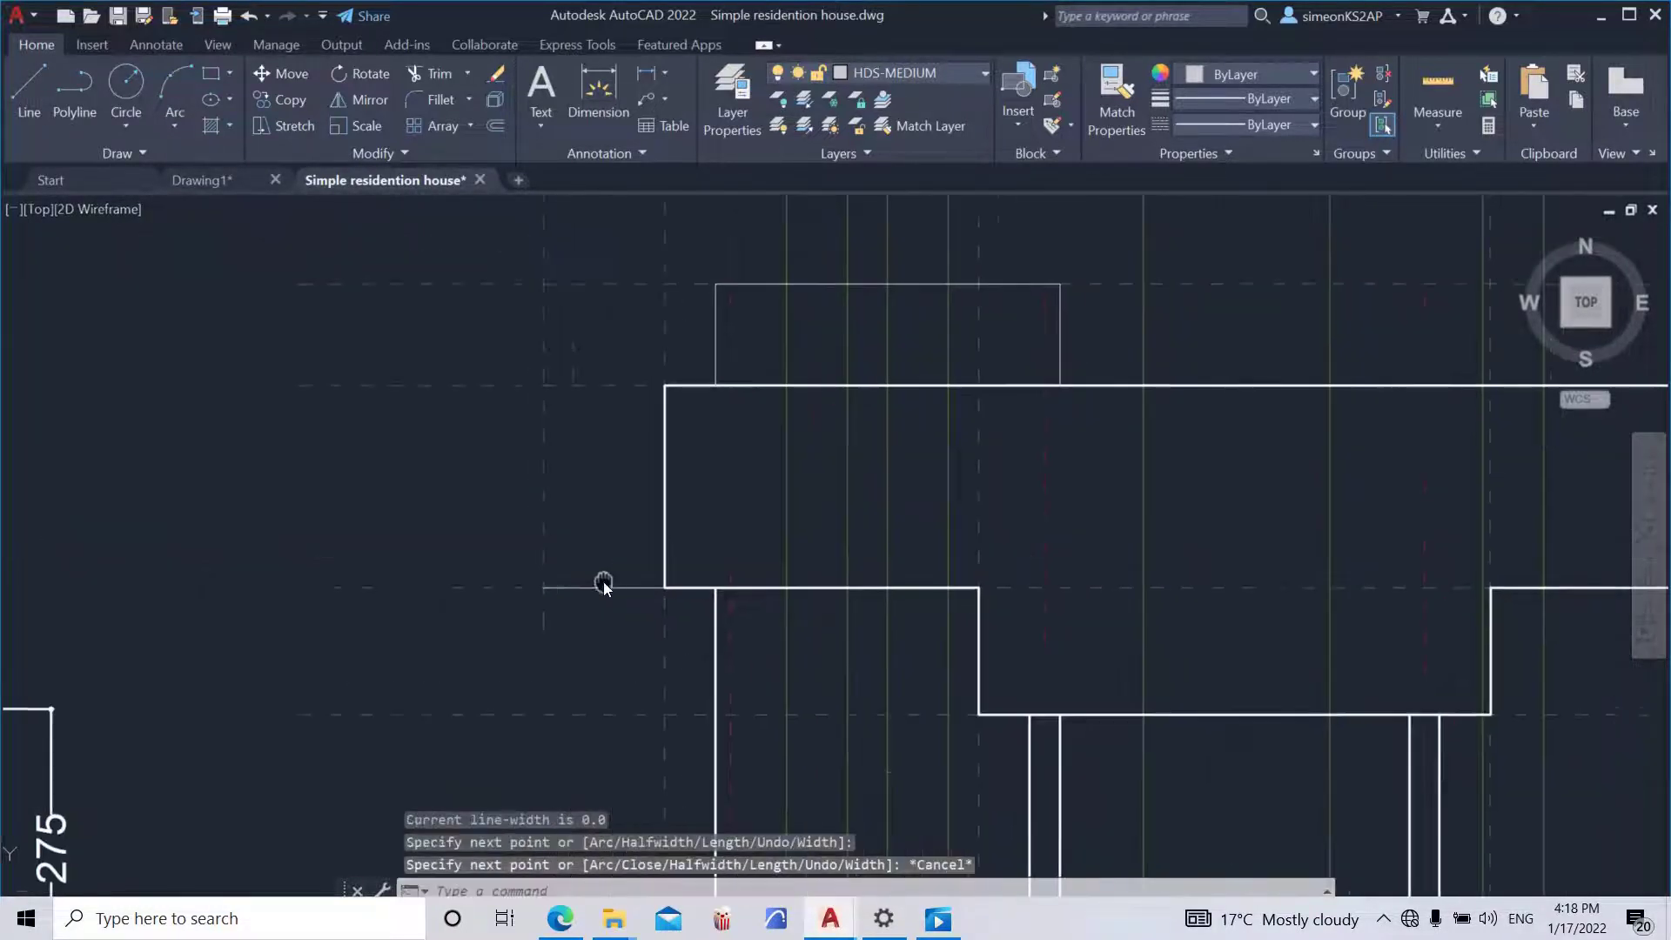
{"action": "scroll", "coordinate": [600, 585], "scroll_direction": "up", "scroll_amount": 2}
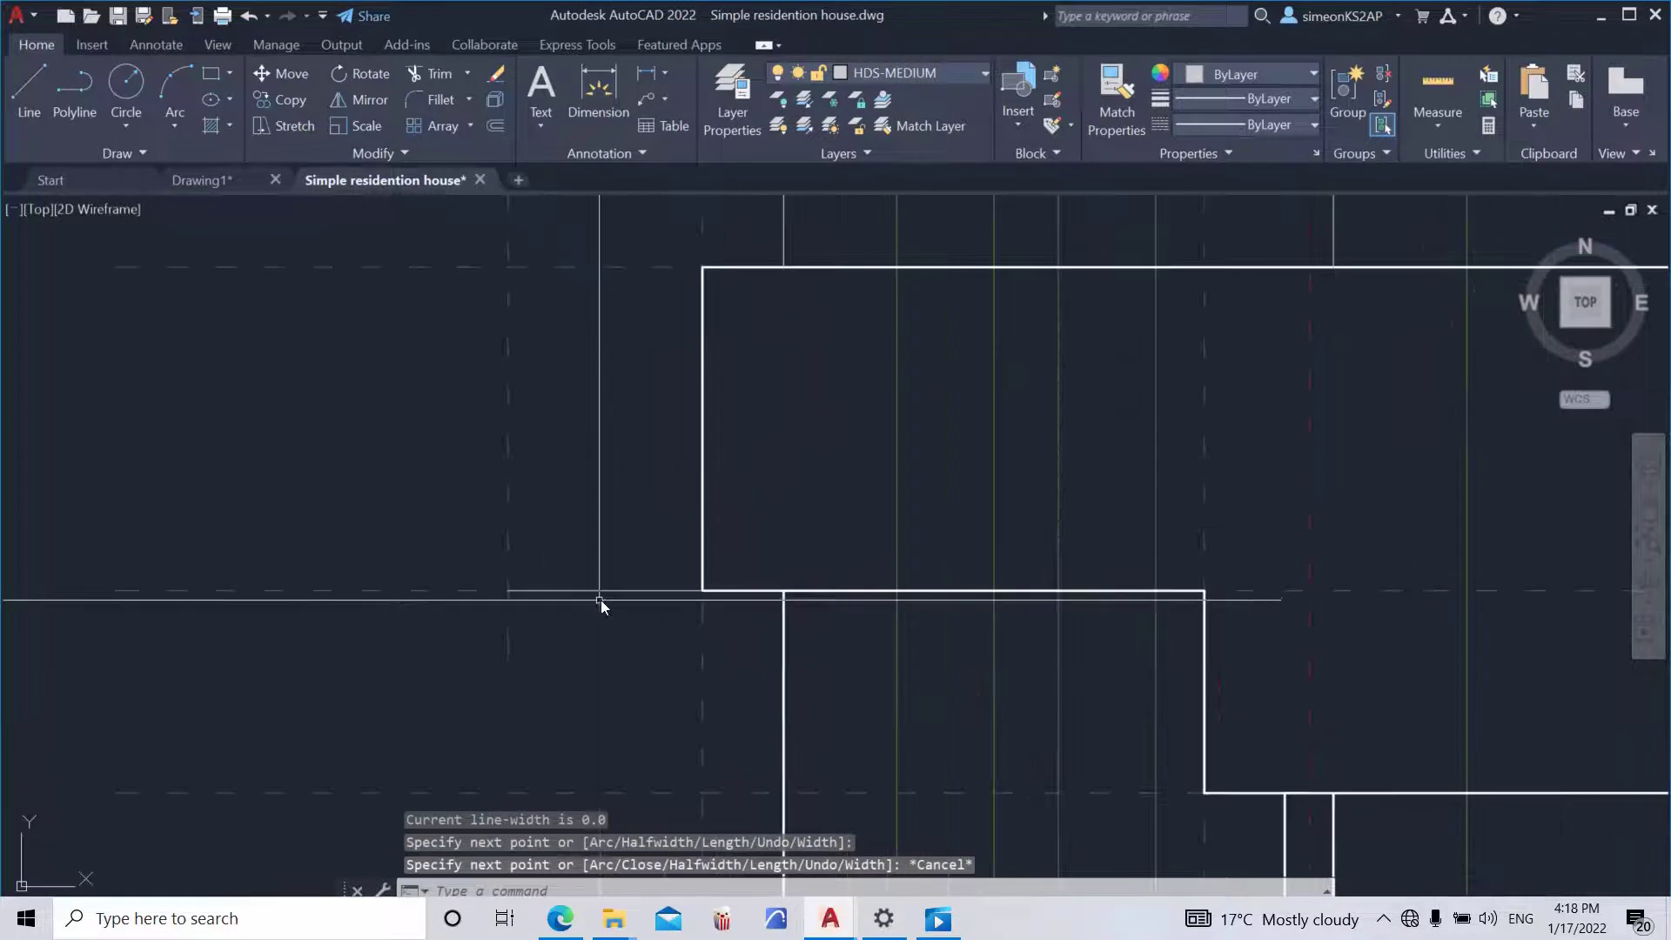
{"action": "left_click", "coordinate": [494, 127]}
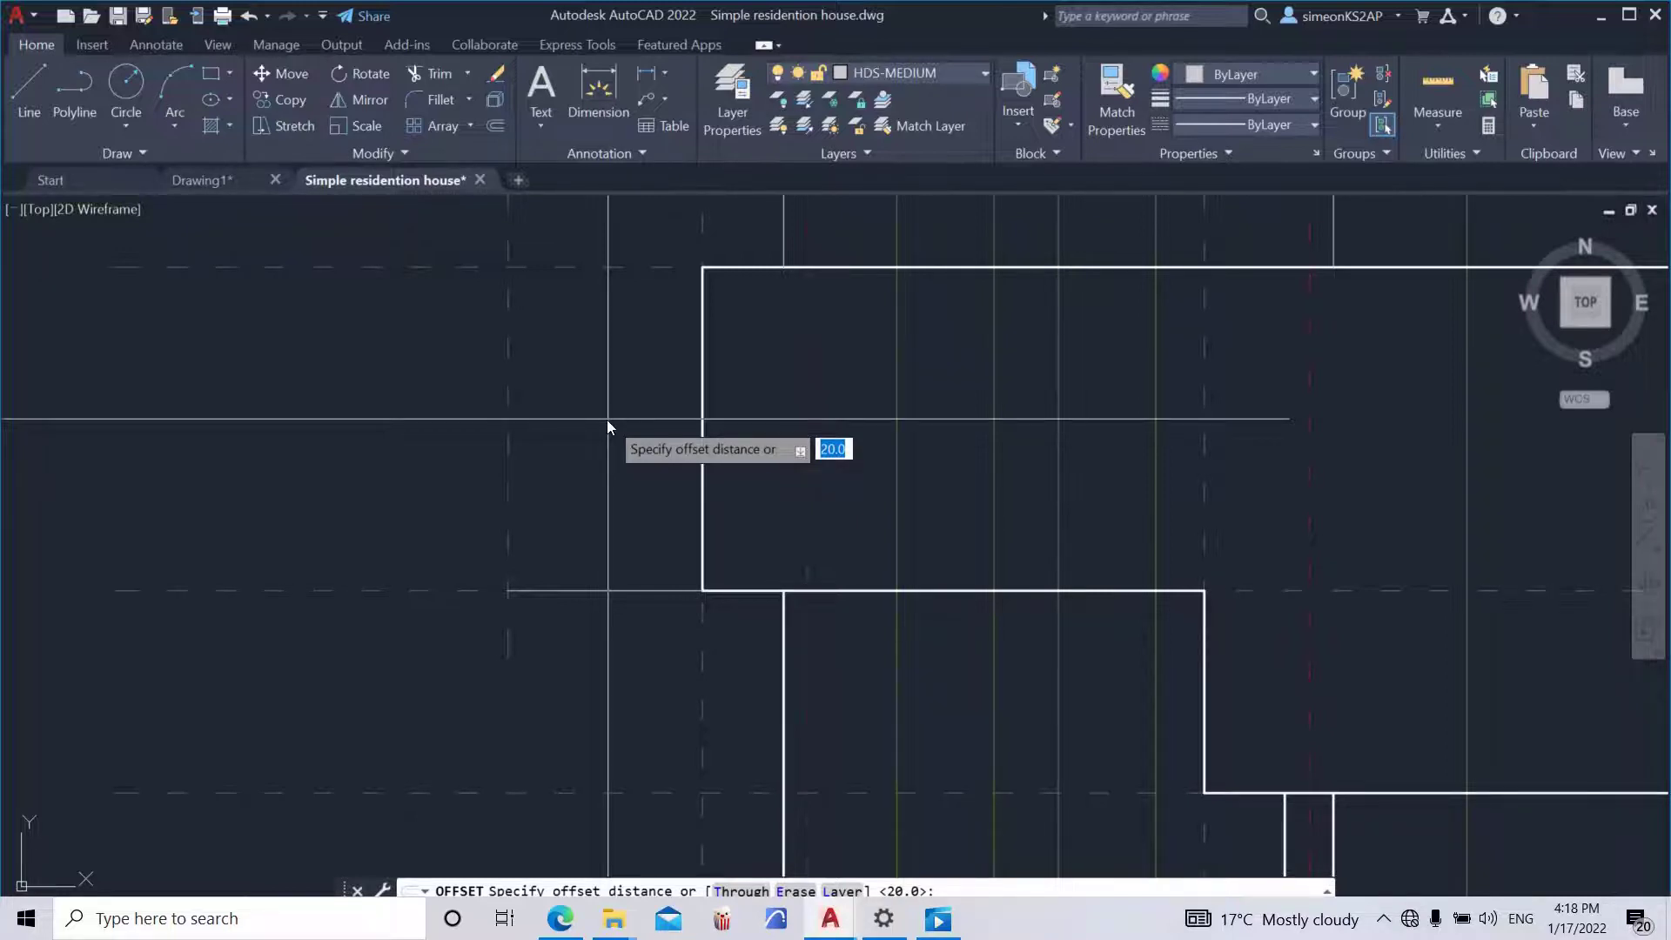
- Offset the horizontal line 28 units upward
{"action": "type", "text": "28"}
{"action": "key", "text": "Return"}
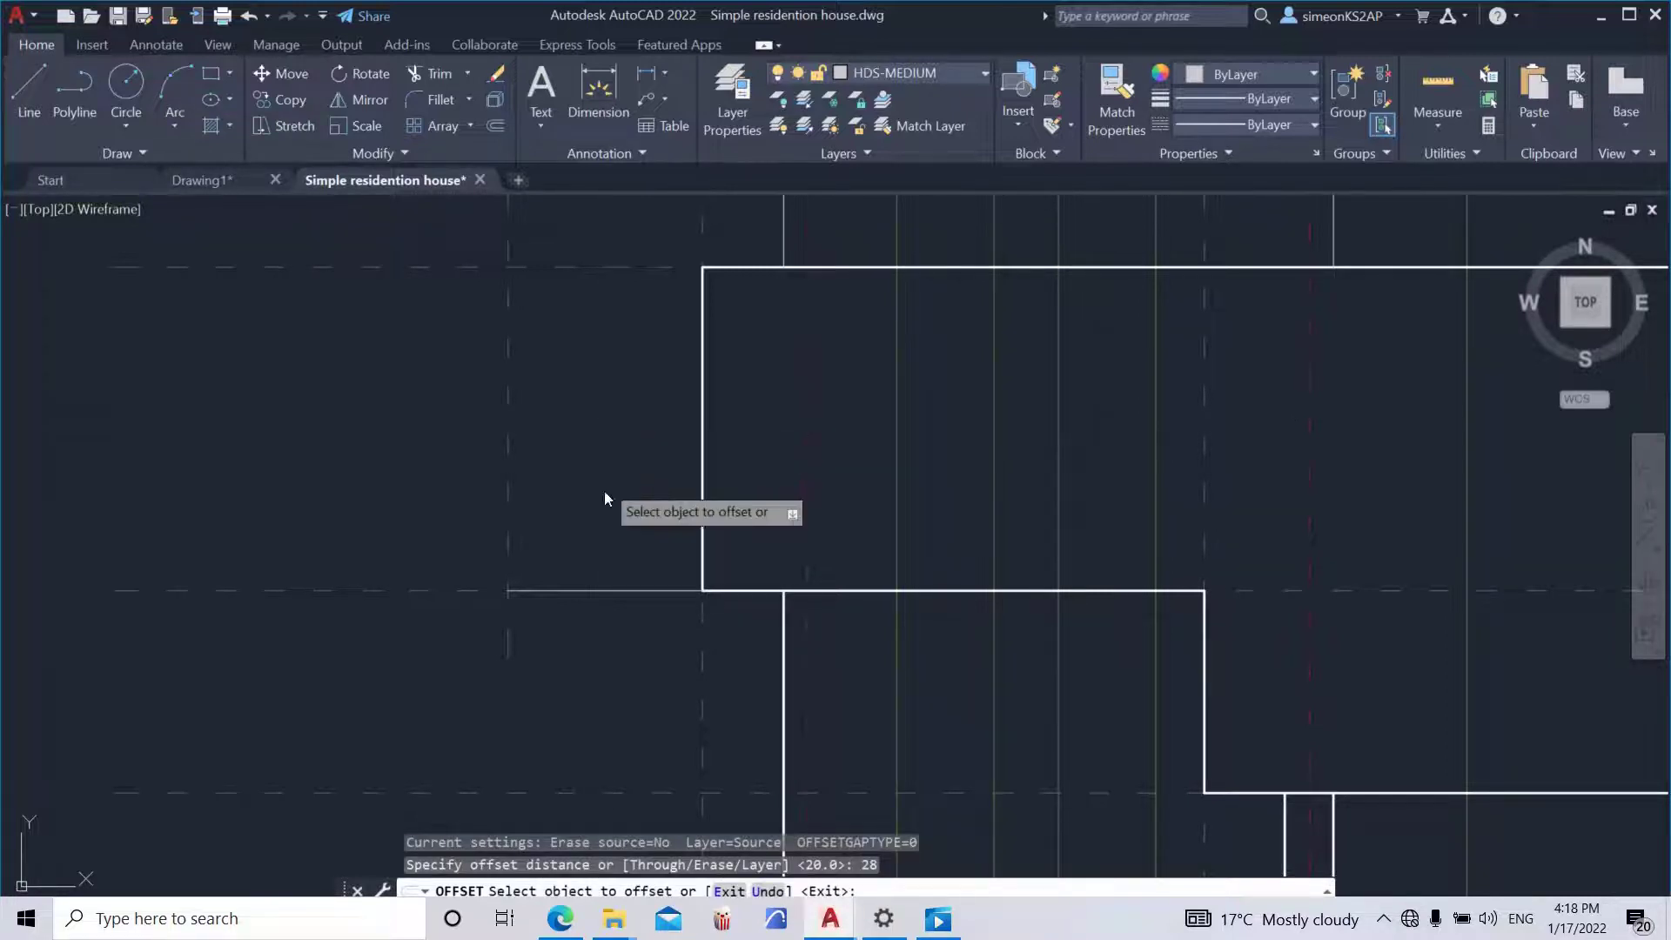
{"action": "left_click", "coordinate": [614, 592]}
{"action": "left_click", "coordinate": [611, 520]}
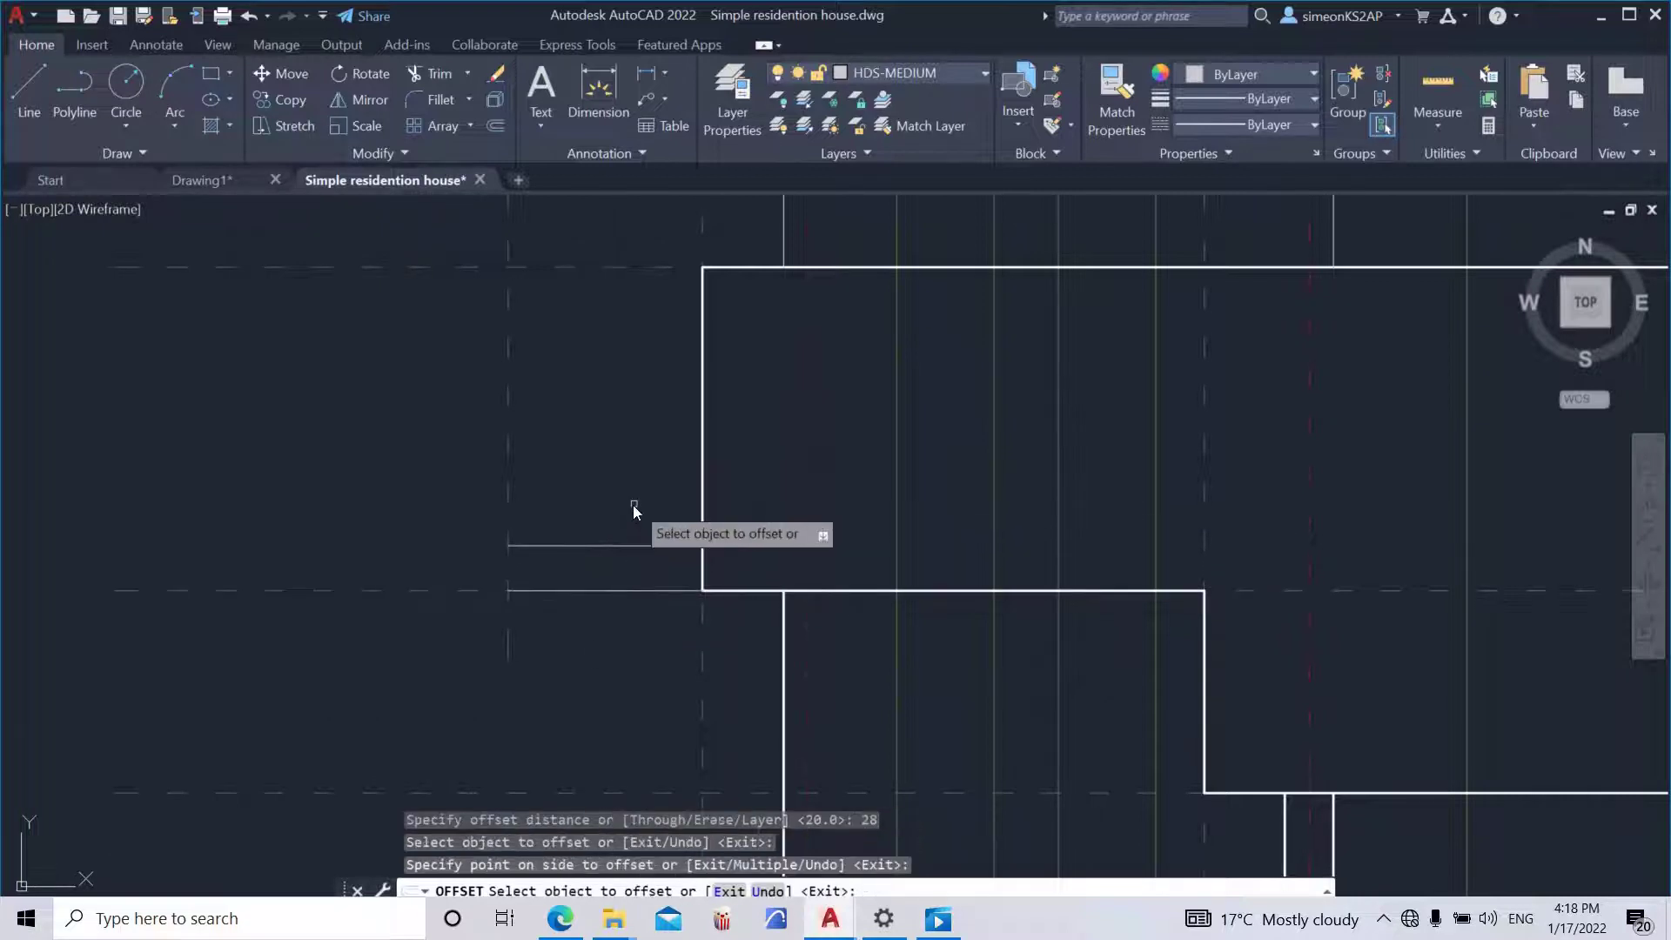
{"action": "scroll", "coordinate": [631, 514], "scroll_direction": "down", "scroll_amount": 3}
{"action": "middle_click_drag", "start_coordinate": [630, 518], "coordinate": [707, 518]}
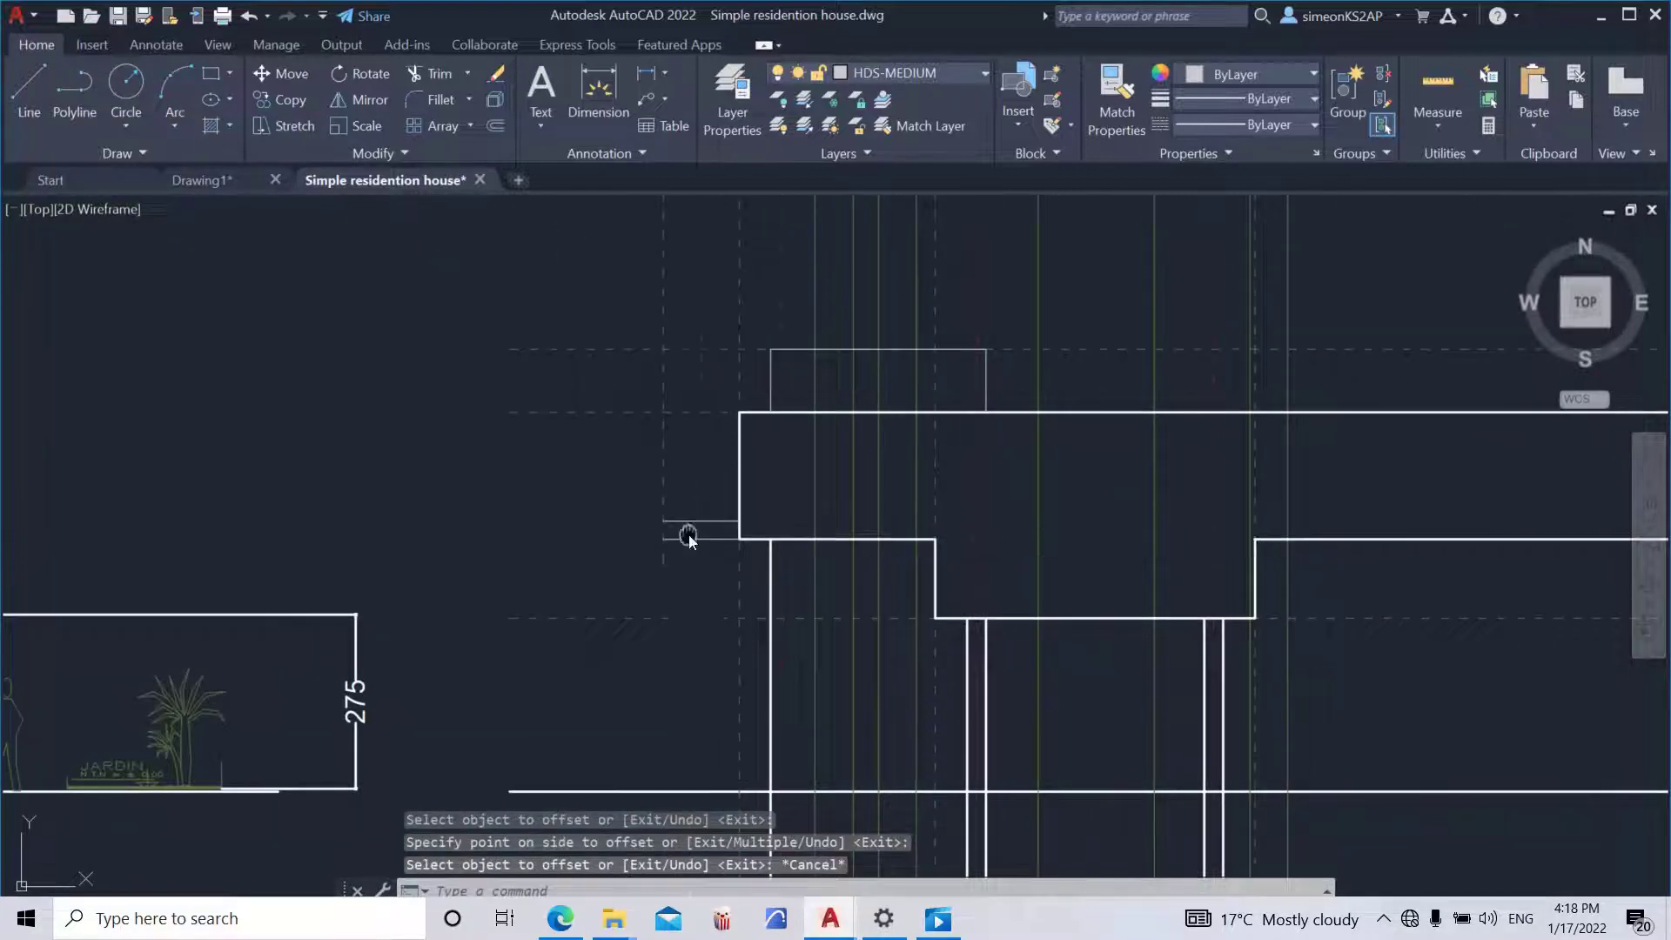
{"action": "middle_click_drag", "start_coordinate": [683, 534], "coordinate": [630, 502]}
- Begin a polyline at the slab corner, then cancel it
{"action": "left_click", "coordinate": [74, 96]}
{"action": "scroll", "coordinate": [576, 509], "scroll_direction": "up", "scroll_amount": 4}
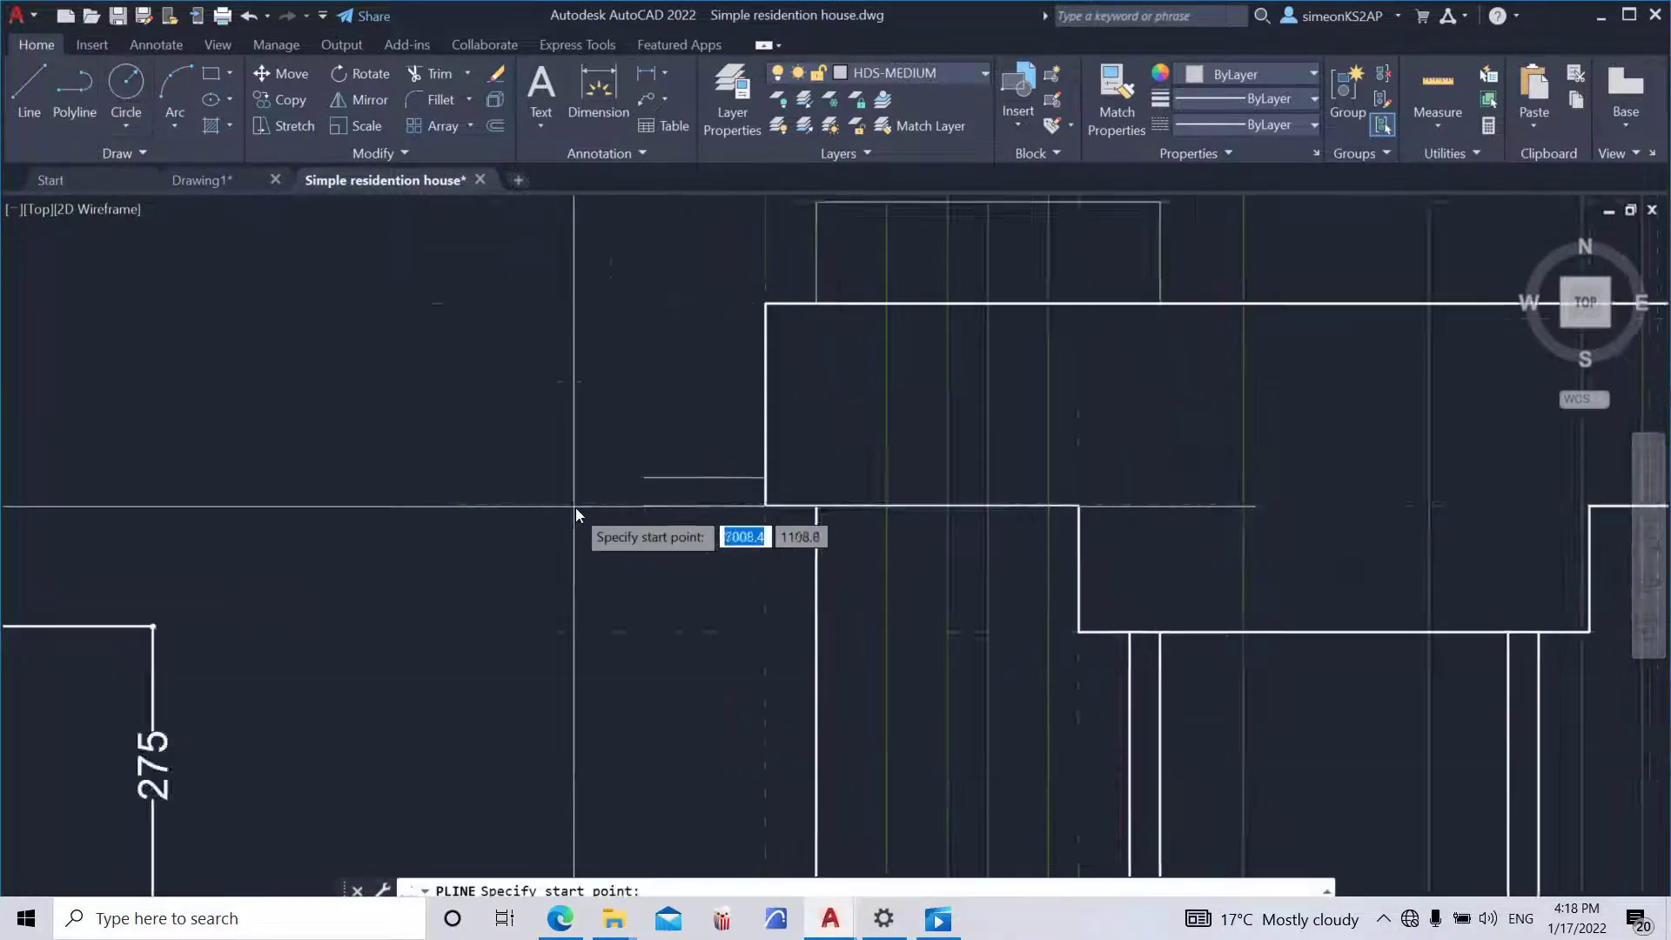
{"action": "left_click", "coordinate": [692, 503]}
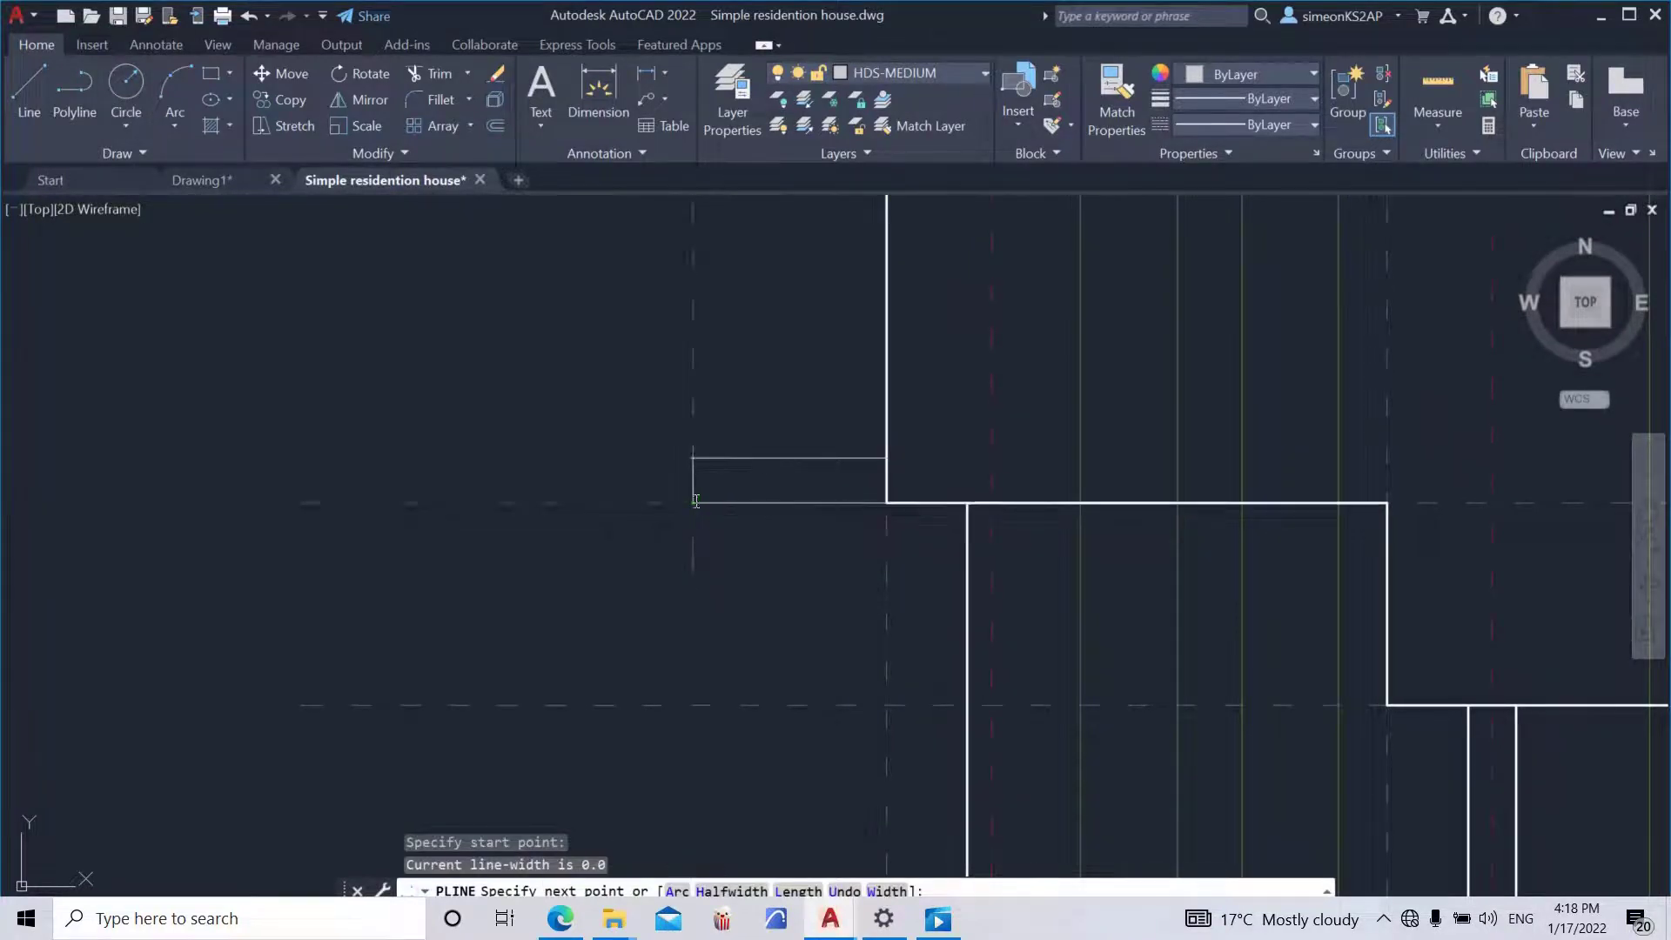
{"action": "key", "text": "Escape"}
{"action": "scroll", "coordinate": [783, 517], "scroll_direction": "down", "scroll_amount": 4}
{"action": "scroll", "coordinate": [670, 517], "scroll_direction": "down", "scroll_amount": 6}
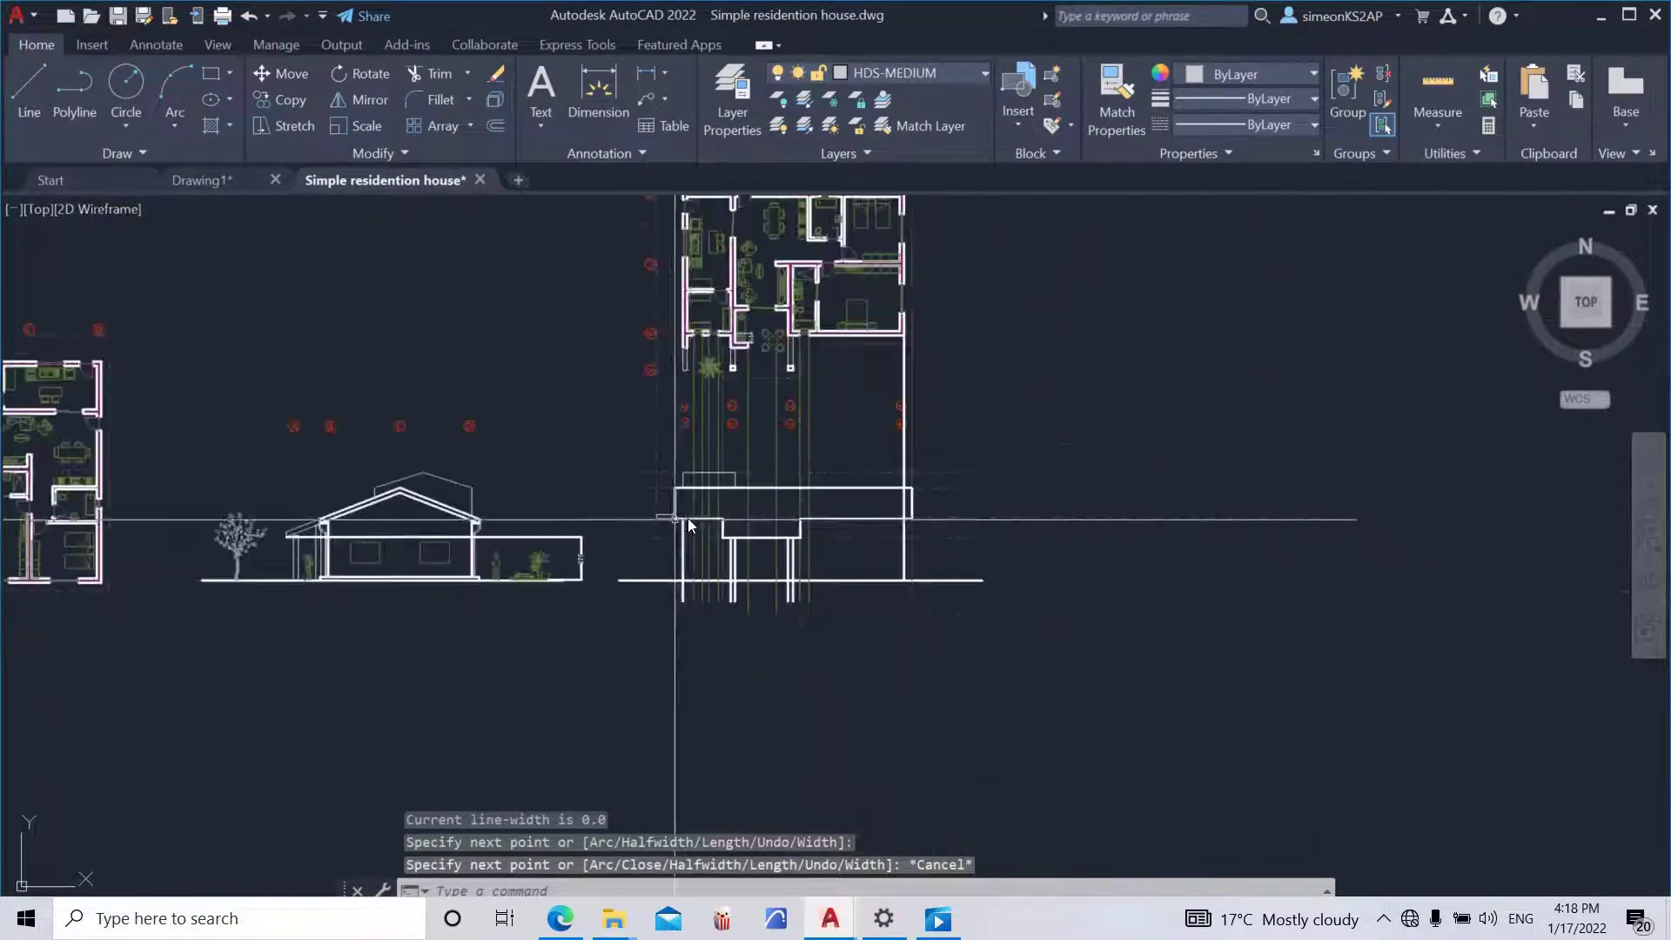
- Window-select the stray vertical hidden-layer line and erase it
{"action": "key", "text": "Escape"}
{"action": "left_click", "coordinate": [663, 453]}
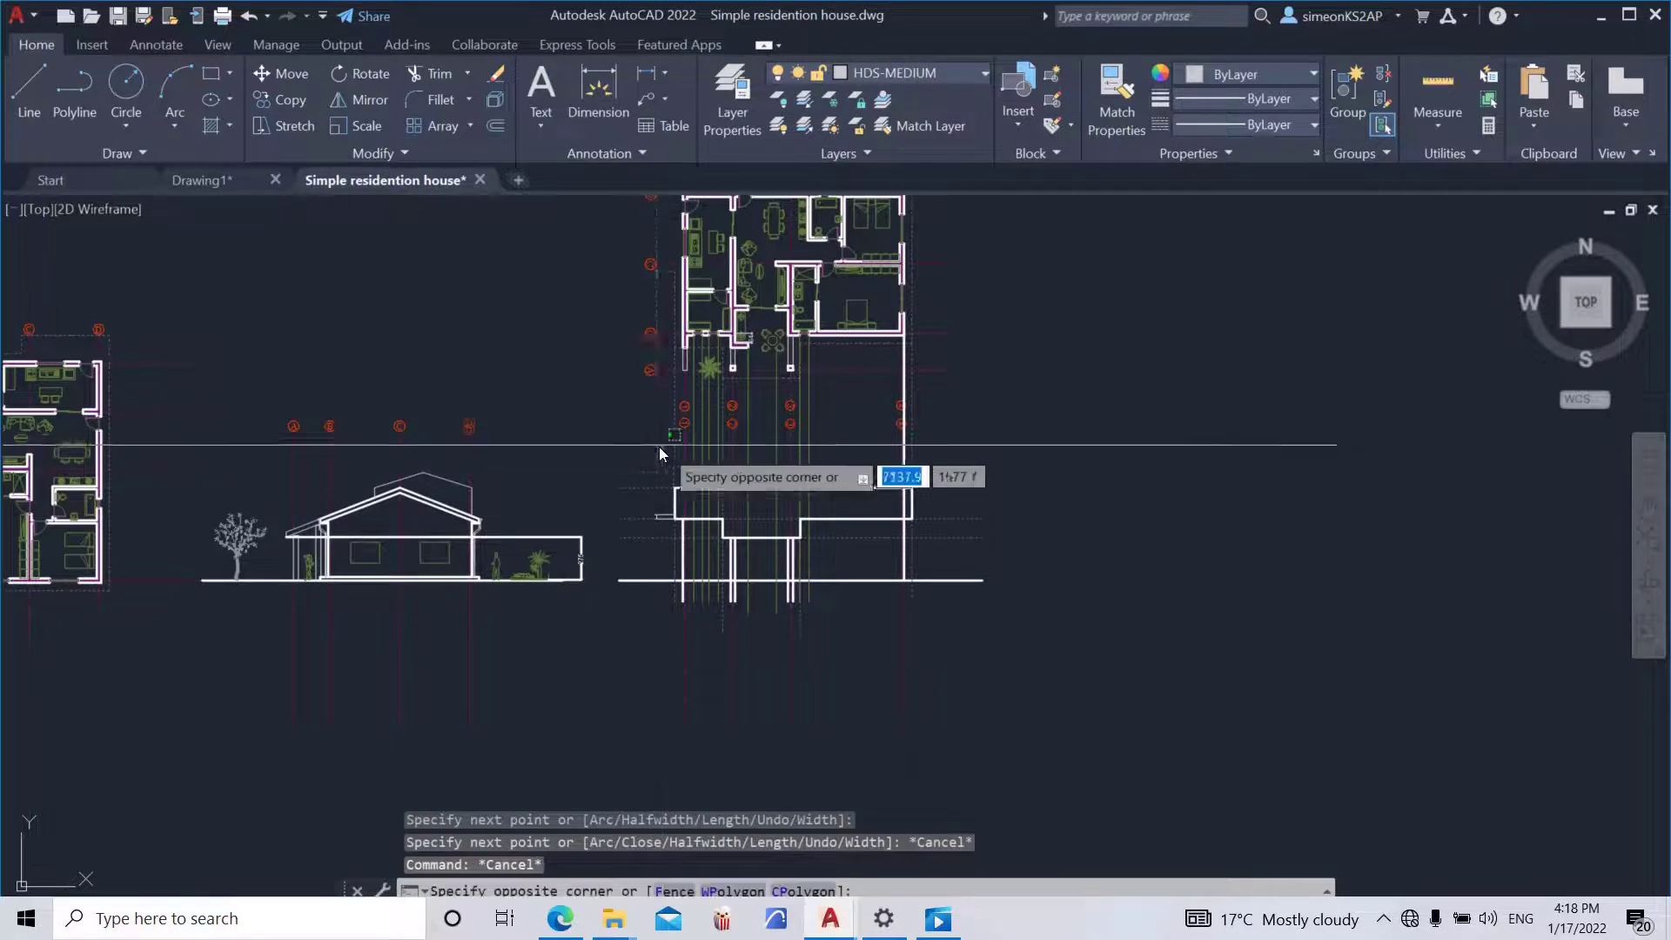
{"action": "left_click", "coordinate": [630, 442]}
{"action": "key", "text": "Delete"}
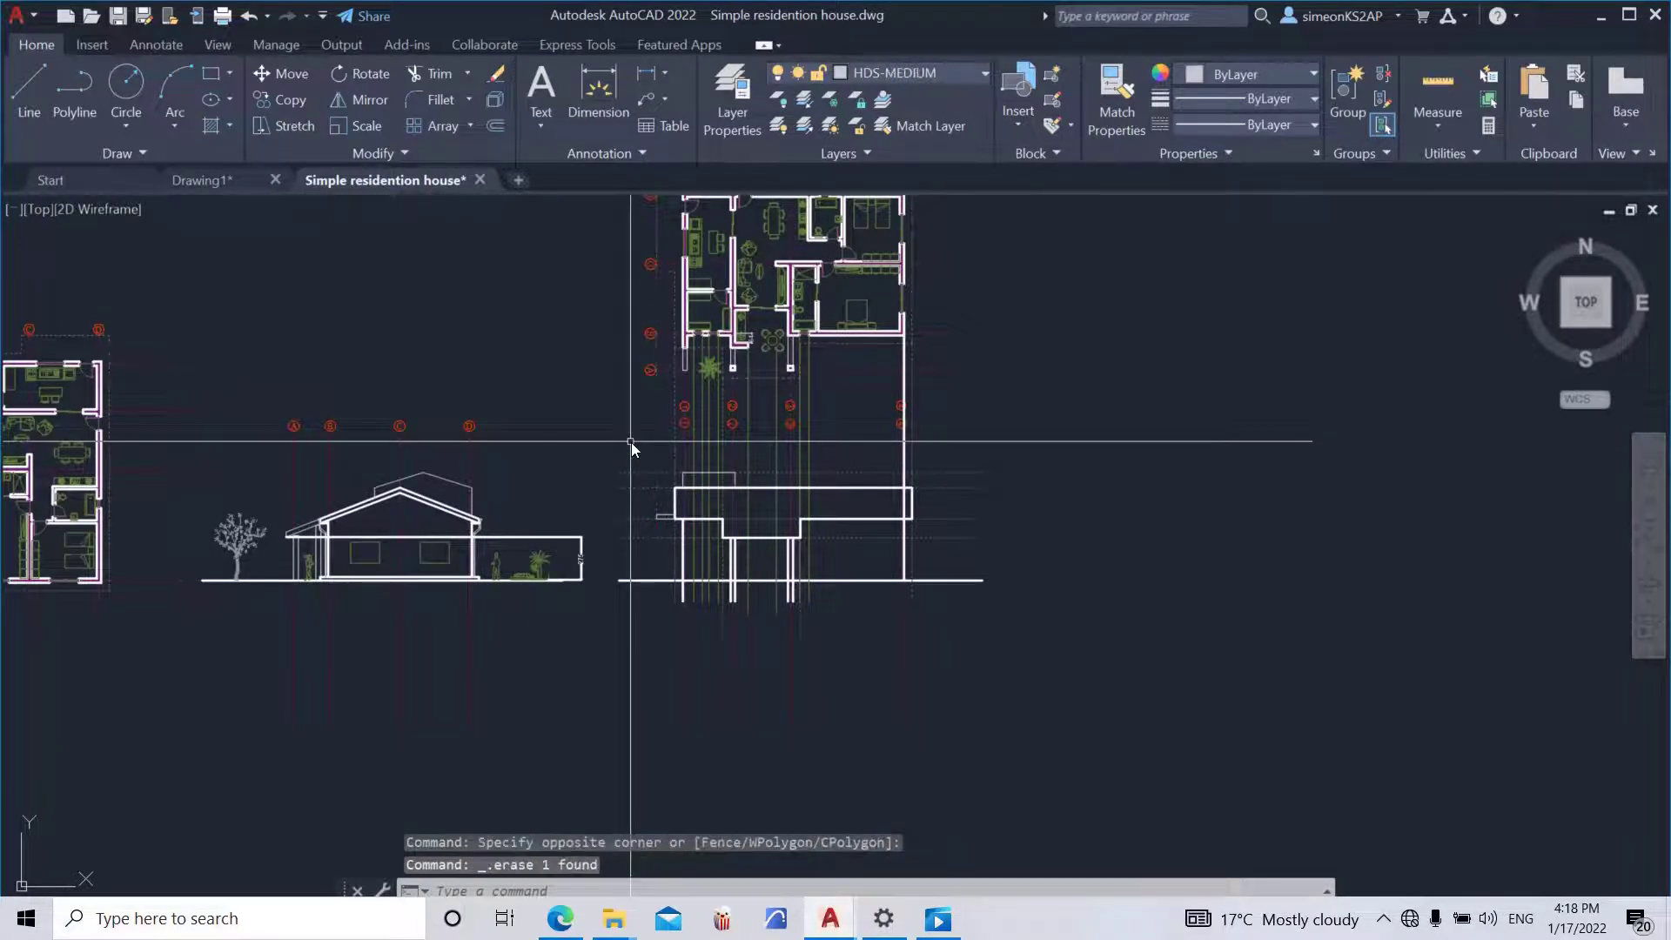
{"action": "scroll", "coordinate": [683, 518], "scroll_direction": "up", "scroll_amount": 6}
{"action": "scroll", "coordinate": [686, 518], "scroll_direction": "down", "scroll_amount": 2}
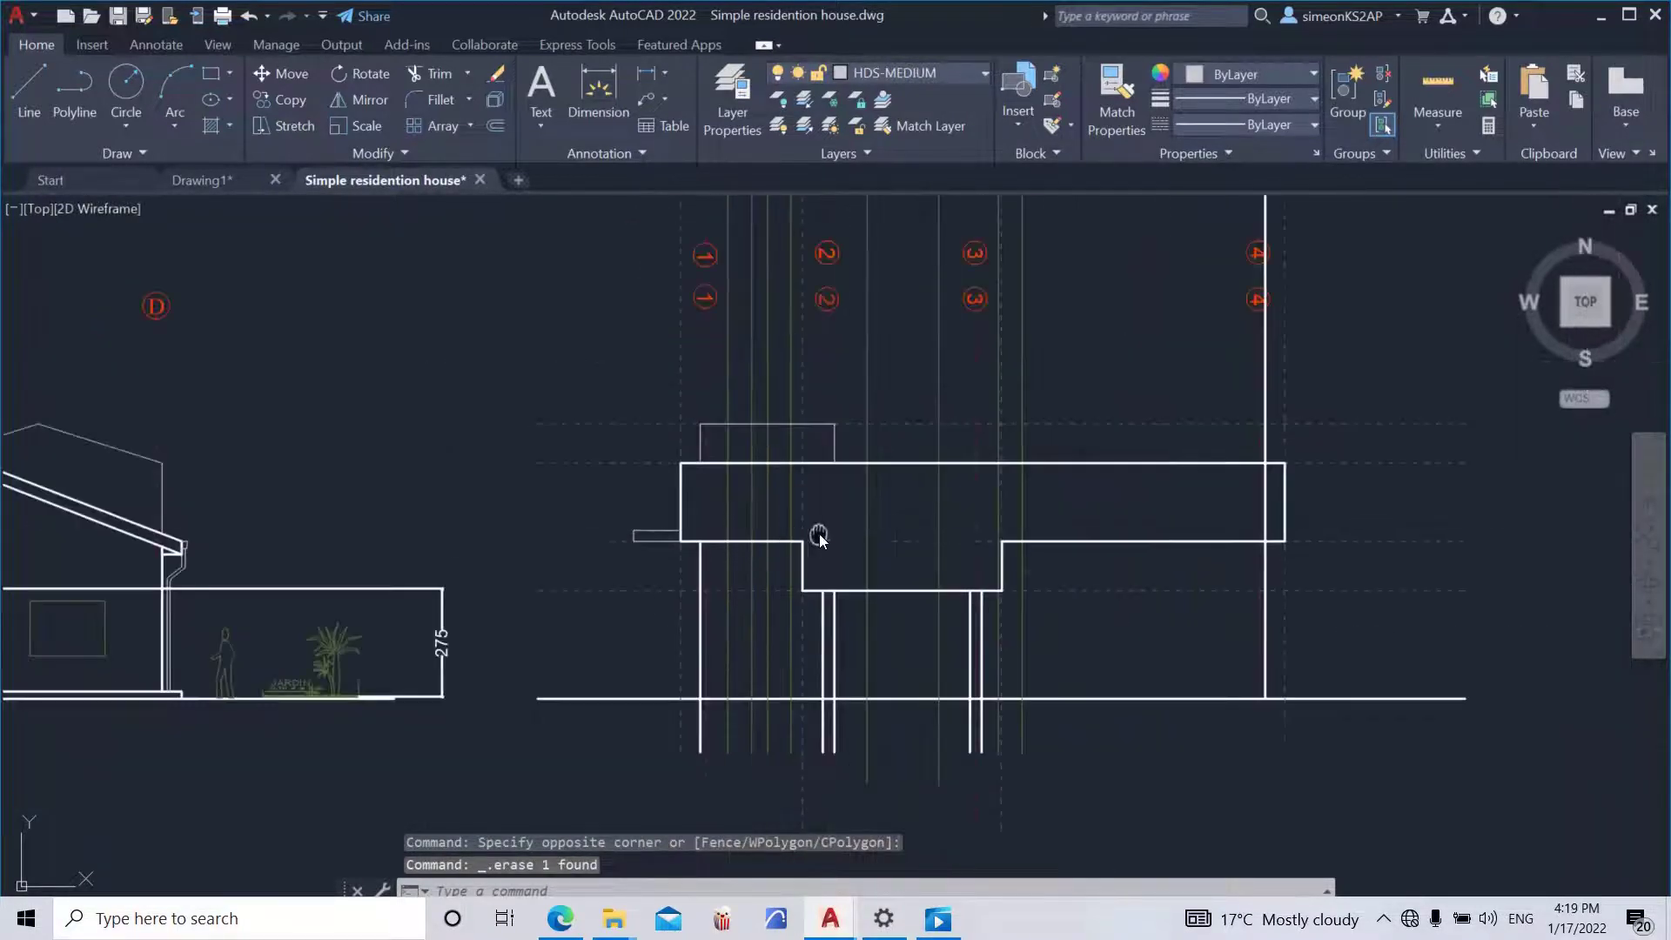
- Erase another stray vertical line at the slab elevation
{"action": "mouse_move", "coordinate": [818, 535]}
{"action": "middle_mouse_down"}
{"action": "mouse_move", "coordinate": [726, 540]}
{"action": "mouse_move", "coordinate": [728, 577]}
{"action": "mouse_move", "coordinate": [761, 609]}
{"action": "middle_mouse_up"}
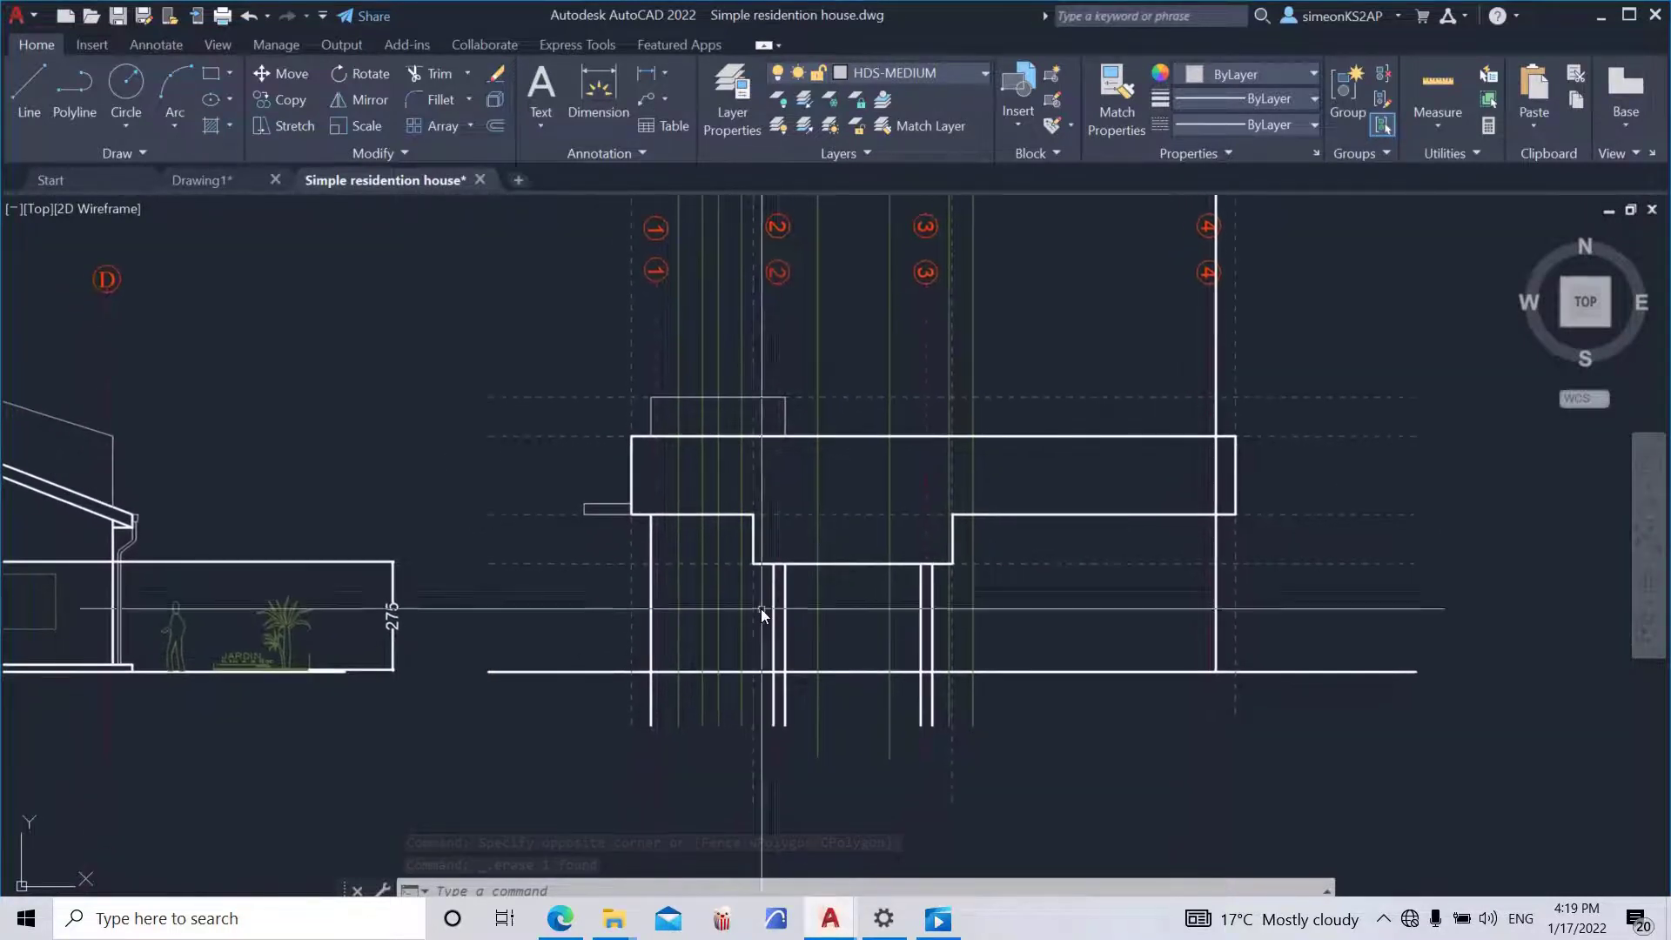
{"action": "left_click", "coordinate": [671, 515]}
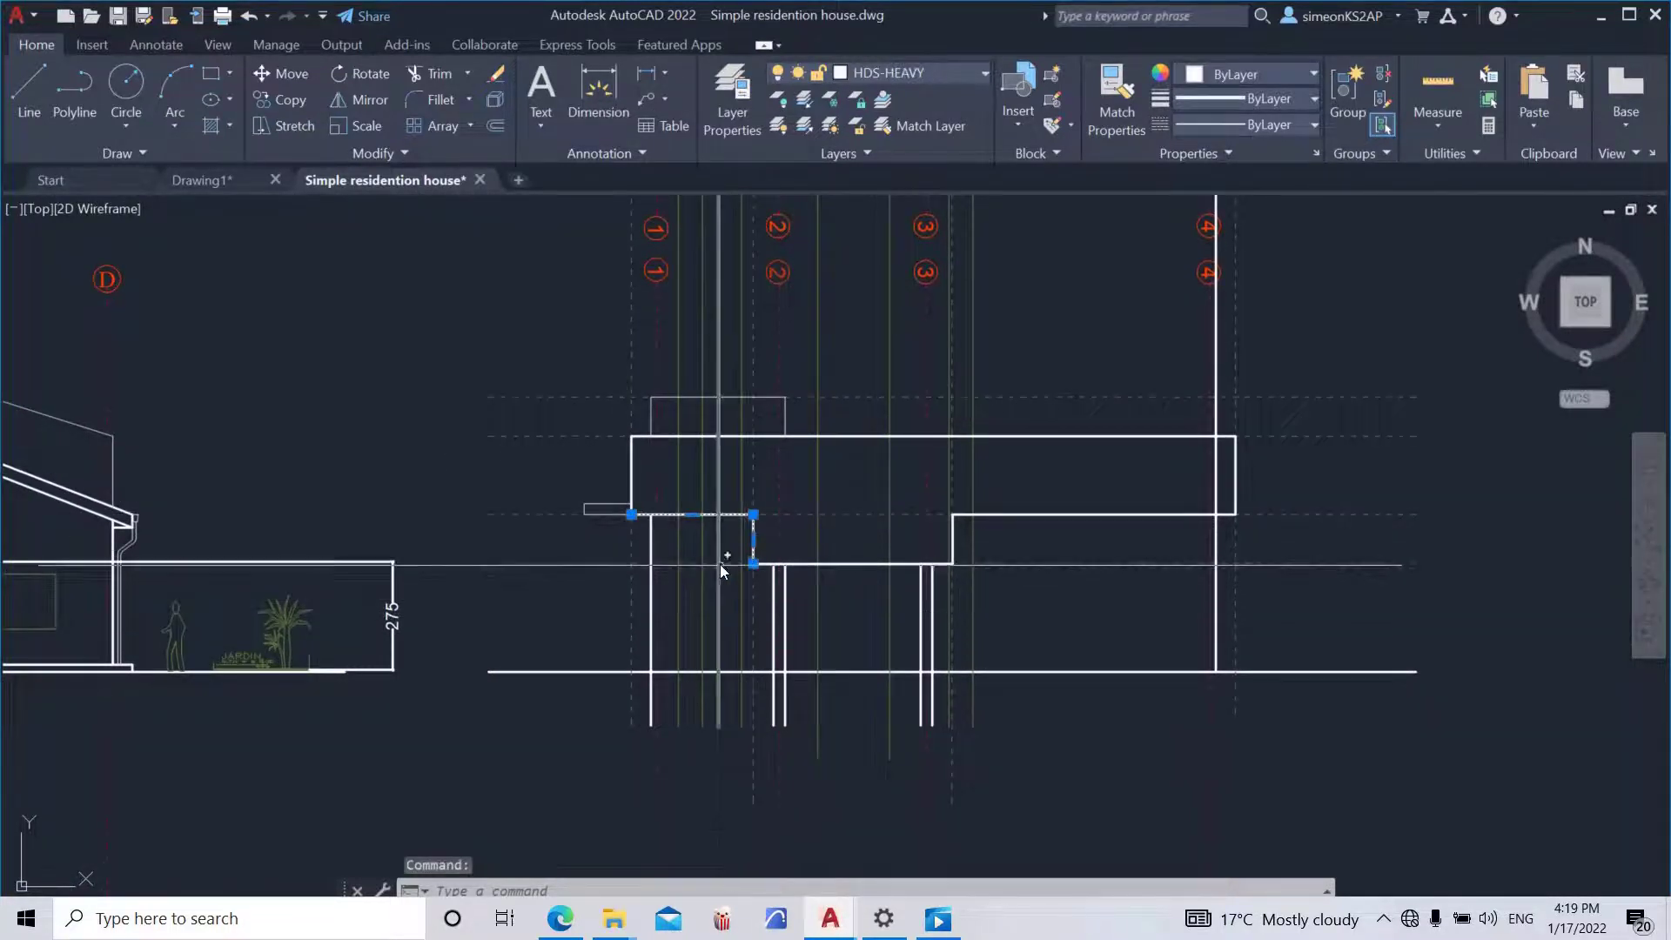
{"action": "key", "text": "Delete"}
{"action": "key", "text": "Escape"}
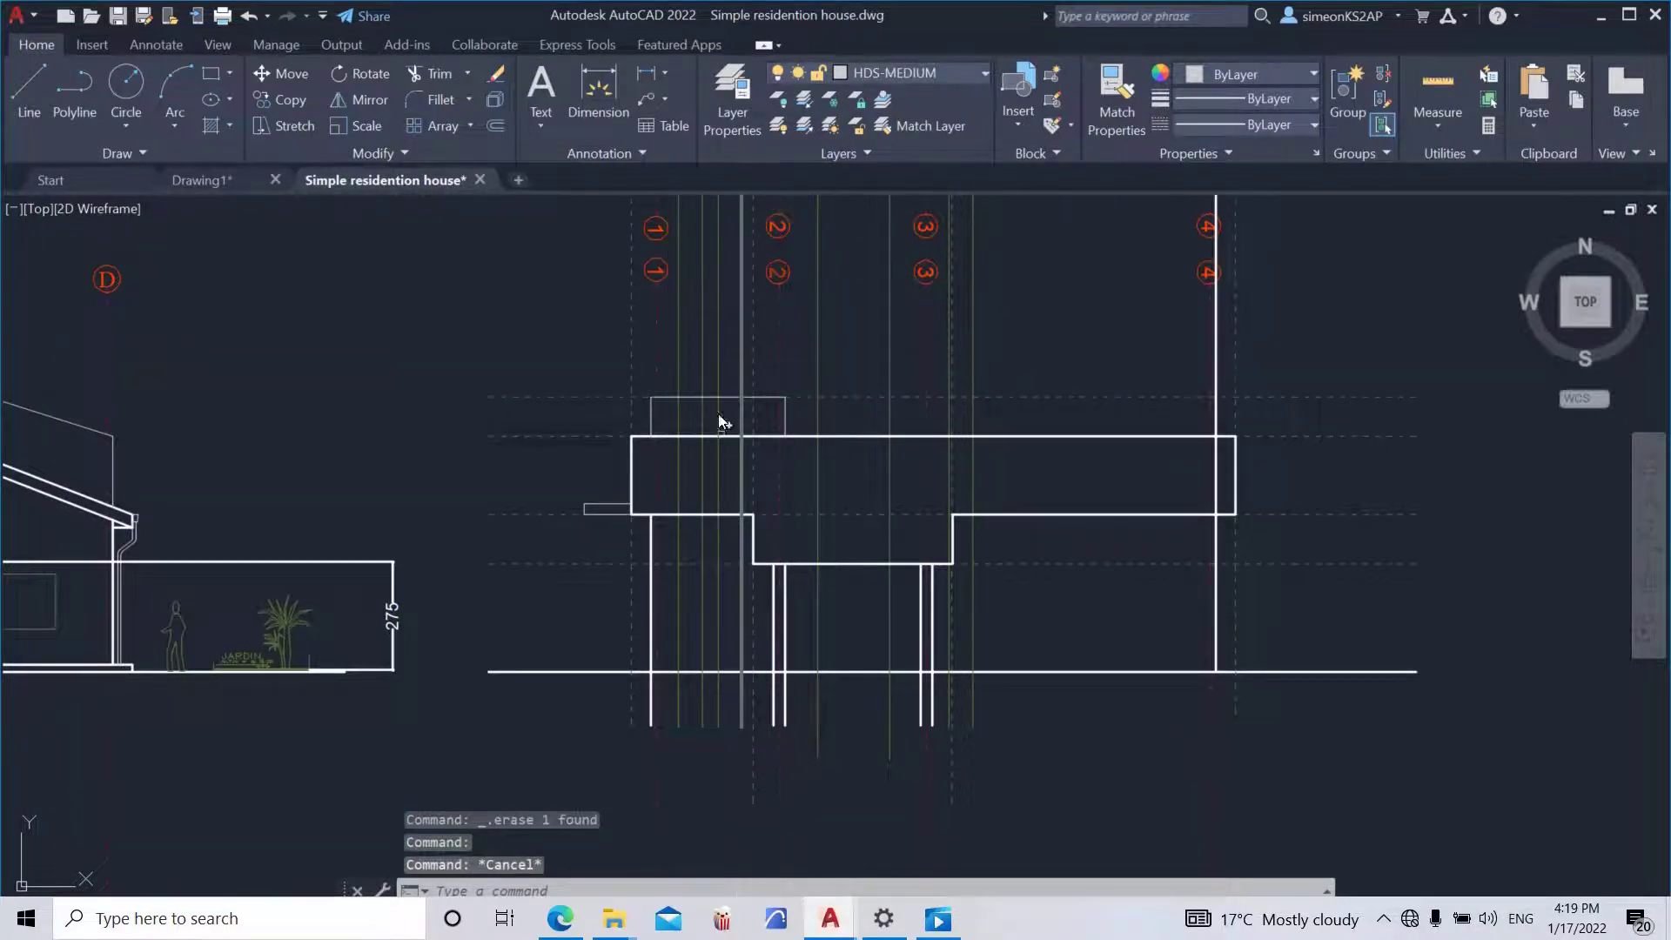
- Select the left and right stepped slab-underside polylines as trim boundaries
{"action": "scroll", "coordinate": [687, 534], "scroll_direction": "up", "scroll_amount": 4}
{"action": "left_click", "coordinate": [629, 480]}
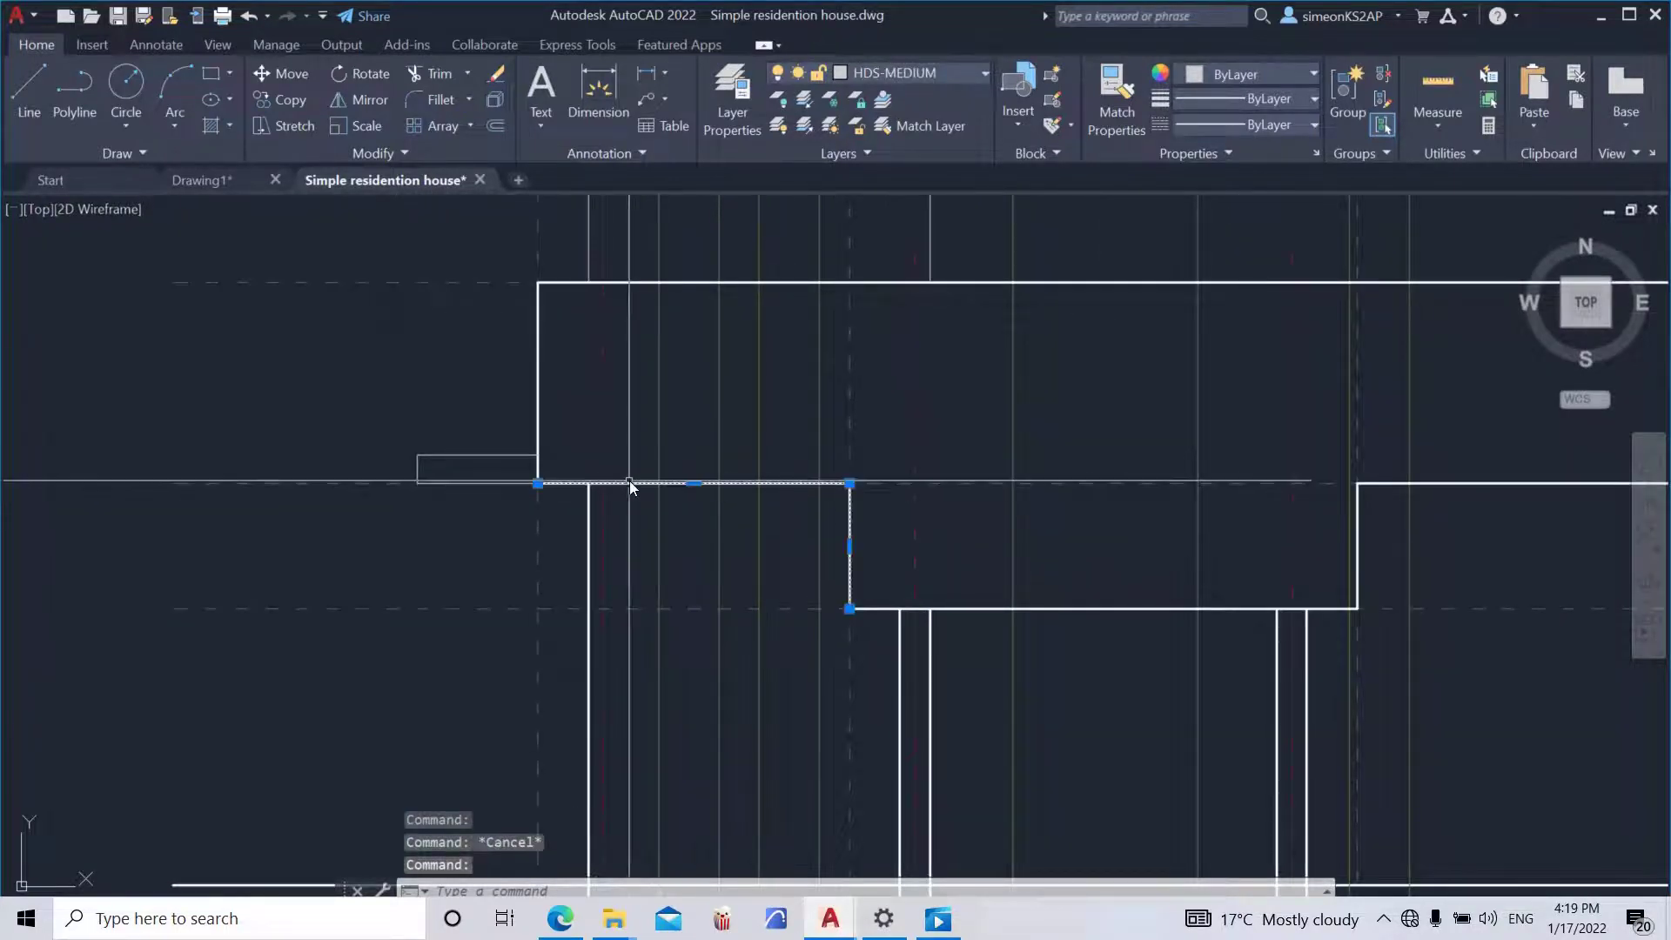
{"action": "scroll", "coordinate": [748, 565], "scroll_direction": "down", "scroll_amount": 4}
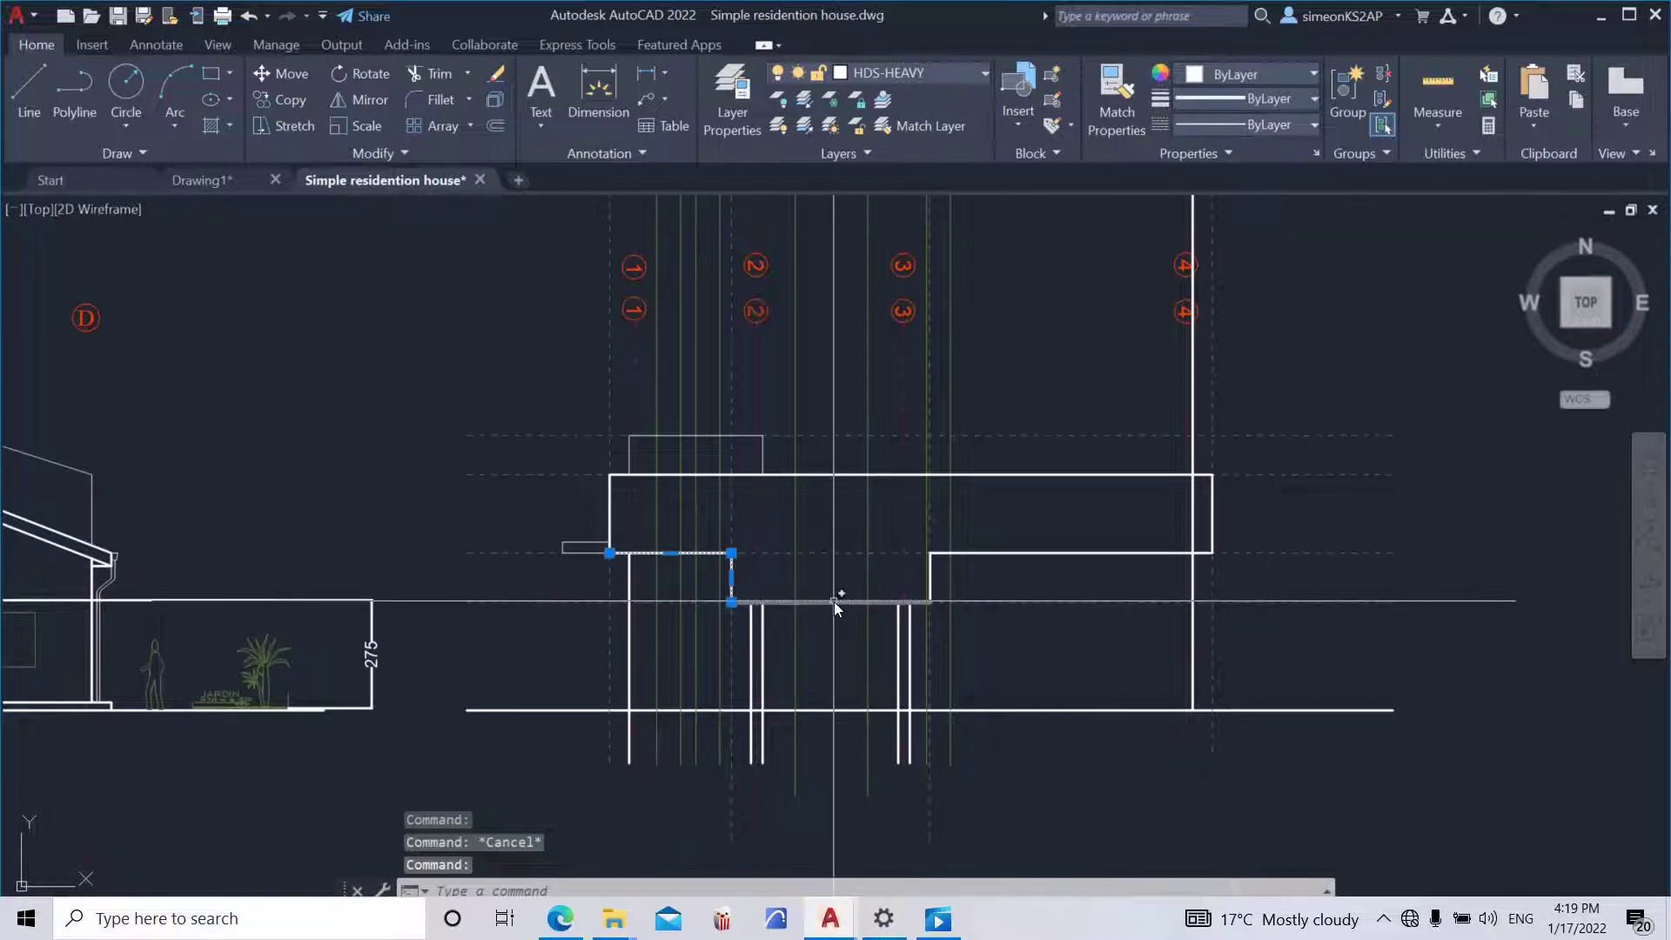
{"action": "left_click", "coordinate": [1000, 552]}
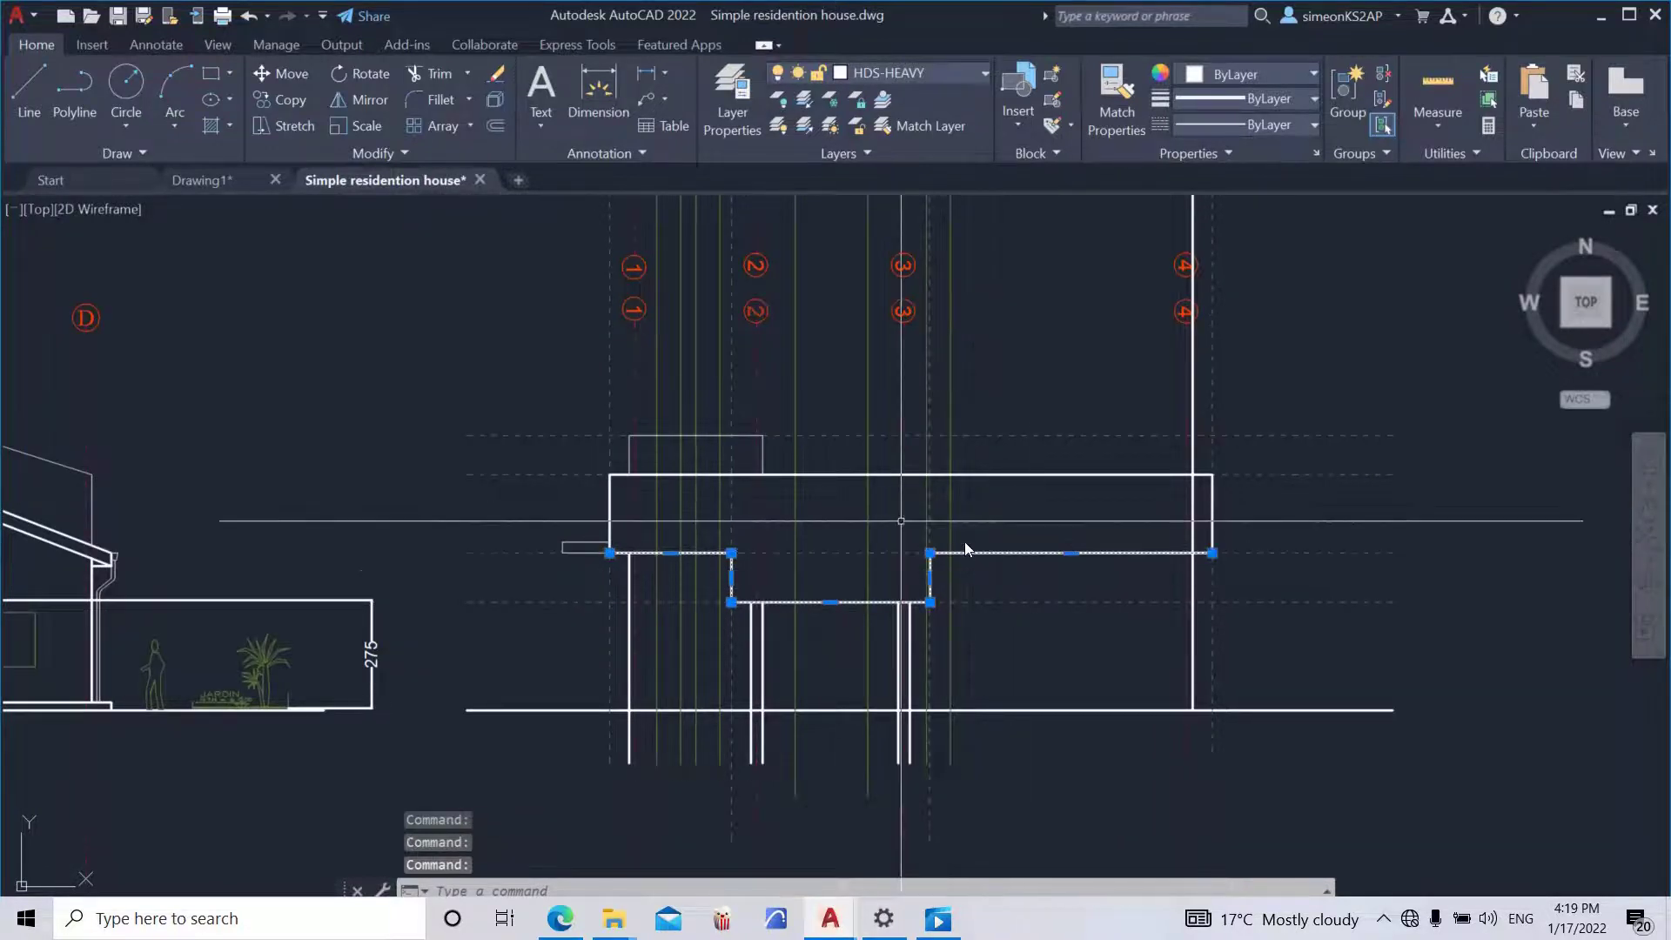
{"action": "left_click", "coordinate": [428, 73]}
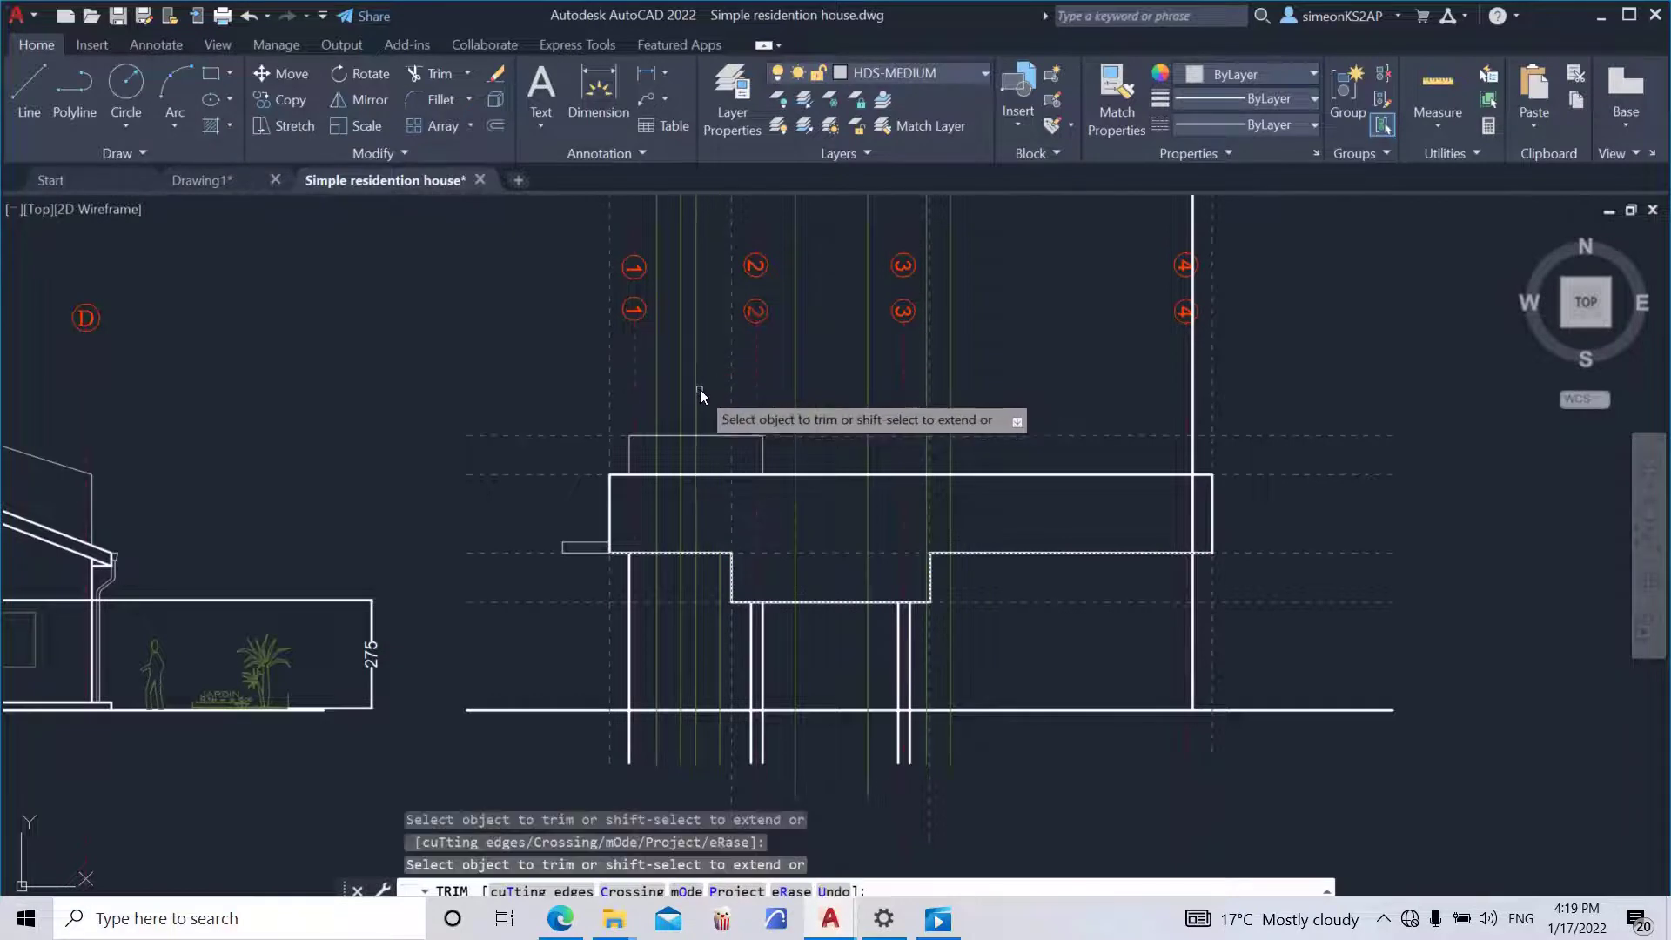
- Fence-trim the projection lines crossing the slab
{"action": "left_click", "coordinate": [699, 389]}
{"action": "key", "text": "Return"}
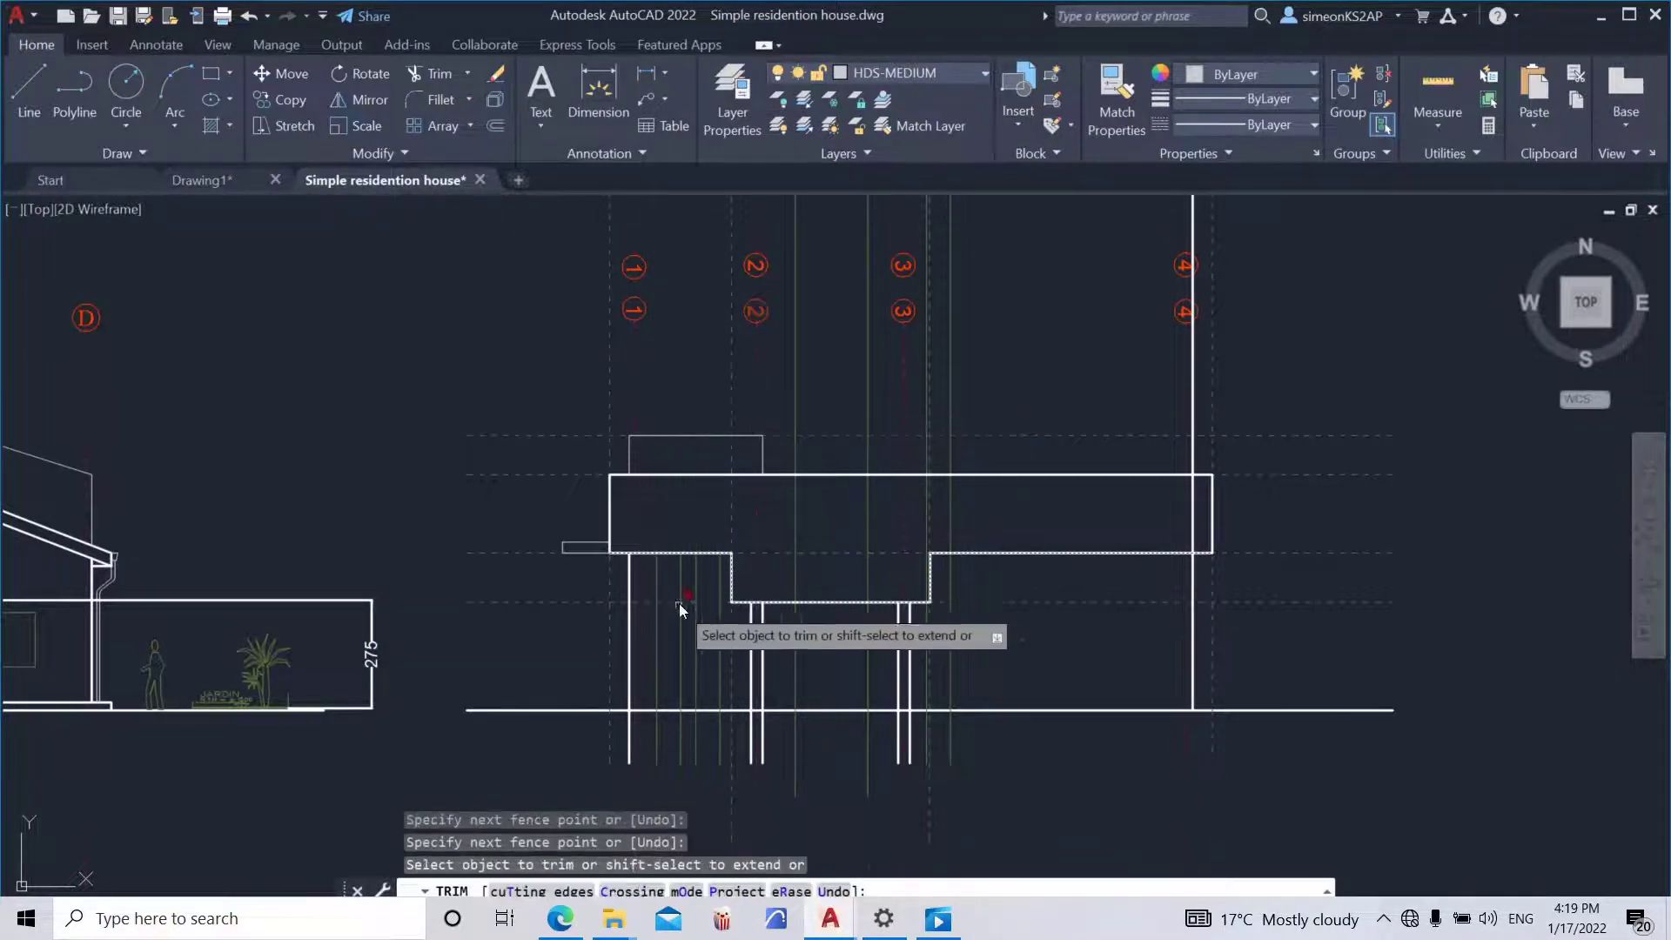
{"action": "middle_click_drag", "start_coordinate": [692, 586], "coordinate": [700, 543]}
- Trim a leftover line segment and the vertical line sticking up above the slab
{"action": "left_click", "coordinate": [834, 560]}
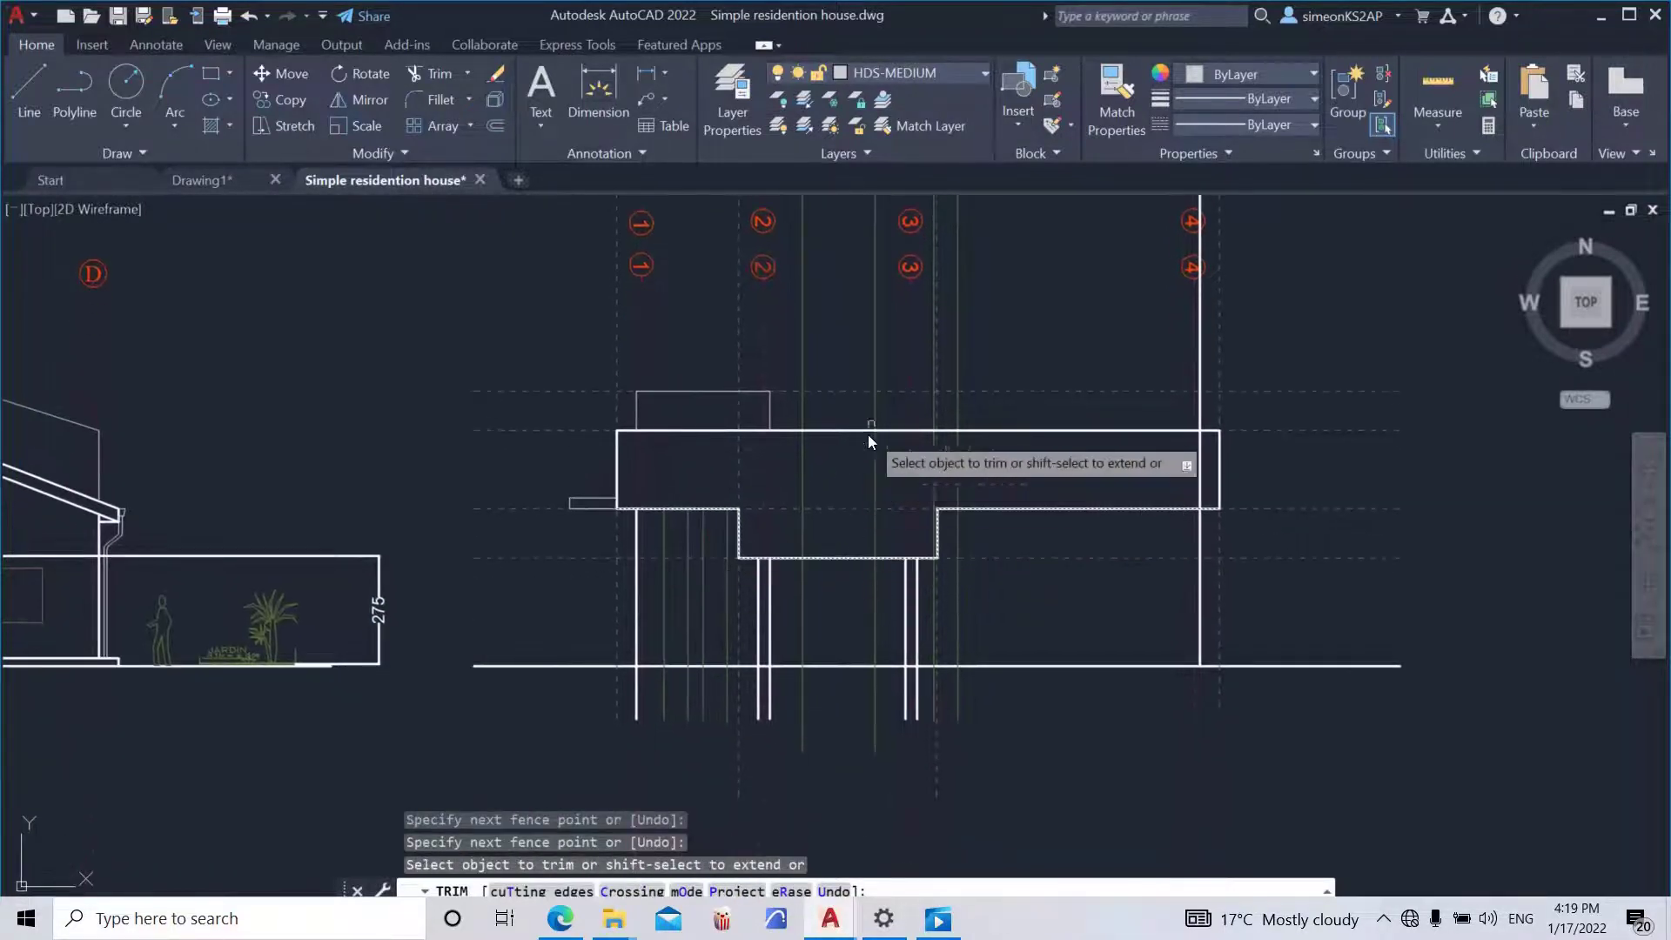
{"action": "left_click", "coordinate": [800, 336]}
{"action": "scroll", "coordinate": [952, 328], "scroll_direction": "up", "scroll_amount": 2}
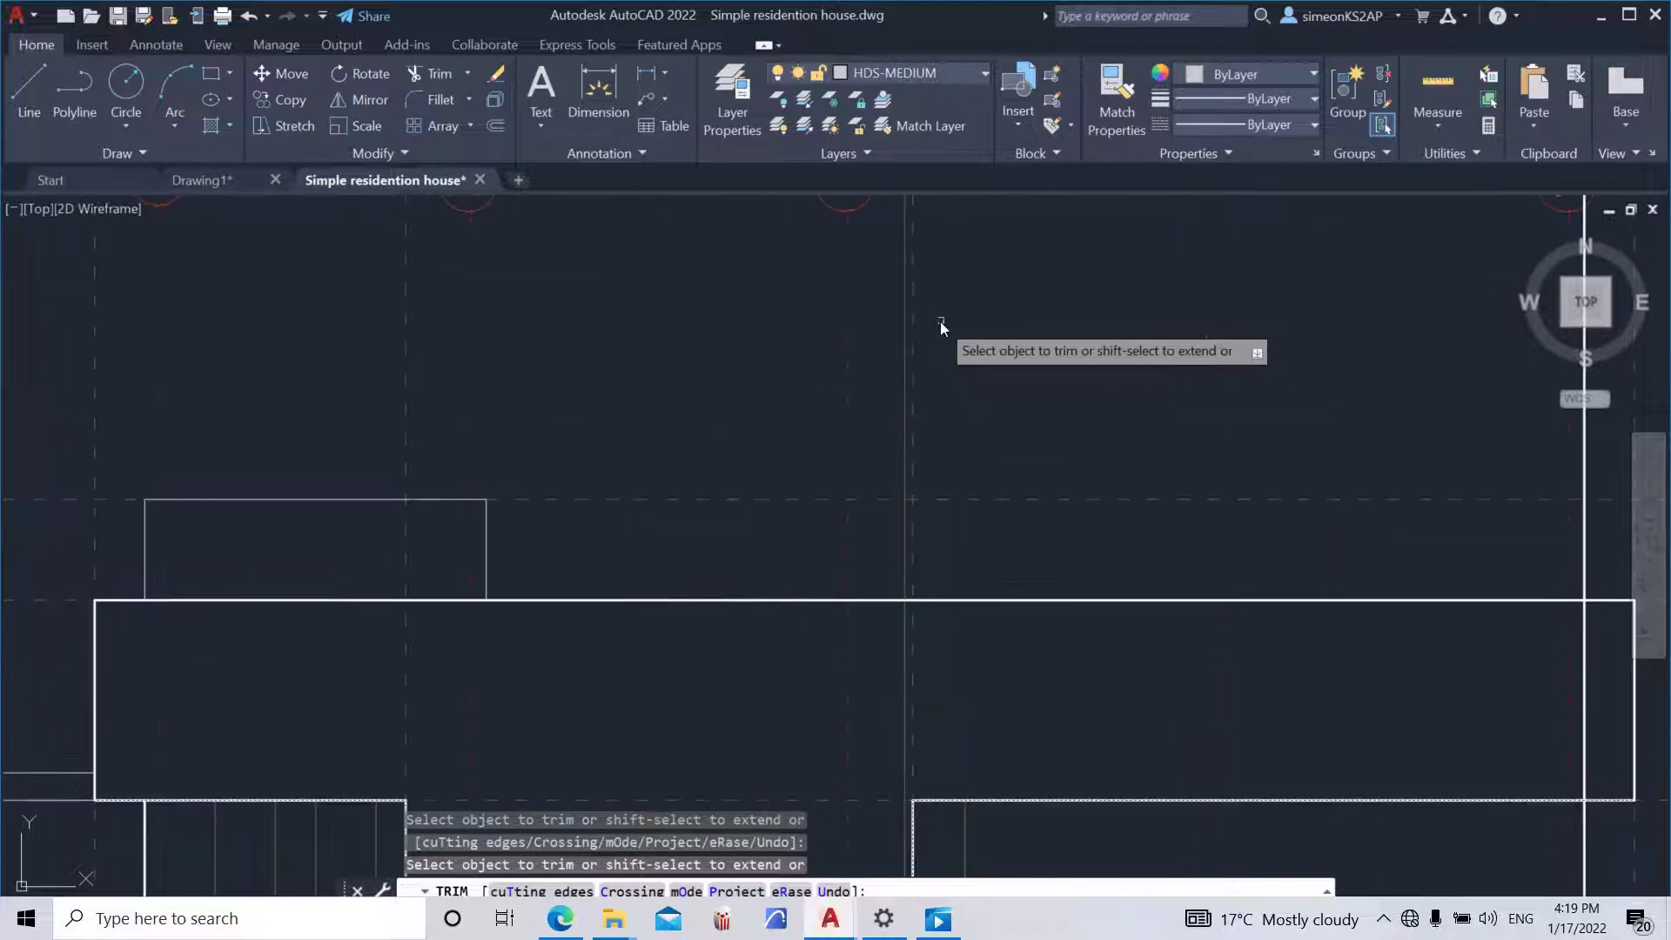
{"action": "scroll", "coordinate": [905, 335], "scroll_direction": "down", "scroll_amount": 4}
{"action": "scroll", "coordinate": [925, 460], "scroll_direction": "down", "scroll_amount": 2}
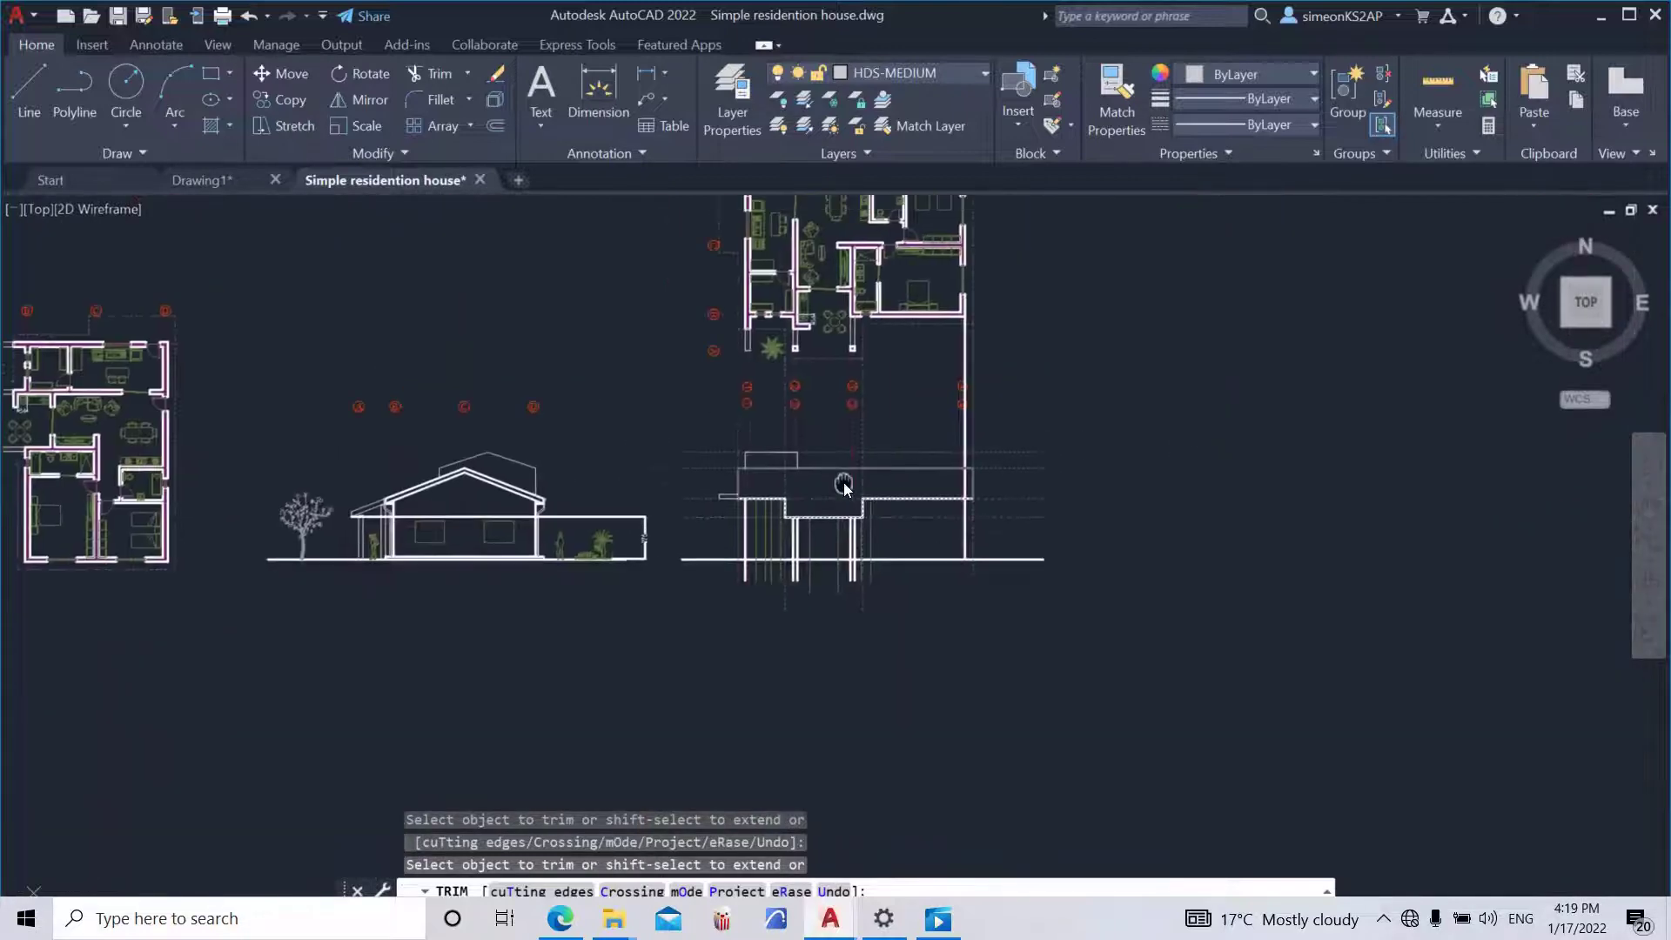
{"action": "scroll", "coordinate": [850, 485], "scroll_direction": "up", "scroll_amount": 6}
{"action": "key", "text": "Escape"}
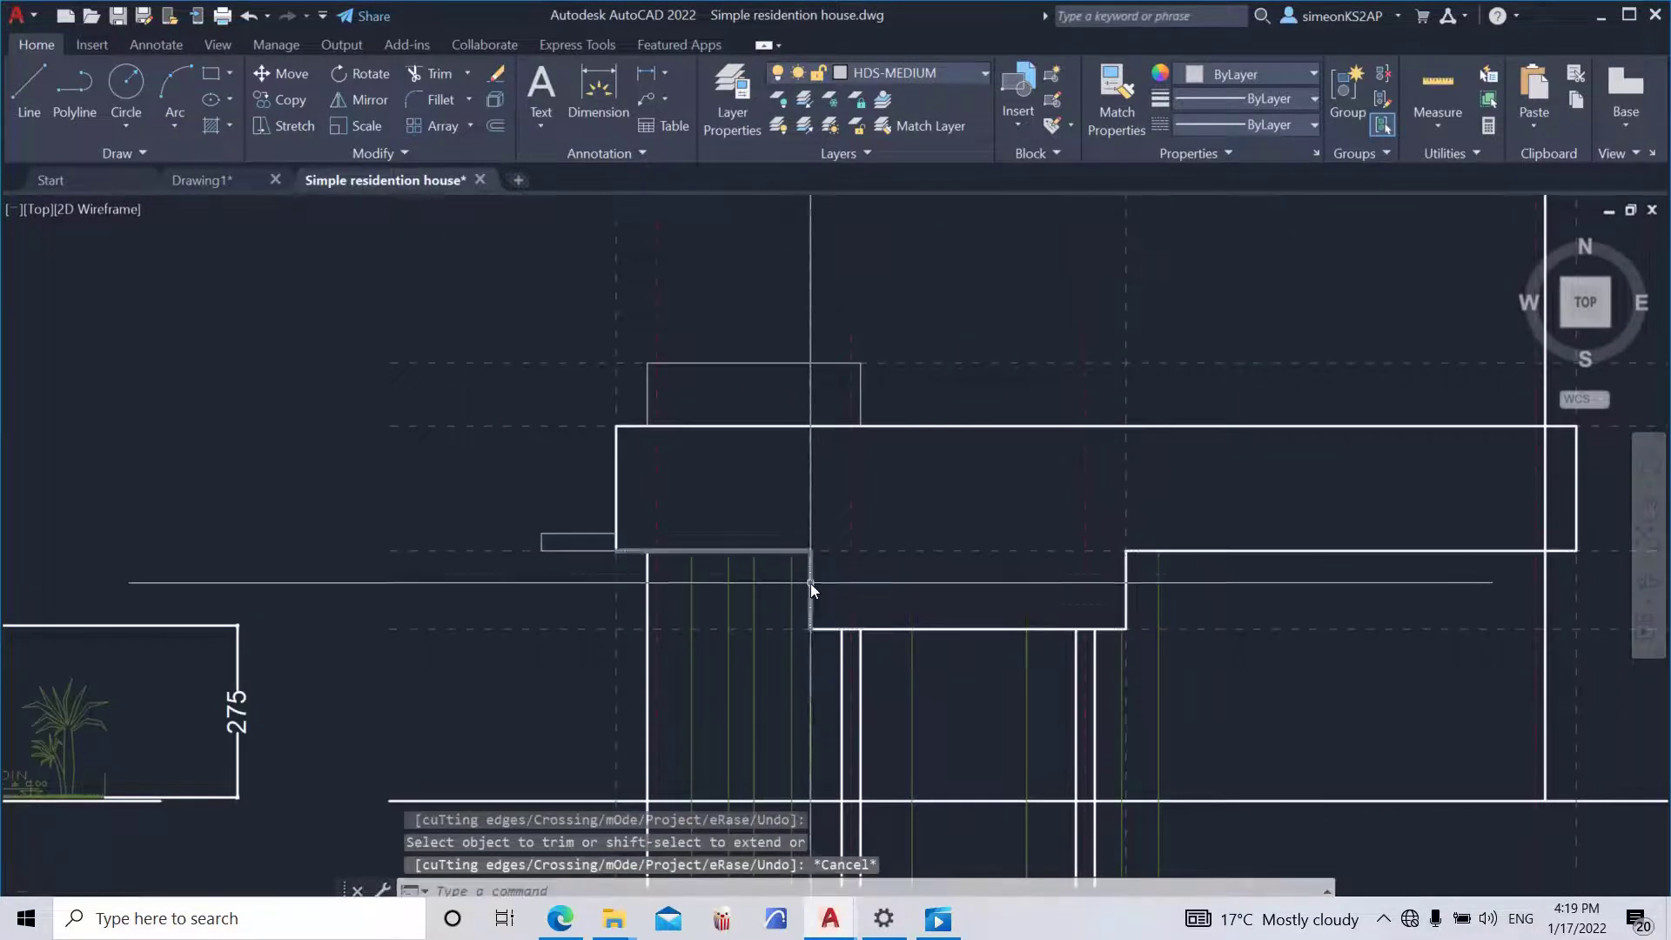
{"action": "scroll", "coordinate": [811, 583], "scroll_direction": "down", "scroll_amount": 4}
{"action": "scroll", "coordinate": [802, 582], "scroll_direction": "up", "scroll_amount": 4}
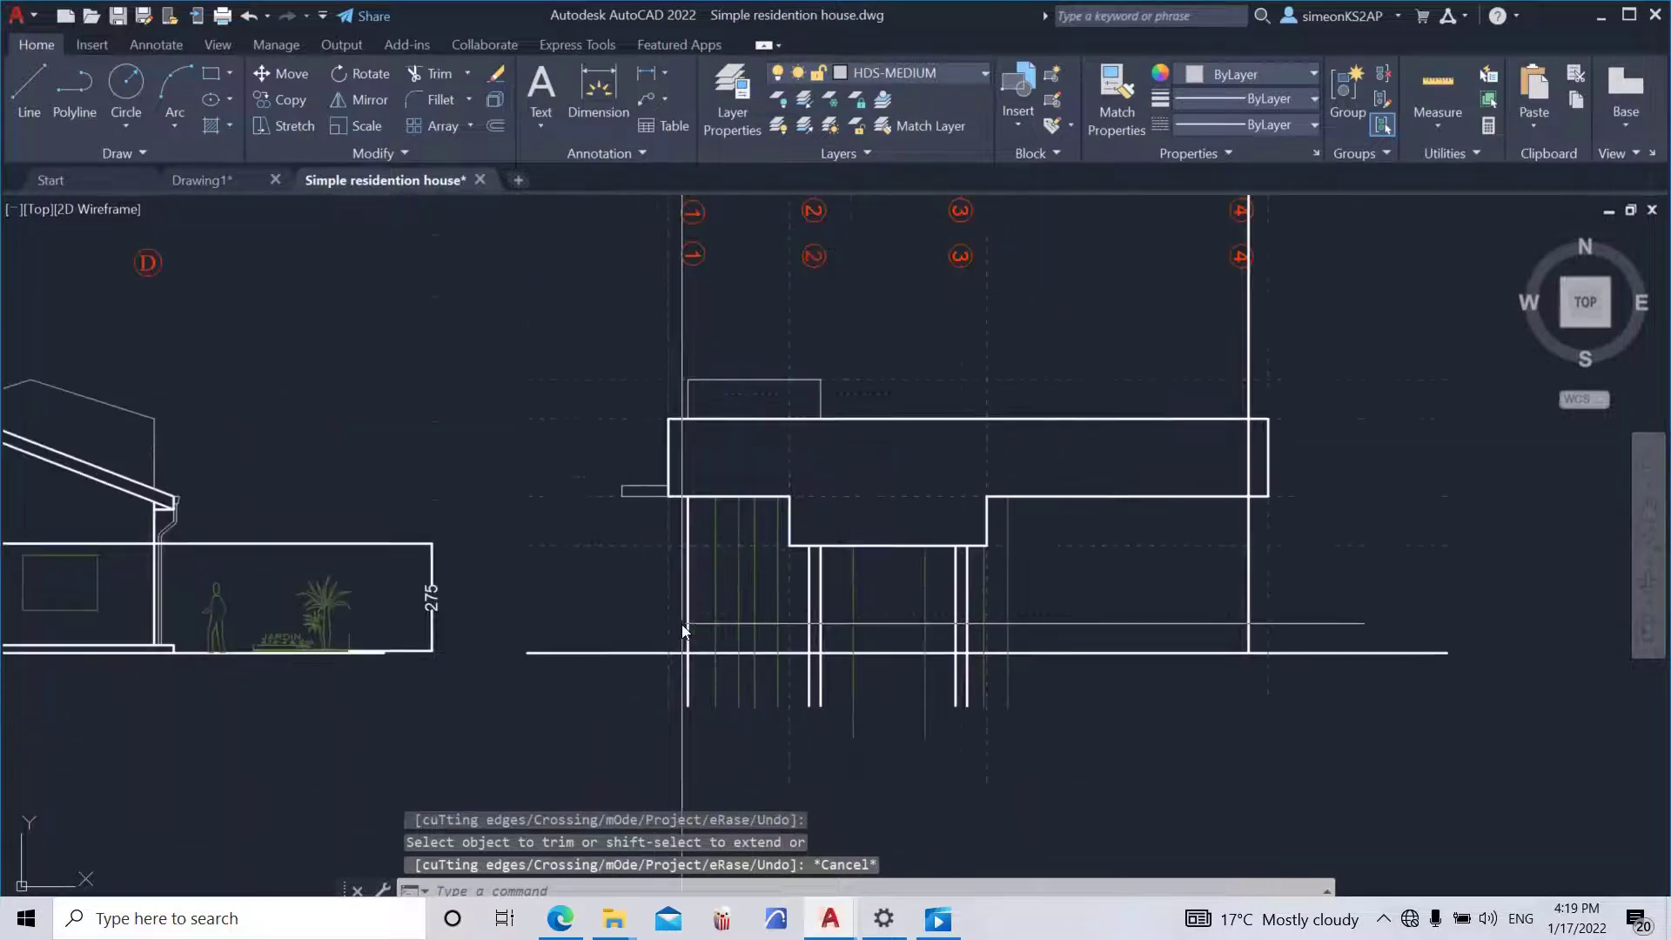
{"action": "scroll", "coordinate": [759, 571], "scroll_direction": "down", "scroll_amount": 2}
{"action": "middle_click_drag", "start_coordinate": [774, 573], "coordinate": [717, 581]}
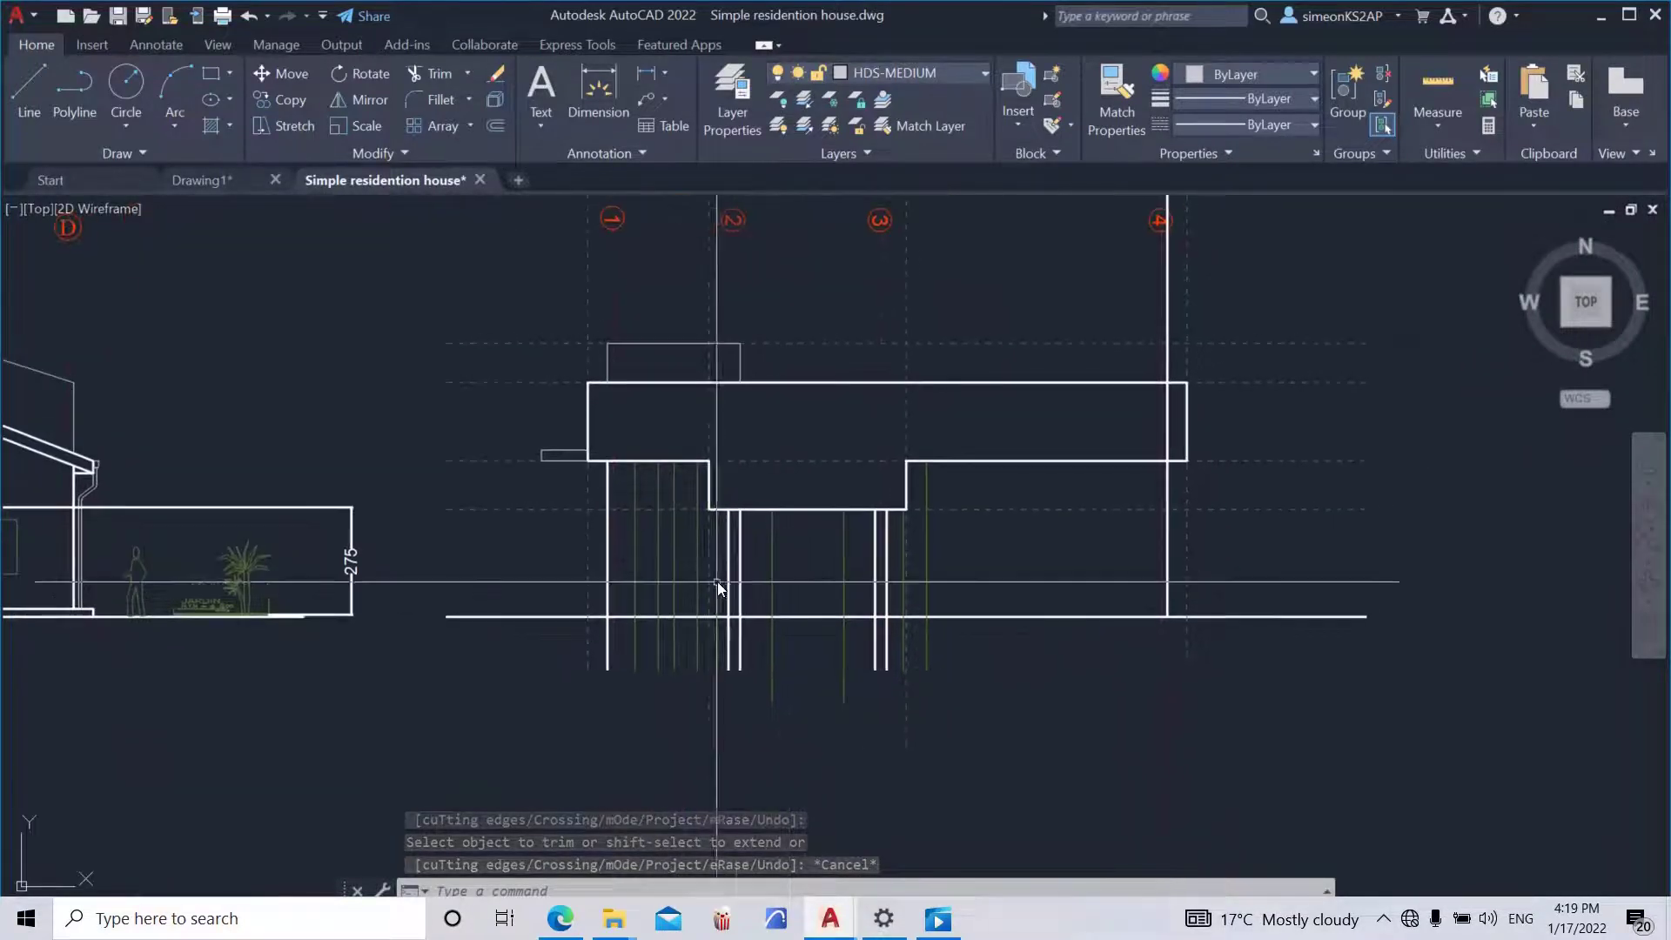
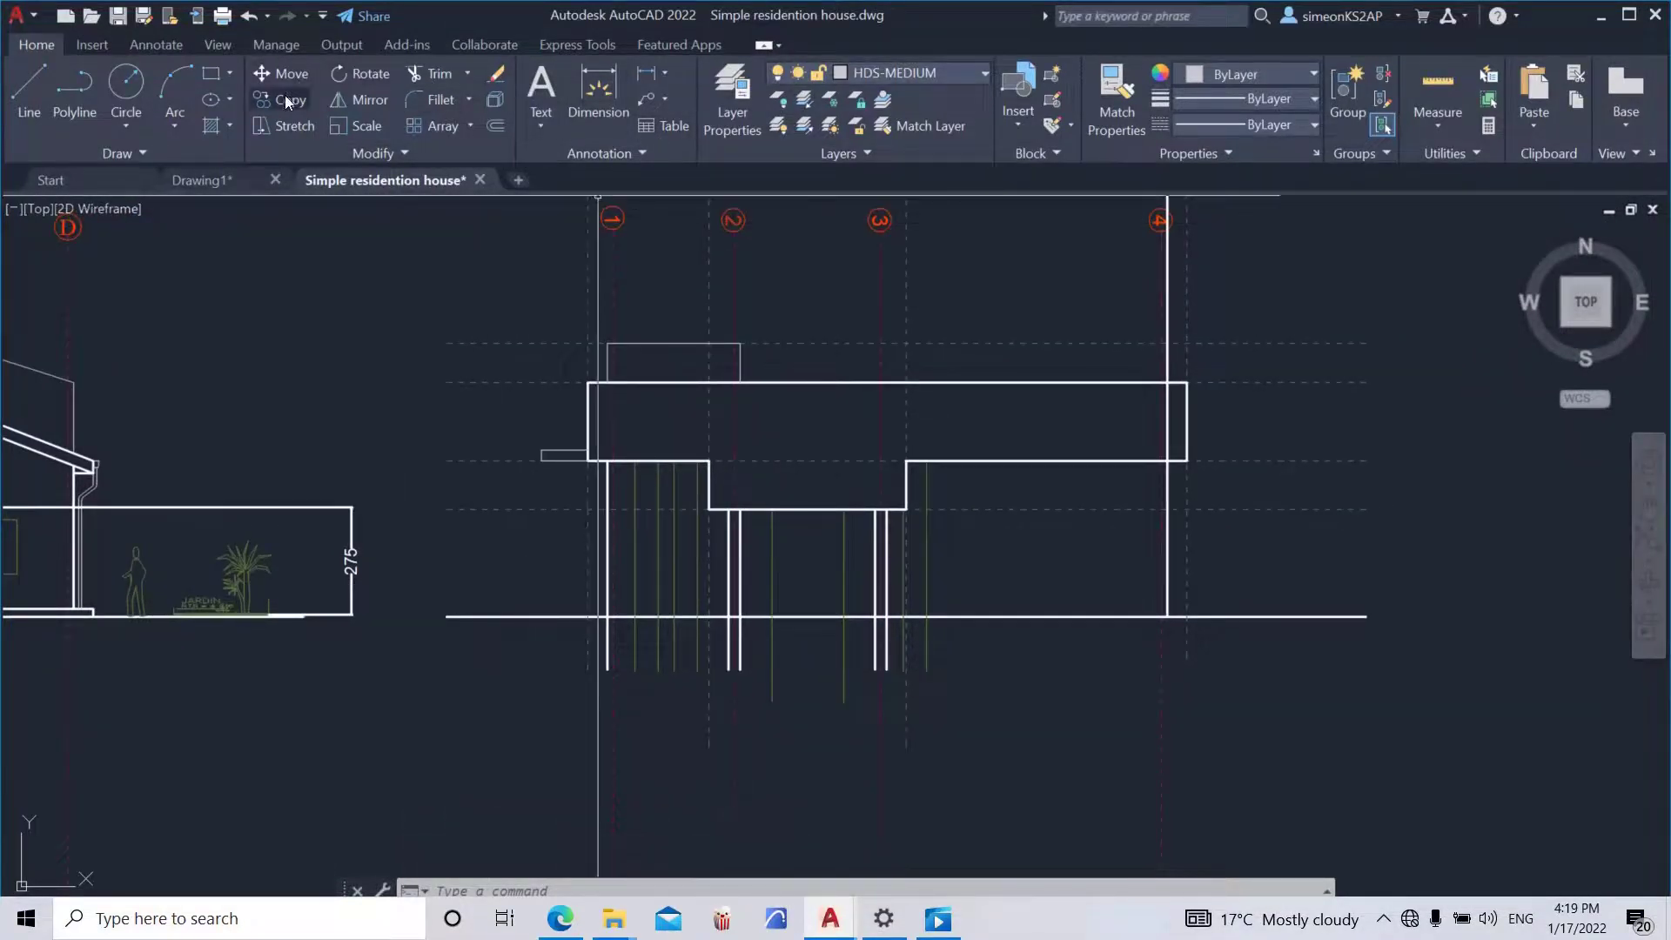
- Offset the ground line 90 upward to make the first plinth line
{"action": "left_click", "coordinate": [74, 91]}
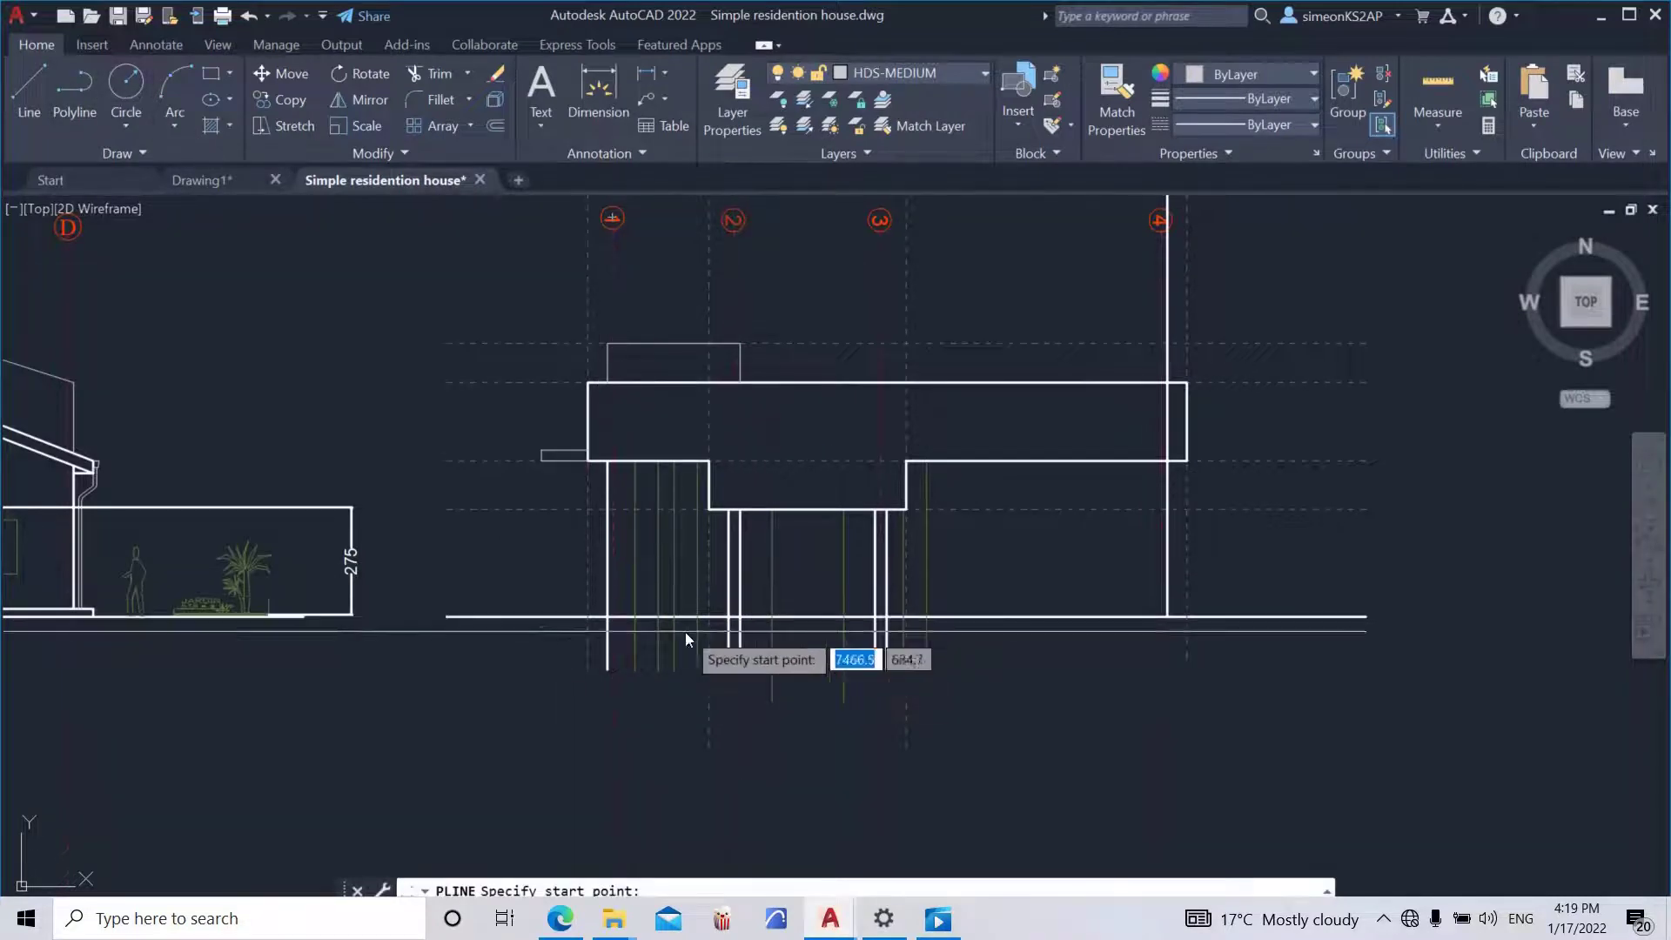
{"action": "key", "text": "Escape"}
{"action": "left_click", "coordinate": [494, 616]}
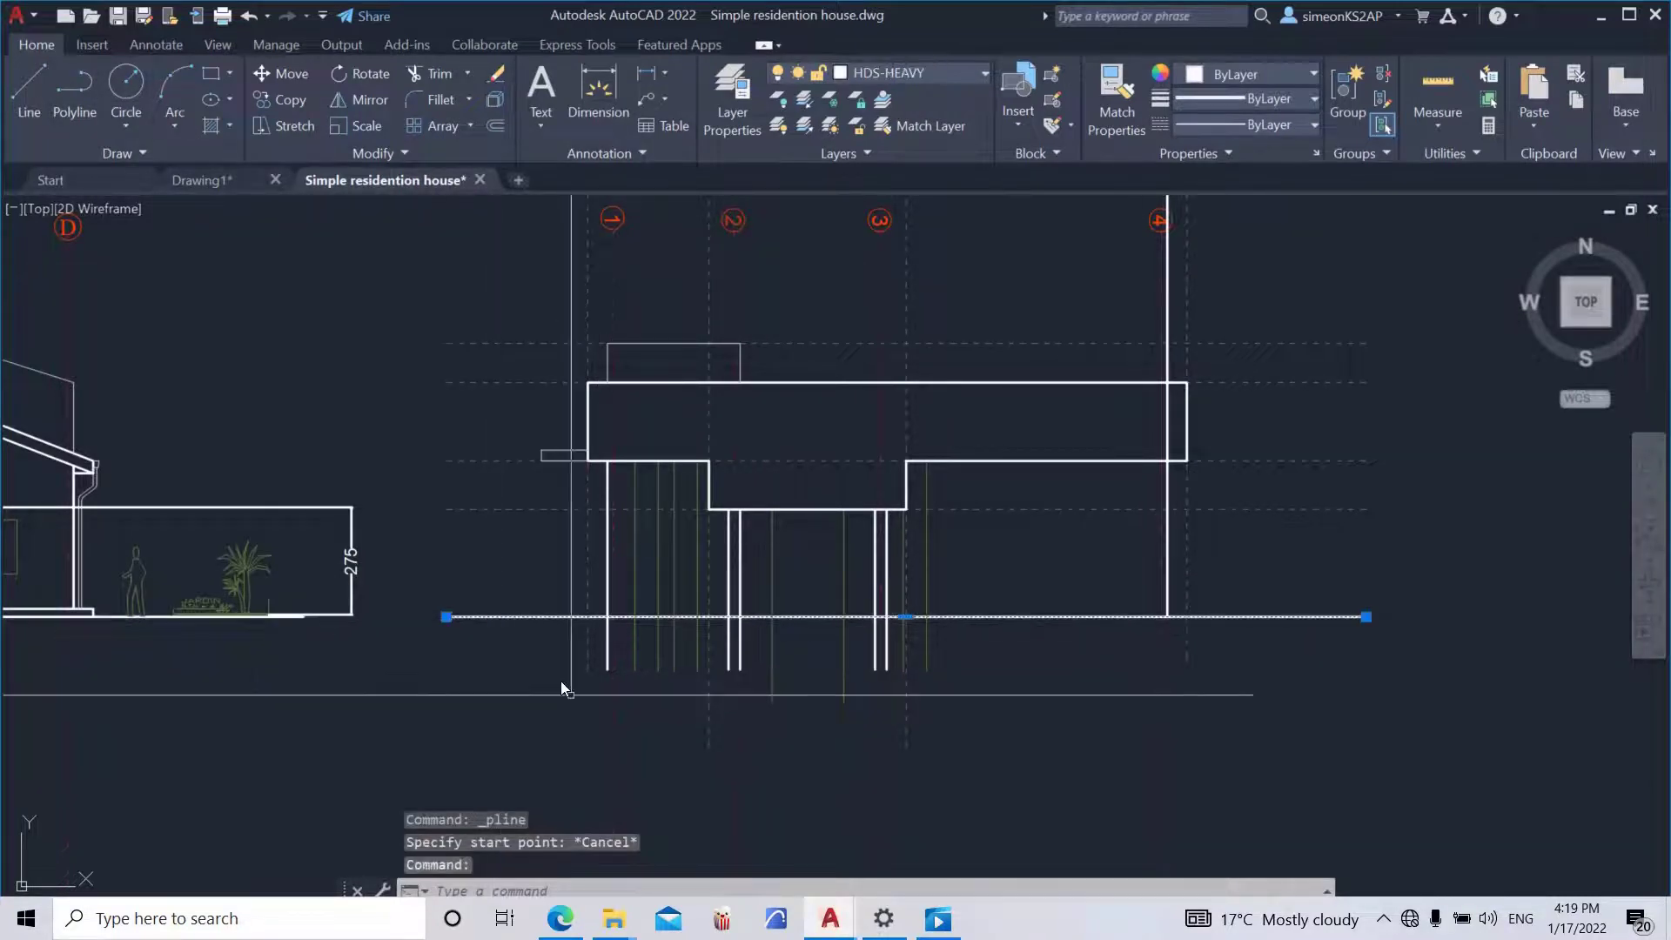
{"action": "left_click", "coordinate": [495, 125]}
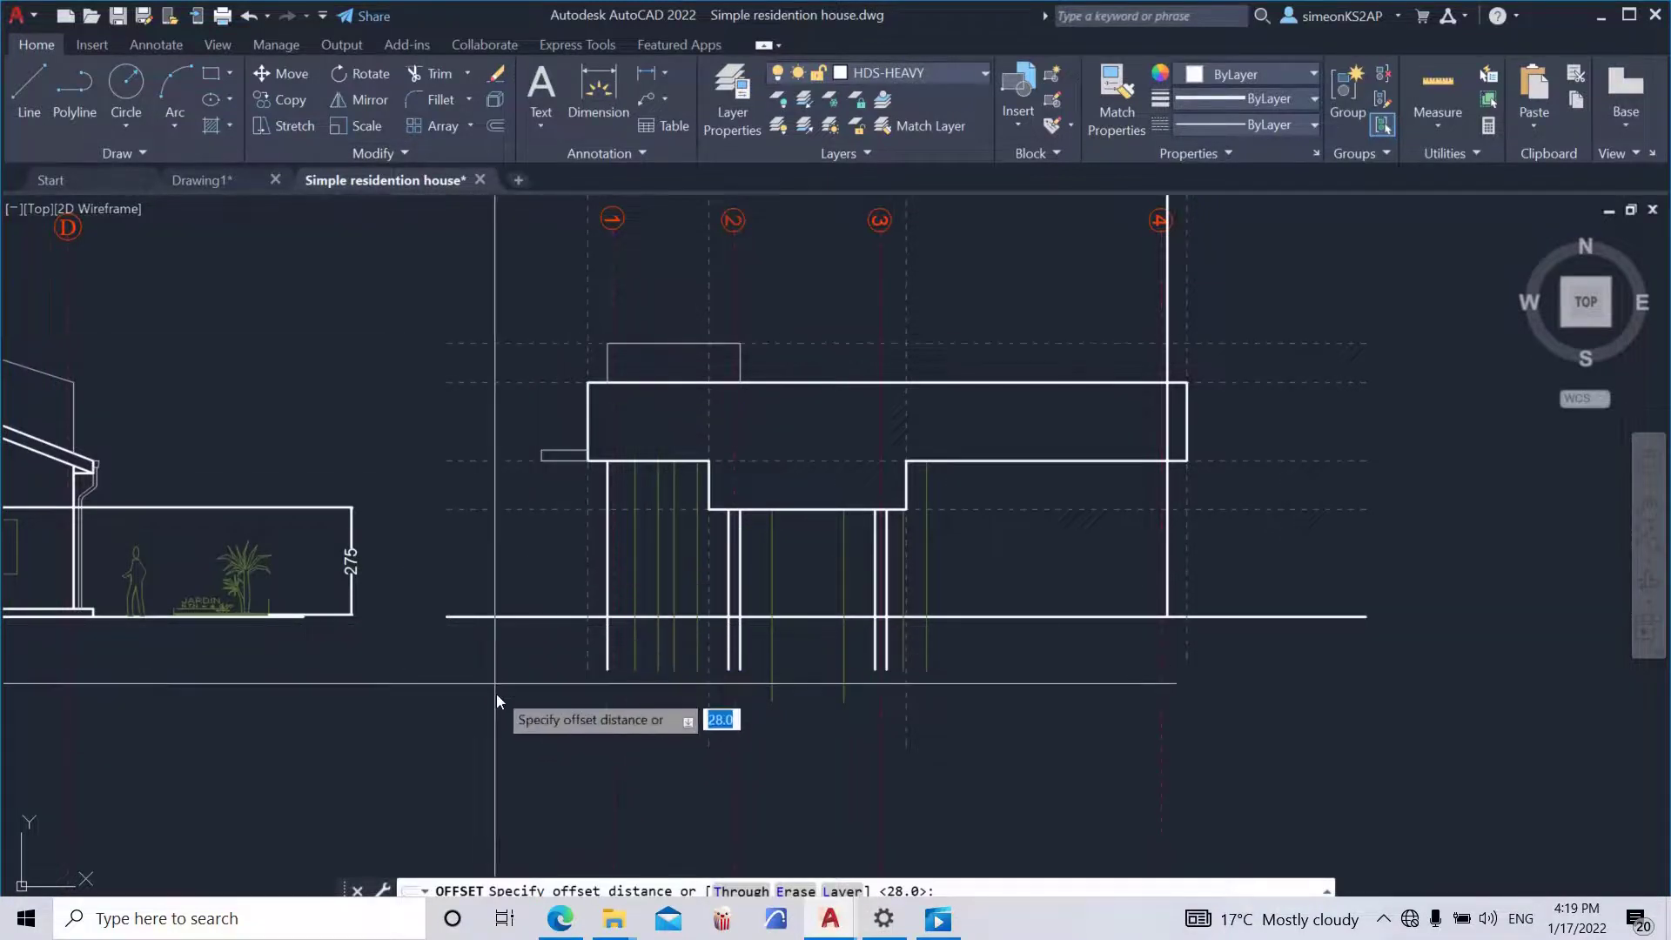
{"action": "type", "text": "90"}
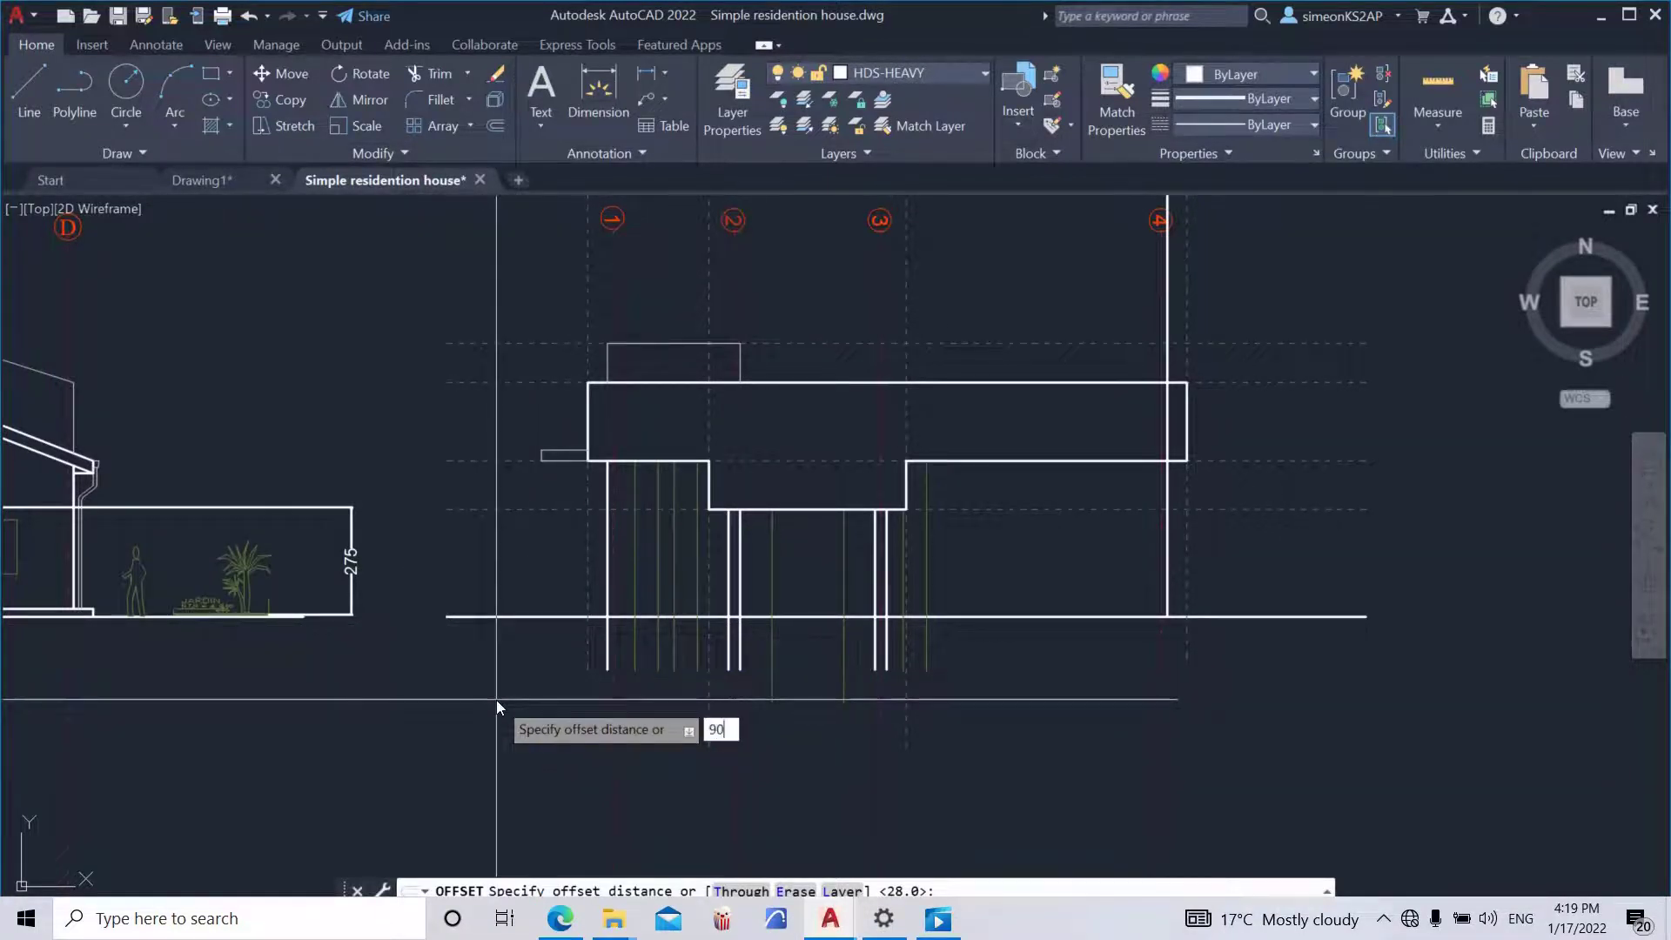
{"action": "key", "text": "Return"}
{"action": "left_click", "coordinate": [507, 613]}
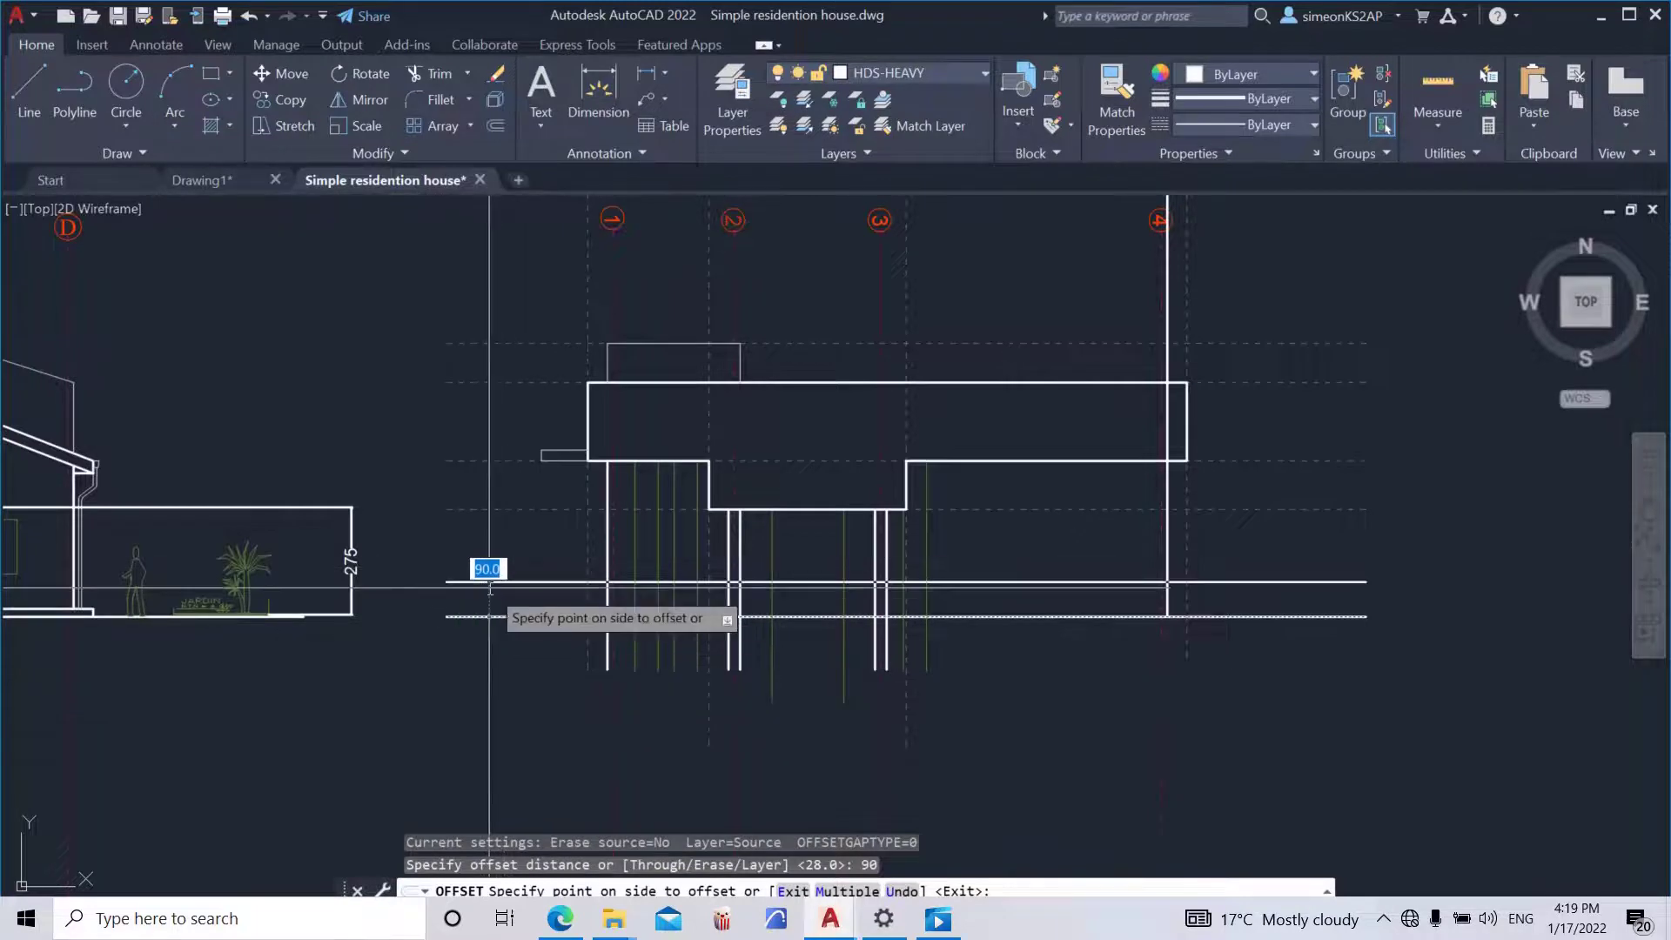
{"action": "key", "text": "Escape"}
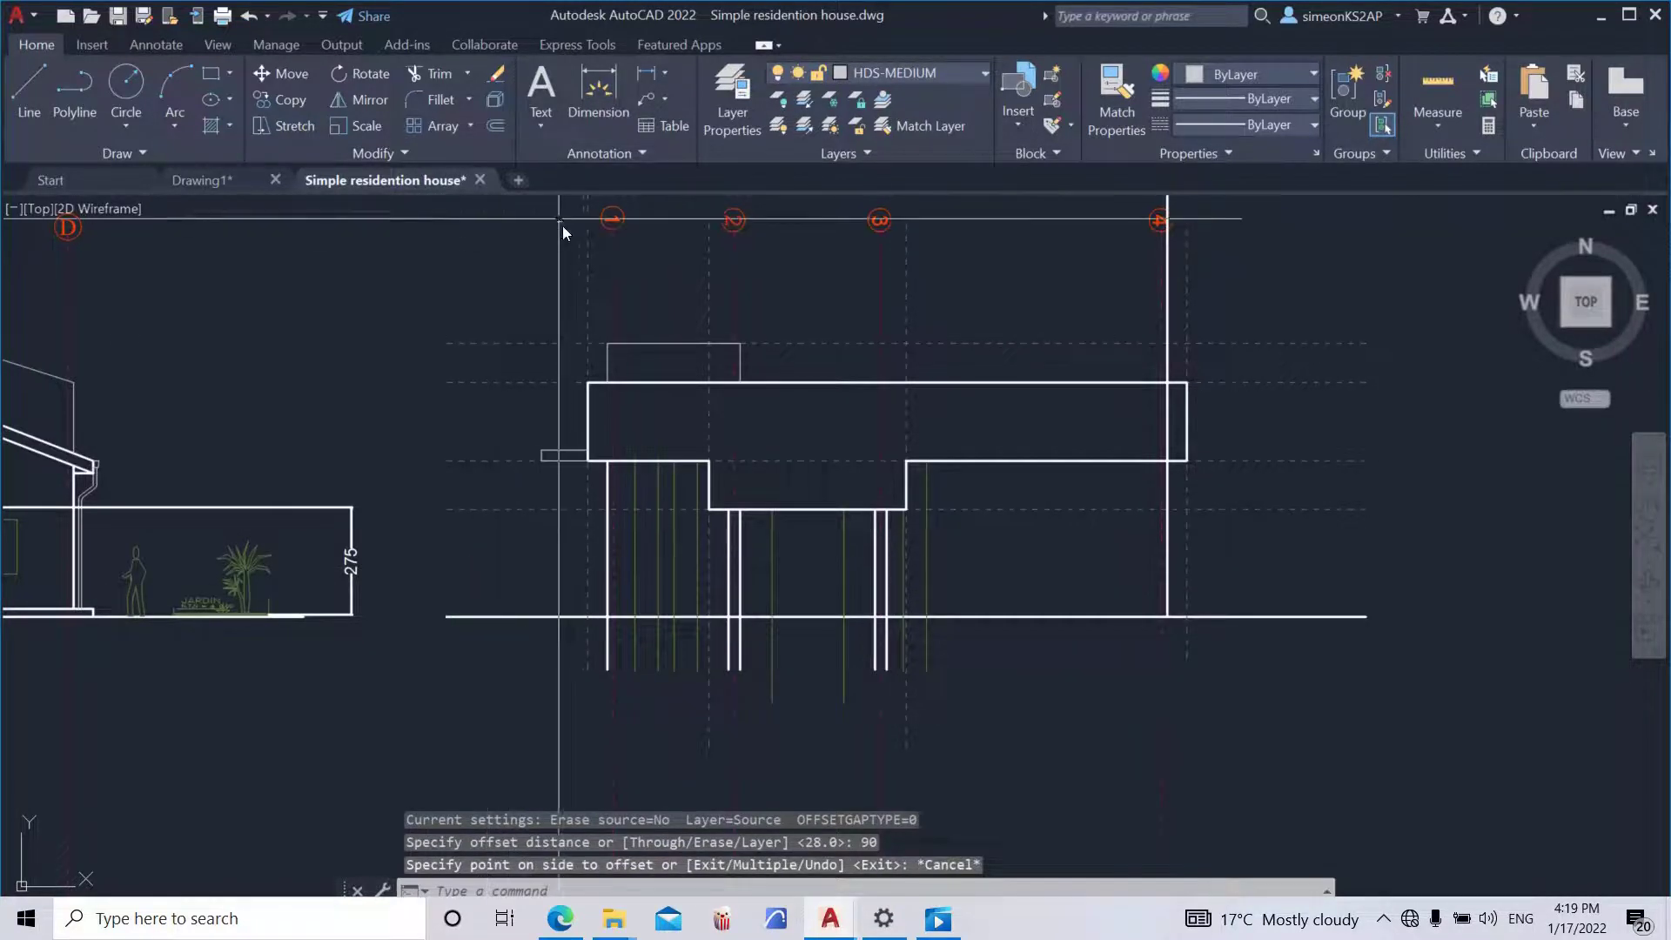
{"action": "left_click", "coordinate": [496, 125]}
{"action": "type", "text": "90"}
{"action": "key", "text": "Return"}
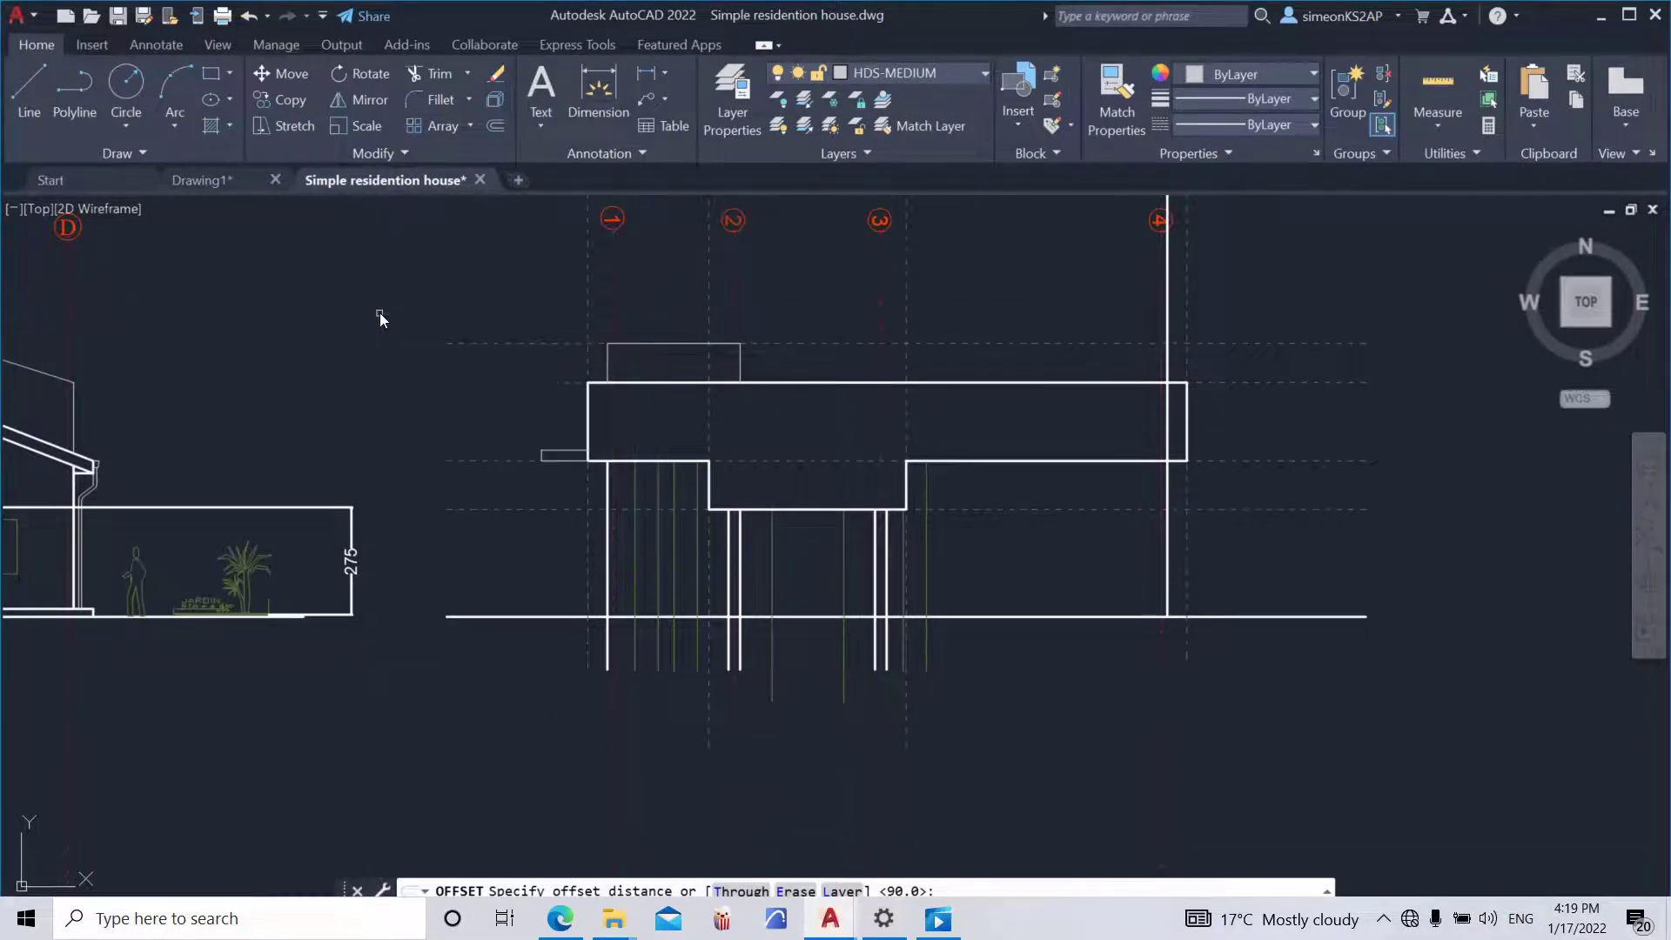
{"action": "left_click", "coordinate": [493, 614]}
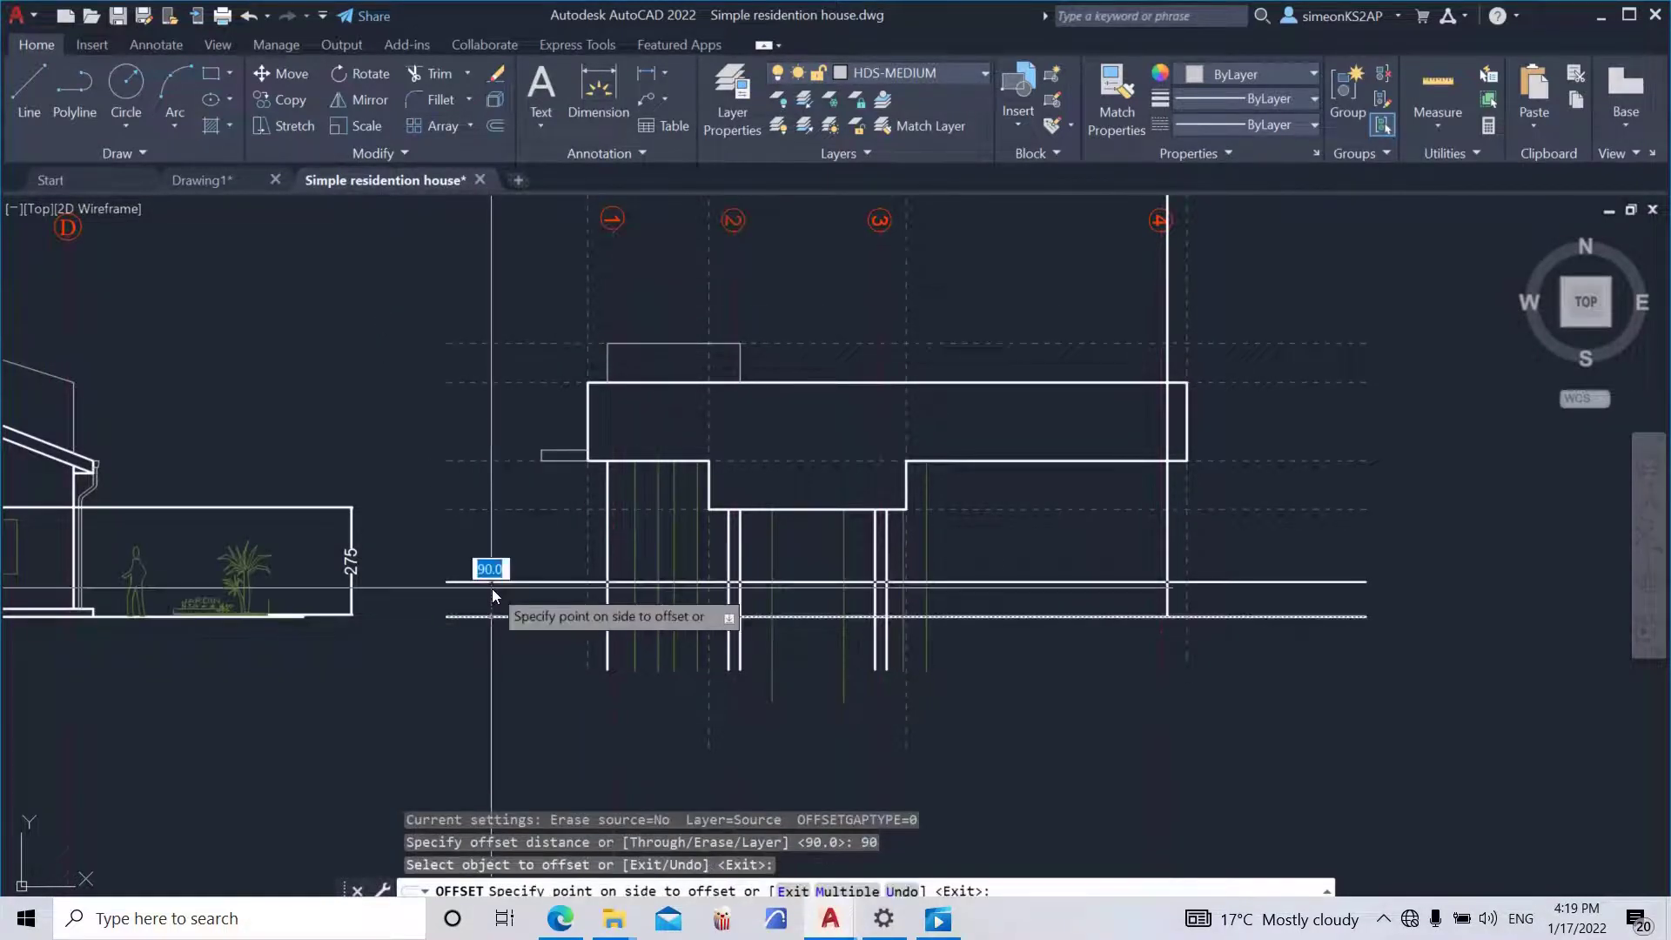
{"action": "left_click", "coordinate": [484, 560]}
{"action": "scroll", "coordinate": [528, 568], "scroll_direction": "up", "scroll_amount": 2}
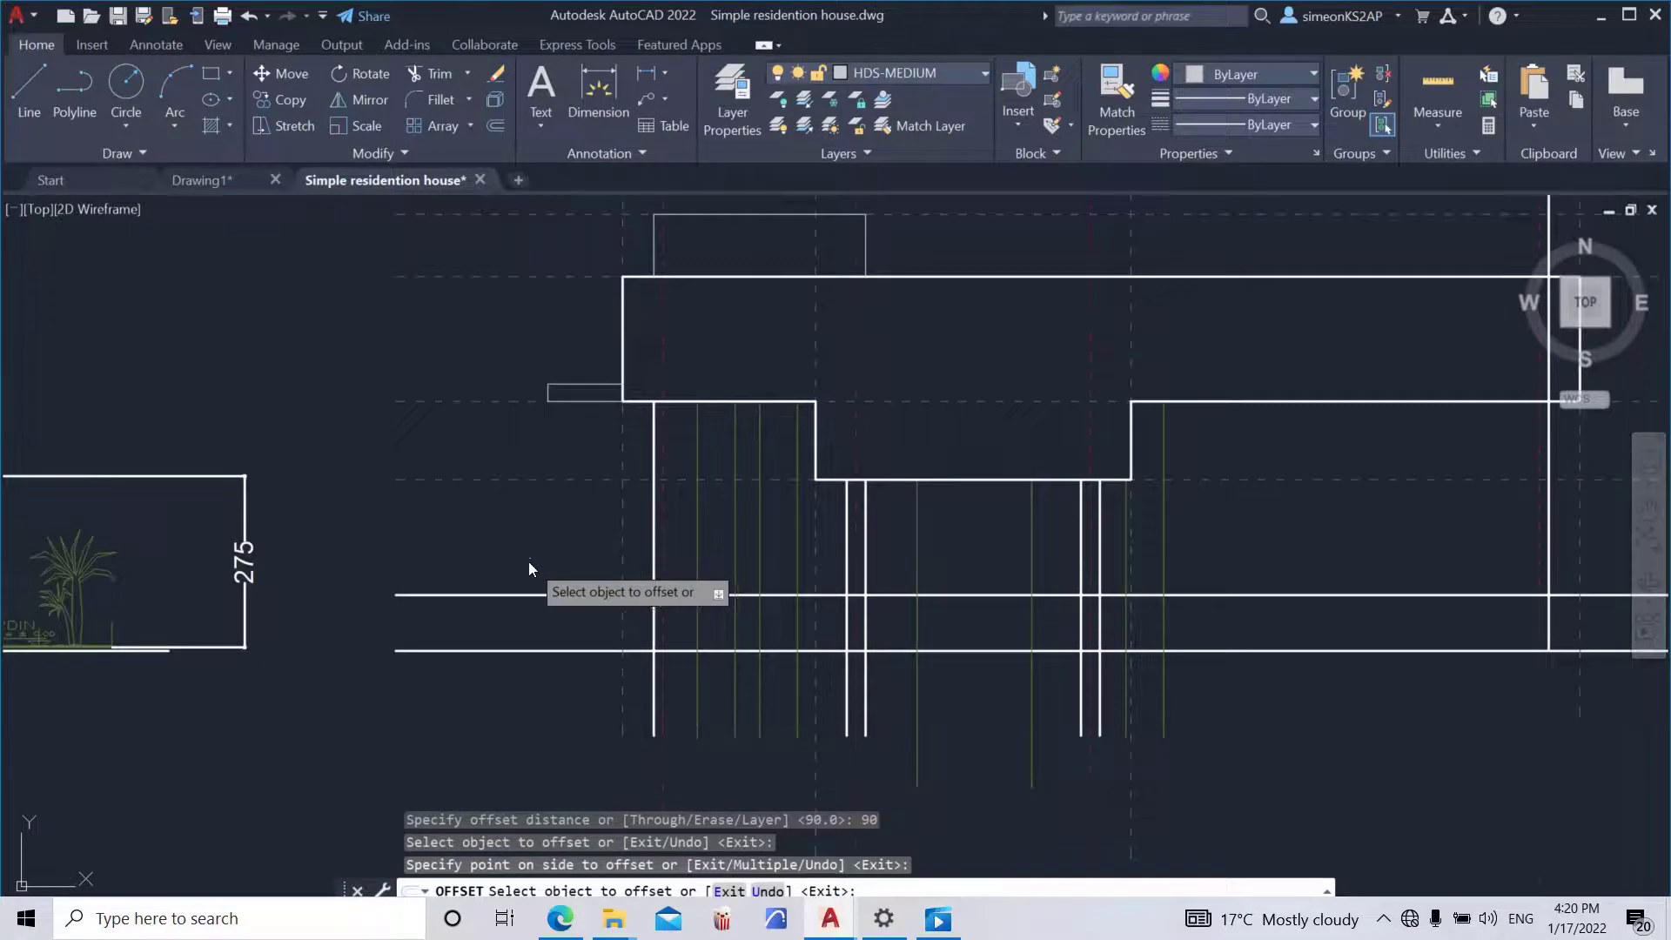
{"action": "middle_click_drag", "start_coordinate": [548, 576], "coordinate": [574, 580]}
{"action": "key", "text": "Return"}
{"action": "key", "text": "Return"}
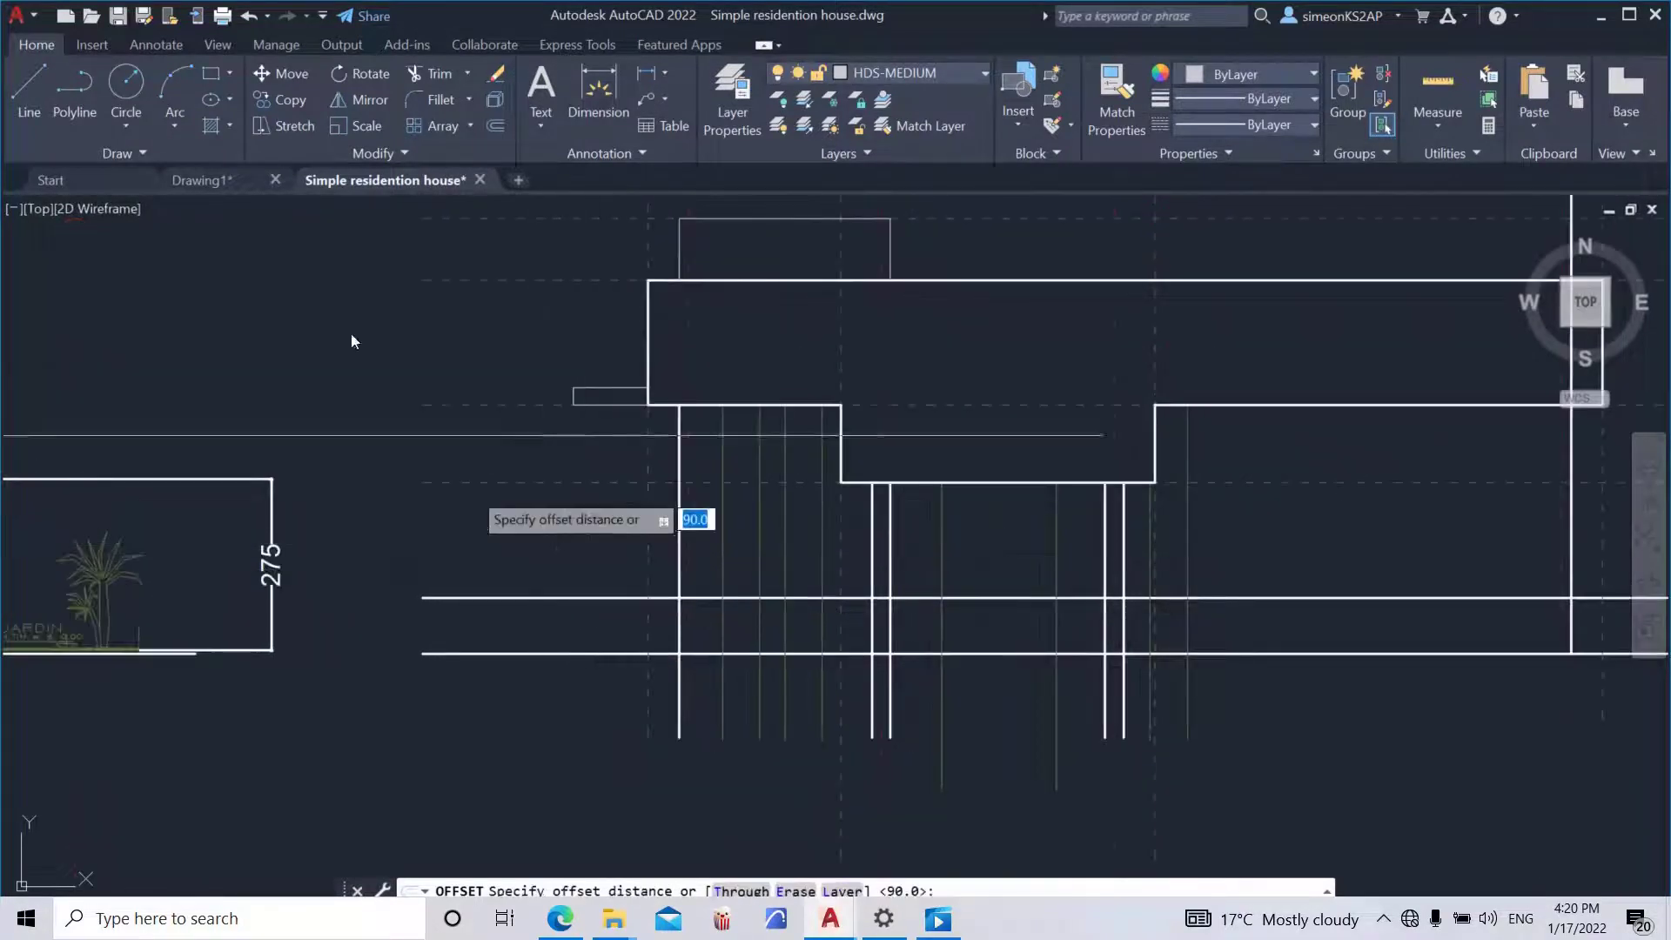
- Offset that new line a further 120 upward
{"action": "left_click", "coordinate": [492, 131]}
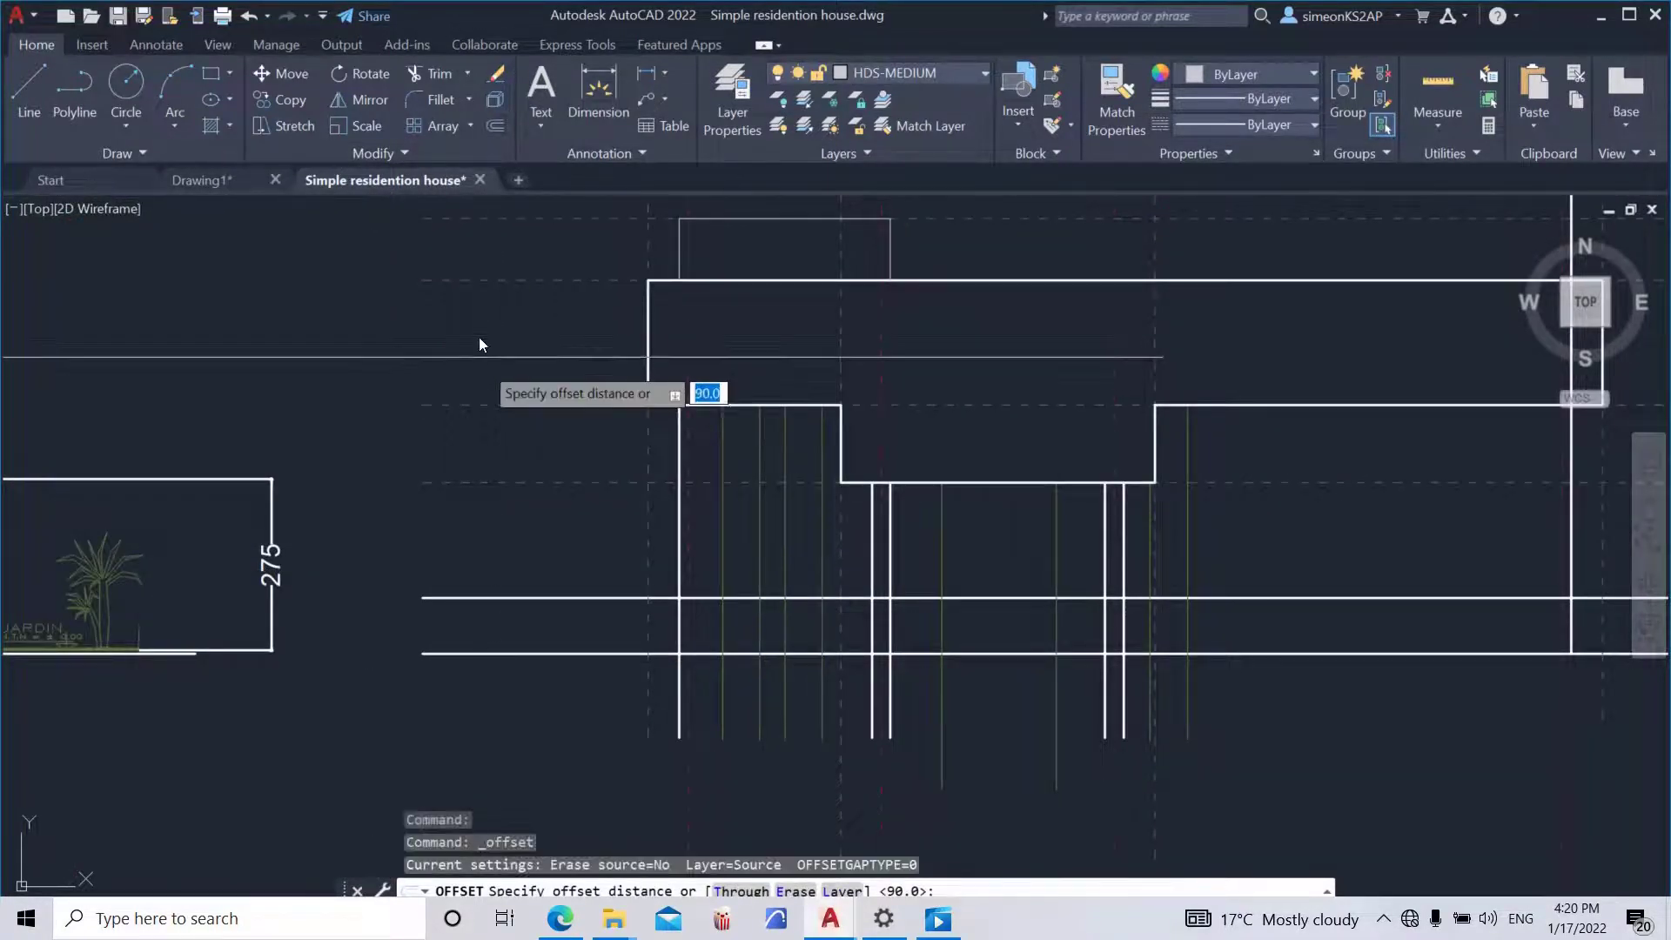
{"action": "type", "text": "120"}
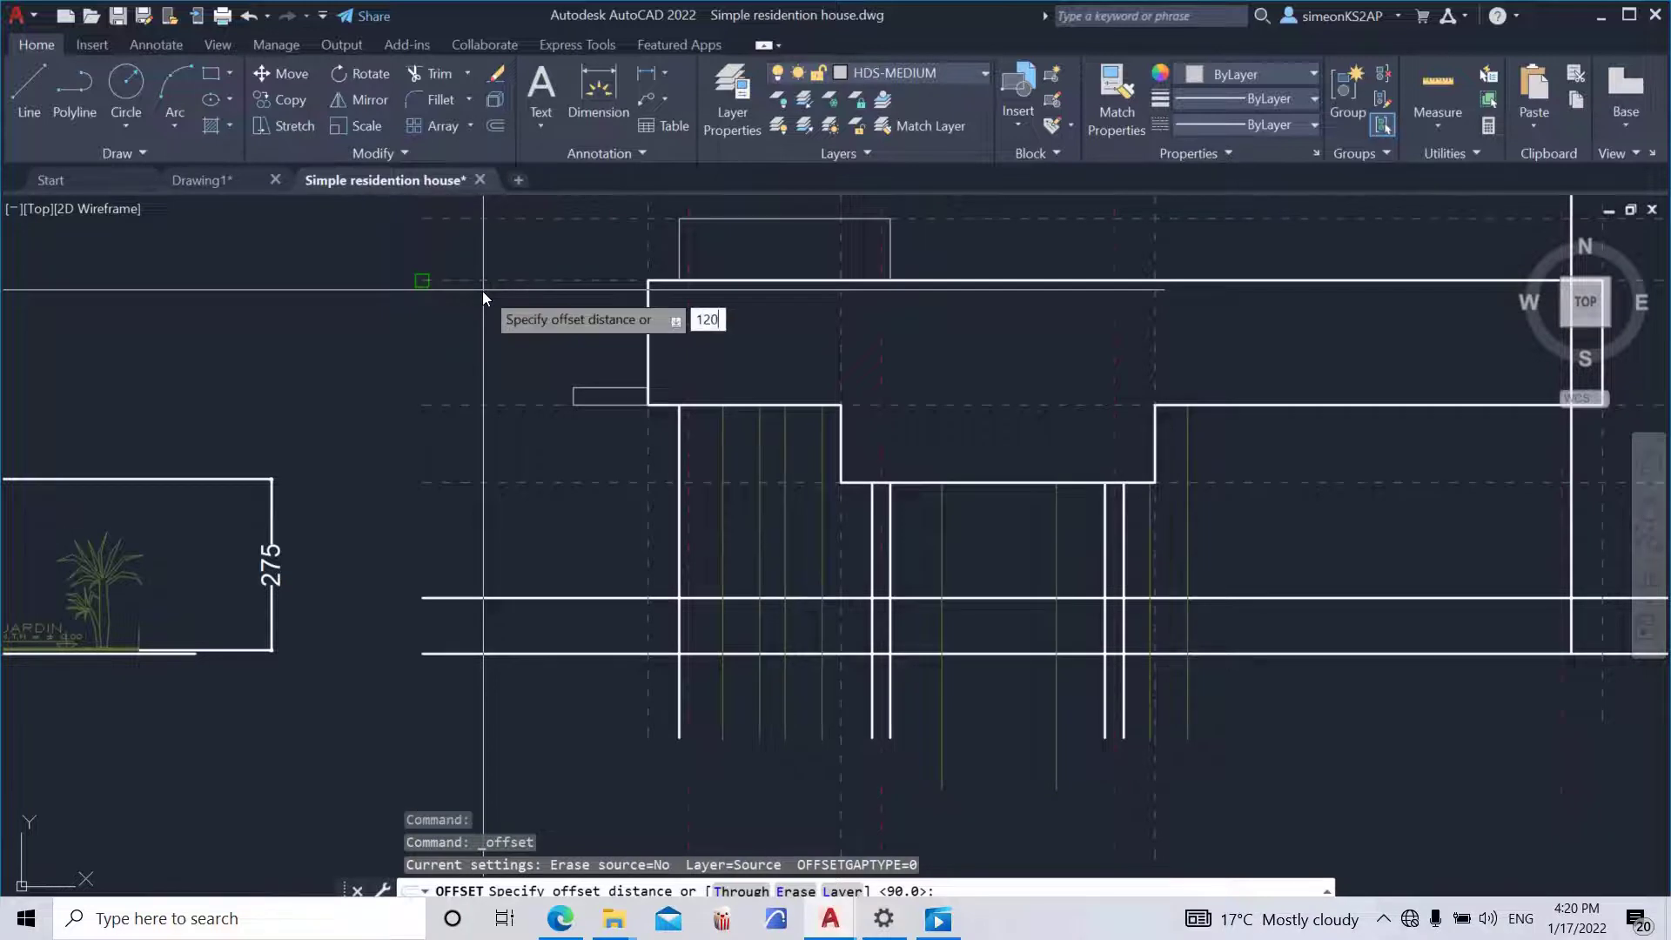
{"action": "key", "text": "Return"}
{"action": "left_click", "coordinate": [473, 598]}
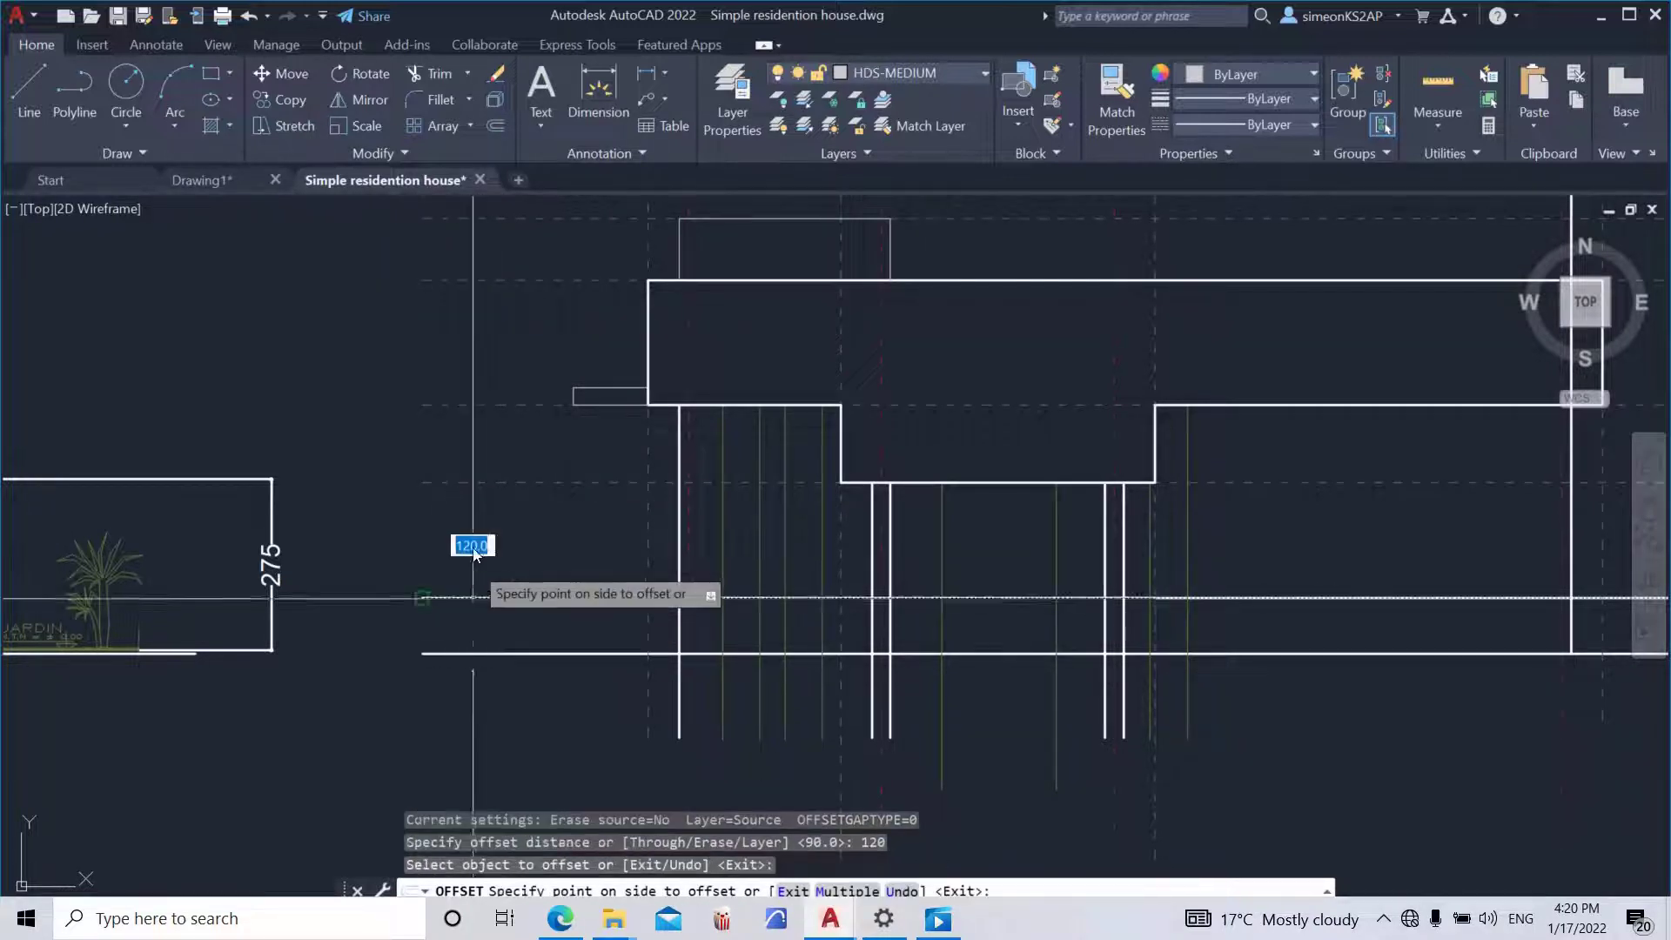
{"action": "left_click", "coordinate": [487, 556]}
{"action": "scroll", "coordinate": [743, 574], "scroll_direction": "down", "scroll_amount": 4}
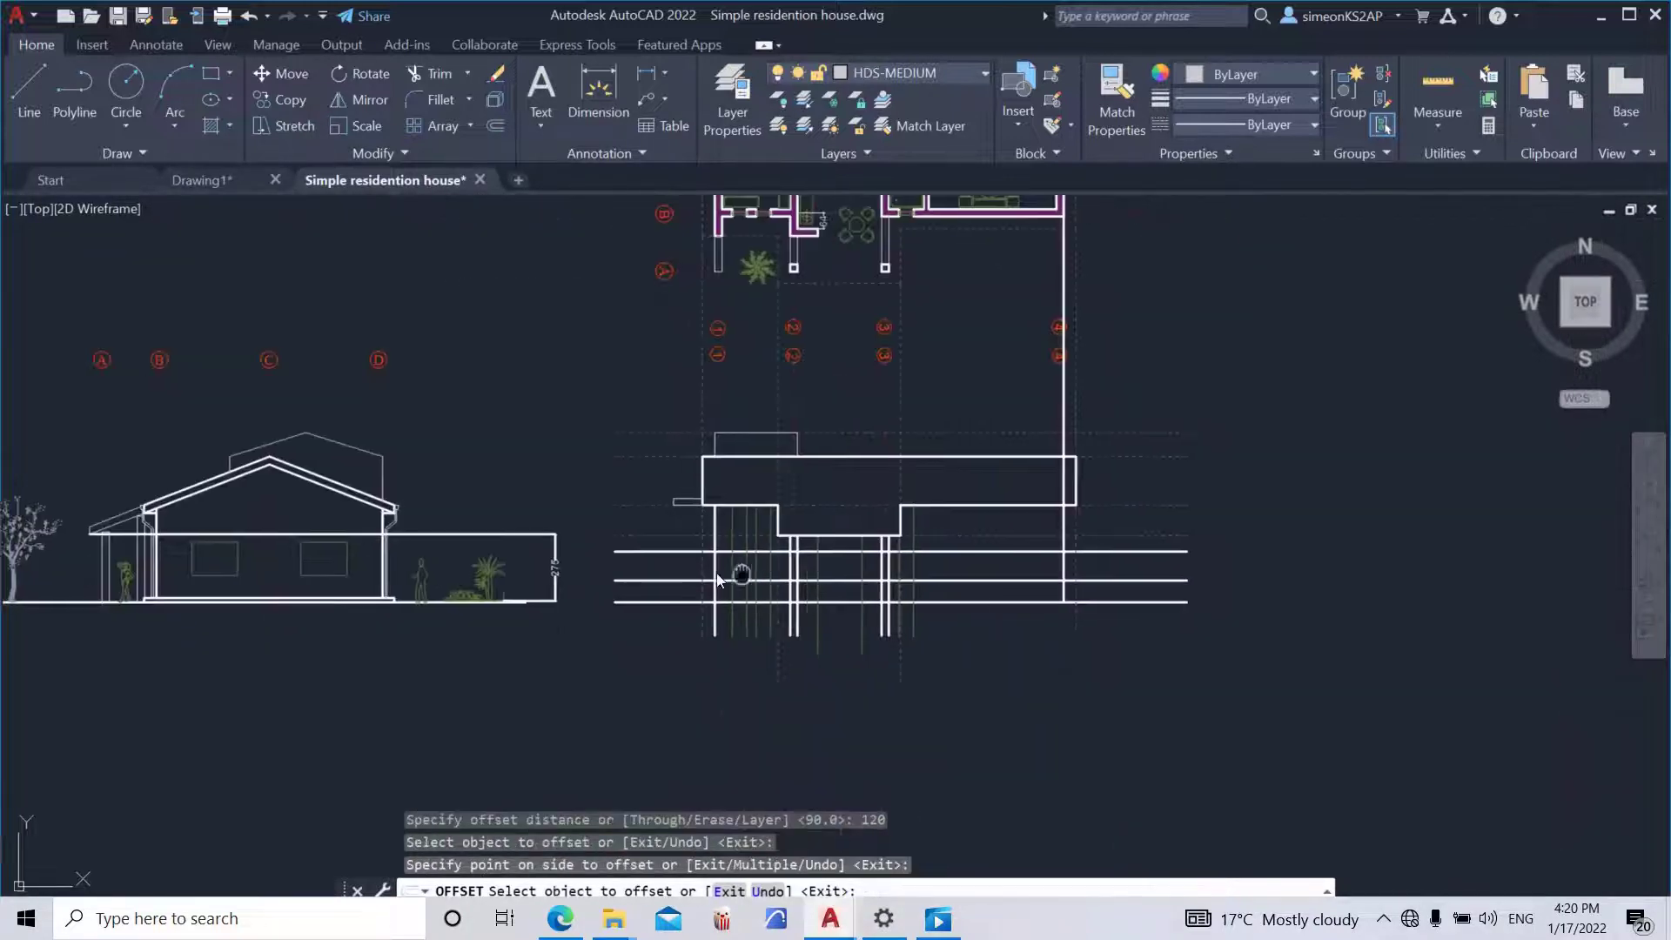
{"action": "scroll", "coordinate": [662, 574], "scroll_direction": "up", "scroll_amount": 4}
{"action": "key", "text": "Escape"}
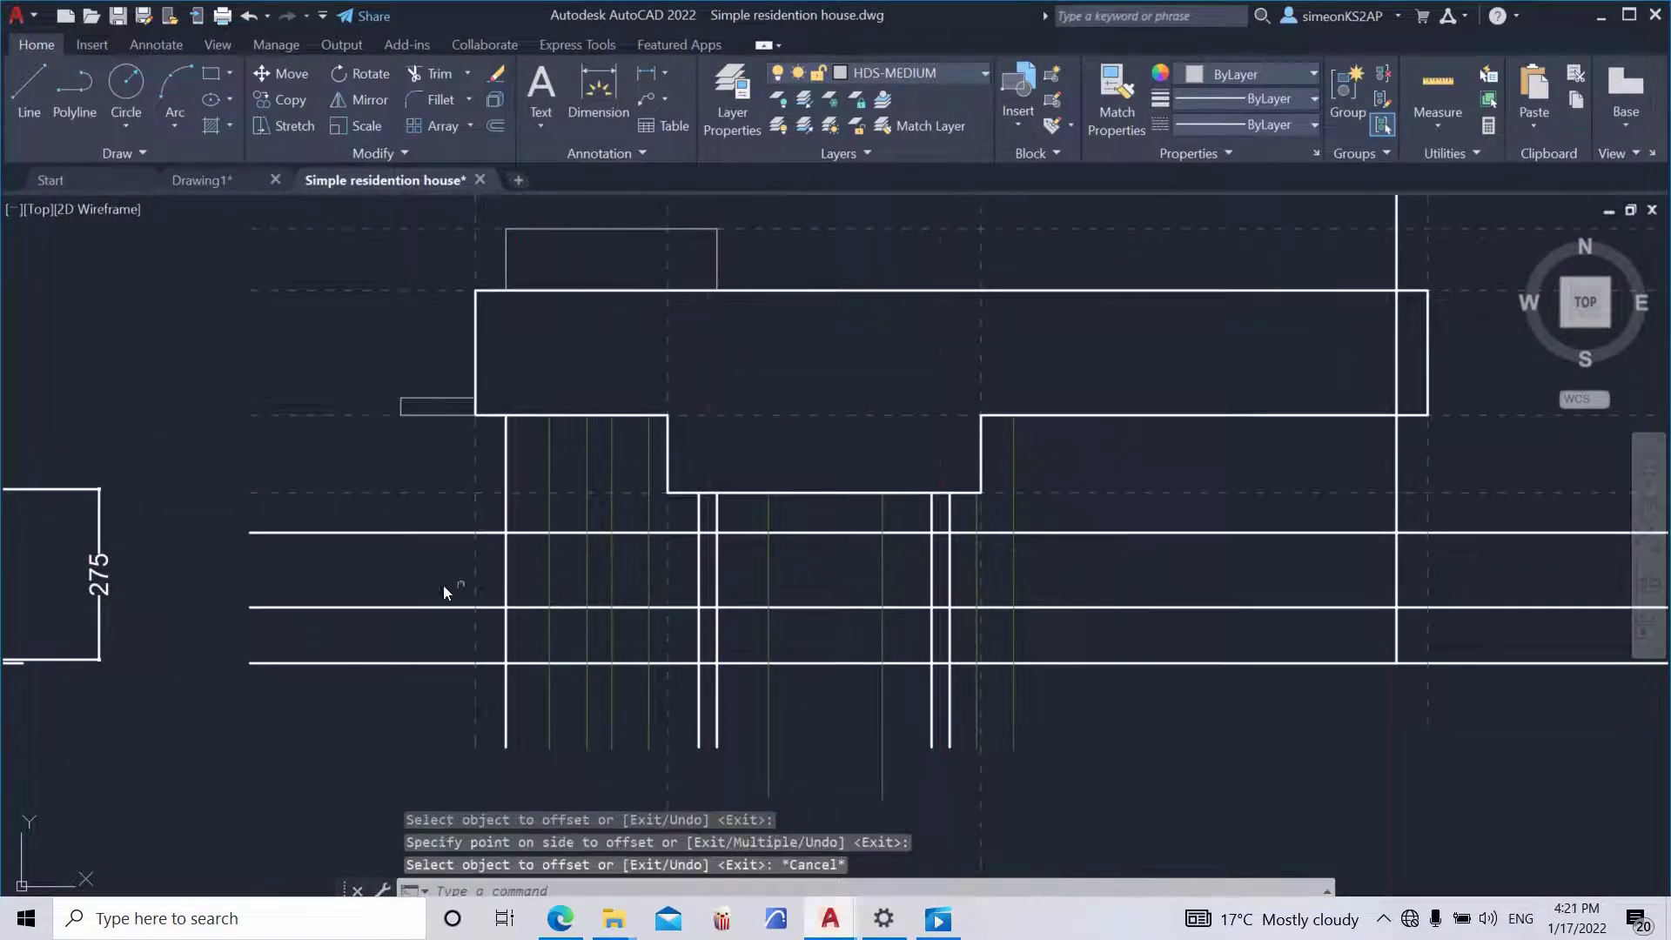
- Move the two new horizontal lines onto the HDS-LIGHT layer
{"action": "left_click", "coordinate": [408, 624]}
{"action": "left_click", "coordinate": [359, 515]}
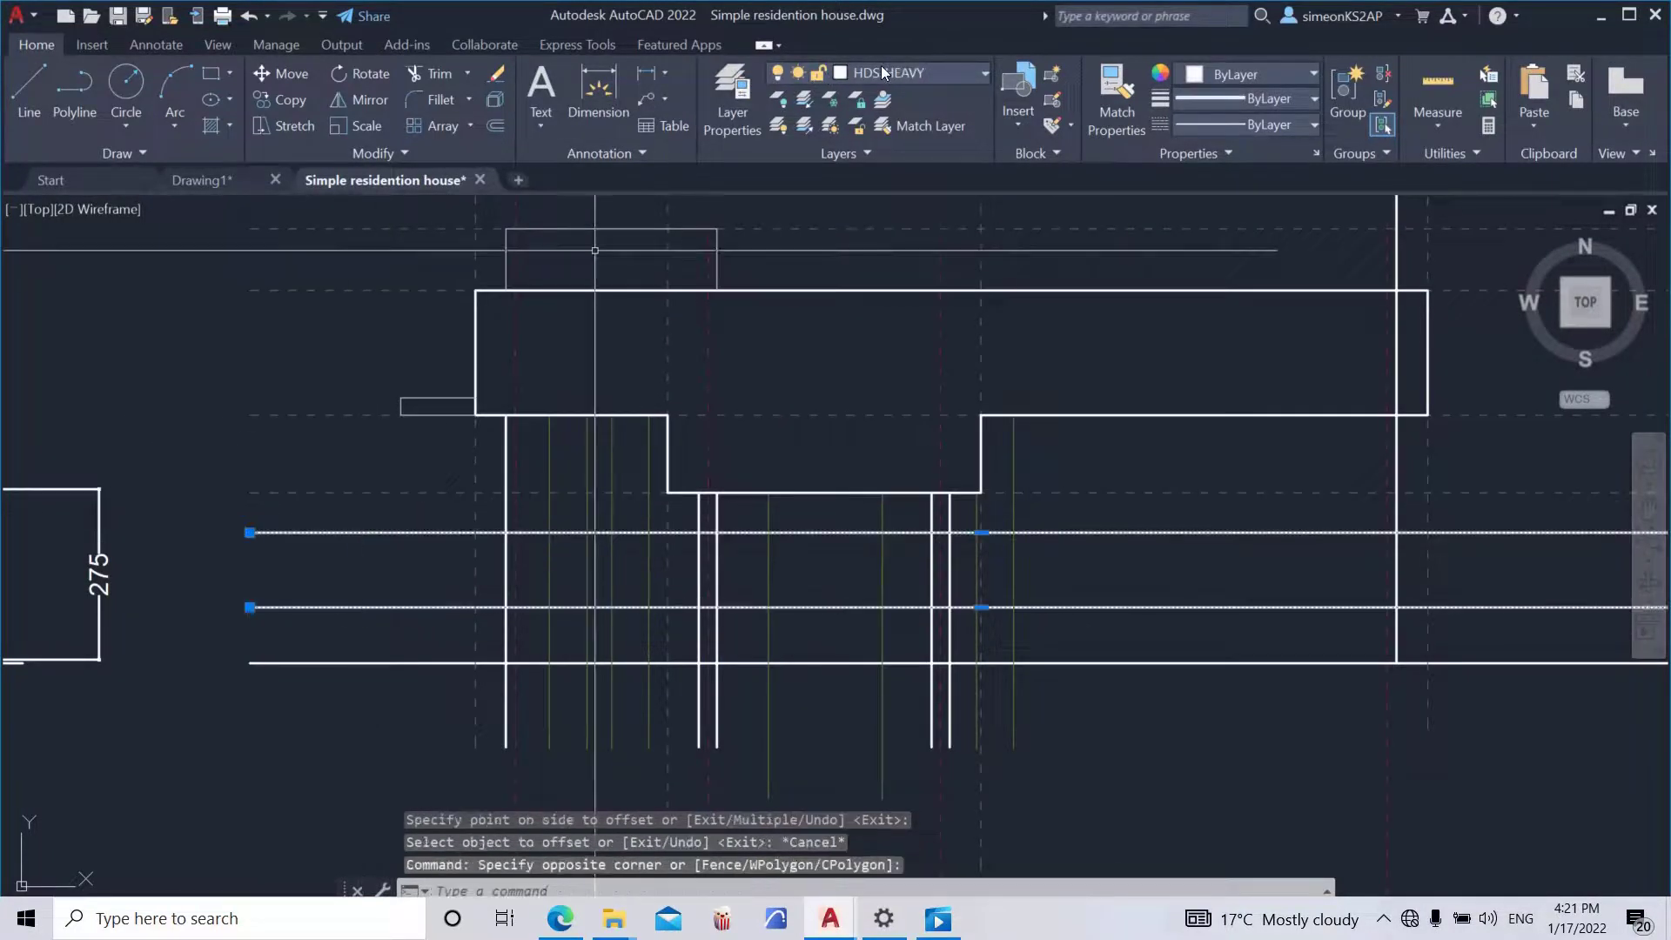
{"action": "left_click", "coordinate": [905, 72]}
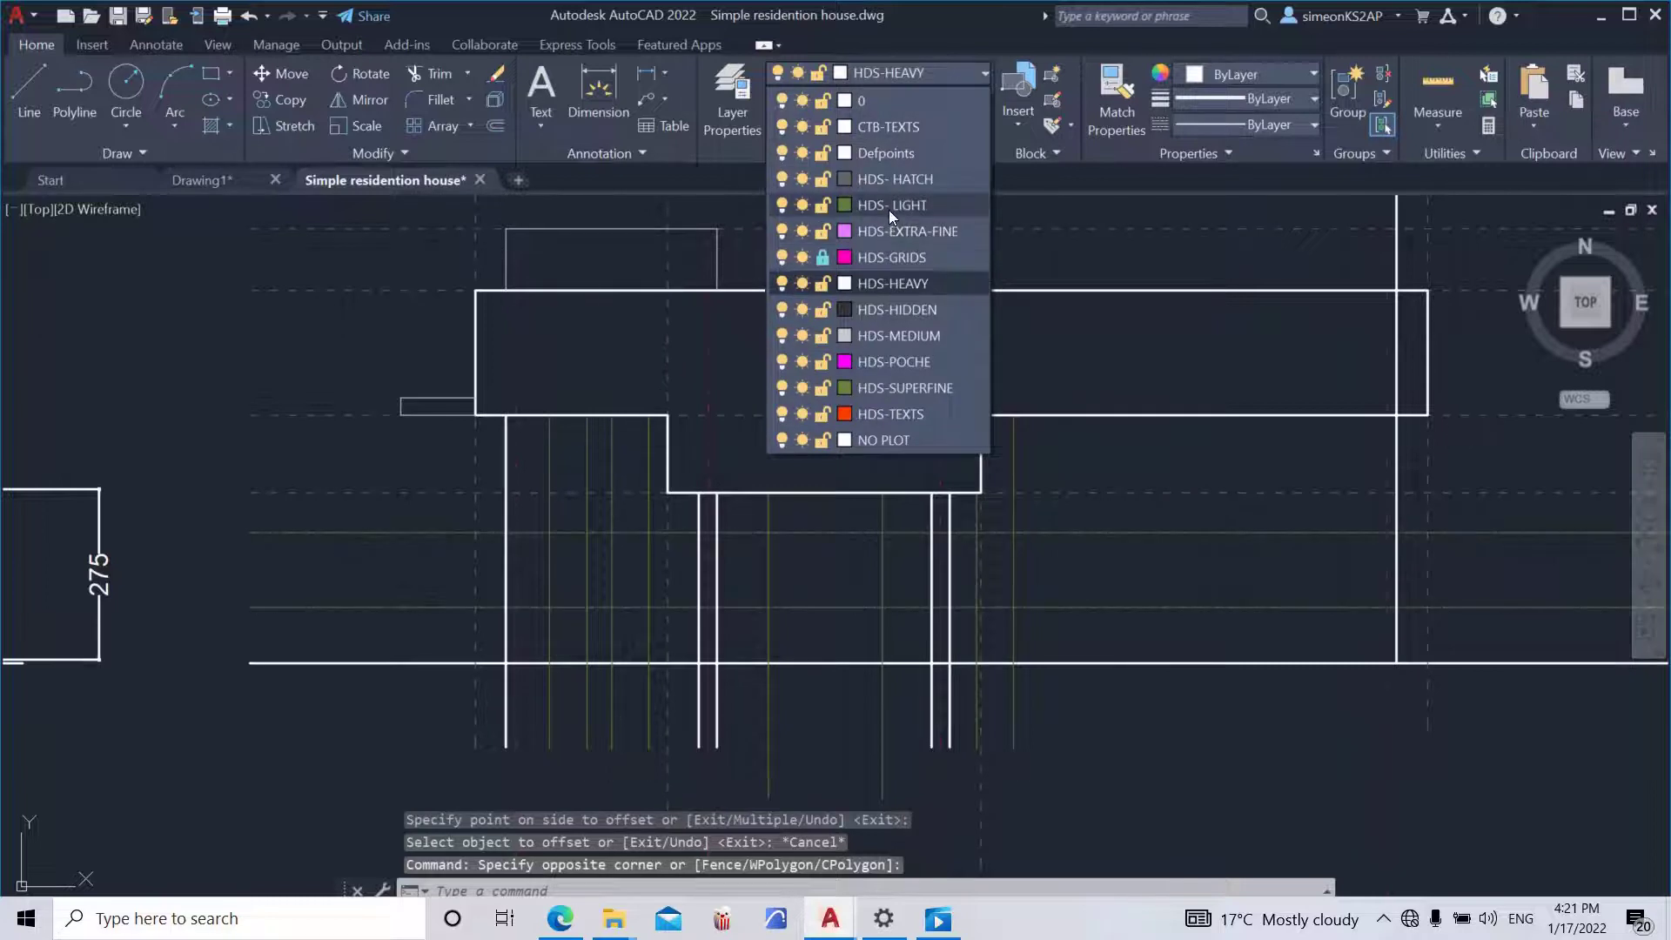
{"action": "left_click", "coordinate": [889, 211]}
{"action": "key", "text": "Escape"}
- Reselect both new HDS-LIGHT lines above the ground line
{"action": "middle_click_drag", "start_coordinate": [640, 567], "coordinate": [719, 524]}
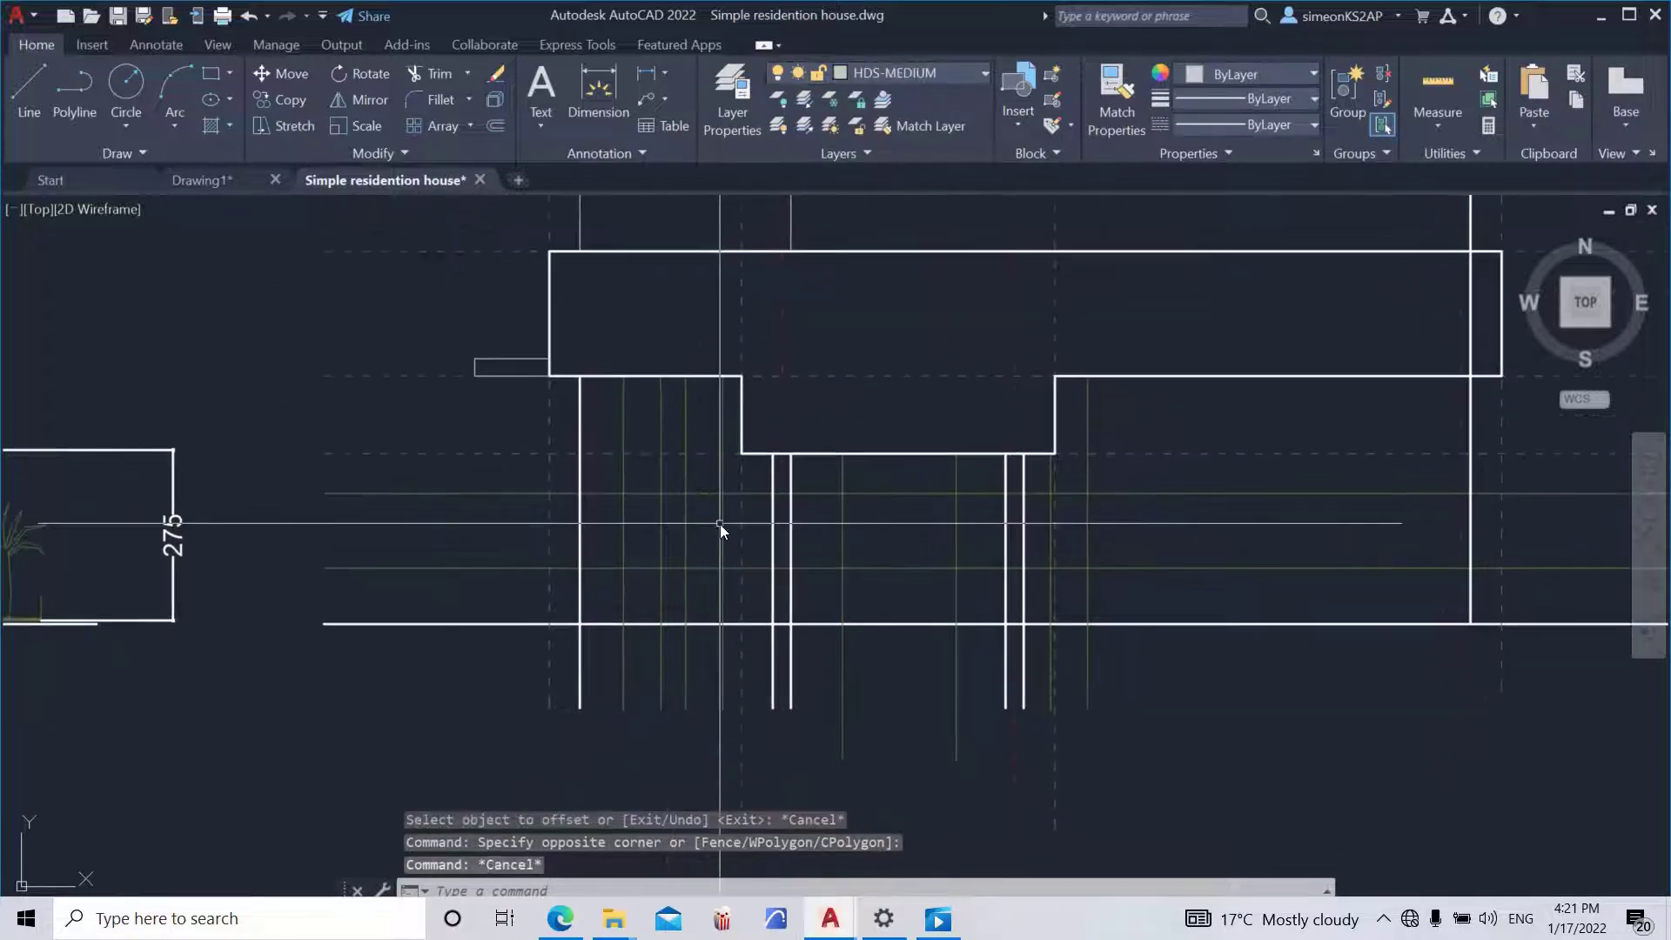
{"action": "scroll", "coordinate": [613, 571], "scroll_direction": "up", "scroll_amount": 2}
{"action": "left_click", "coordinate": [609, 577]}
{"action": "left_click", "coordinate": [597, 451]}
{"action": "left_click", "coordinate": [598, 447]}
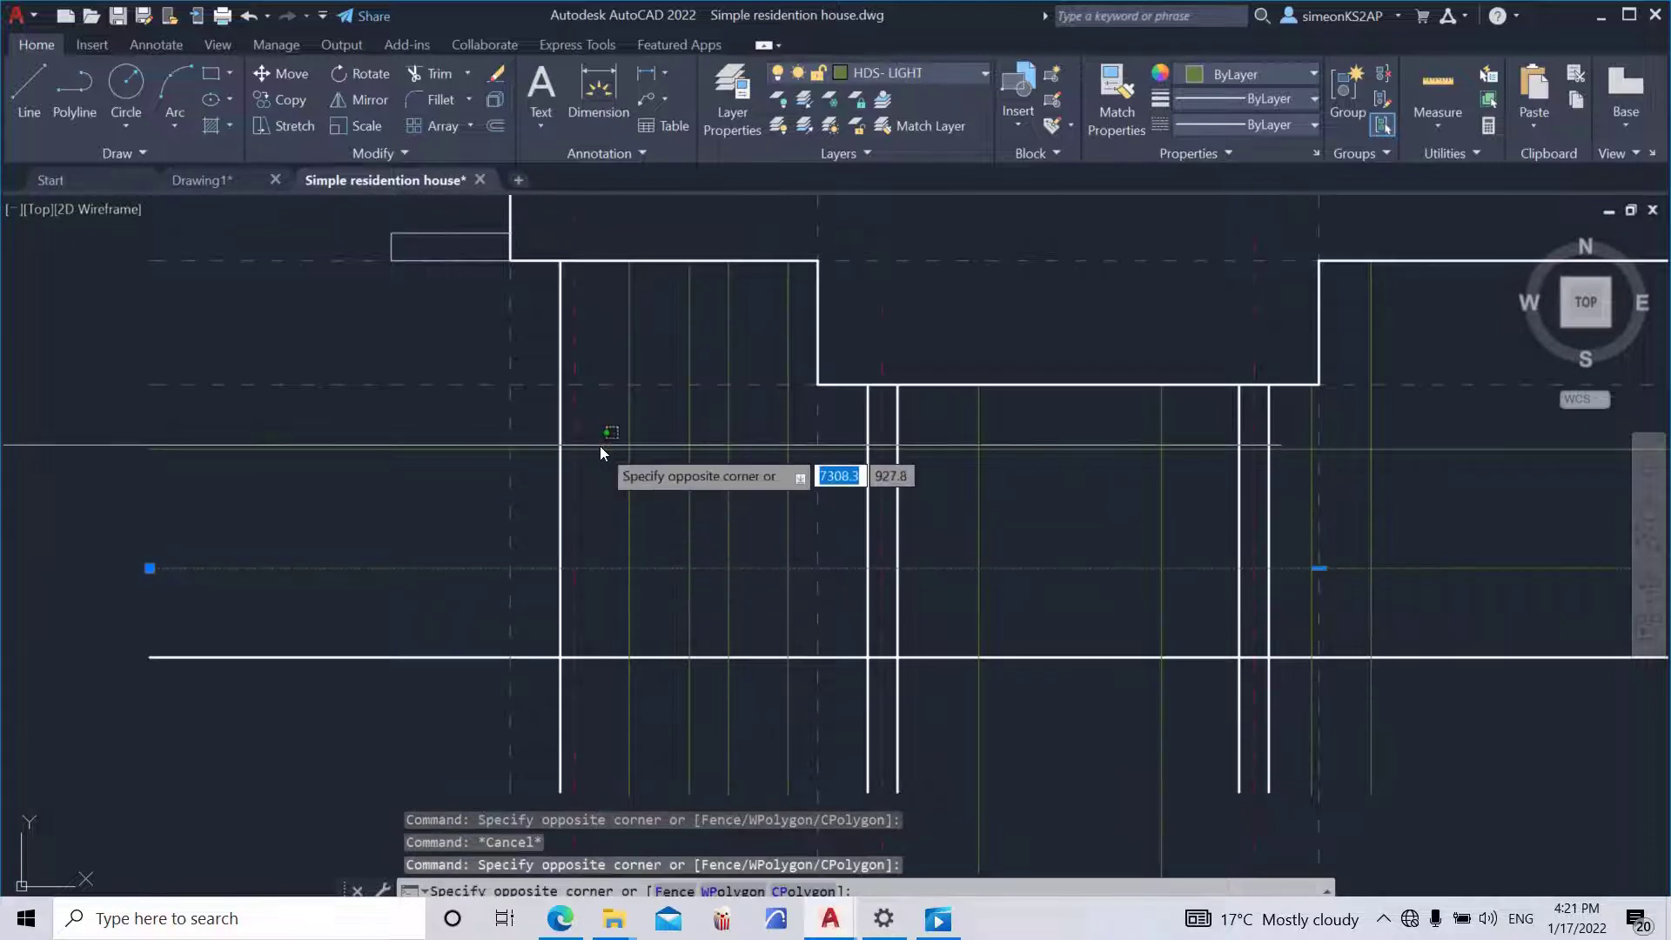
{"action": "left_click", "coordinate": [599, 455]}
{"action": "scroll", "coordinate": [695, 463], "scroll_direction": "down", "scroll_amount": 2}
{"action": "scroll", "coordinate": [678, 474], "scroll_direction": "down", "scroll_amount": 2}
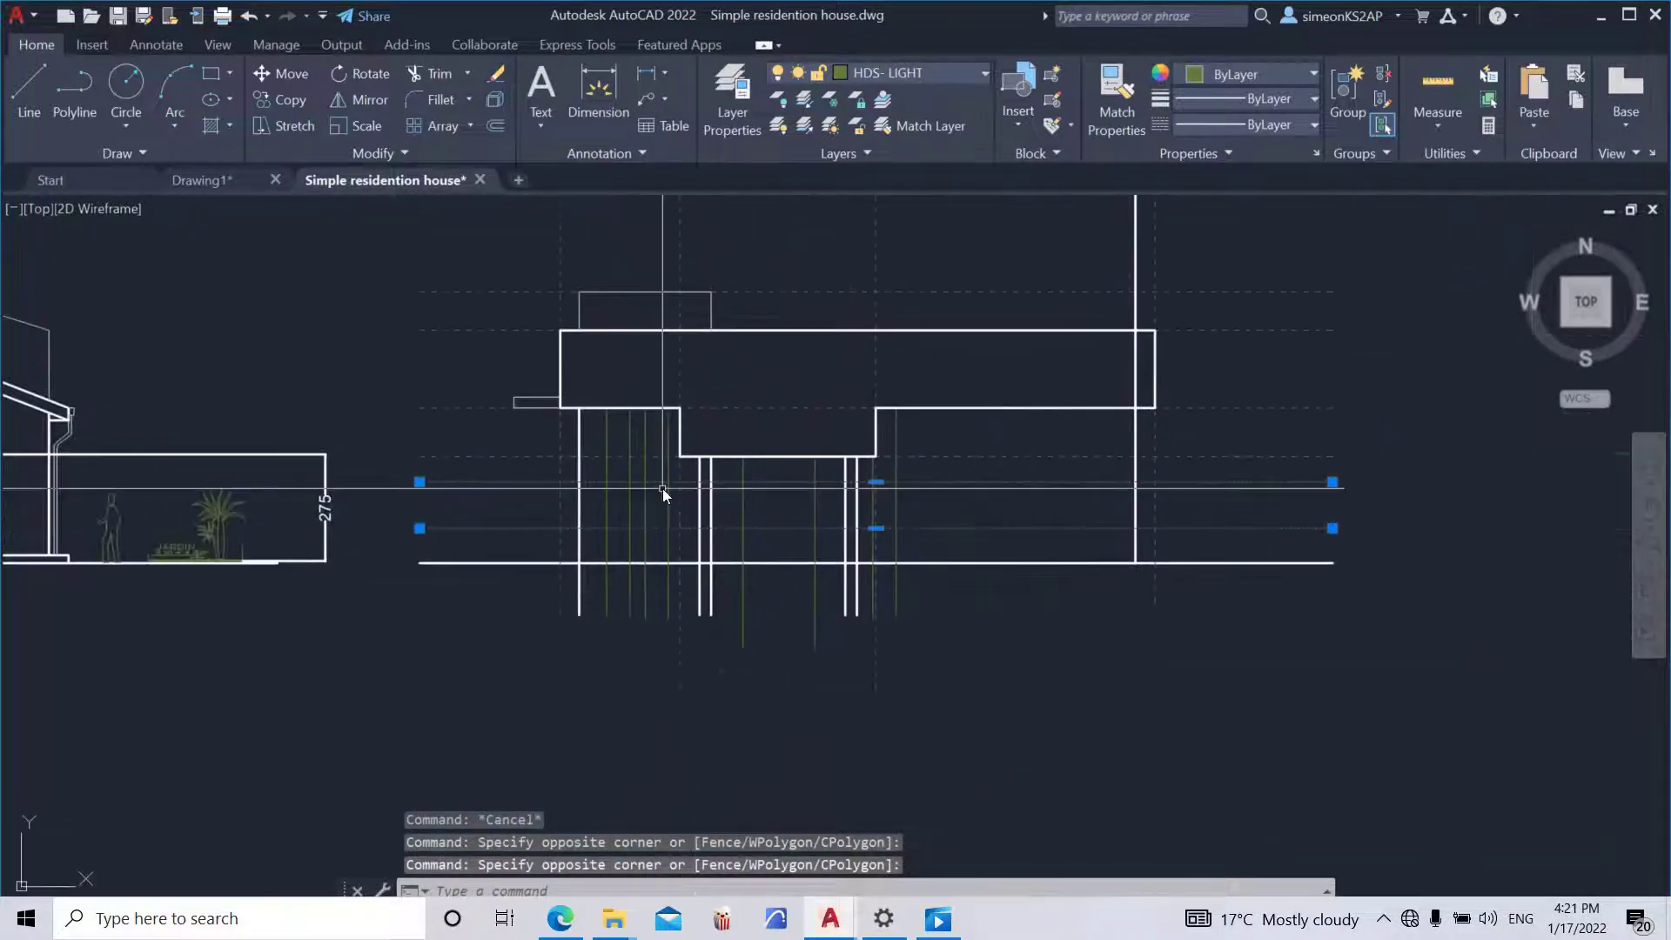
{"action": "scroll", "coordinate": [894, 491], "scroll_direction": "up", "scroll_amount": 2}
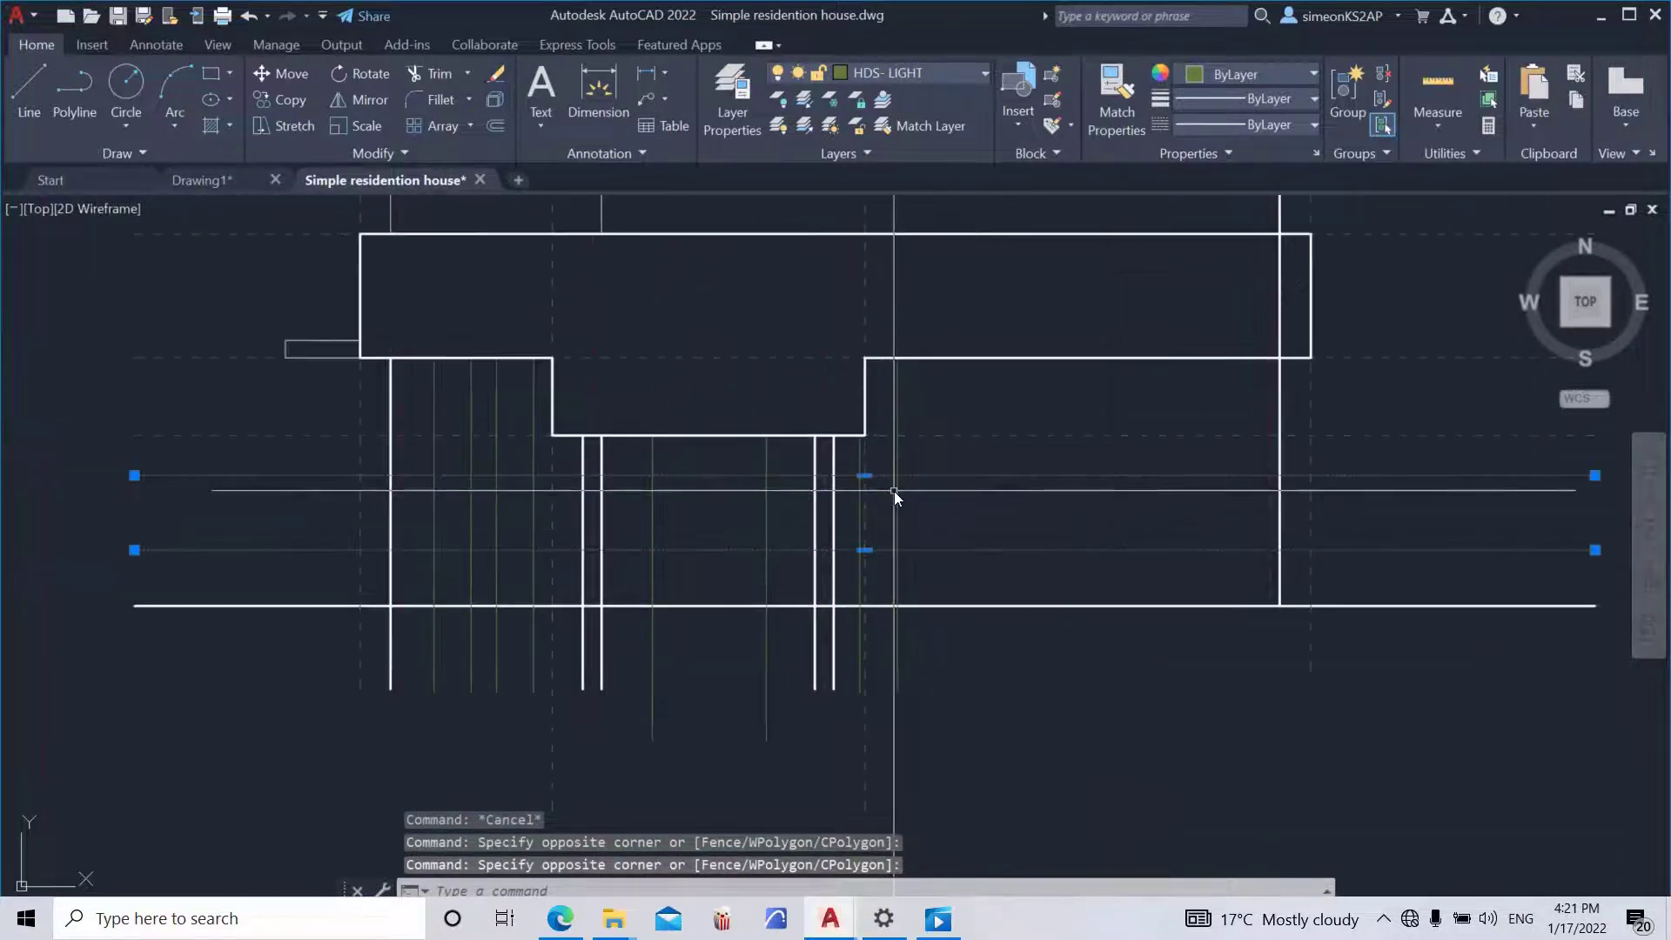
- Start TRIM (tr) and fence-trim the lines crossing the upper guide line
{"action": "key", "text": "Escape"}
{"action": "type", "text": "tr"}
{"action": "key", "text": "Return"}
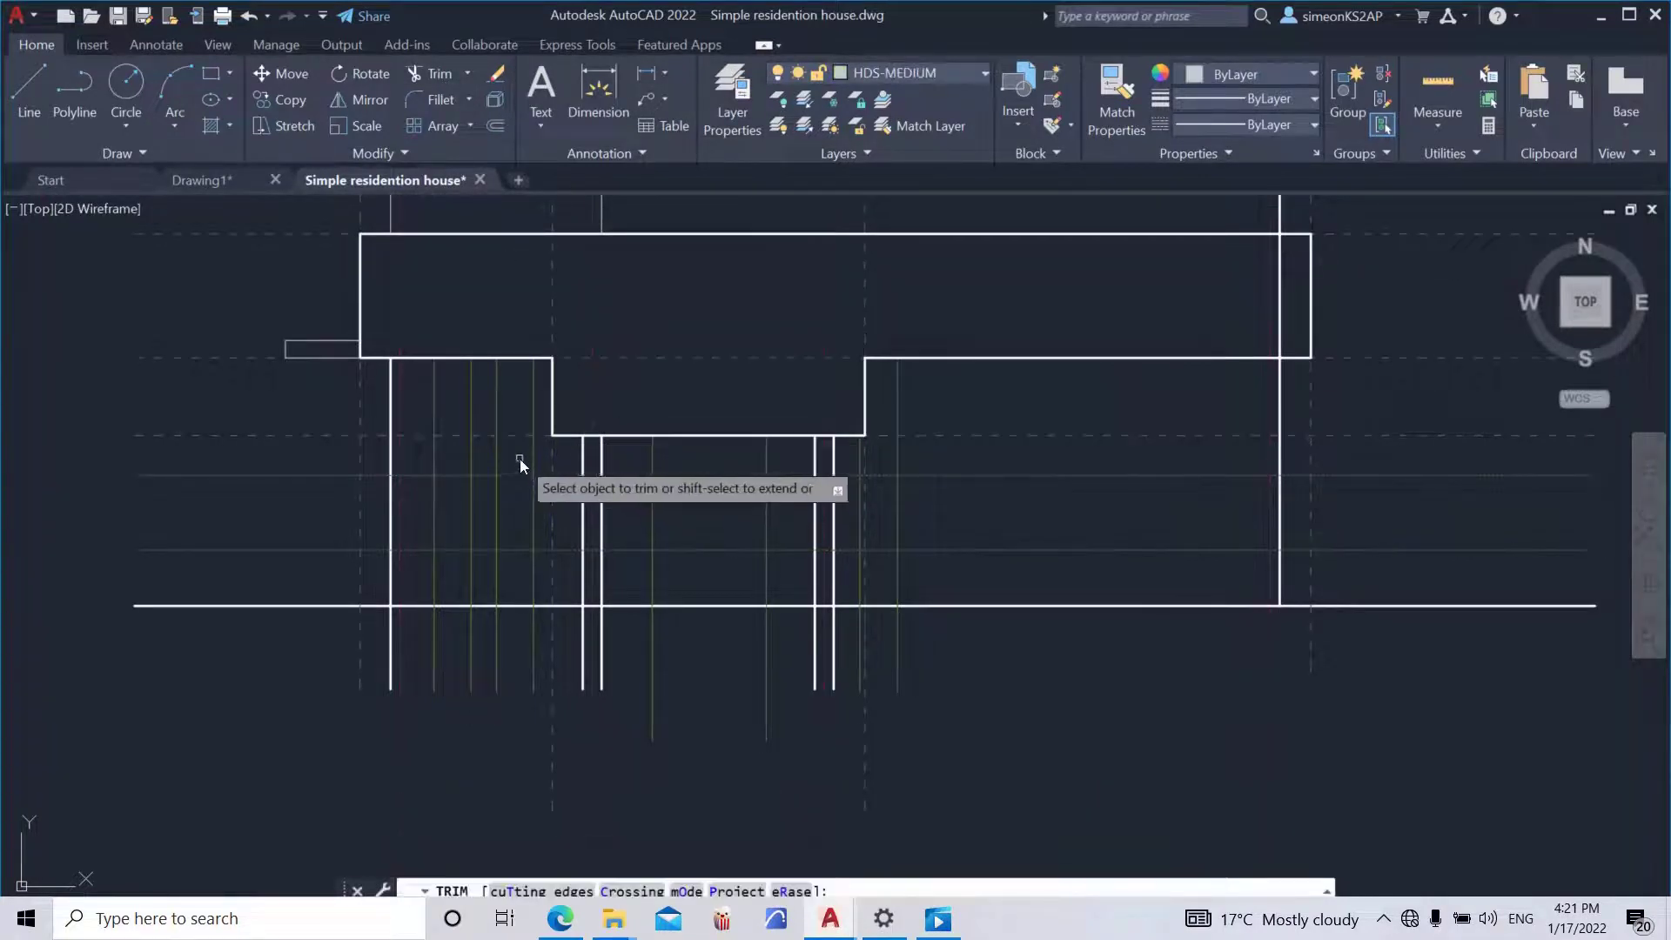
{"action": "scroll", "coordinate": [519, 458], "scroll_direction": "up", "scroll_amount": 3}
{"action": "left_click", "coordinate": [600, 459]}
{"action": "left_click", "coordinate": [327, 449]}
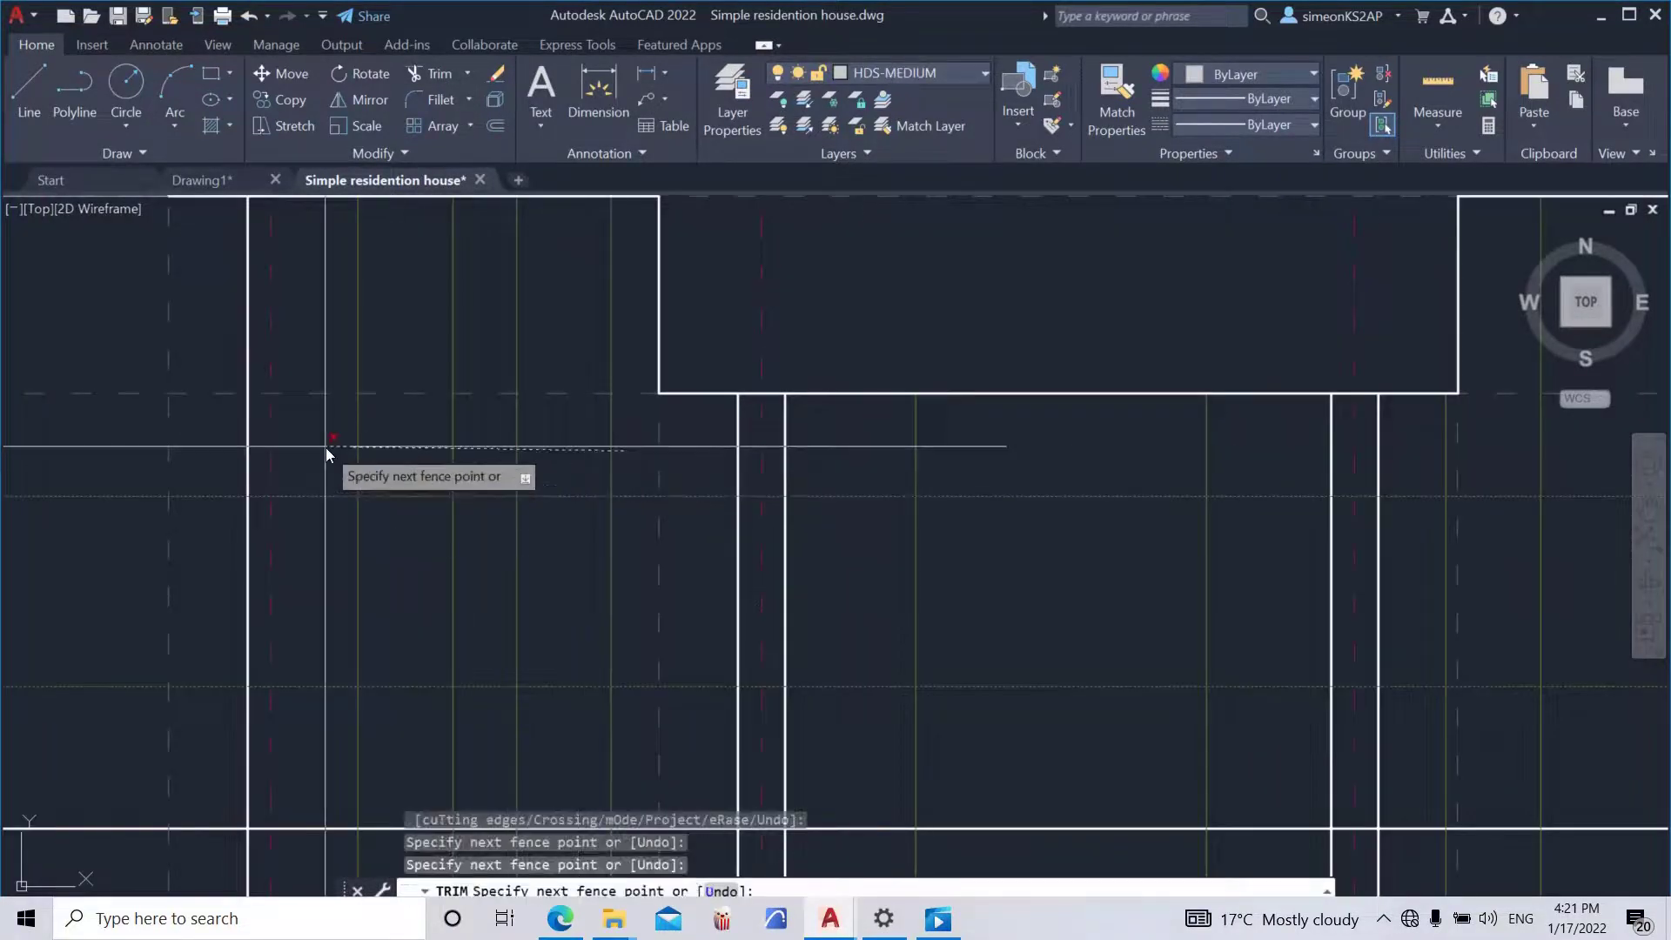
{"action": "key", "text": "Return"}
{"action": "scroll", "coordinate": [484, 480], "scroll_direction": "down", "scroll_amount": 4}
{"action": "scroll", "coordinate": [540, 576], "scroll_direction": "up", "scroll_amount": 4}
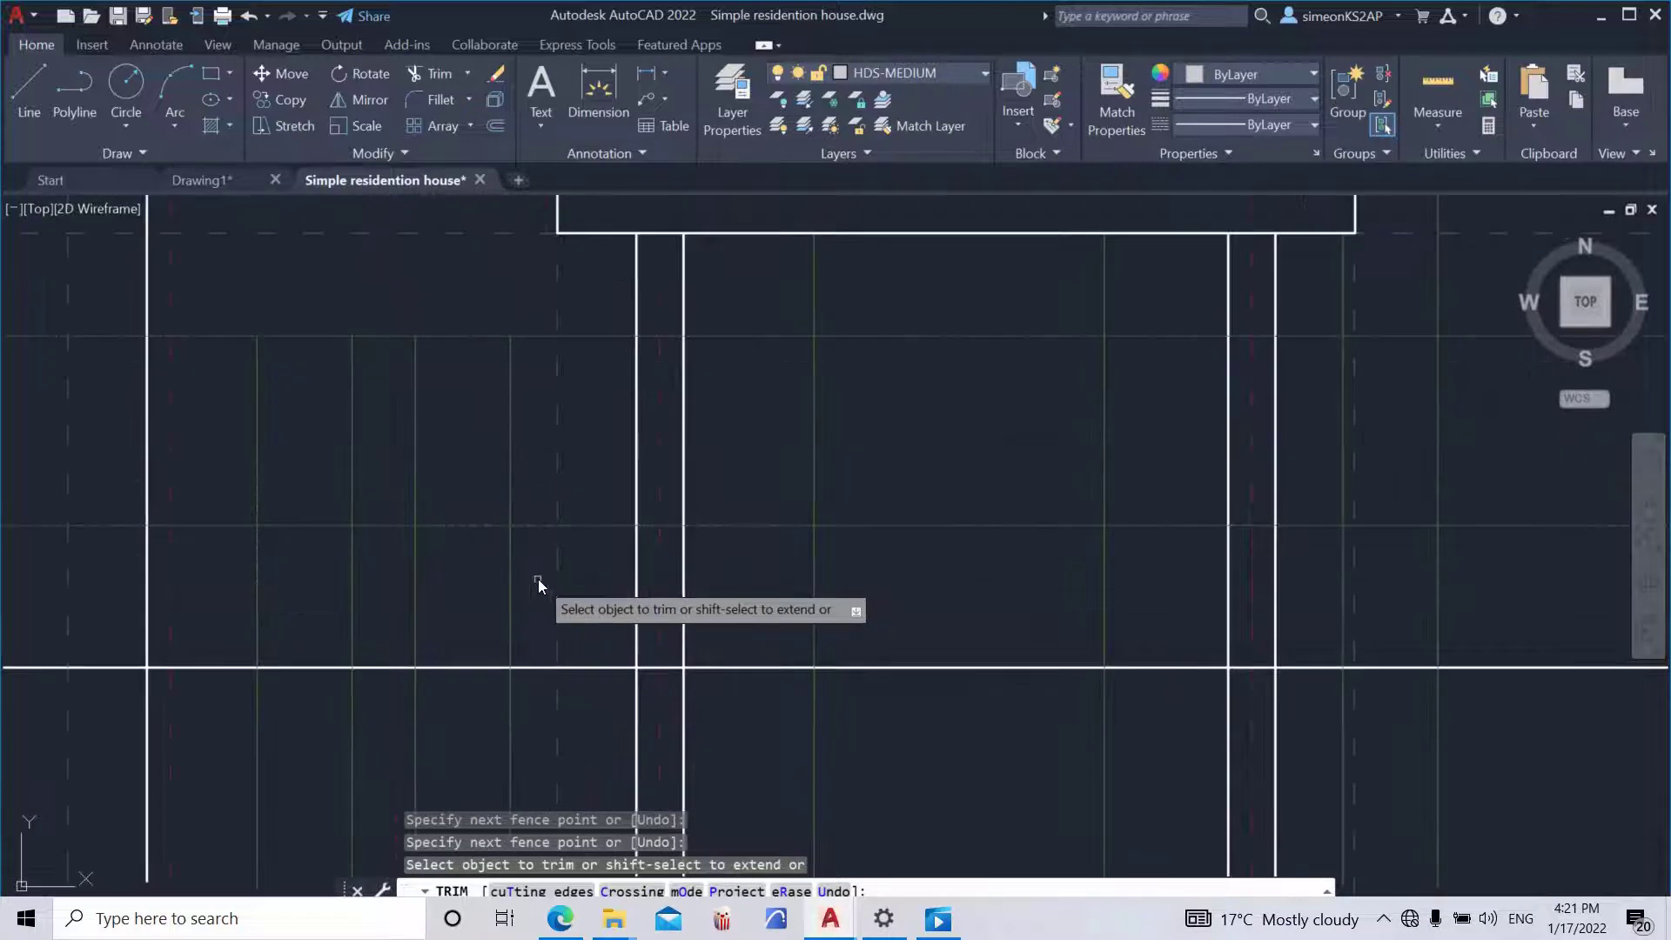
- Fence-trim the thin lines and the vertical line below the plinth band
{"action": "left_click", "coordinate": [1183, 578]}
{"action": "left_click", "coordinate": [247, 578]}
{"action": "key", "text": "Return"}
{"action": "scroll", "coordinate": [415, 571], "scroll_direction": "down", "scroll_amount": 2}
{"action": "scroll", "coordinate": [415, 572], "scroll_direction": "down", "scroll_amount": 3}
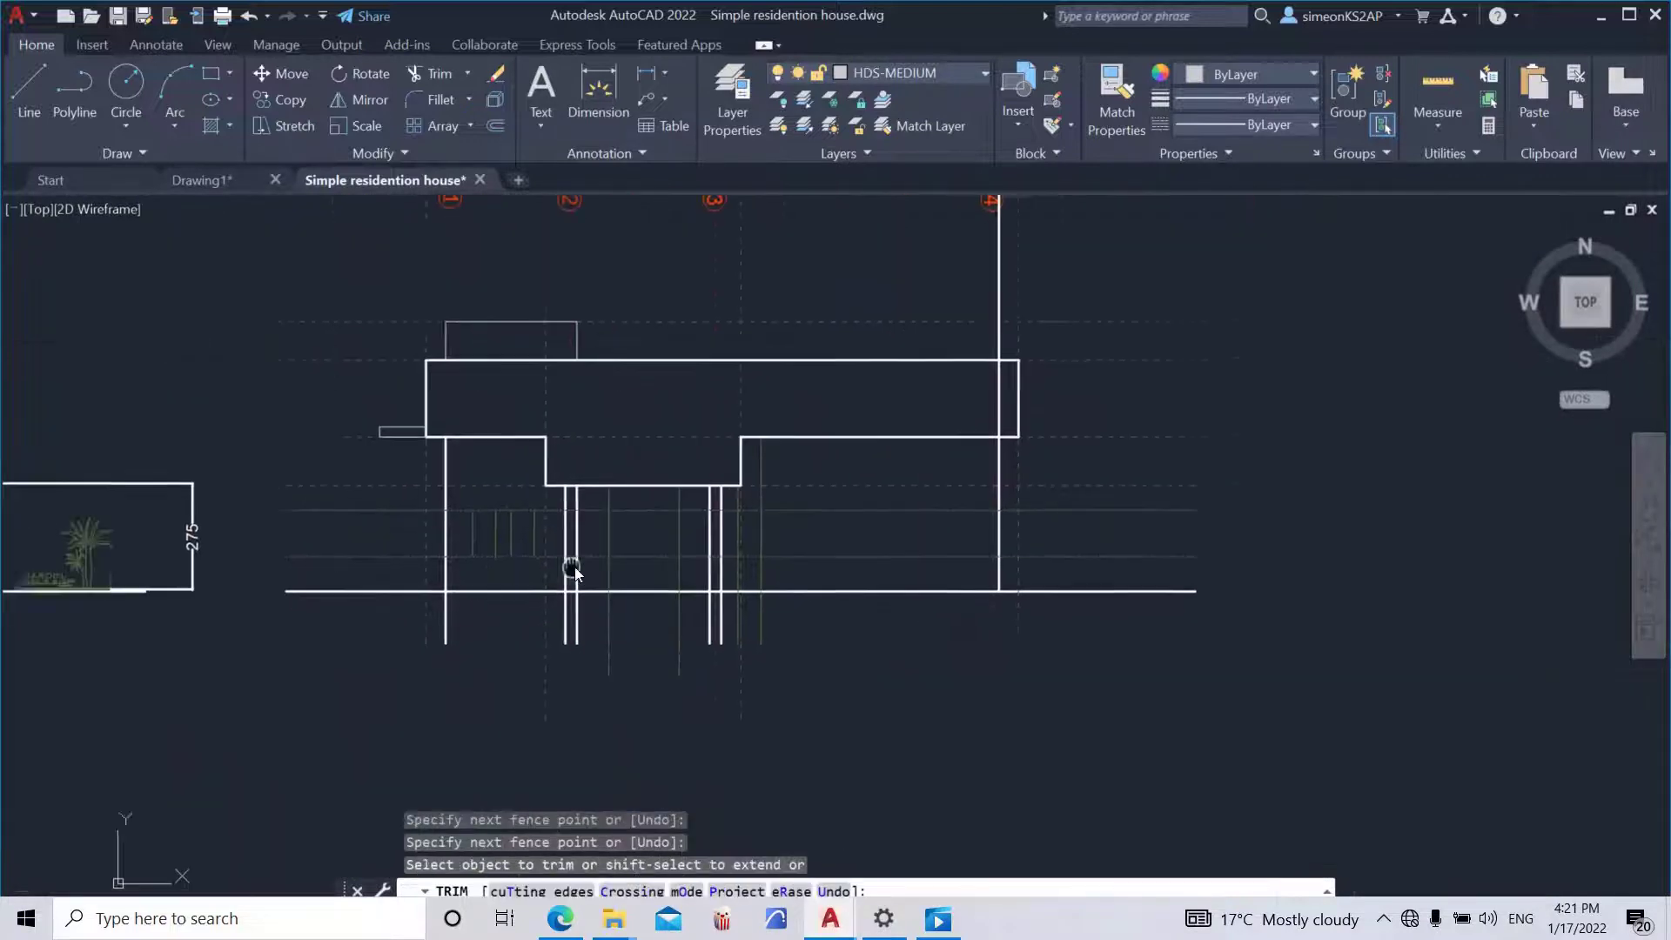
{"action": "scroll", "coordinate": [681, 565], "scroll_direction": "up", "scroll_amount": 2}
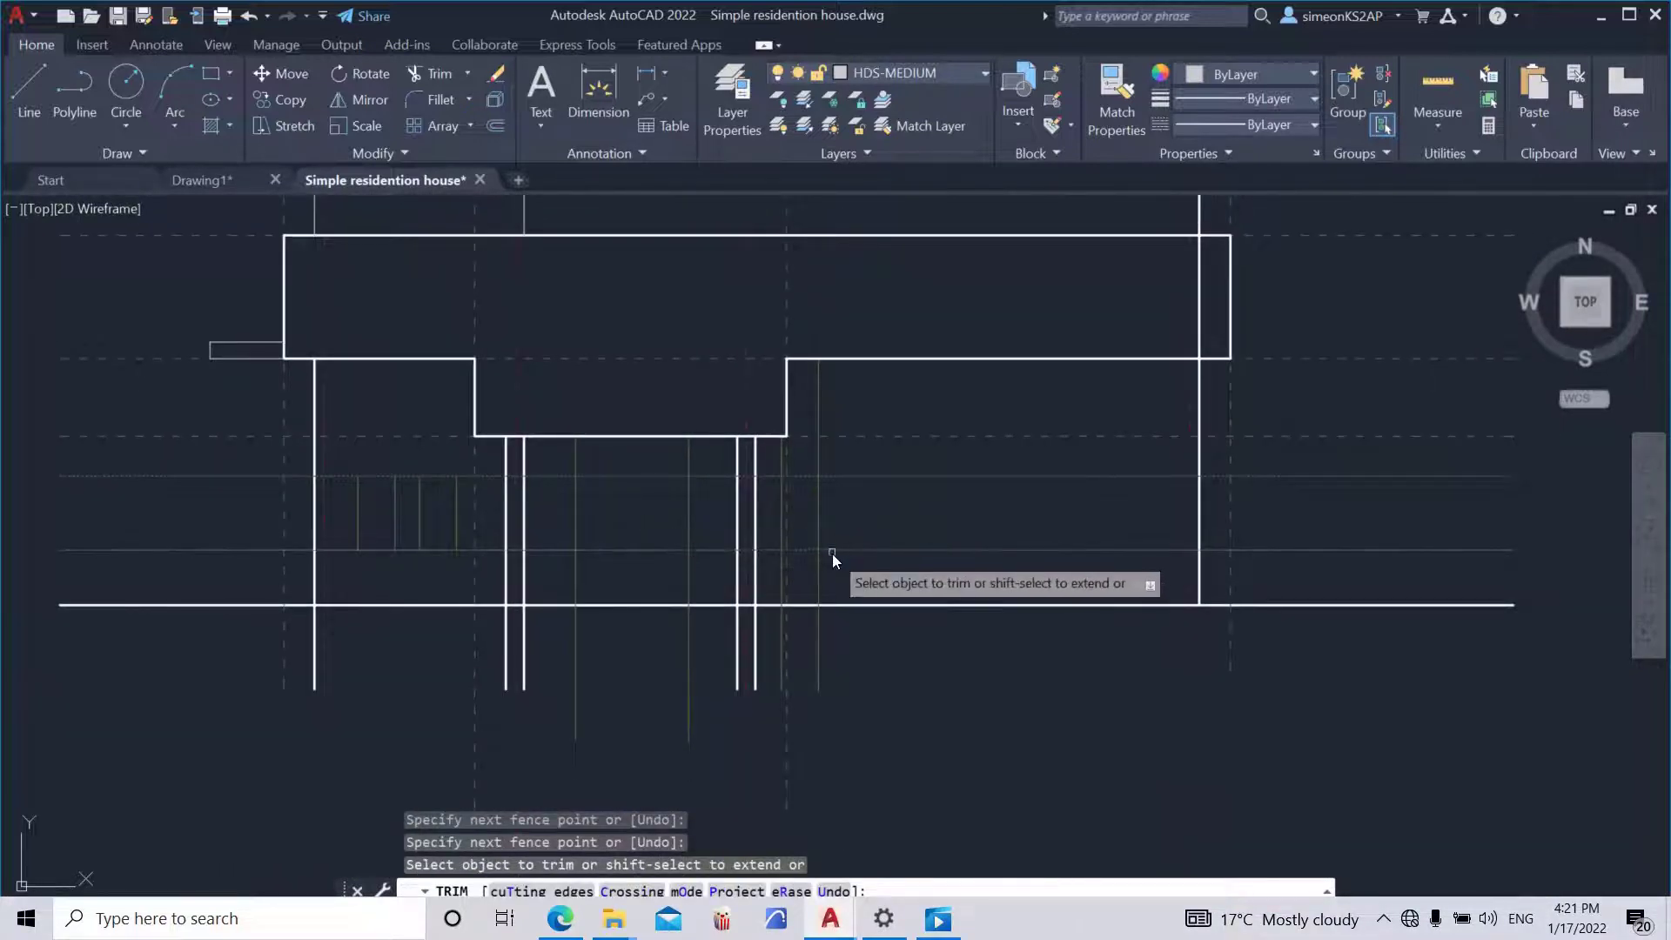
{"action": "scroll", "coordinate": [828, 588], "scroll_direction": "up", "scroll_amount": 5}
{"action": "left_click", "coordinate": [762, 569]}
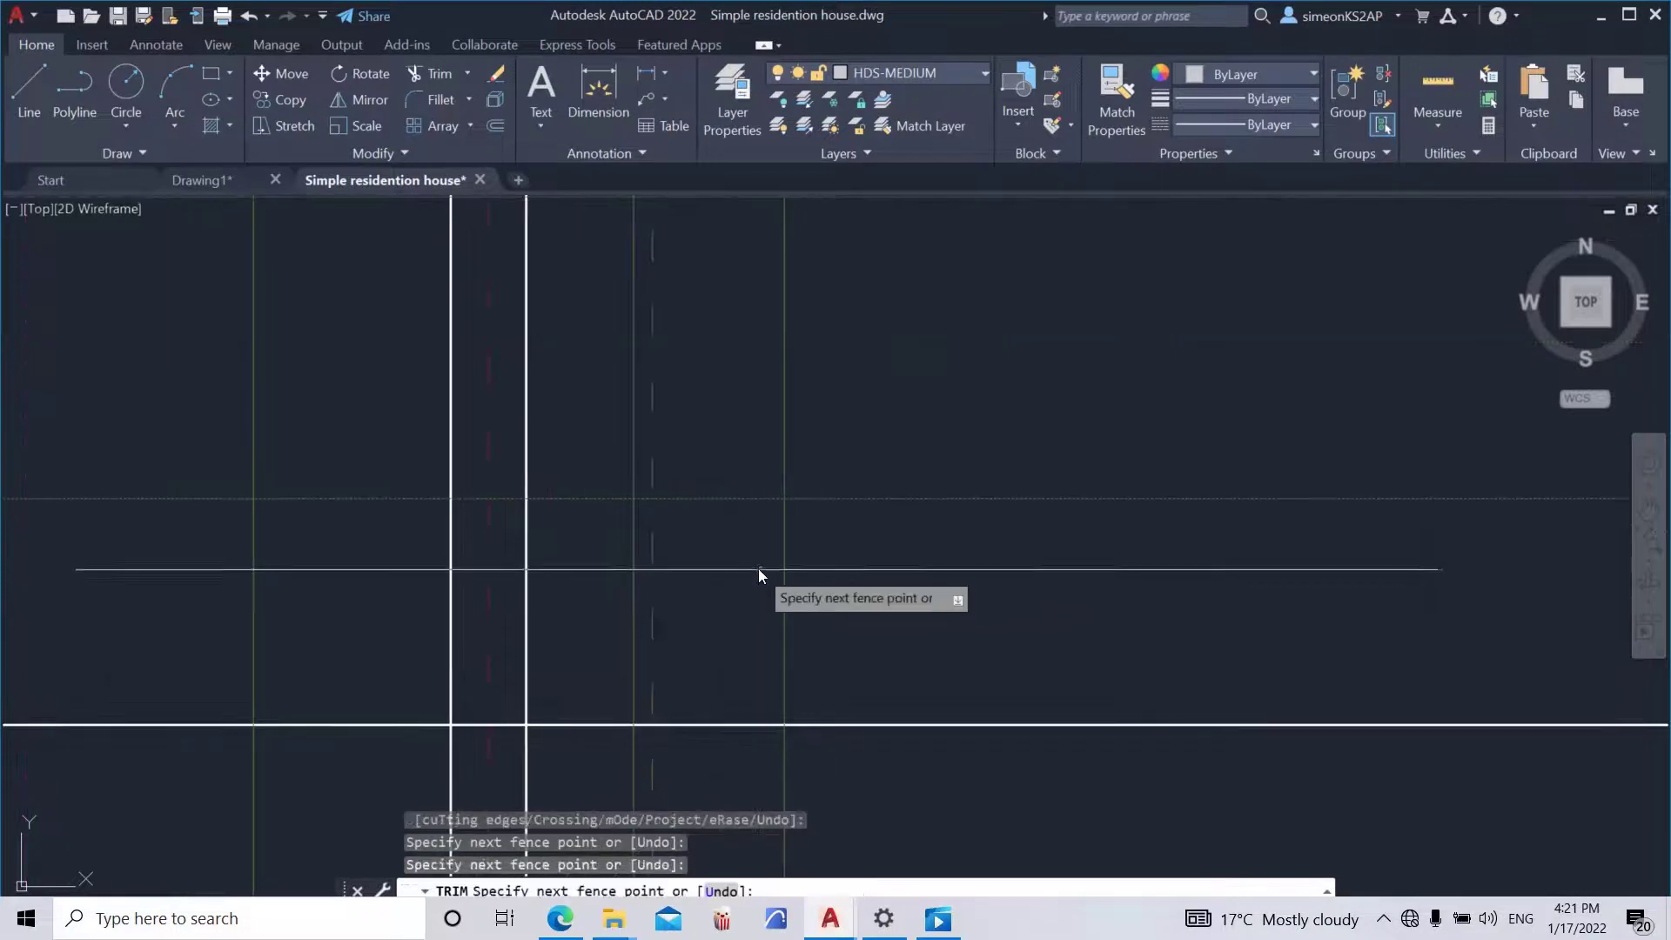
{"action": "left_click", "coordinate": [812, 573]}
{"action": "key", "text": "Return"}
{"action": "scroll", "coordinate": [812, 578], "scroll_direction": "down", "scroll_amount": 4}
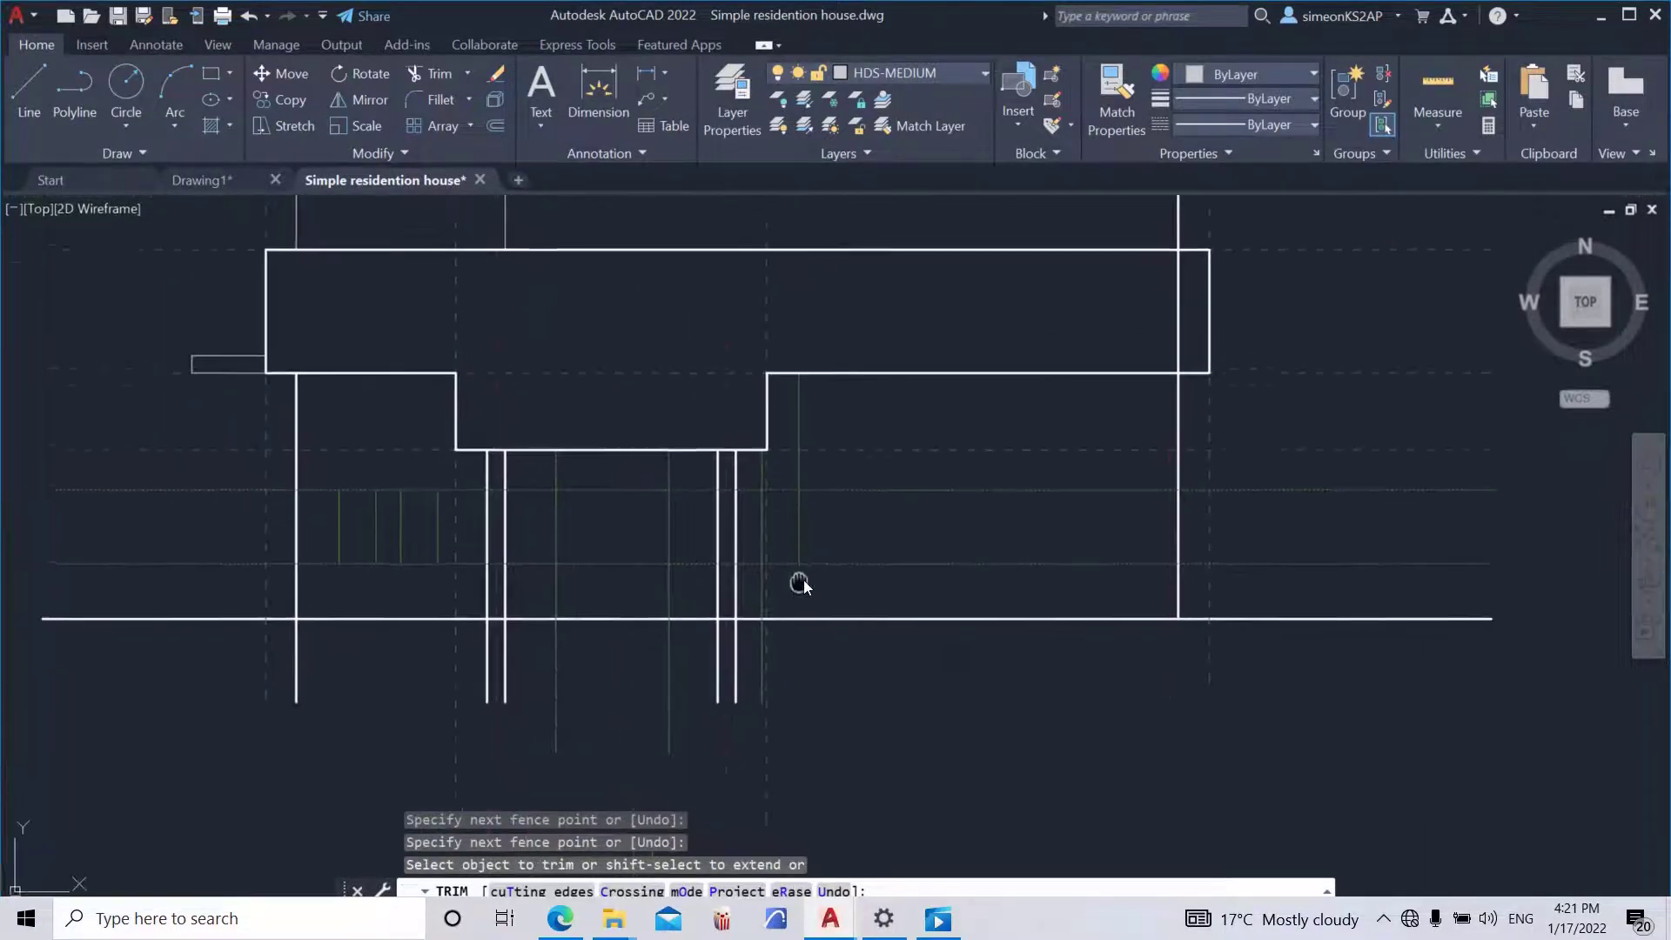
{"action": "scroll", "coordinate": [802, 579], "scroll_direction": "up", "scroll_amount": 4}
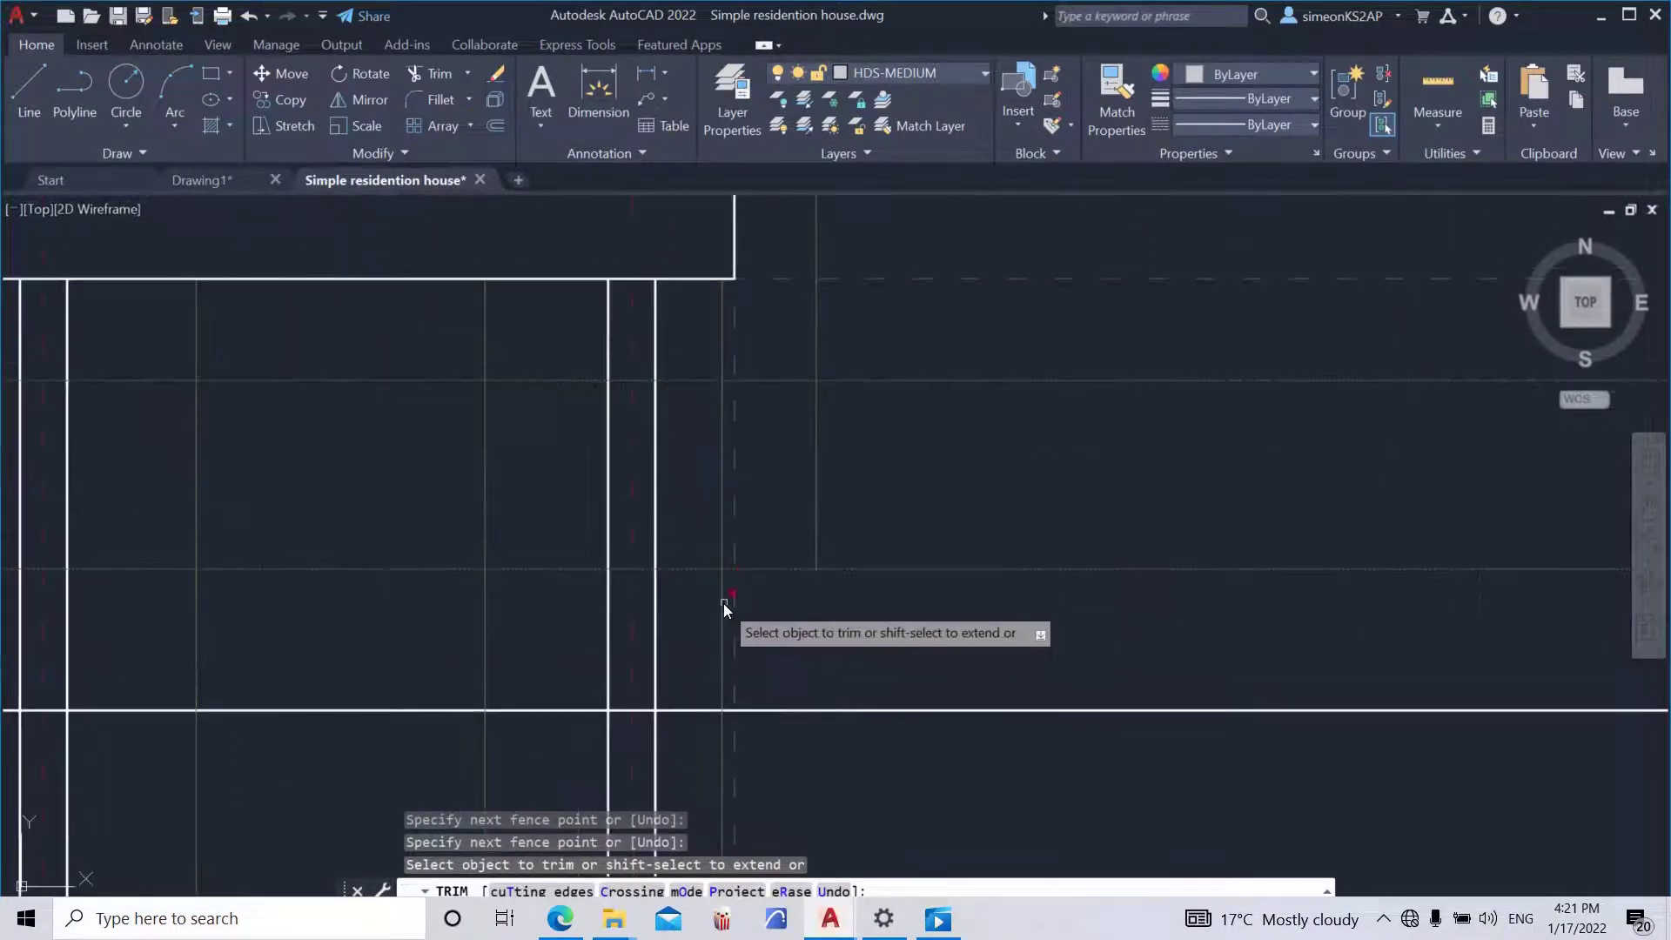
- Trim the remaining vertical line parts outside the guide lines and exit TRIM
{"action": "left_click", "coordinate": [722, 602]}
{"action": "left_click", "coordinate": [720, 348]}
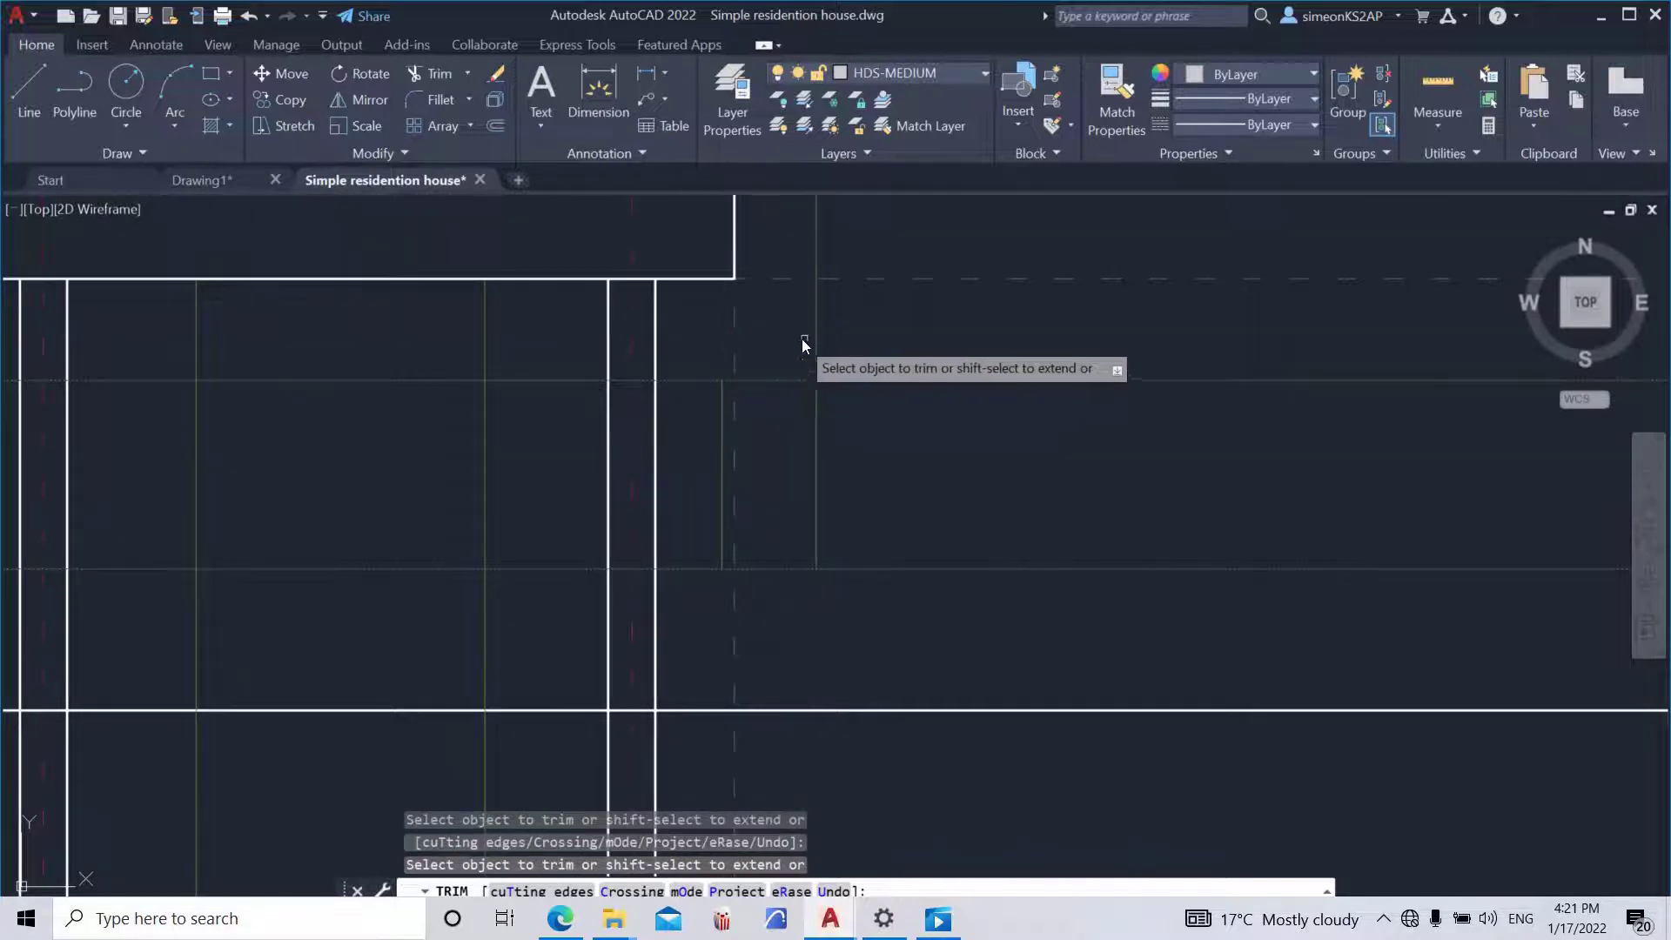
{"action": "left_click", "coordinate": [819, 338]}
{"action": "key", "text": "Return"}
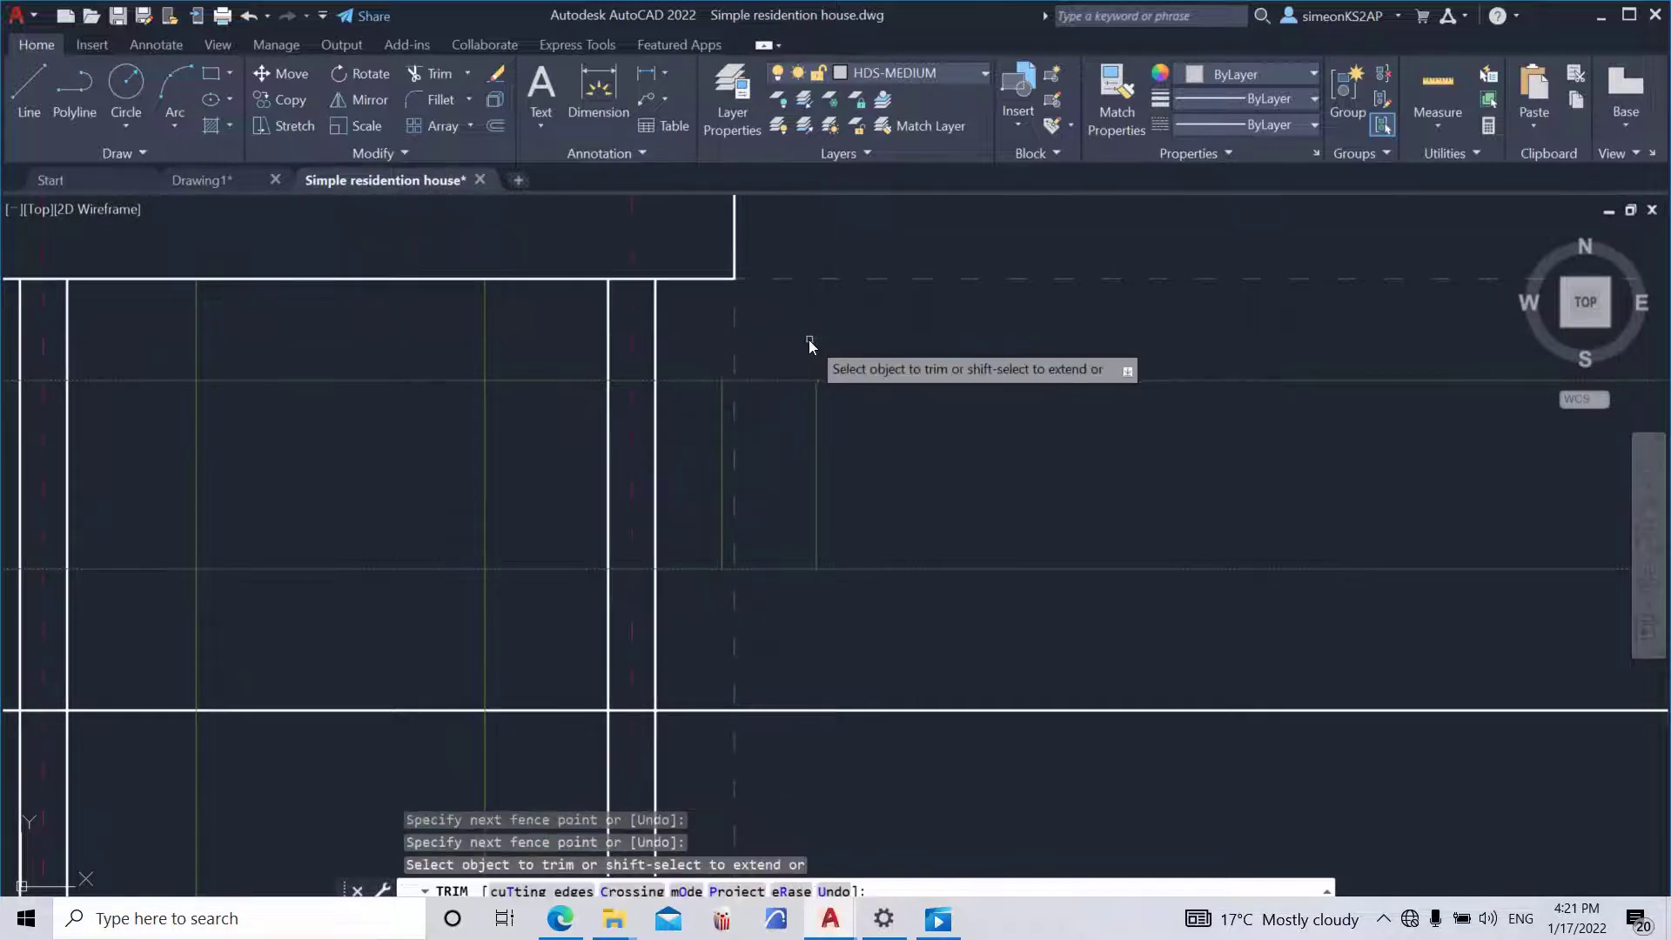
{"action": "scroll", "coordinate": [844, 384], "scroll_direction": "down", "scroll_amount": 5}
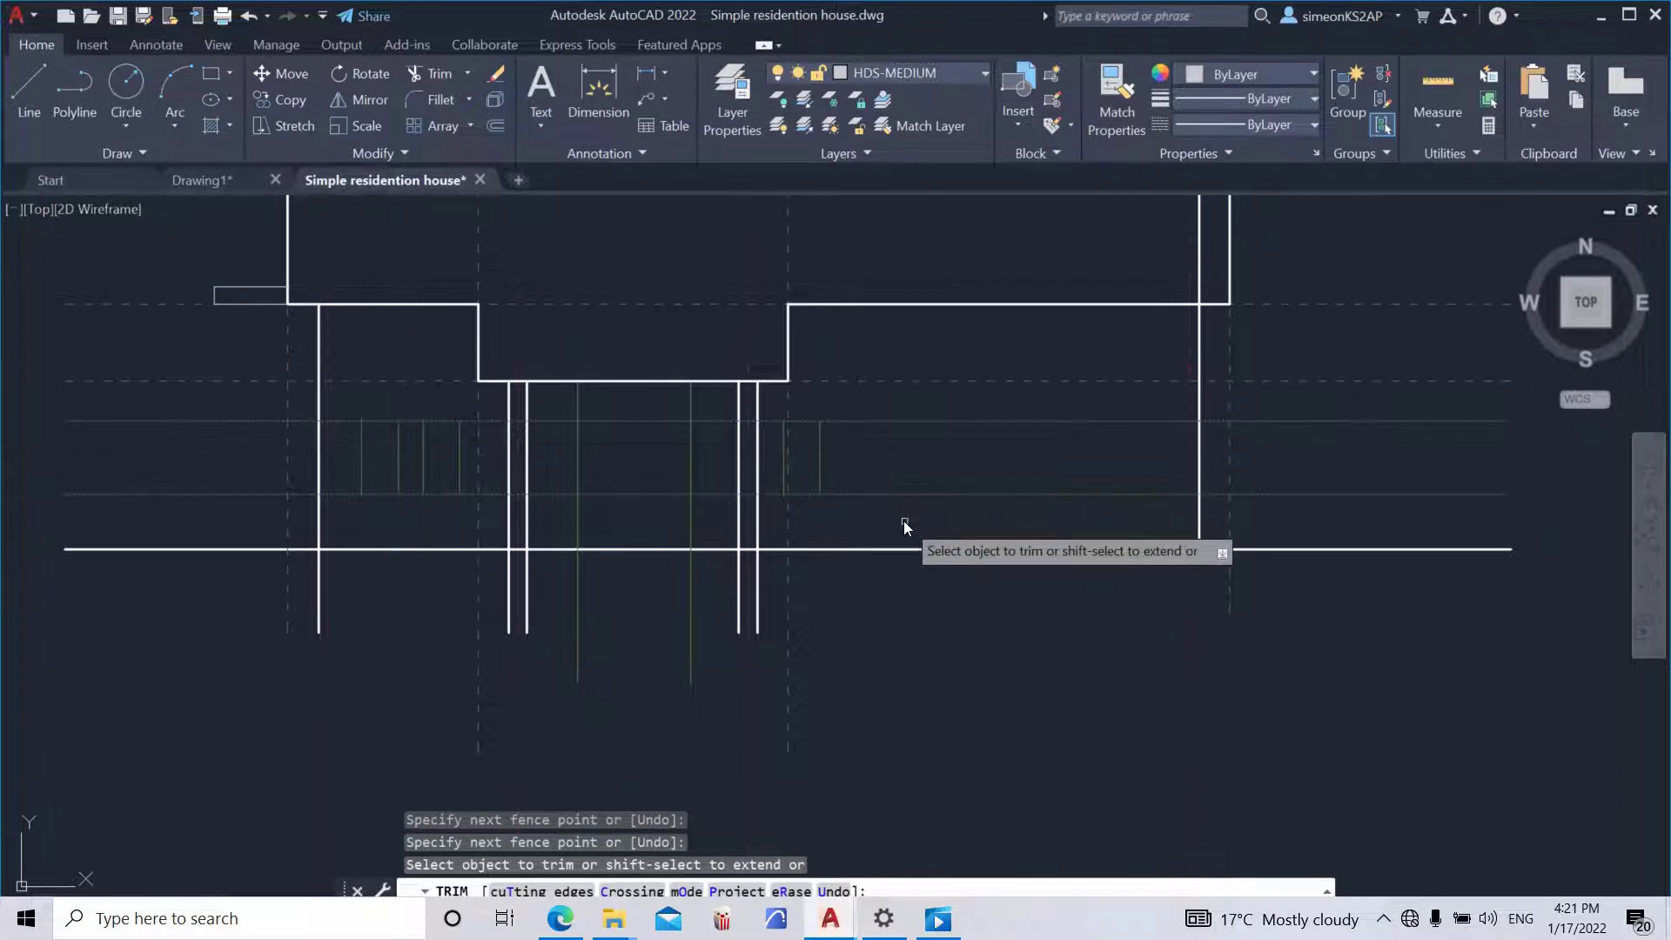
{"action": "key", "text": "Escape"}
{"action": "scroll", "coordinate": [806, 446], "scroll_direction": "up", "scroll_amount": 5}
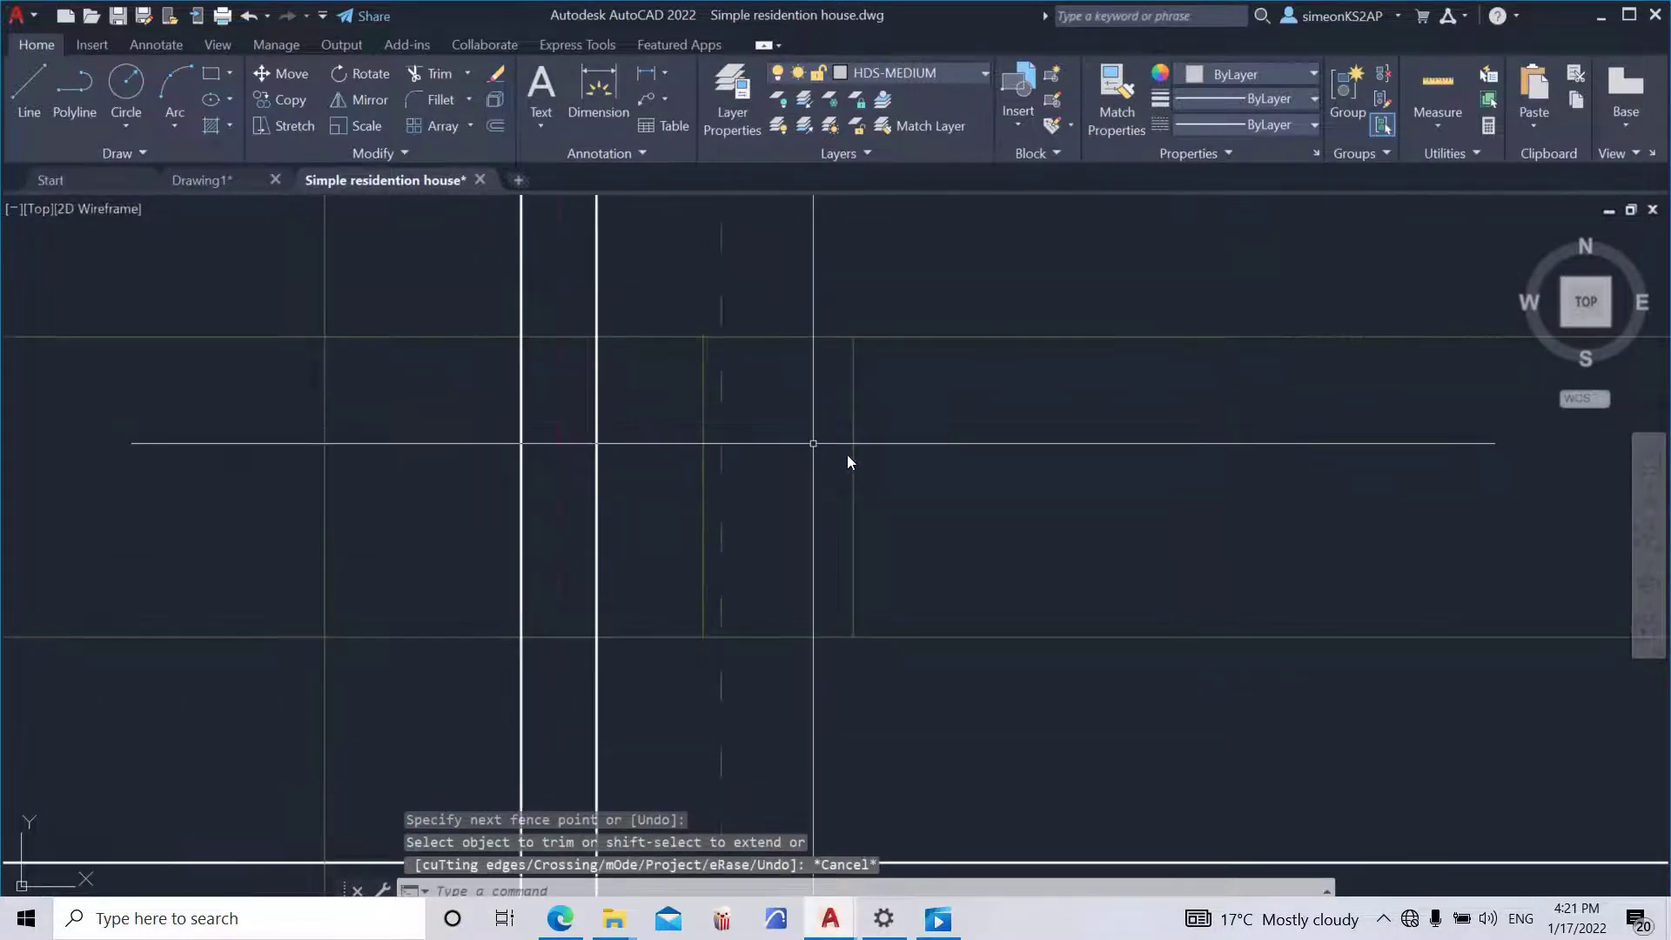
- Select the vertical lines and the green window lines beside the entrance
{"action": "left_click", "coordinate": [886, 453]}
{"action": "left_click", "coordinate": [828, 442]}
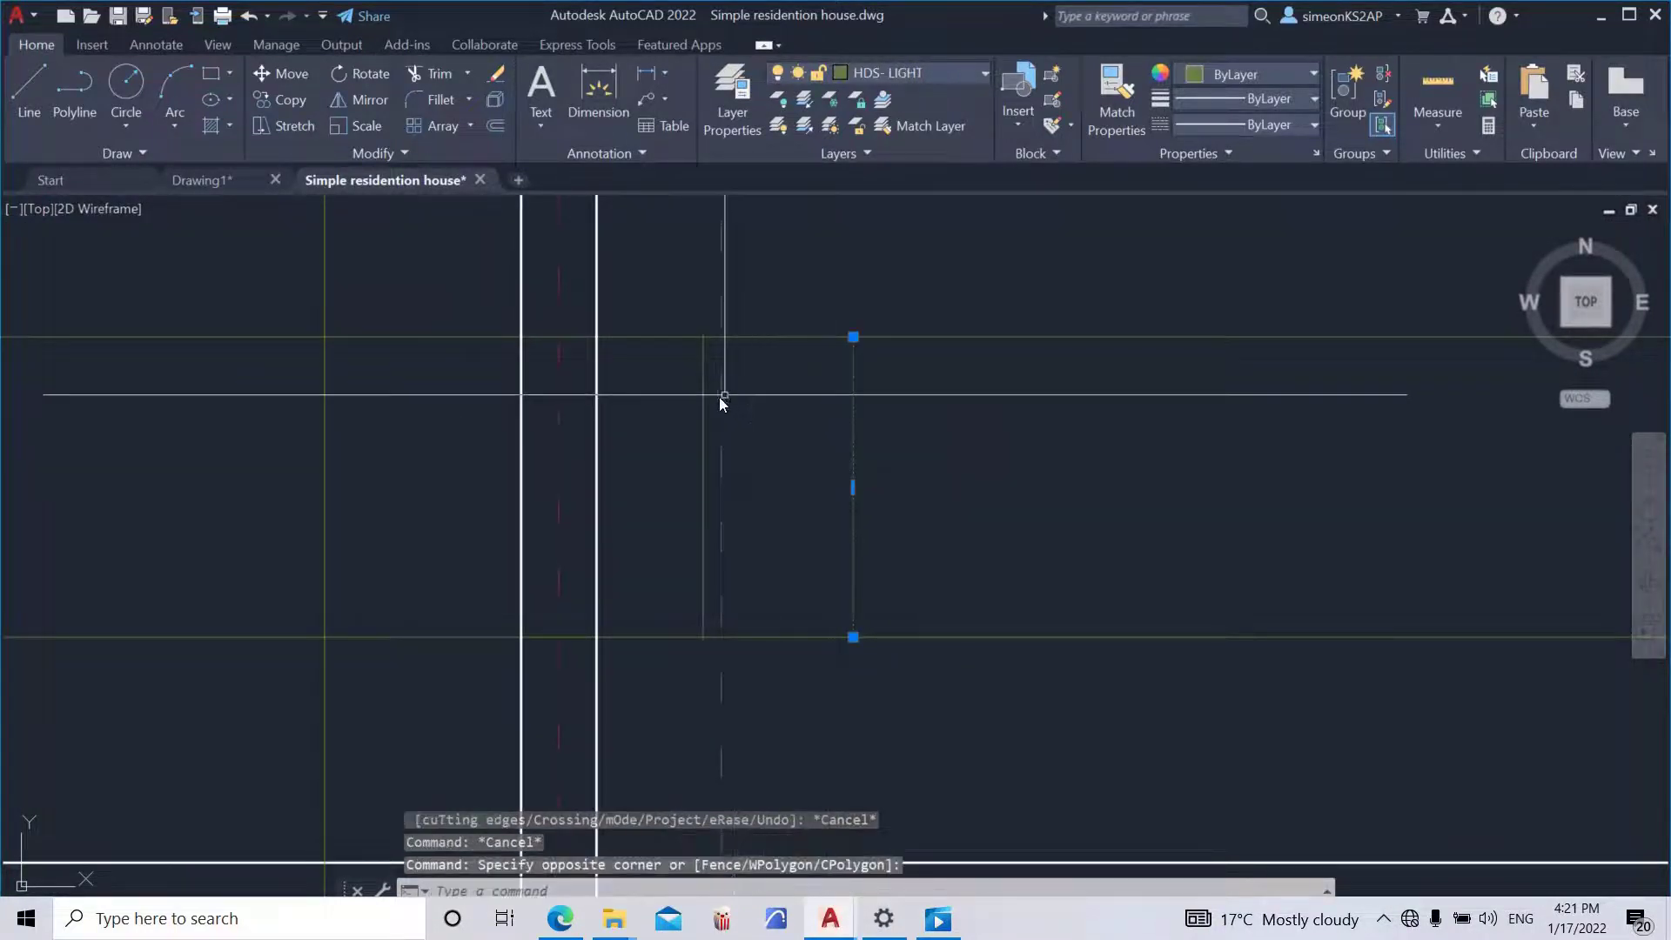
{"action": "scroll", "coordinate": [718, 395], "scroll_direction": "up", "scroll_amount": 2}
{"action": "left_click", "coordinate": [666, 422]}
{"action": "left_click", "coordinate": [644, 463]}
{"action": "scroll", "coordinate": [644, 457], "scroll_direction": "down", "scroll_amount": 10}
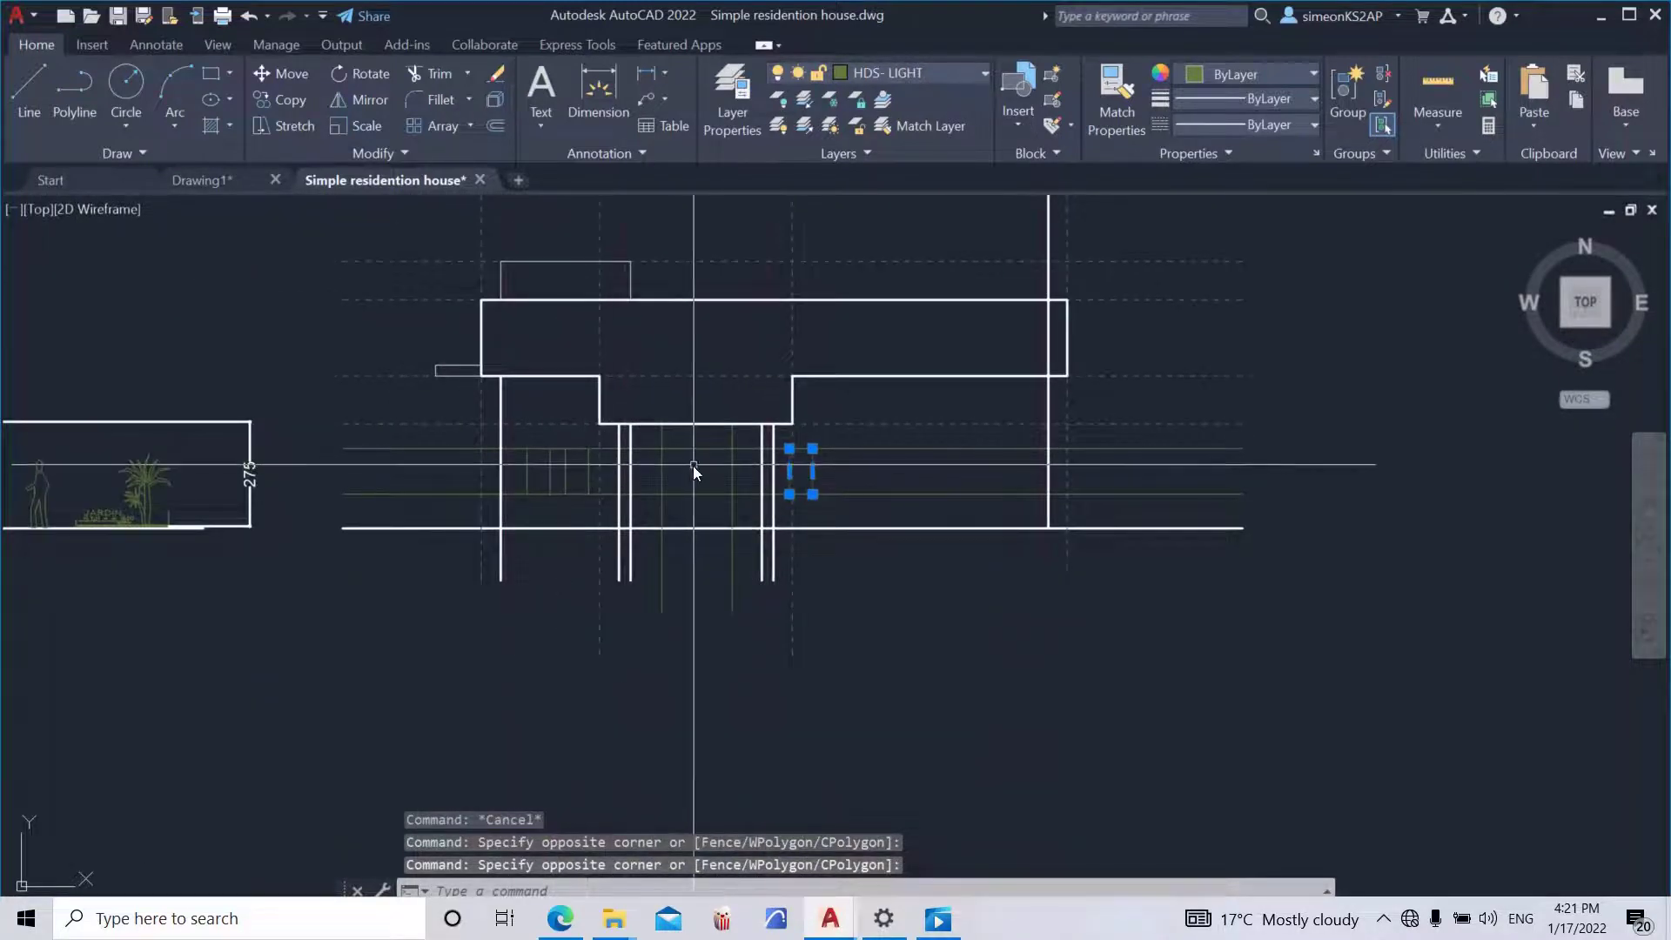
{"action": "scroll", "coordinate": [694, 468], "scroll_direction": "up", "scroll_amount": 4}
{"action": "left_click", "coordinate": [824, 476]}
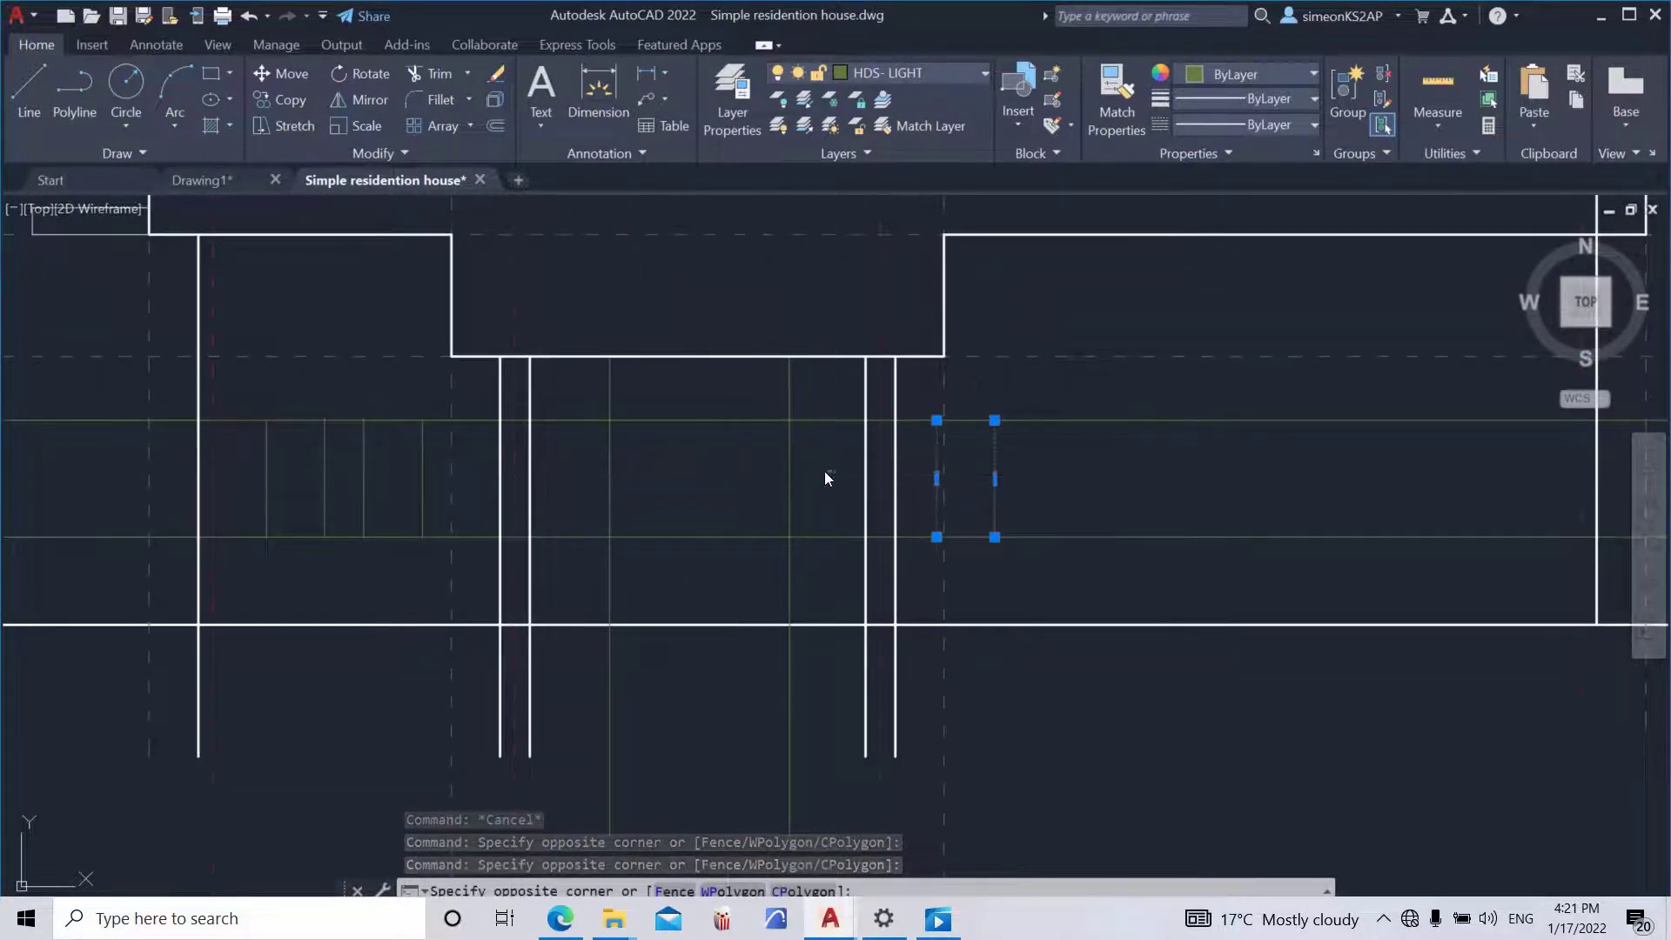
{"action": "left_click", "coordinate": [608, 464]}
{"action": "scroll", "coordinate": [635, 470], "scroll_direction": "down", "scroll_amount": 4}
{"action": "scroll", "coordinate": [600, 474], "scroll_direction": "up", "scroll_amount": 2}
{"action": "scroll", "coordinate": [588, 473], "scroll_direction": "up", "scroll_amount": 2}
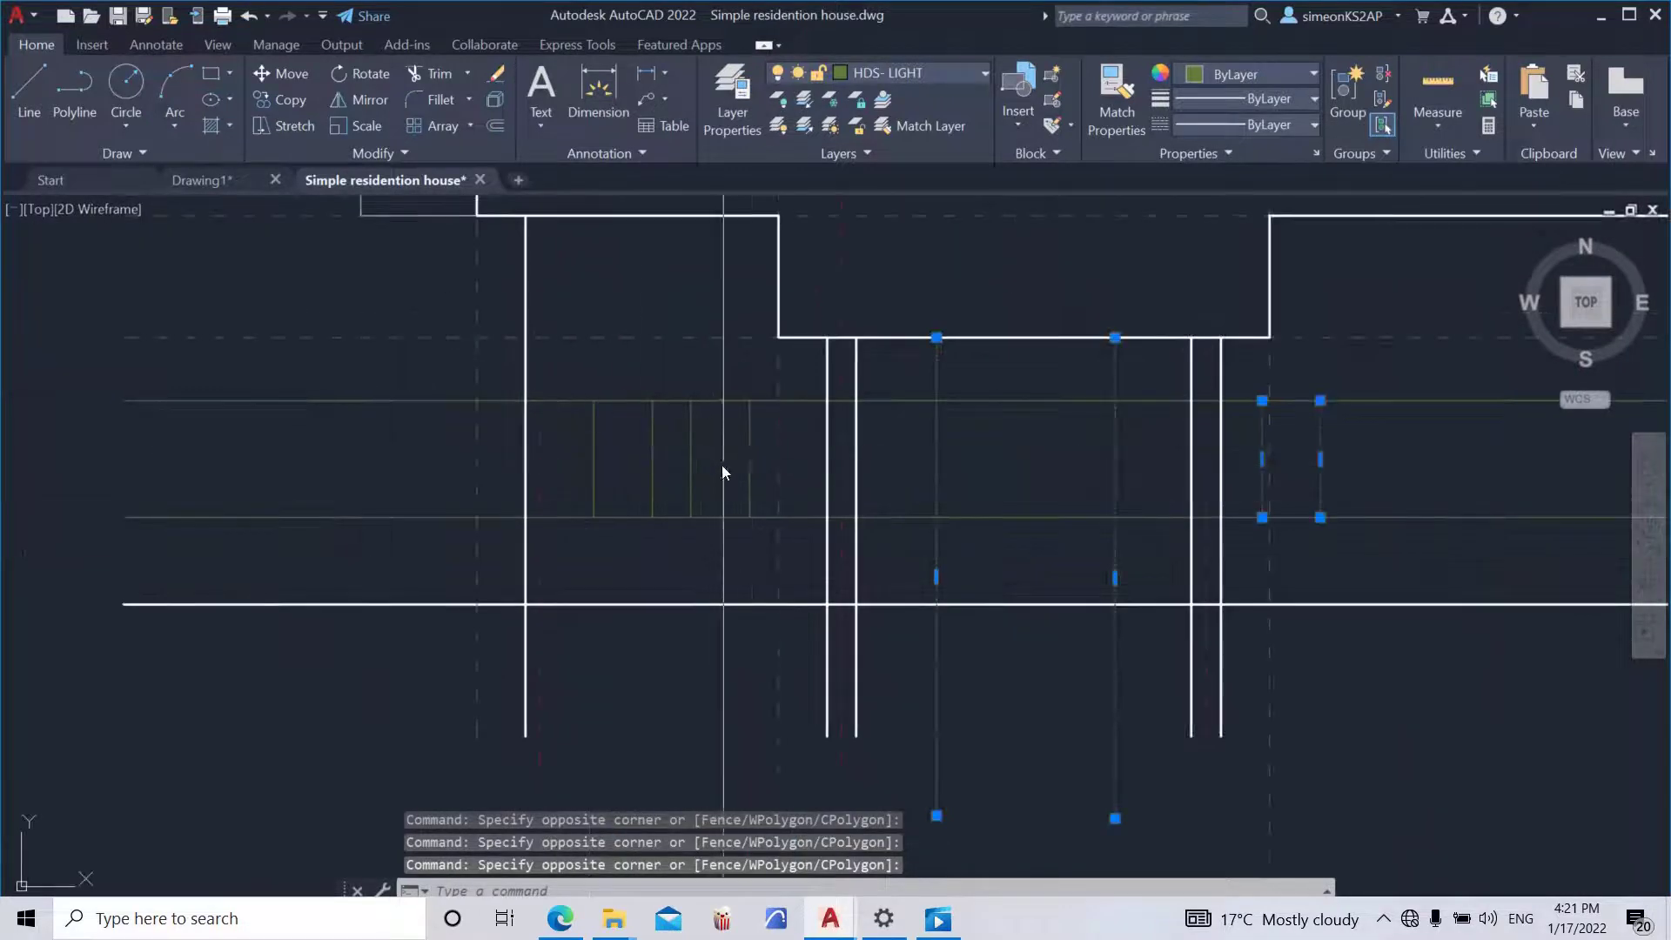
{"action": "left_click", "coordinate": [759, 459]}
{"action": "left_click", "coordinate": [569, 452]}
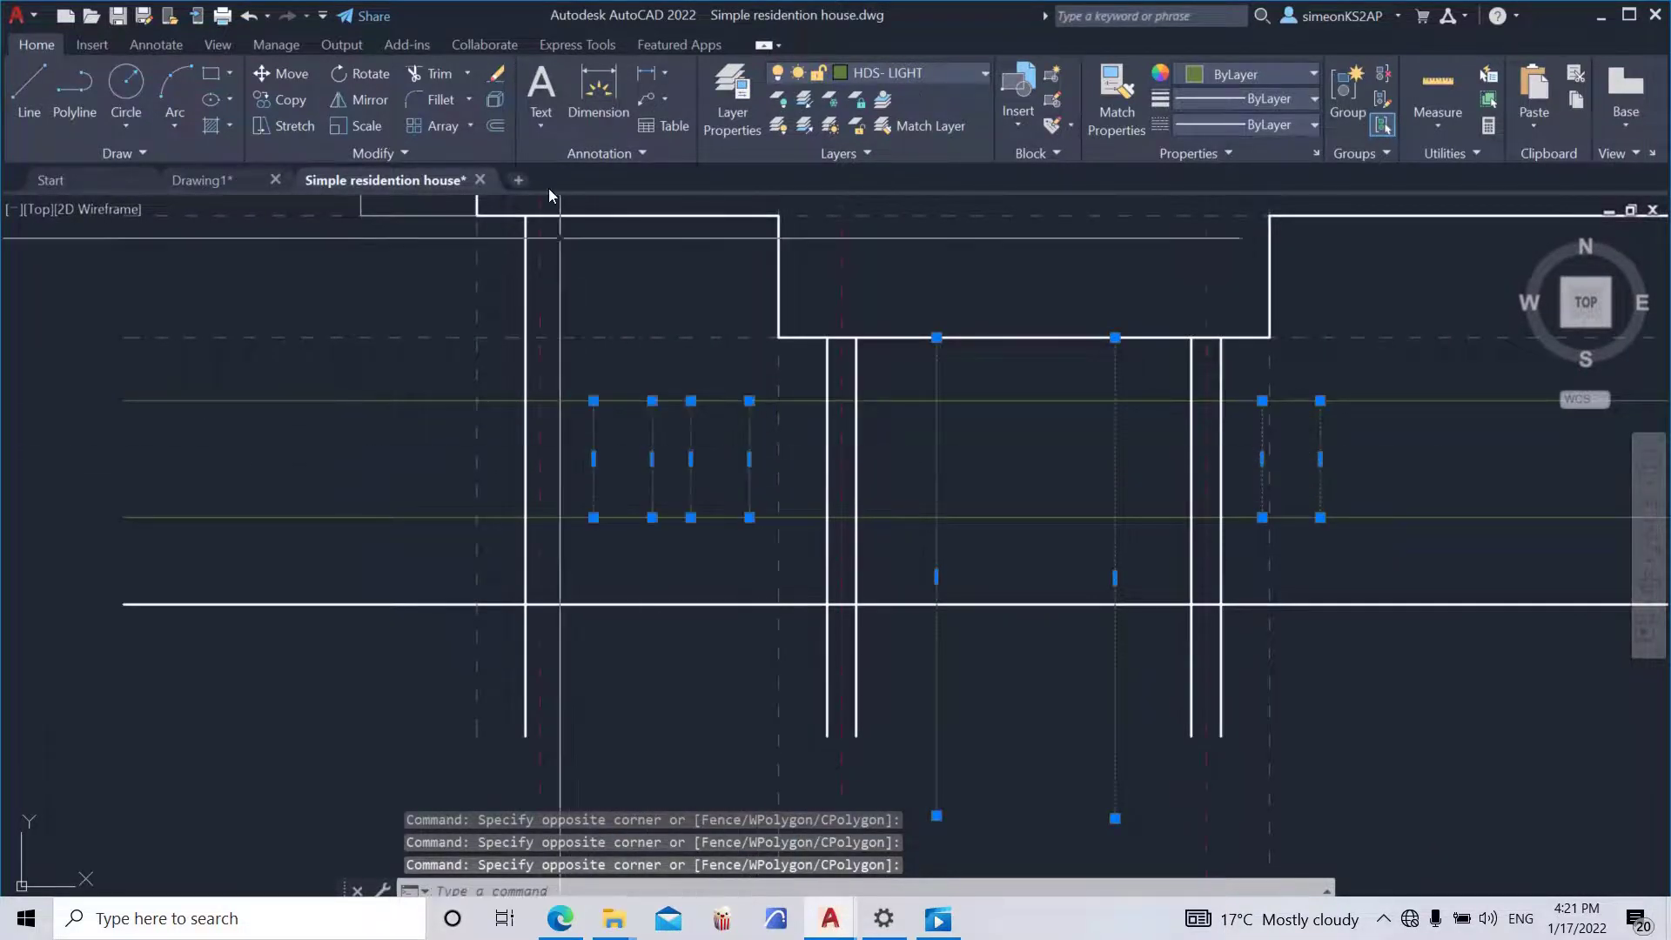
- Trim the horizontal guide lines with three vertical fences through the windows
{"action": "left_click", "coordinate": [426, 73]}
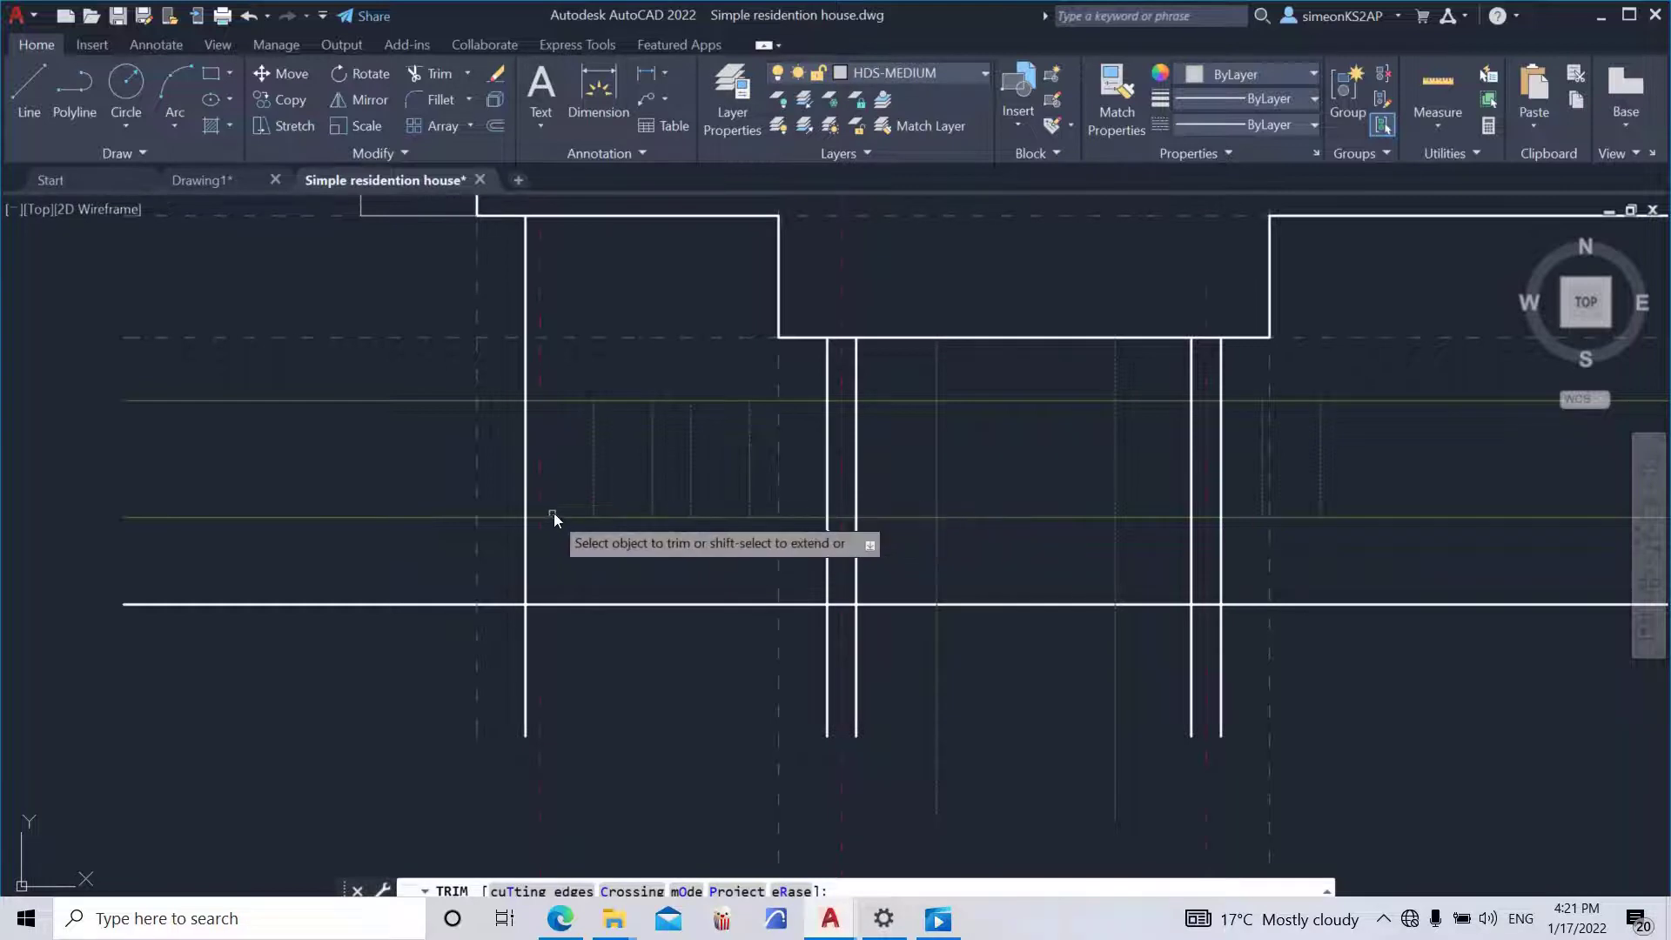
{"action": "left_click", "coordinate": [573, 534]}
{"action": "left_click", "coordinate": [574, 392]}
{"action": "key", "text": "Return"}
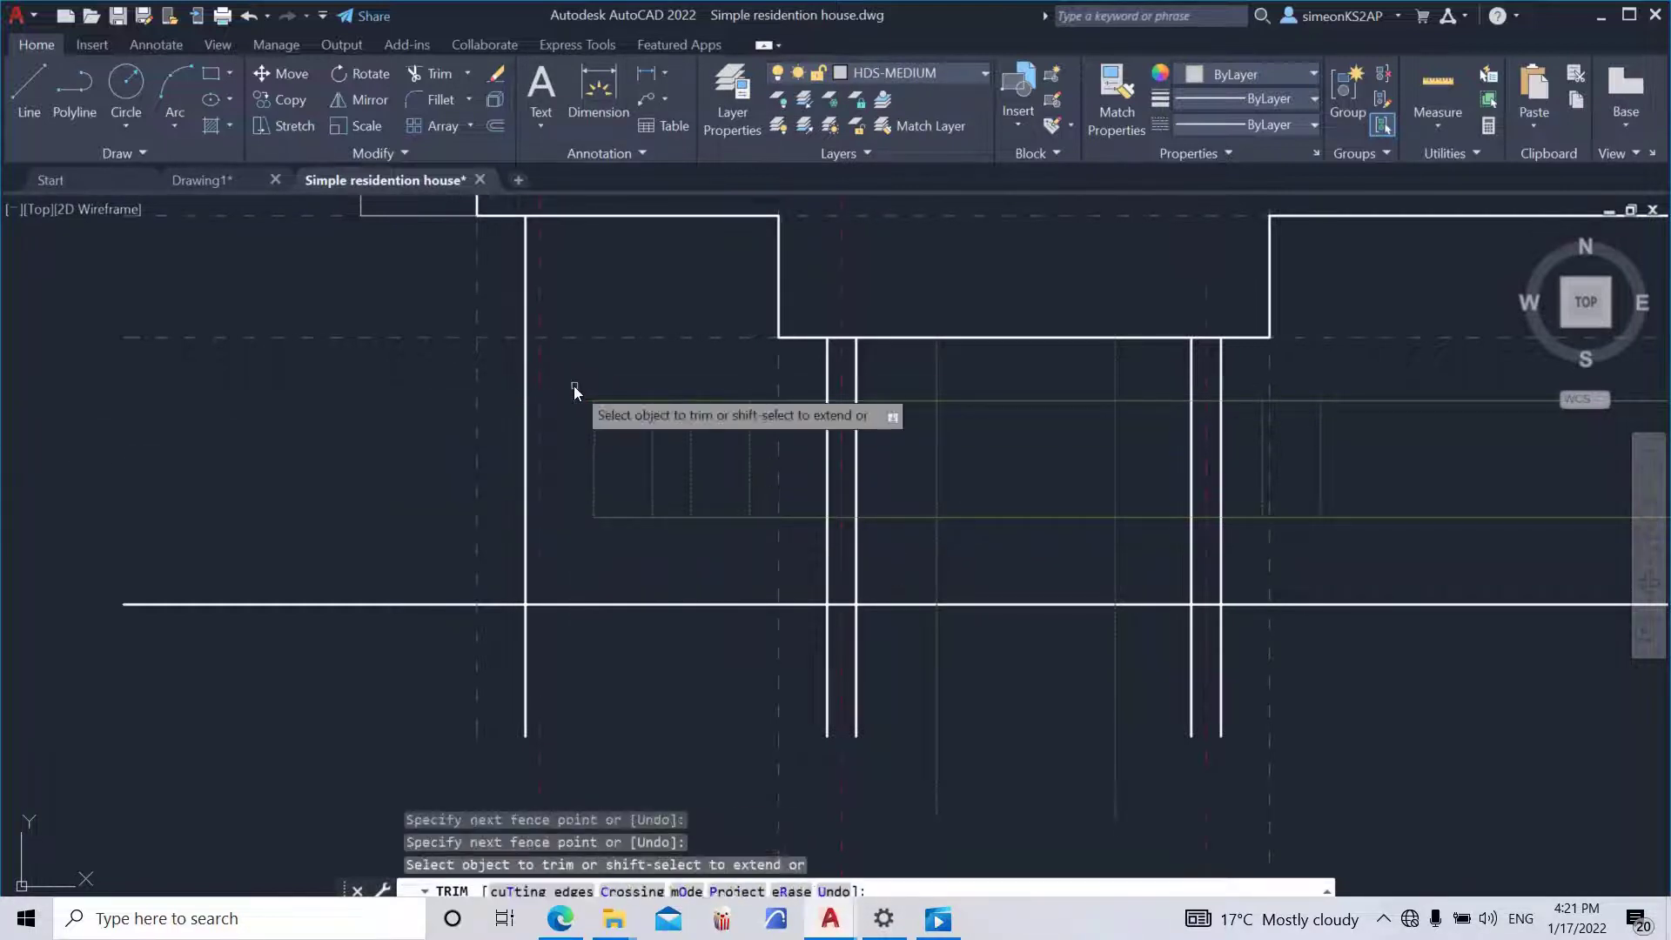
{"action": "left_click", "coordinate": [676, 529]}
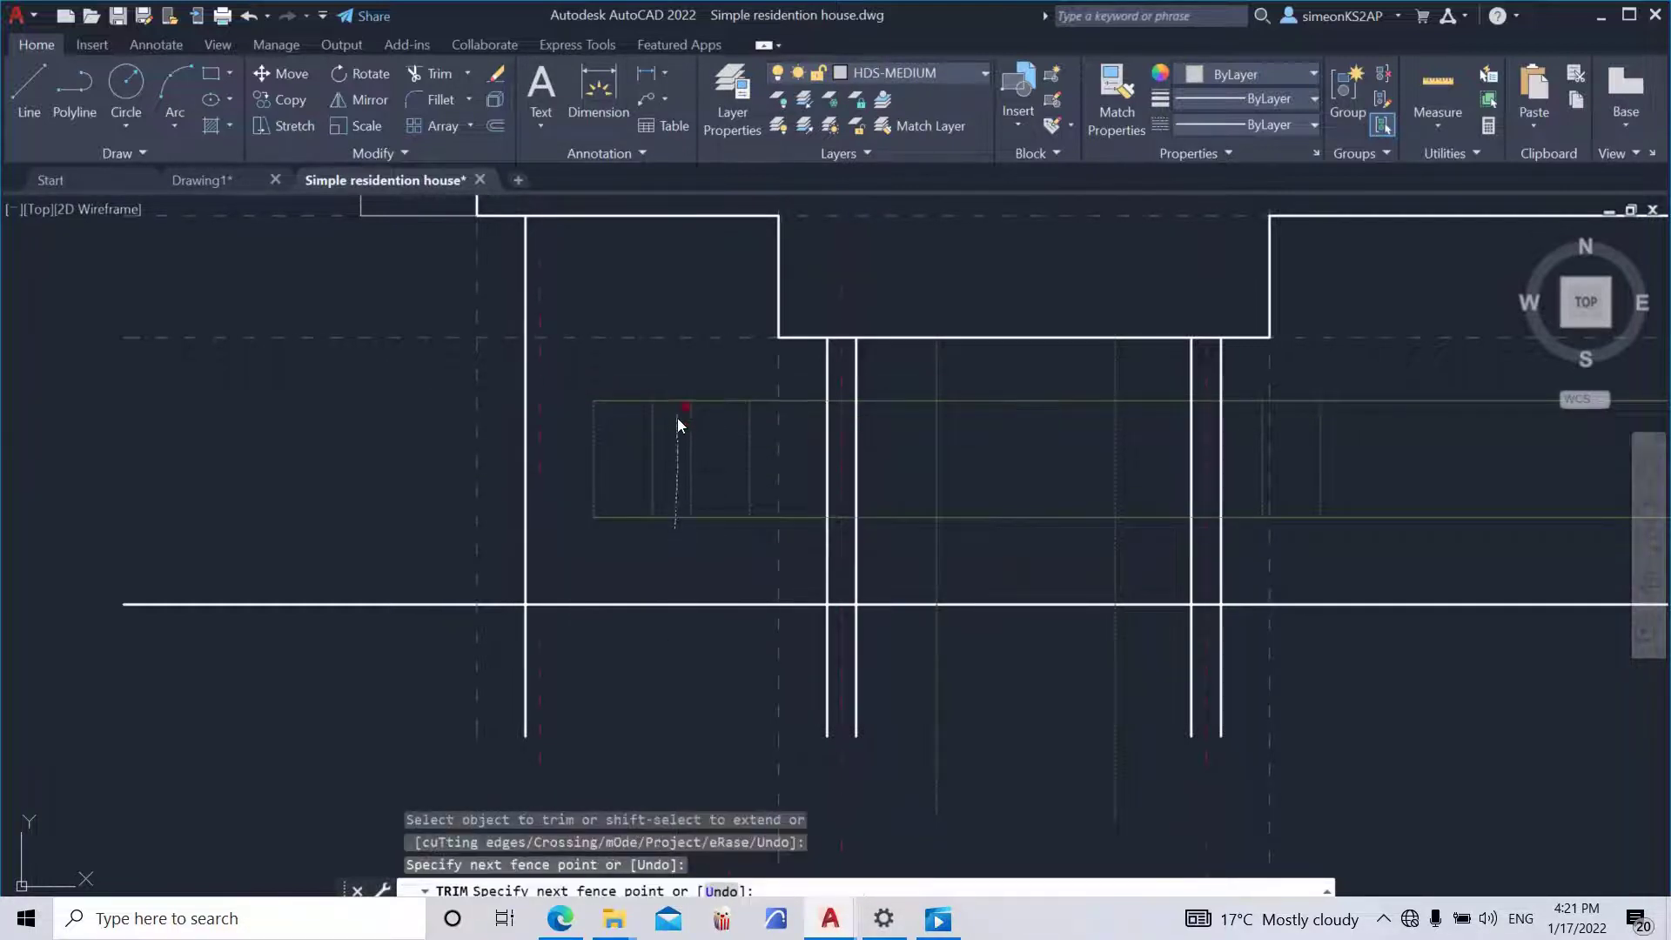
{"action": "left_click", "coordinate": [676, 381]}
{"action": "key", "text": "Return"}
{"action": "left_click", "coordinate": [765, 535]}
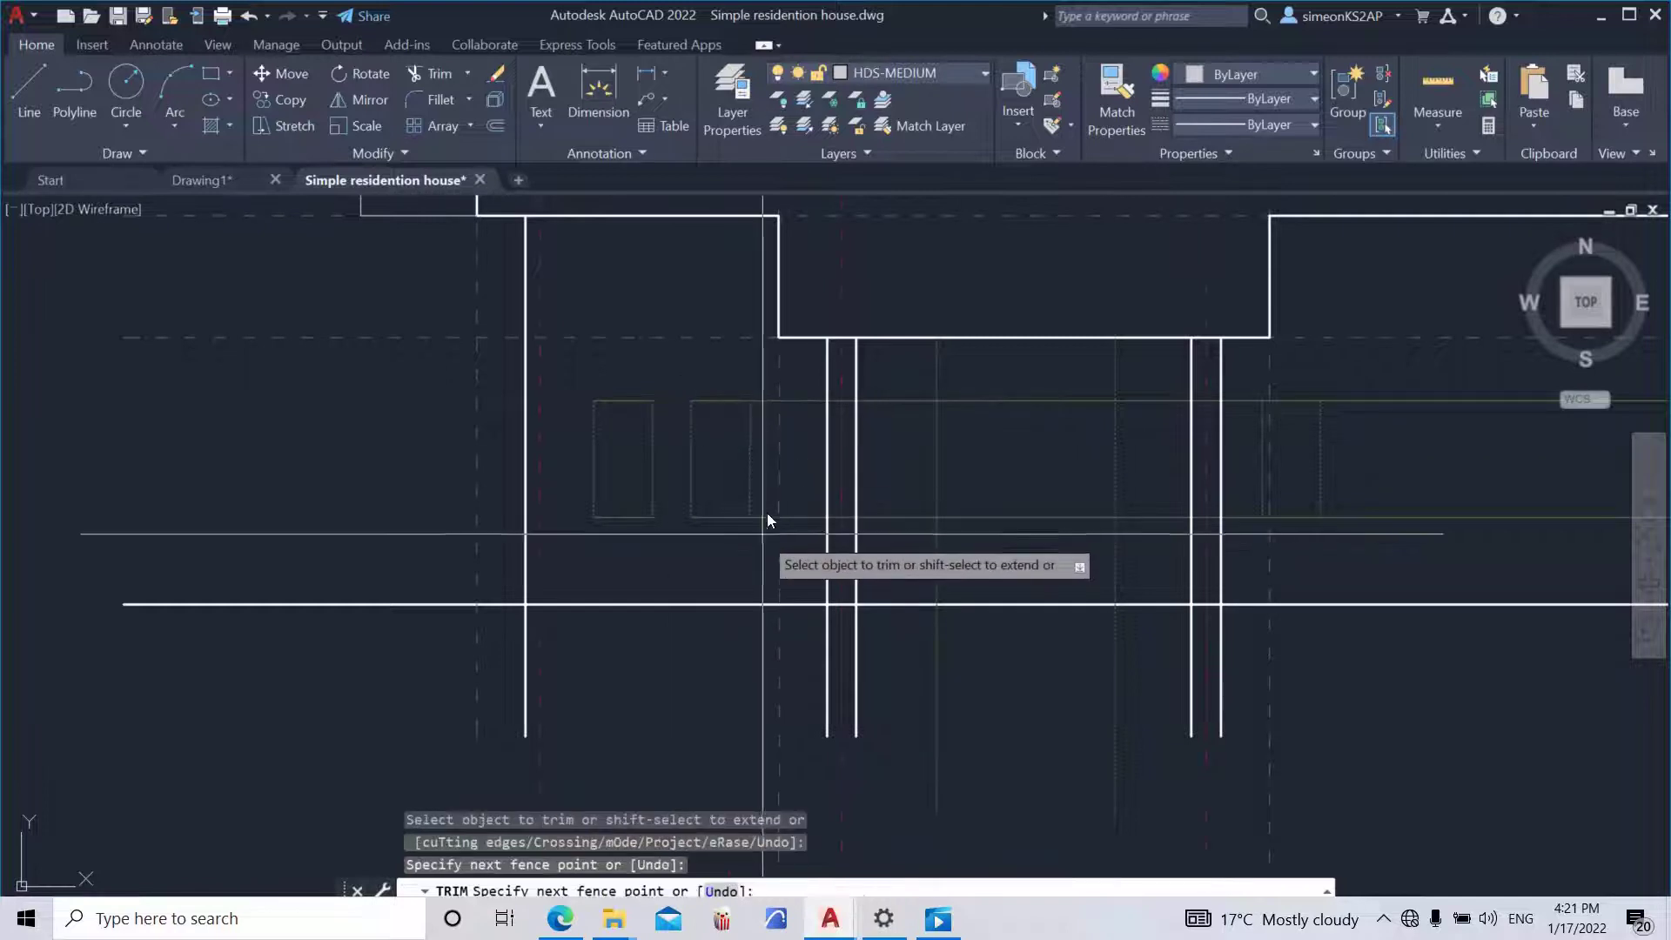
{"action": "left_click", "coordinate": [762, 384]}
{"action": "key", "text": "Return"}
- Trim the green window lines, including the right-hand ones, into window outlines
{"action": "scroll", "coordinate": [771, 413], "scroll_direction": "down", "scroll_amount": 3}
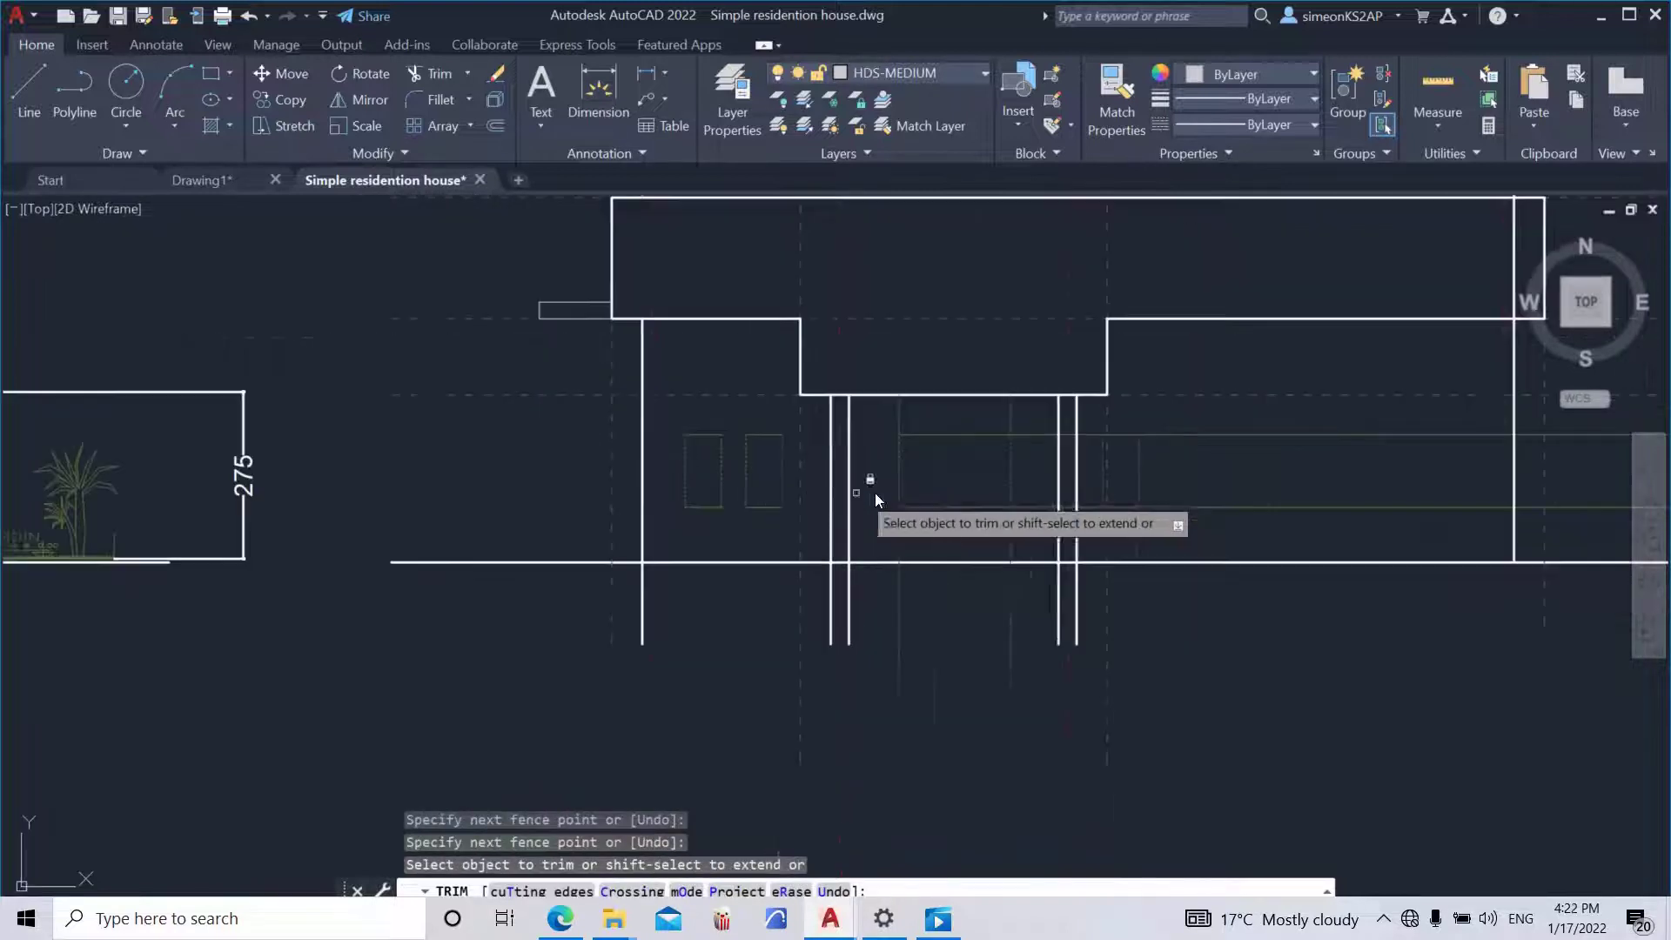
{"action": "middle_click_drag", "start_coordinate": [787, 558], "coordinate": [776, 556]}
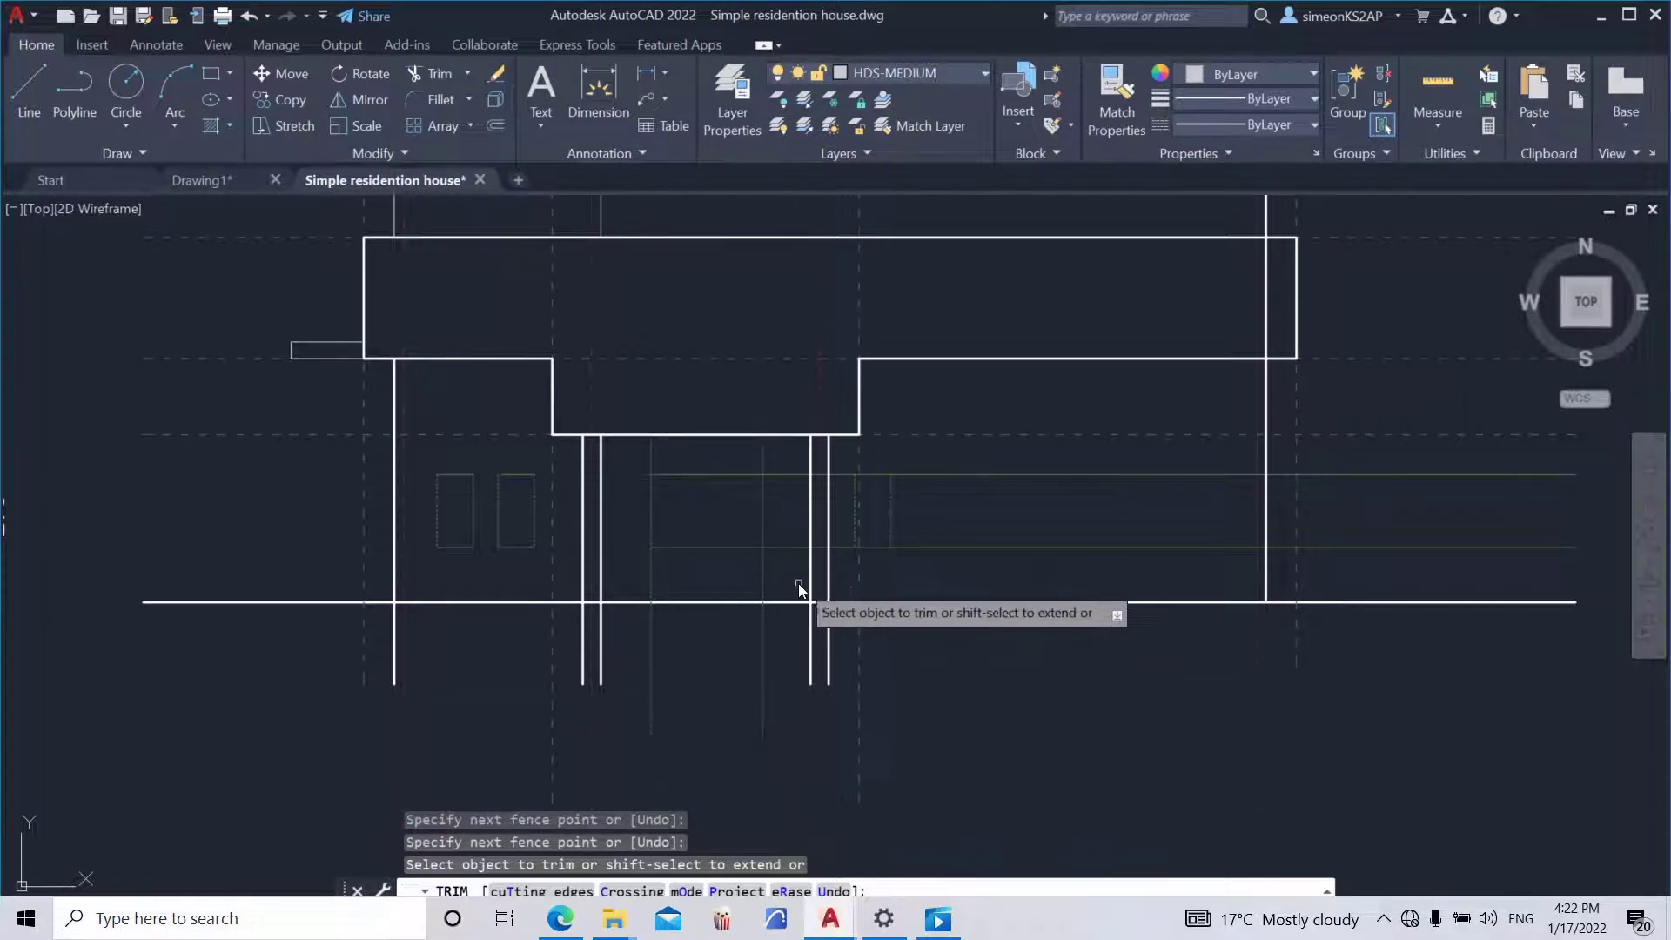
{"action": "left_click", "coordinate": [788, 573]}
{"action": "key", "text": "Return"}
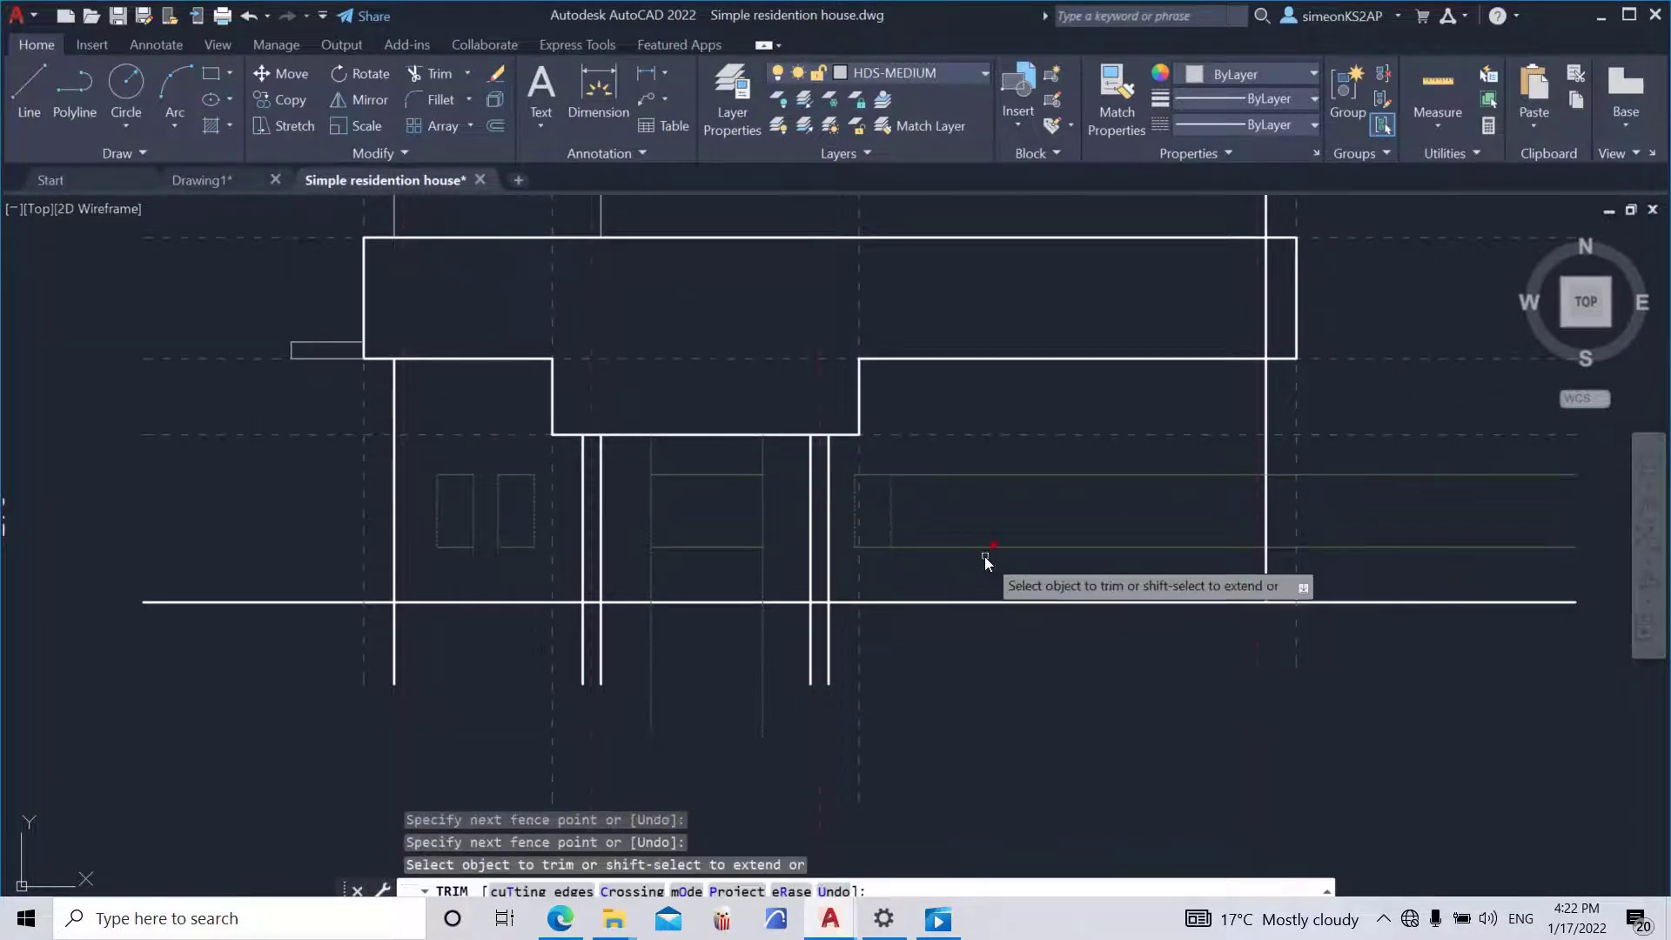
{"action": "left_click", "coordinate": [983, 562]}
{"action": "left_click", "coordinate": [979, 468]}
{"action": "key", "text": "Return"}
{"action": "scroll", "coordinate": [983, 487], "scroll_direction": "down", "scroll_amount": 3}
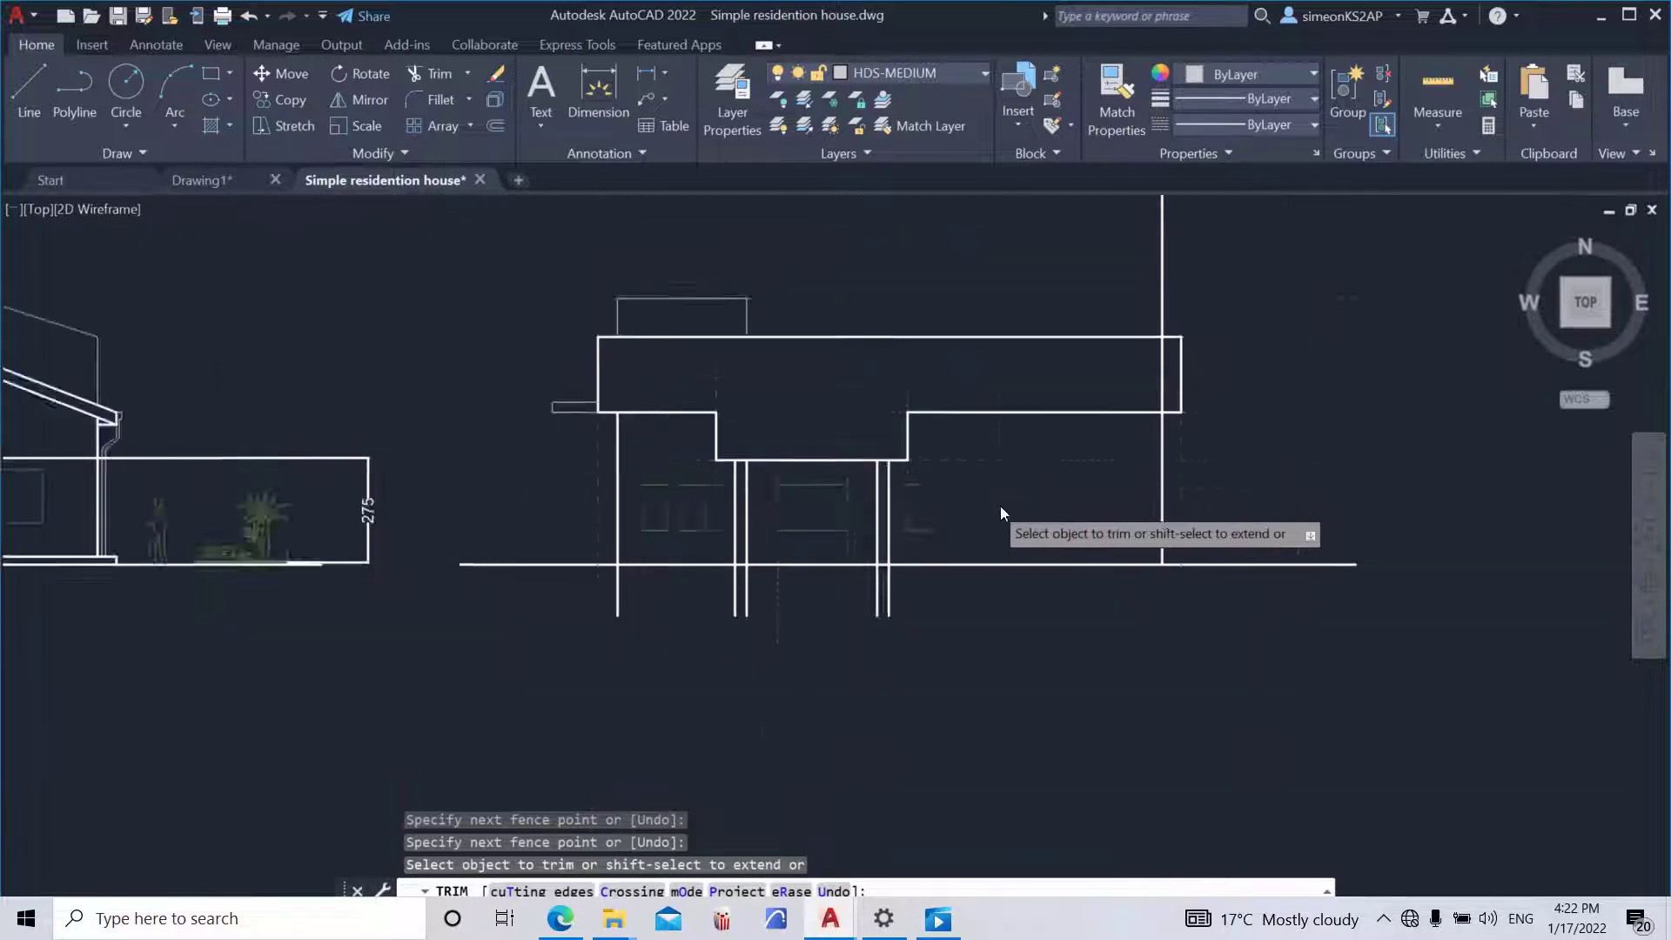
{"action": "scroll", "coordinate": [800, 544], "scroll_direction": "up", "scroll_amount": 2}
{"action": "key", "text": "Escape"}
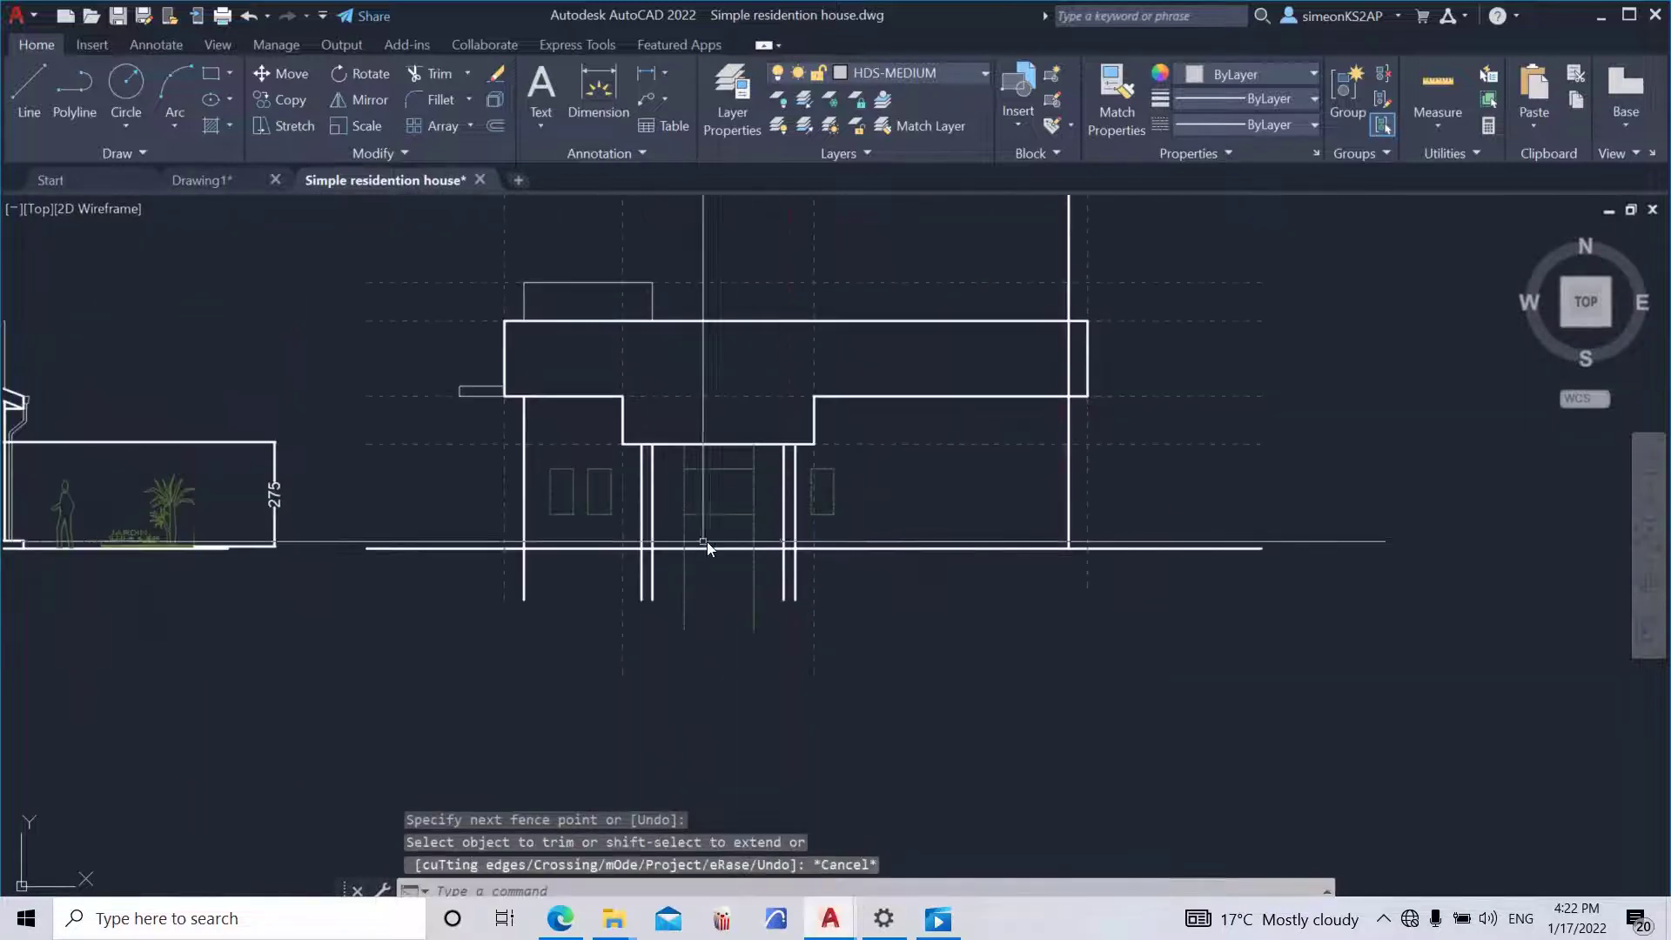
{"action": "scroll", "coordinate": [735, 532], "scroll_direction": "up", "scroll_amount": 2}
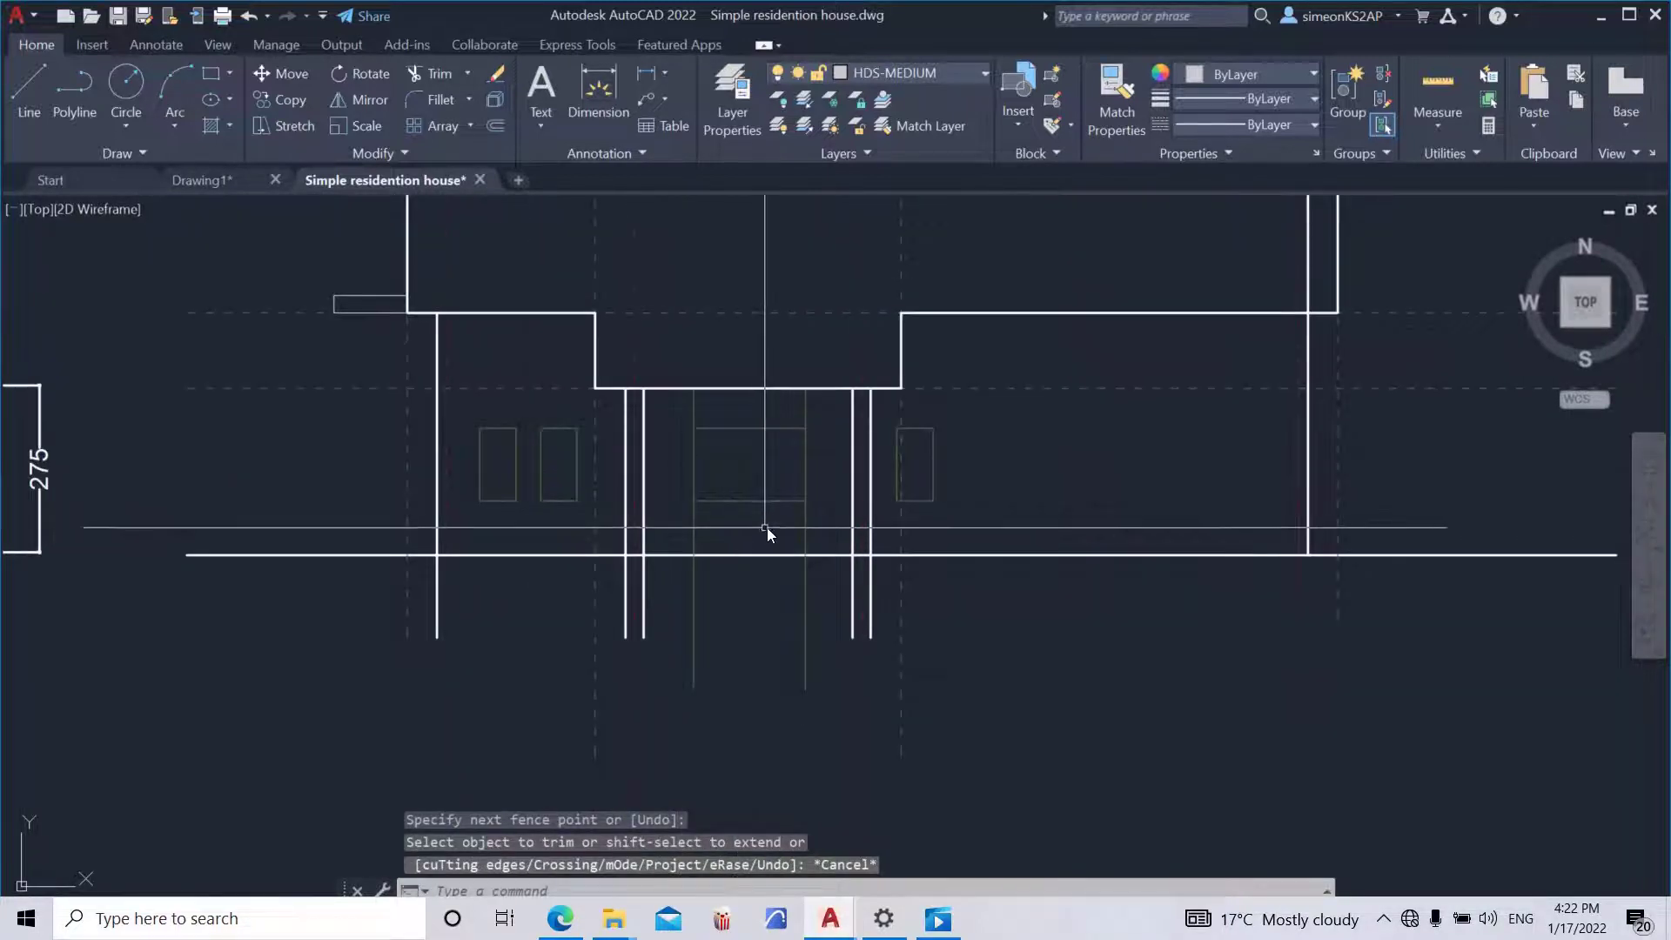
{"action": "scroll", "coordinate": [786, 534], "scroll_direction": "down", "scroll_amount": 2}
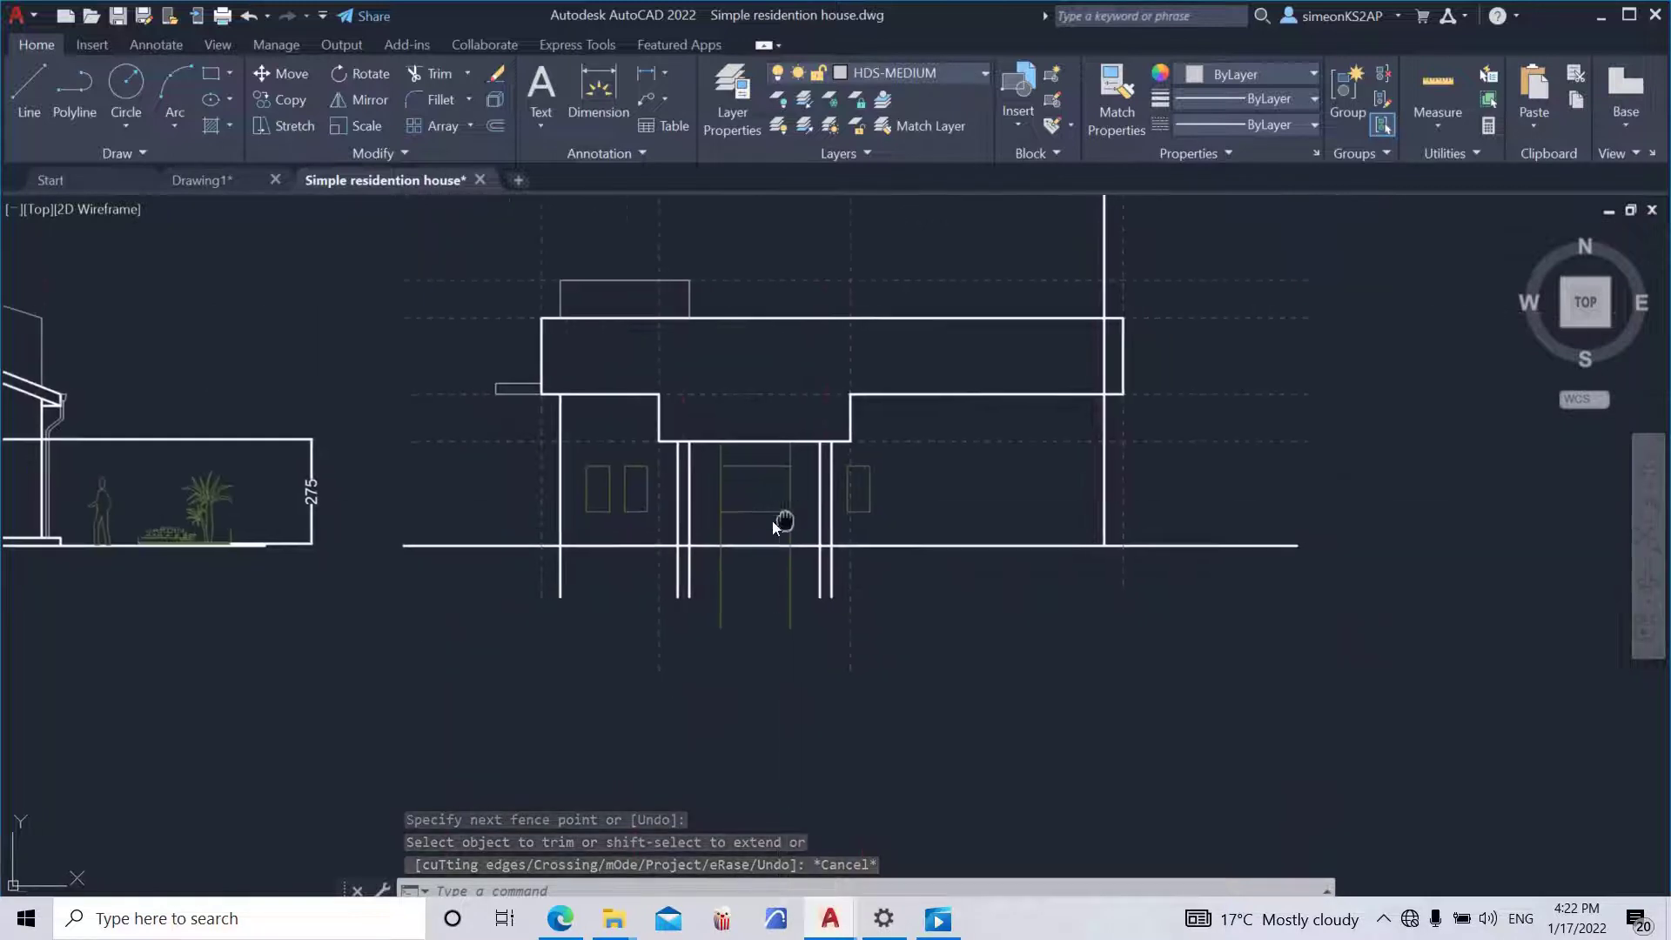
{"action": "scroll", "coordinate": [714, 470], "scroll_direction": "up", "scroll_amount": 4}
- Trim the door lines above the door and below the ground line
{"action": "left_click", "coordinate": [432, 73]}
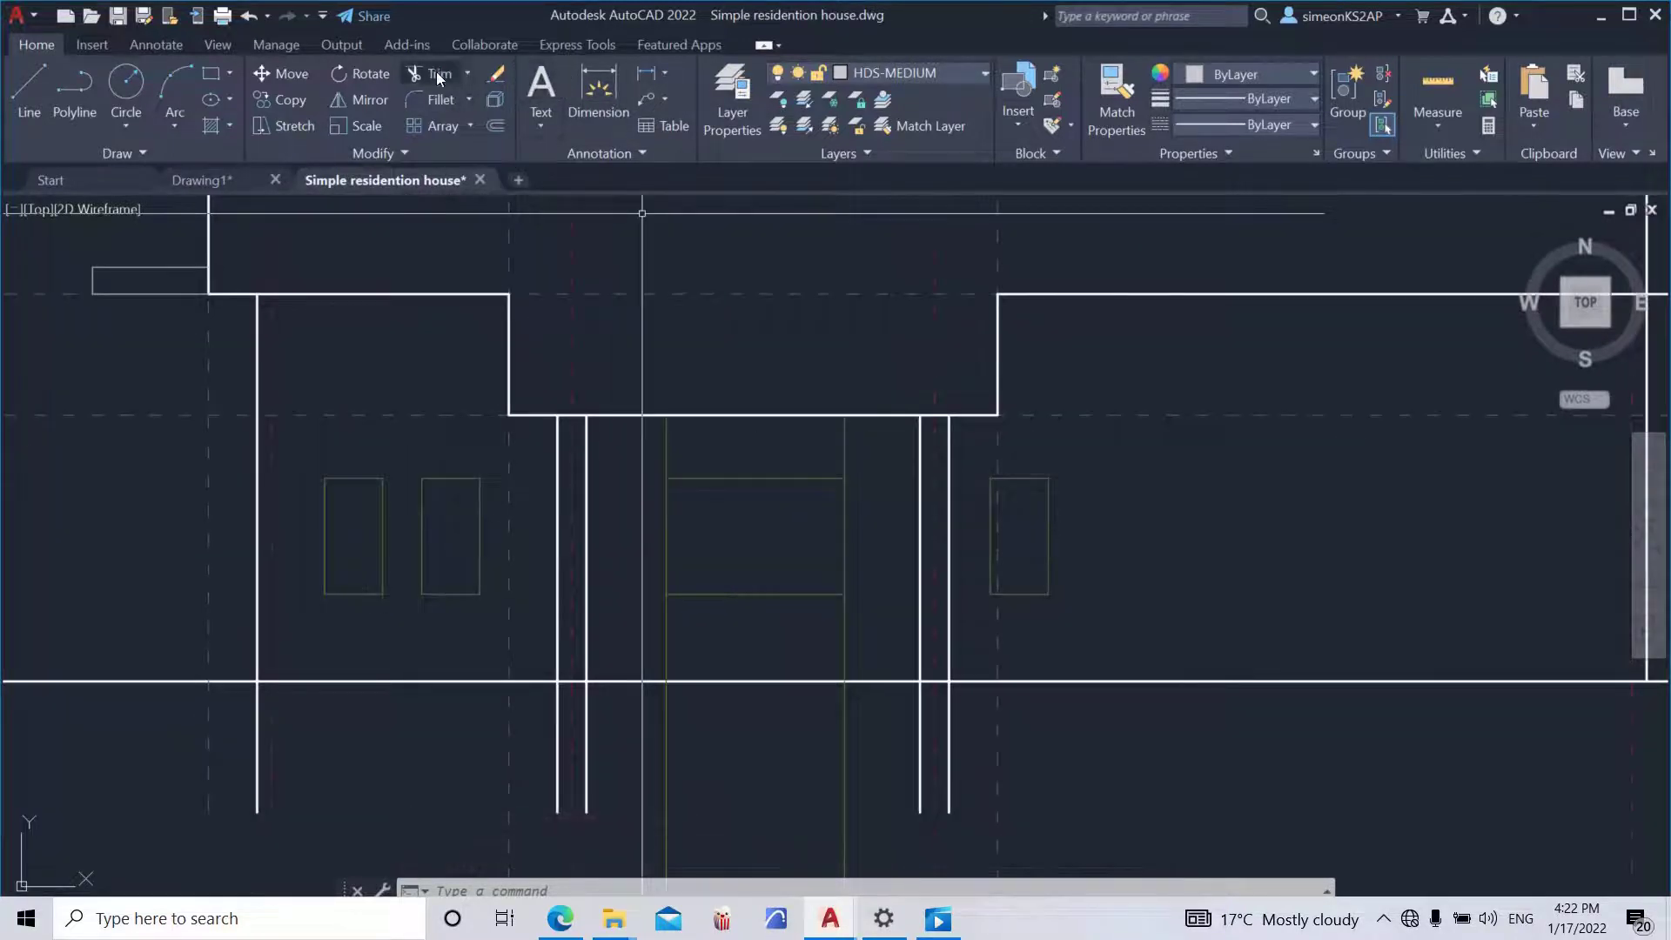
{"action": "left_click", "coordinate": [667, 452]}
{"action": "left_click", "coordinate": [848, 456]}
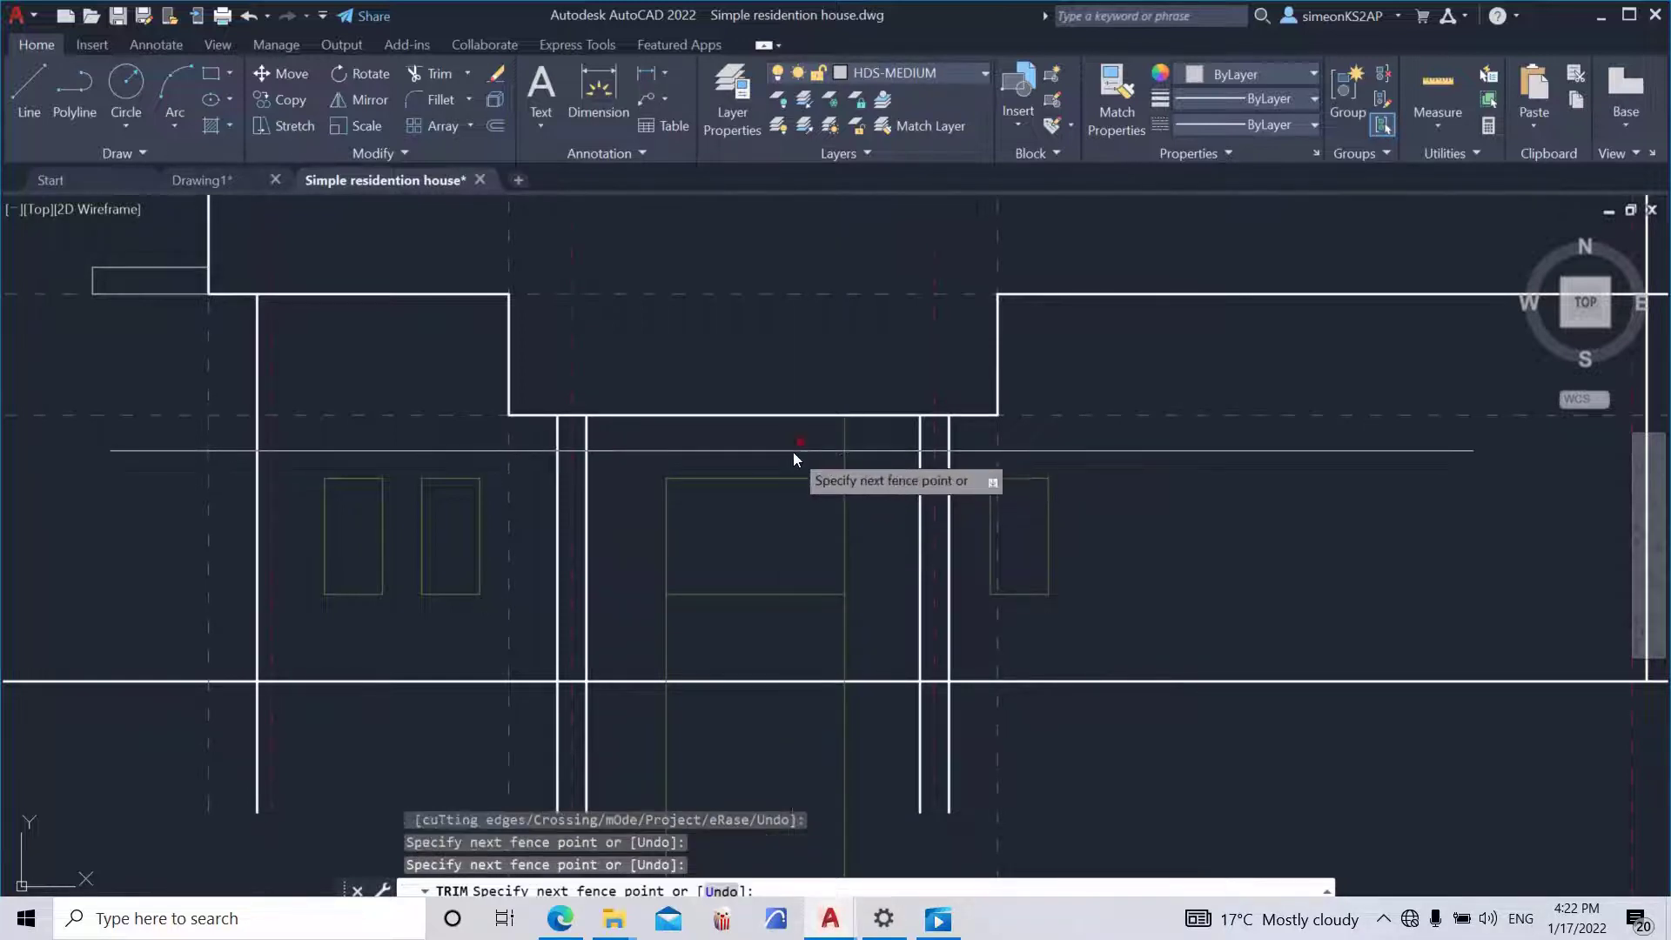
{"action": "key", "text": "Return"}
{"action": "scroll", "coordinate": [840, 504], "scroll_direction": "down", "scroll_amount": 2}
{"action": "left_click", "coordinate": [843, 628]}
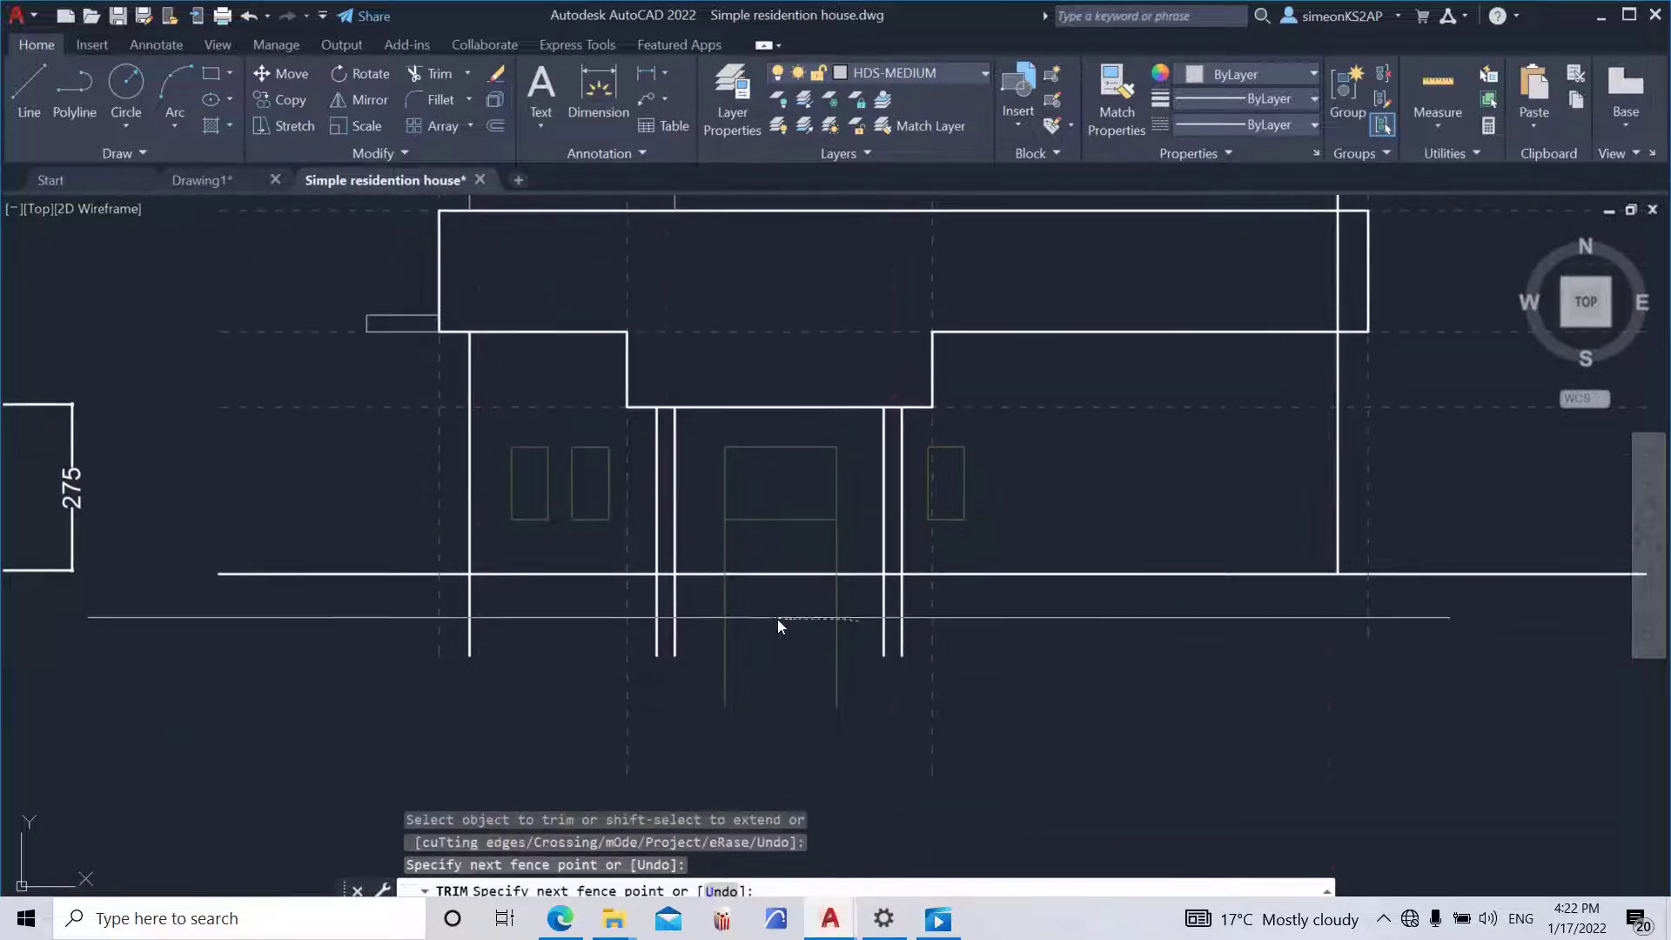
{"action": "left_click", "coordinate": [717, 617]}
{"action": "key", "text": "Return"}
{"action": "key", "text": "Escape"}
- Delete the door's bottom edge line
{"action": "left_click", "coordinate": [780, 522]}
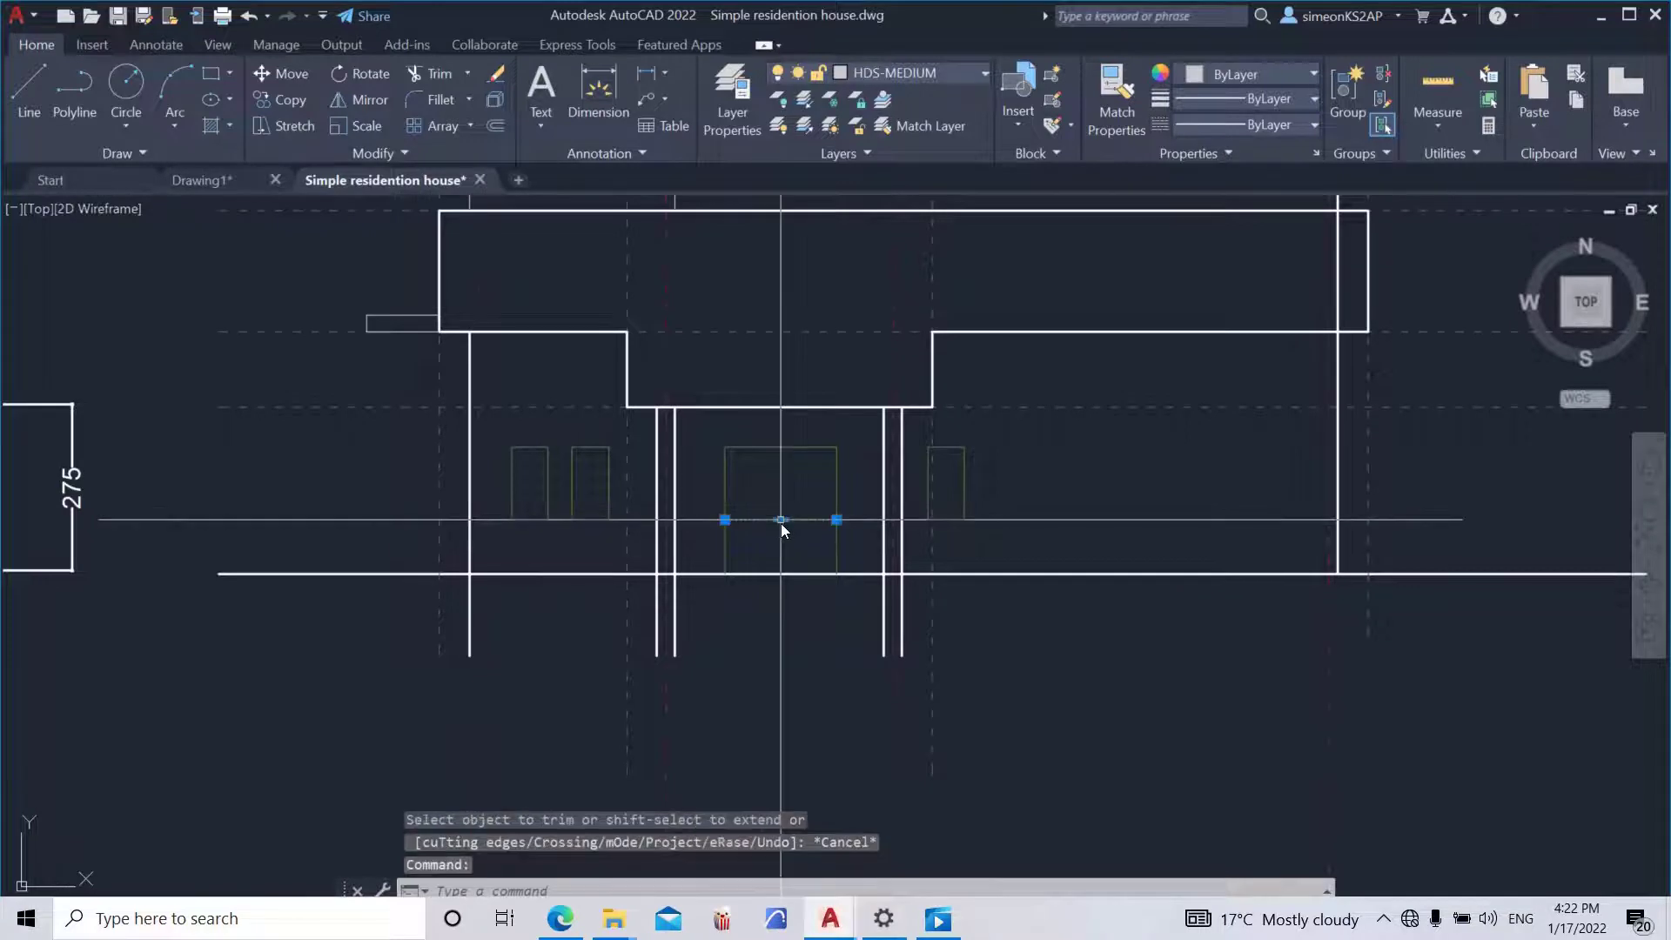
{"action": "mouse_move", "coordinate": [780, 519]}
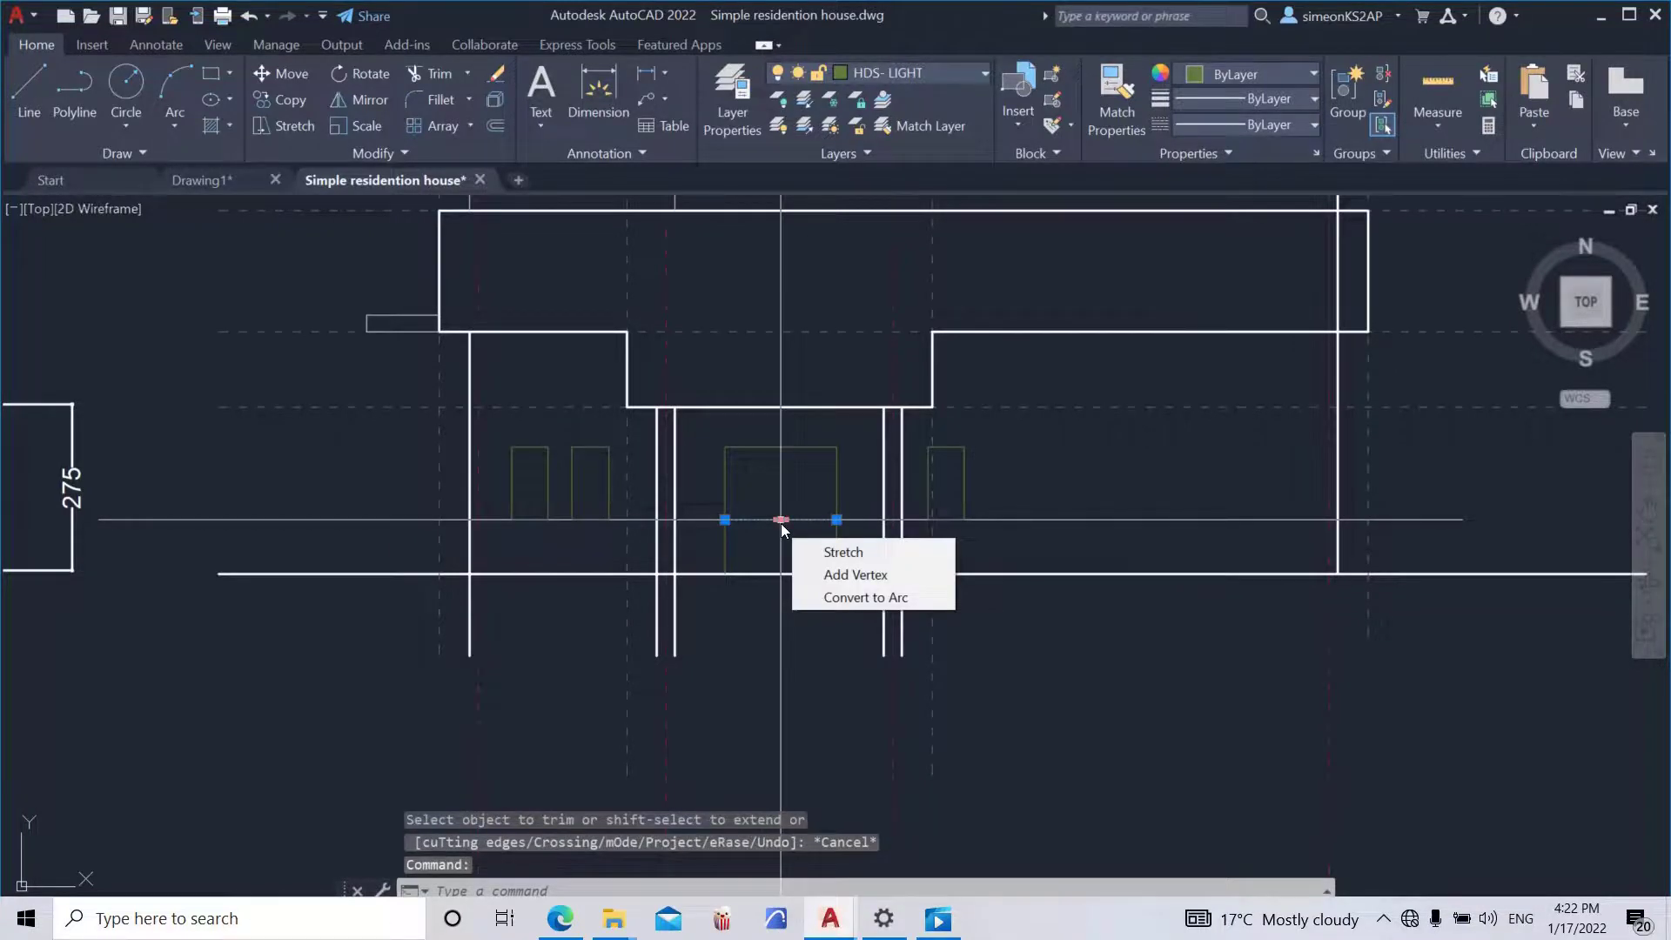
{"action": "key", "text": "Delete"}
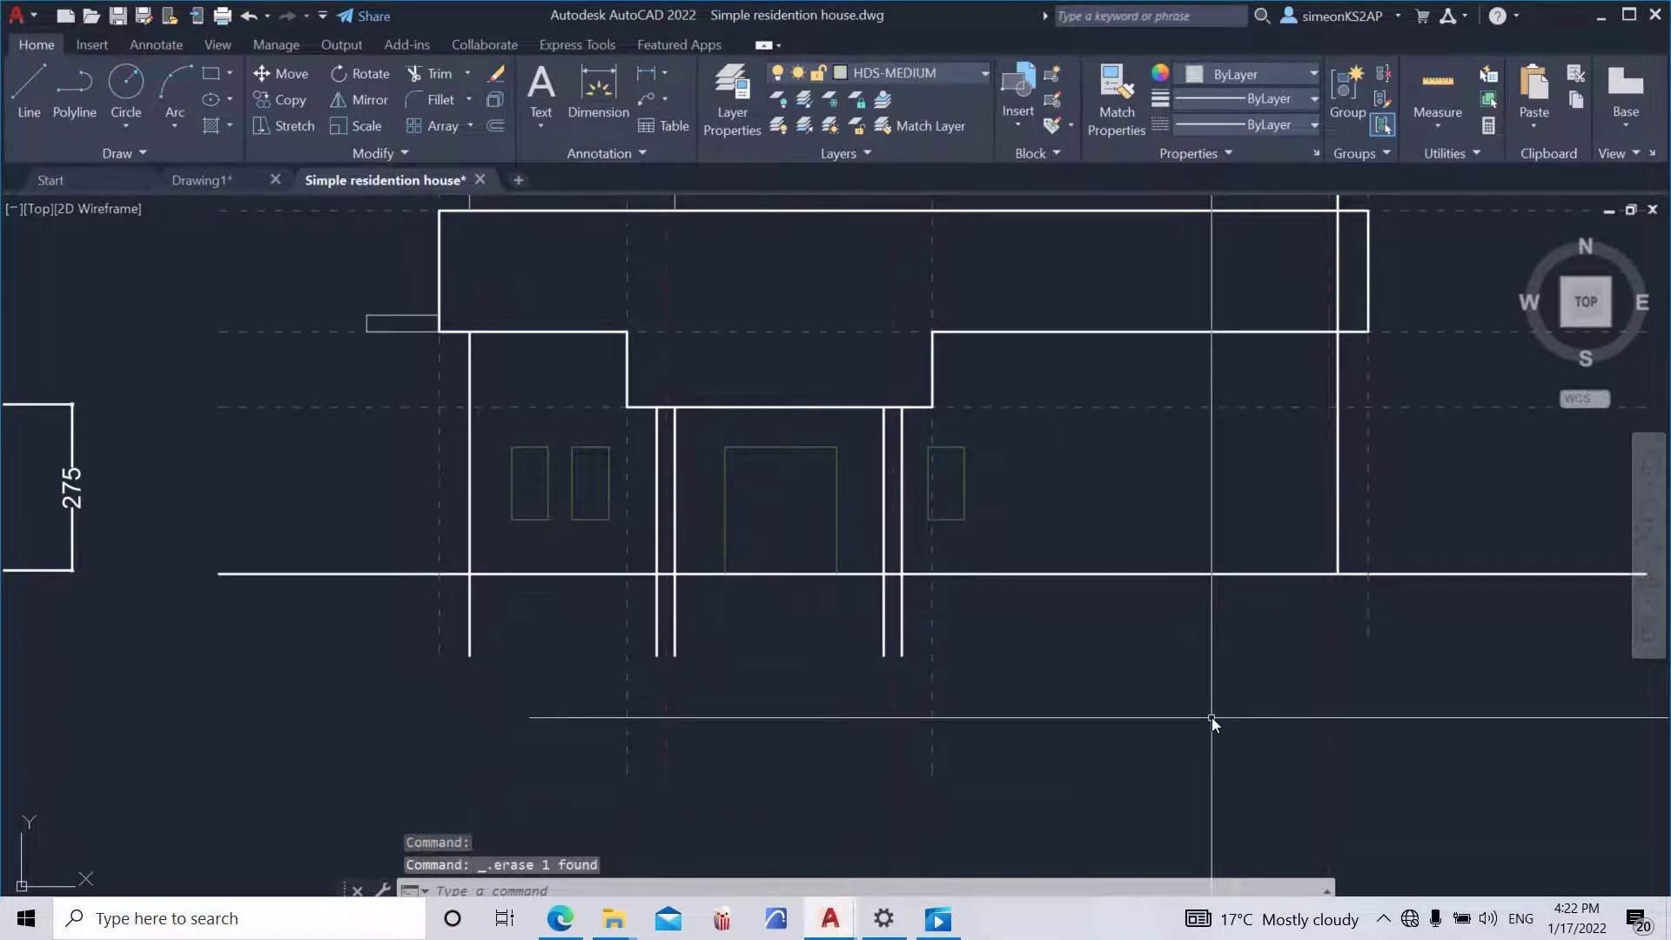
{"action": "scroll", "coordinate": [1042, 672], "scroll_direction": "down", "scroll_amount": 5}
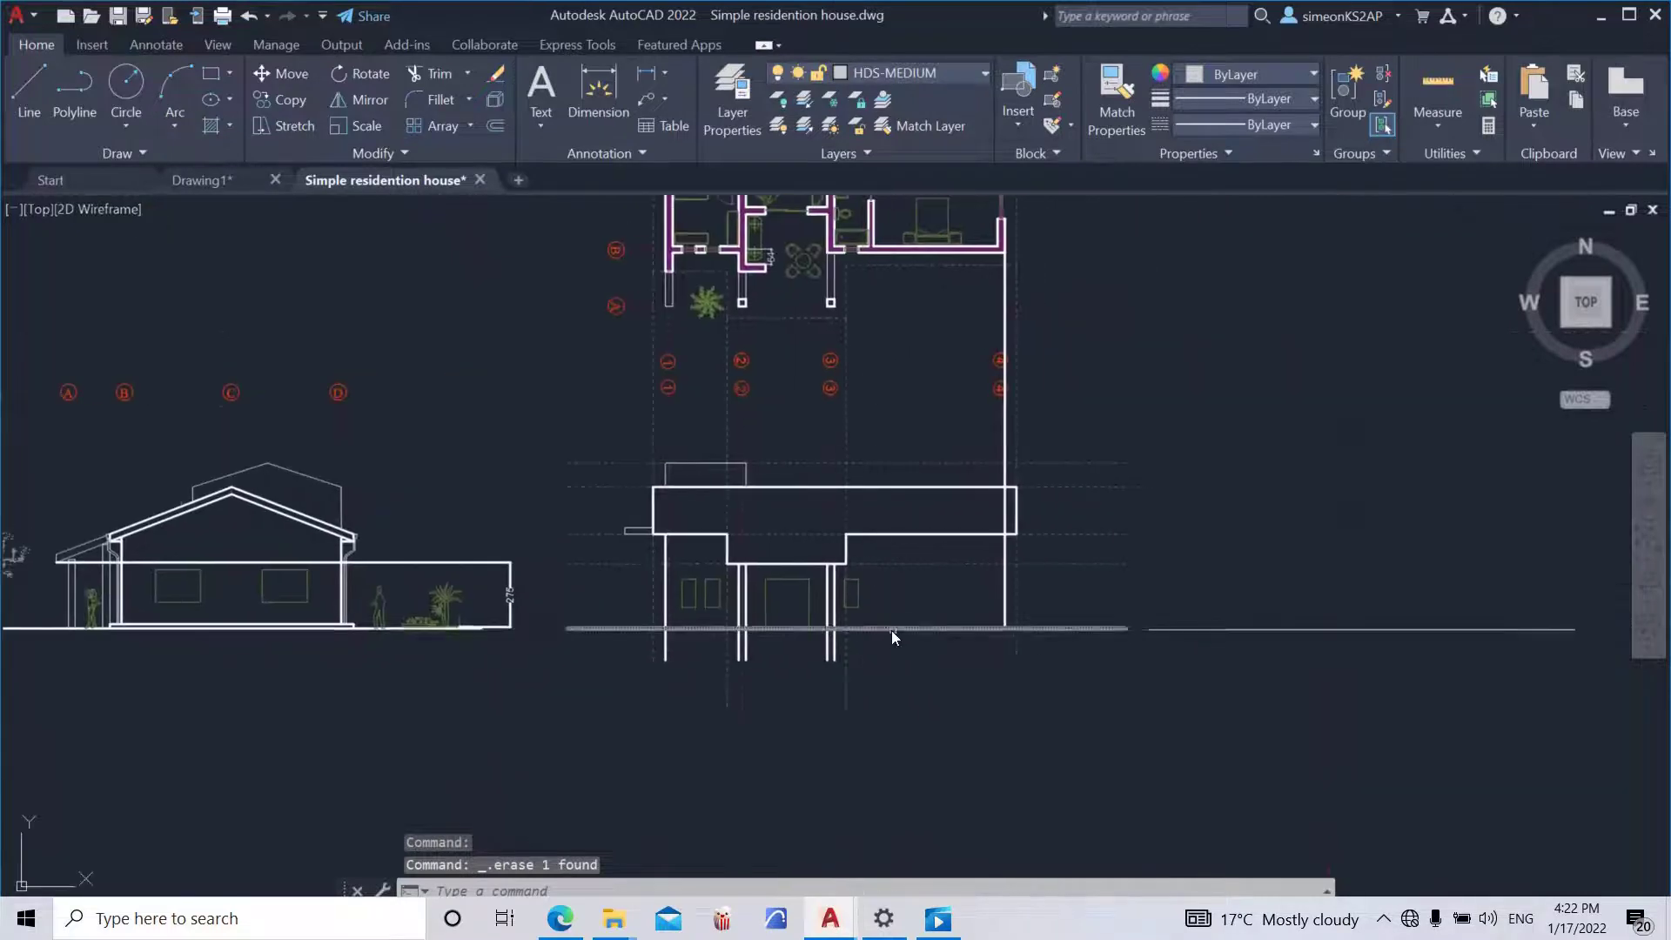
- Bring the plans into view and select the first hidden projection lines
{"action": "scroll", "coordinate": [896, 630], "scroll_direction": "down", "scroll_amount": 3}
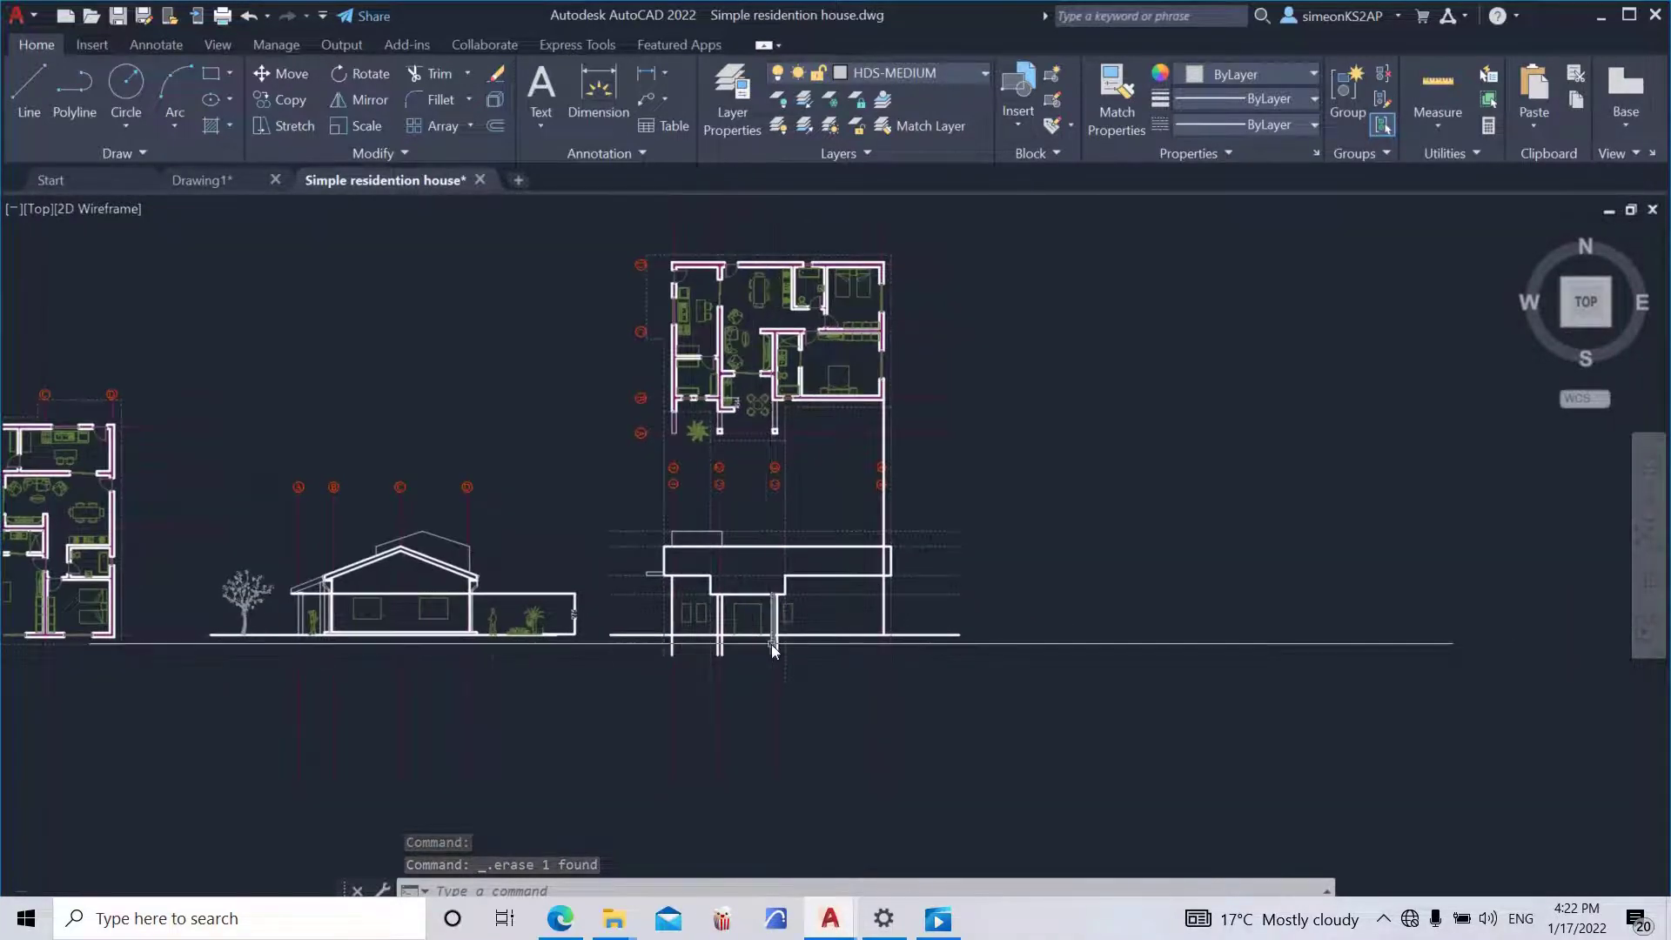
{"action": "scroll", "coordinate": [772, 648], "scroll_direction": "up", "scroll_amount": 3}
{"action": "middle_click_drag", "start_coordinate": [772, 651], "coordinate": [865, 608]}
{"action": "scroll", "coordinate": [909, 623], "scroll_direction": "down", "scroll_amount": 3}
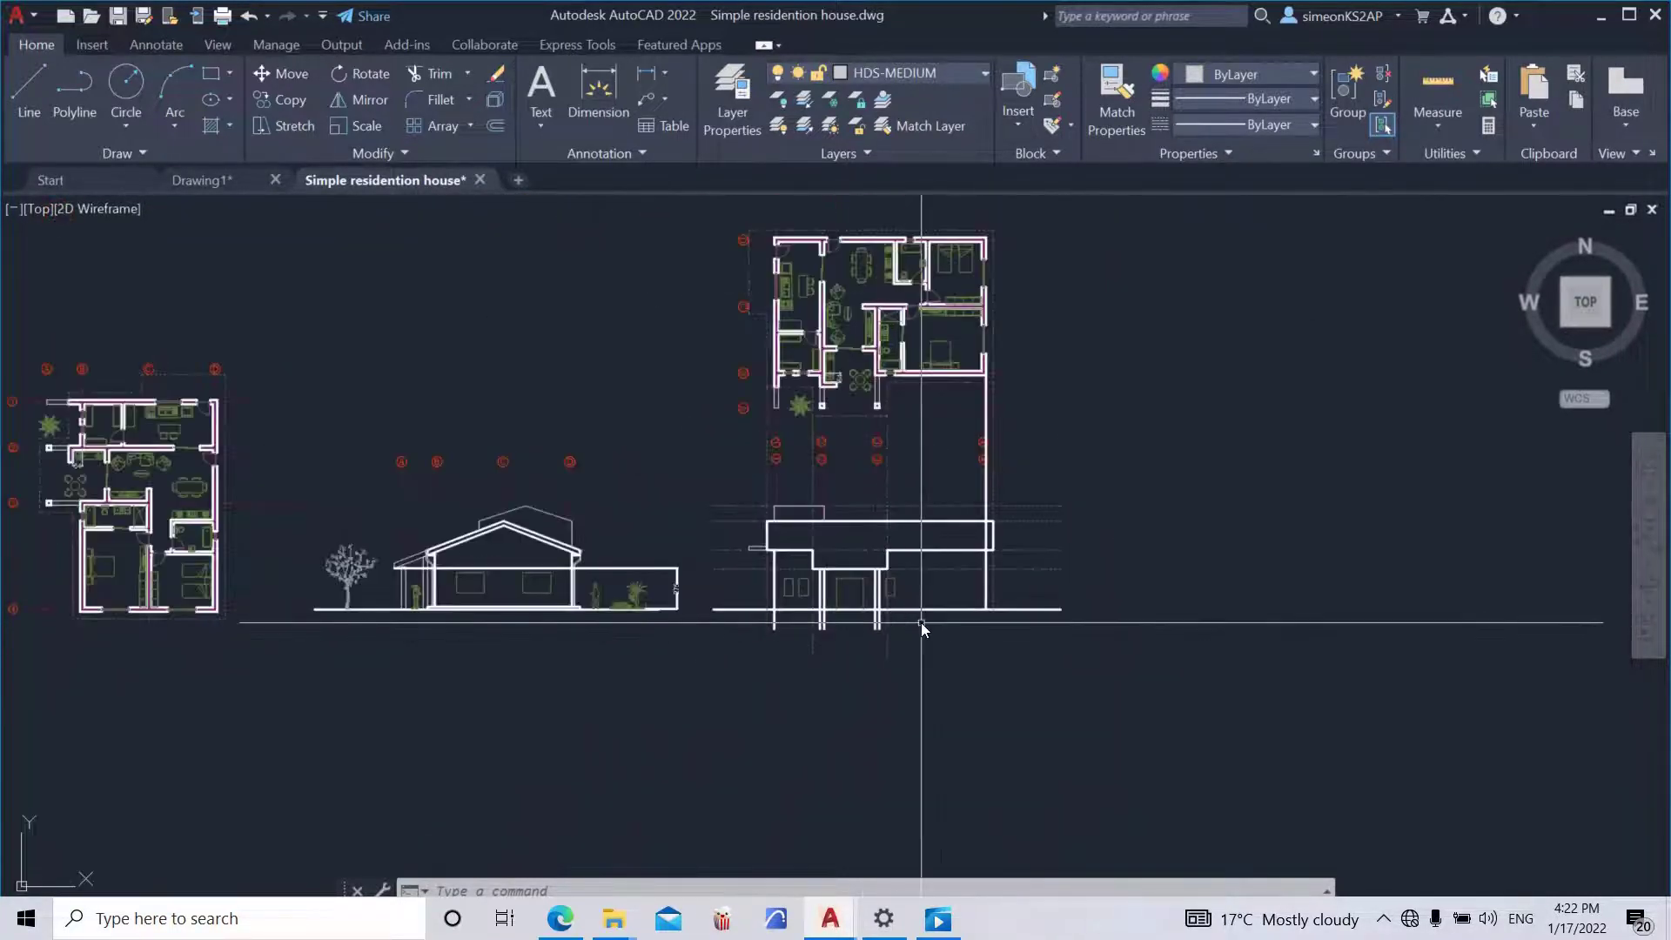
{"action": "scroll", "coordinate": [923, 624], "scroll_direction": "up", "scroll_amount": 3}
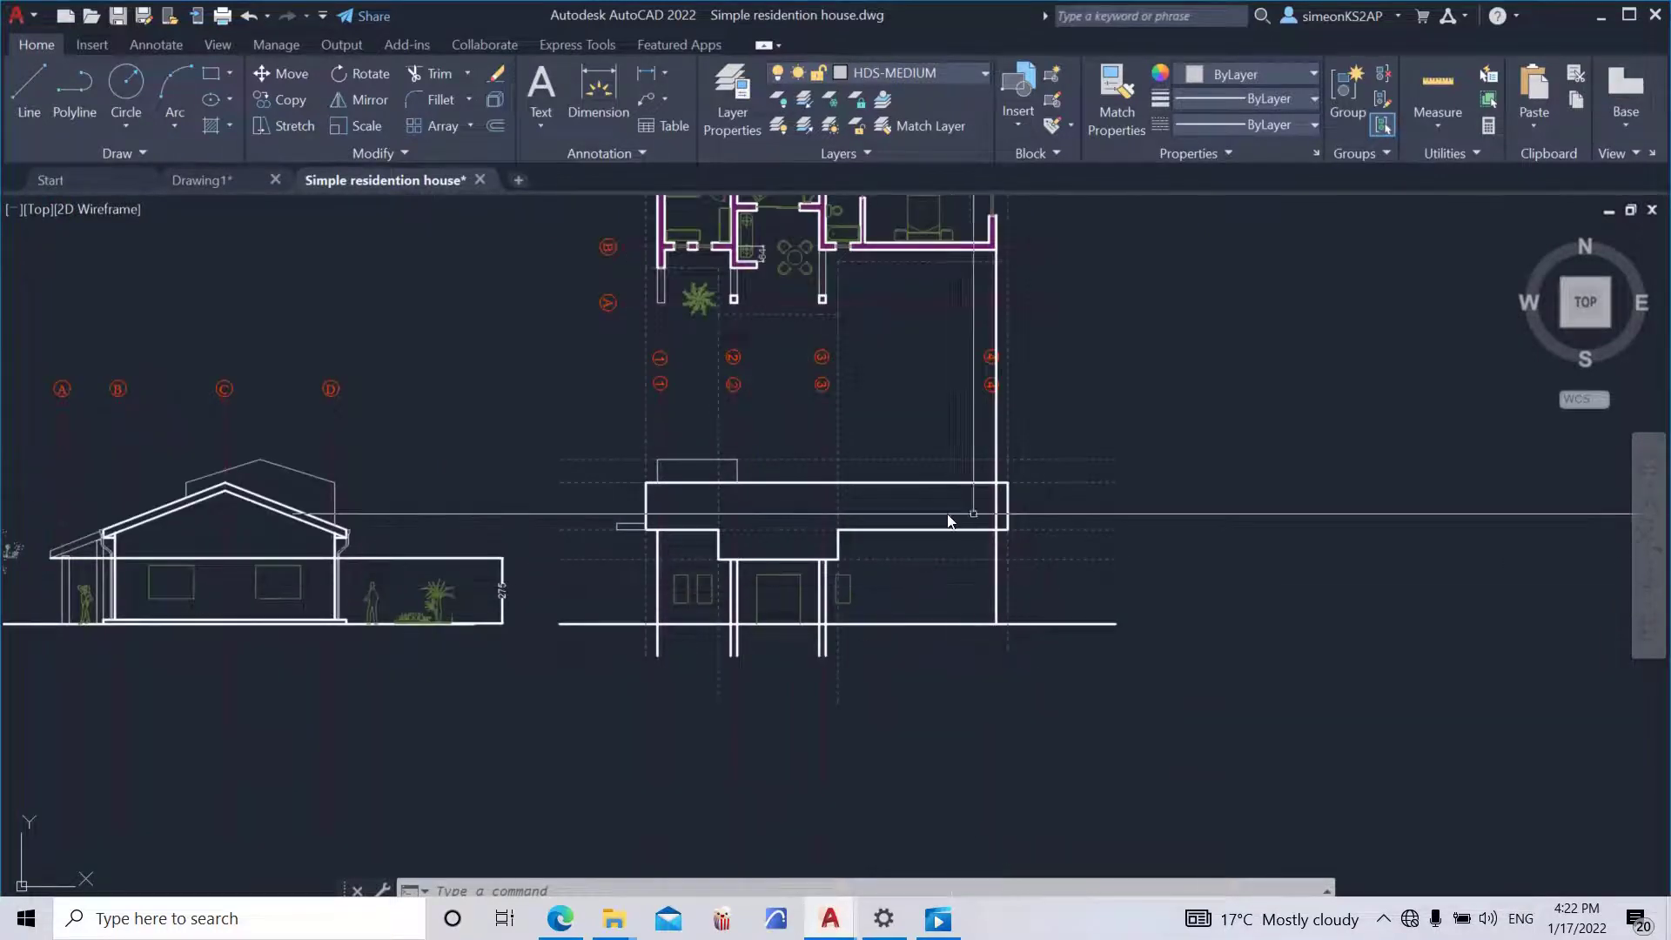
{"action": "scroll", "coordinate": [849, 530], "scroll_direction": "down", "scroll_amount": 2}
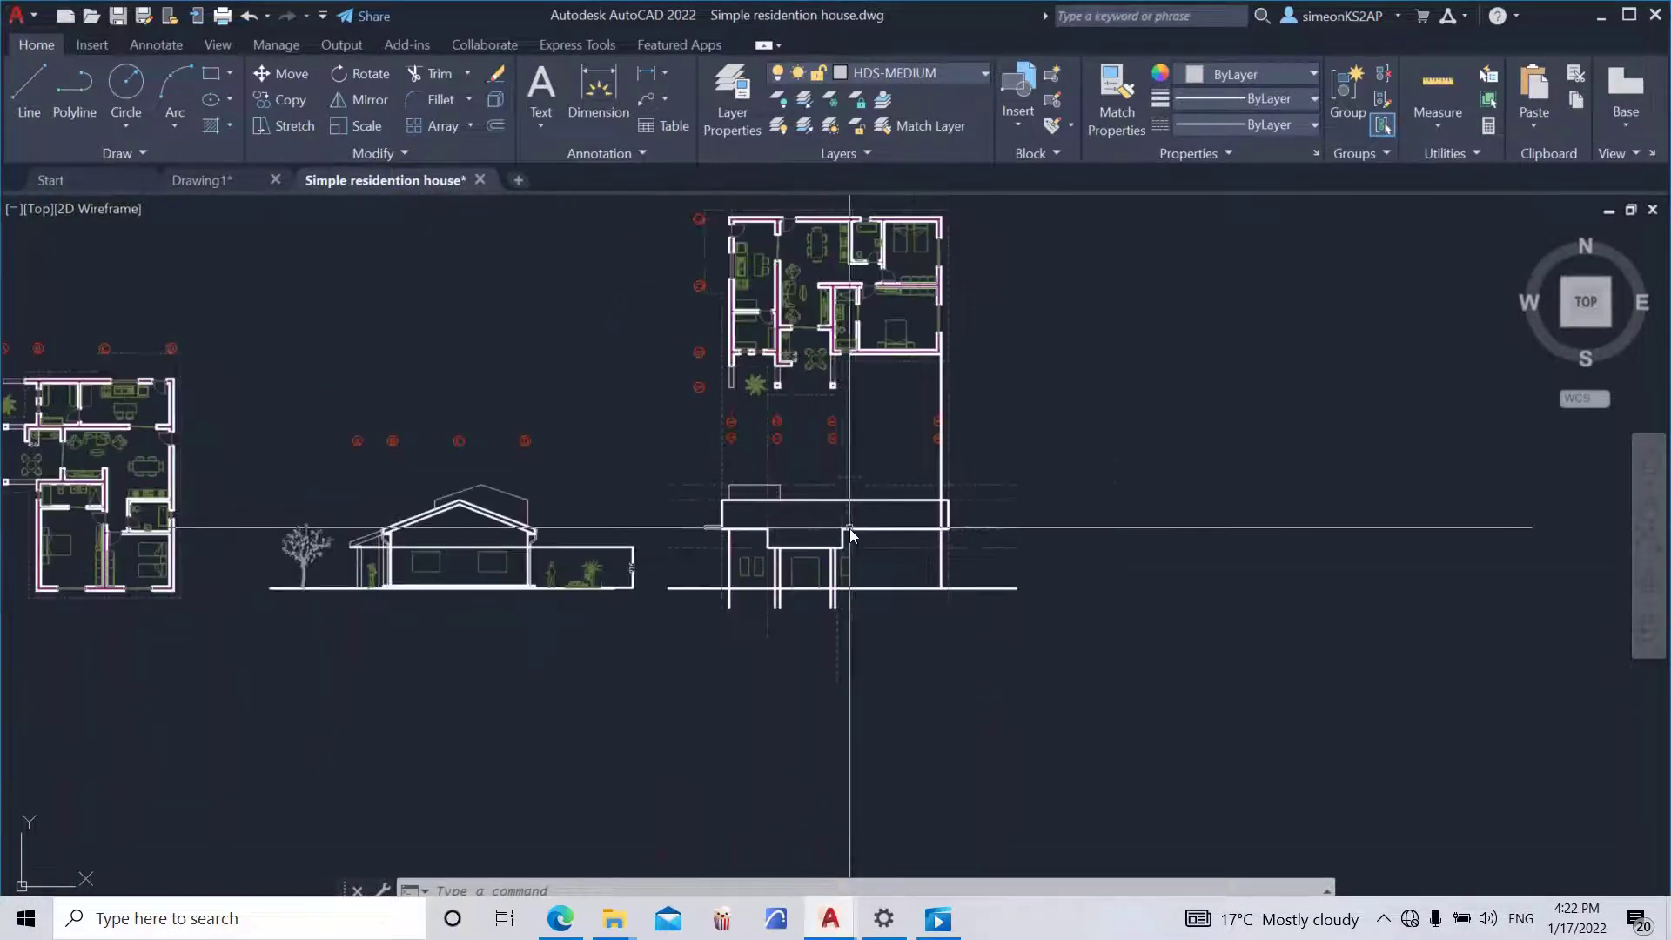
{"action": "scroll", "coordinate": [849, 529], "scroll_direction": "up", "scroll_amount": 2}
{"action": "scroll", "coordinate": [804, 475], "scroll_direction": "up", "scroll_amount": 3}
{"action": "left_click", "coordinate": [818, 459]}
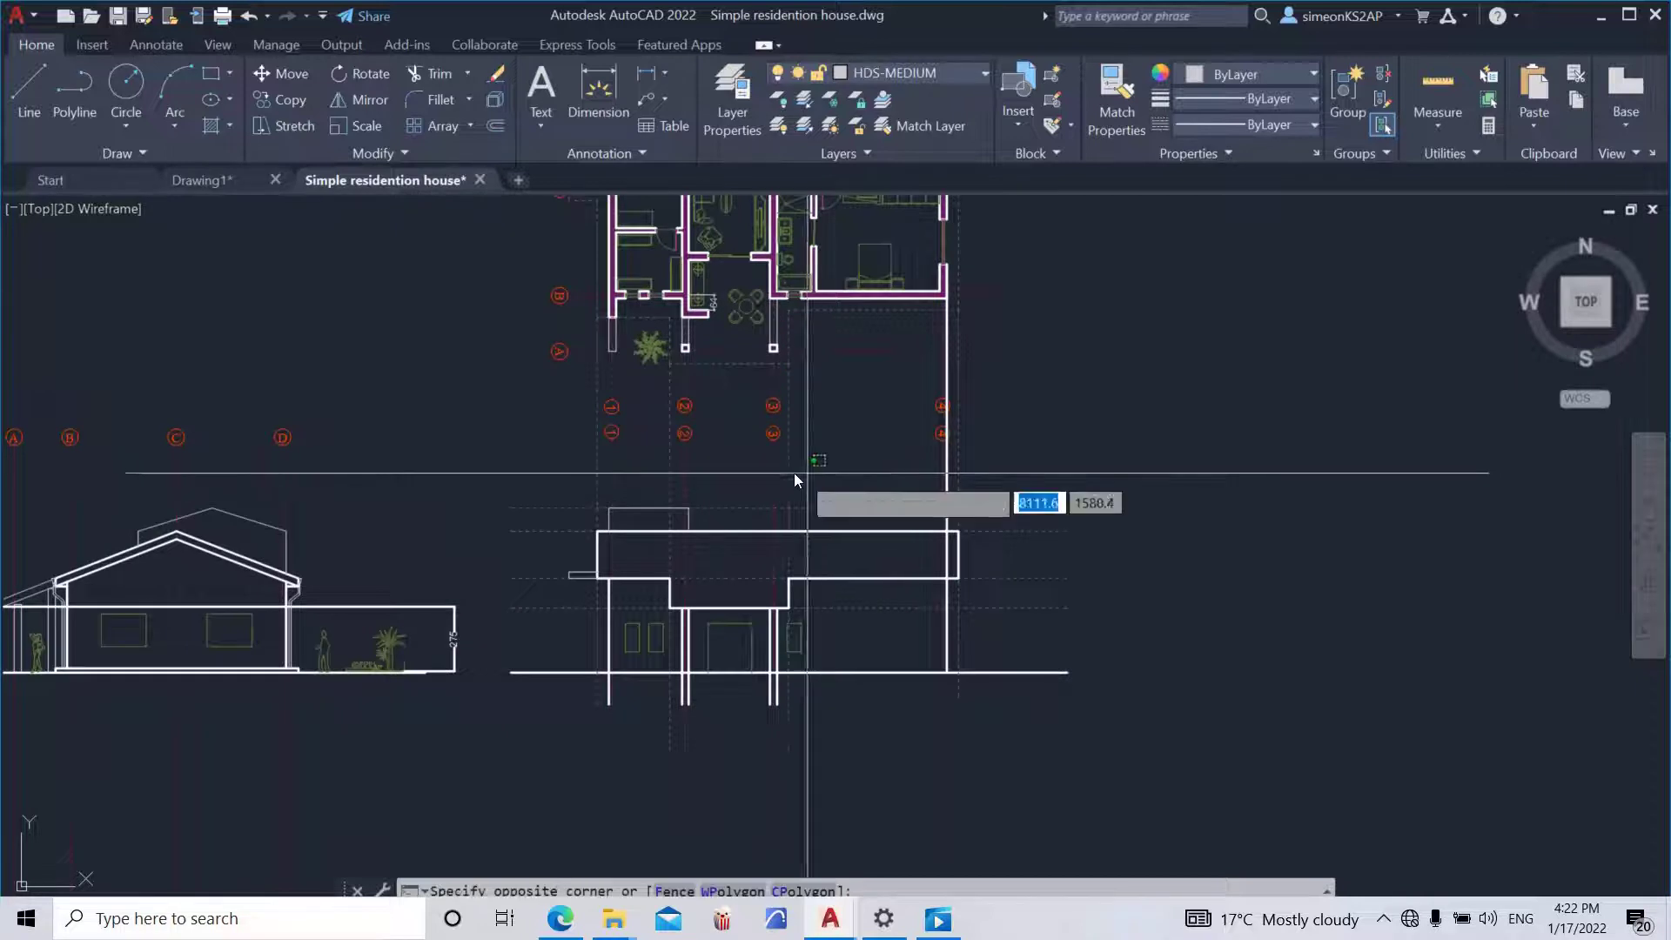
{"action": "left_click", "coordinate": [702, 471]}
{"action": "scroll", "coordinate": [676, 466], "scroll_direction": "up", "scroll_amount": 4}
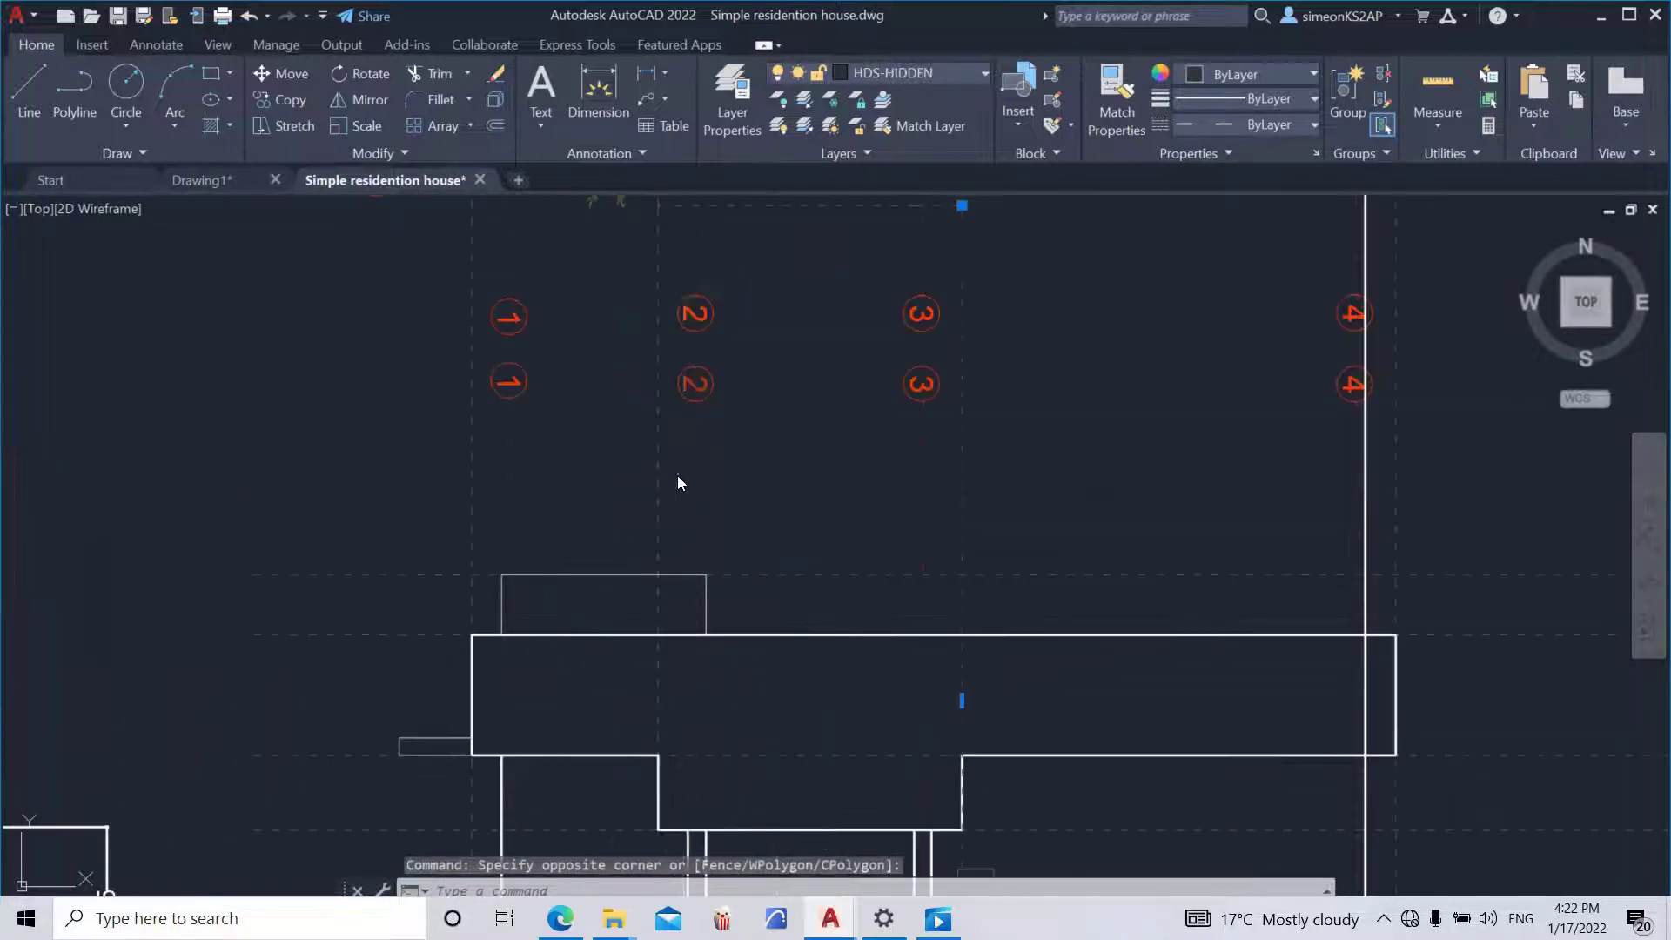
{"action": "left_click", "coordinate": [677, 475]}
{"action": "left_click", "coordinate": [618, 462]}
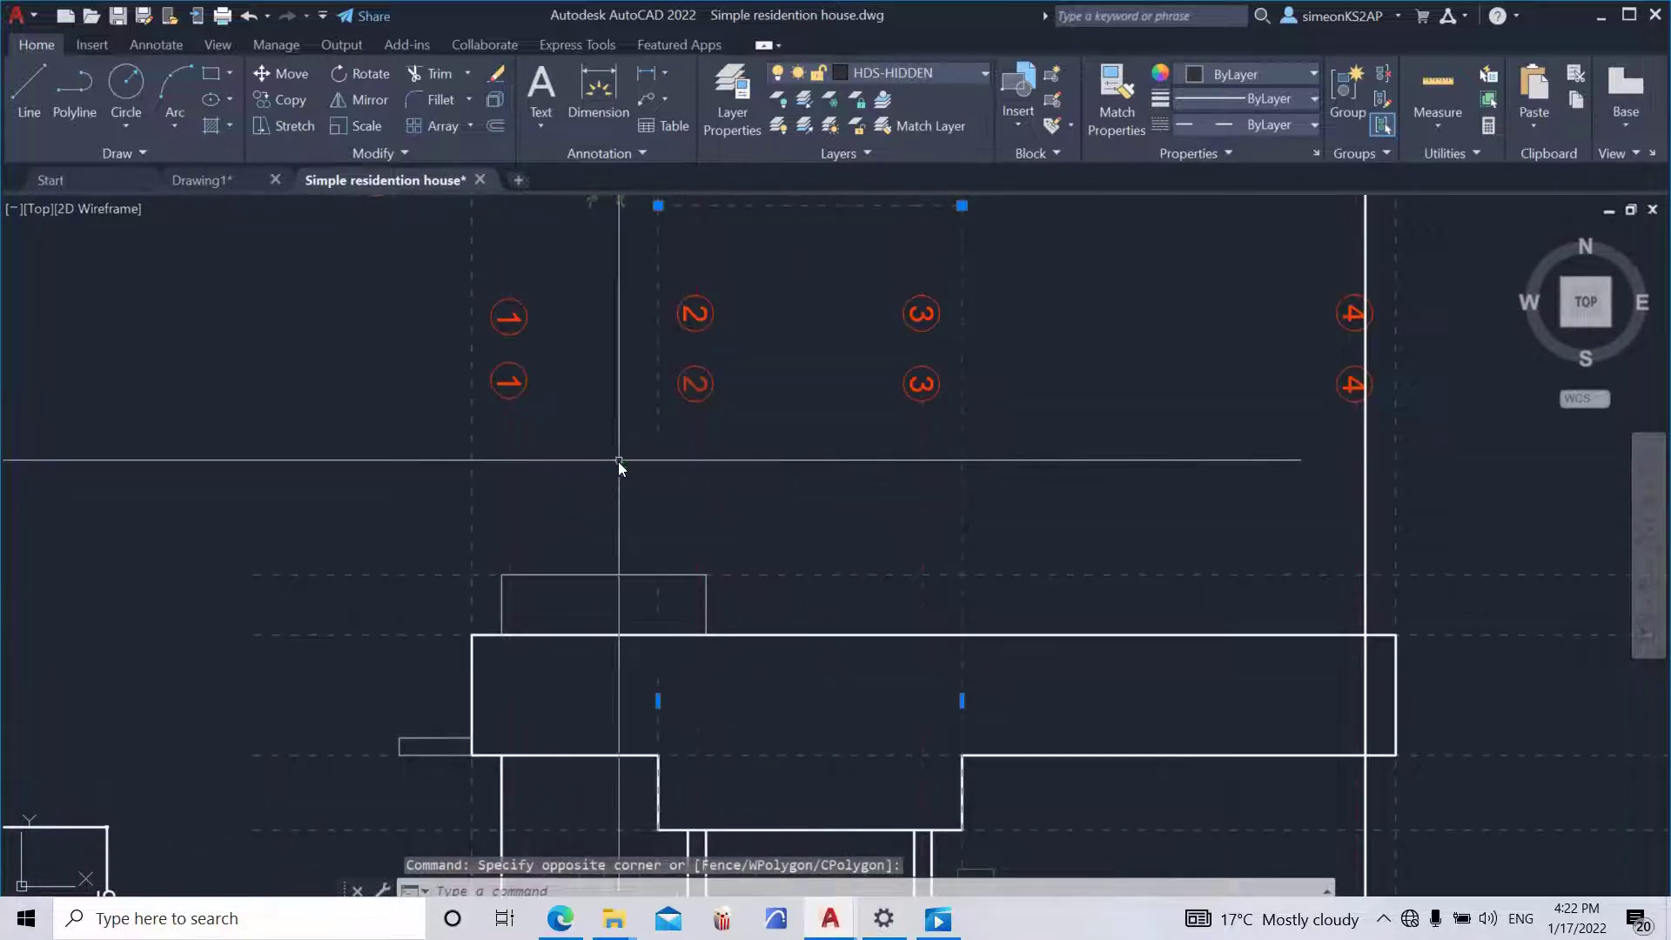
- Select the remaining HDS-HIDDEN lines and delete all four
{"action": "left_click", "coordinate": [484, 461]}
{"action": "left_click", "coordinate": [432, 456]}
{"action": "scroll", "coordinate": [431, 457], "scroll_direction": "down", "scroll_amount": 5}
{"action": "scroll", "coordinate": [702, 474], "scroll_direction": "up", "scroll_amount": 1}
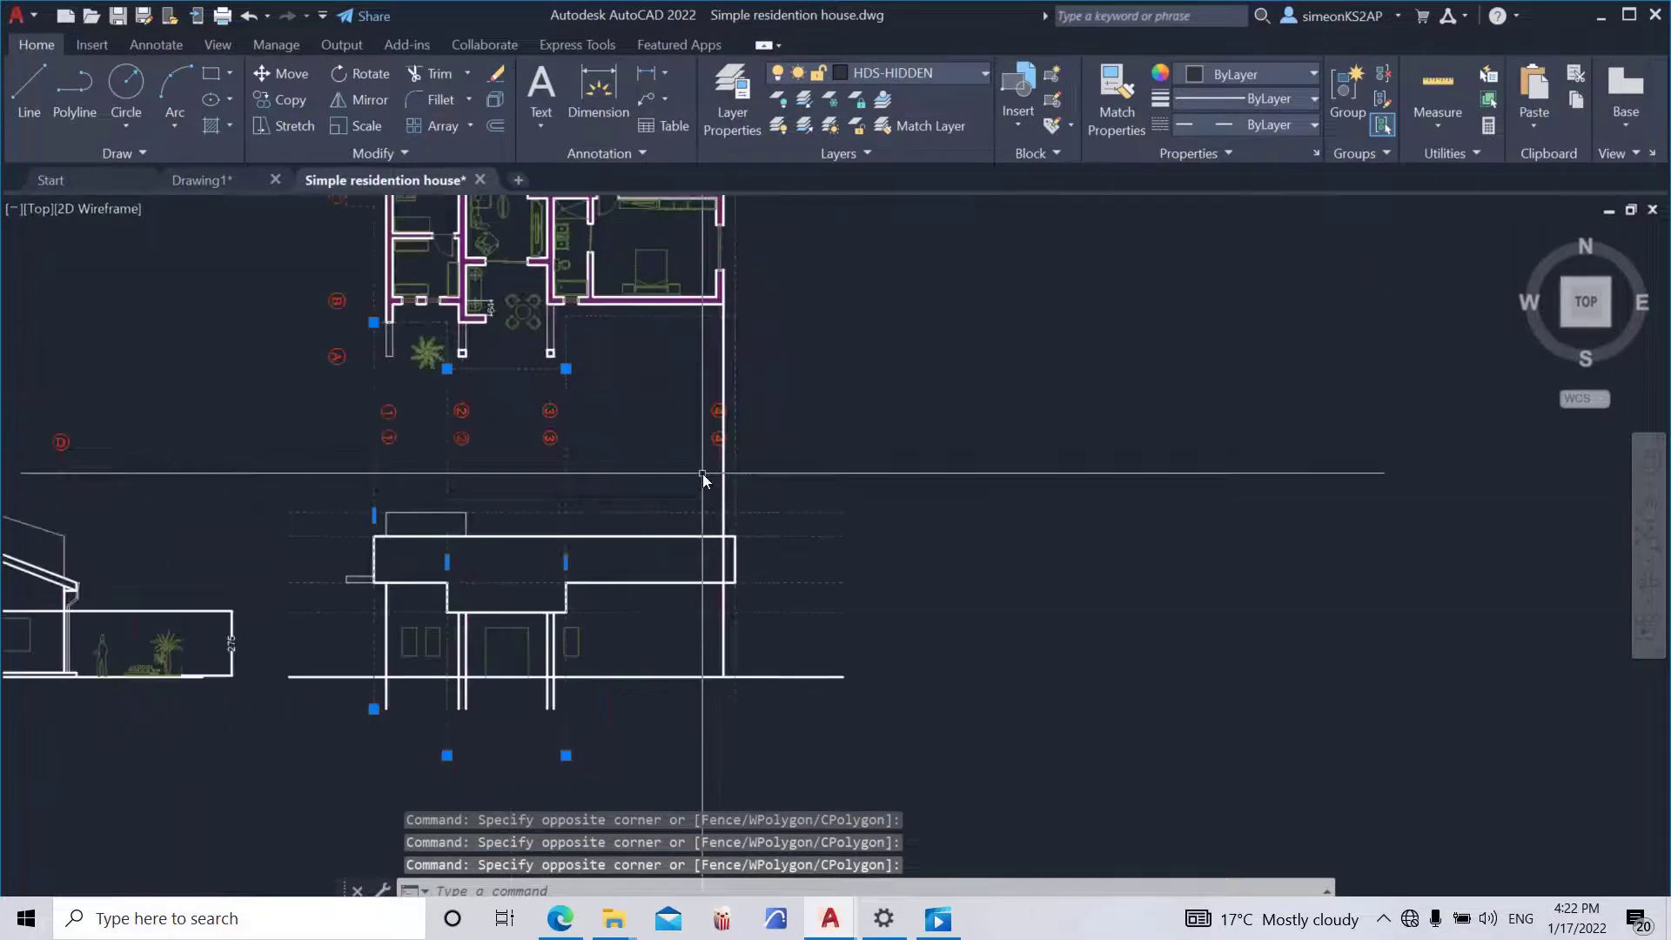
{"action": "scroll", "coordinate": [702, 474], "scroll_direction": "up", "scroll_amount": 2}
{"action": "left_click", "coordinate": [777, 472]}
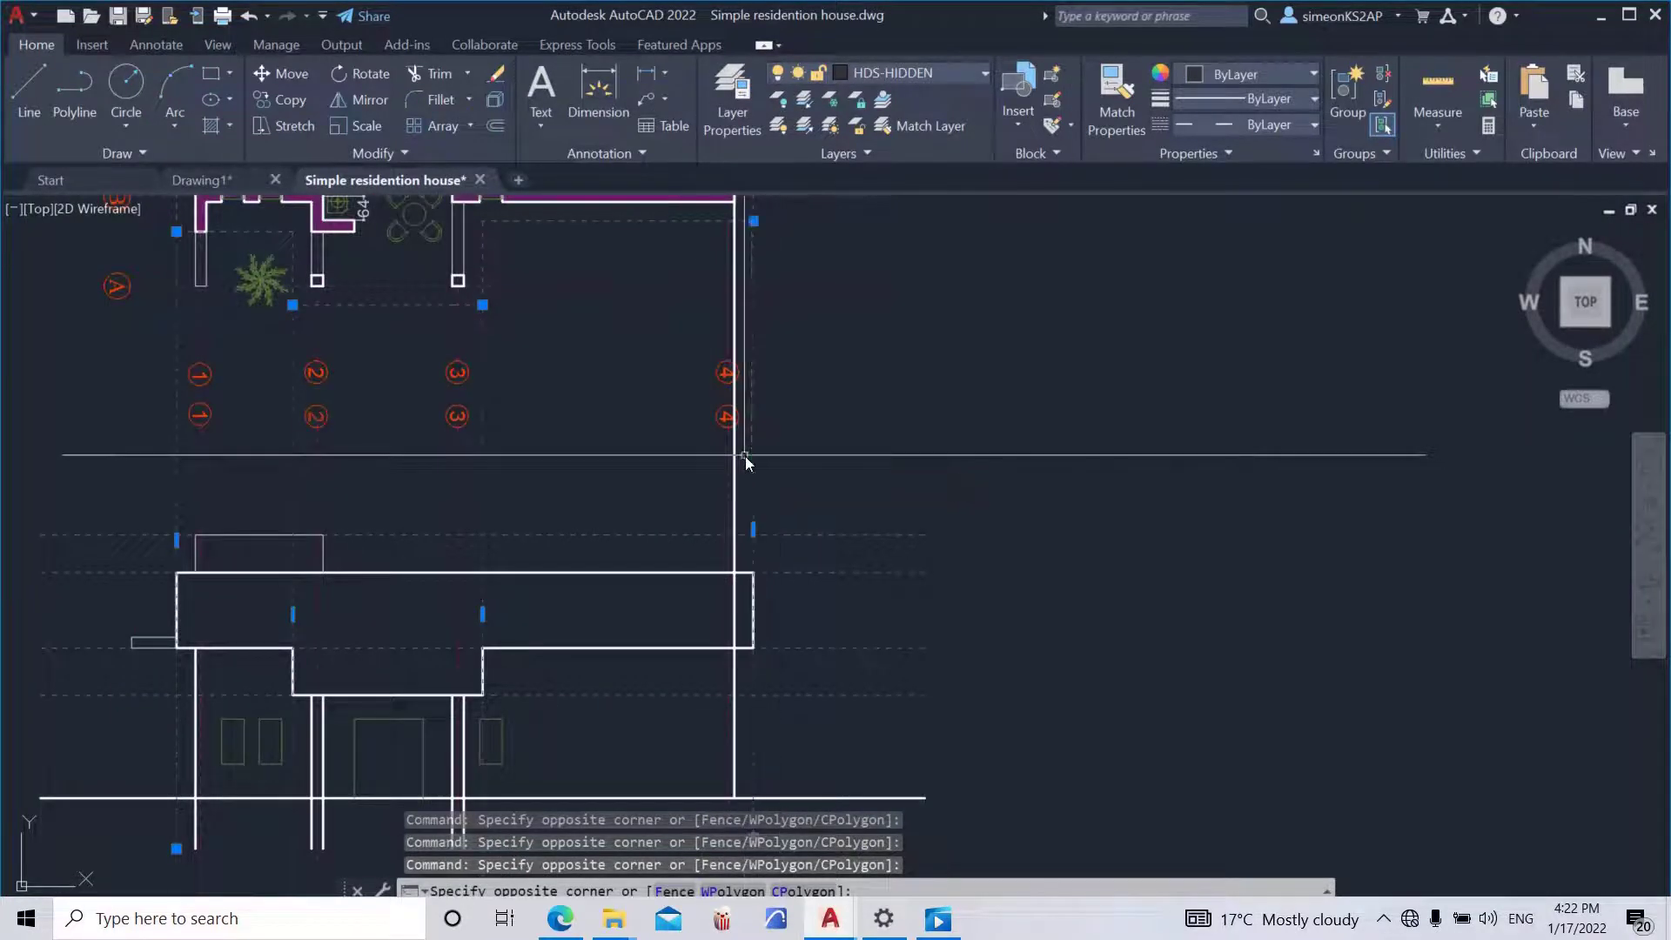
{"action": "left_click", "coordinate": [905, 484]}
{"action": "scroll", "coordinate": [906, 477], "scroll_direction": "down", "scroll_amount": 5}
{"action": "key", "text": "Delete"}
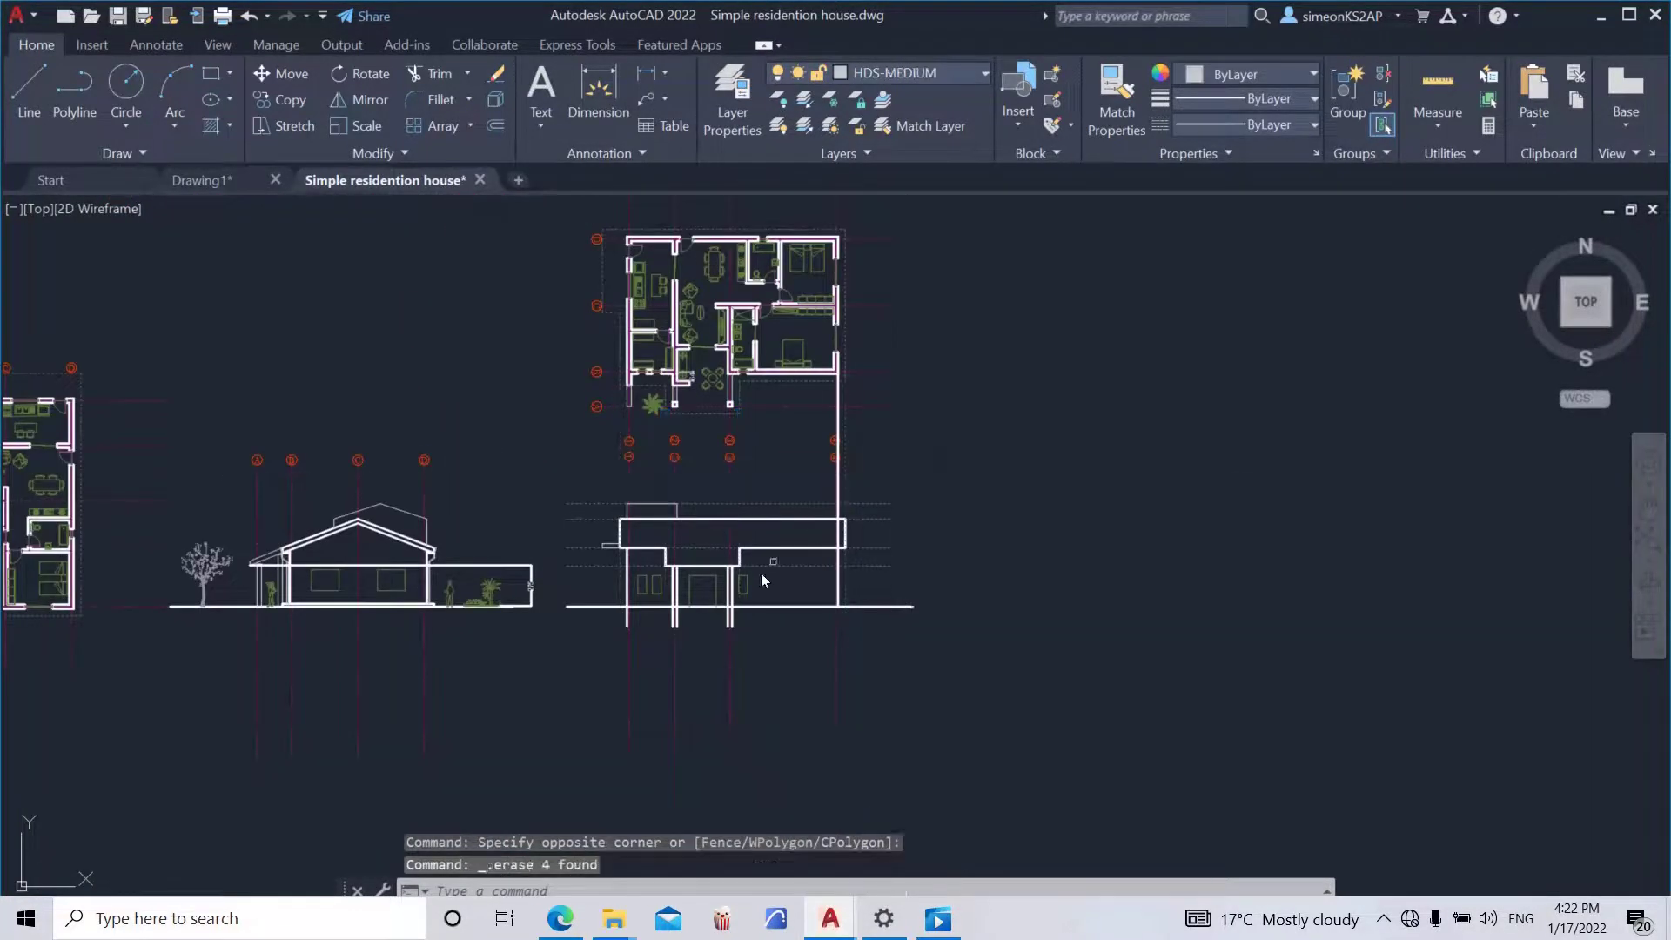
{"action": "middle_click_drag", "start_coordinate": [739, 562], "coordinate": [712, 523]}
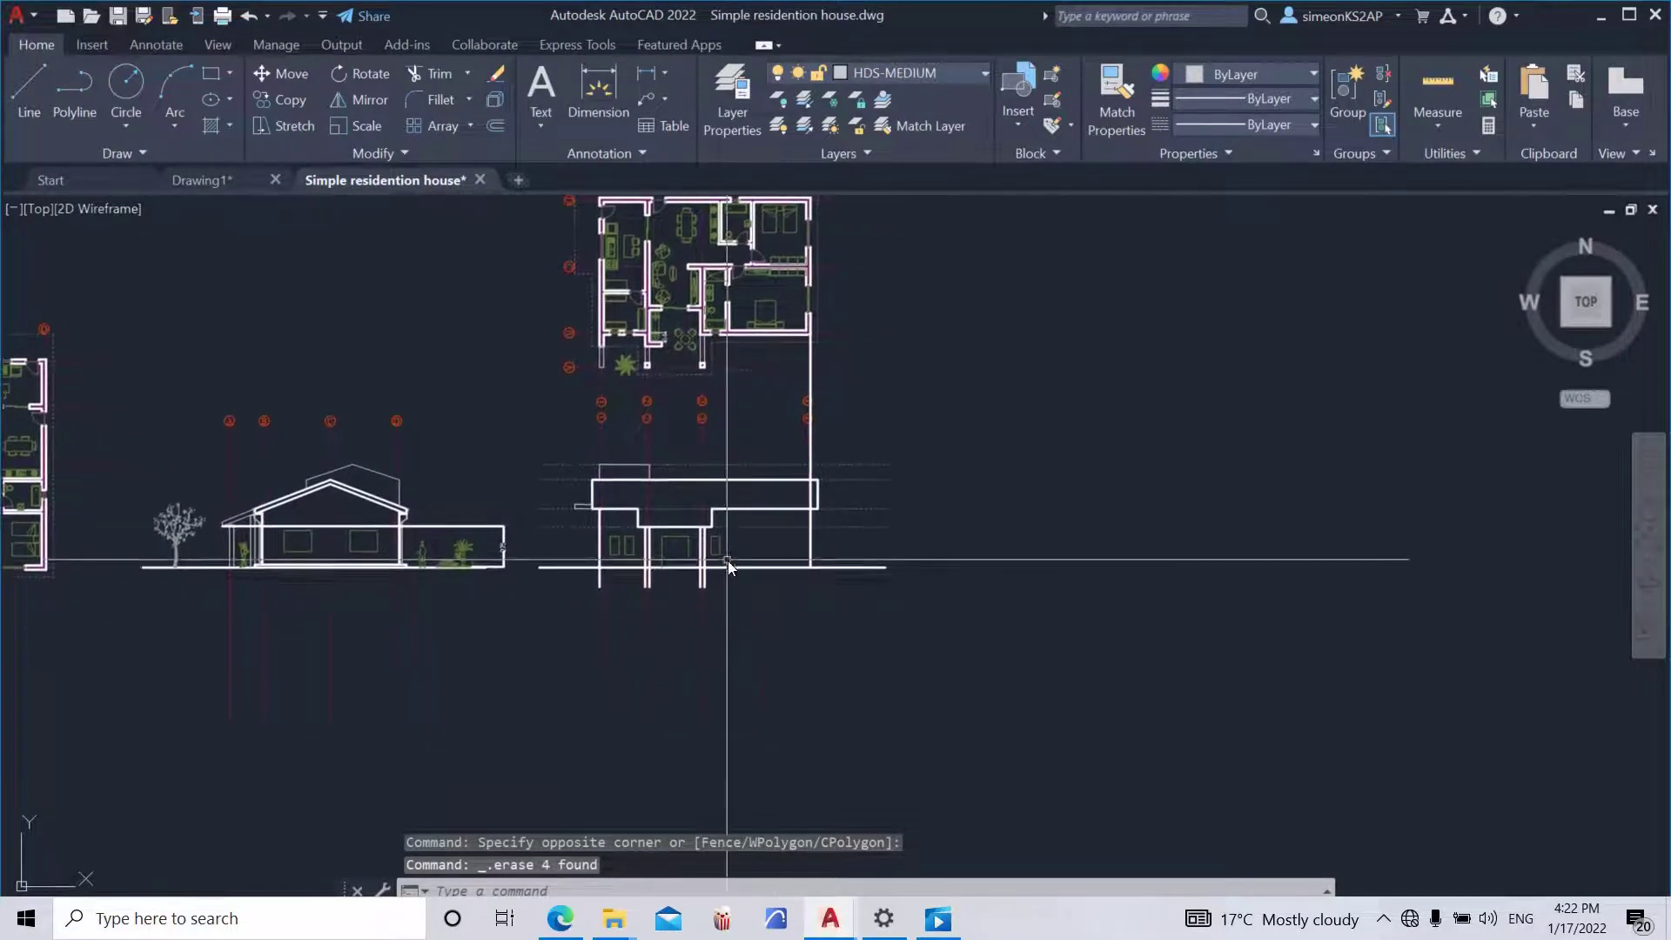
{"action": "scroll", "coordinate": [667, 576], "scroll_direction": "up", "scroll_amount": 4}
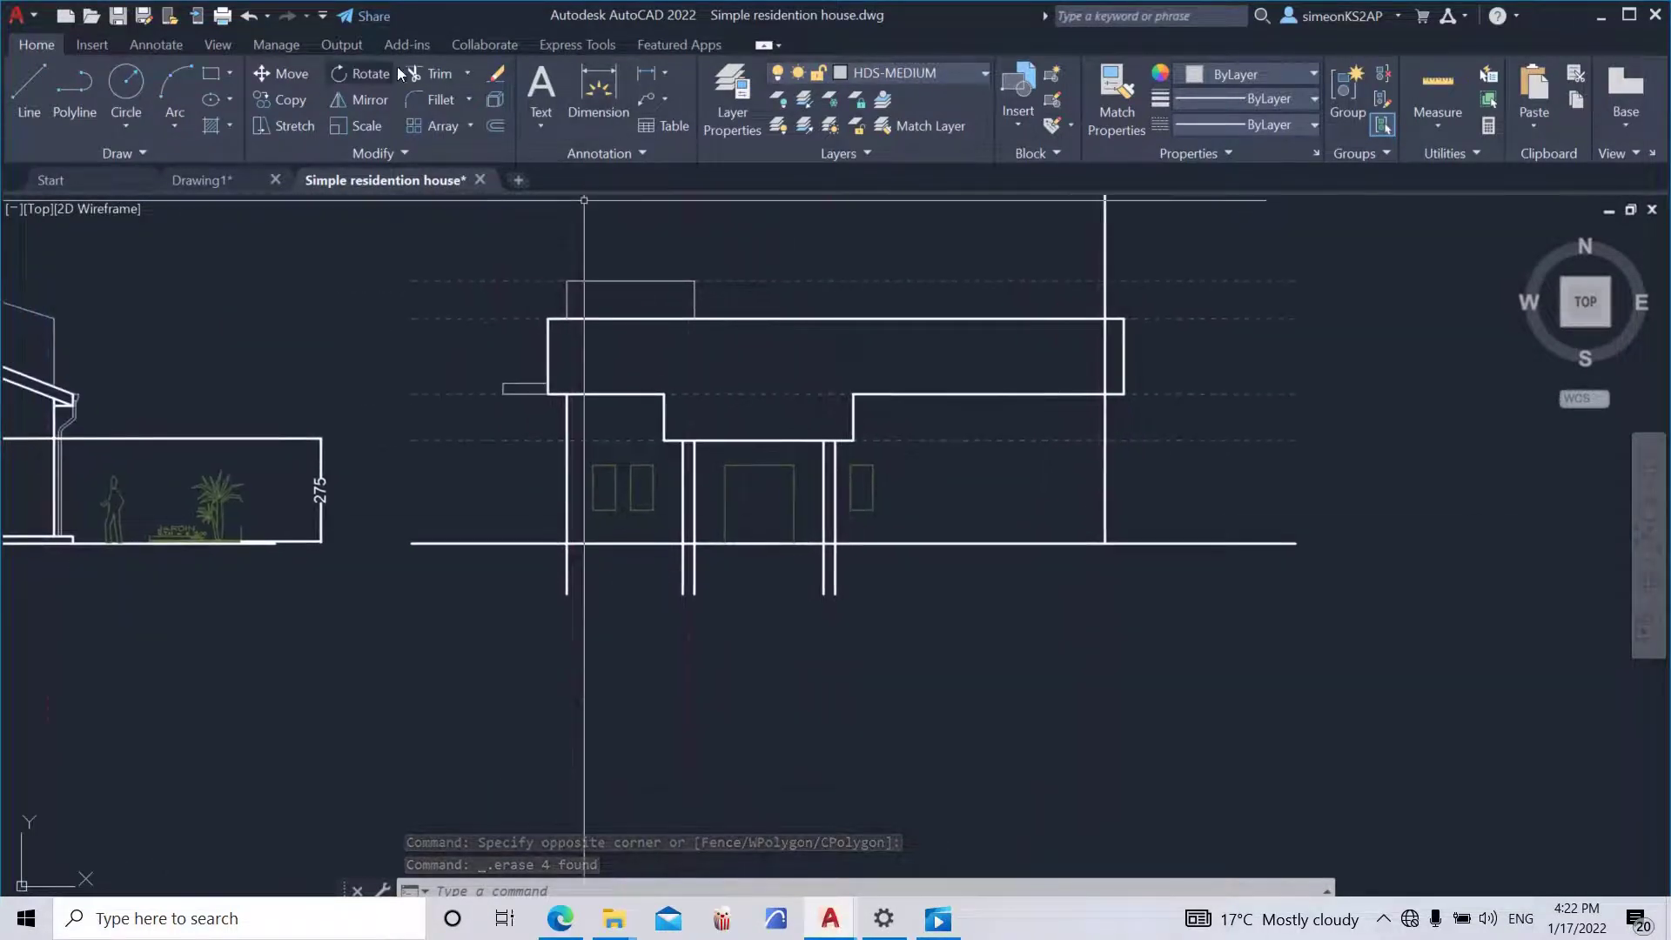
- Fence-trim the wall ends below the ground line, undoing a mistaken trim at the right wall
{"action": "left_click", "coordinate": [428, 73]}
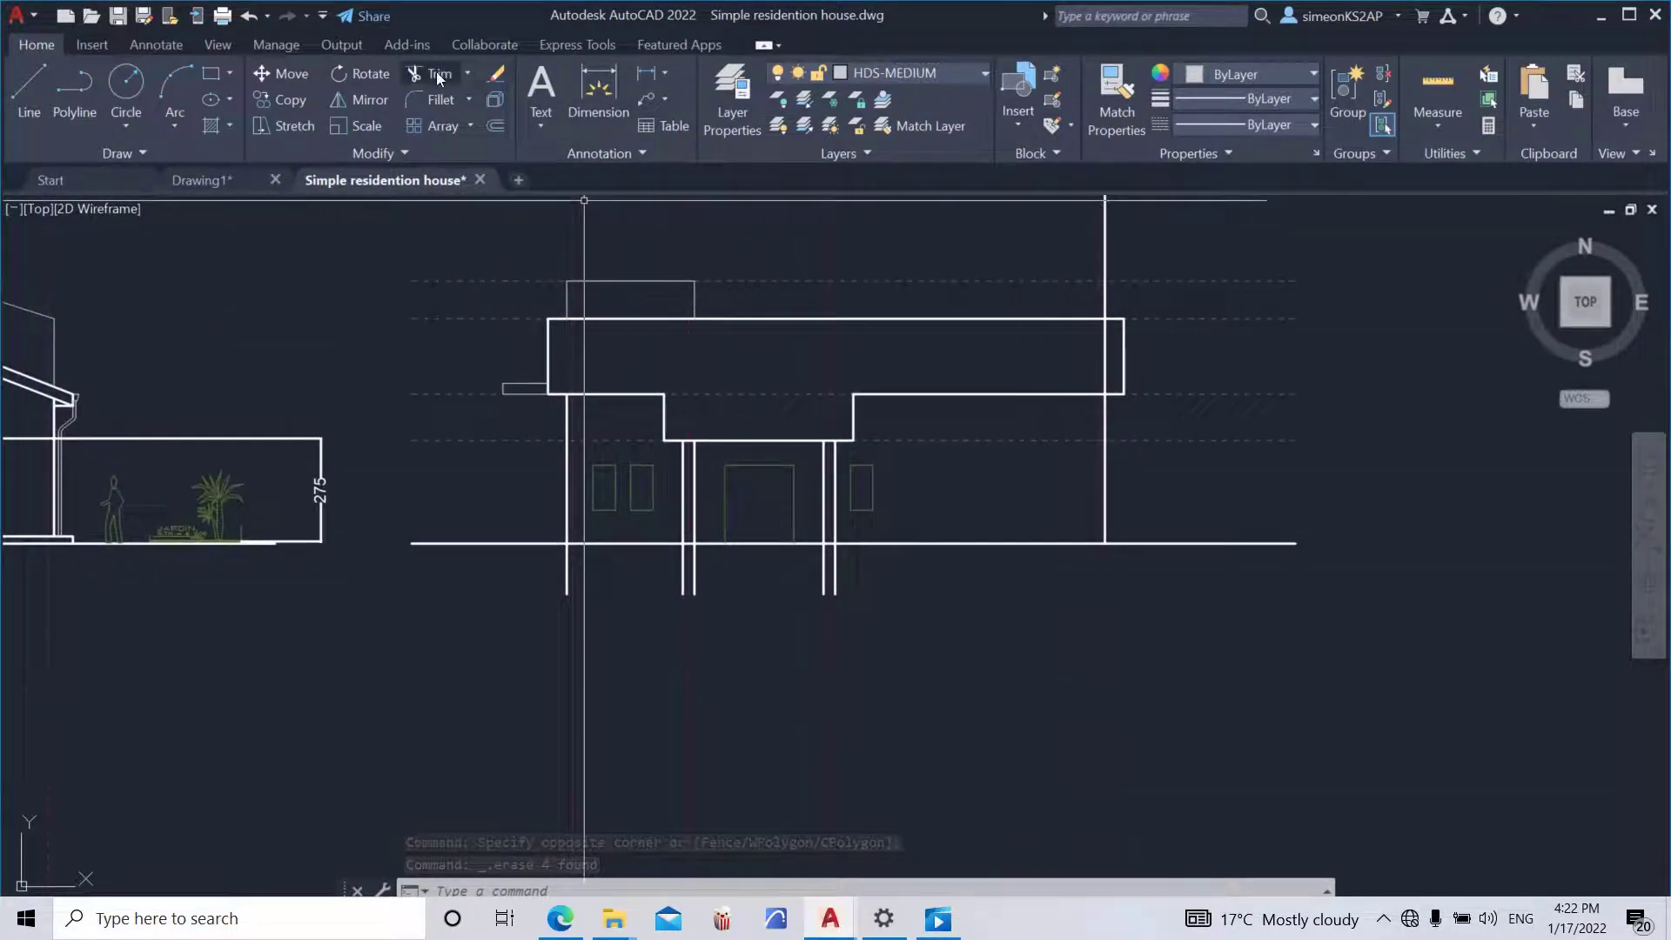
{"action": "left_click", "coordinate": [940, 541]}
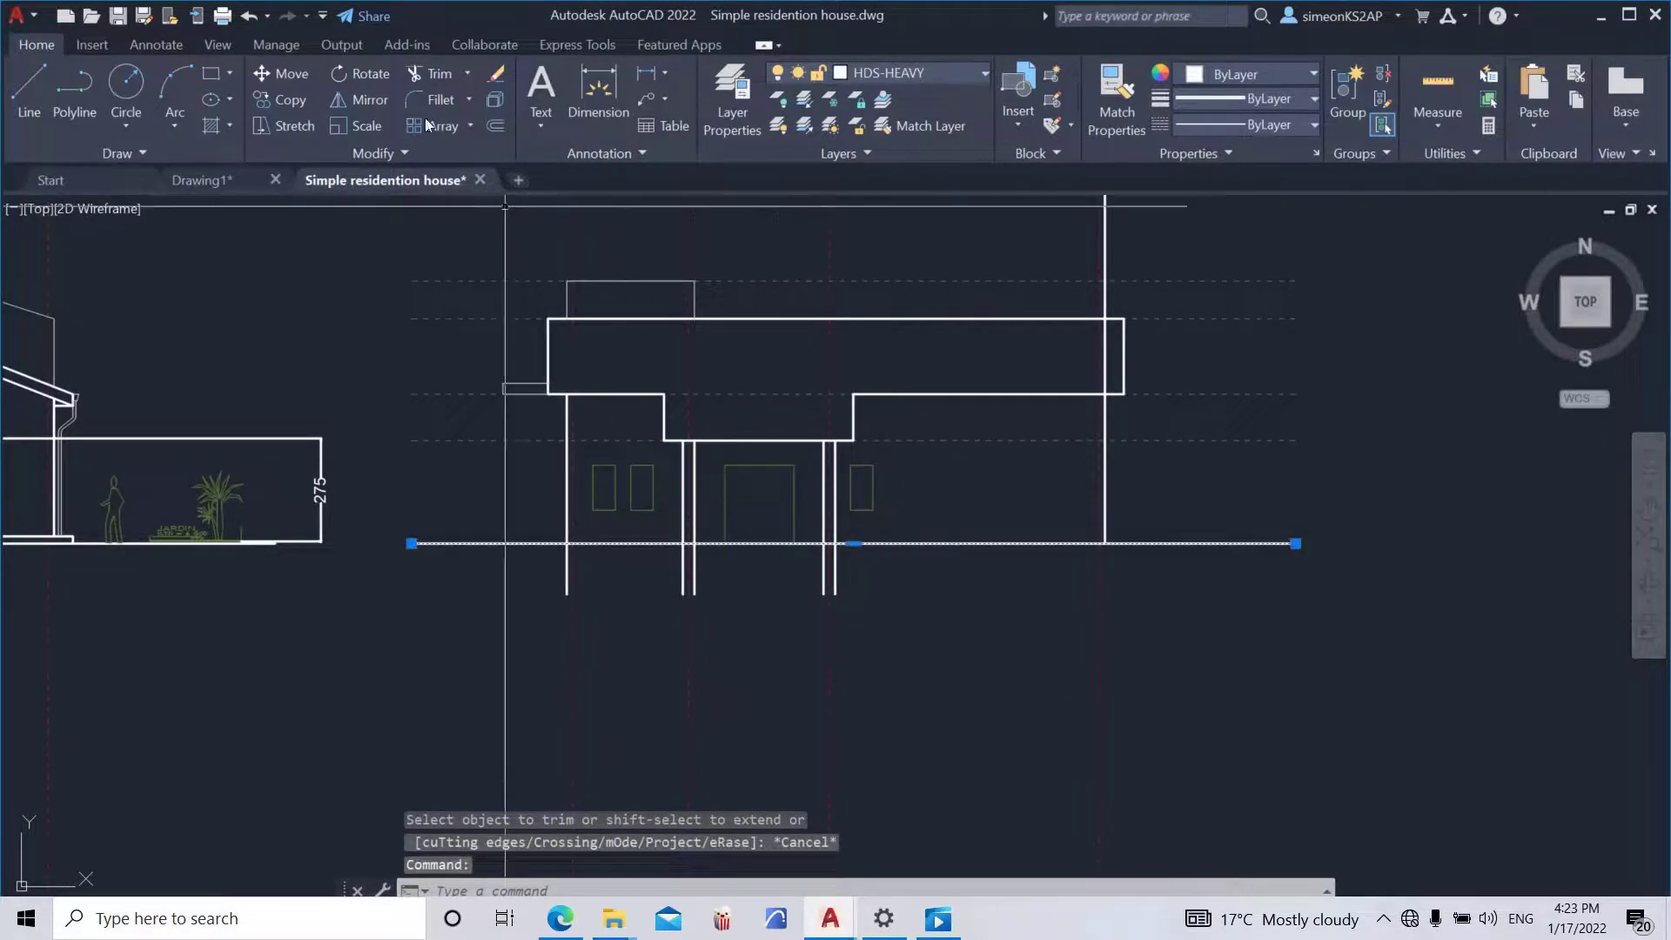
{"action": "left_click", "coordinate": [435, 74]}
{"action": "scroll", "coordinate": [848, 586], "scroll_direction": "up", "scroll_amount": 2}
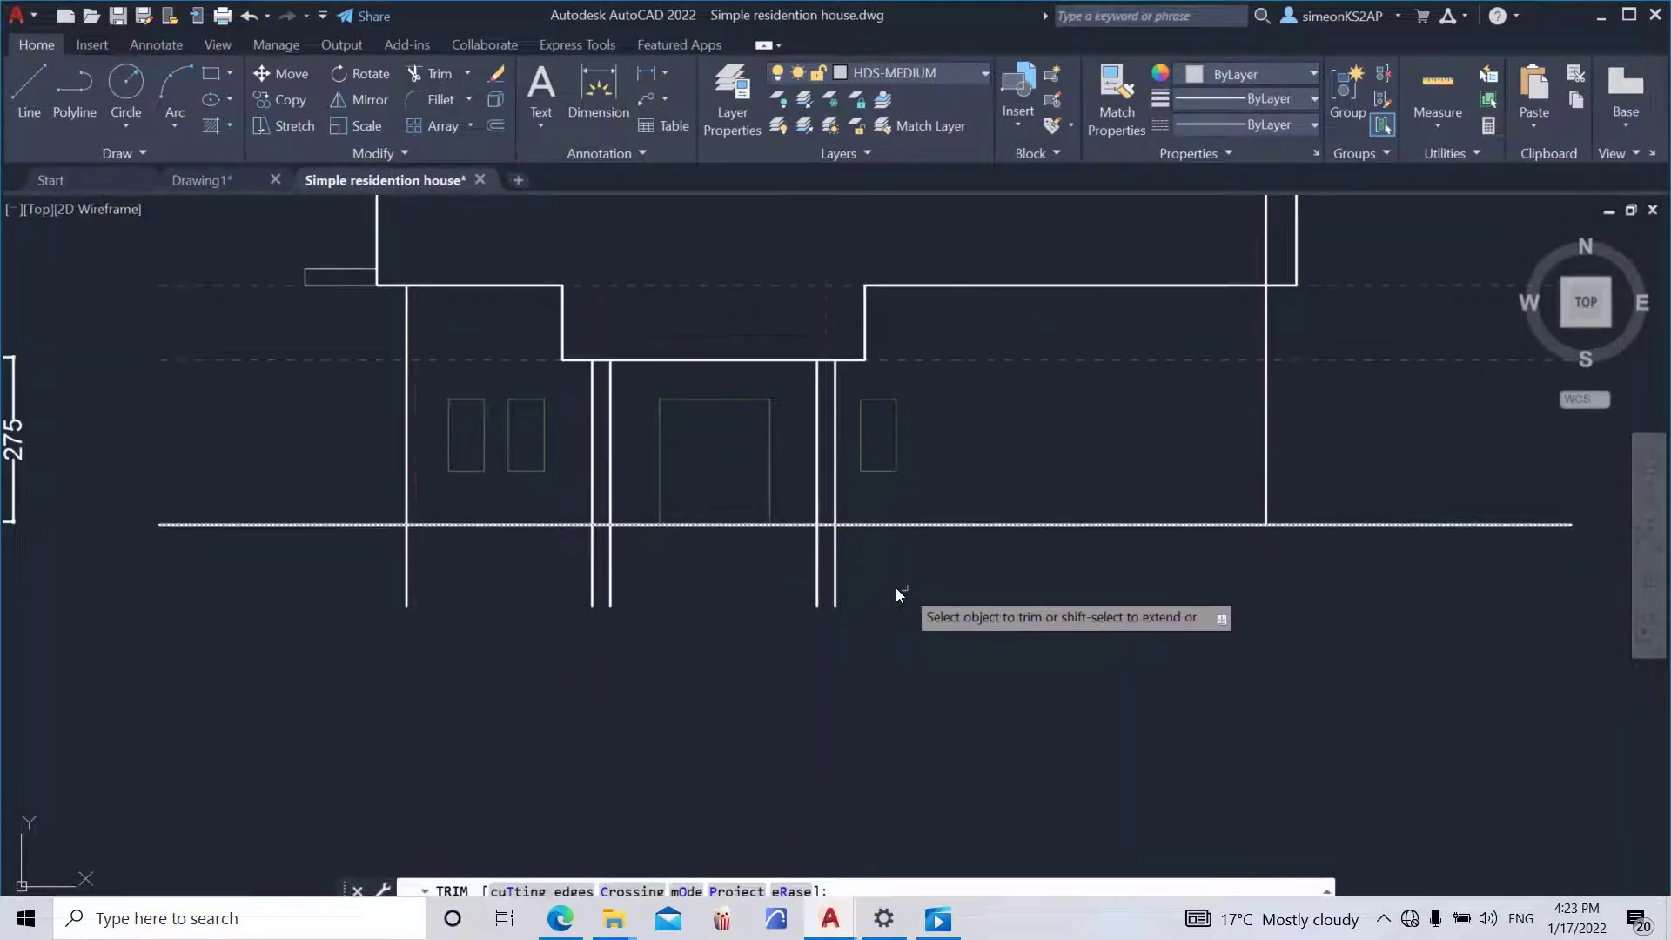
{"action": "mouse_move", "coordinate": [895, 587]}
{"action": "left_mouse_down"}
{"action": "mouse_move", "coordinate": [609, 567]}
{"action": "mouse_move", "coordinate": [378, 576]}
{"action": "left_mouse_up"}
{"action": "scroll", "coordinate": [592, 578], "scroll_direction": "down", "scroll_amount": 5}
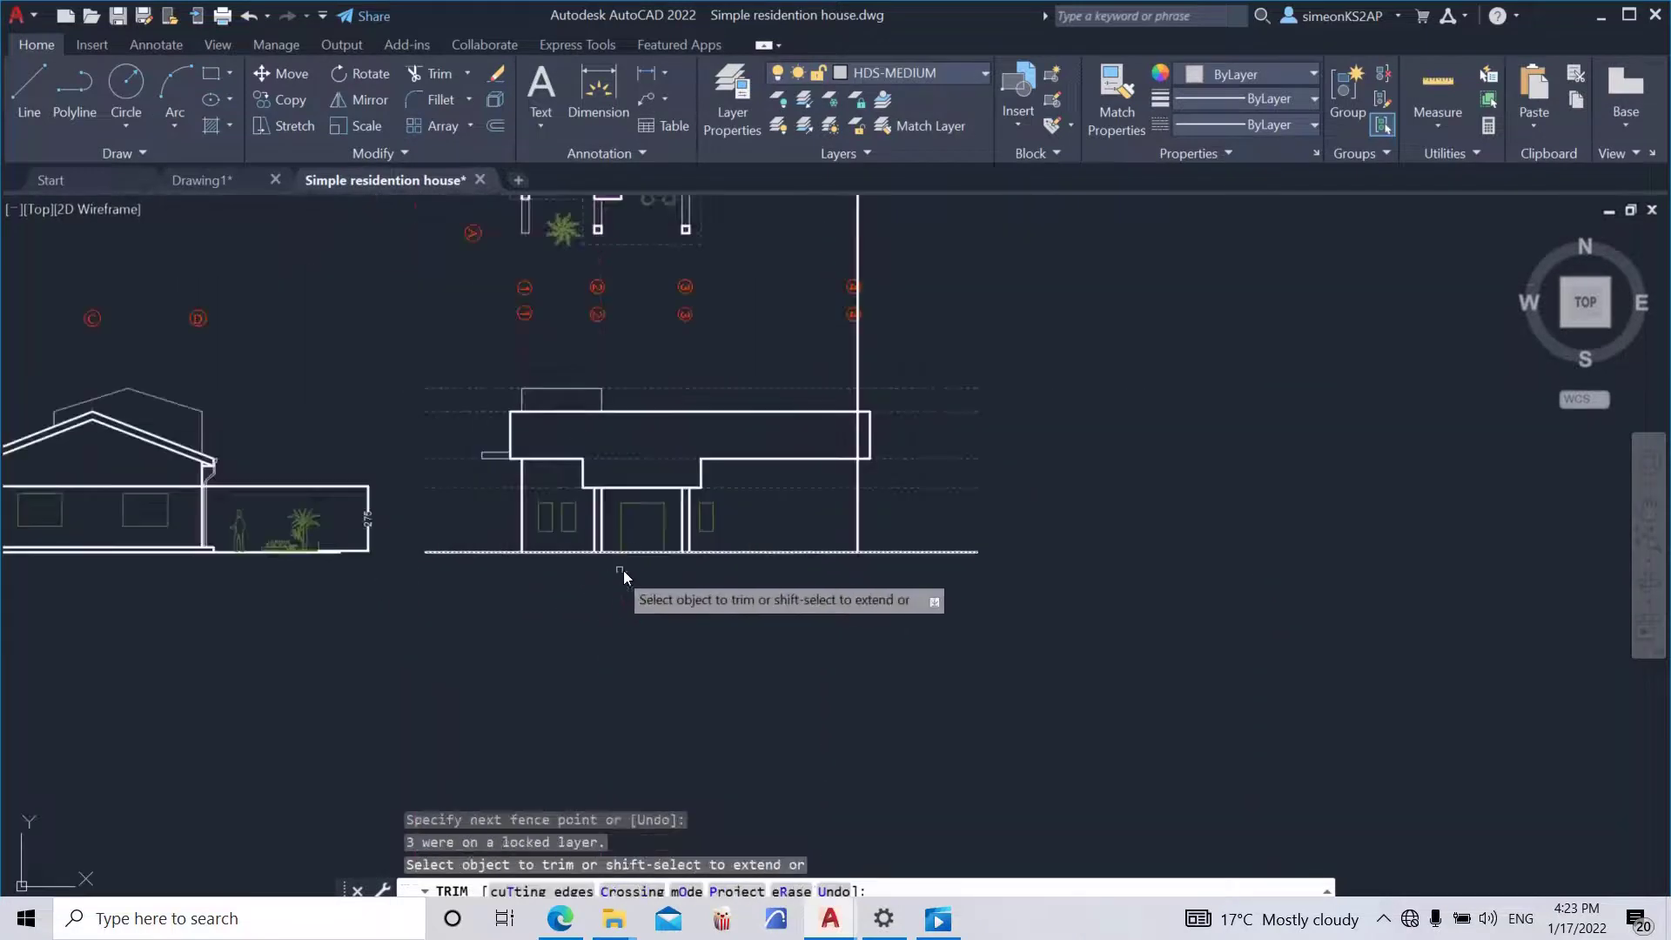
{"action": "middle_click_drag", "start_coordinate": [795, 579], "coordinate": [880, 556]}
{"action": "scroll", "coordinate": [714, 543], "scroll_direction": "up", "scroll_amount": 4}
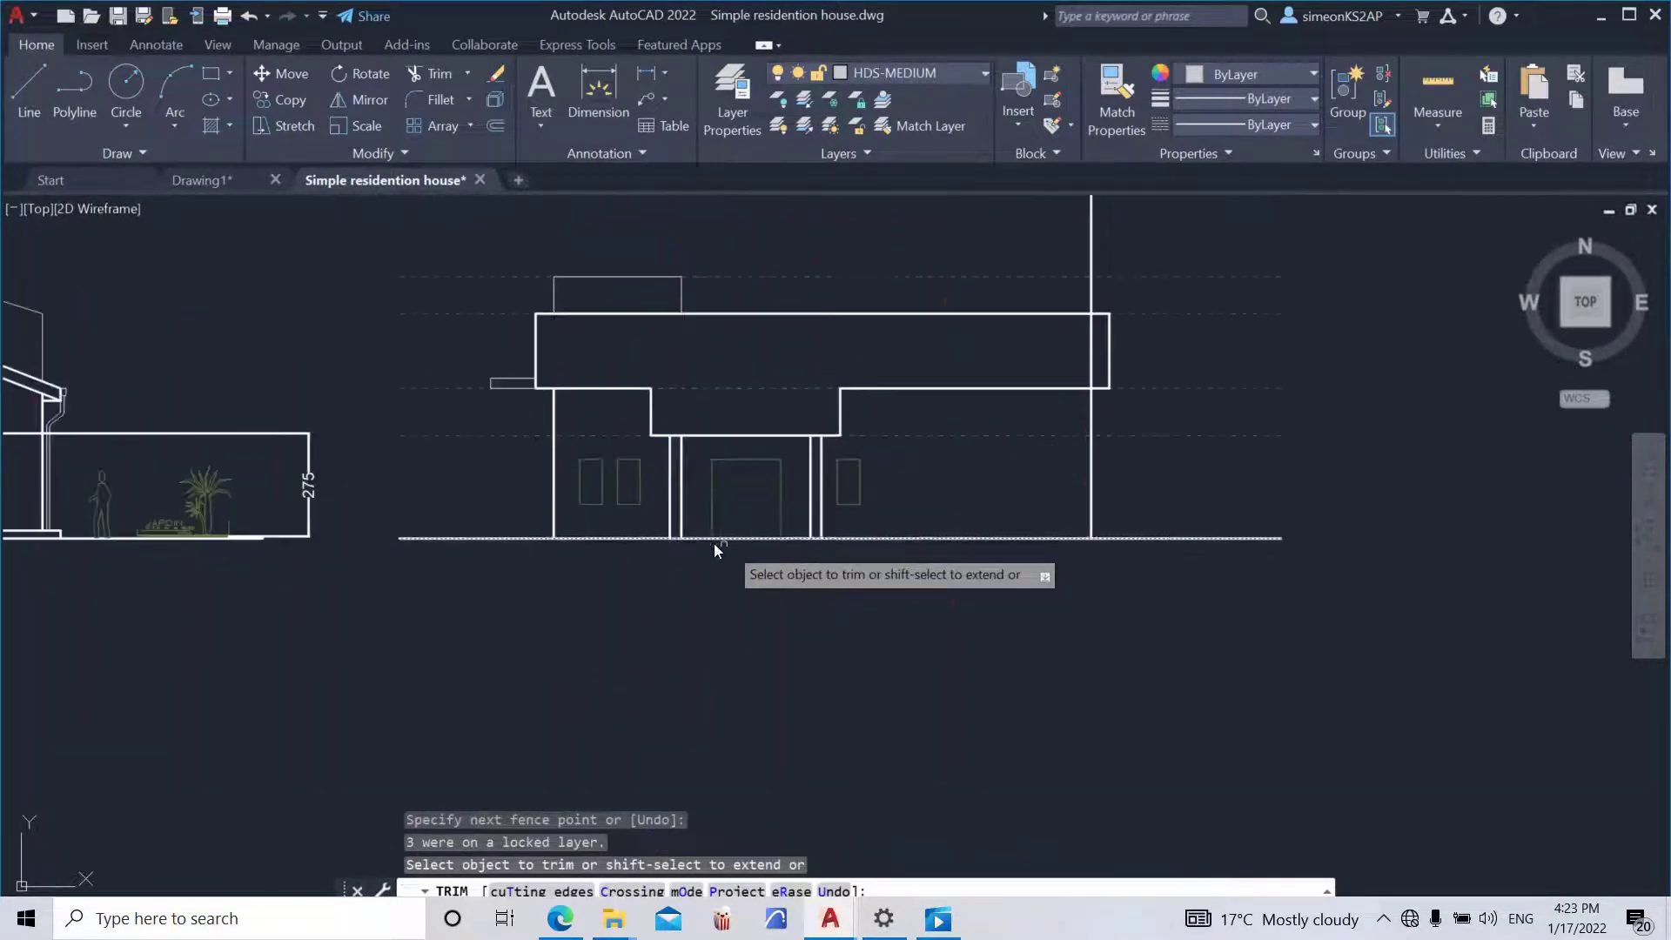
{"action": "scroll", "coordinate": [707, 541], "scroll_direction": "down", "scroll_amount": 4}
{"action": "middle_click_drag", "start_coordinate": [761, 544], "coordinate": [731, 572]}
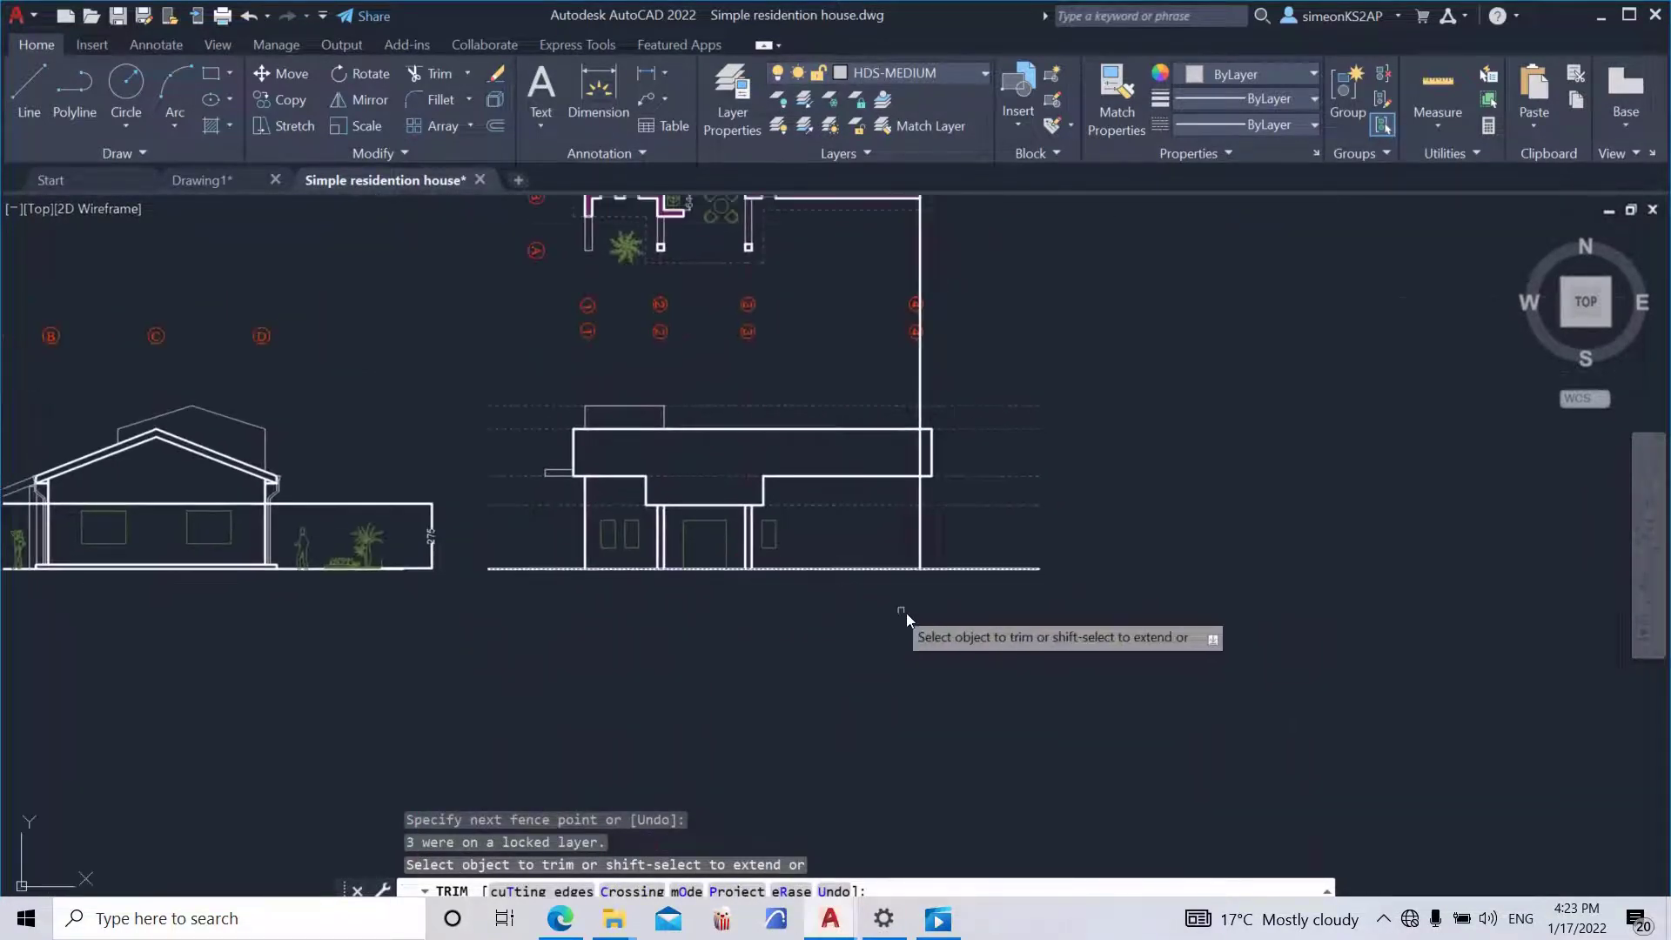
{"action": "scroll", "coordinate": [924, 450], "scroll_direction": "up", "scroll_amount": 4}
{"action": "left_click", "coordinate": [928, 452]}
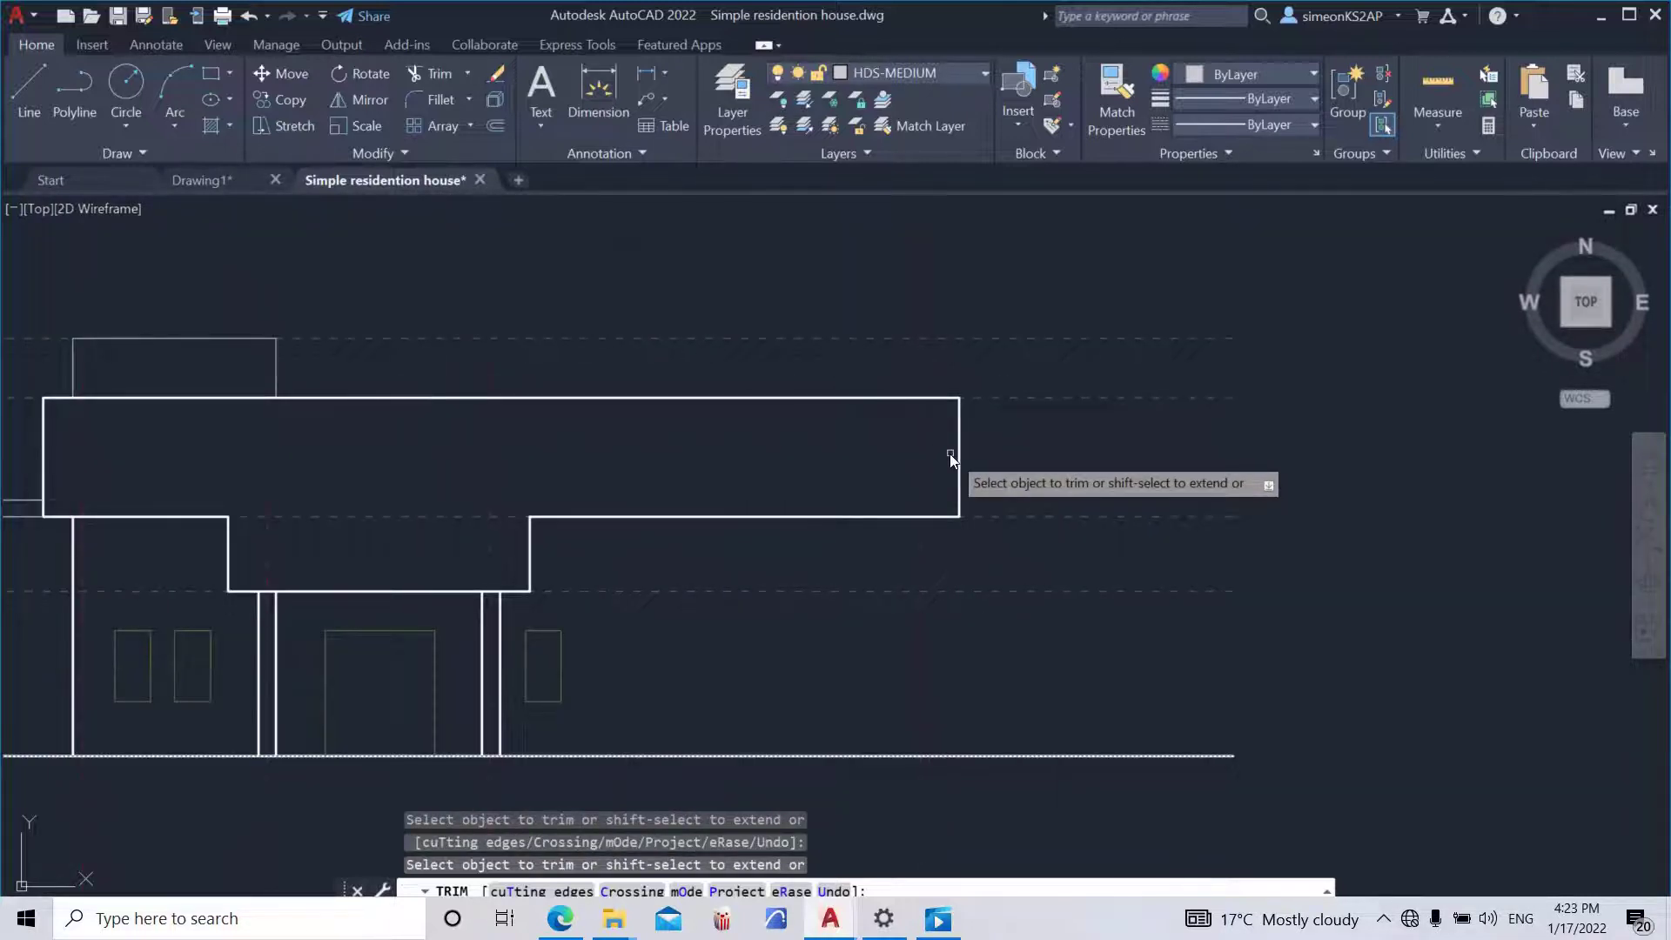
{"action": "key", "text": "ctrl+z"}
{"action": "key", "text": "Escape"}
- Trim the vertical line sticking up above the parapet at the right wall
{"action": "scroll", "coordinate": [1071, 473], "scroll_direction": "down", "scroll_amount": 3}
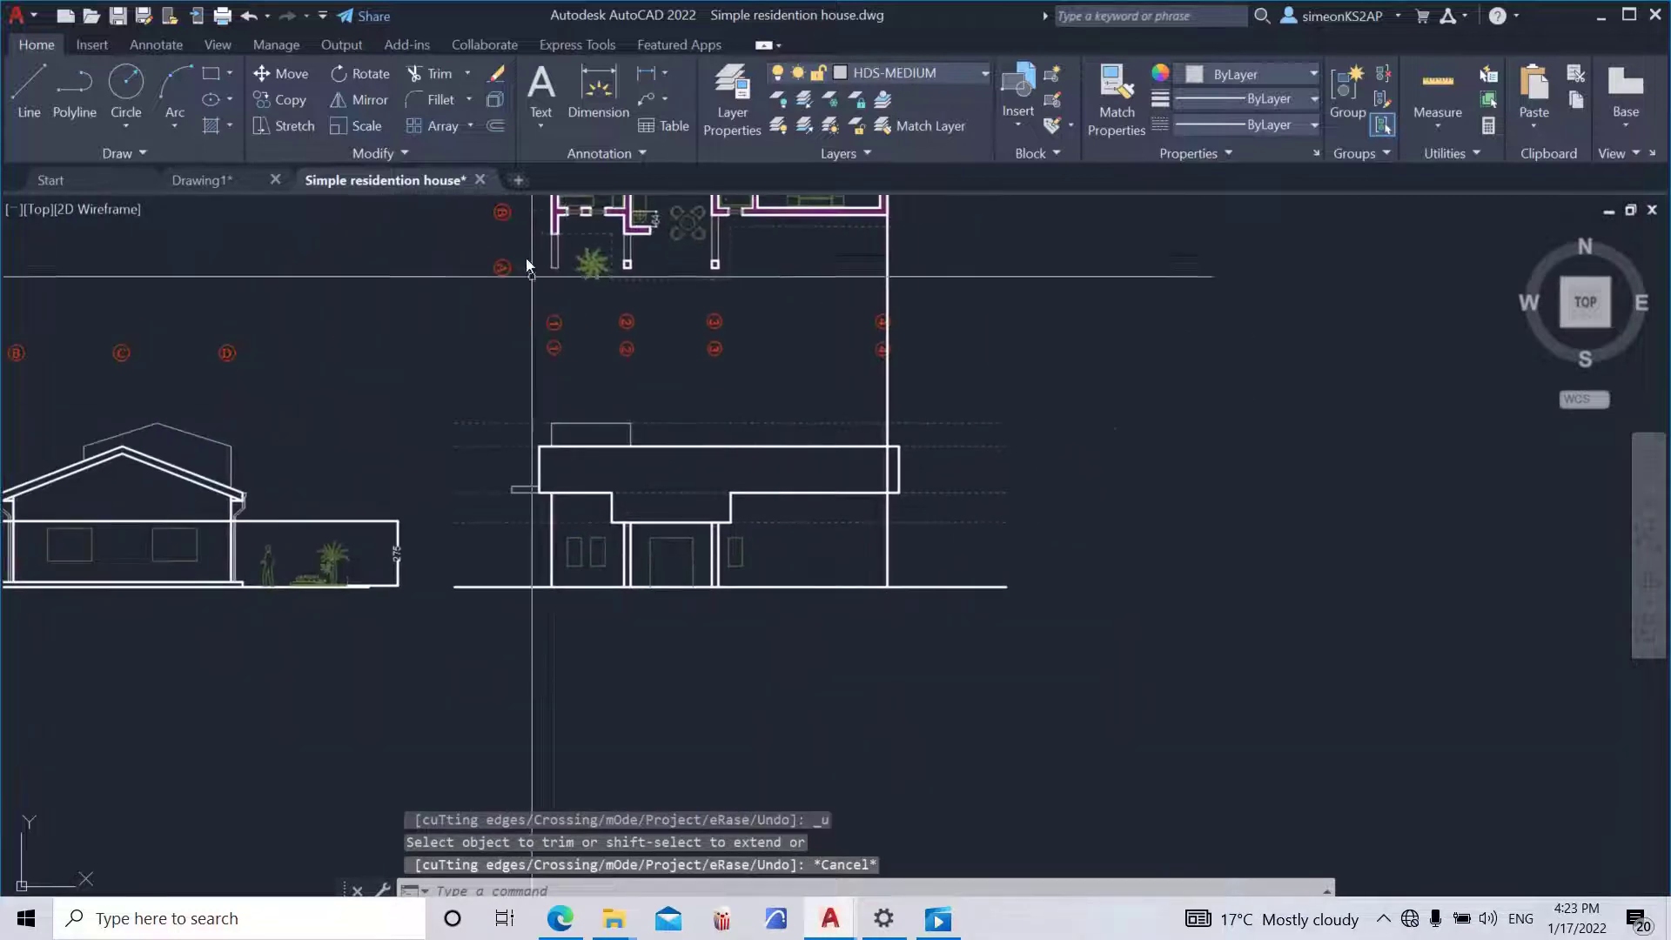
{"action": "left_click", "coordinate": [432, 74]}
{"action": "scroll", "coordinate": [896, 477], "scroll_direction": "up", "scroll_amount": 2}
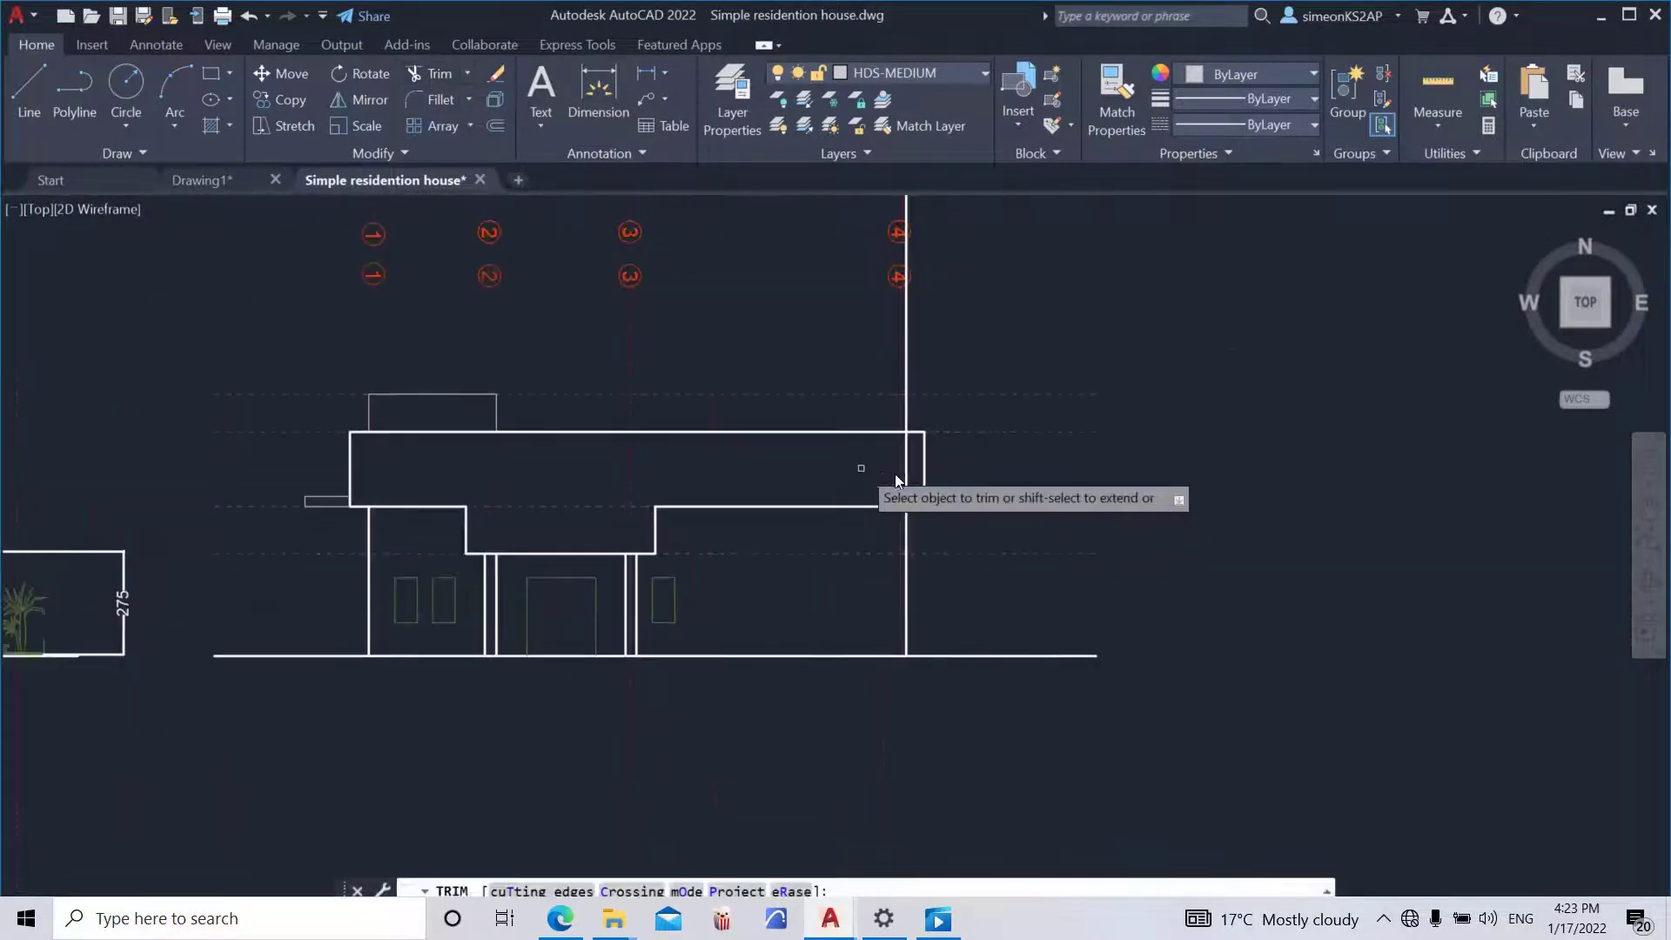
{"action": "scroll", "coordinate": [914, 478], "scroll_direction": "up", "scroll_amount": 2}
{"action": "left_click", "coordinate": [931, 477]}
{"action": "scroll", "coordinate": [935, 483], "scroll_direction": "down", "scroll_amount": 6}
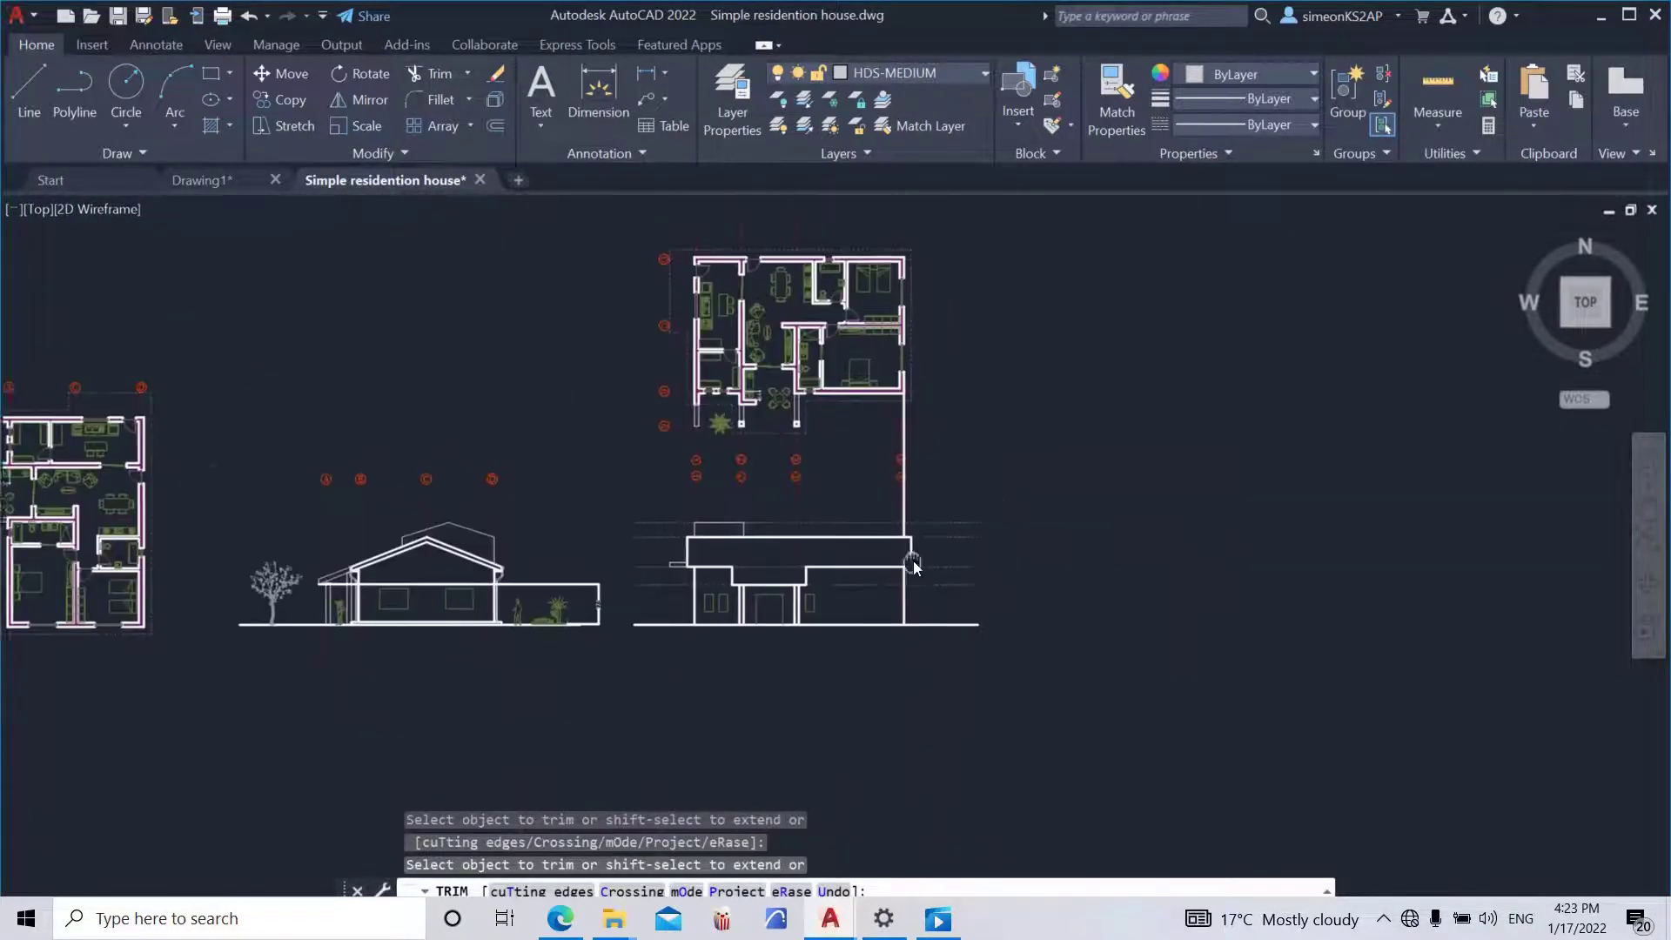
{"action": "middle_click_drag", "start_coordinate": [912, 566], "coordinate": [904, 579]}
{"action": "scroll", "coordinate": [933, 489], "scroll_direction": "up", "scroll_amount": 4}
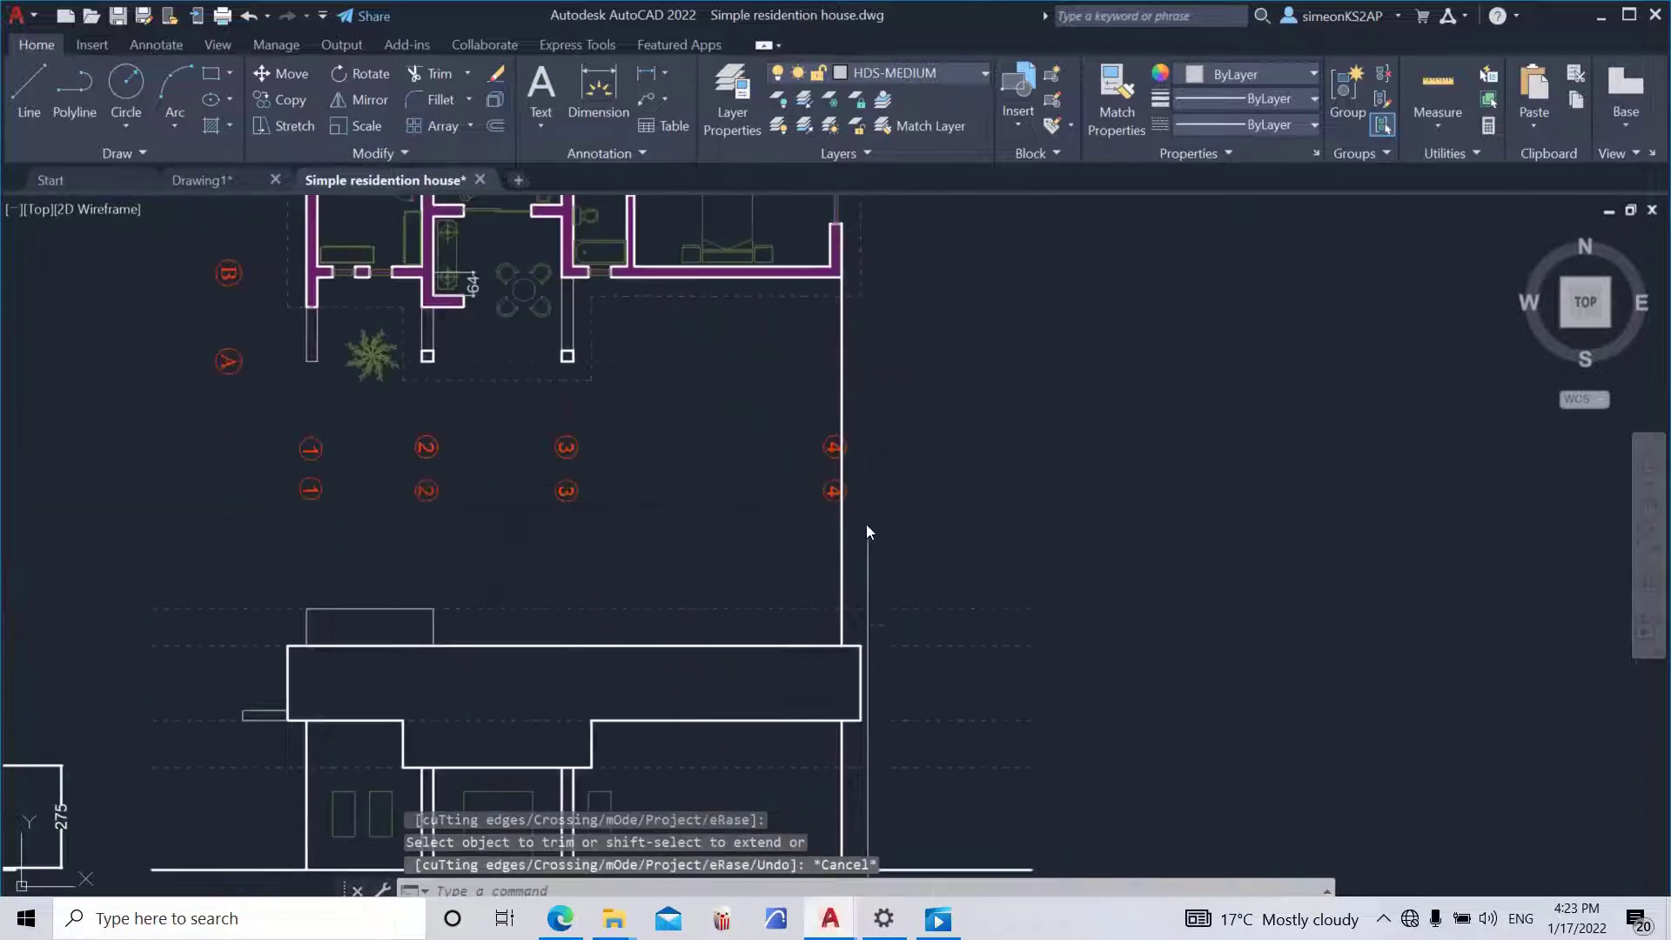
{"action": "key", "text": "Escape"}
- Erase the two leftover vertical projection lines running into the front elevation
{"action": "left_click", "coordinate": [843, 529]}
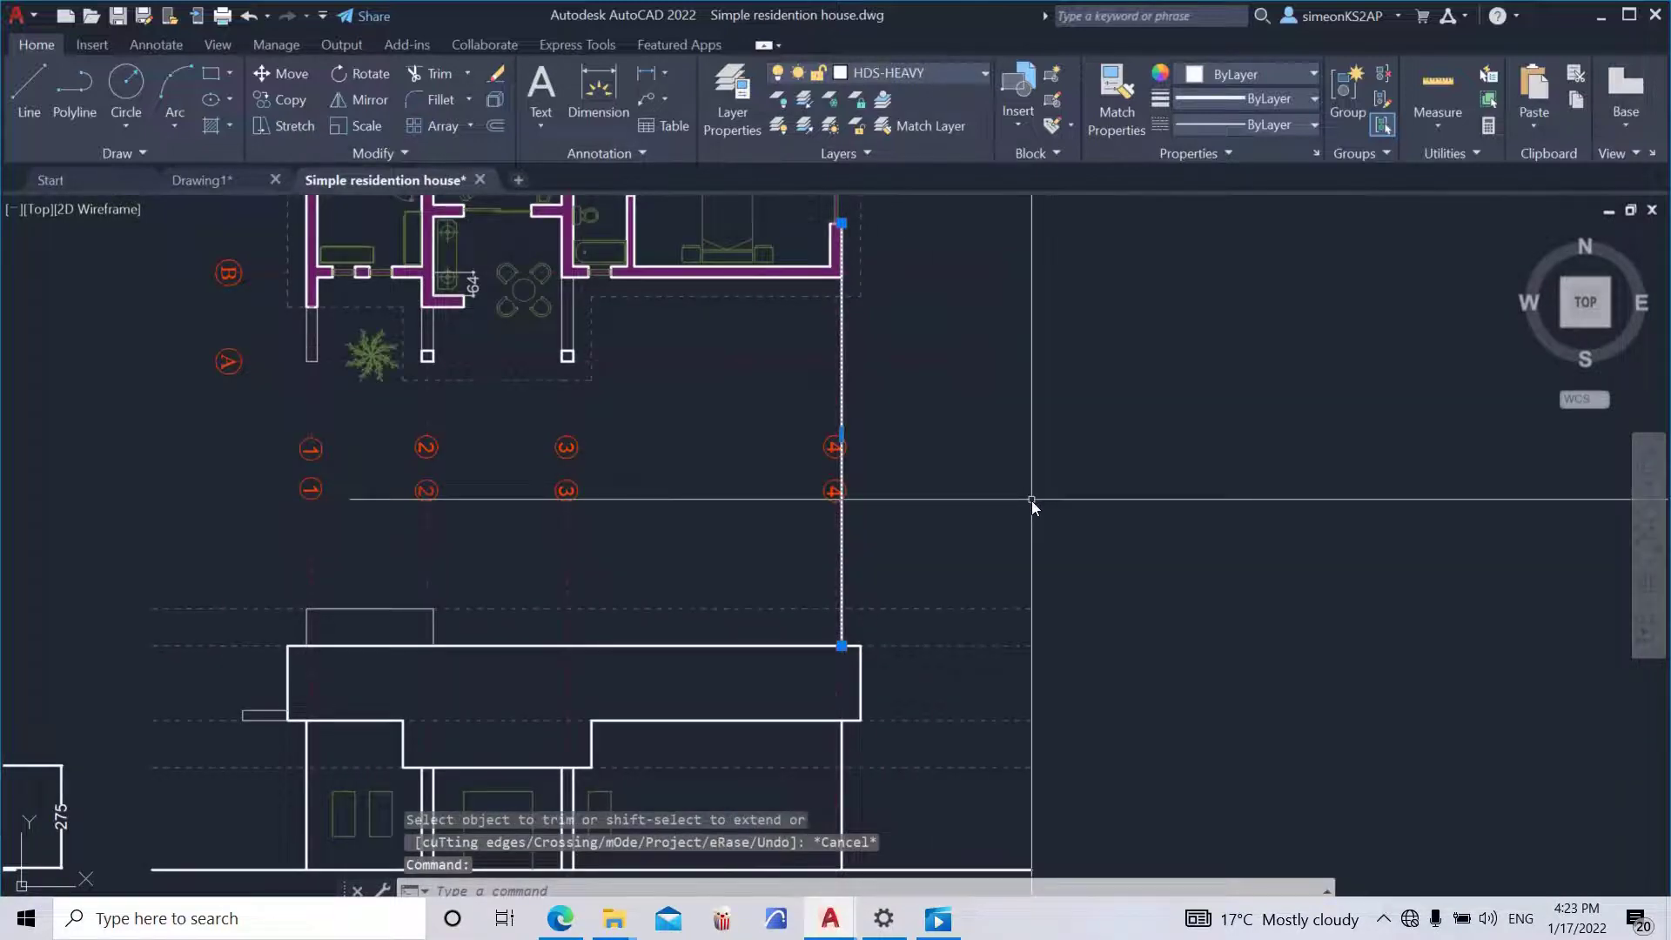
{"action": "key", "text": "Delete"}
{"action": "scroll", "coordinate": [905, 548], "scroll_direction": "down", "scroll_amount": 2}
{"action": "scroll", "coordinate": [900, 566], "scroll_direction": "down", "scroll_amount": 2}
{"action": "scroll", "coordinate": [669, 546], "scroll_direction": "up", "scroll_amount": 5}
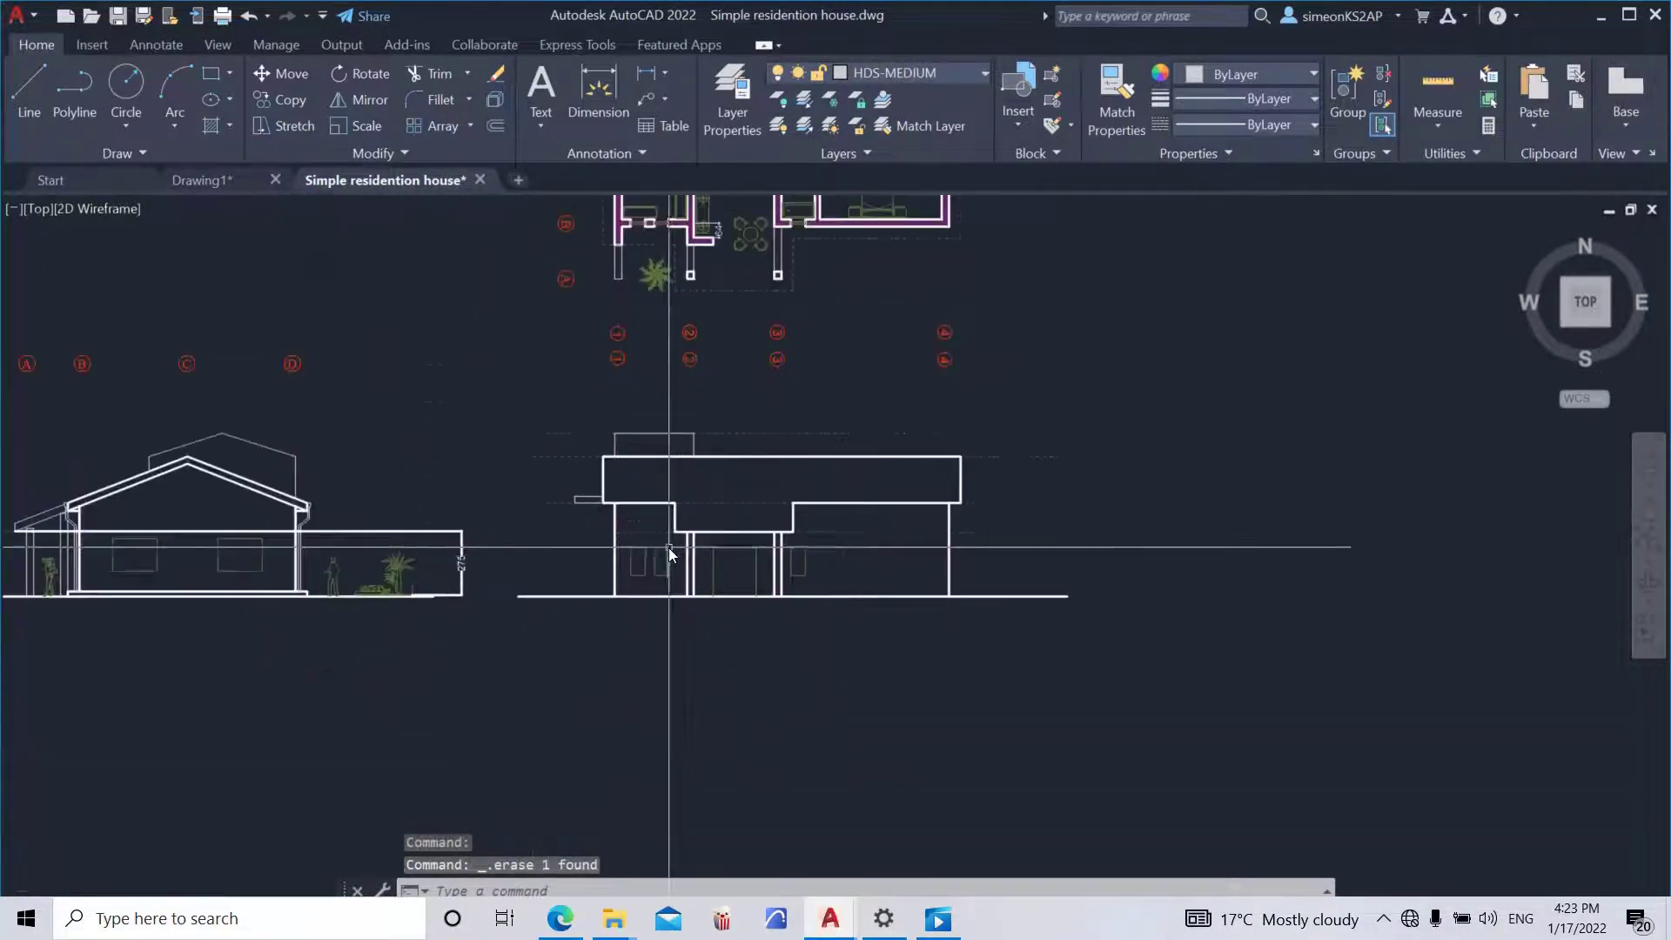
{"action": "middle_click_drag", "start_coordinate": [708, 579], "coordinate": [750, 548]}
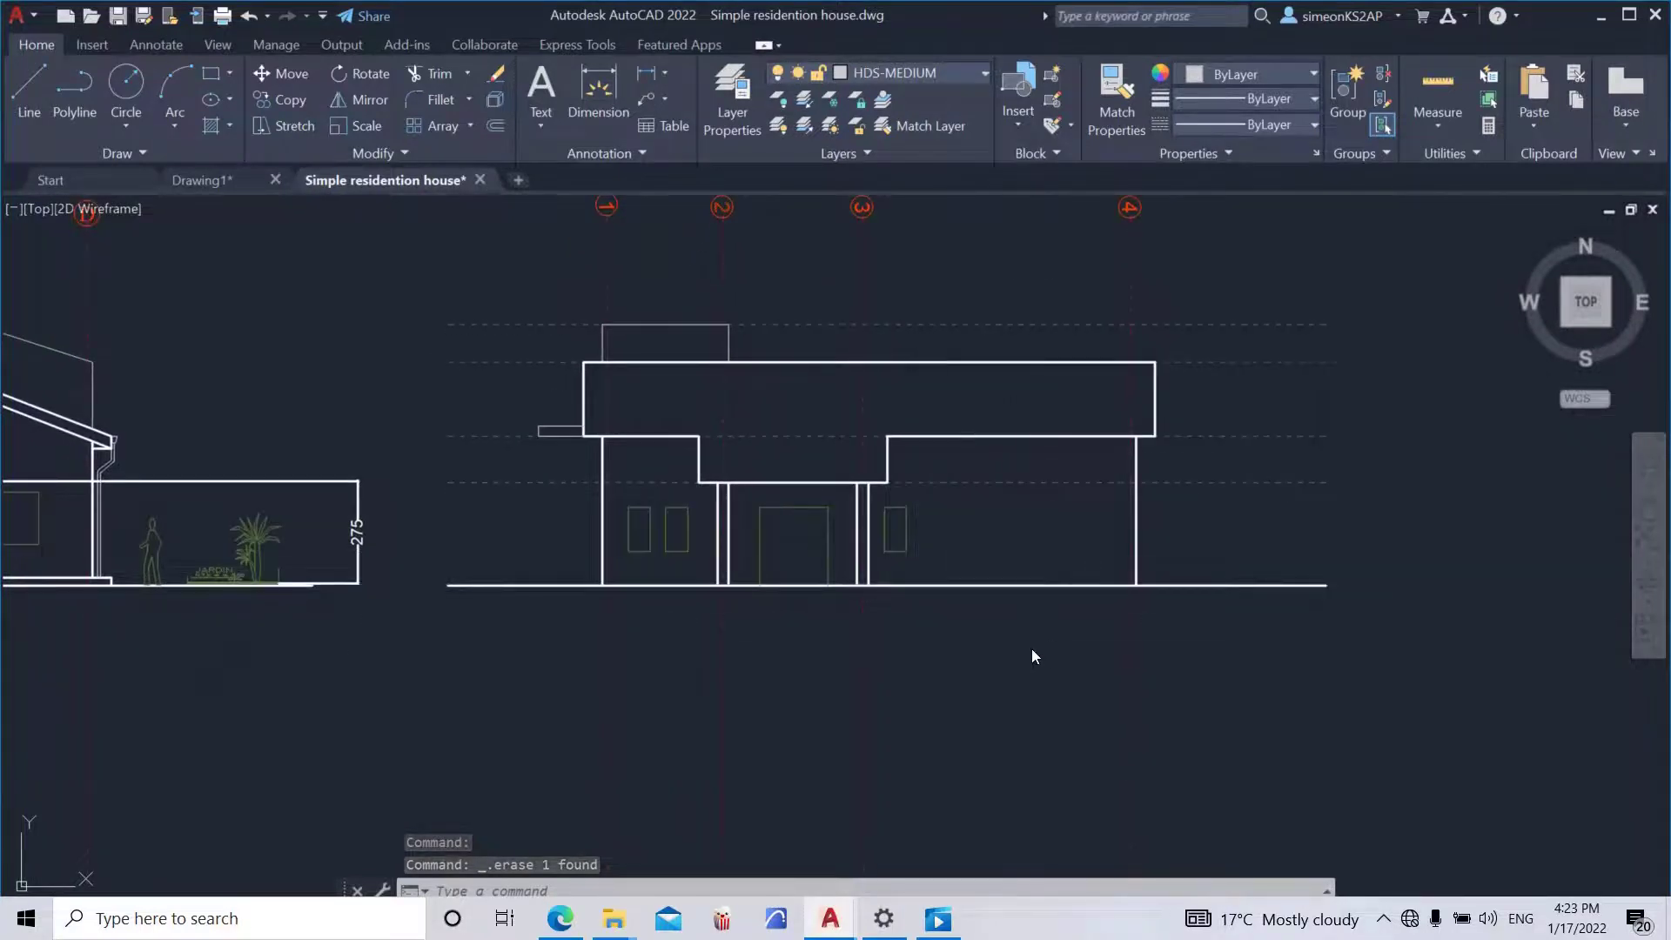
{"action": "middle_click_drag", "start_coordinate": [1031, 649], "coordinate": [957, 616]}
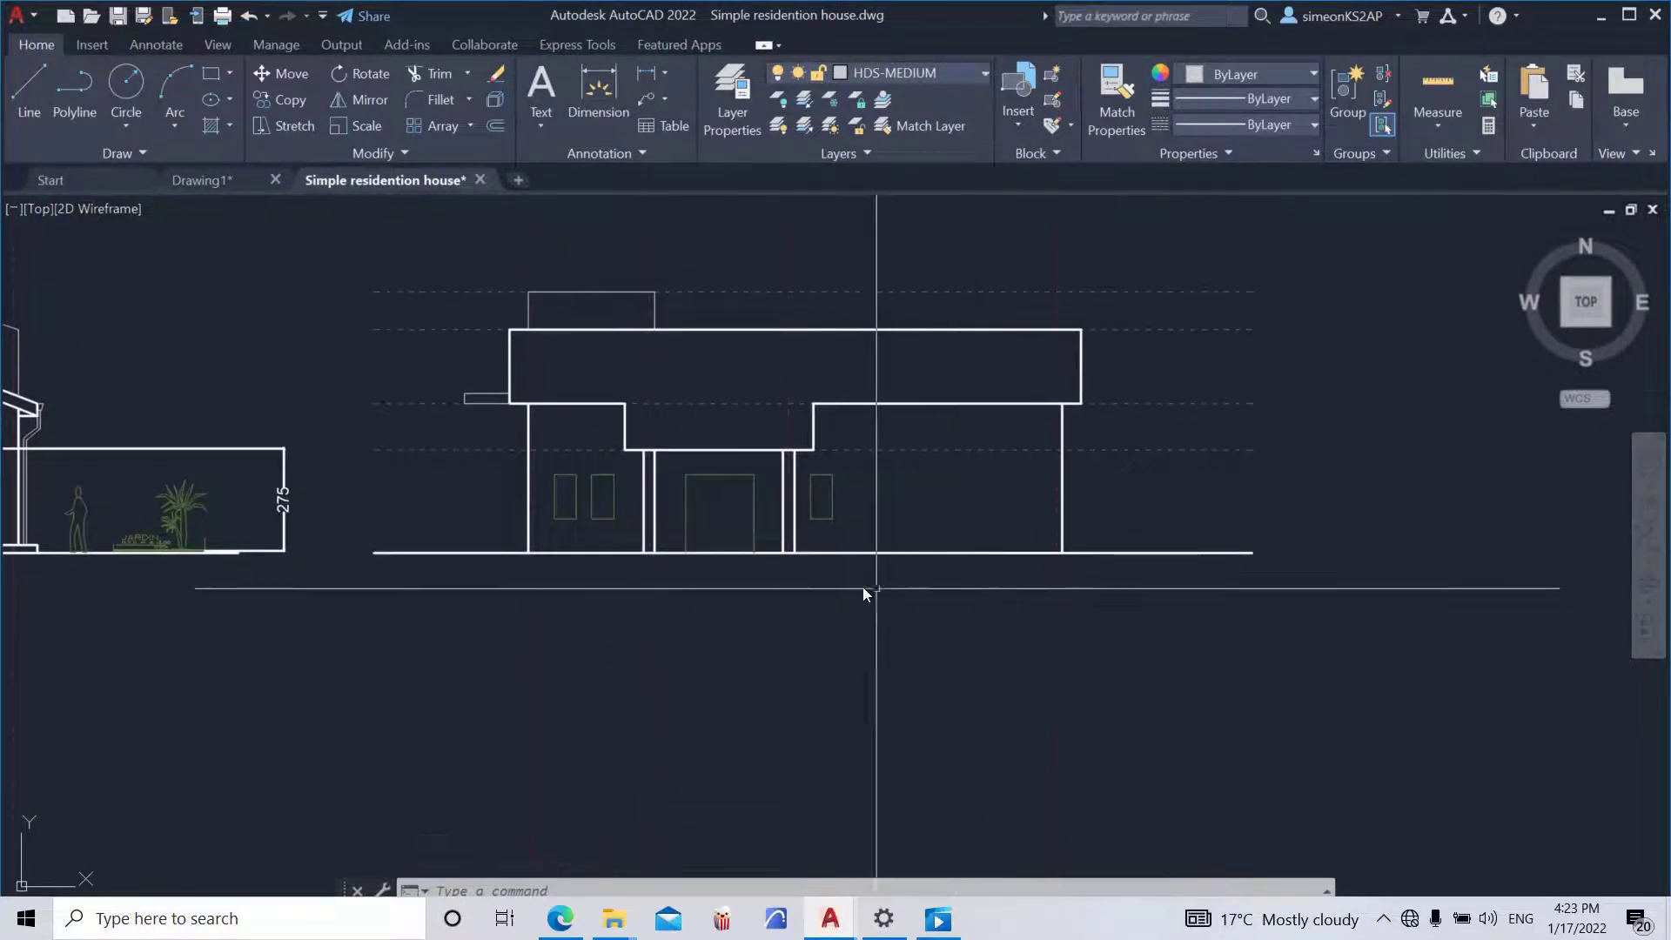
{"action": "scroll", "coordinate": [875, 581], "scroll_direction": "down", "scroll_amount": 1}
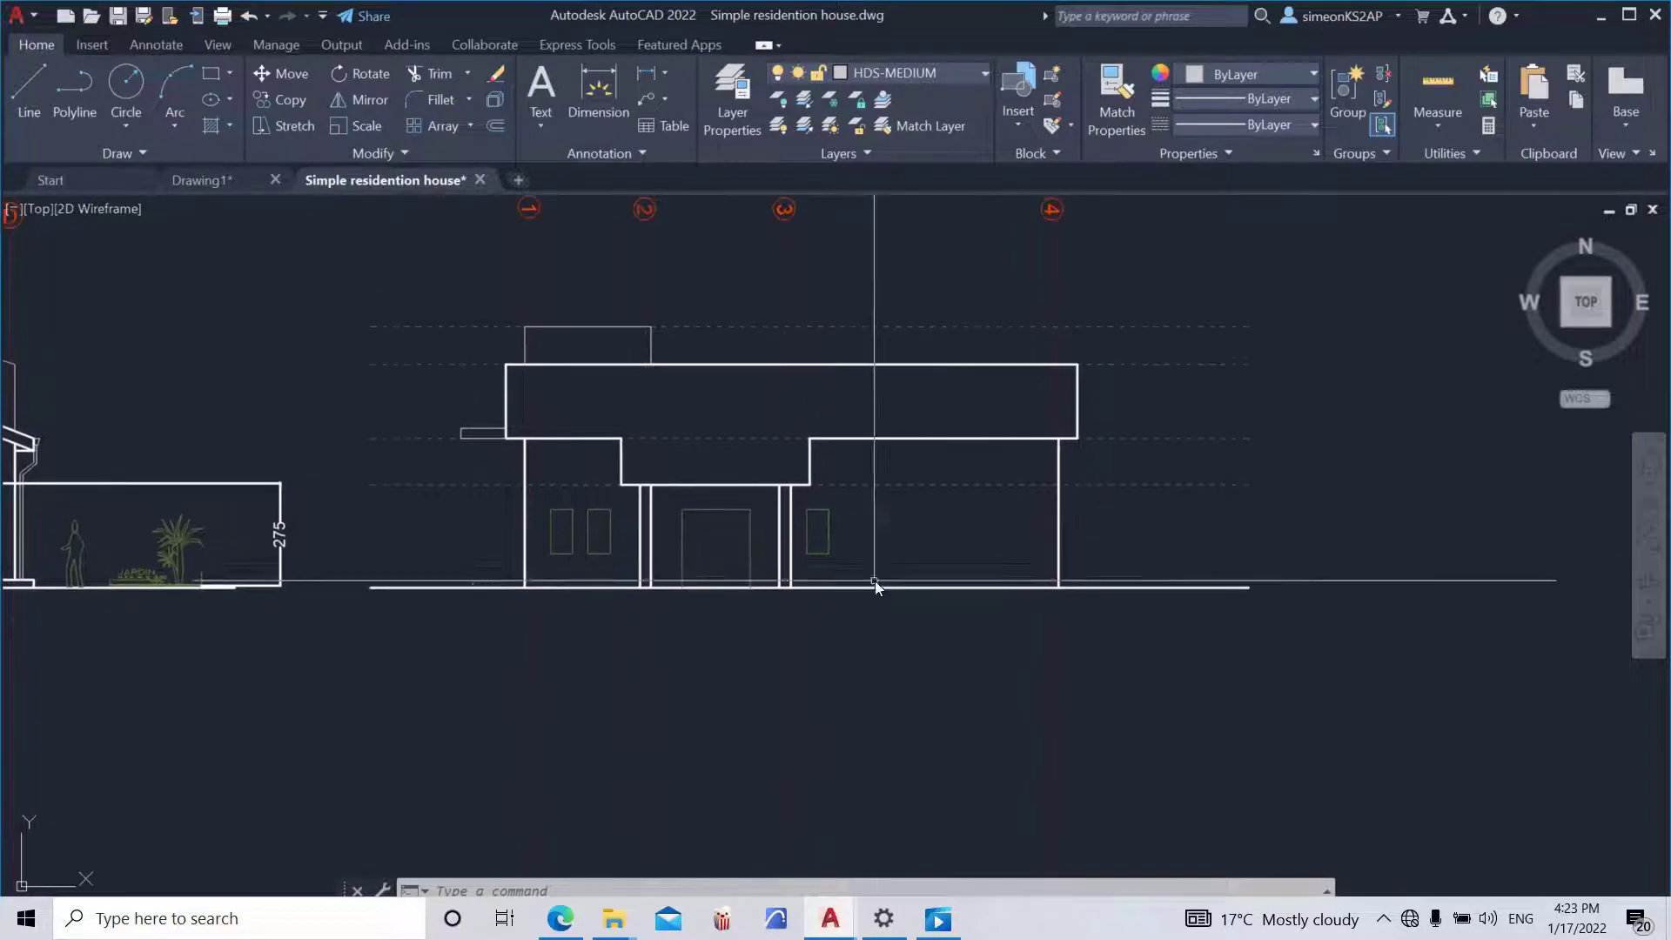
{"action": "scroll", "coordinate": [764, 582], "scroll_direction": "up", "scroll_amount": 3}
{"action": "middle_click_drag", "start_coordinate": [764, 583], "coordinate": [895, 624]}
{"action": "scroll", "coordinate": [895, 625], "scroll_direction": "down", "scroll_amount": 2}
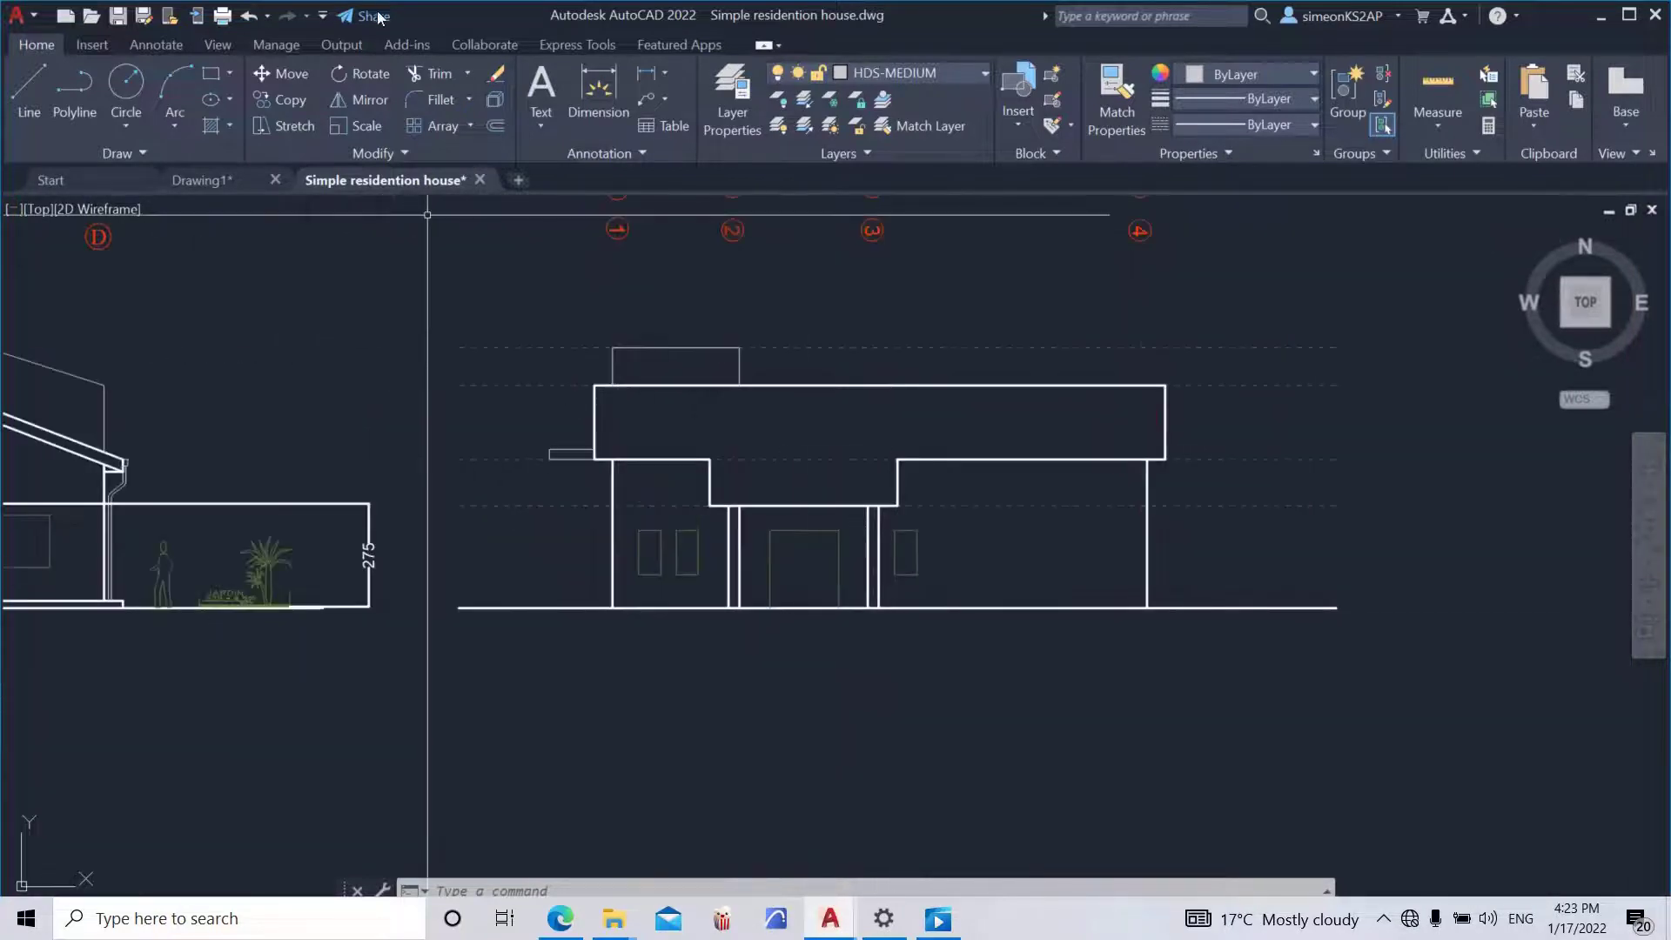
{"action": "key", "text": "Delete"}
{"action": "middle_click_drag", "start_coordinate": [716, 615], "coordinate": [670, 595]}
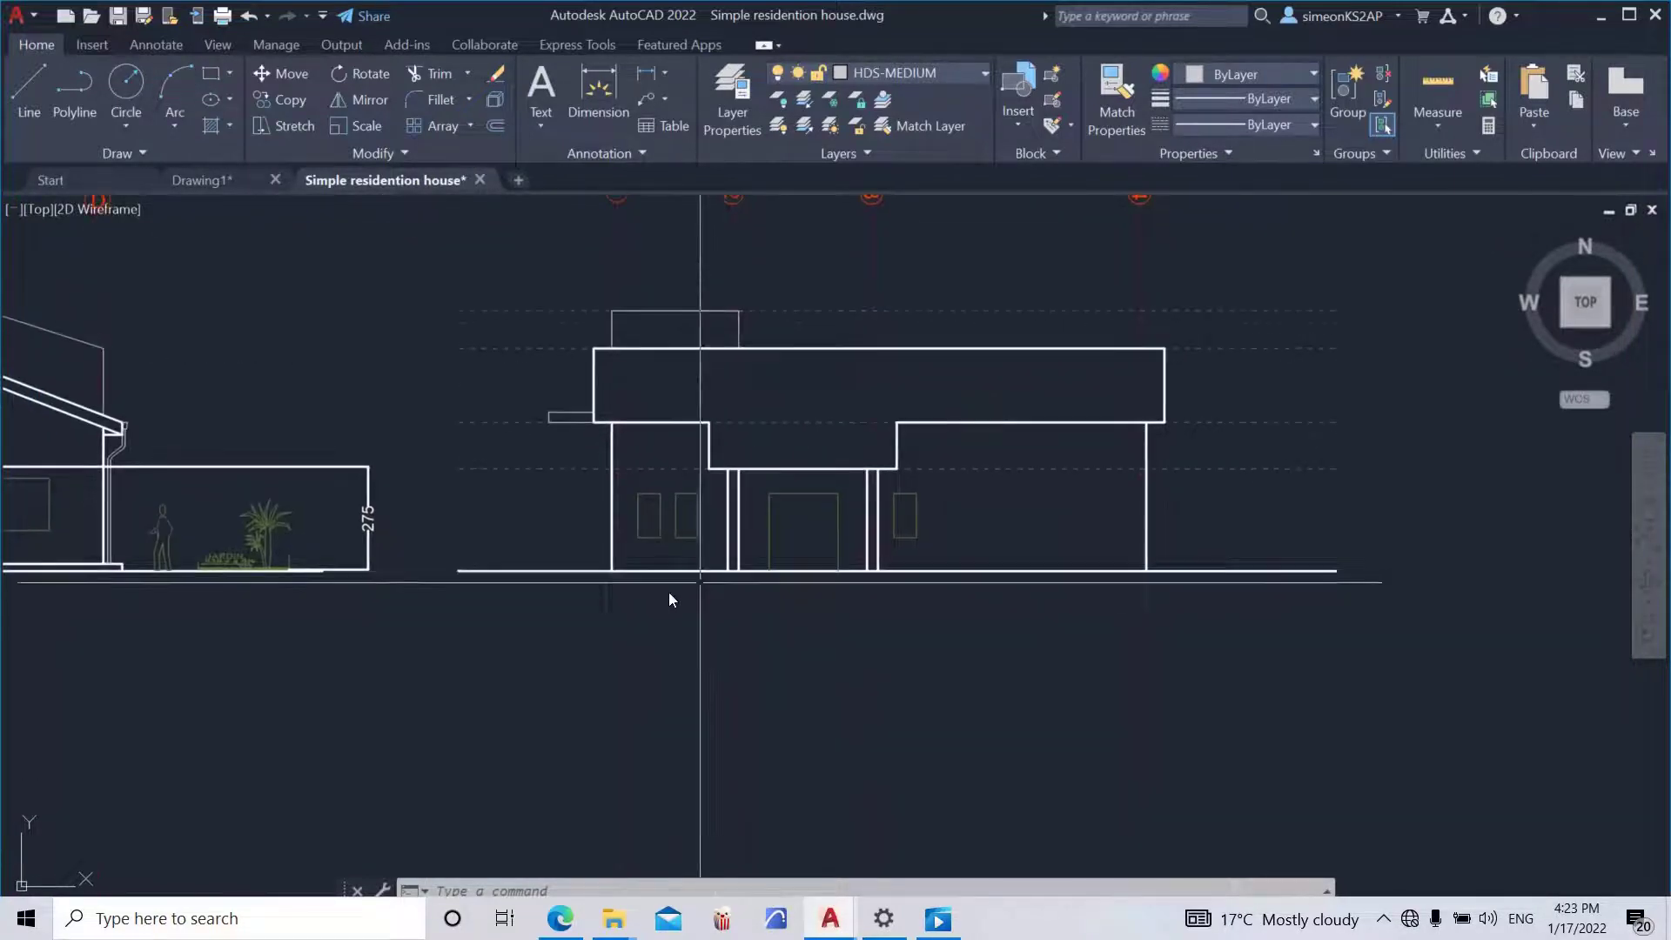
{"action": "key", "text": "Escape"}
{"action": "left_click", "coordinate": [540, 571]}
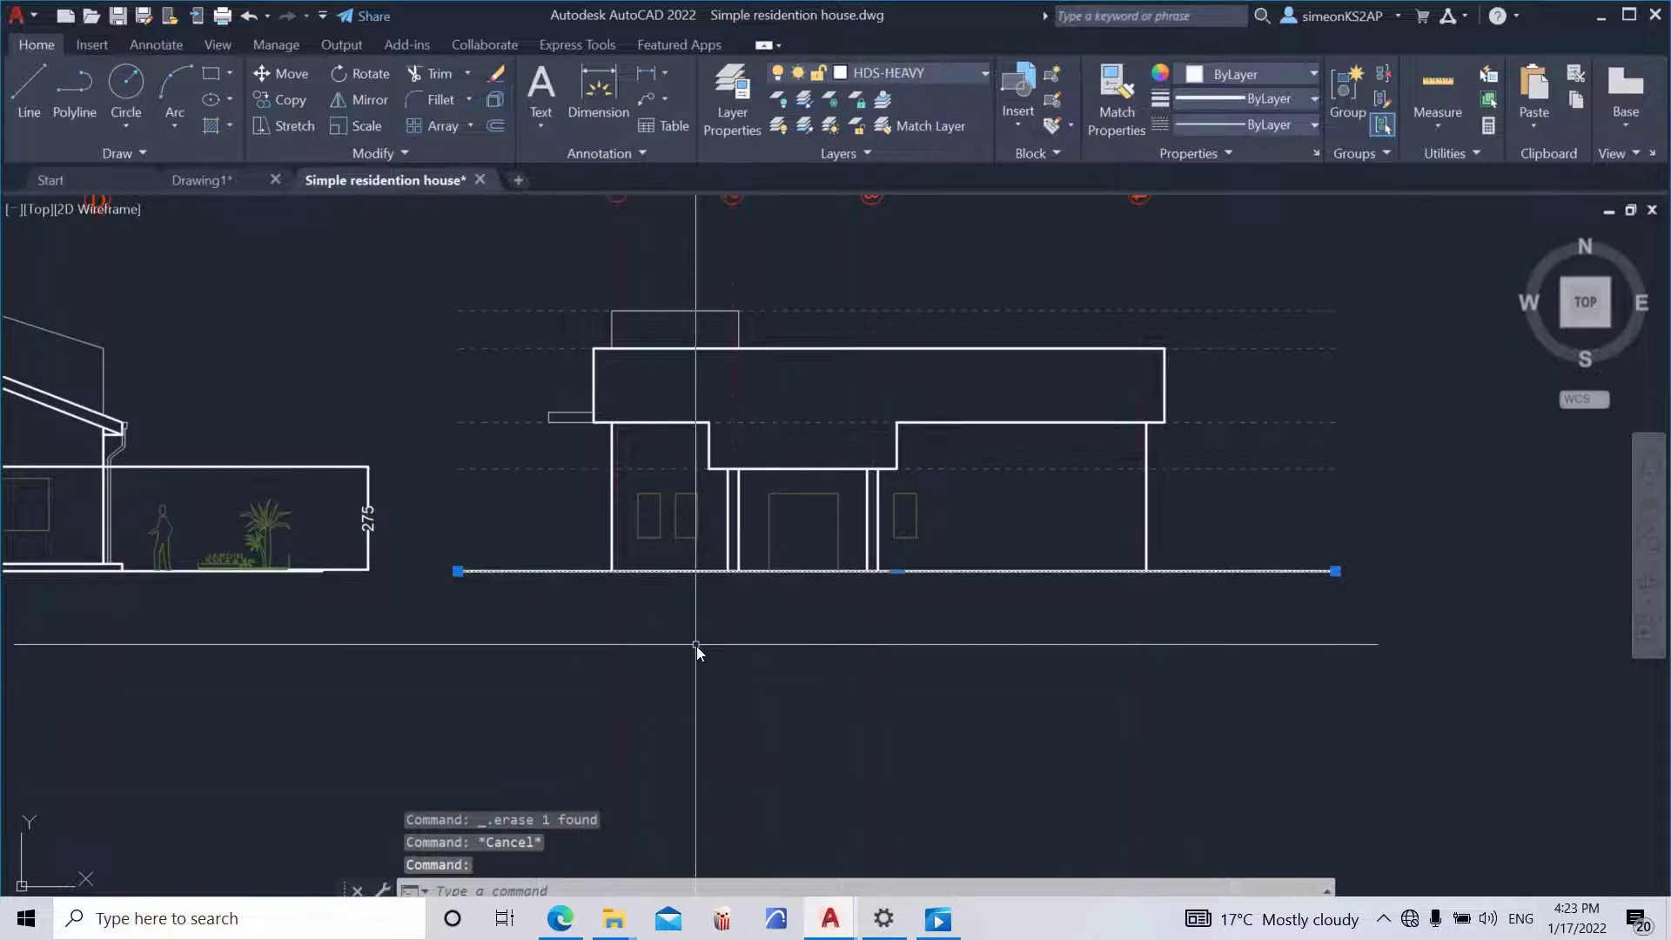
- Offset the ground line 20 units upward to form the plinth band's top edge
{"action": "left_click", "coordinate": [495, 125]}
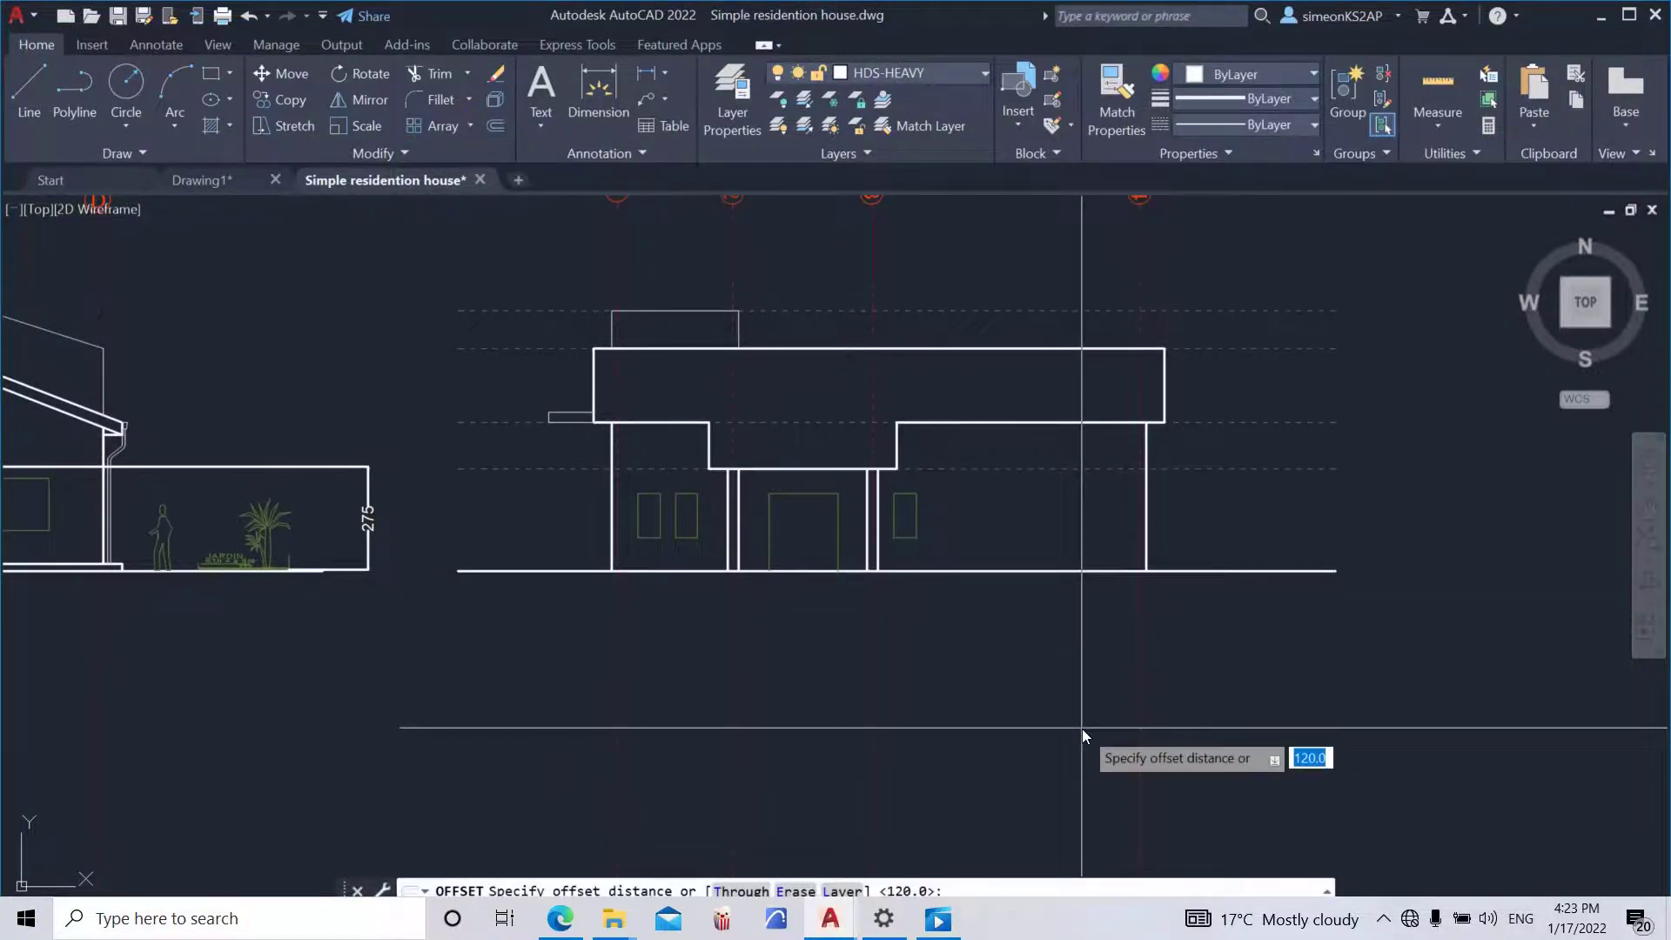
{"action": "type", "text": "20"}
{"action": "key", "text": "Return"}
{"action": "left_click", "coordinate": [1081, 571]}
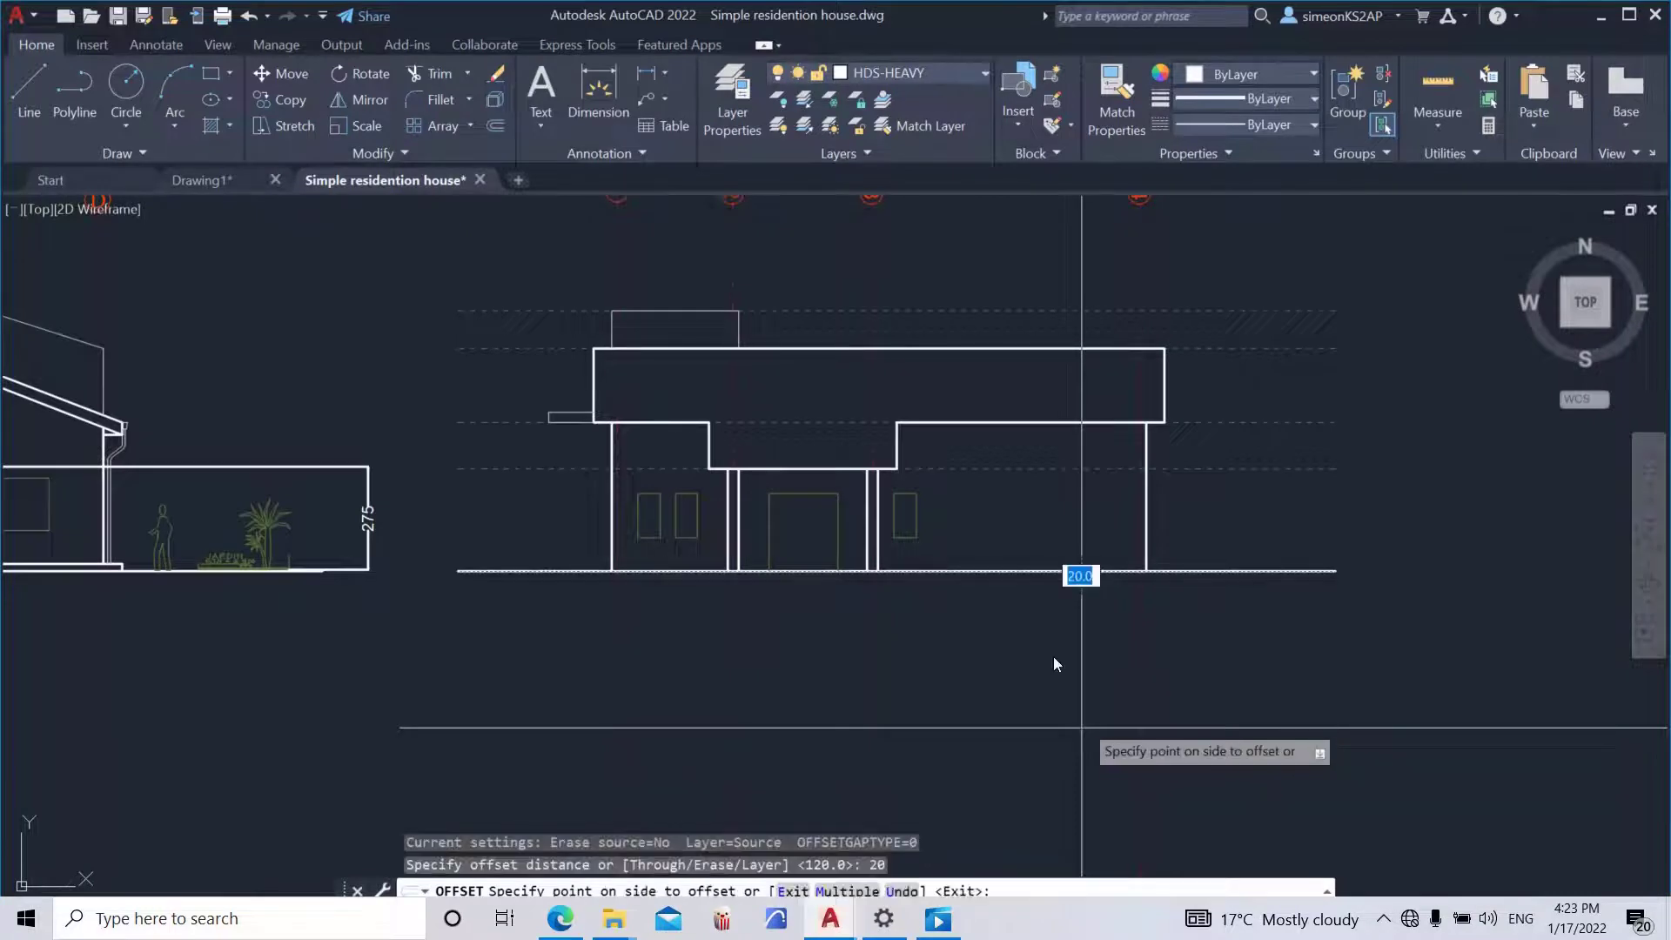
{"action": "left_click", "coordinate": [1057, 497]}
{"action": "key", "text": "Escape"}
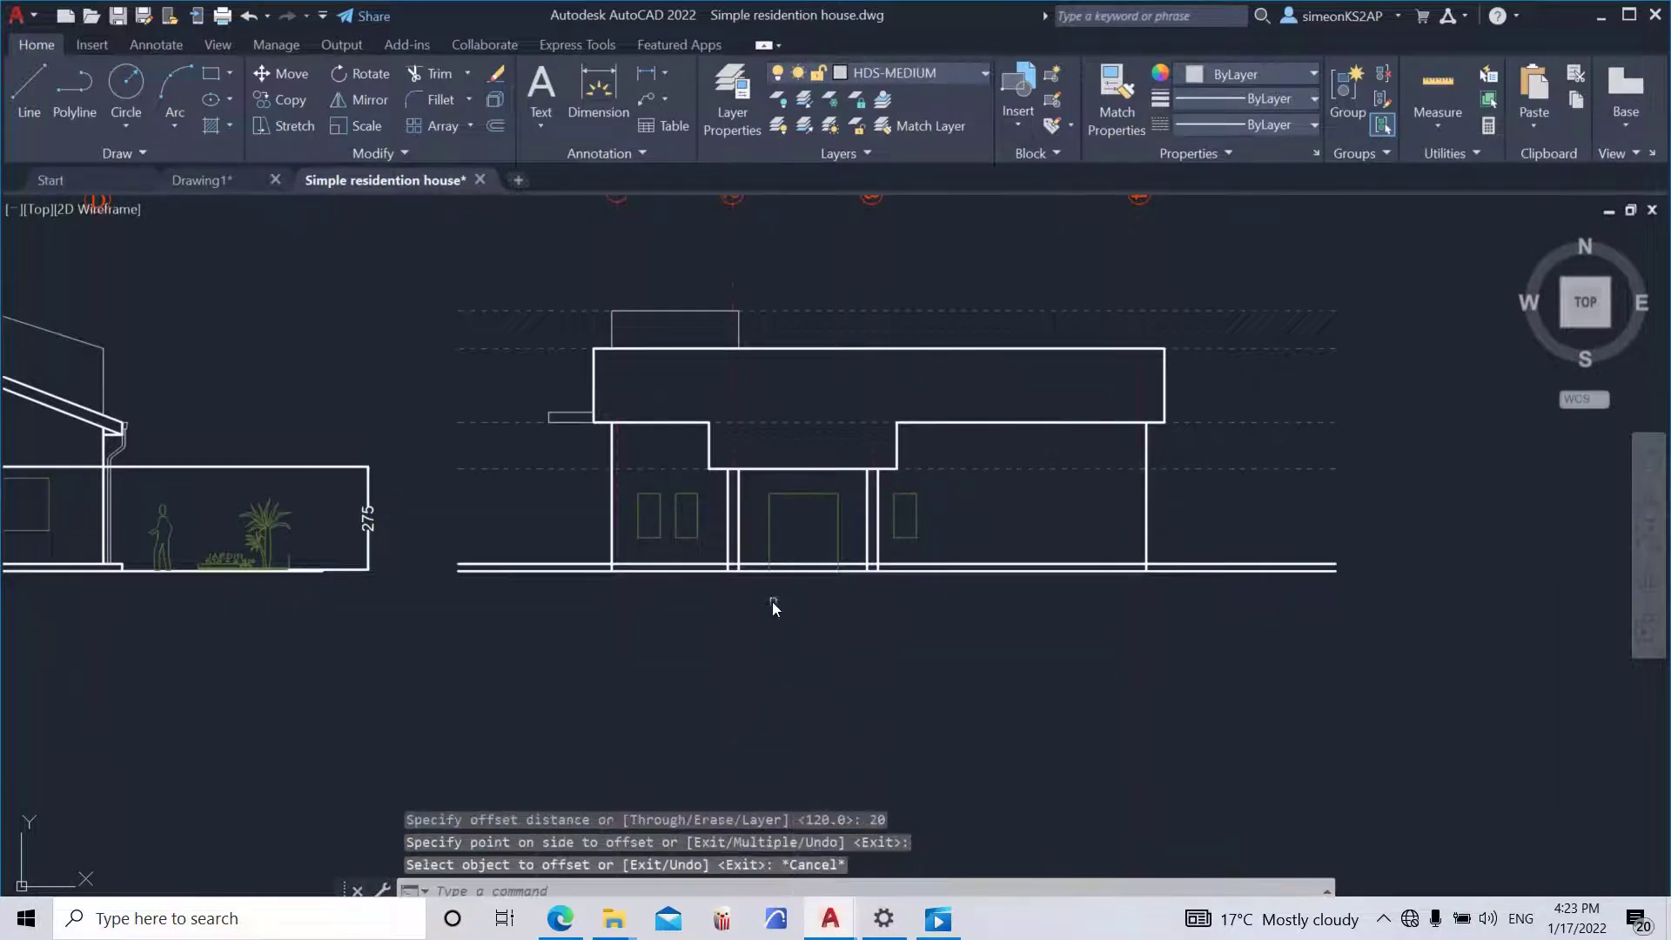
{"action": "scroll", "coordinate": [637, 573], "scroll_direction": "up", "scroll_amount": 5}
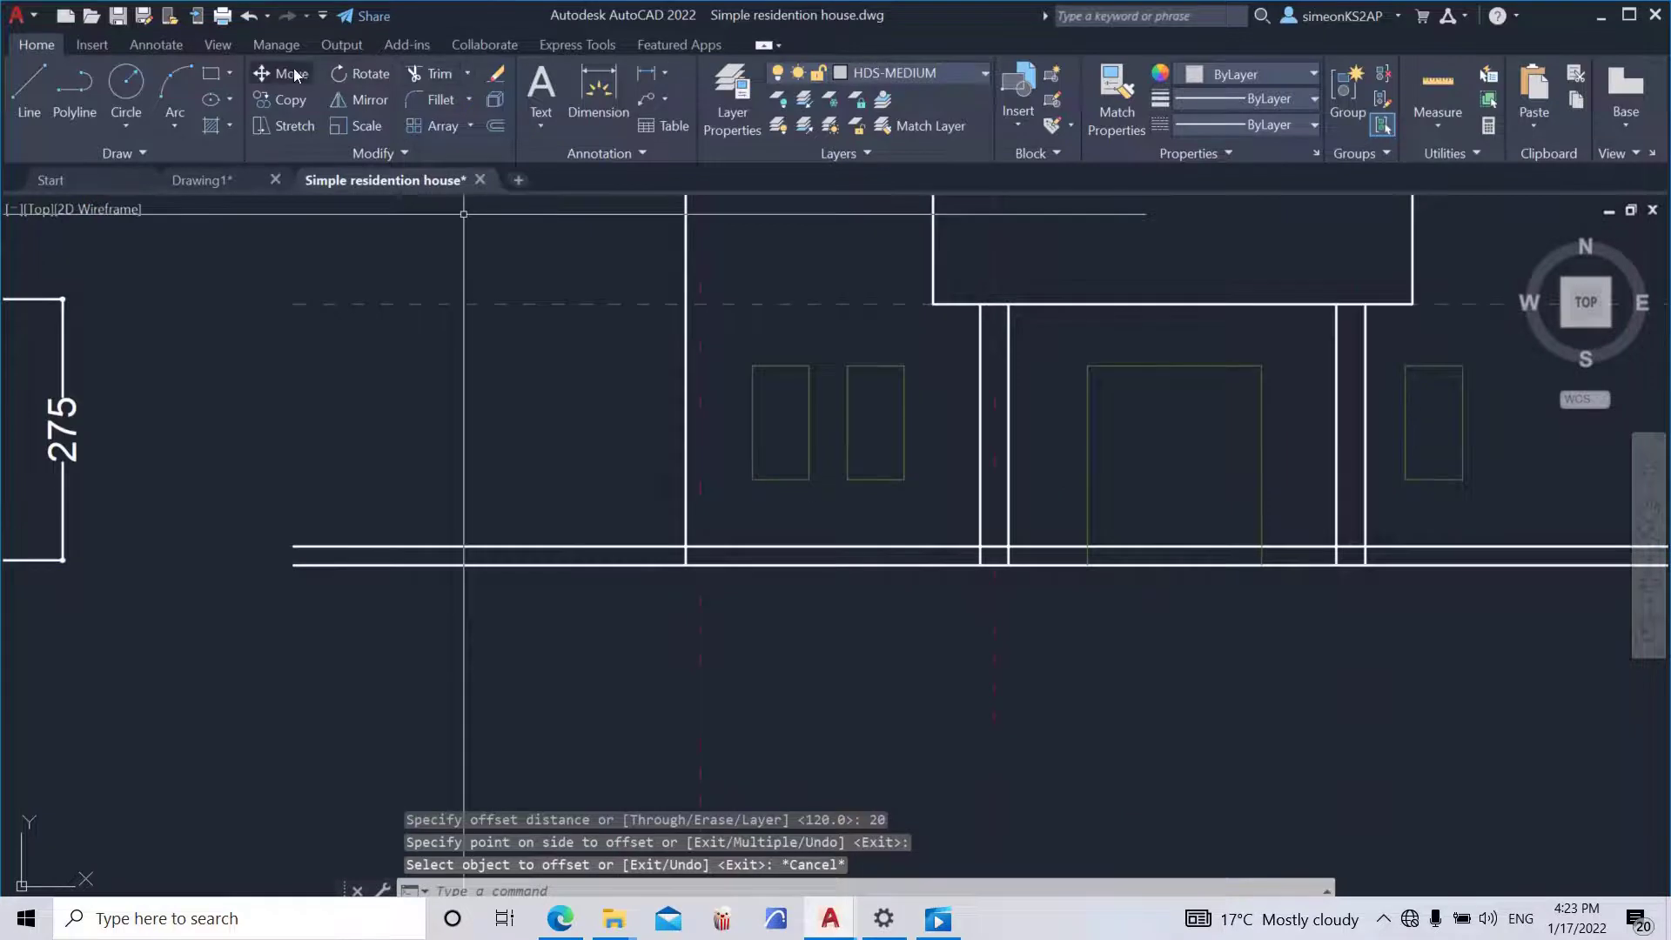
- Begin a polyline 50 units from the left wall corner, then abandon it
{"action": "left_click", "coordinate": [77, 86]}
{"action": "scroll", "coordinate": [688, 548], "scroll_direction": "up", "scroll_amount": 3}
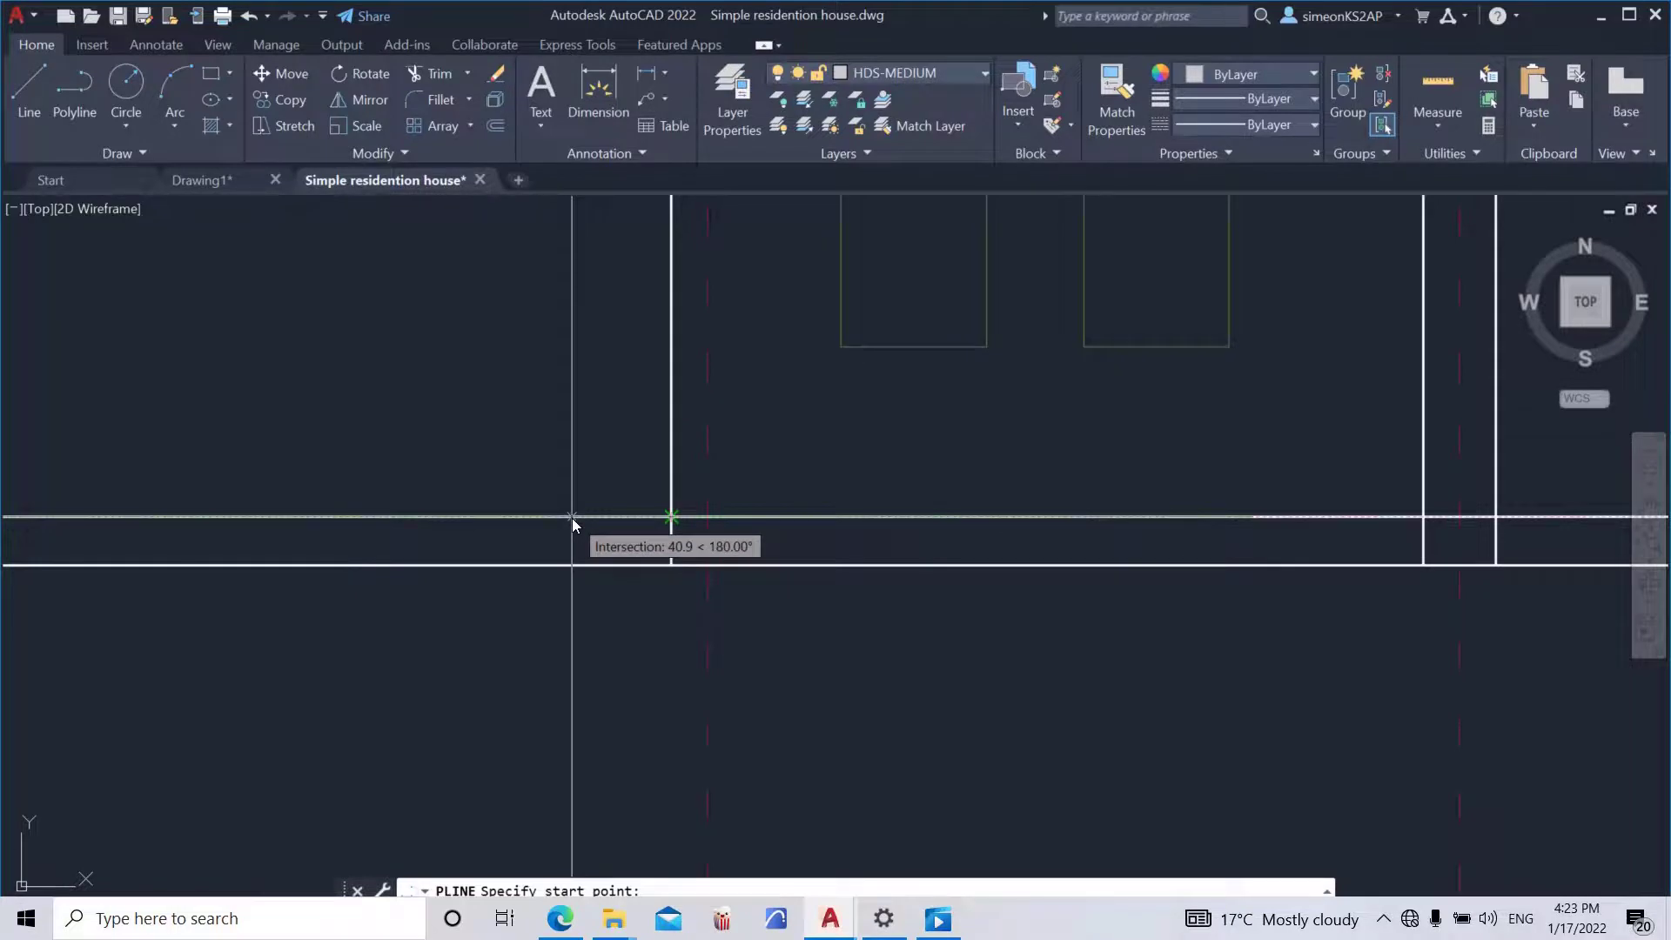
{"action": "type", "text": "50"}
{"action": "key", "text": "Return"}
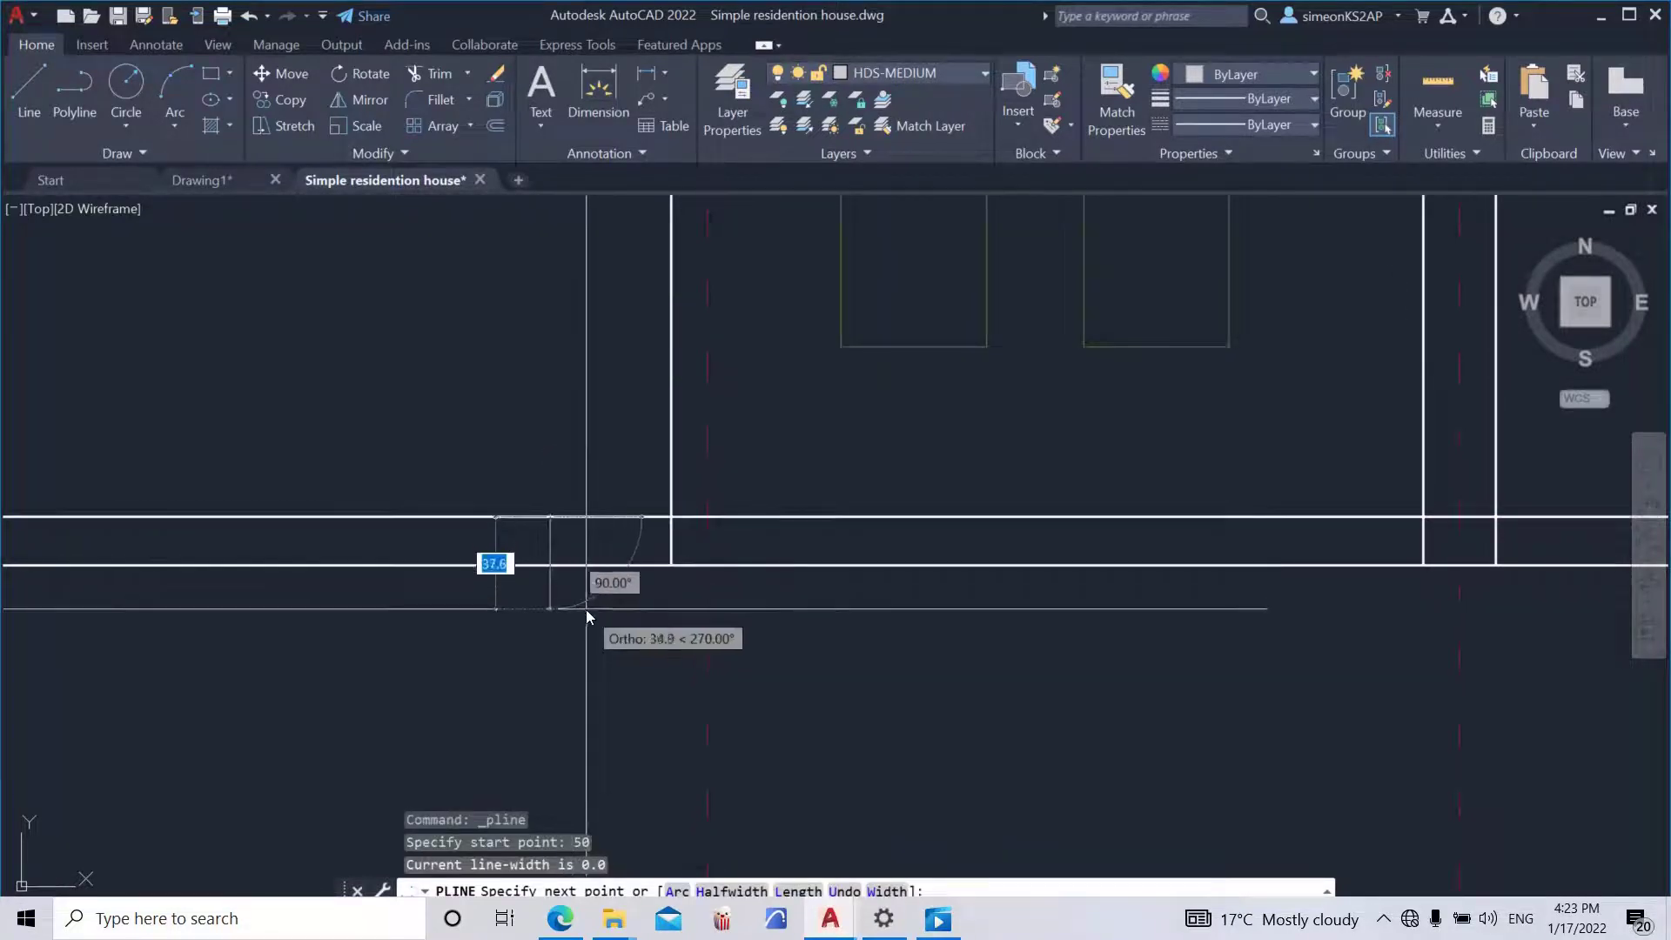
{"action": "scroll", "coordinate": [587, 616], "scroll_direction": "down", "scroll_amount": 4}
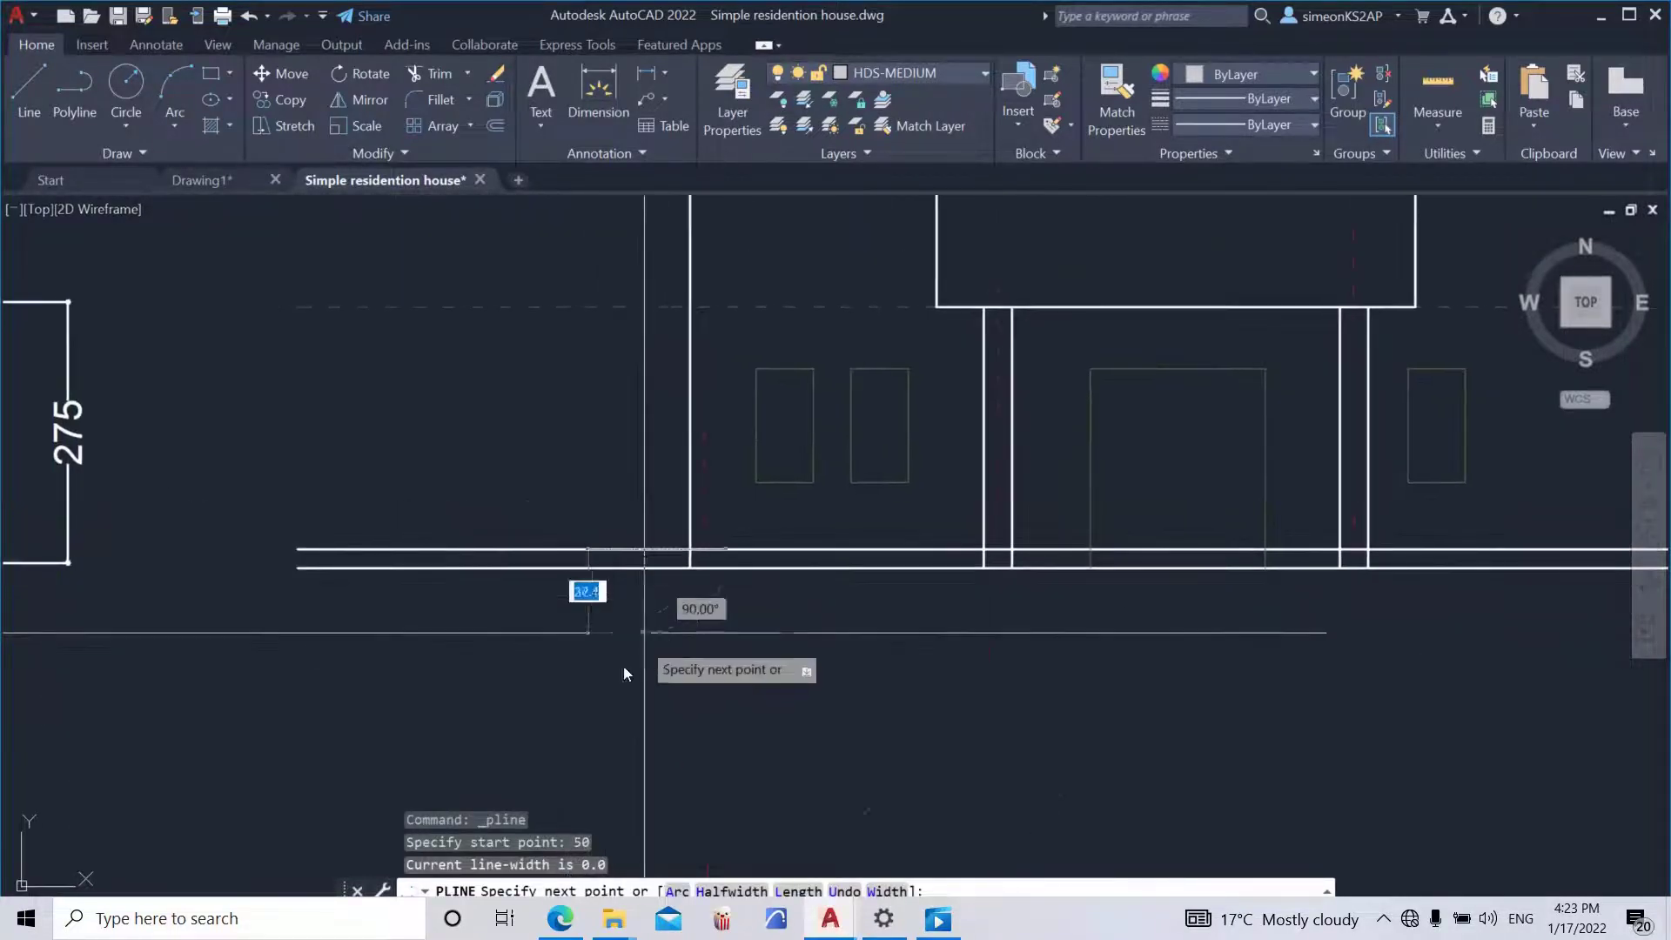
{"action": "key", "text": "Escape"}
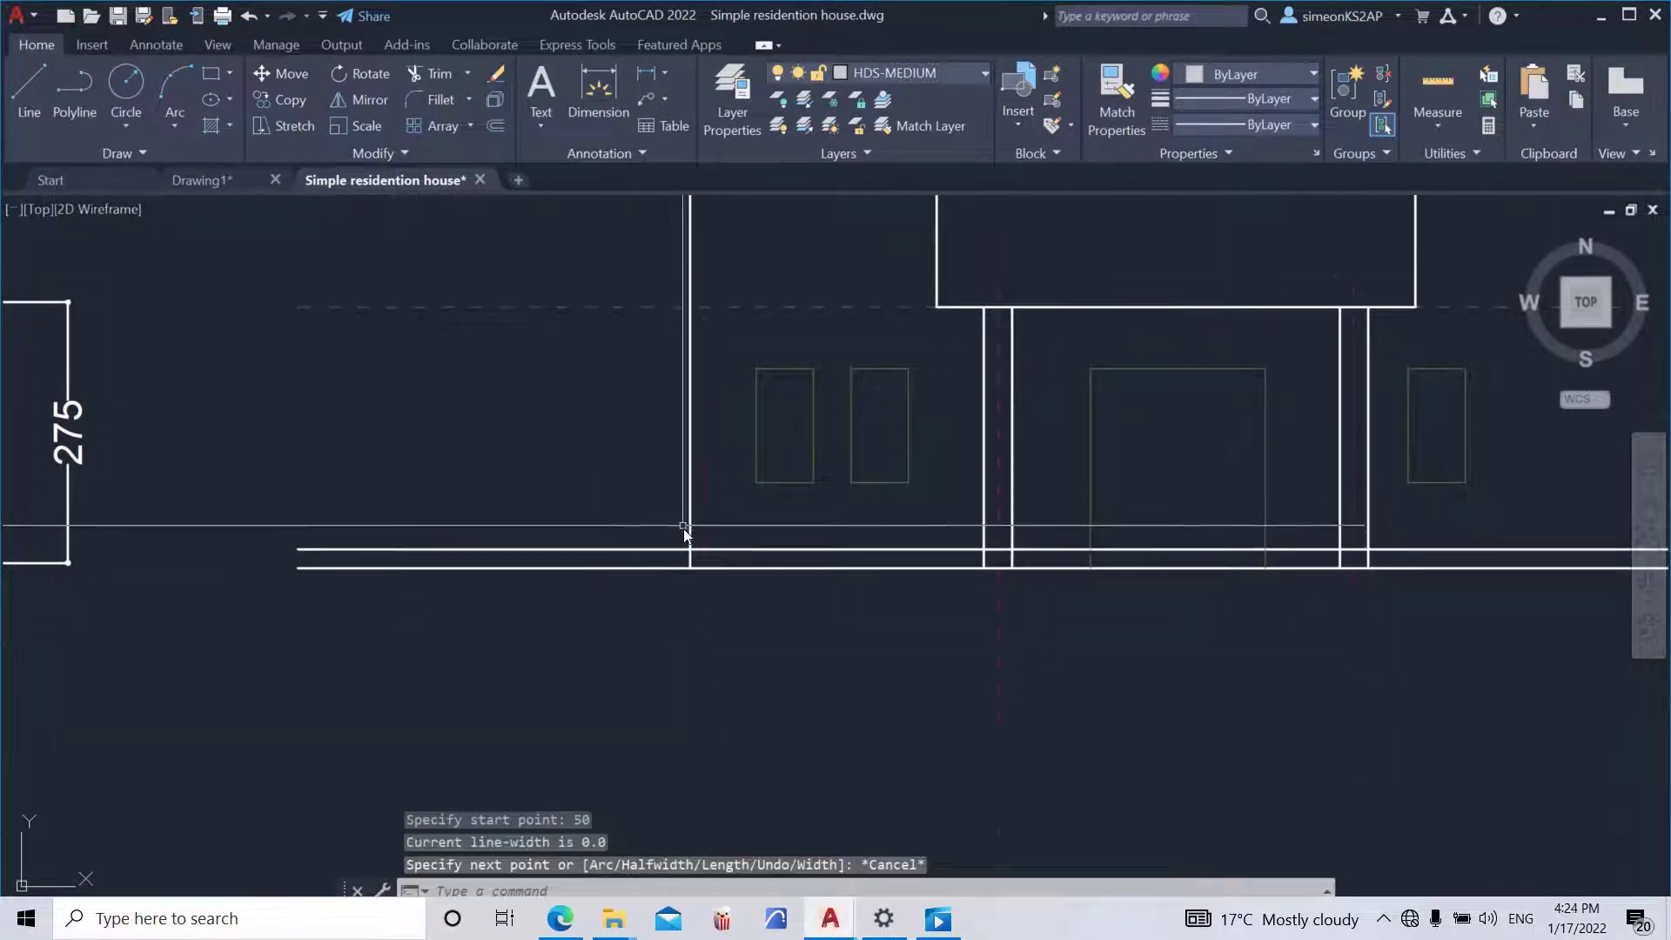
- Draw a short vertical polyline starting 50 units left of the wall corner
{"action": "scroll", "coordinate": [684, 532], "scroll_direction": "up", "scroll_amount": 2}
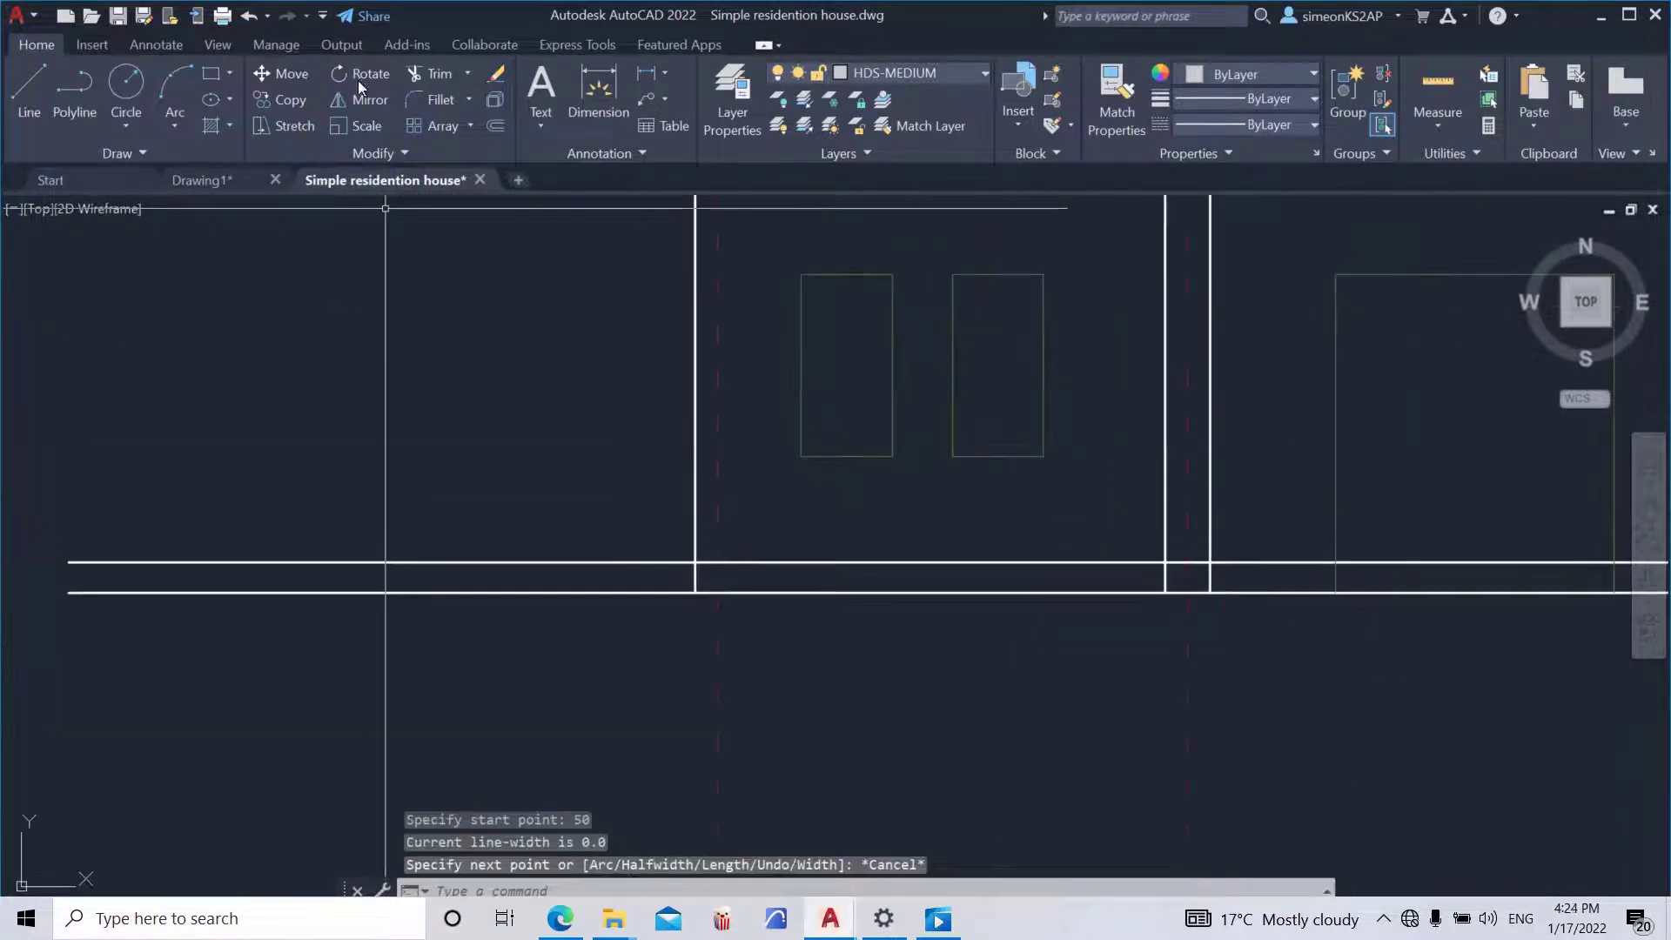
{"action": "left_click", "coordinate": [73, 87]}
{"action": "scroll", "coordinate": [708, 609], "scroll_direction": "up", "scroll_amount": 2}
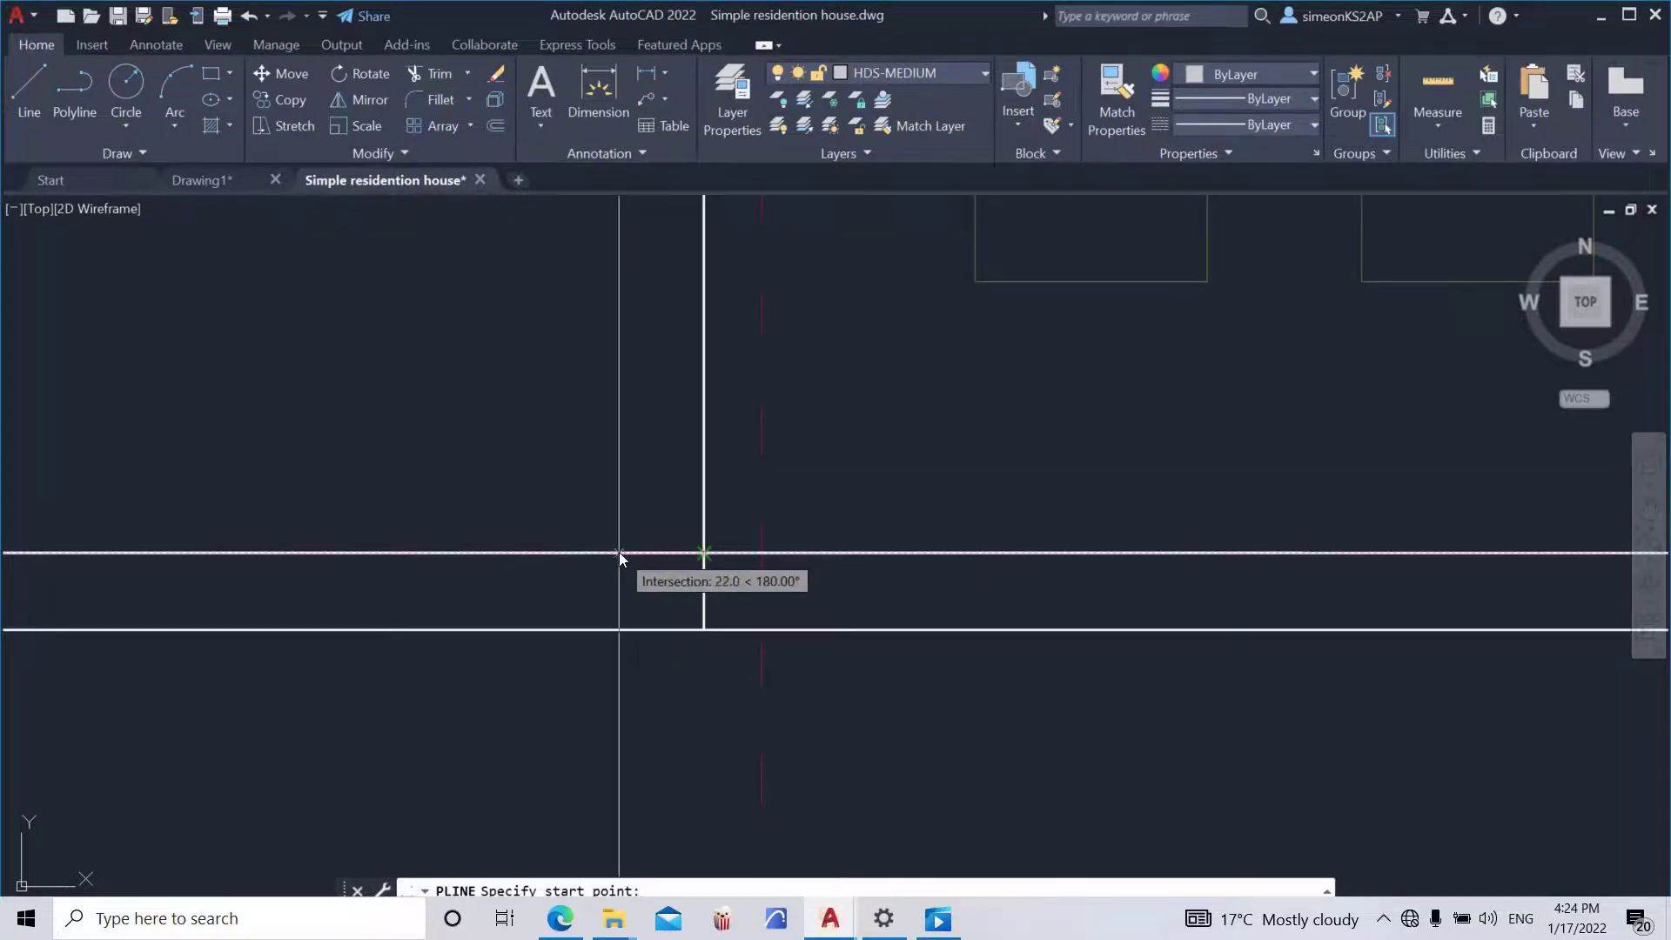
{"action": "type", "text": "50"}
{"action": "key", "text": "Return"}
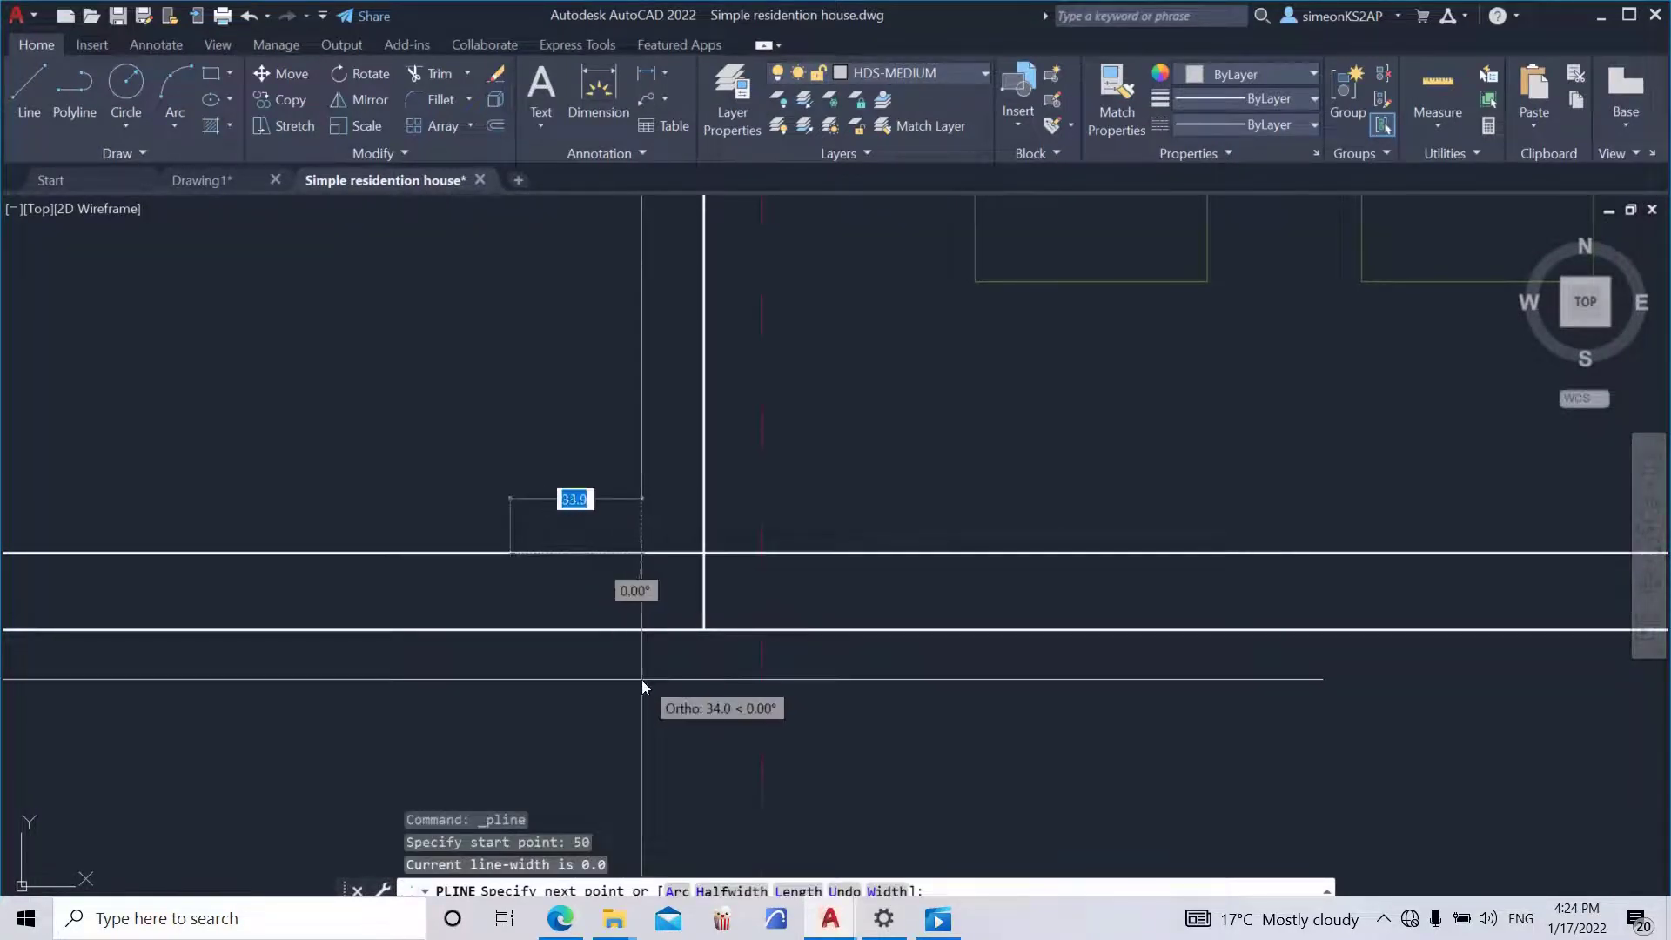
{"action": "scroll", "coordinate": [654, 655], "scroll_direction": "down", "scroll_amount": 4}
{"action": "middle_click_drag", "start_coordinate": [655, 655], "coordinate": [705, 577]}
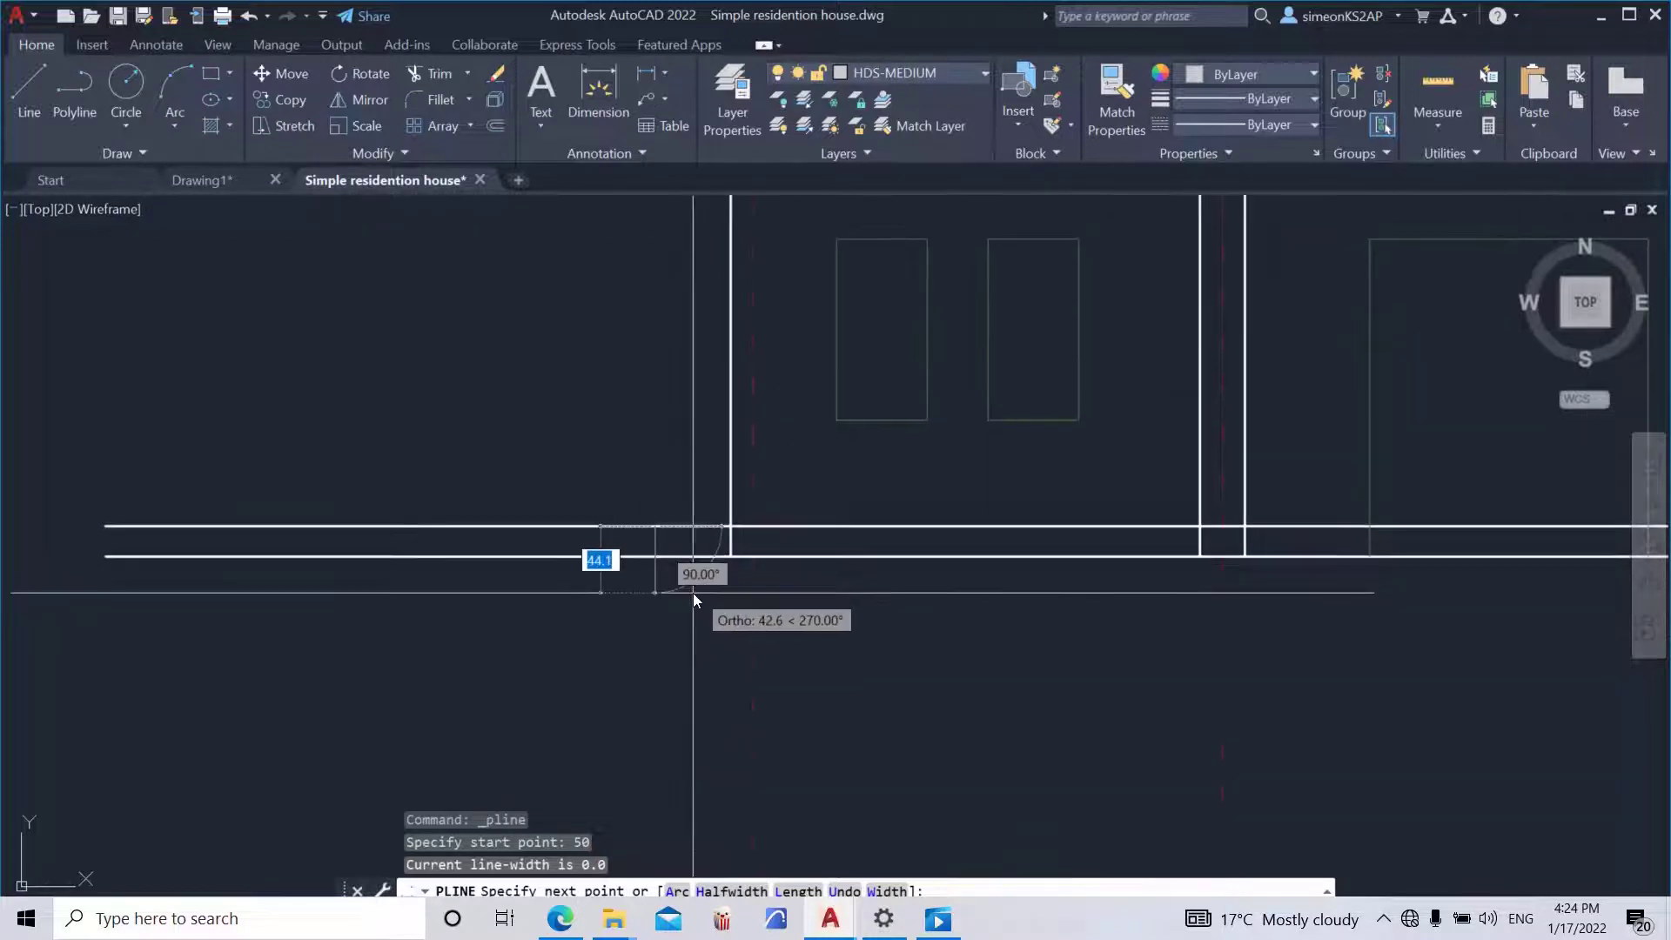
{"action": "left_click", "coordinate": [693, 594]}
{"action": "key", "text": "Escape"}
{"action": "scroll", "coordinate": [687, 581], "scroll_direction": "down", "scroll_amount": 2}
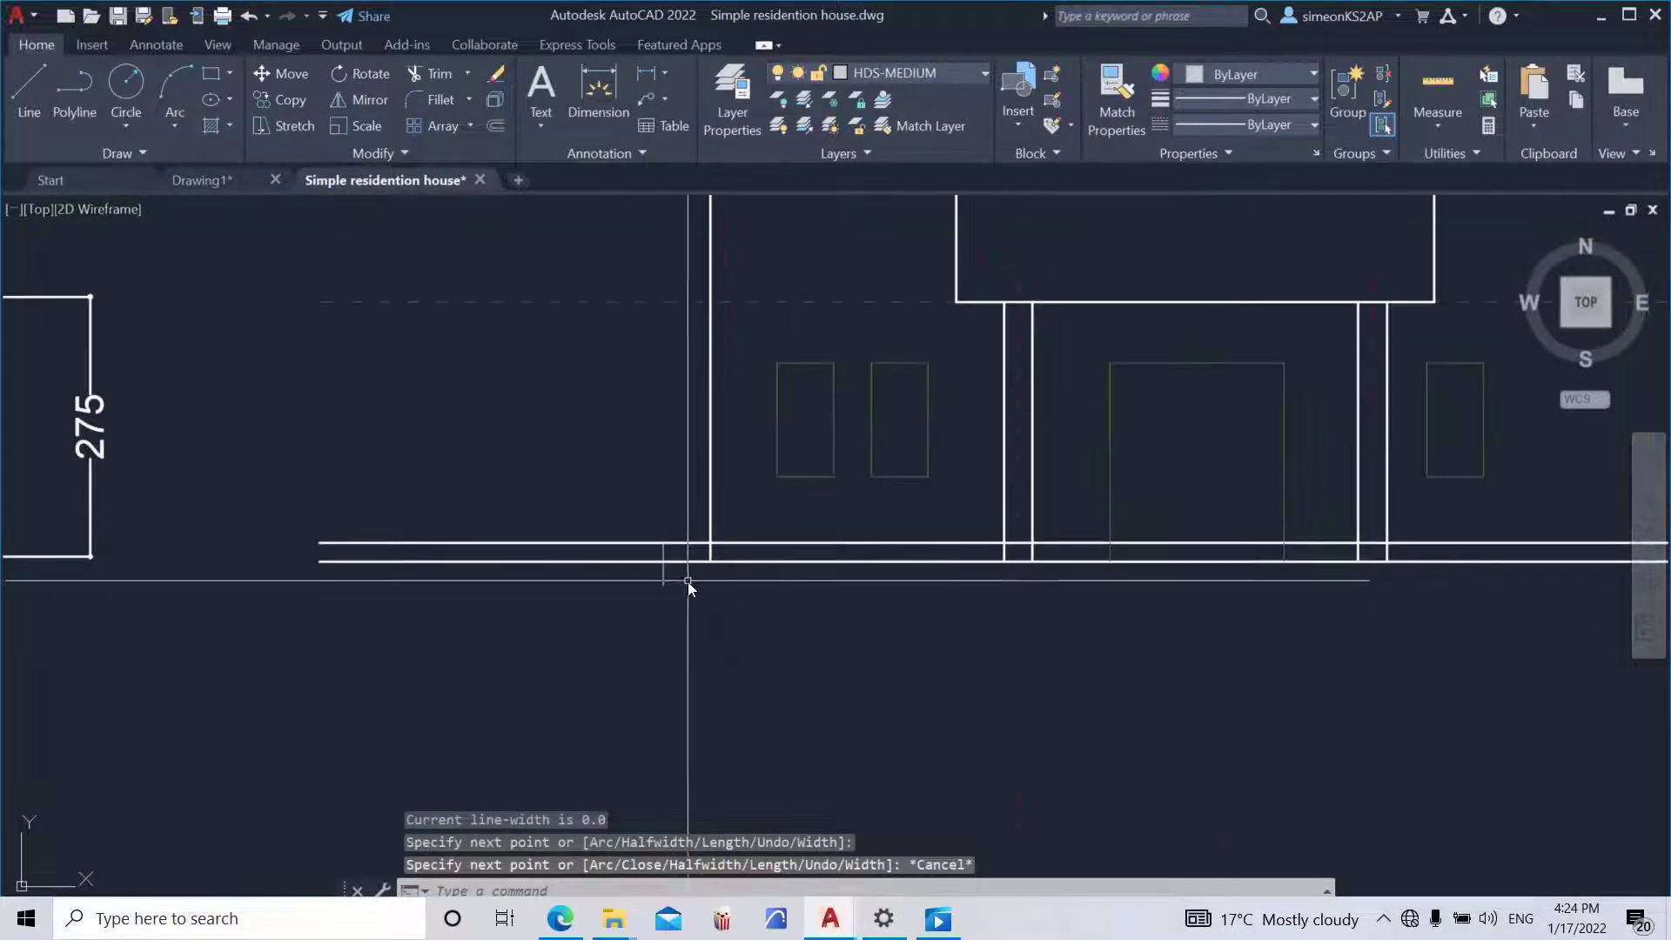
{"action": "scroll", "coordinate": [585, 581], "scroll_direction": "up", "scroll_amount": 4}
- Cancel an accidental Text command and start TR (Trim)
{"action": "type", "text": "T"}
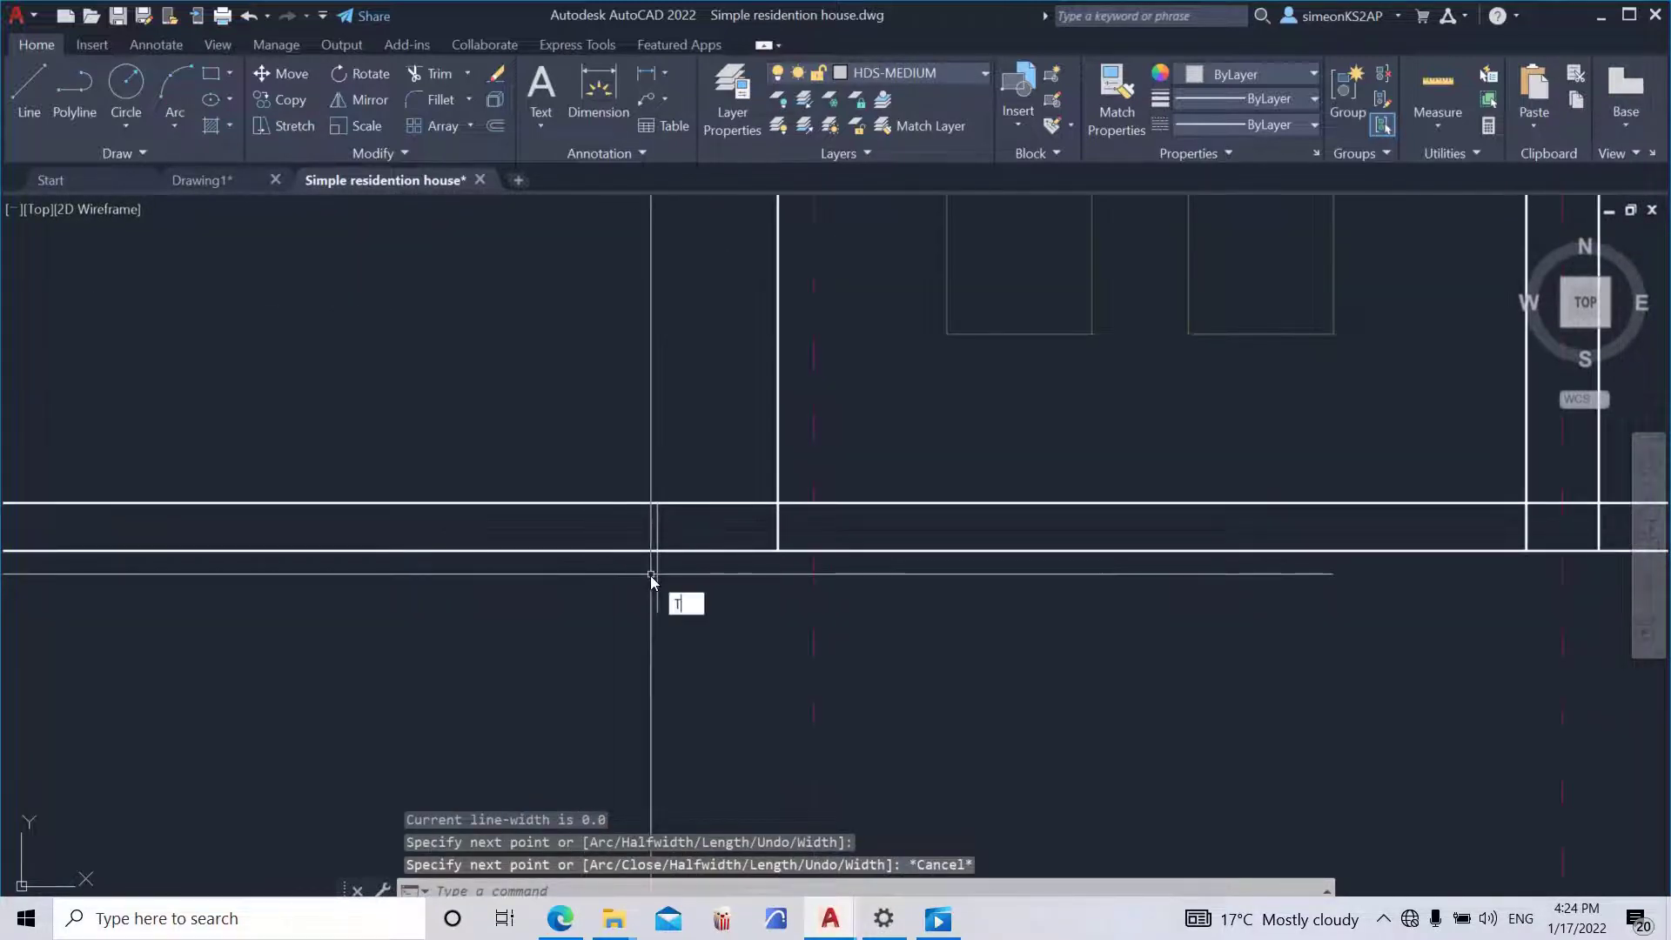
{"action": "key", "text": "Return"}
{"action": "key", "text": "Escape"}
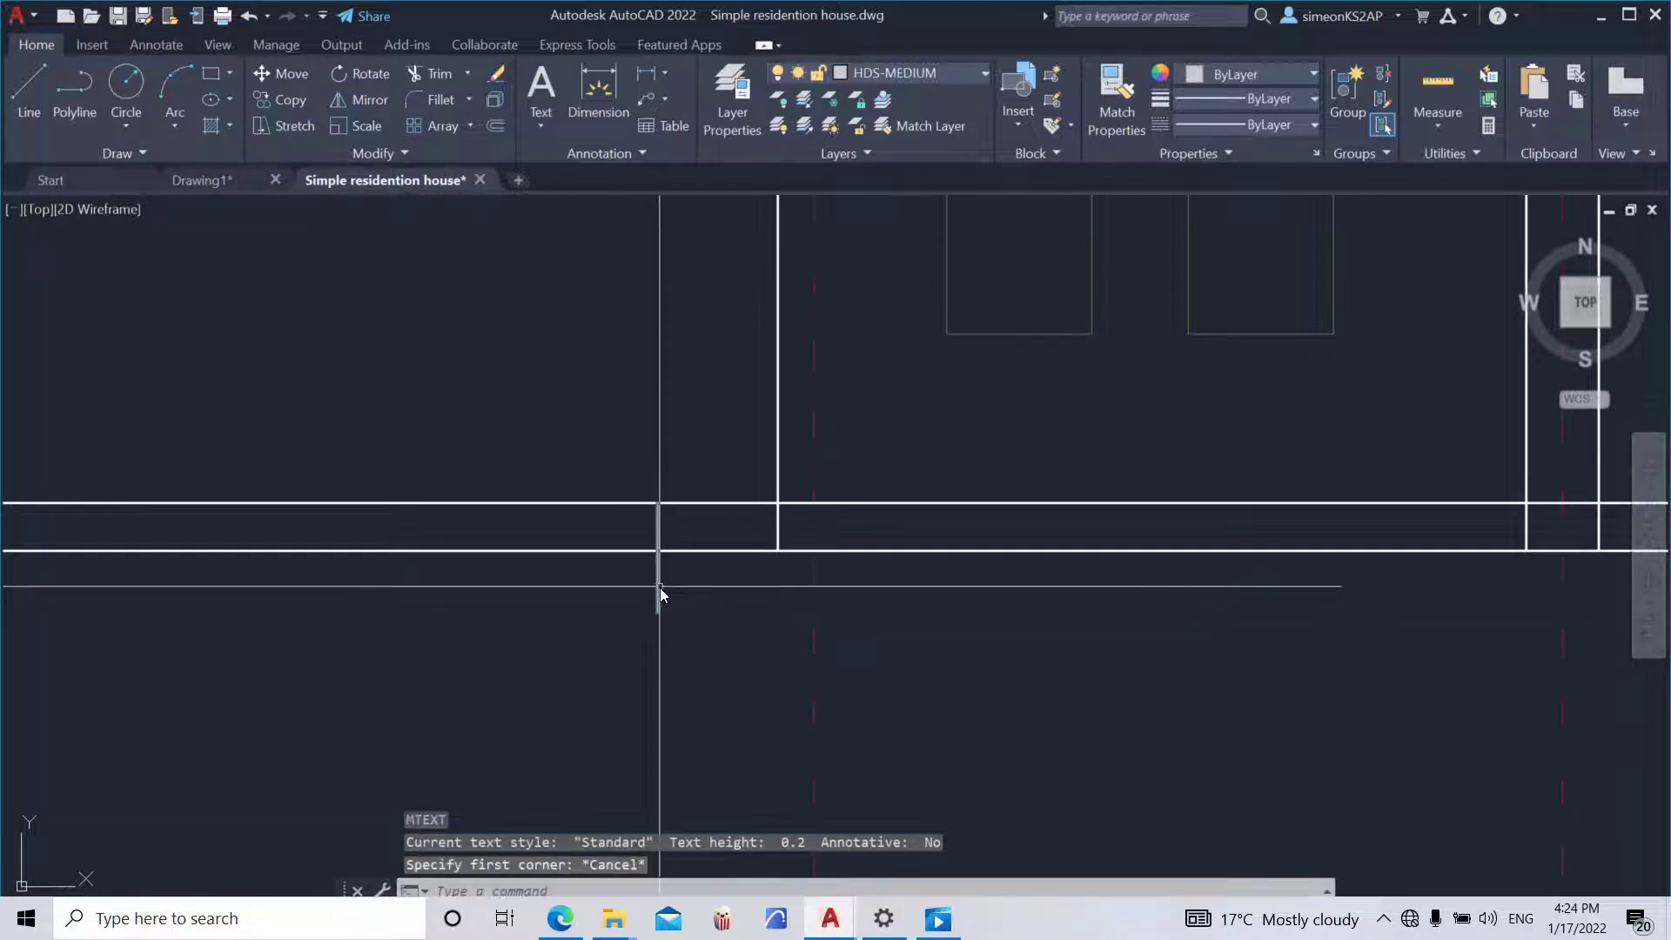
{"action": "type", "text": "tr"}
{"action": "key", "text": "Return"}
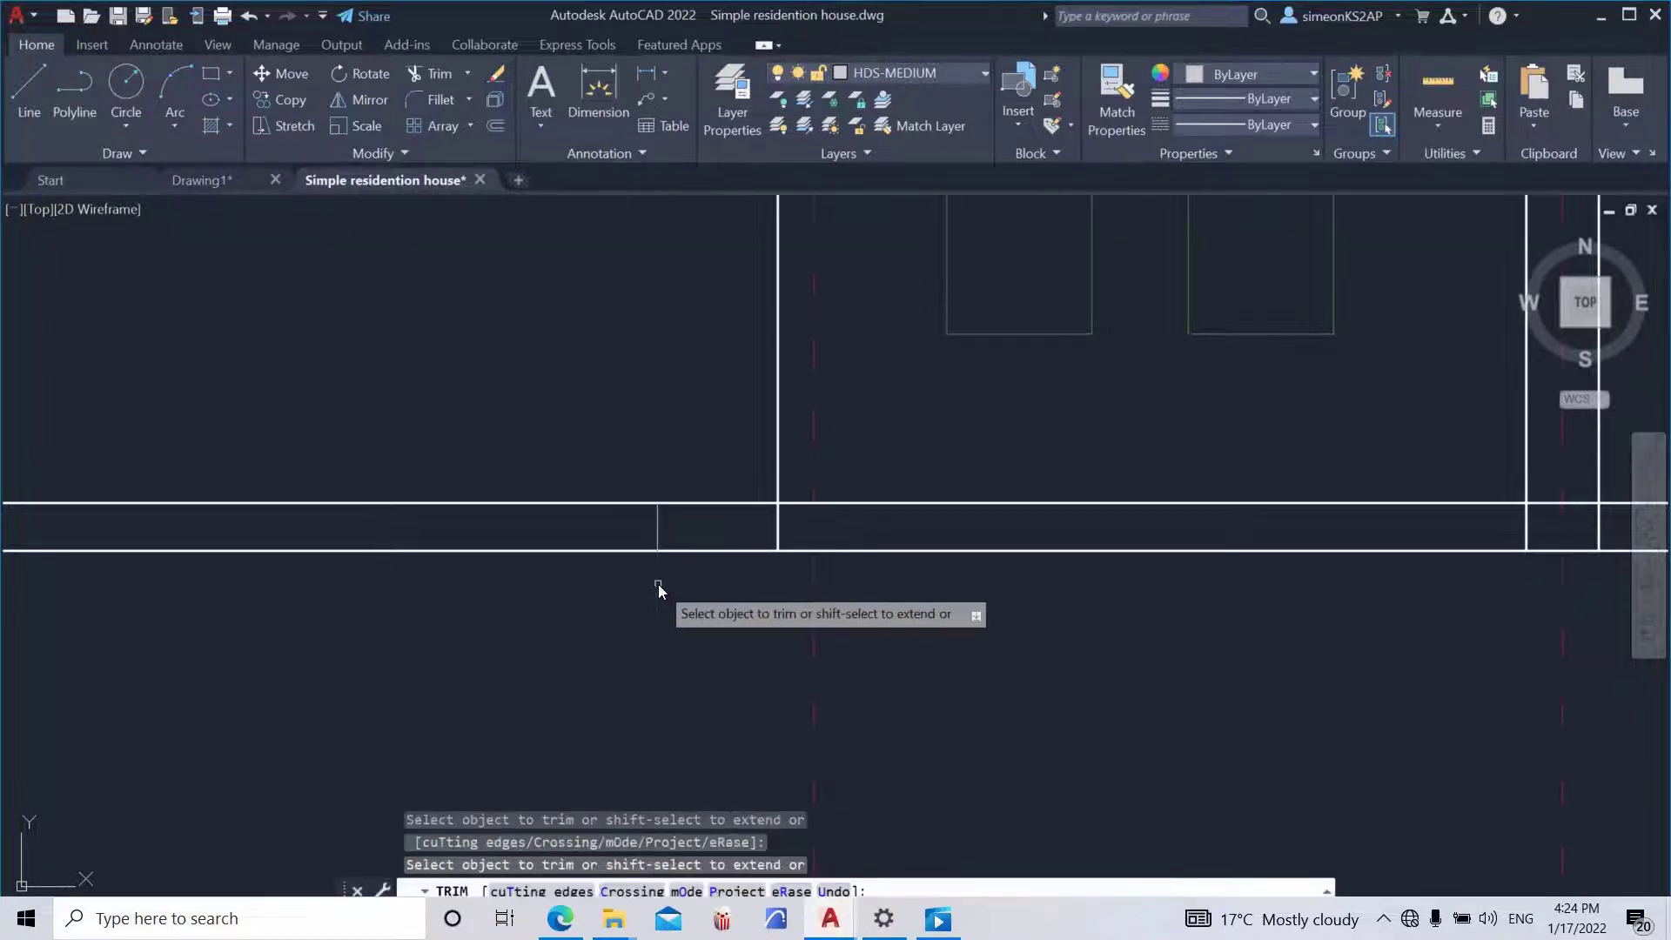
- Fence-trim the wall lines across the plinth band, then undo the mistaken trim
{"action": "left_click", "coordinate": [652, 527]}
{"action": "left_click", "coordinate": [596, 478]}
{"action": "key", "text": "Return"}
{"action": "scroll", "coordinate": [694, 538], "scroll_direction": "down", "scroll_amount": 2}
{"action": "scroll", "coordinate": [694, 537], "scroll_direction": "down", "scroll_amount": 3}
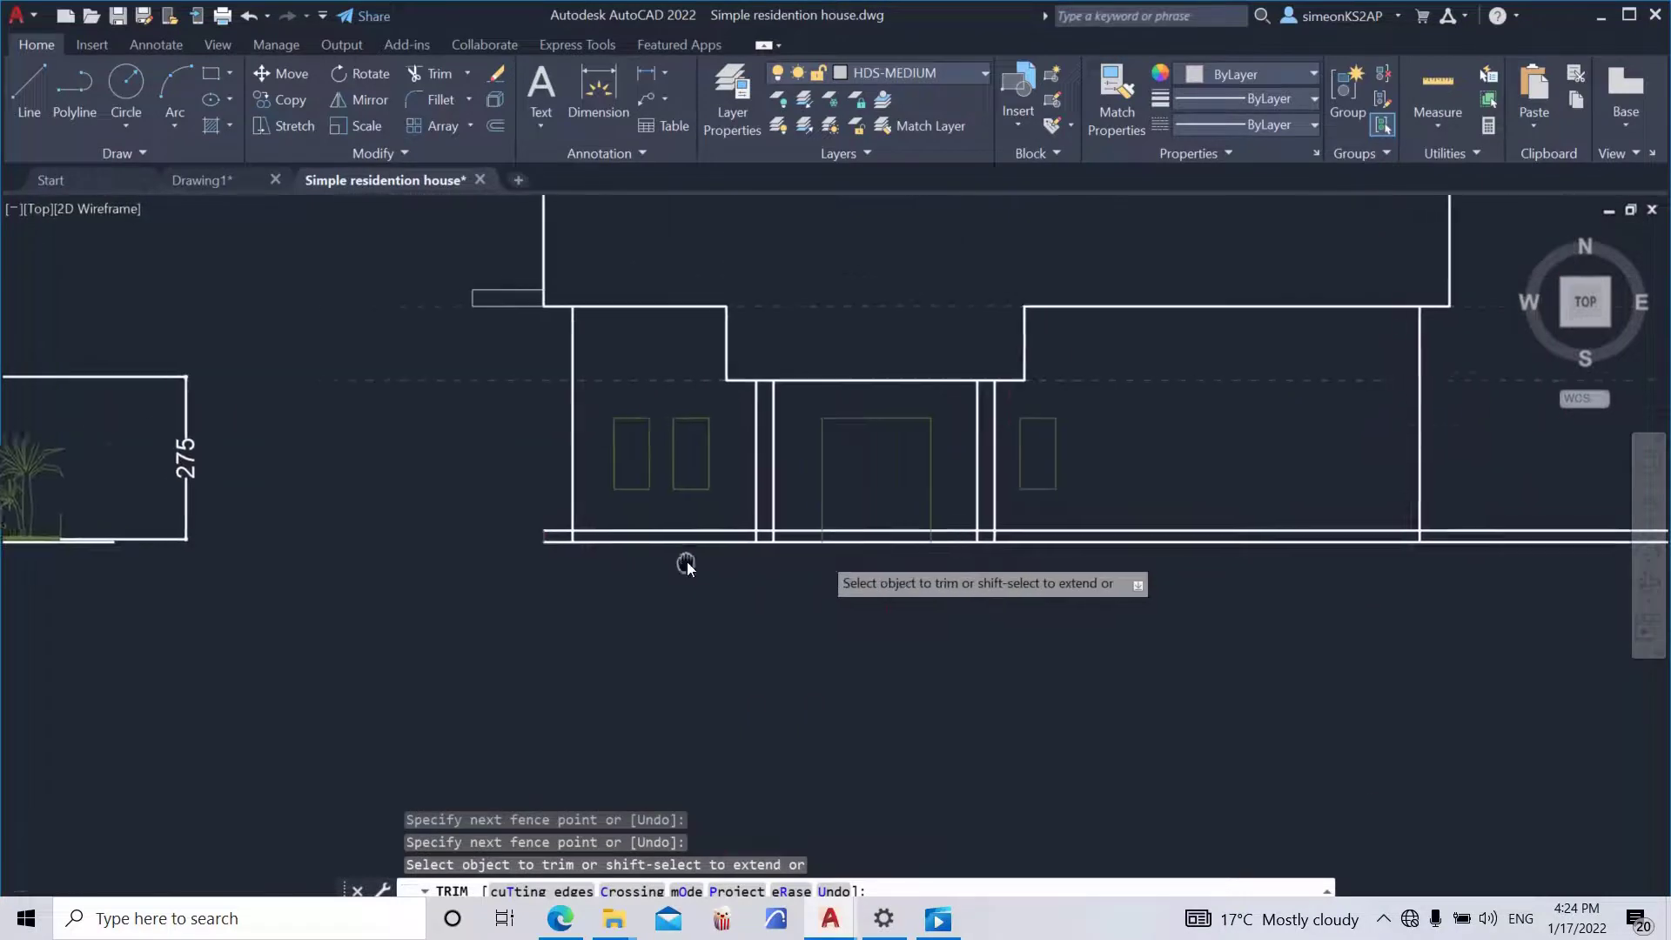
{"action": "scroll", "coordinate": [687, 561], "scroll_direction": "up", "scroll_amount": 3}
{"action": "key", "text": "ctrl+z"}
{"action": "scroll", "coordinate": [609, 544], "scroll_direction": "down", "scroll_amount": 2}
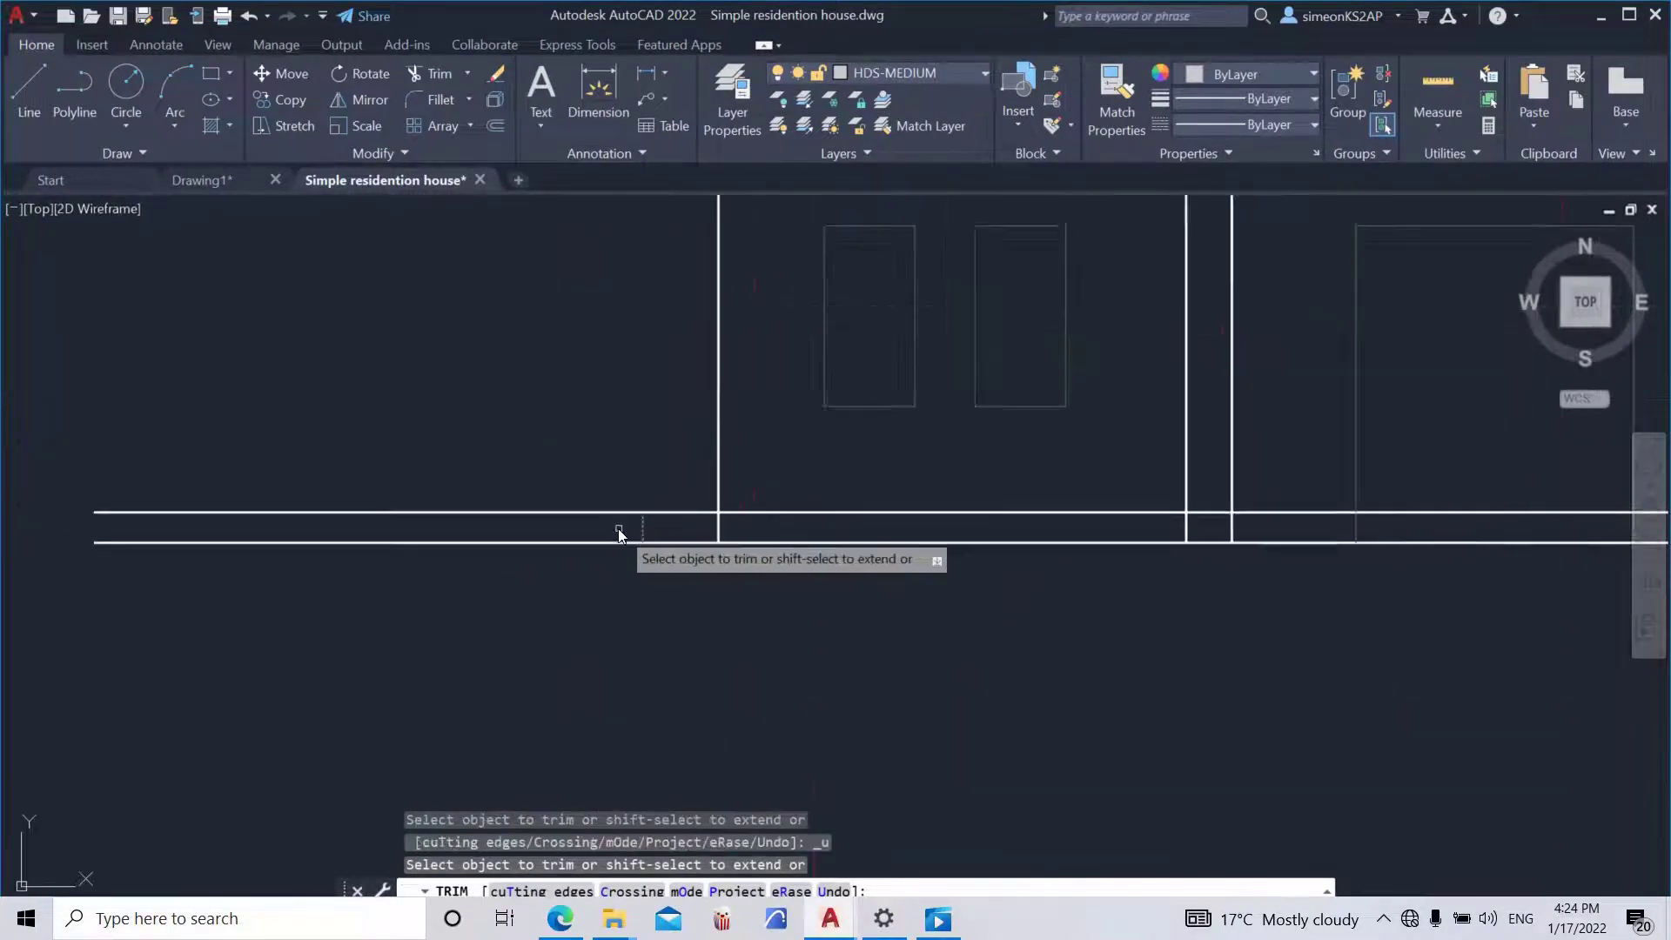
- Fence-trim the wall lines again and trim the wall pieces inside the plinth band
{"action": "left_click", "coordinate": [621, 533]}
{"action": "left_click", "coordinate": [600, 501]}
{"action": "key", "text": "Return"}
{"action": "scroll", "coordinate": [663, 529], "scroll_direction": "down", "scroll_amount": 3}
{"action": "scroll", "coordinate": [557, 544], "scroll_direction": "down", "scroll_amount": 4}
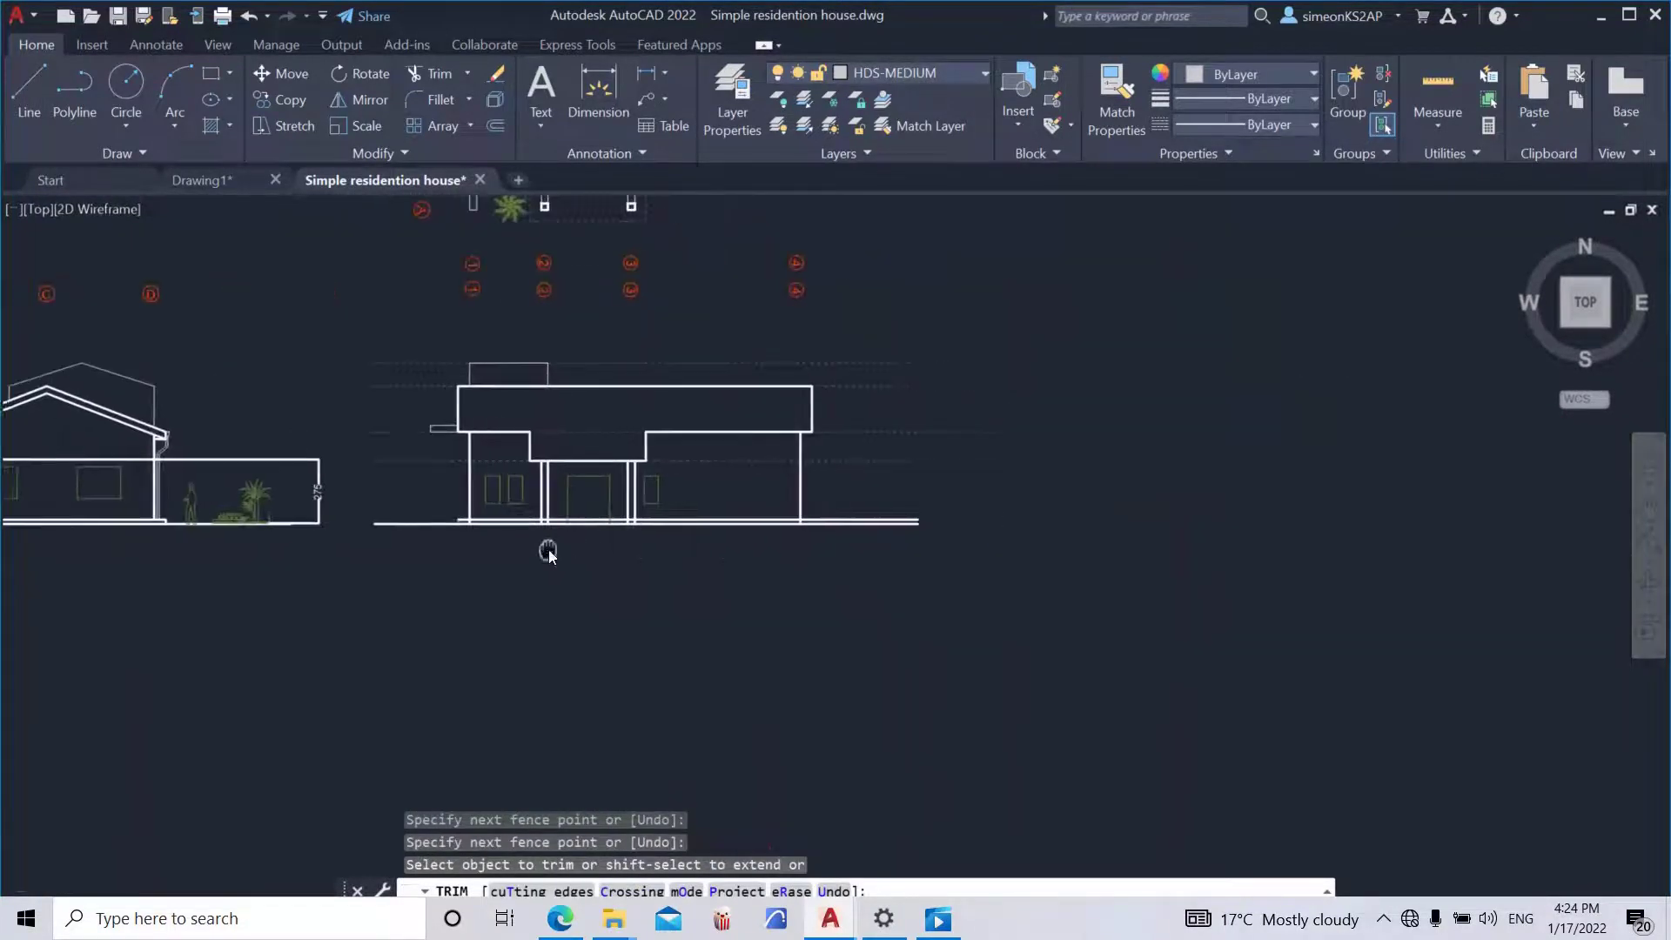
{"action": "scroll", "coordinate": [557, 518], "scroll_direction": "up", "scroll_amount": 6}
{"action": "scroll", "coordinate": [603, 509], "scroll_direction": "up", "scroll_amount": 6}
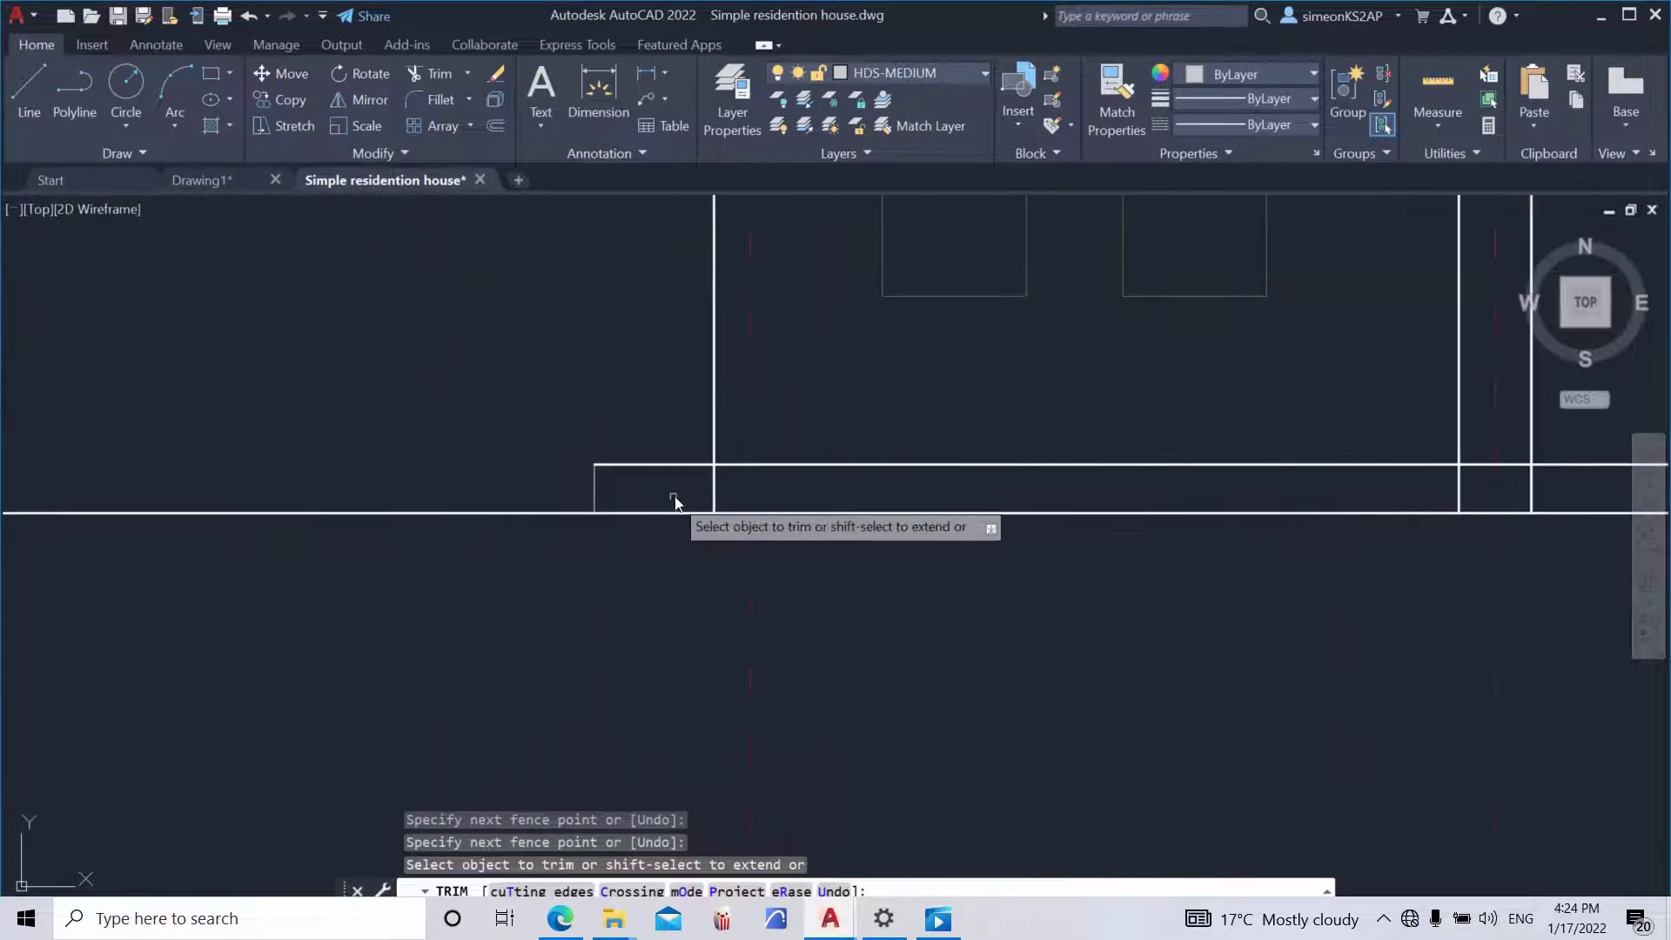
{"action": "left_click", "coordinate": [842, 519]}
{"action": "scroll", "coordinate": [792, 518], "scroll_direction": "down", "scroll_amount": 7}
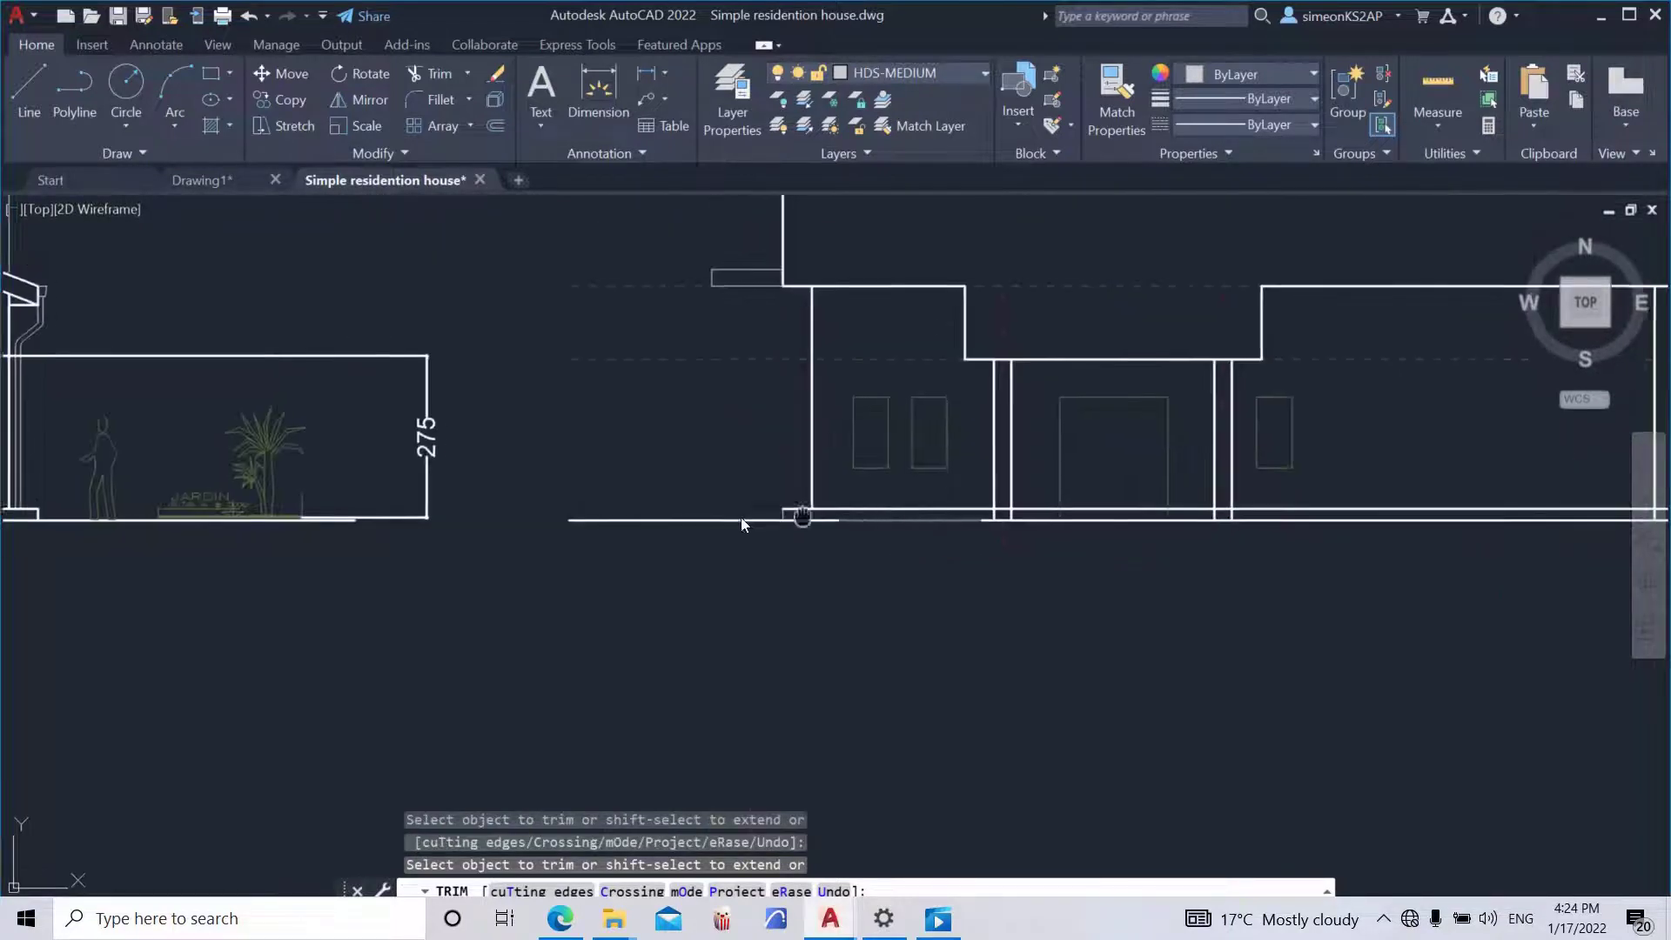
{"action": "scroll", "coordinate": [776, 519], "scroll_direction": "up", "scroll_amount": 7}
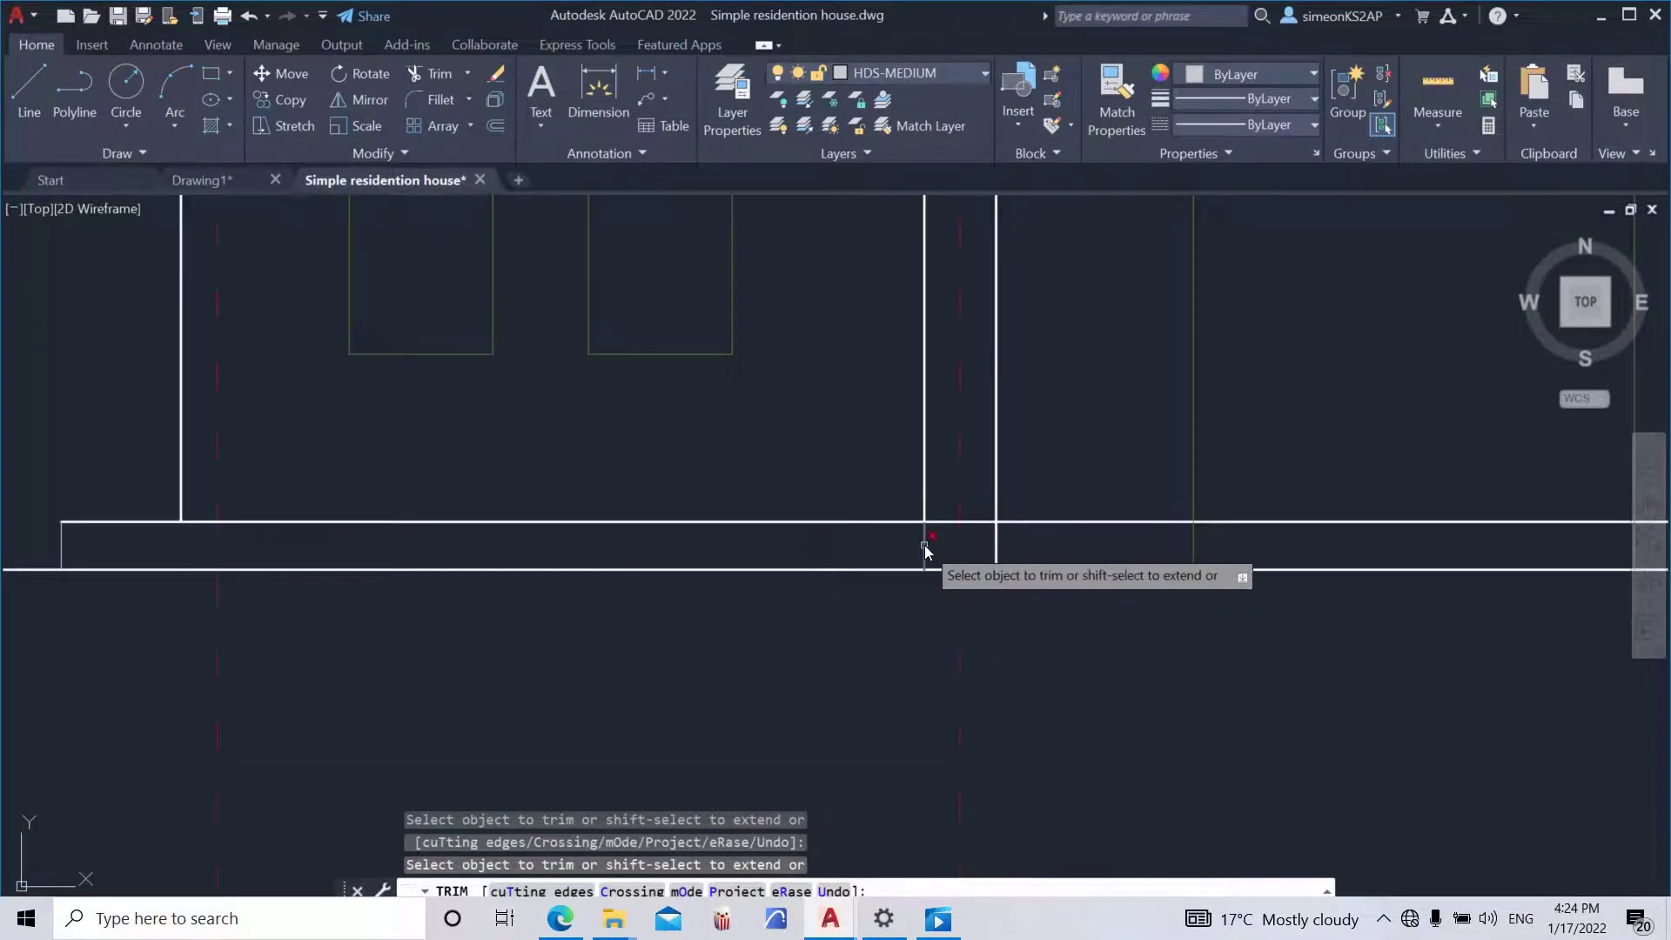
{"action": "left_click", "coordinate": [925, 548]}
{"action": "left_click", "coordinate": [999, 552]}
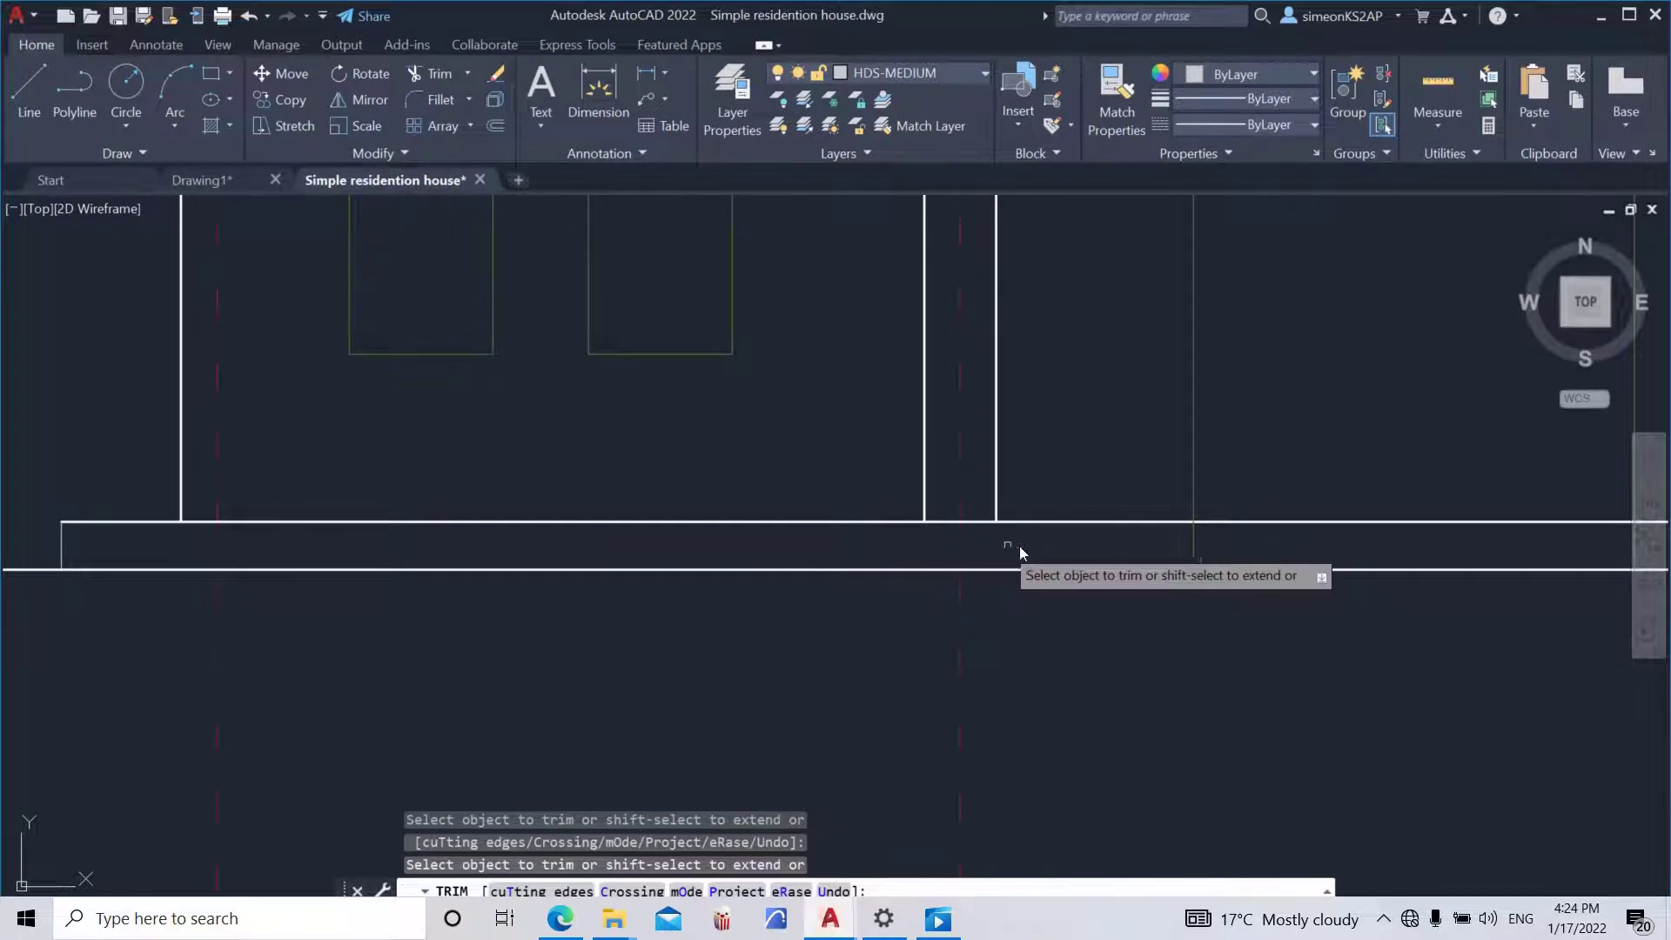
{"action": "scroll", "coordinate": [1123, 555], "scroll_direction": "down", "scroll_amount": 7}
{"action": "scroll", "coordinate": [552, 556], "scroll_direction": "up", "scroll_amount": 5}
{"action": "scroll", "coordinate": [562, 550], "scroll_direction": "up", "scroll_amount": 2}
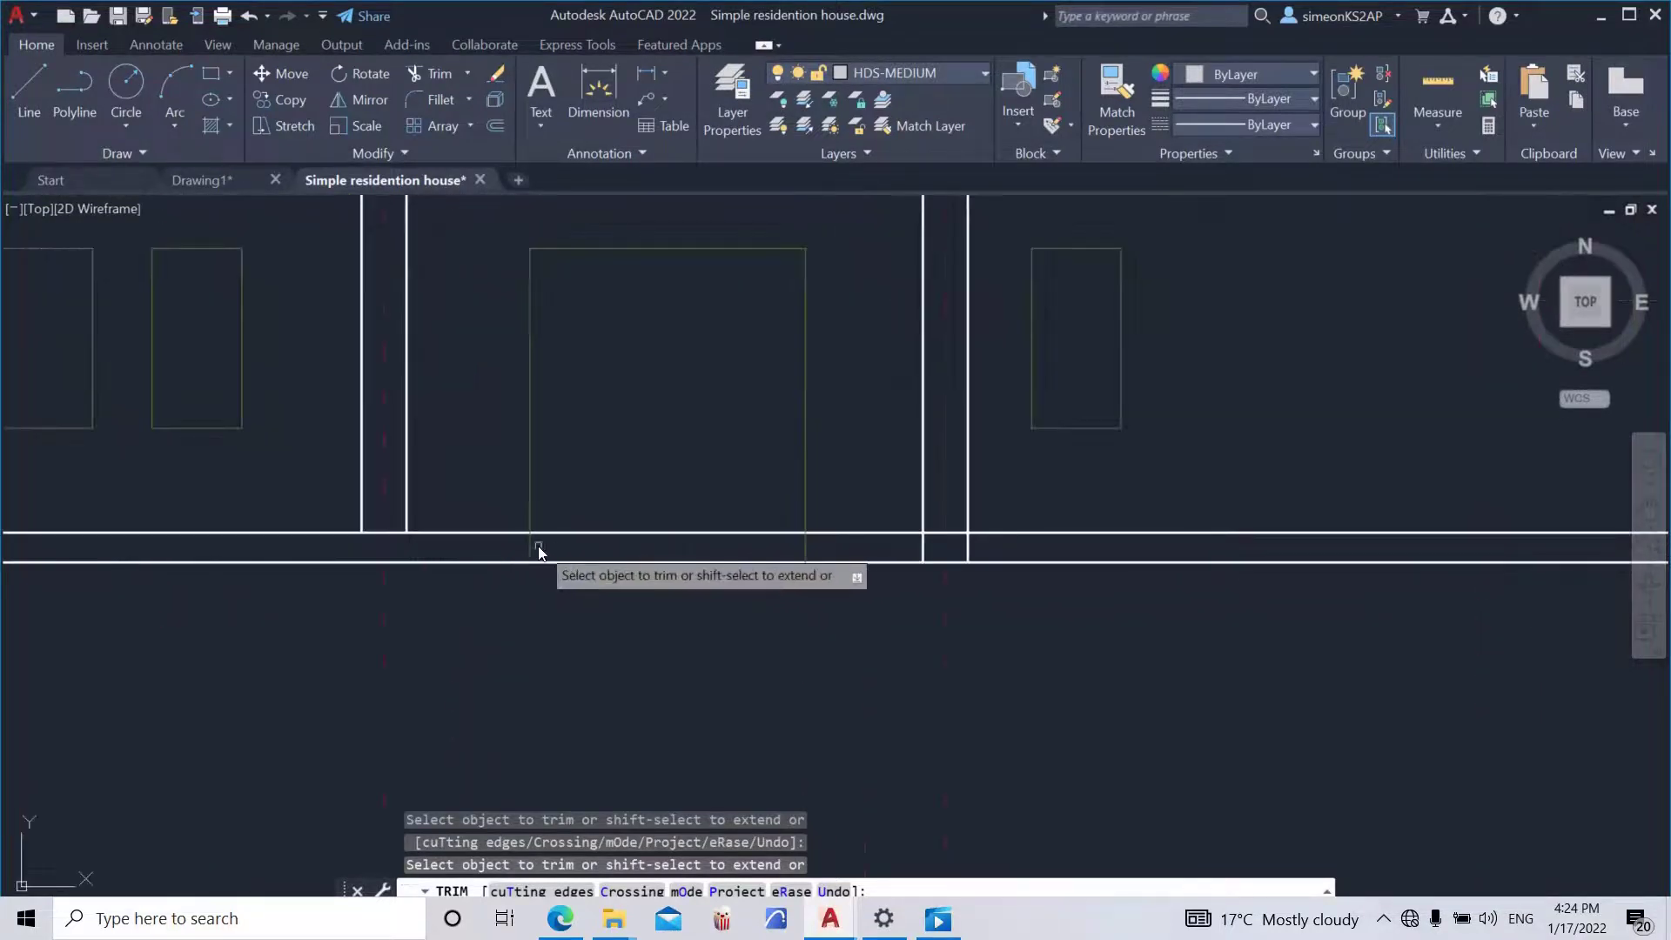
- Trim the line stubs at both door edges and the wall lines crossing the band
{"action": "mouse_move", "coordinate": [546, 552]}
{"action": "left_mouse_down"}
{"action": "mouse_move", "coordinate": [505, 545]}
{"action": "mouse_move", "coordinate": [597, 547]}
{"action": "left_mouse_up"}
{"action": "left_click_drag", "start_coordinate": [829, 548], "coordinate": [668, 567]}
{"action": "scroll", "coordinate": [835, 557], "scroll_direction": "down", "scroll_amount": 6}
{"action": "scroll", "coordinate": [812, 557], "scroll_direction": "up", "scroll_amount": 6}
{"action": "scroll", "coordinate": [910, 568], "scroll_direction": "down", "scroll_amount": 3}
{"action": "middle_click_drag", "start_coordinate": [910, 567], "coordinate": [799, 588]}
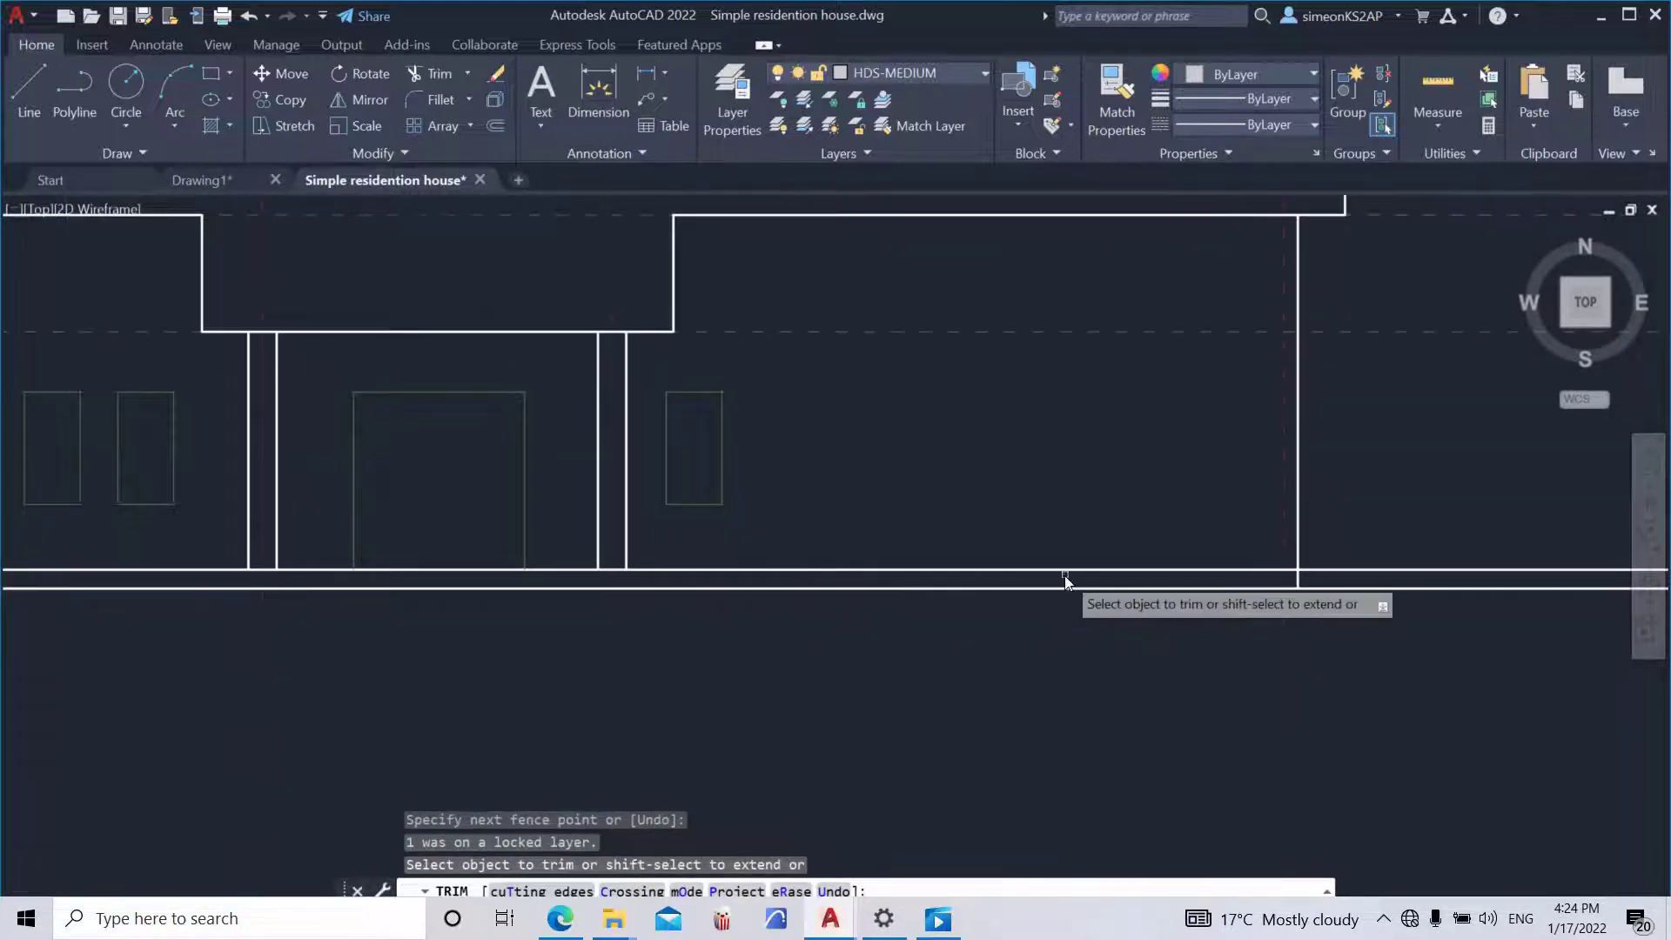
{"action": "scroll", "coordinate": [932, 574], "scroll_direction": "down", "scroll_amount": 3}
{"action": "scroll", "coordinate": [978, 576], "scroll_direction": "up", "scroll_amount": 5}
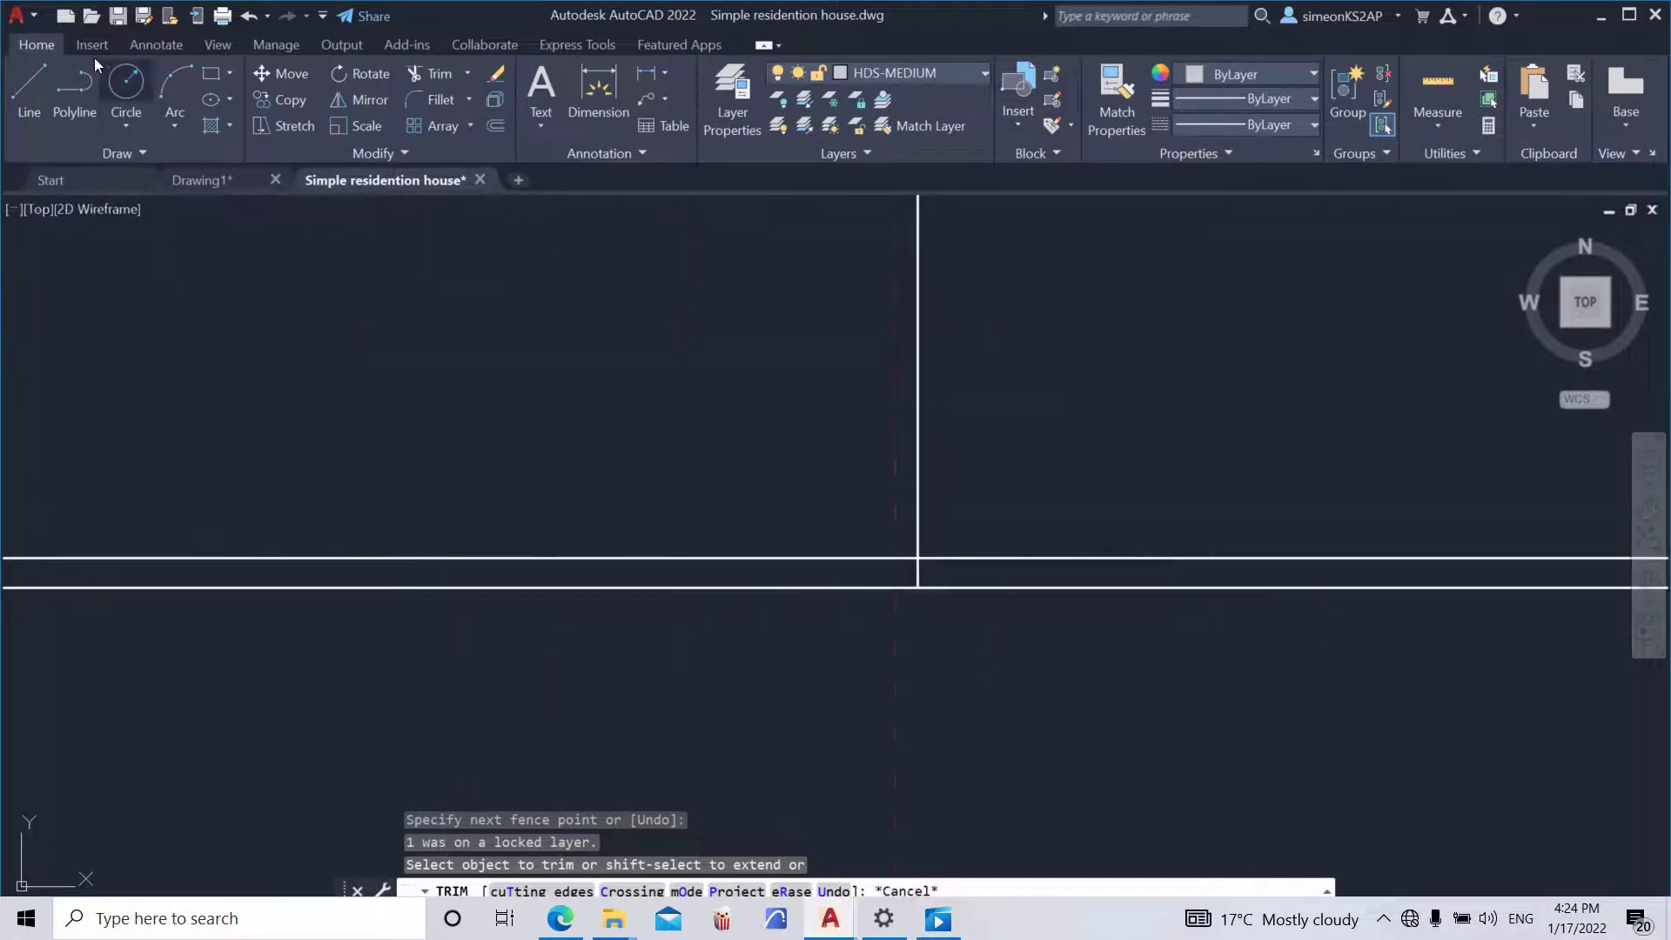
- Draw a short vertical polyline starting 50 units right of the wall corner
{"action": "left_click", "coordinate": [74, 87]}
{"action": "mouse_move", "coordinate": [918, 558]}
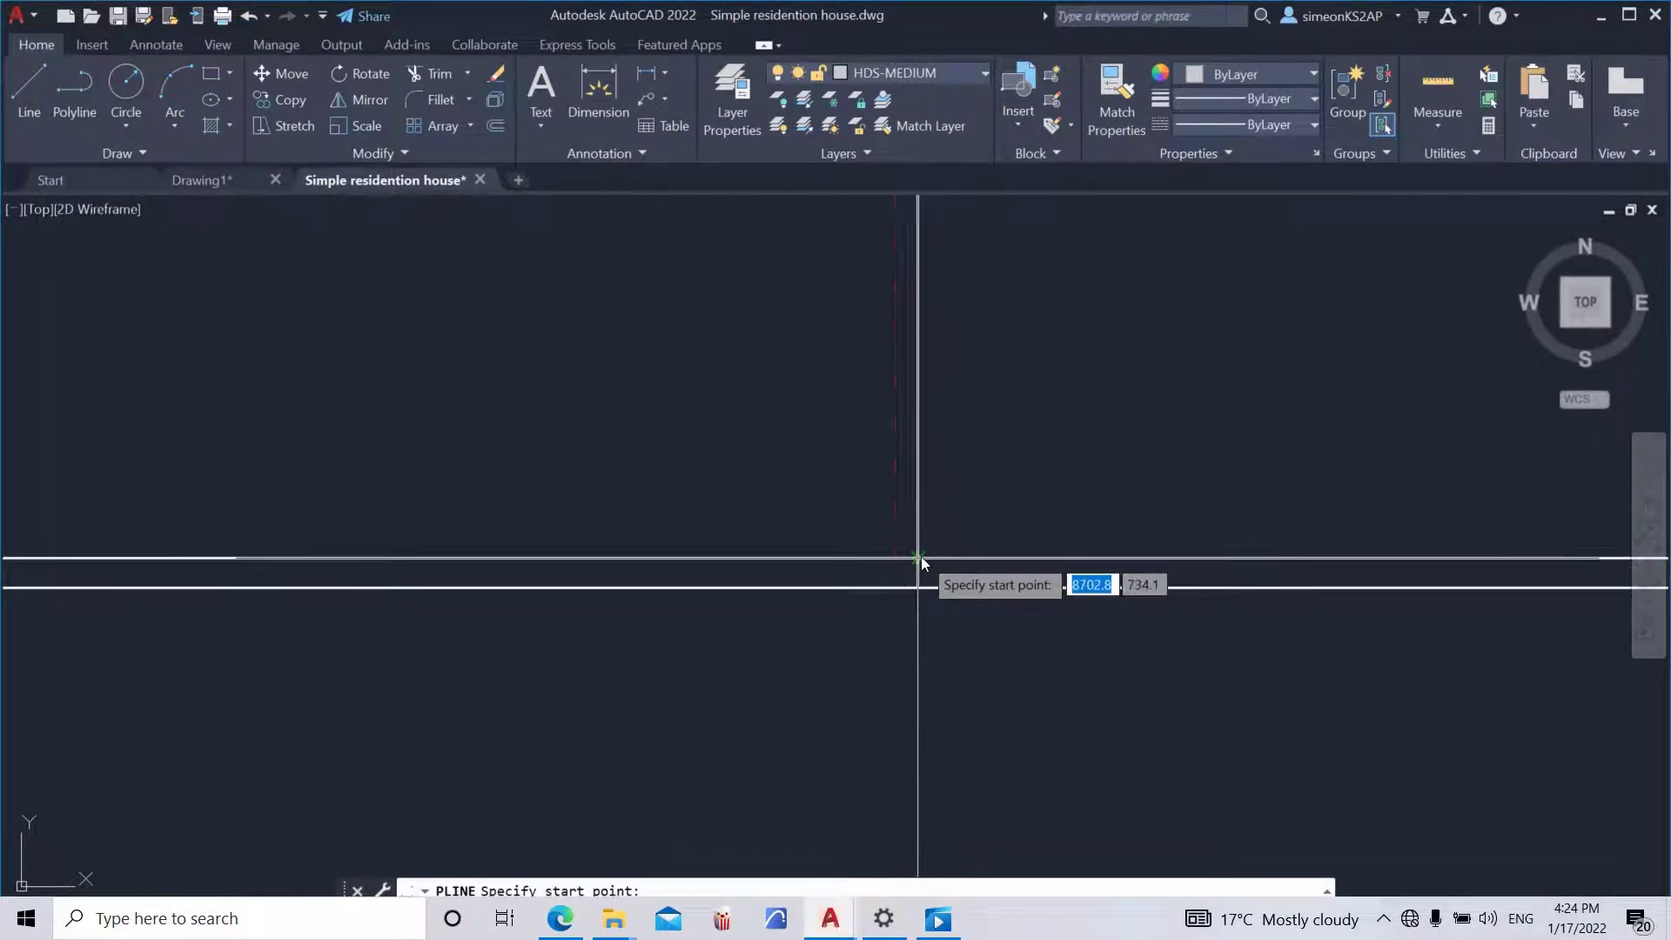
{"action": "type", "text": "50"}
{"action": "key", "text": "Return"}
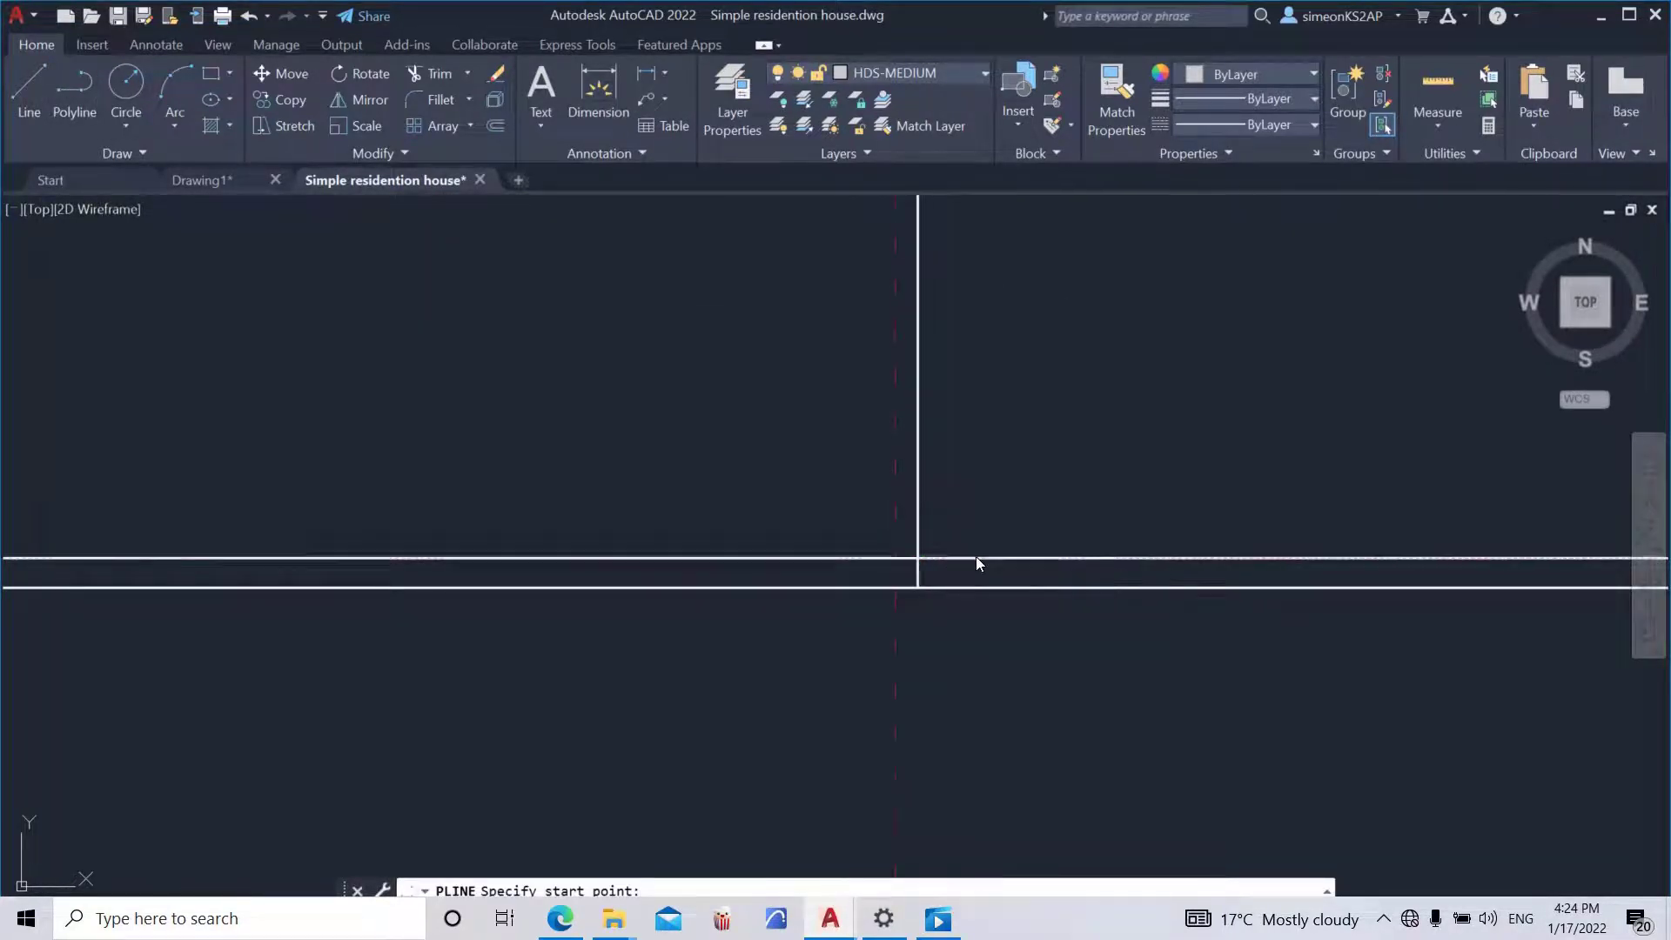
{"action": "scroll", "coordinate": [987, 592], "scroll_direction": "up", "scroll_amount": 2}
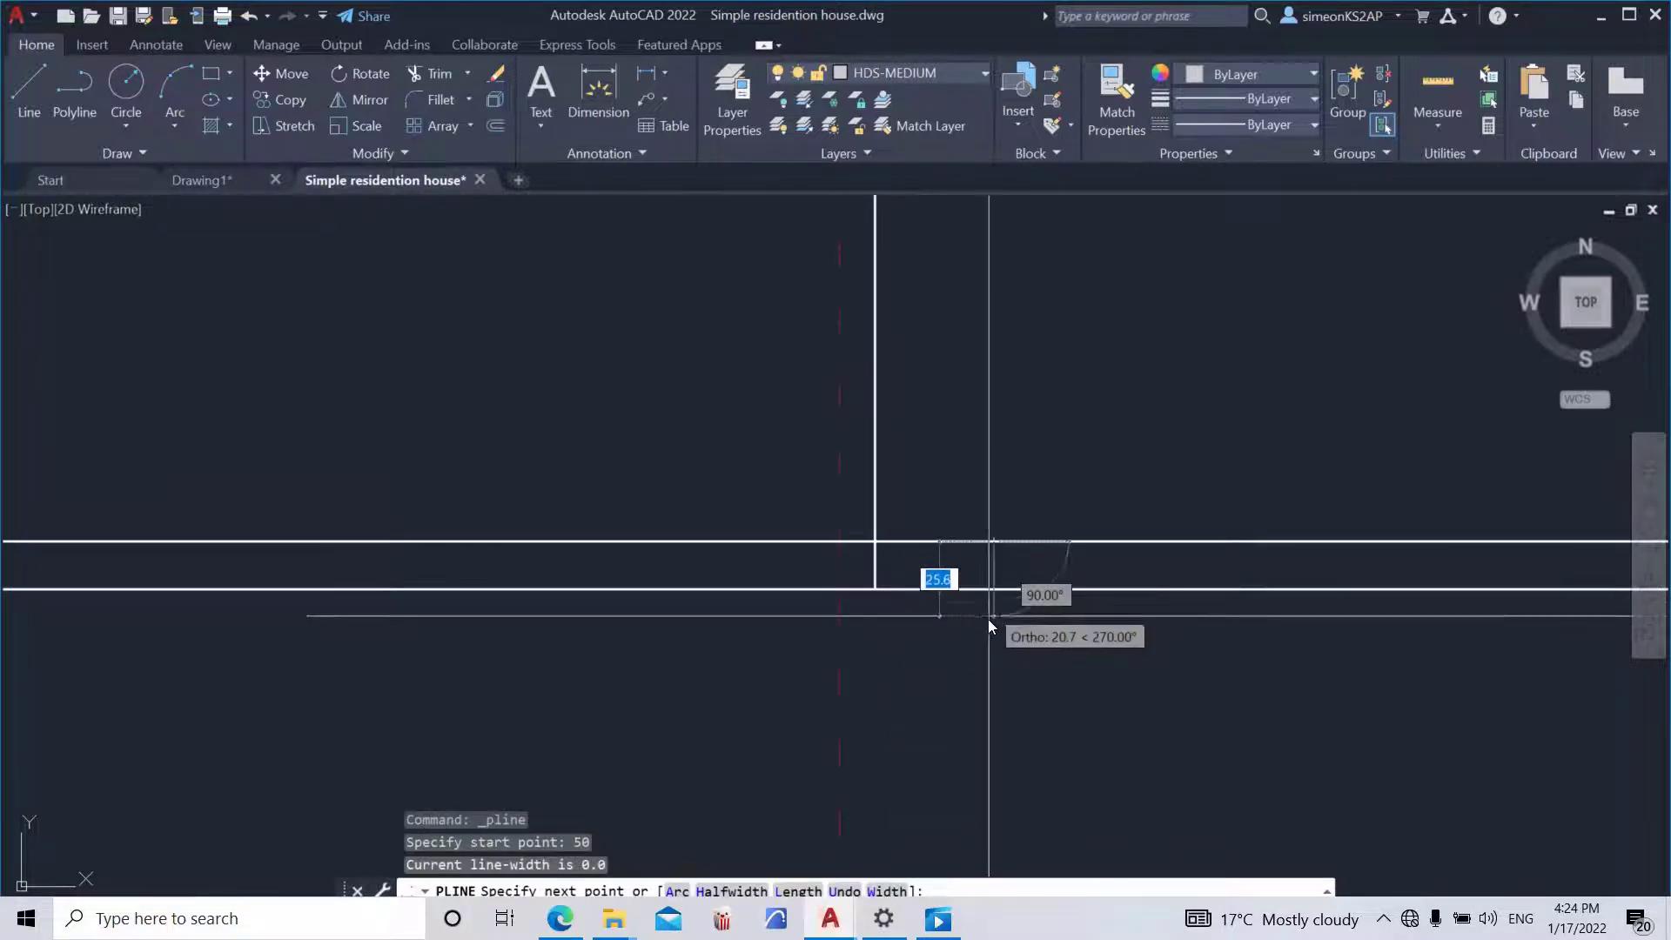
{"action": "left_click", "coordinate": [989, 623]}
{"action": "key", "text": "Escape"}
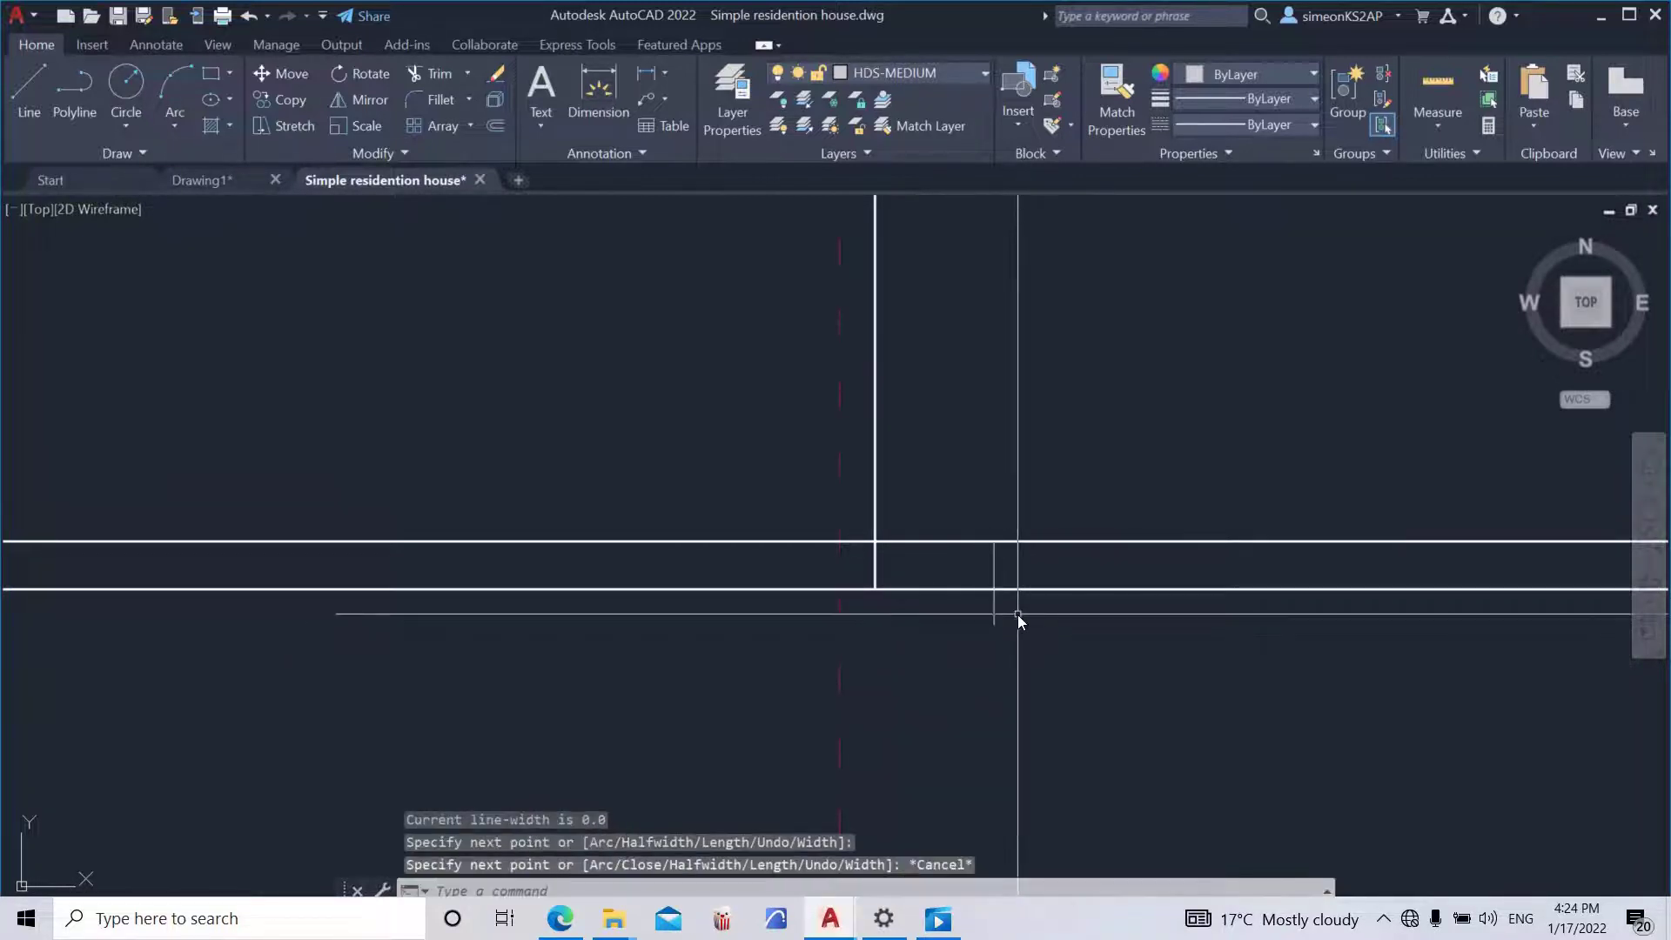
- Trim the top line's overhang and the end line's stub below the band
{"action": "type", "text": "tr"}
{"action": "key", "text": "Return"}
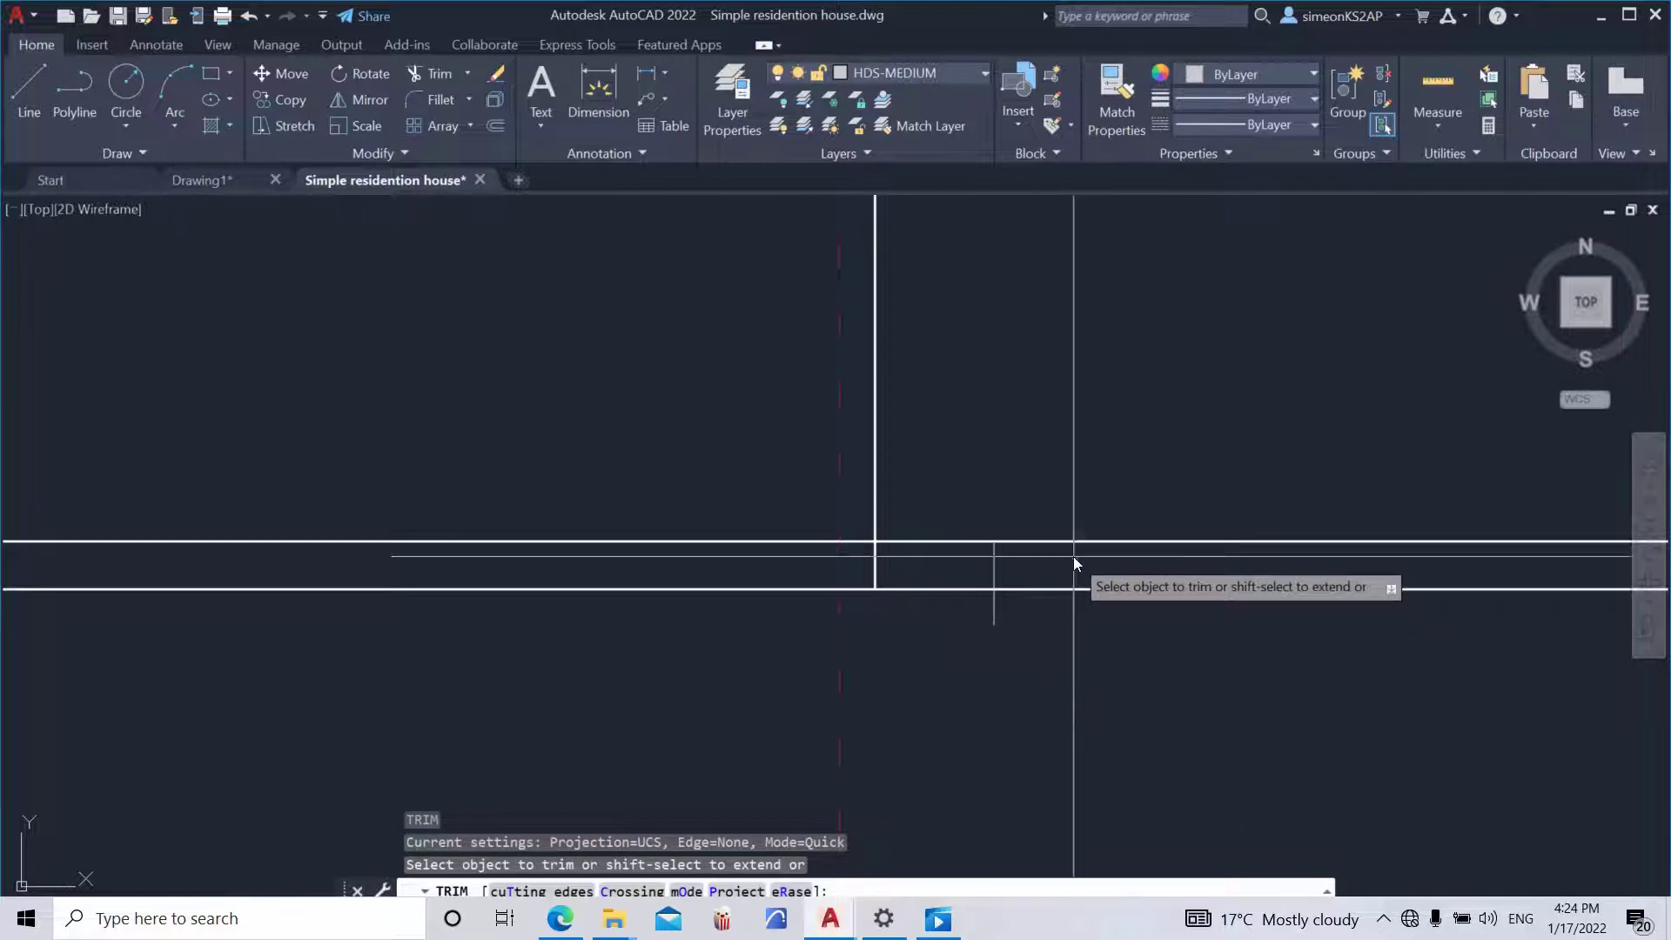
{"action": "left_click_drag", "start_coordinate": [1070, 561], "coordinate": [1058, 526]}
{"action": "left_click", "coordinate": [995, 624]}
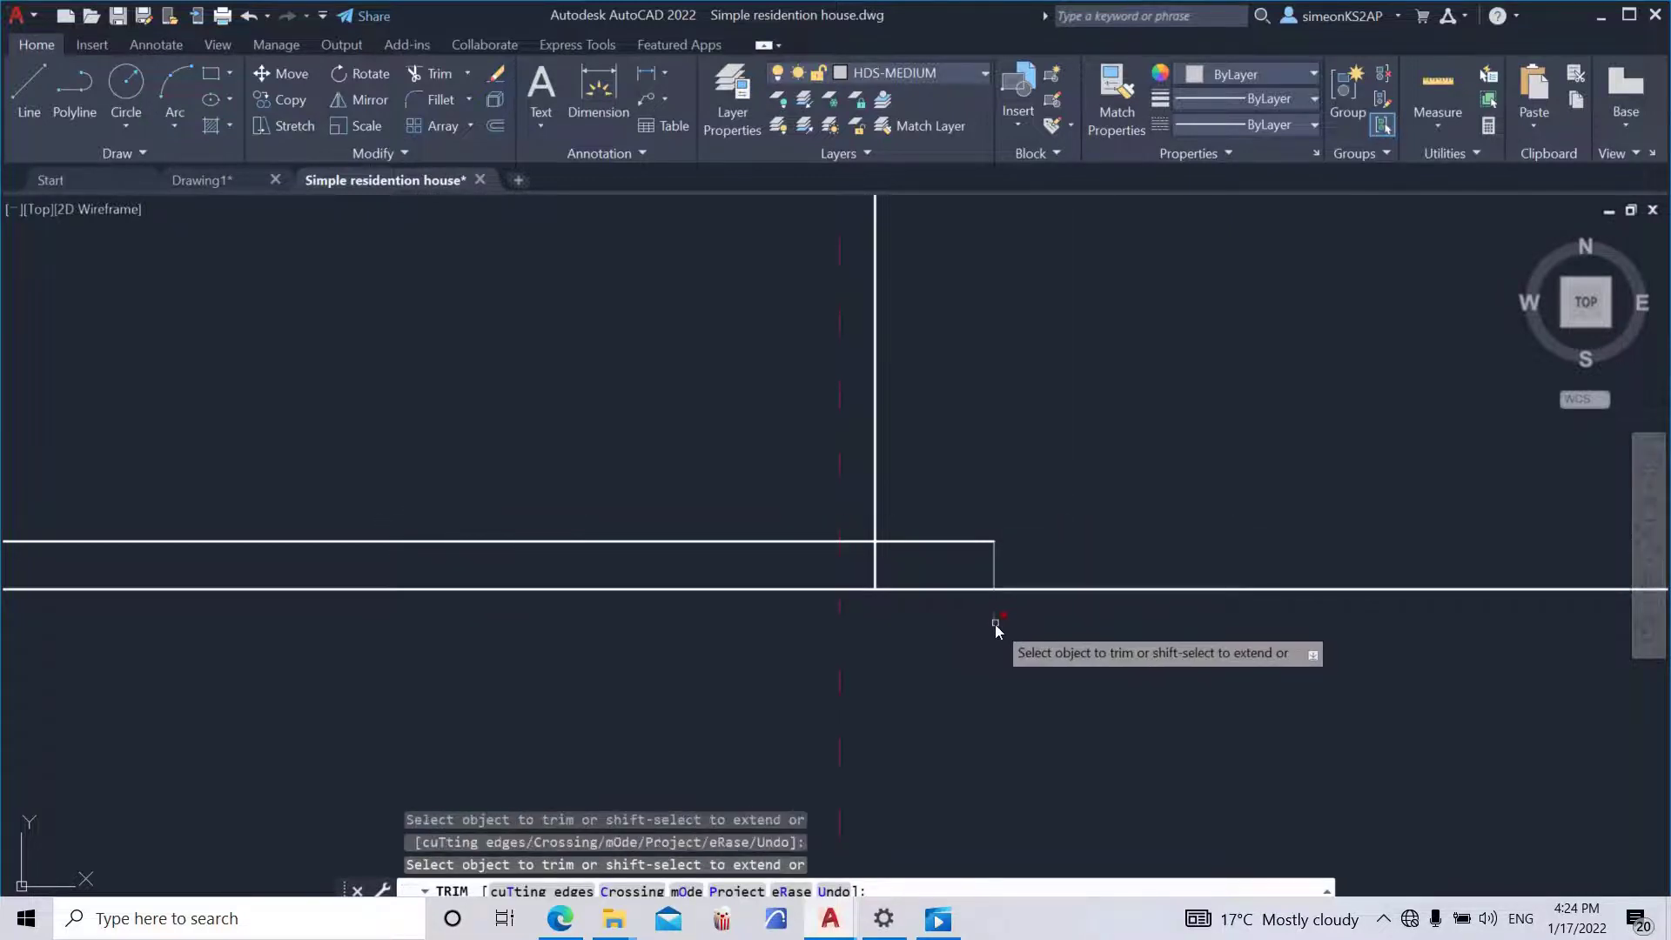
- Move the short plinth end line to layer HDS-HEAVY
{"action": "left_click", "coordinate": [1012, 559]}
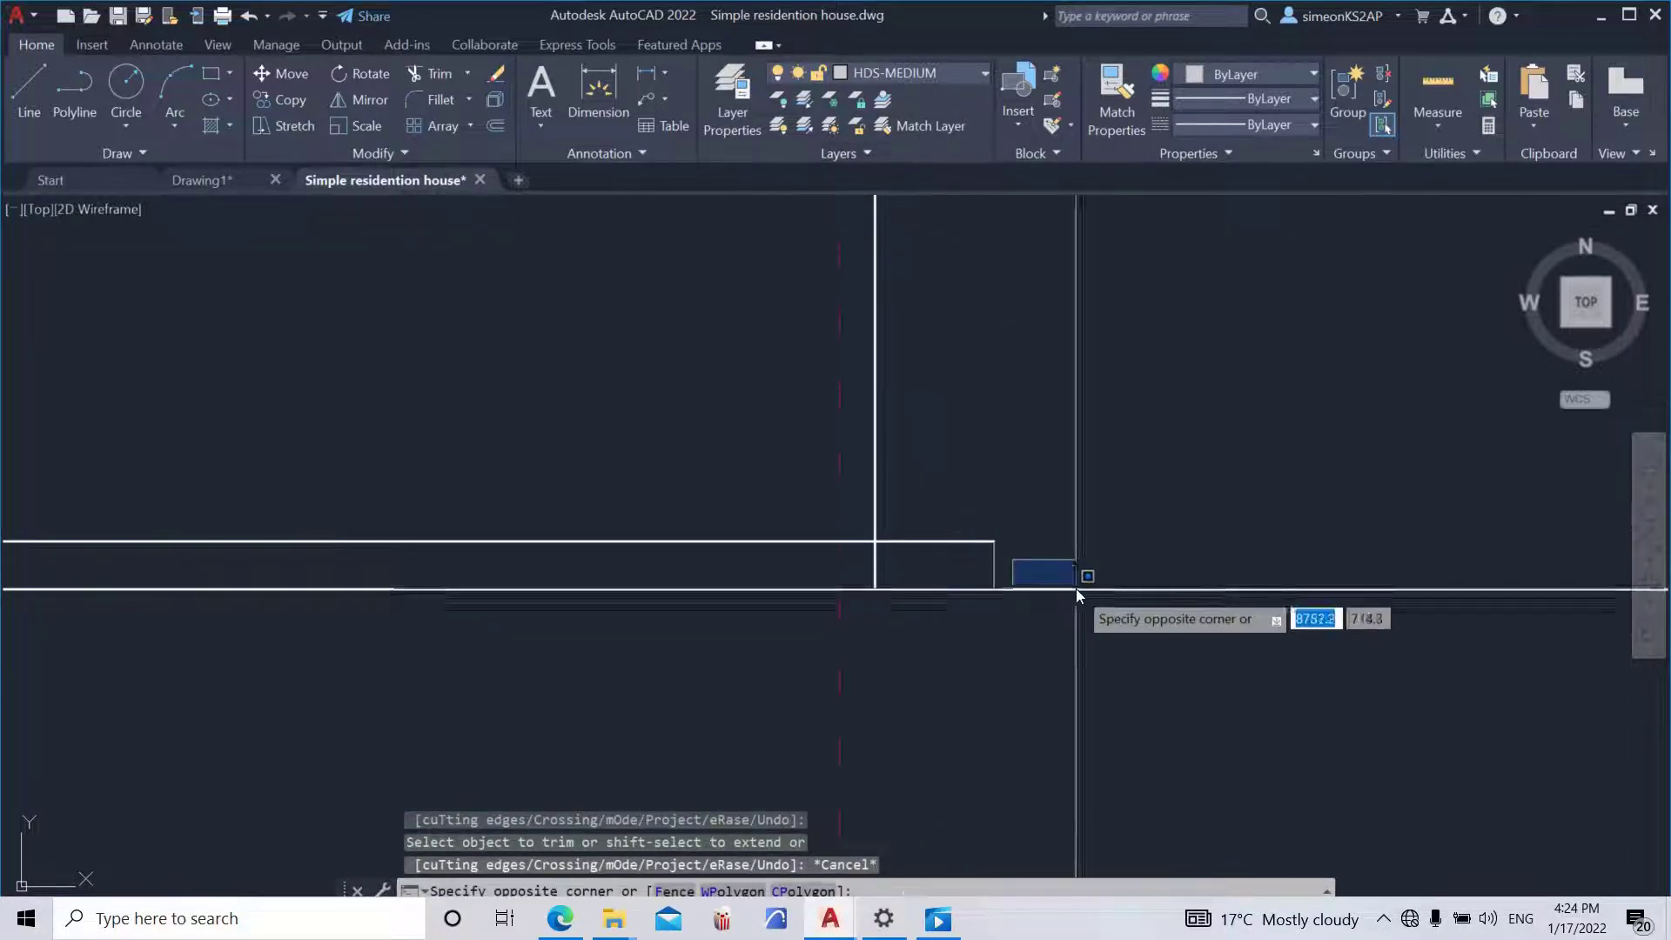
{"action": "left_click", "coordinate": [957, 578]}
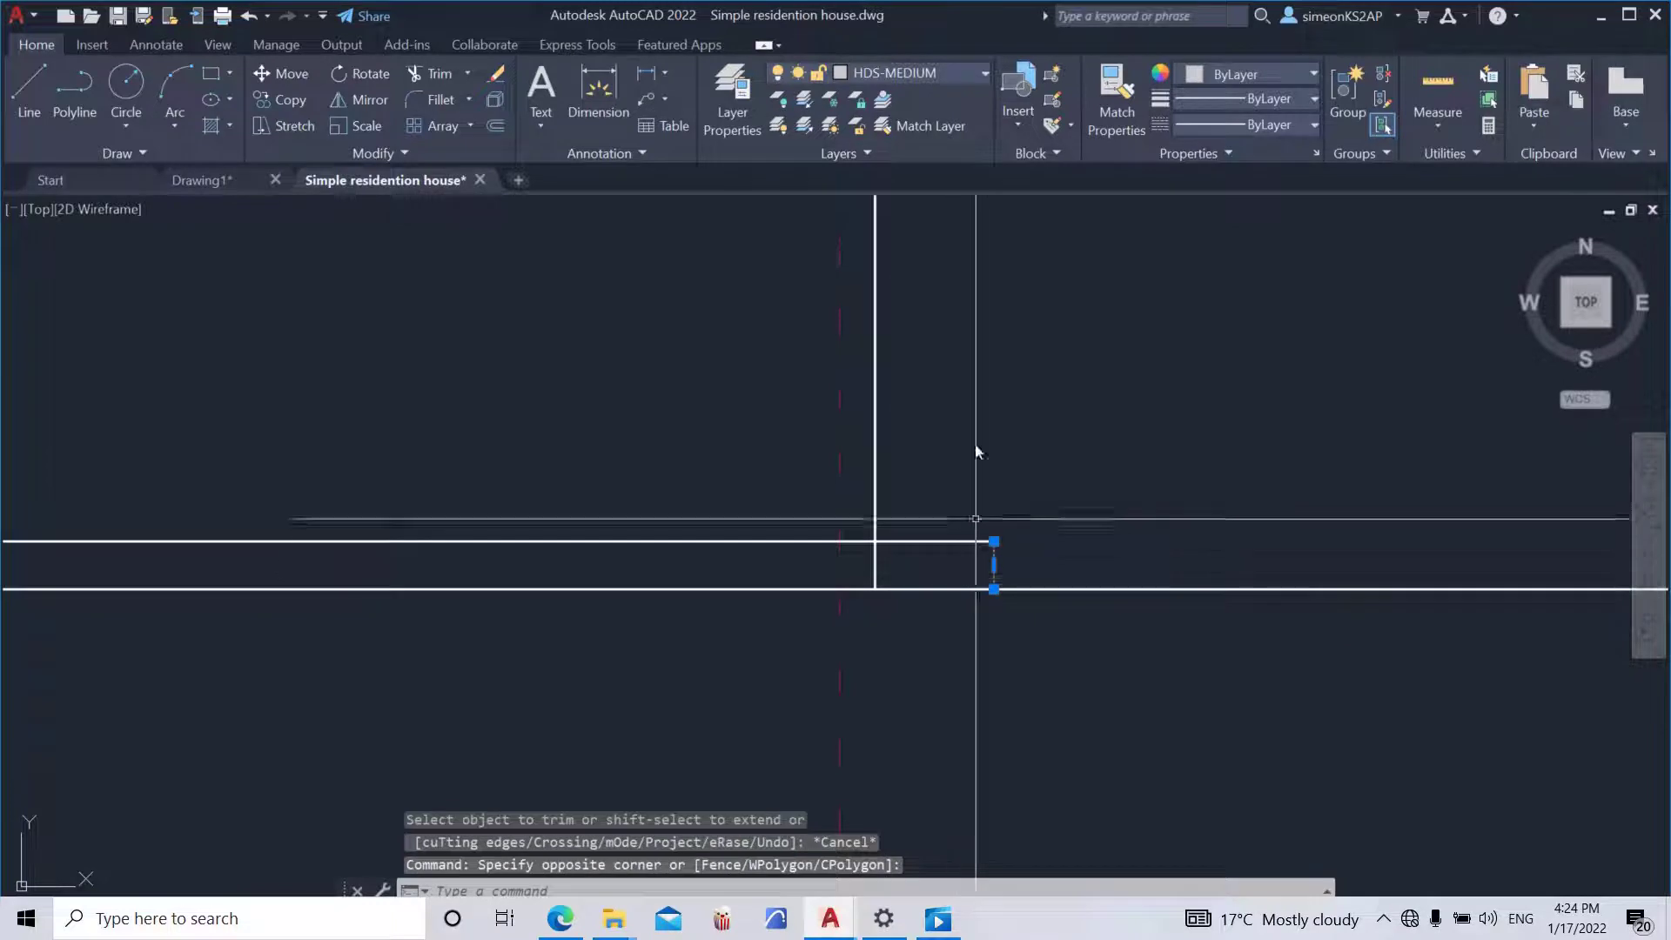
{"action": "left_click", "coordinate": [922, 76]}
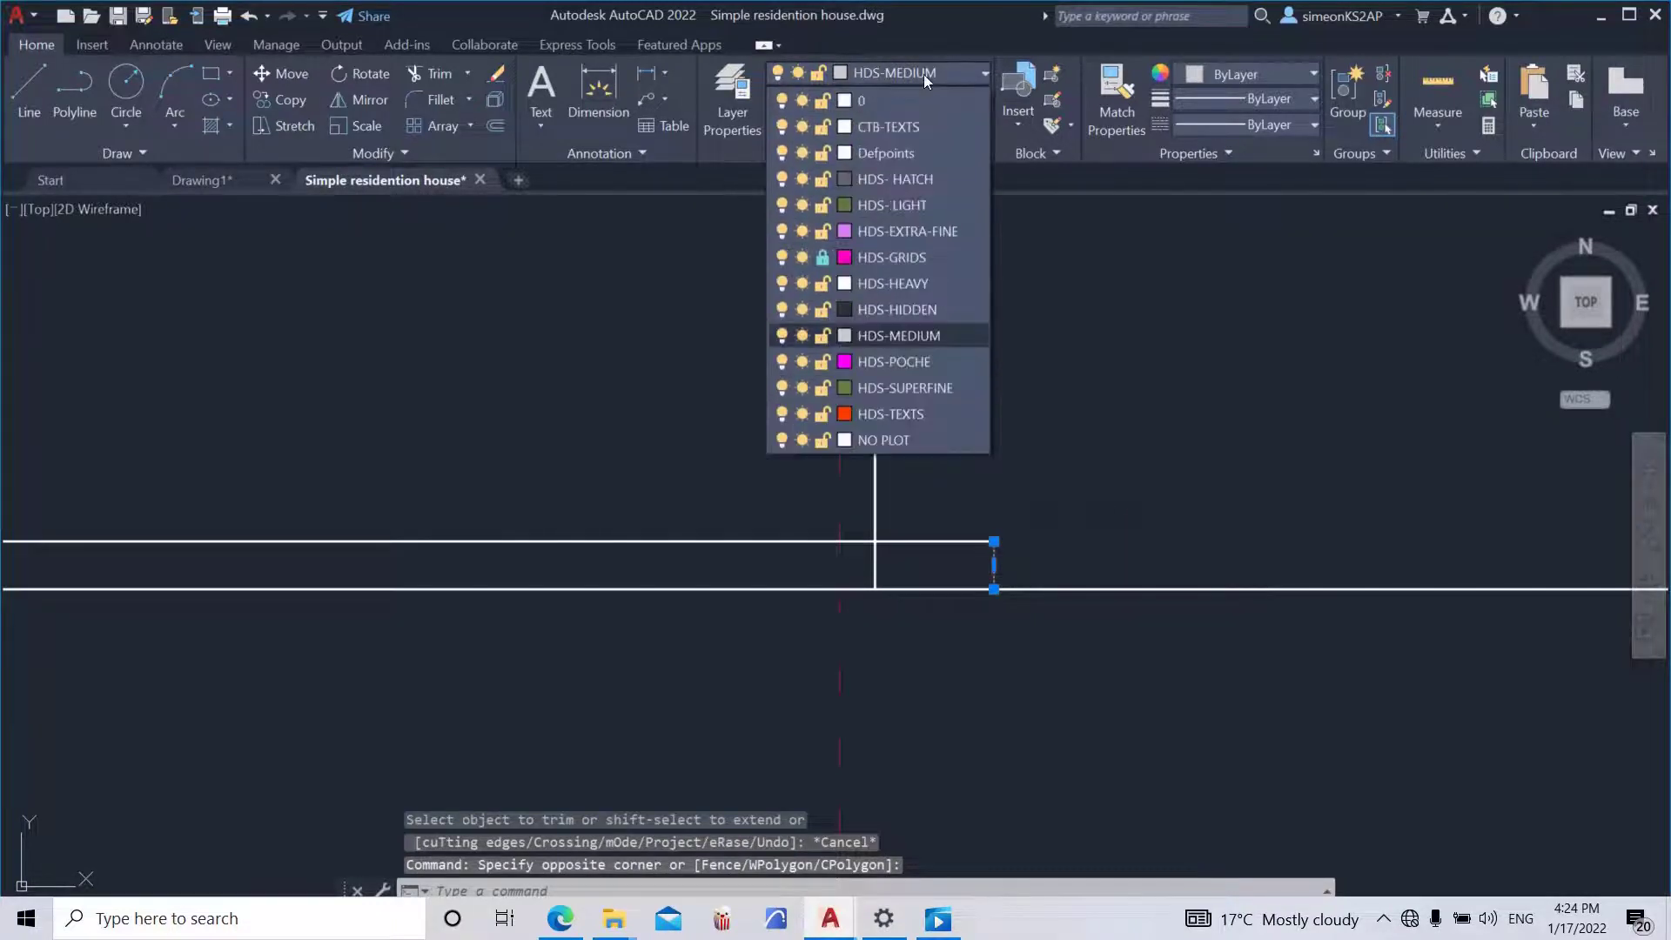
{"action": "left_click", "coordinate": [910, 284]}
{"action": "key", "text": "Escape"}
- Trim the wall piece lying inside the plinth band
{"action": "type", "text": "tr"}
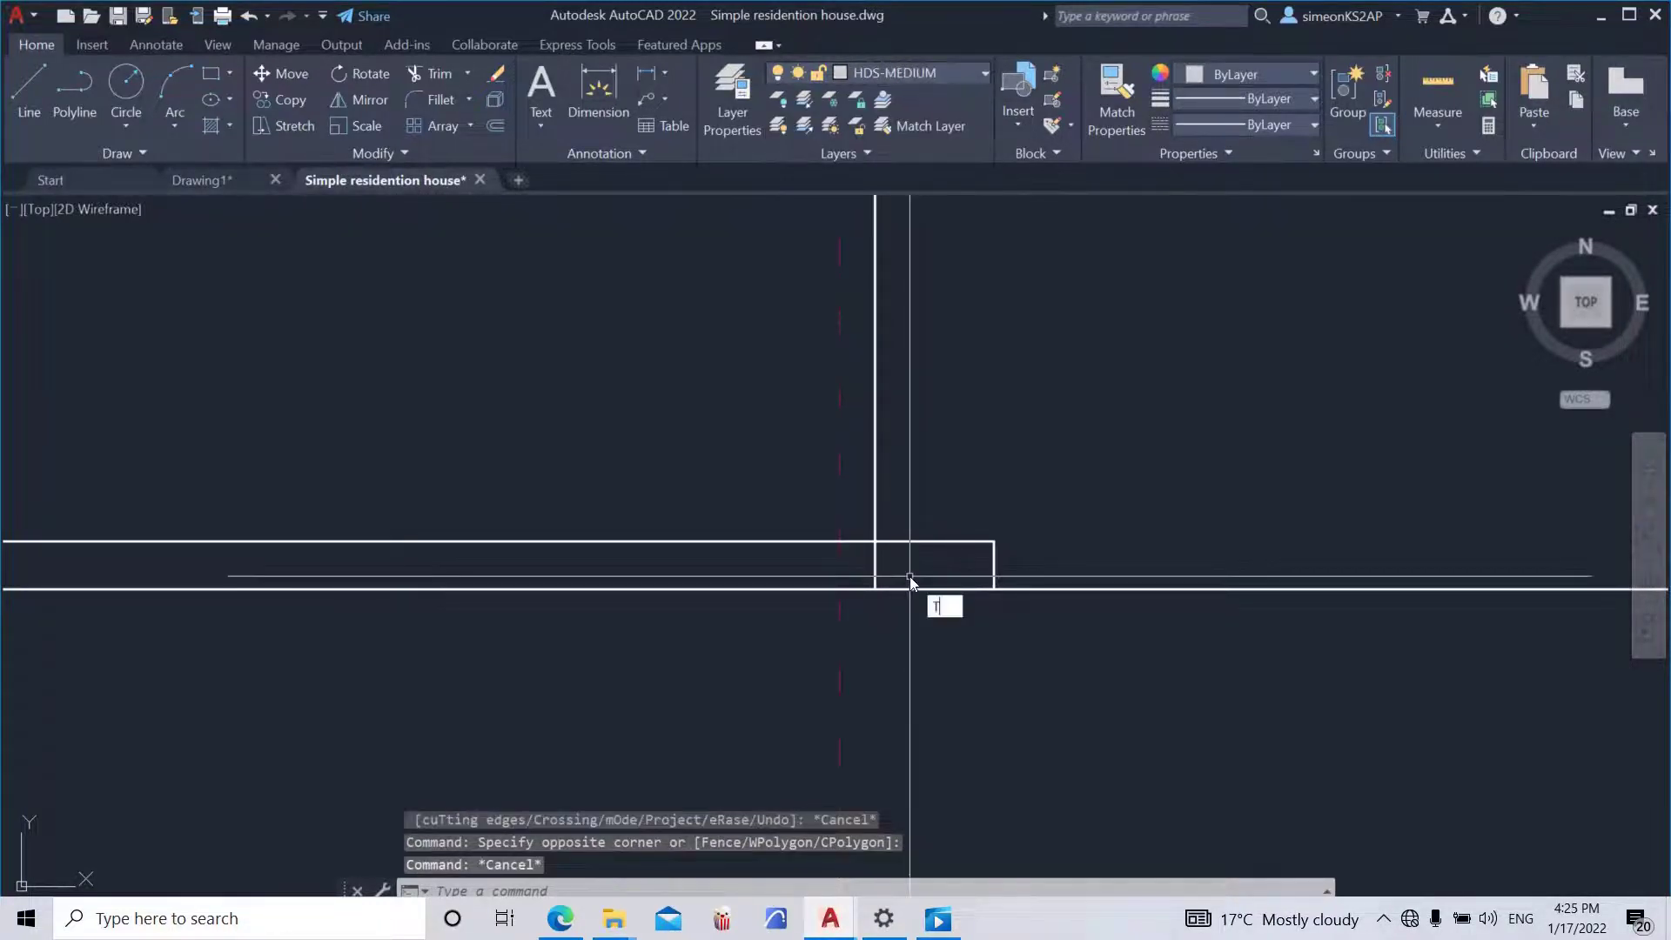
{"action": "key", "text": "Return"}
{"action": "left_click", "coordinate": [876, 565]}
{"action": "scroll", "coordinate": [908, 562], "scroll_direction": "down", "scroll_amount": 8}
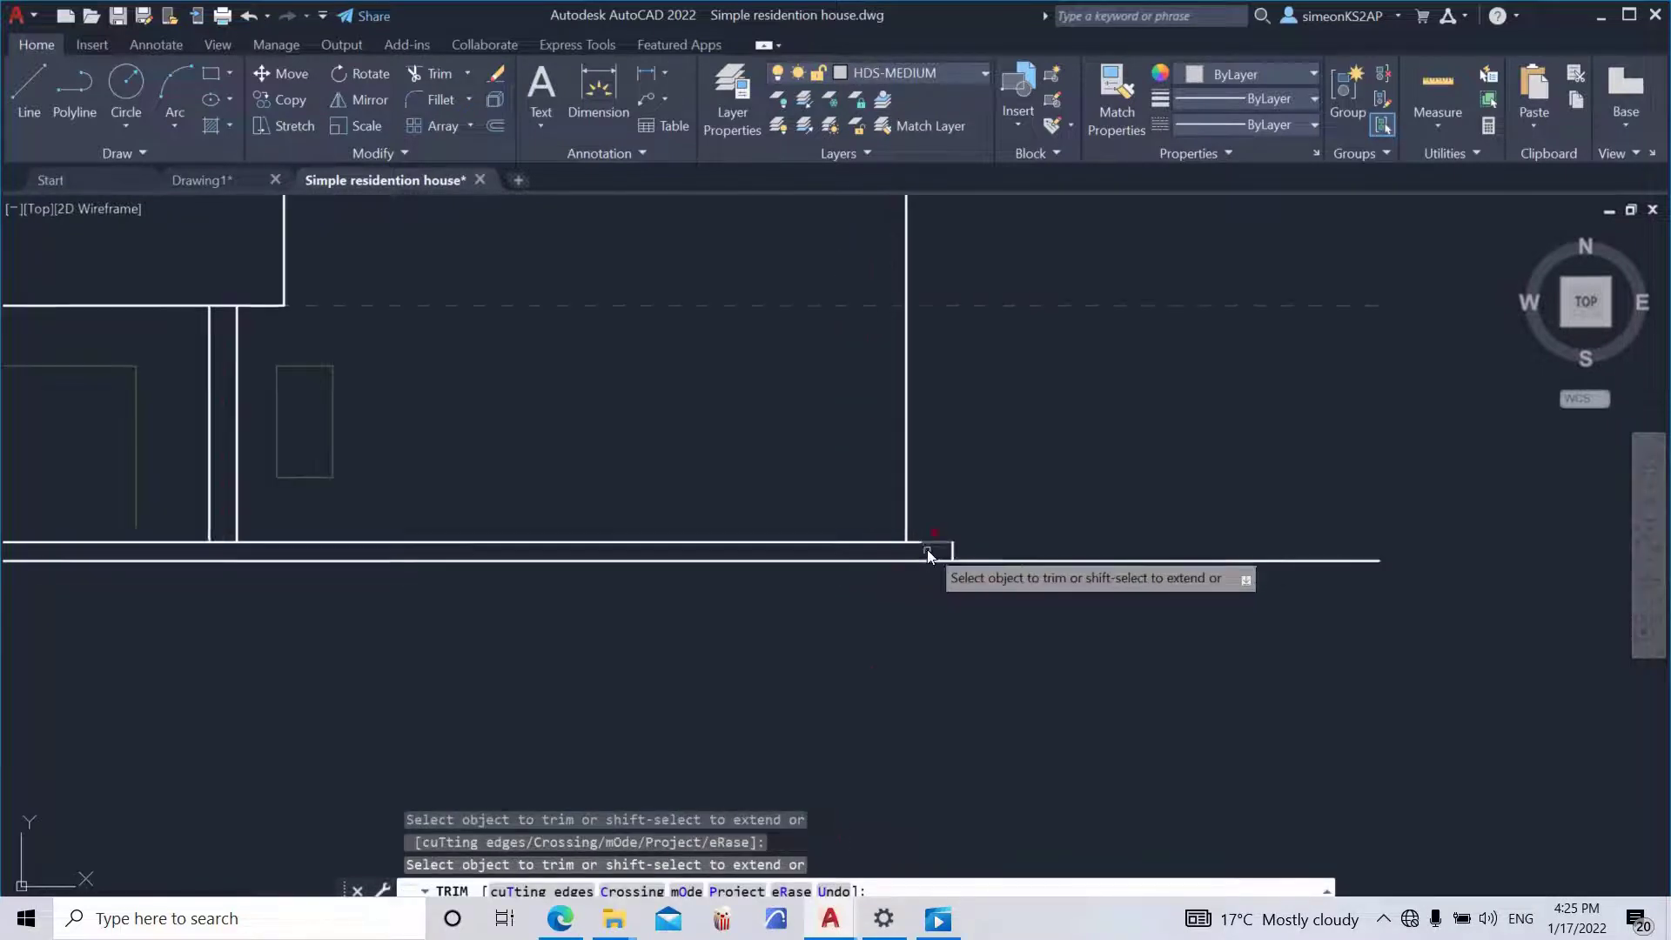